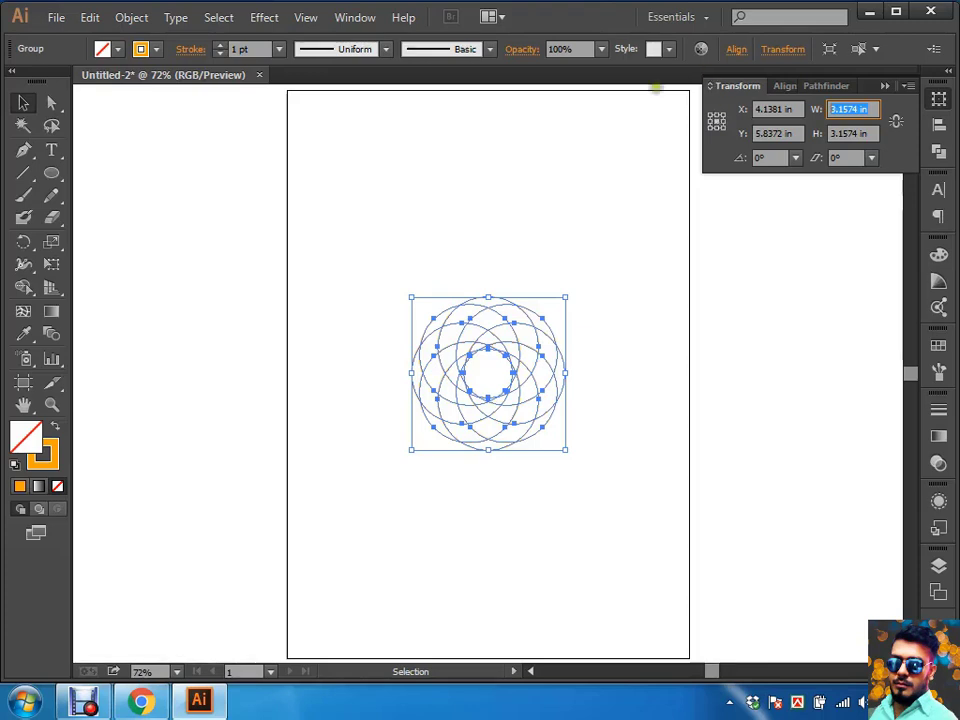
Step: Scale the overlapping-circles rosette uniformly to 120% using the Scale dialog
{"action": "left_click", "coordinate": [55, 245]}
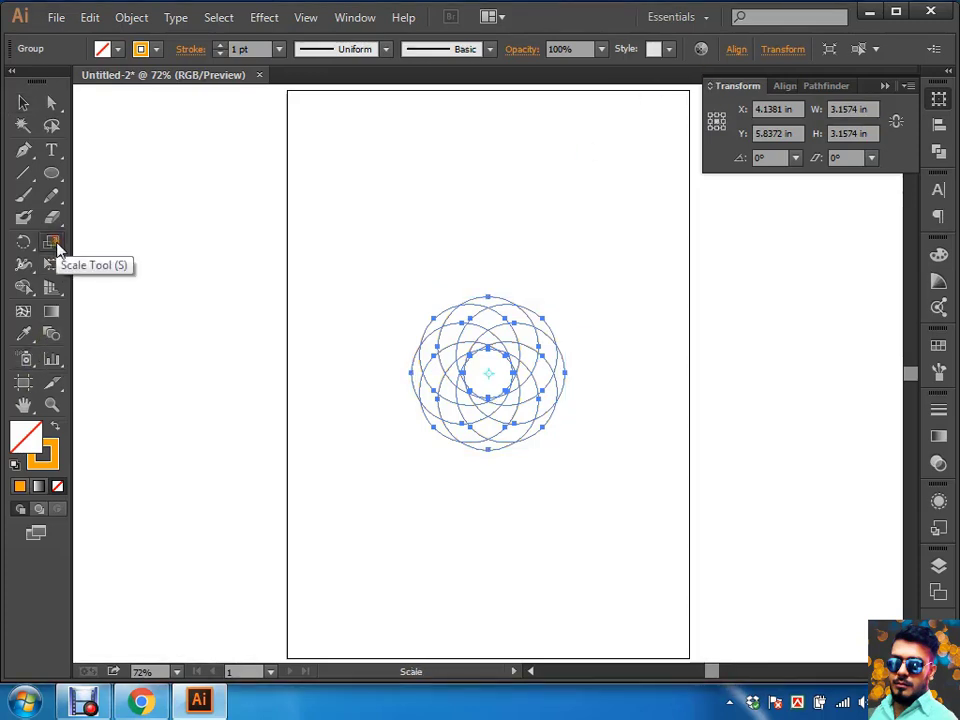
{"action": "double_click", "coordinate": [54, 246]}
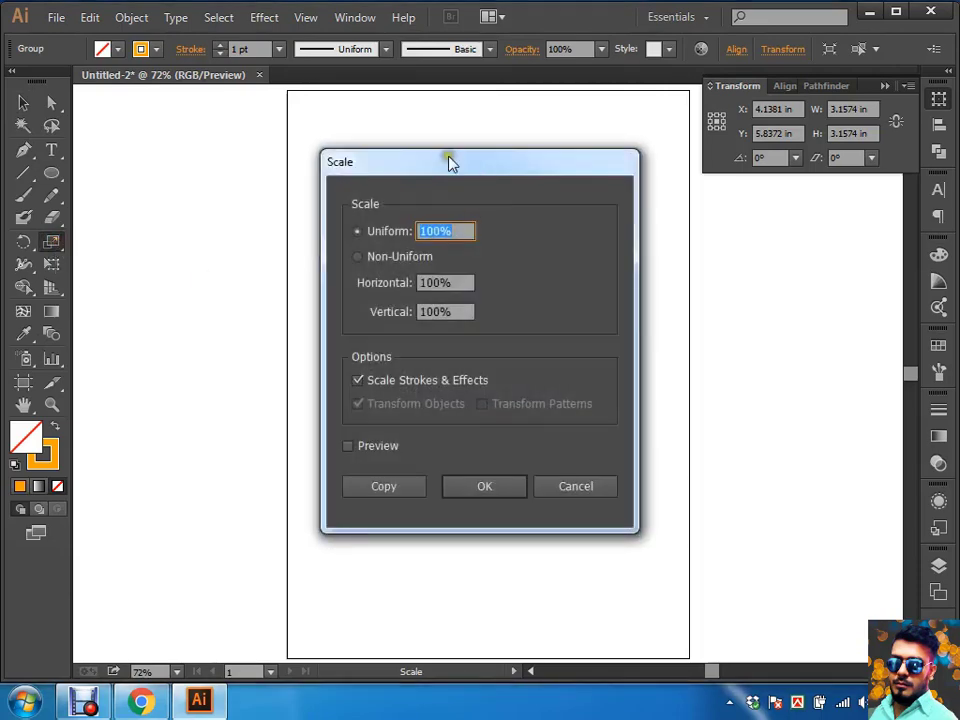
{"action": "mouse_move", "coordinate": [450, 161]}
{"action": "left_mouse_down"}
{"action": "mouse_move", "coordinate": [295, 172]}
{"action": "mouse_move", "coordinate": [214, 103]}
{"action": "left_mouse_up"}
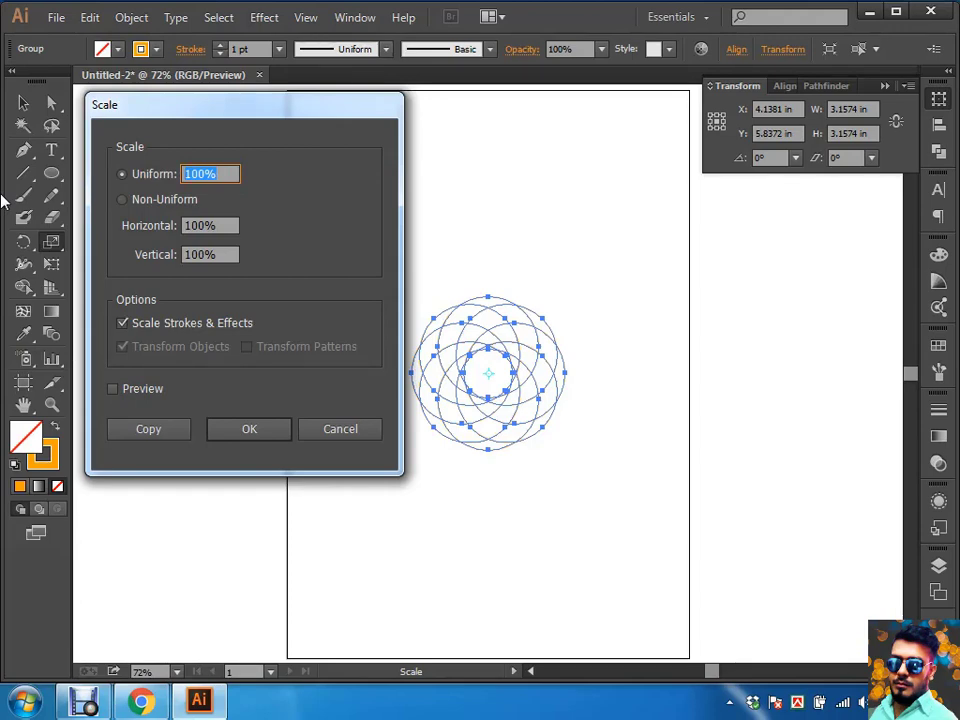
{"action": "type", "text": "120"}
{"action": "left_click", "coordinate": [244, 432]}
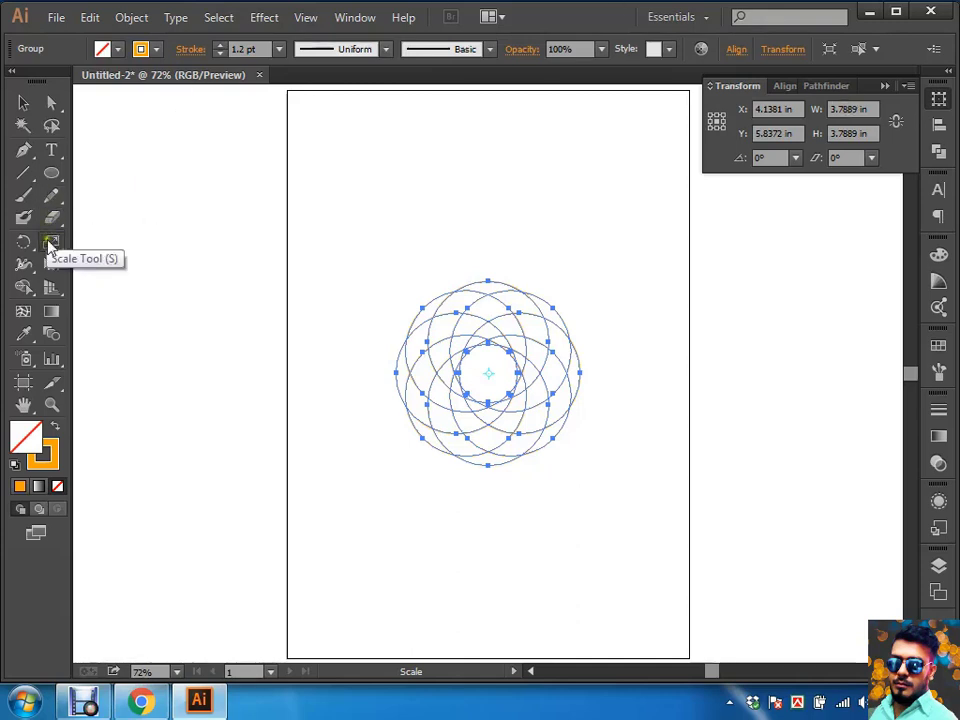
Step: Reduce the rosette uniformly to 80%, about 3.03 in wide, after one cancelled attempt
{"action": "double_click", "coordinate": [51, 242]}
{"action": "left_click_drag", "start_coordinate": [259, 110], "coordinate": [259, 93]}
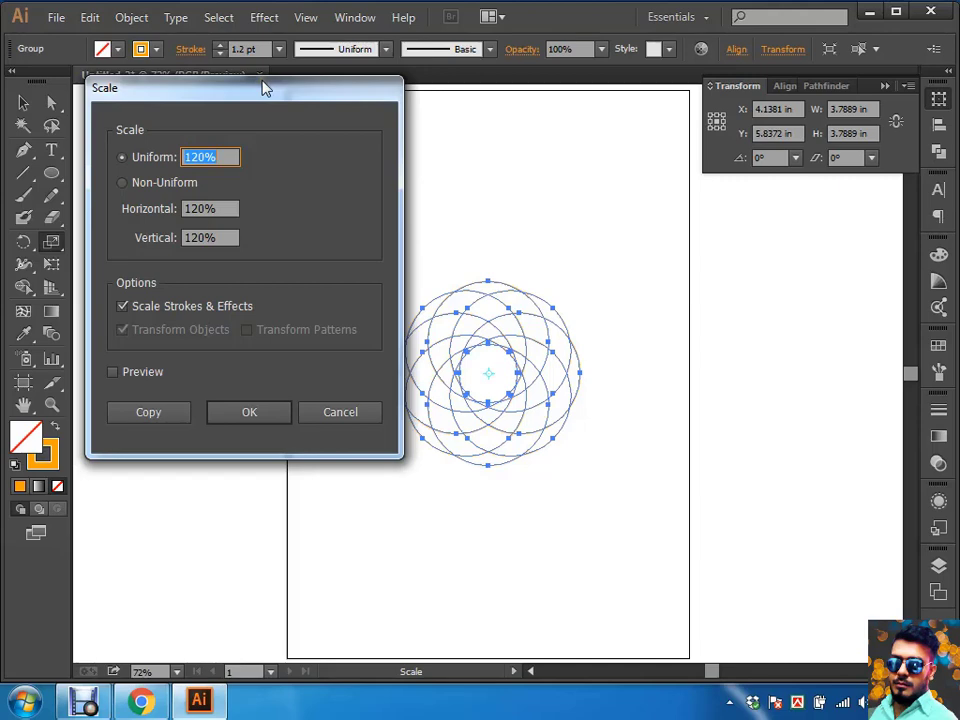
{"action": "left_click", "coordinate": [318, 410]}
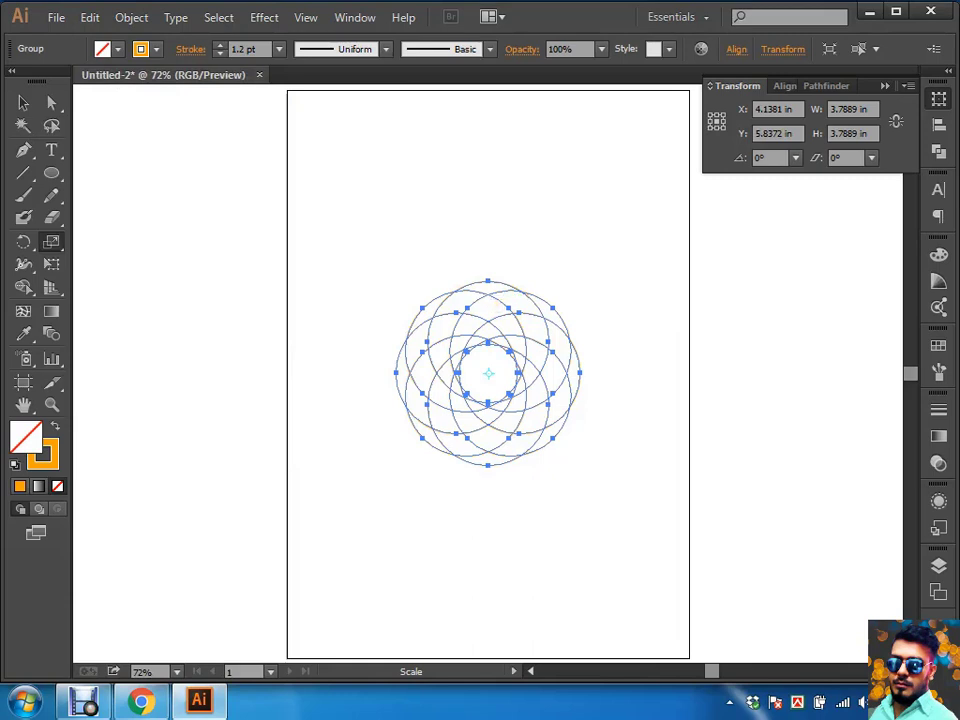
{"action": "double_click", "coordinate": [51, 242]}
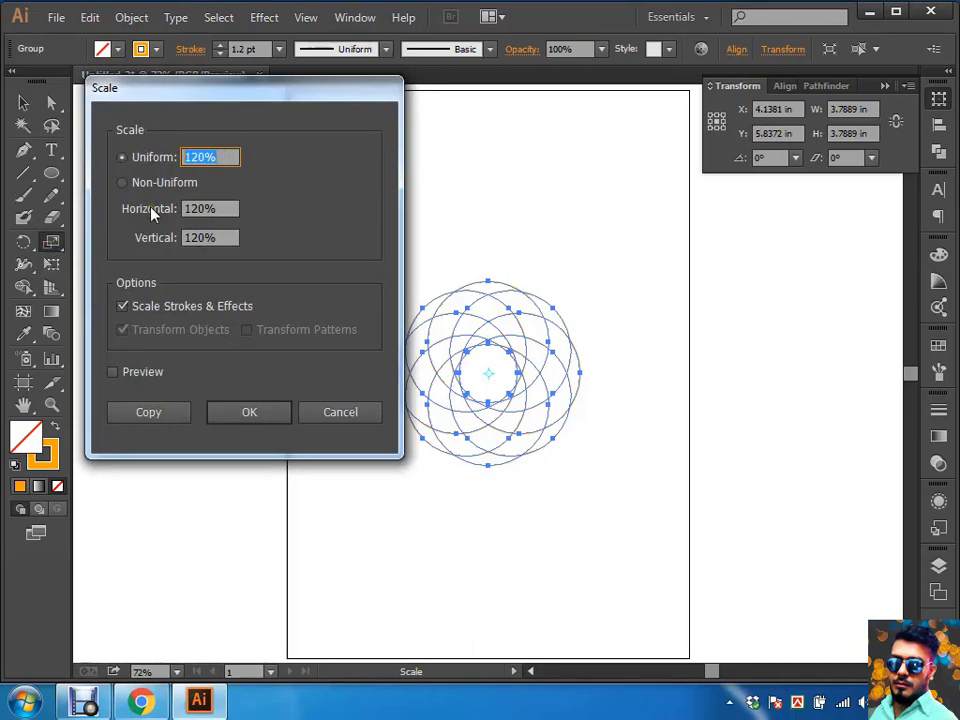
{"action": "type", "text": "80"}
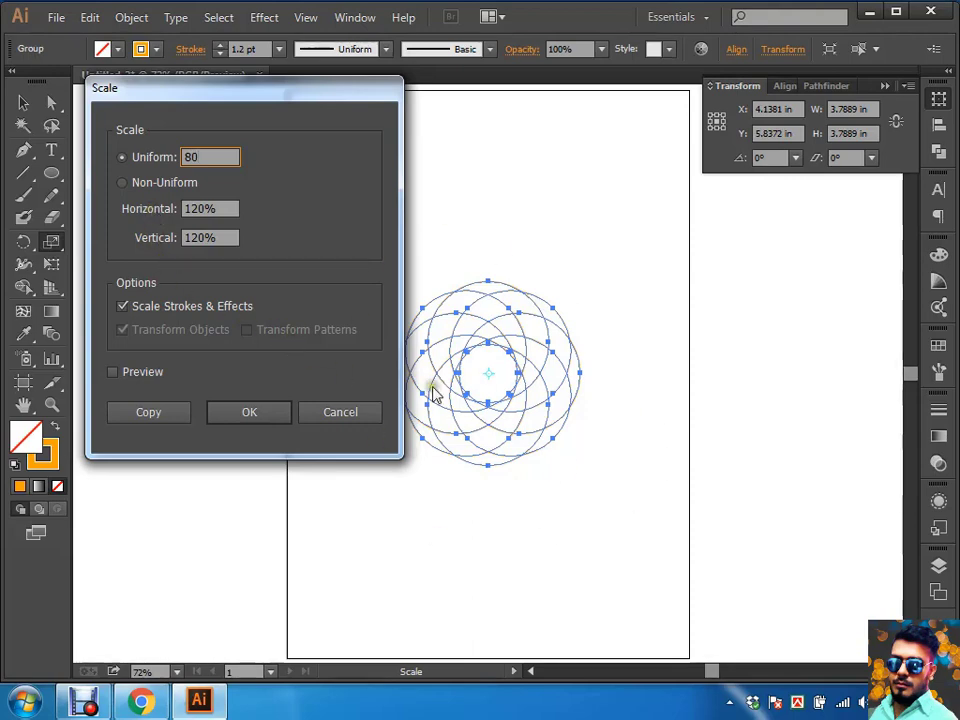
{"action": "left_click", "coordinate": [255, 420]}
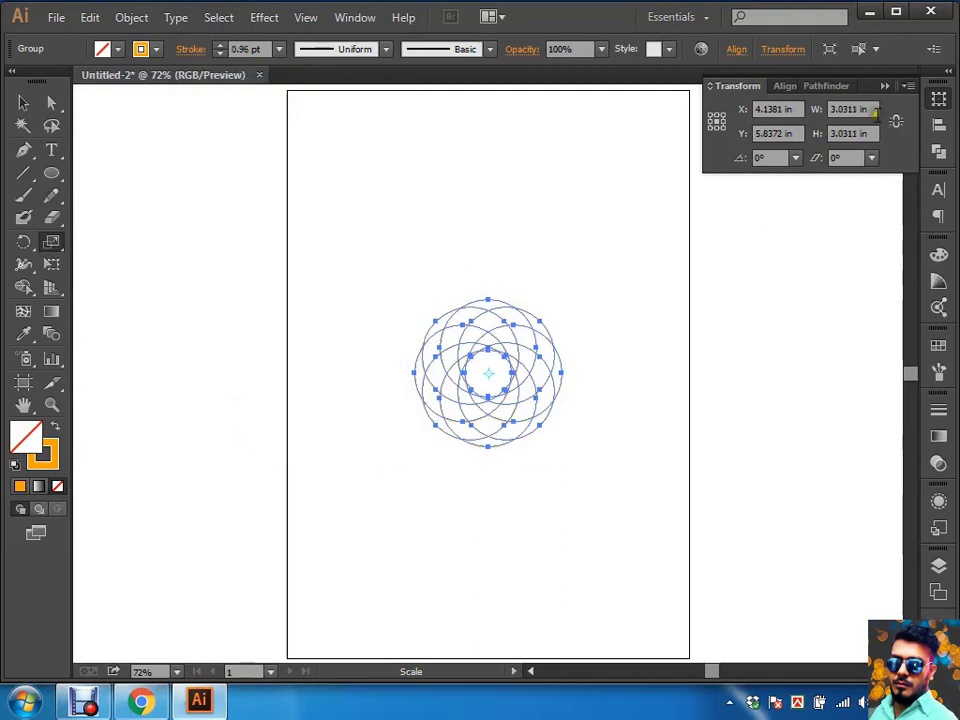
Step: Reselect the rosette and apply two more 80% uniform reductions, leaving it 1.94 in wide
{"action": "key", "text": "v"}
{"action": "key", "text": "a"}
{"action": "left_click", "coordinate": [332, 287]}
{"action": "left_click_drag", "start_coordinate": [616, 244], "coordinate": [274, 590]}
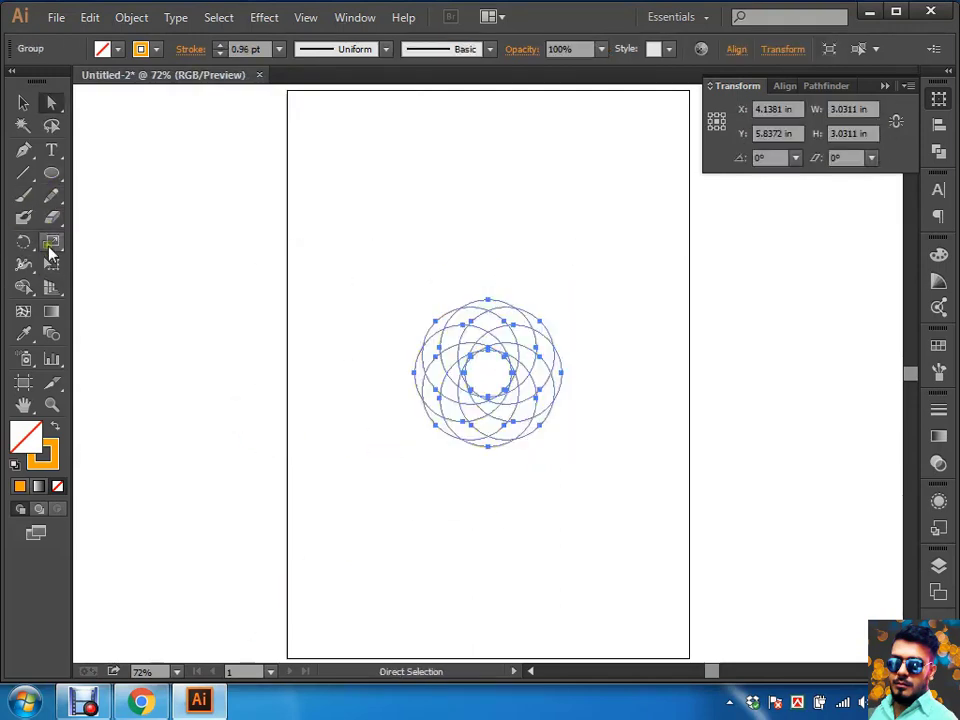
{"action": "double_click", "coordinate": [49, 247]}
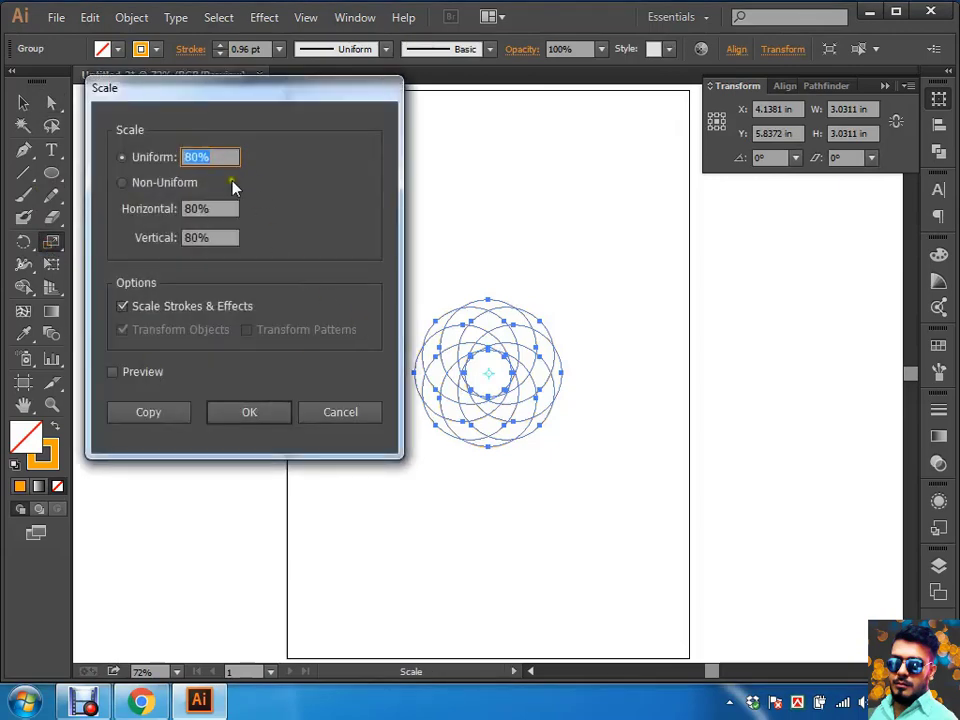
{"action": "left_click", "coordinate": [248, 416]}
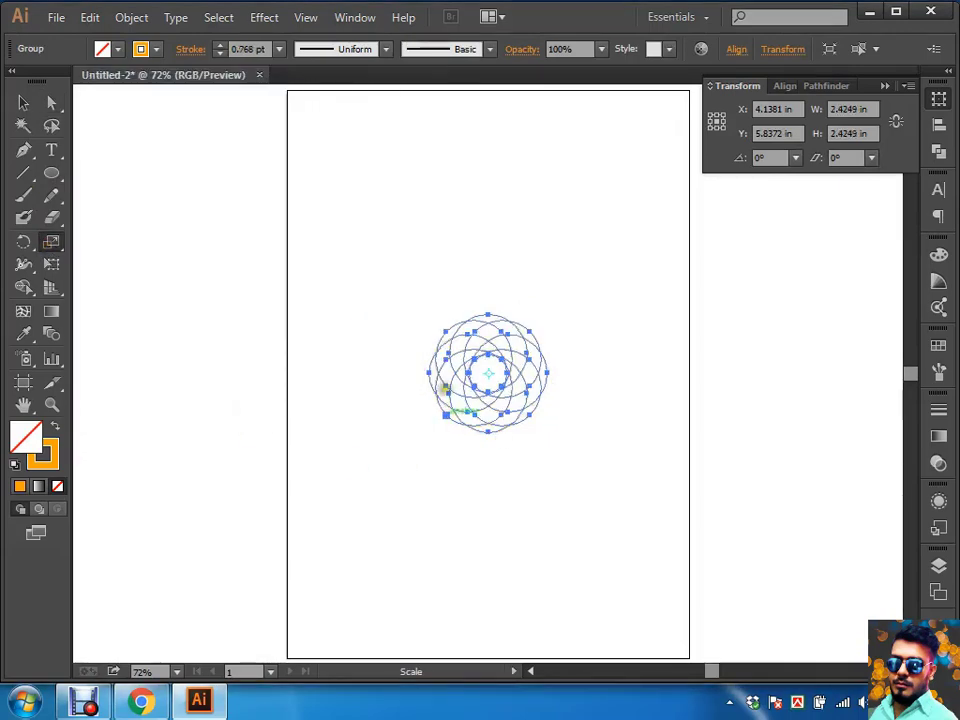
{"action": "key", "text": "Return"}
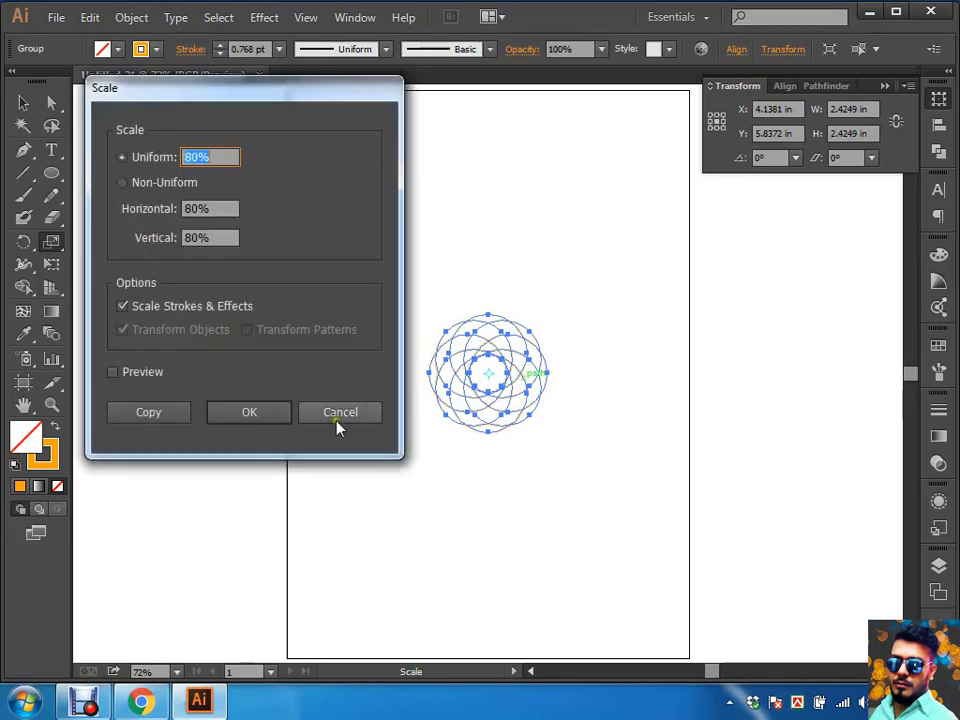
{"action": "left_click", "coordinate": [230, 416]}
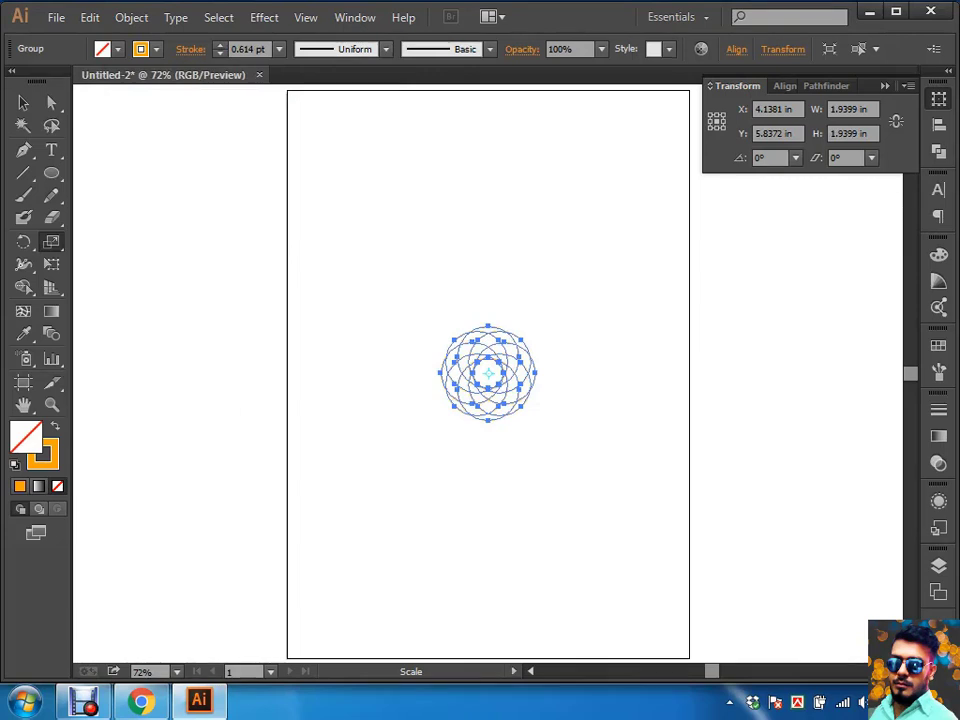
{"action": "key", "text": "a"}
{"action": "left_click", "coordinate": [575, 330]}
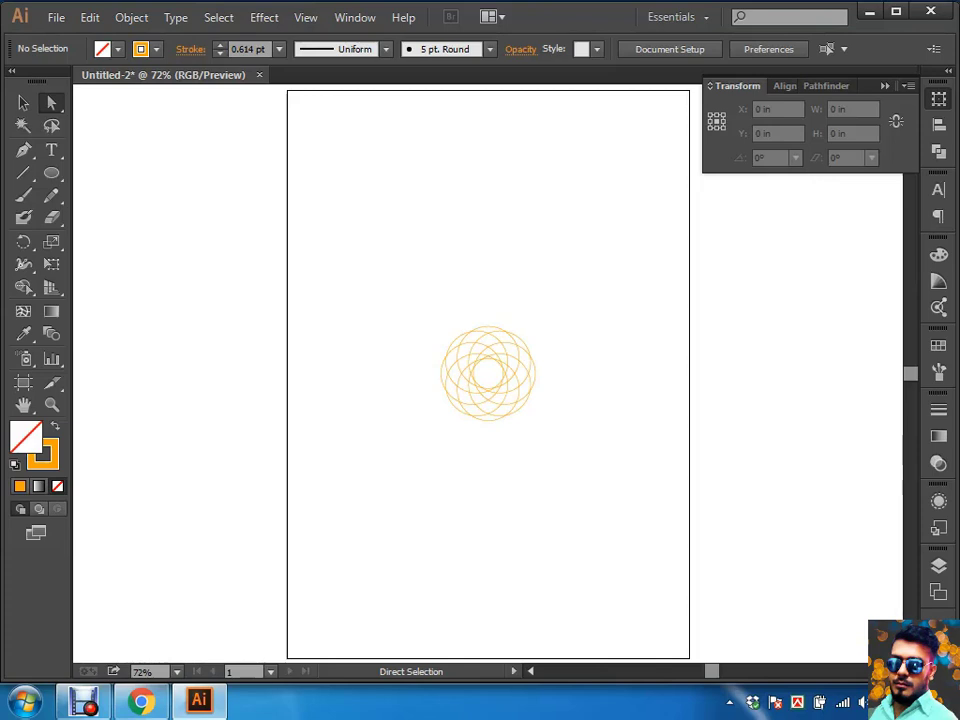
Step: Enlarge the selected rosette group uniformly to 115%, about 2.23 in wide
{"action": "key", "text": "v"}
{"action": "left_click_drag", "start_coordinate": [649, 300], "coordinate": [117, 610]}
{"action": "key", "text": "a"}
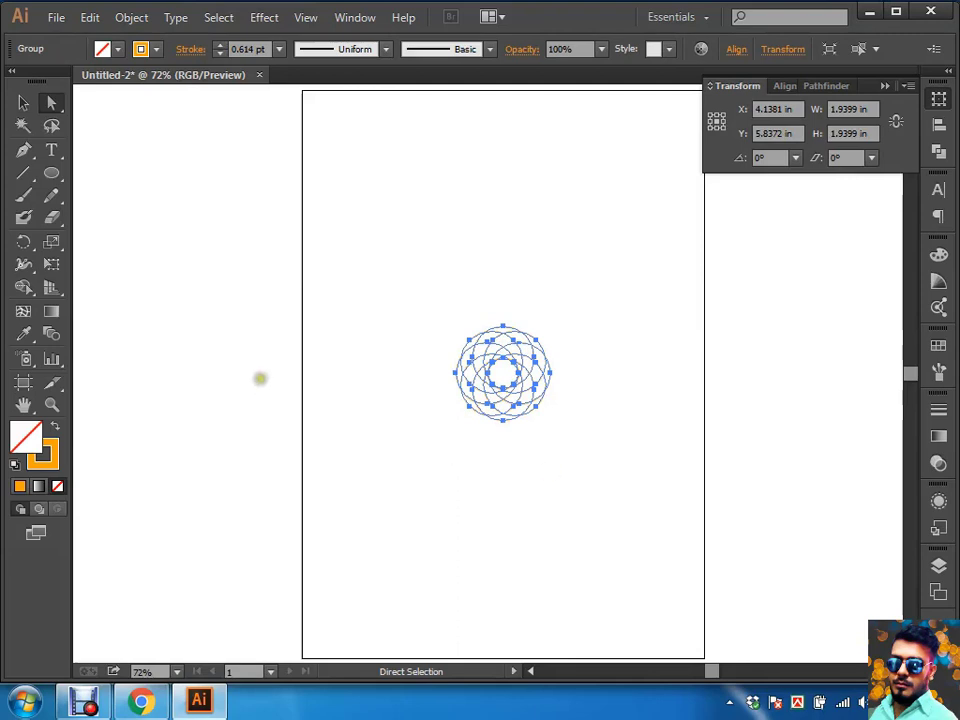
{"action": "double_click", "coordinate": [51, 241]}
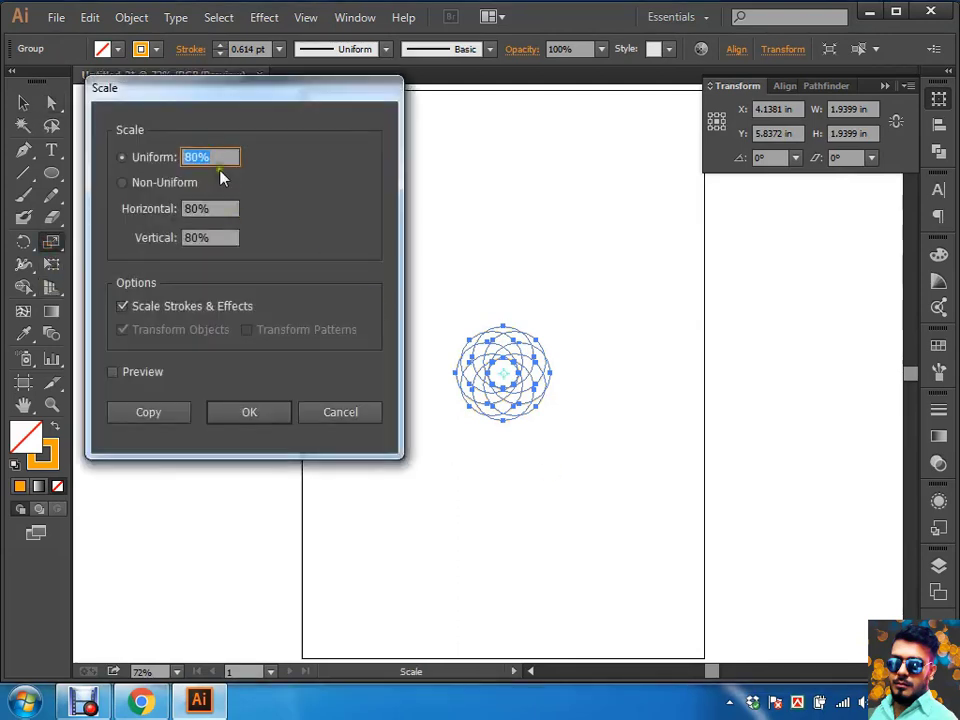
{"action": "type", "text": "1"}
{"action": "type", "text": "15"}
{"action": "key", "text": "Return"}
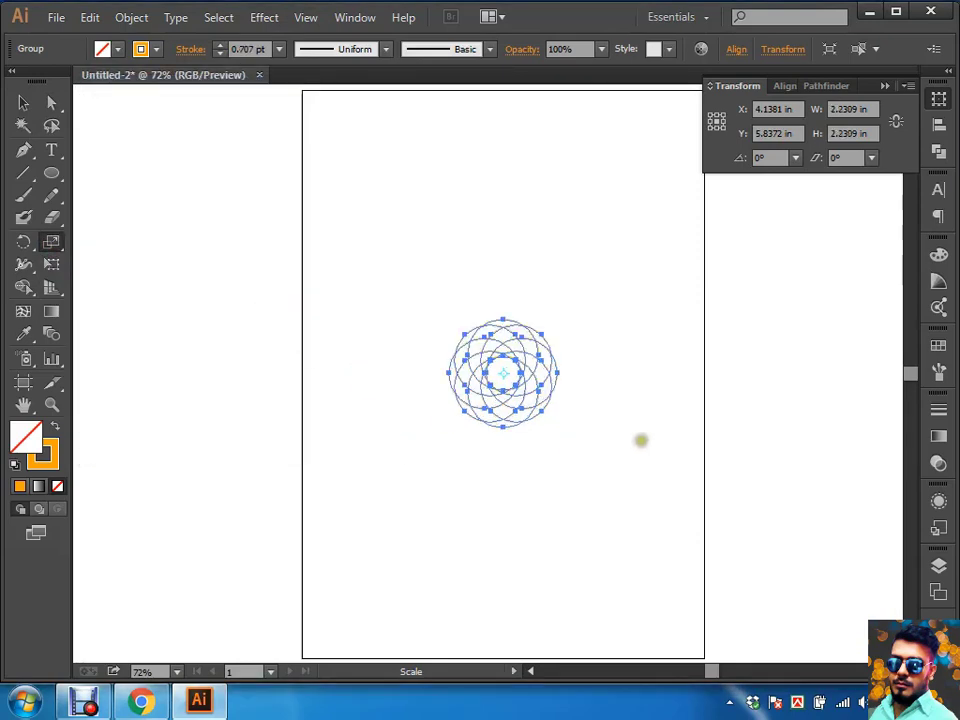
Step: Reselect the rosette and apply two 100% uniform scales, leaving its size unchanged
{"action": "key", "text": "a"}
{"action": "left_click", "coordinate": [619, 328]}
{"action": "left_click_drag", "start_coordinate": [589, 259], "coordinate": [240, 550]}
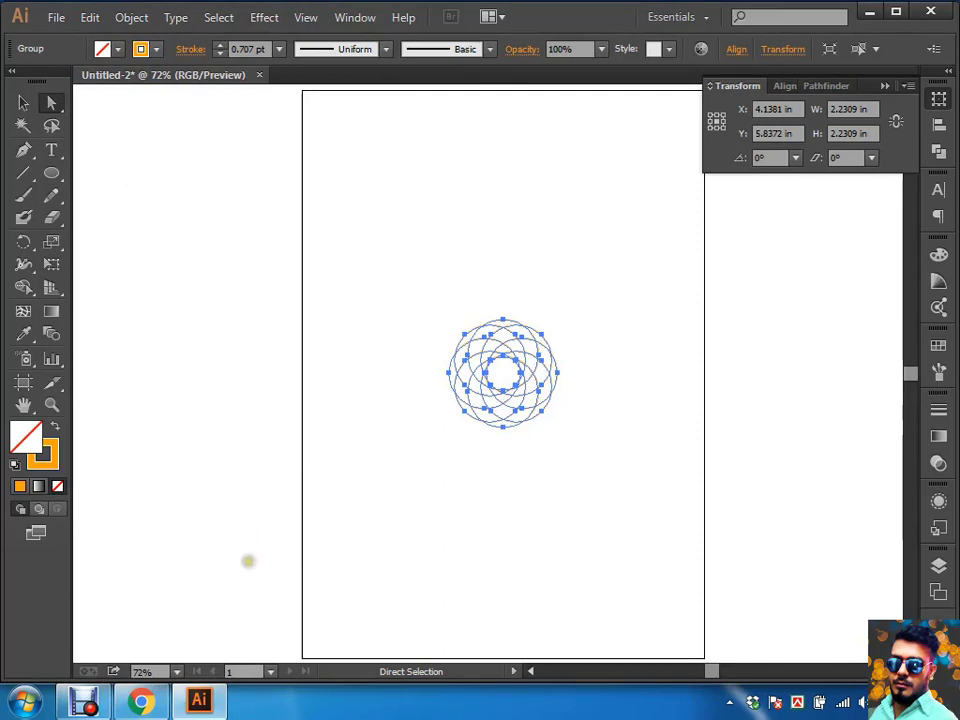
{"action": "key", "text": "s"}
{"action": "key", "text": "Return"}
{"action": "type", "text": "100"}
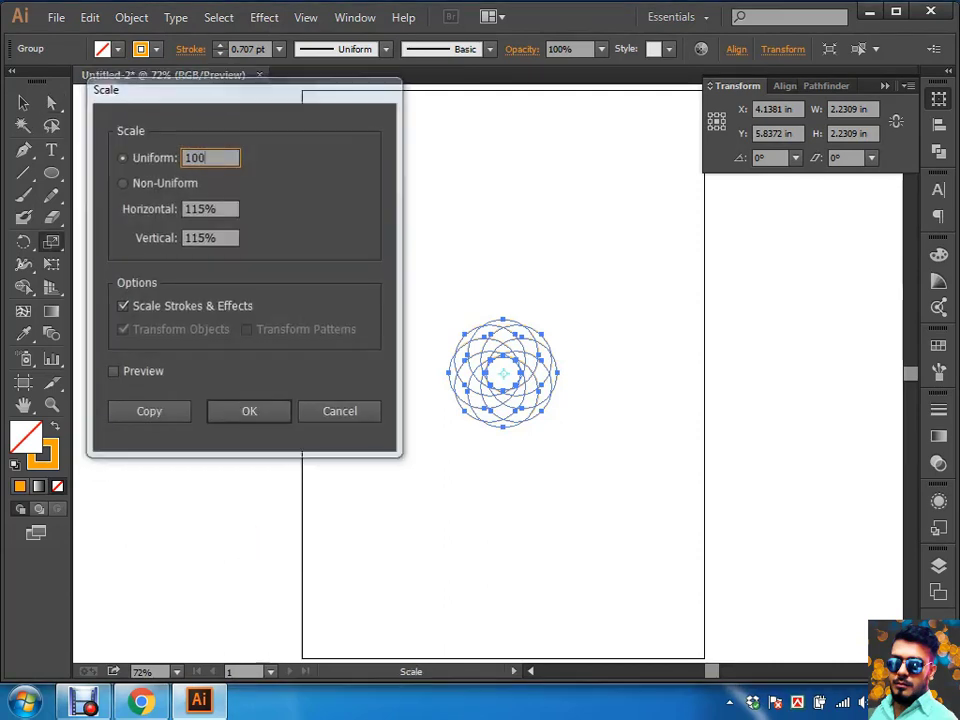
{"action": "key", "text": "Return"}
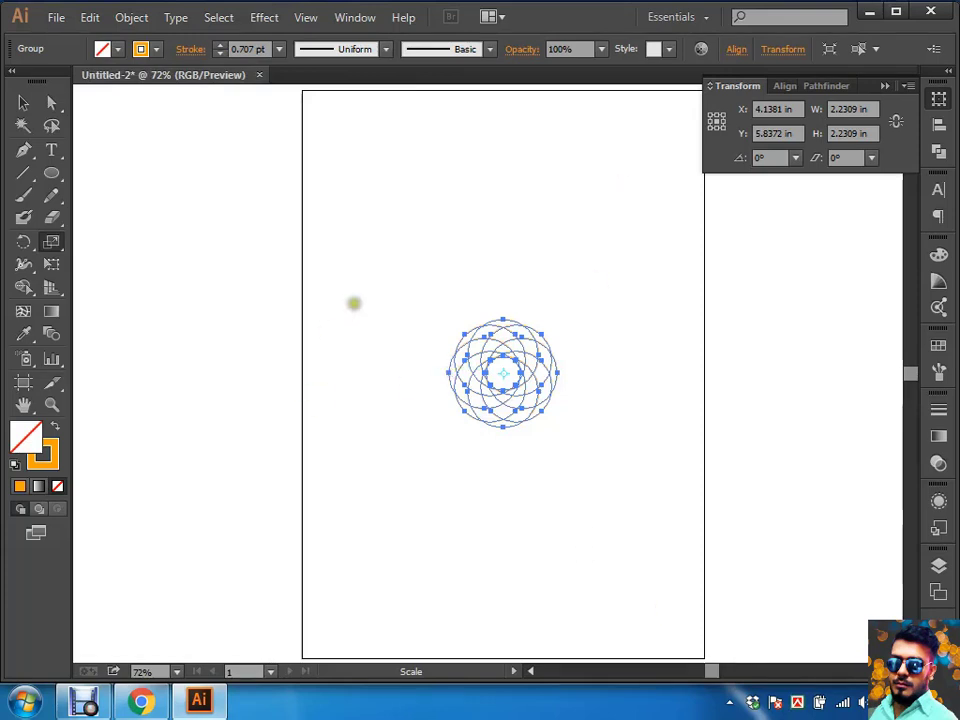
{"action": "double_click", "coordinate": [53, 244]}
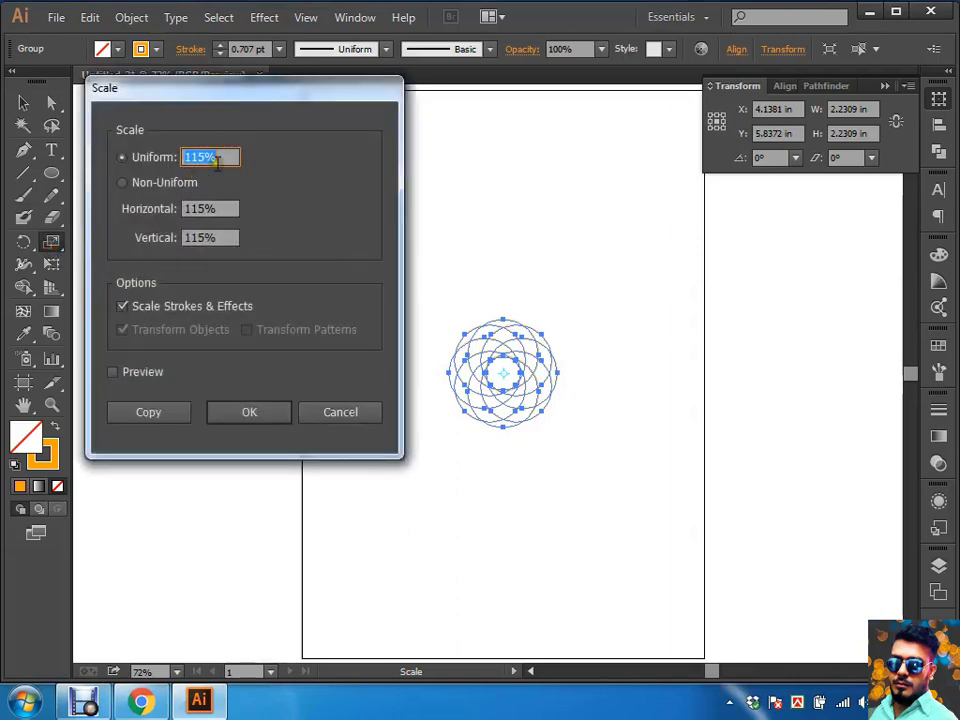
{"action": "type", "text": "100"}
{"action": "left_click", "coordinate": [240, 410]}
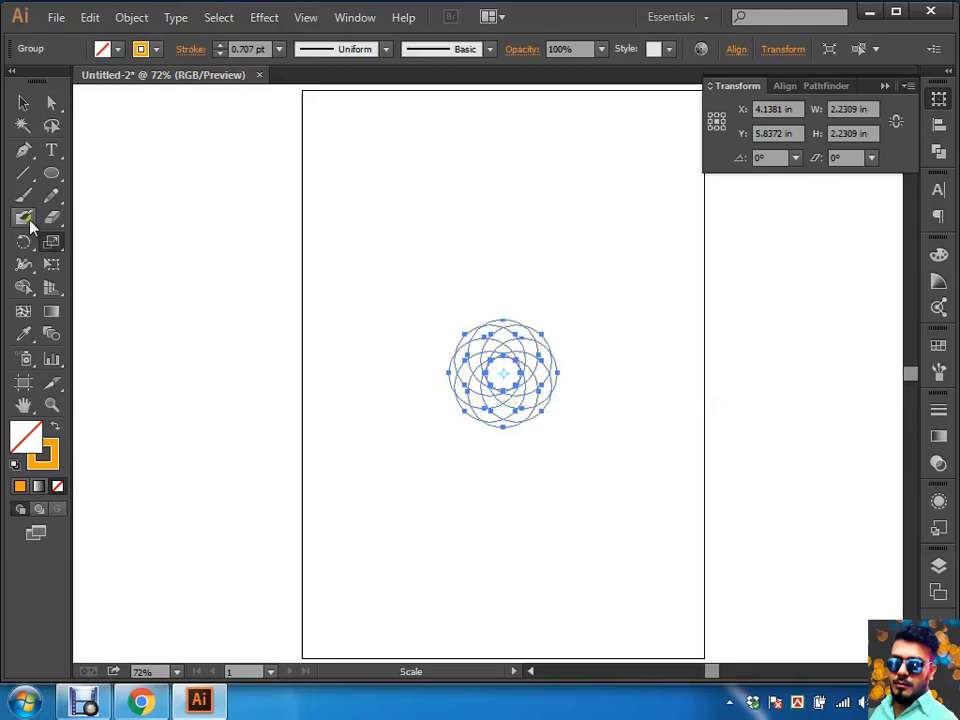
Step: Set the rosette's width to exactly 3 in in the Transform W field
{"action": "double_click", "coordinate": [51, 241]}
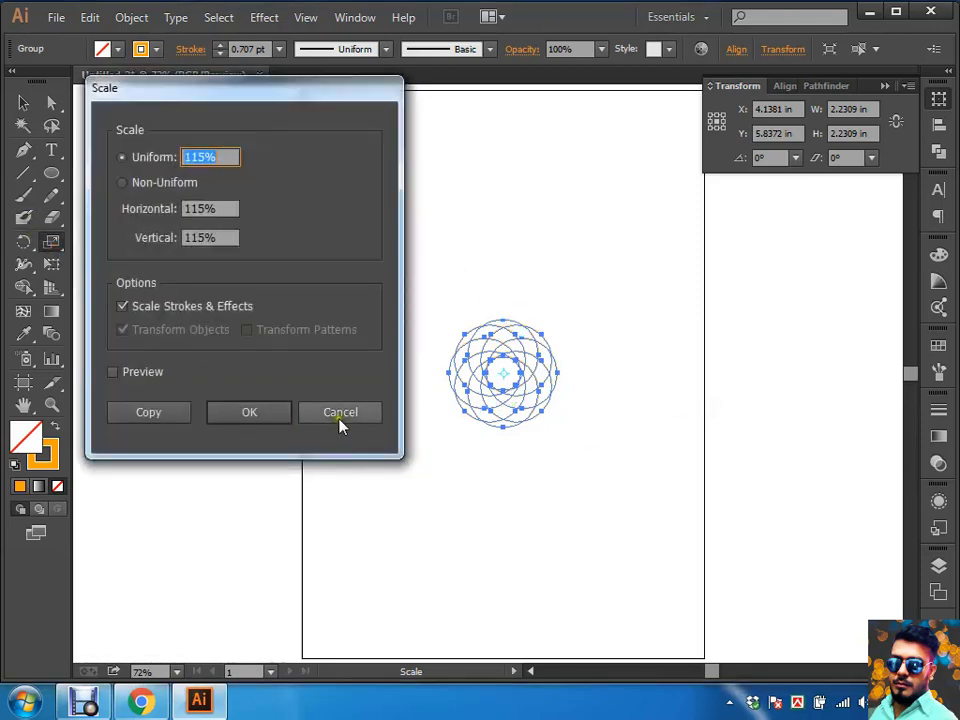
{"action": "left_click", "coordinate": [339, 414]}
{"action": "left_click", "coordinate": [850, 109]}
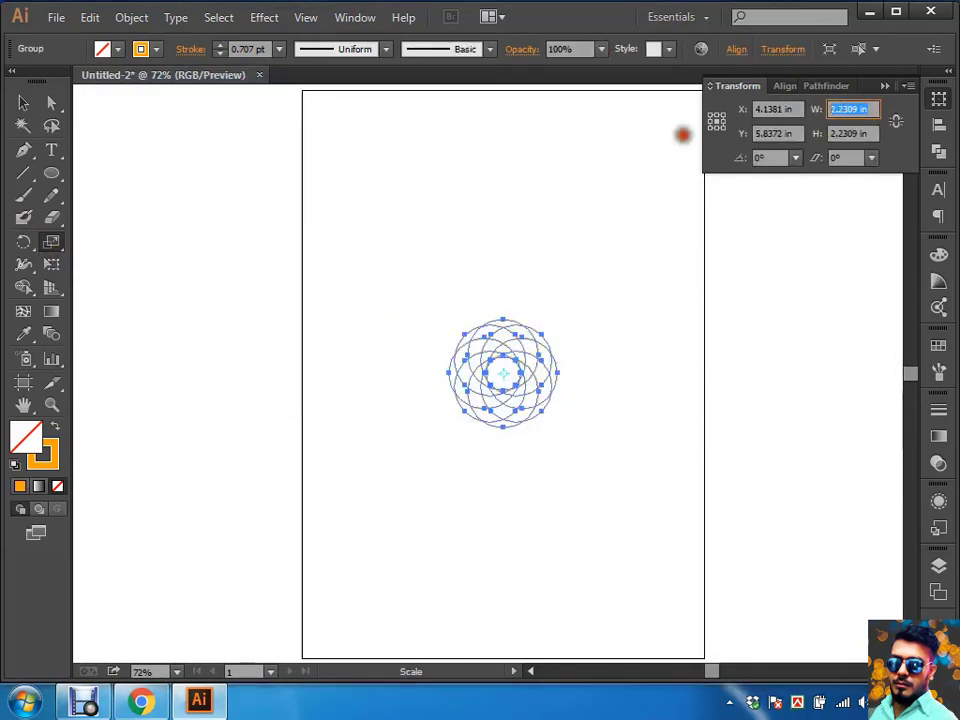
{"action": "type", "text": "3"}
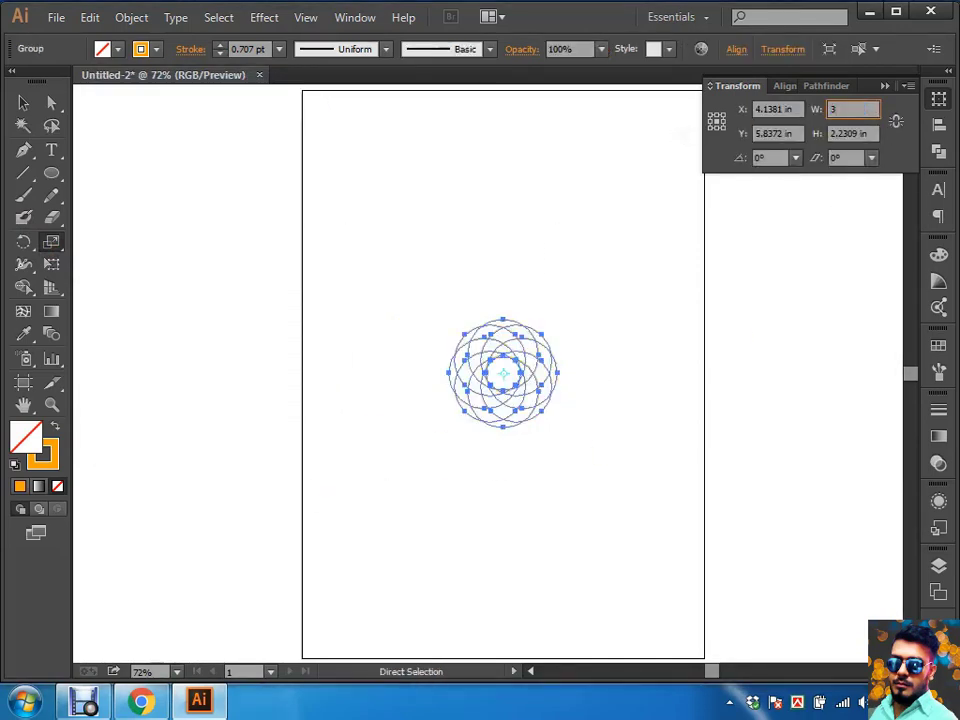
{"action": "key", "text": "Return"}
Step: Raise the rosette's gold stroke weight to 3 pt and deselect it
{"action": "left_click", "coordinate": [938, 410]}
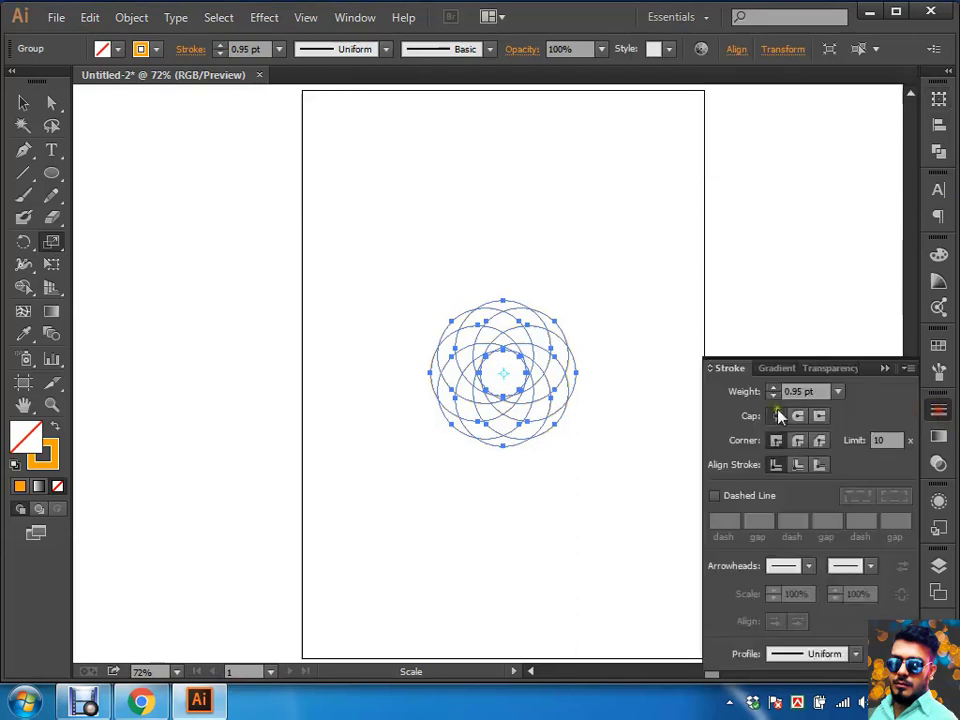
{"action": "left_click", "coordinate": [776, 388]}
{"action": "left_click", "coordinate": [776, 388]}
{"action": "left_click", "coordinate": [776, 388]}
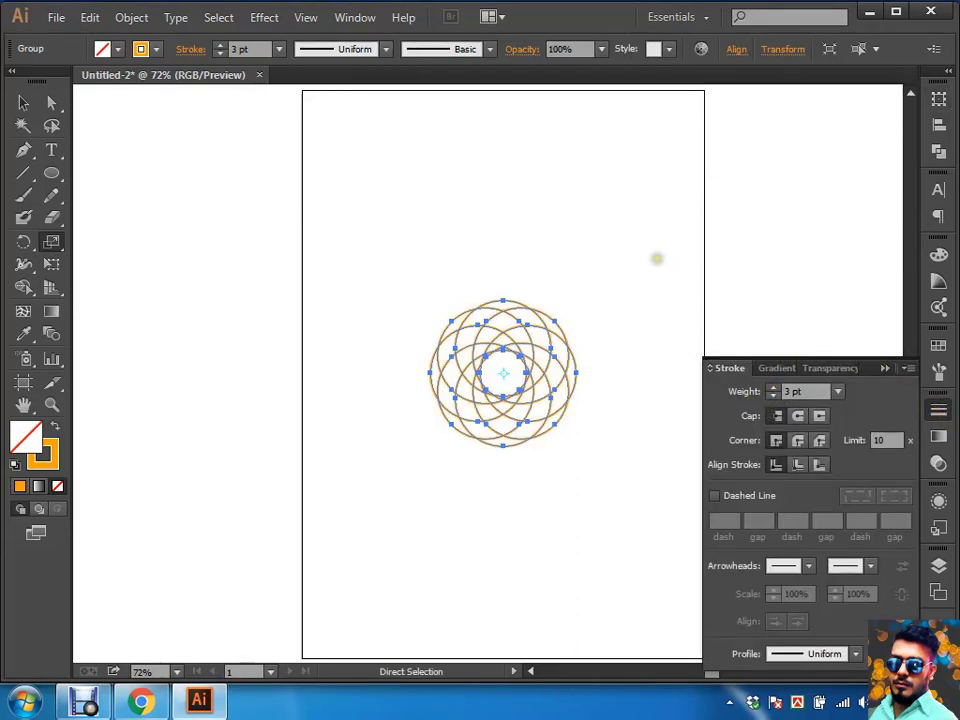
{"action": "left_click", "coordinate": [656, 257]}
{"action": "left_click", "coordinate": [947, 72]}
{"action": "left_click_drag", "start_coordinate": [589, 250], "coordinate": [514, 268]}
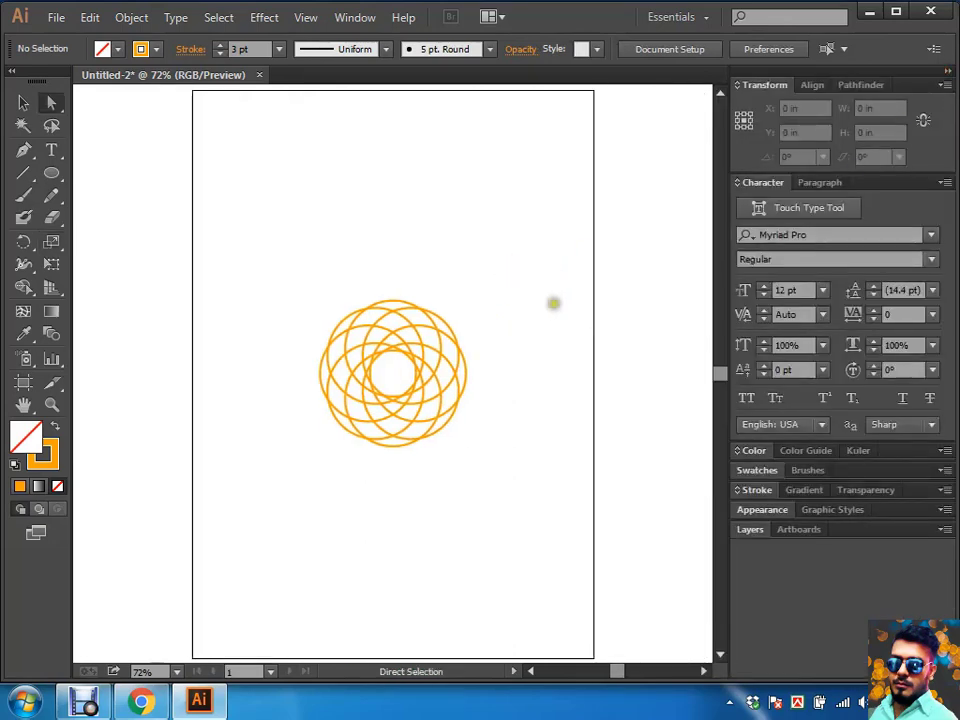
Step: Select the rosette, expand the Stroke panel, and bring up the Scale dialog at Uniform 115%
{"action": "scroll", "coordinate": [553, 302], "scroll_direction": "up", "scroll_amount": 2, "text": "alt"}
{"action": "scroll", "coordinate": [527, 357], "scroll_direction": "up", "scroll_amount": 1, "text": "alt"}
{"action": "scroll", "coordinate": [527, 357], "scroll_direction": "up", "scroll_amount": 1}
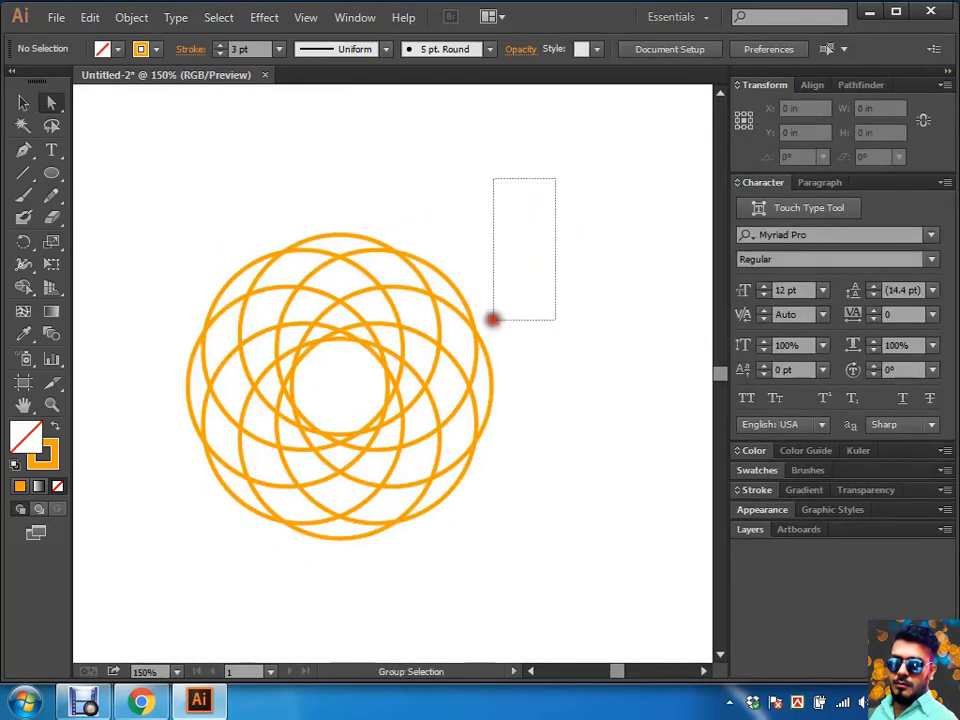
{"action": "left_click_drag", "start_coordinate": [557, 180], "coordinate": [492, 319]}
{"action": "scroll", "coordinate": [484, 340], "scroll_direction": "down", "scroll_amount": 3}
{"action": "left_click_drag", "start_coordinate": [475, 367], "coordinate": [476, 399]}
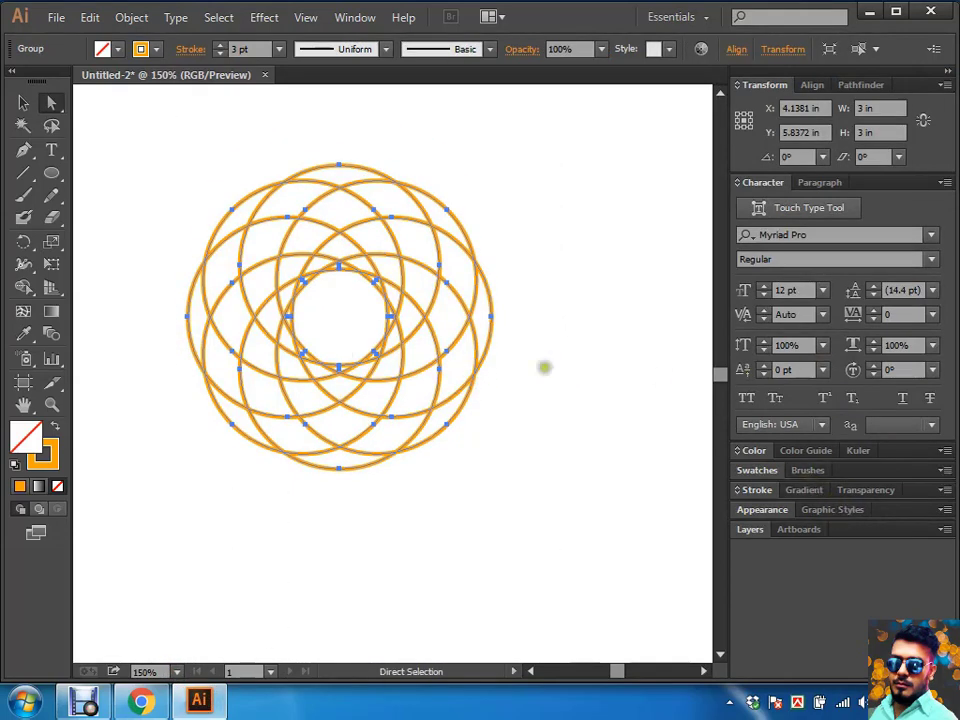
{"action": "left_click", "coordinate": [742, 491]}
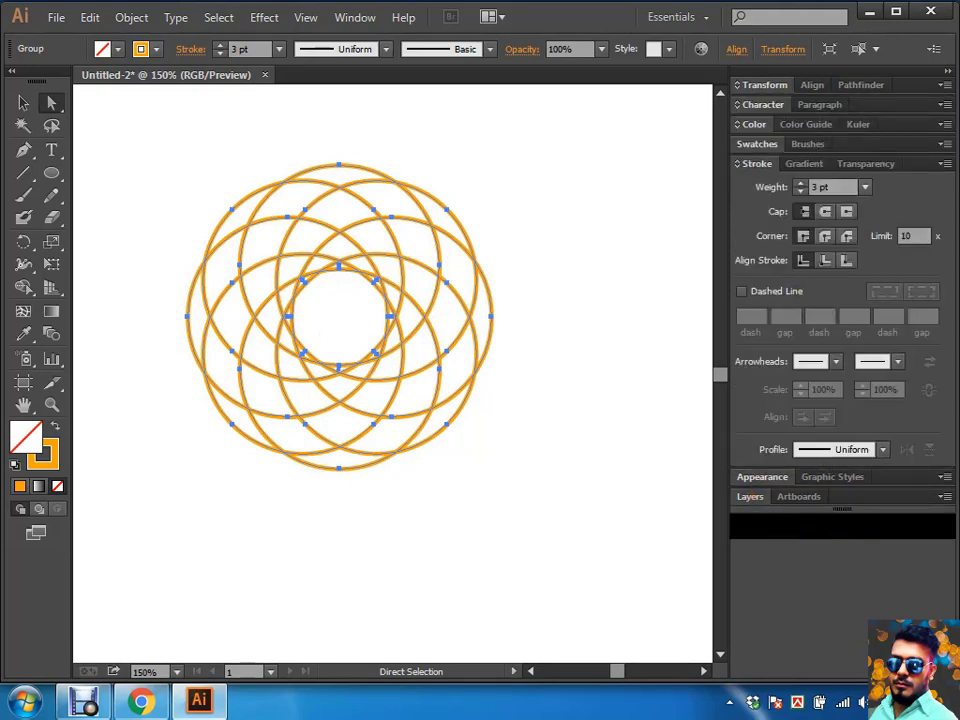
{"action": "double_click", "coordinate": [52, 241]}
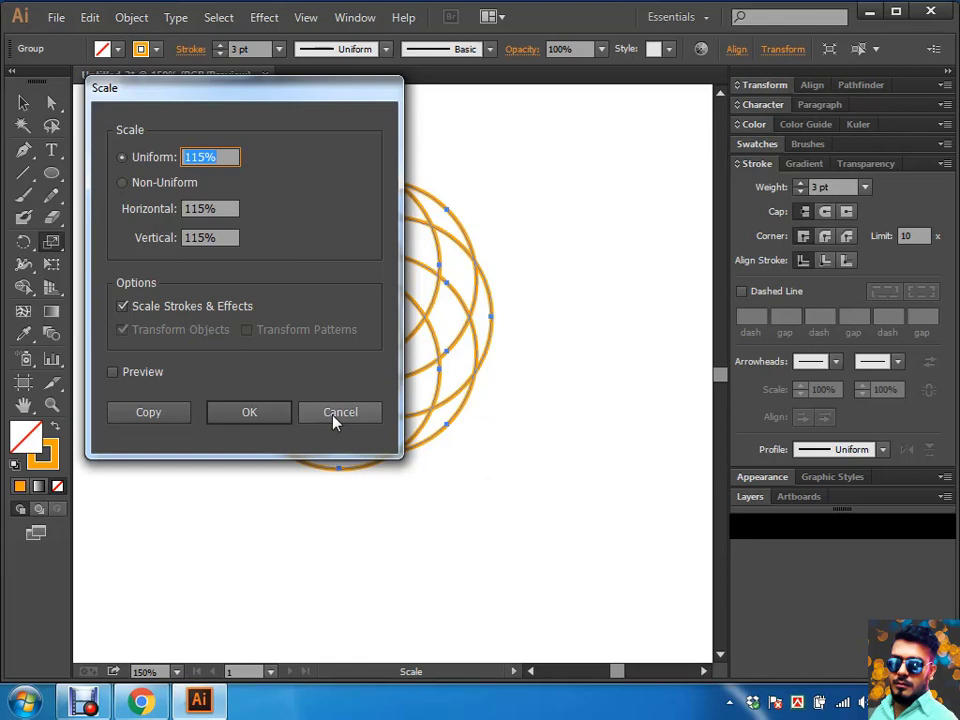
Step: Scale the rosette 115% with Scale Strokes & Effects off, keeping 3 pt strokes, then reselect it
{"action": "left_click", "coordinate": [122, 306]}
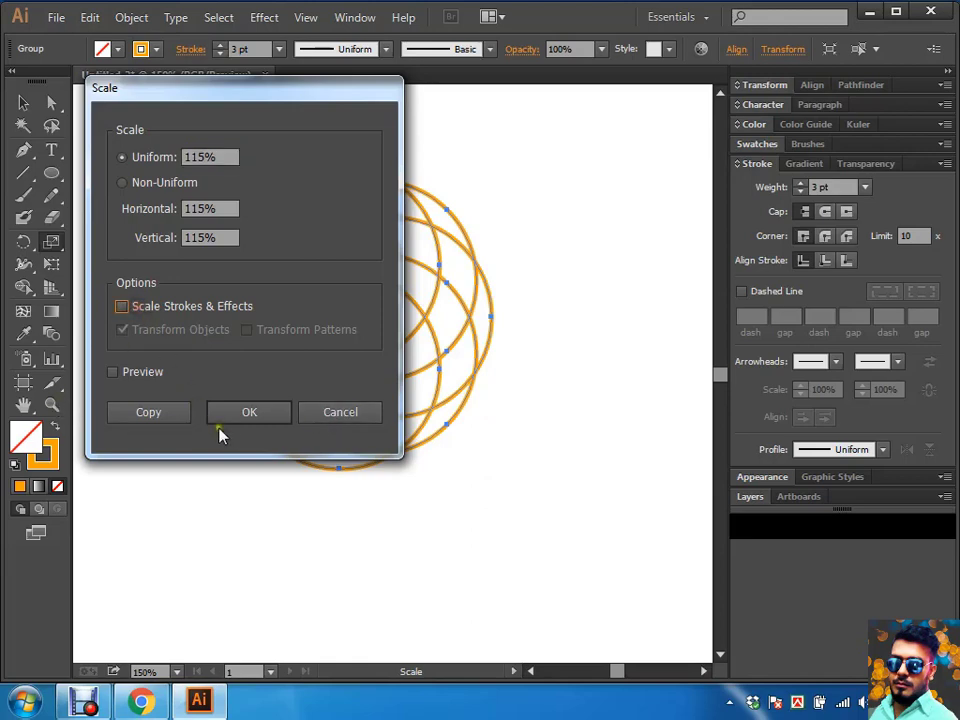
{"action": "left_click", "coordinate": [231, 414]}
{"action": "key", "text": "a"}
{"action": "left_click", "coordinate": [538, 244]}
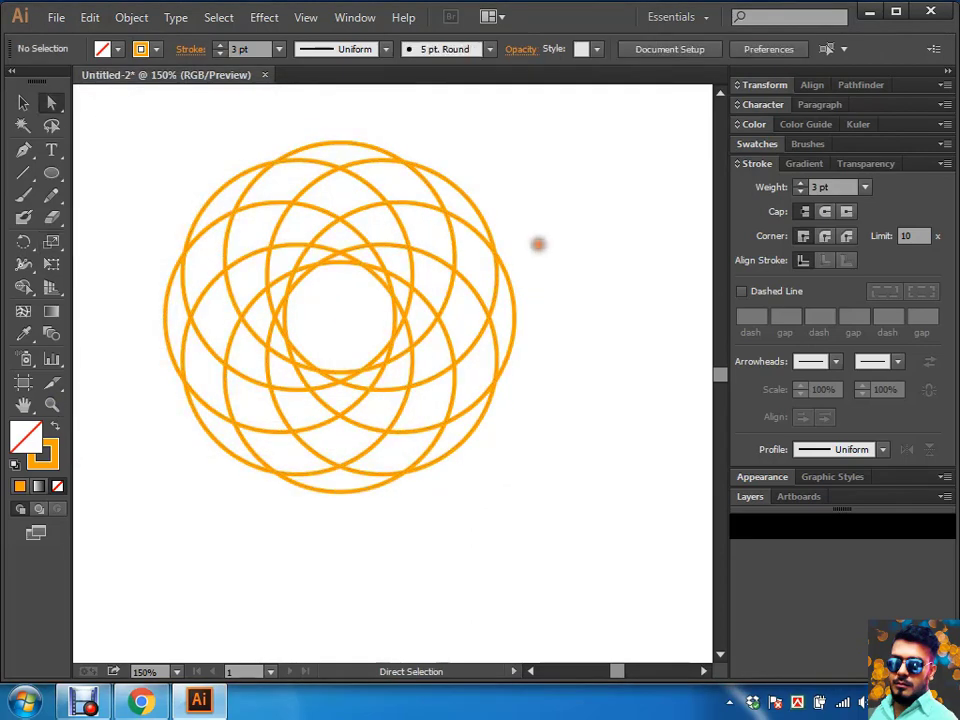
{"action": "left_click_drag", "start_coordinate": [566, 157], "coordinate": [195, 546]}
{"action": "key", "text": "v"}
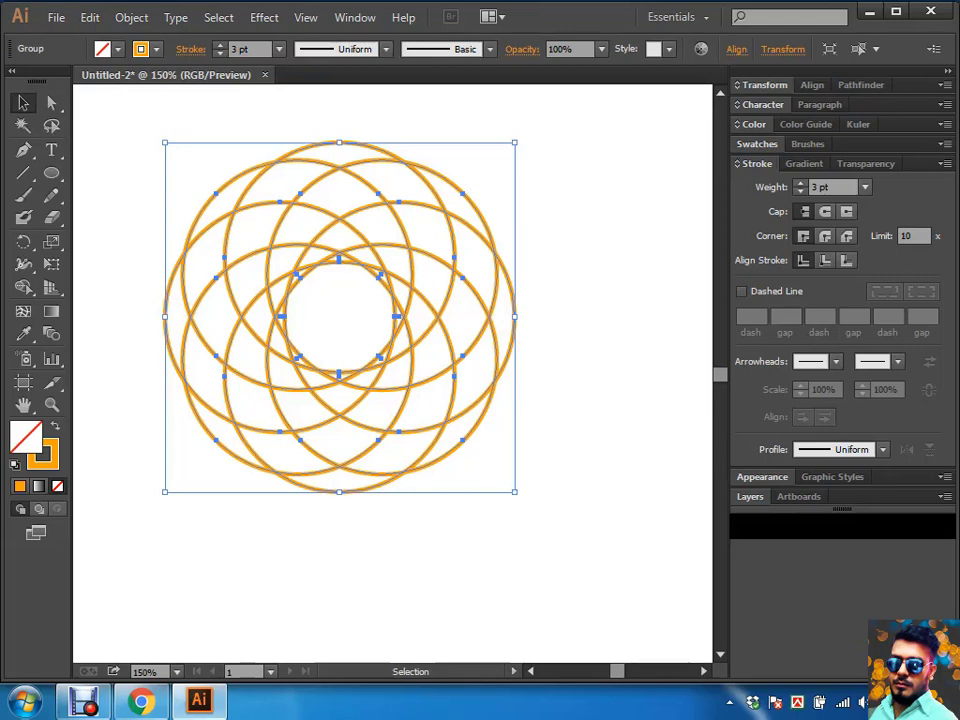
Step: Set the rosette's width to 1 in in the Transform panel
{"action": "left_click", "coordinate": [765, 85]}
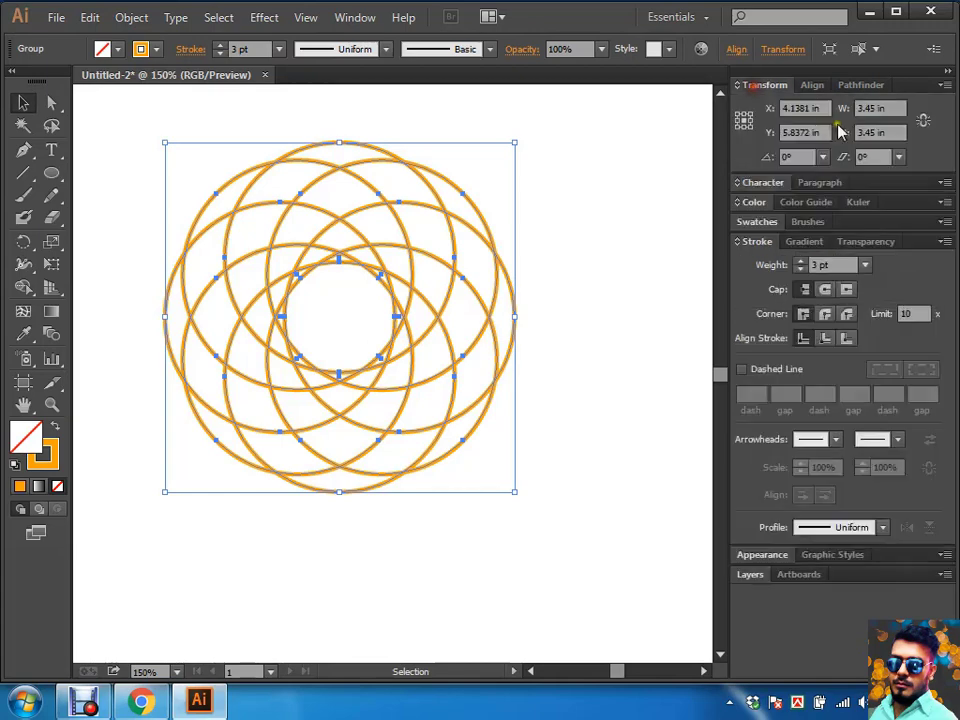
{"action": "left_click", "coordinate": [893, 108]}
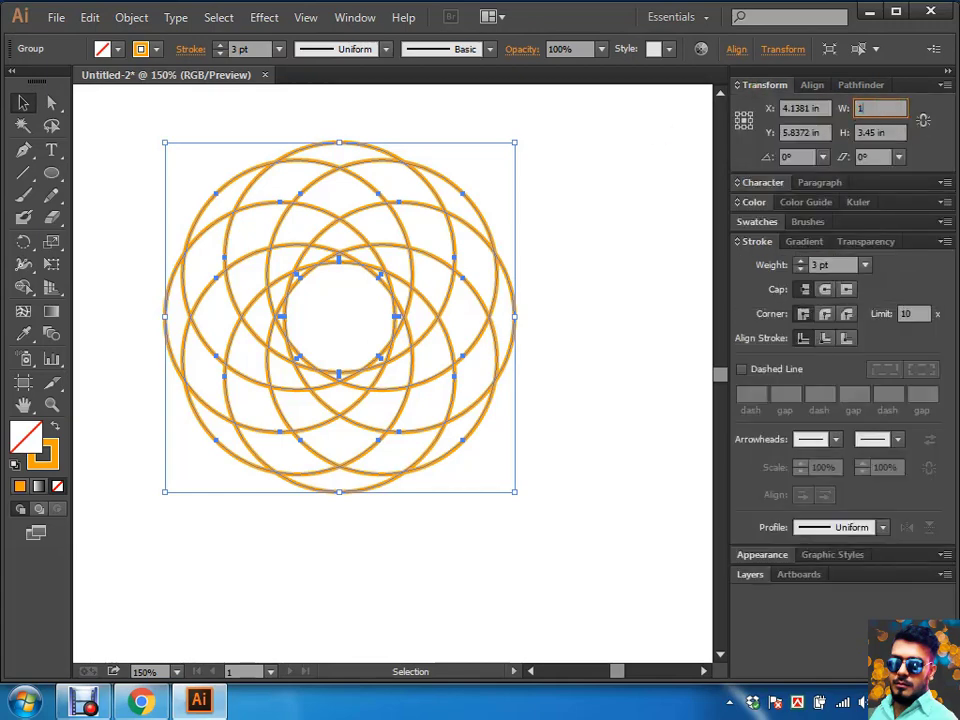
{"action": "type", "text": "1"}
{"action": "key", "text": "Return"}
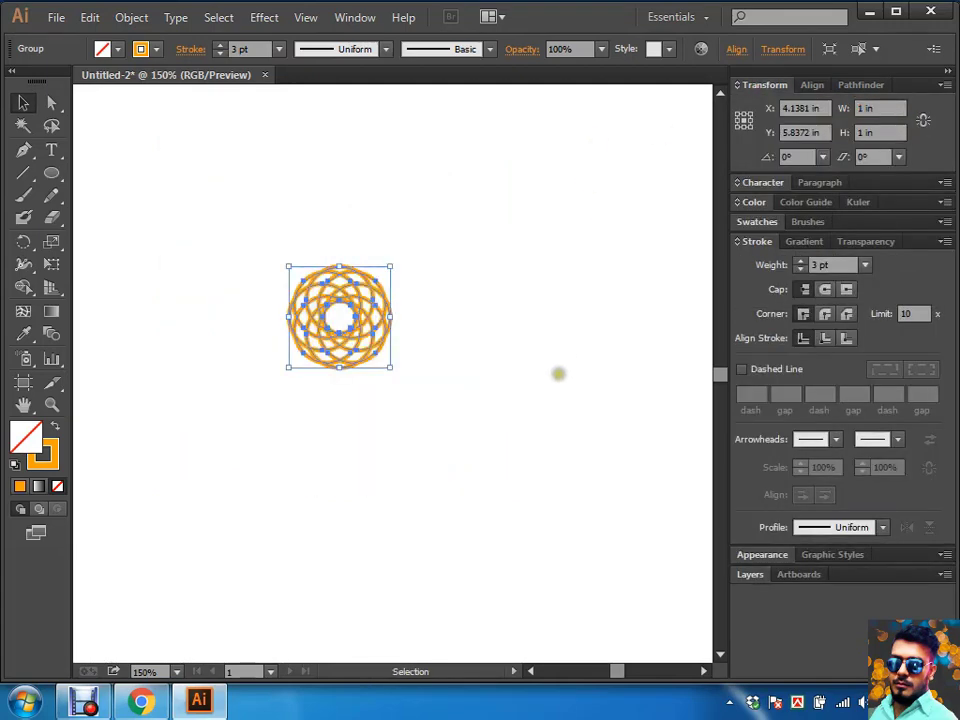
Step: Reselect the rosette group and inspect its stroke weight, still 3 pt
{"action": "left_click", "coordinate": [580, 390]}
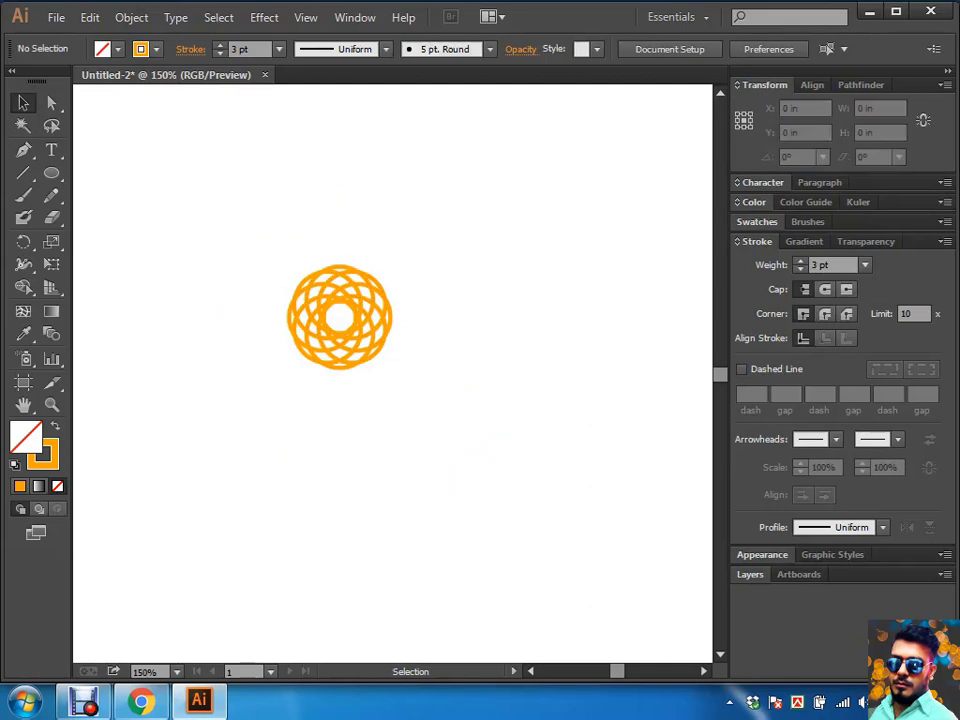
{"action": "left_click_drag", "start_coordinate": [411, 229], "coordinate": [122, 465]}
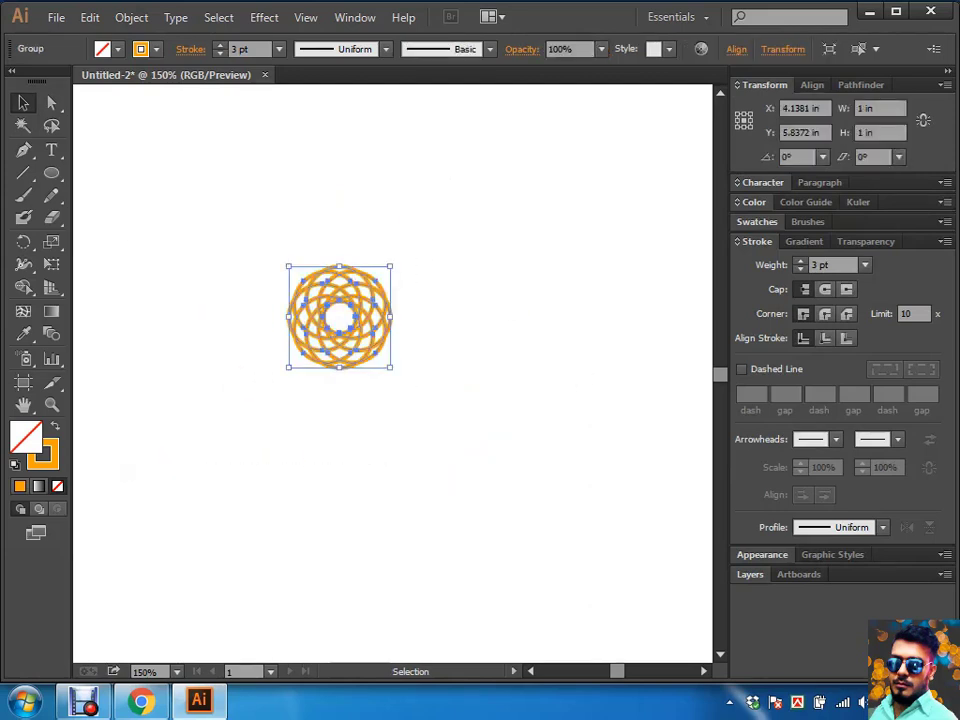
{"action": "left_click", "coordinate": [818, 265]}
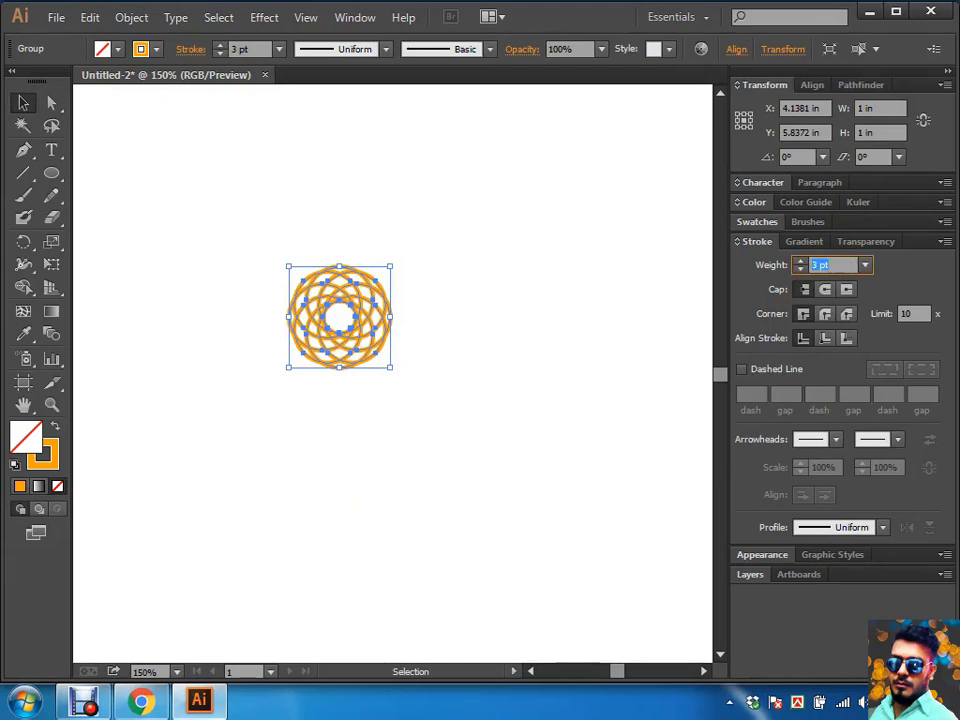
{"action": "left_click", "coordinate": [369, 507]}
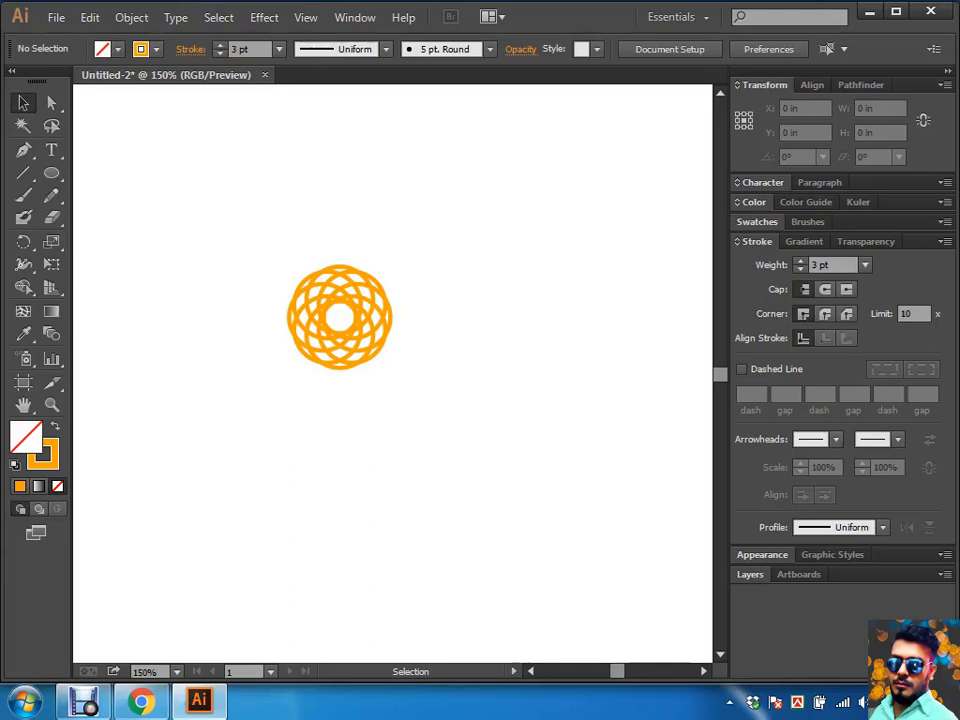
{"action": "left_click_drag", "start_coordinate": [446, 422], "coordinate": [124, 195]}
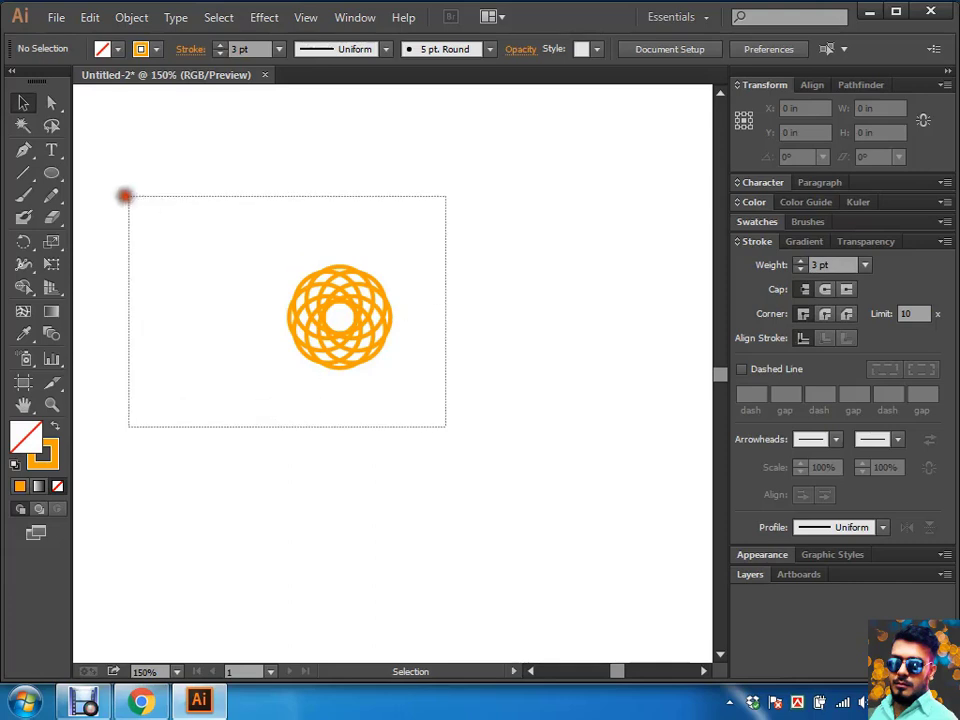
{"action": "left_click", "coordinate": [428, 412]}
{"action": "left_click_drag", "start_coordinate": [433, 193], "coordinate": [272, 499]}
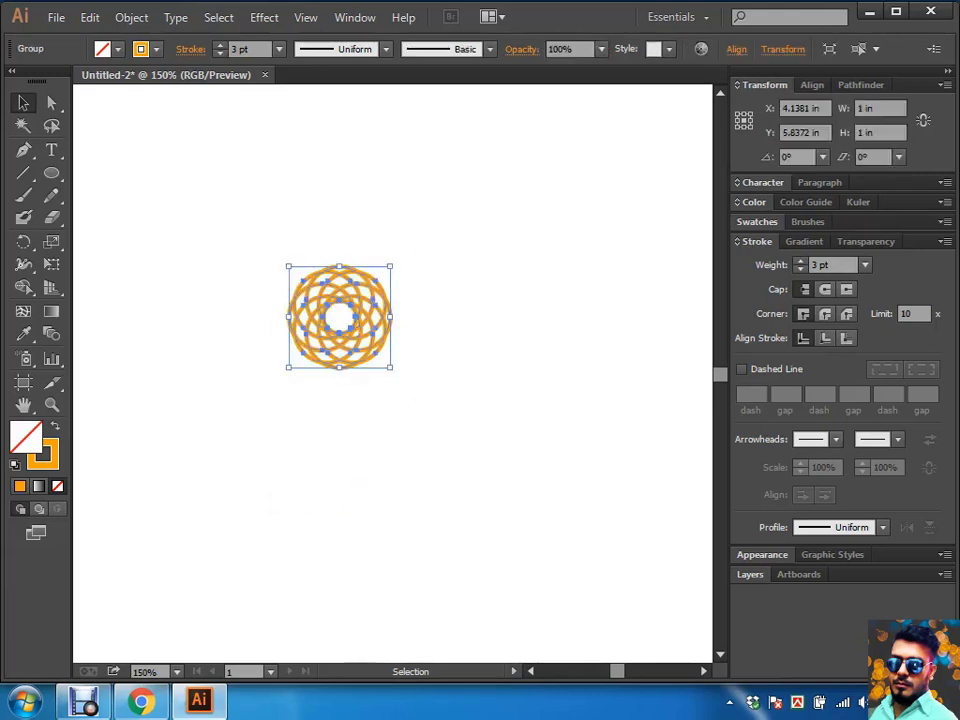
{"action": "left_click", "coordinate": [818, 266]}
Step: Set the rosette's width back to 3 in and reselect it
{"action": "left_click", "coordinate": [885, 110]}
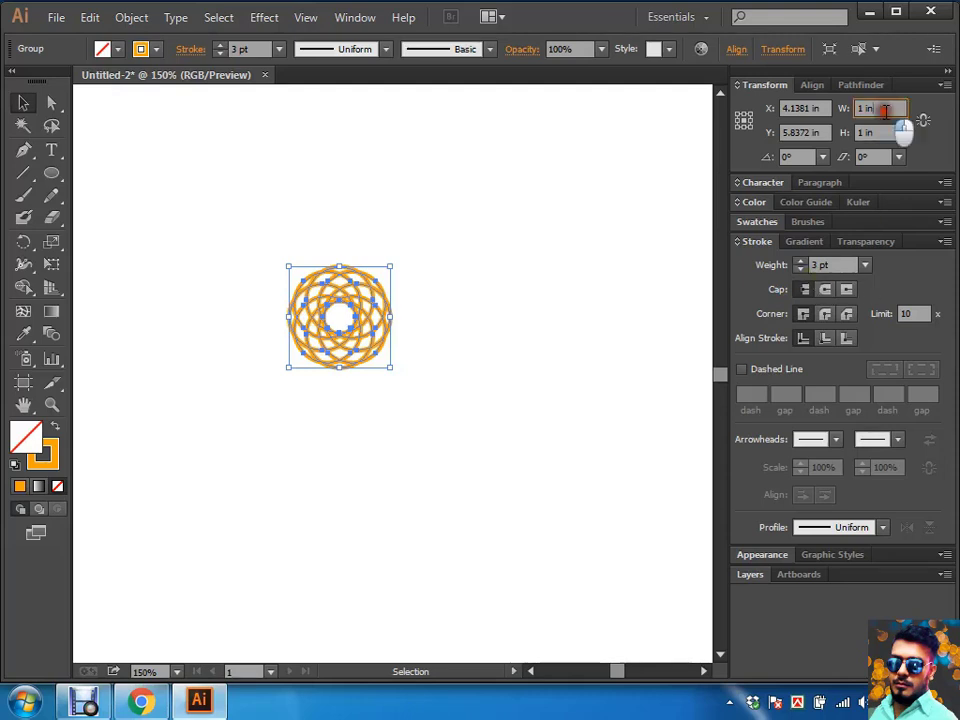
{"action": "double_click", "coordinate": [885, 110]}
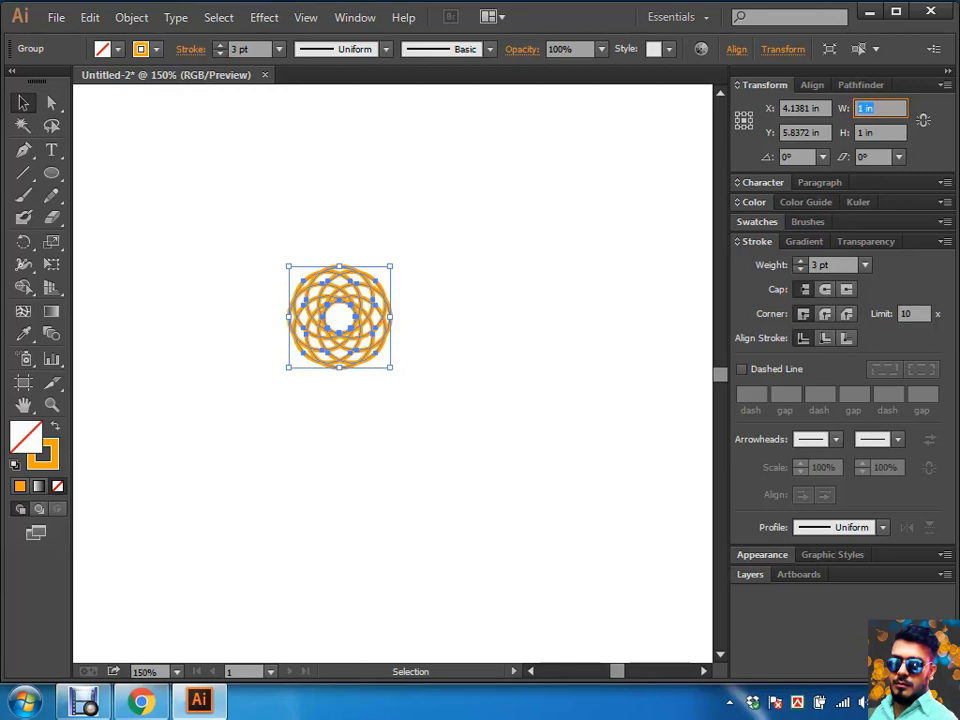
{"action": "type", "text": "3"}
{"action": "key", "text": "Return"}
{"action": "key", "text": "v"}
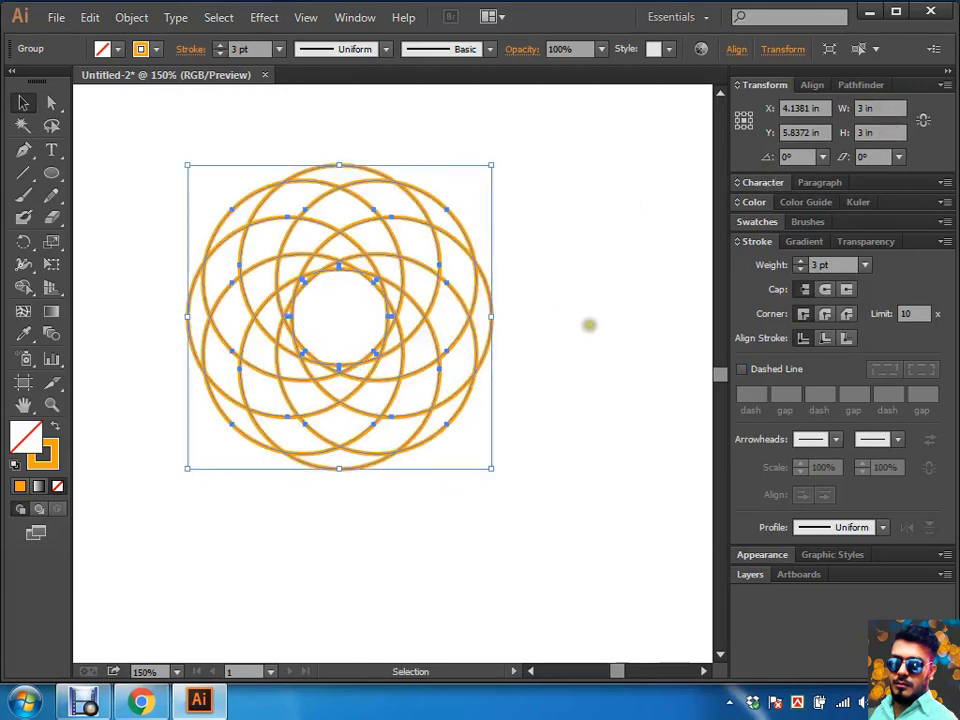
{"action": "left_click", "coordinate": [587, 326]}
{"action": "left_click", "coordinate": [431, 340]}
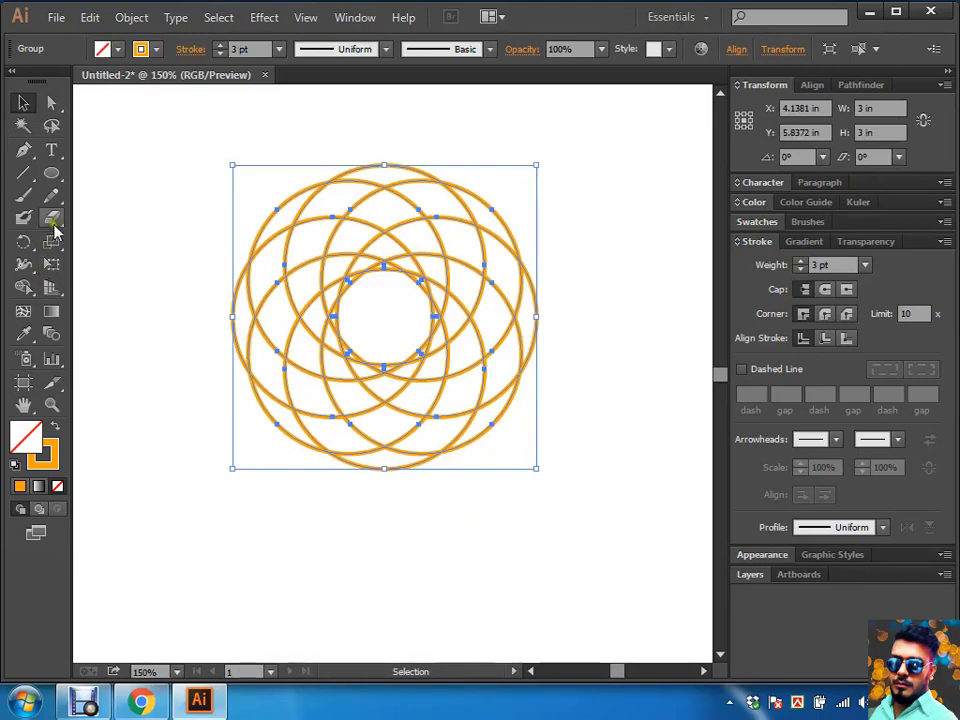
Step: Turn on Scale Strokes & Effects, undo the 115% scale, then apply a 100% uniform scale
{"action": "double_click", "coordinate": [52, 245]}
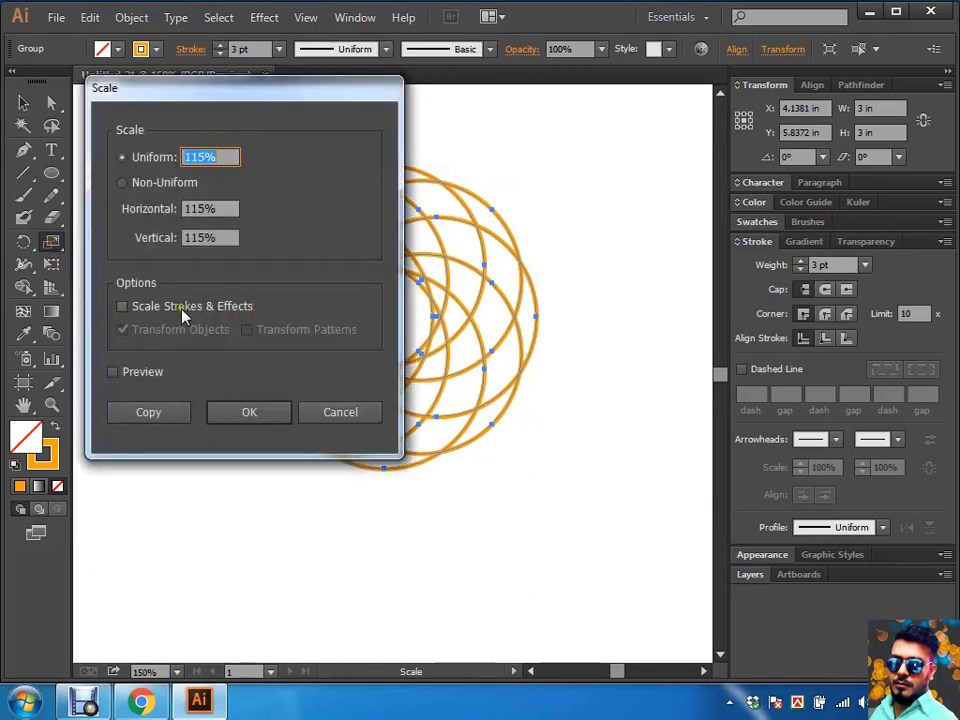
{"action": "left_click", "coordinate": [212, 316]}
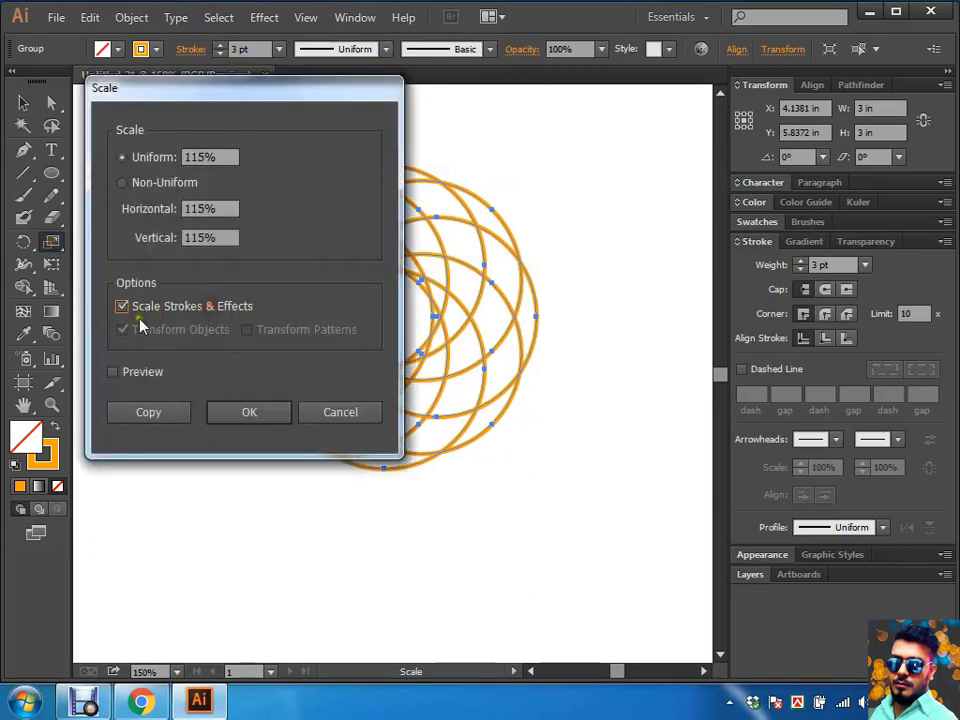
{"action": "left_click", "coordinate": [259, 412]}
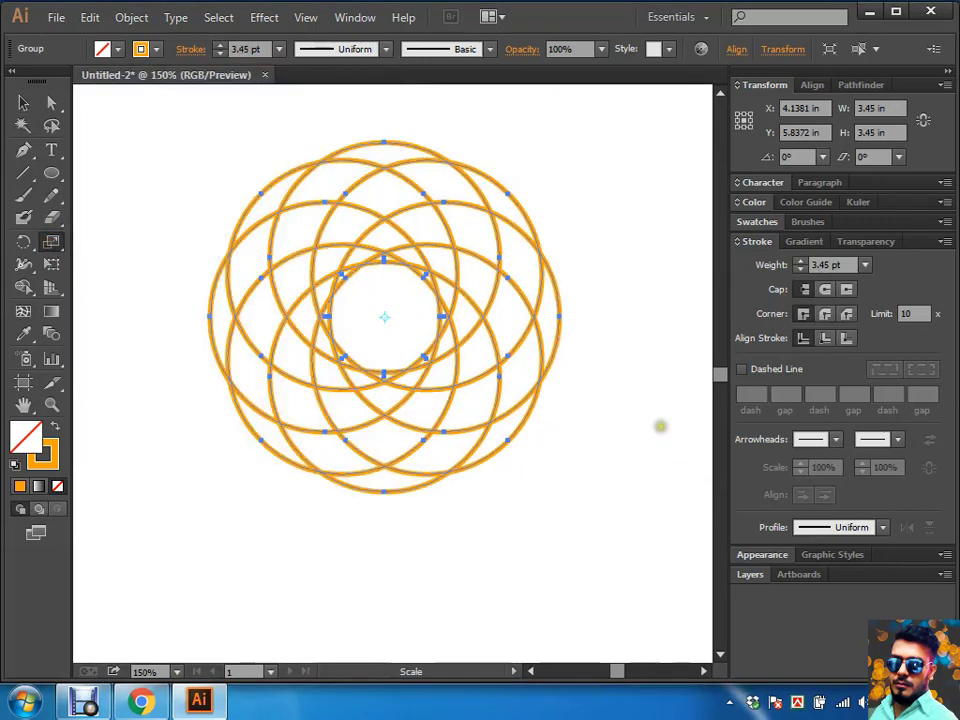
{"action": "key", "text": "ctrl+z"}
{"action": "double_click", "coordinate": [52, 242]}
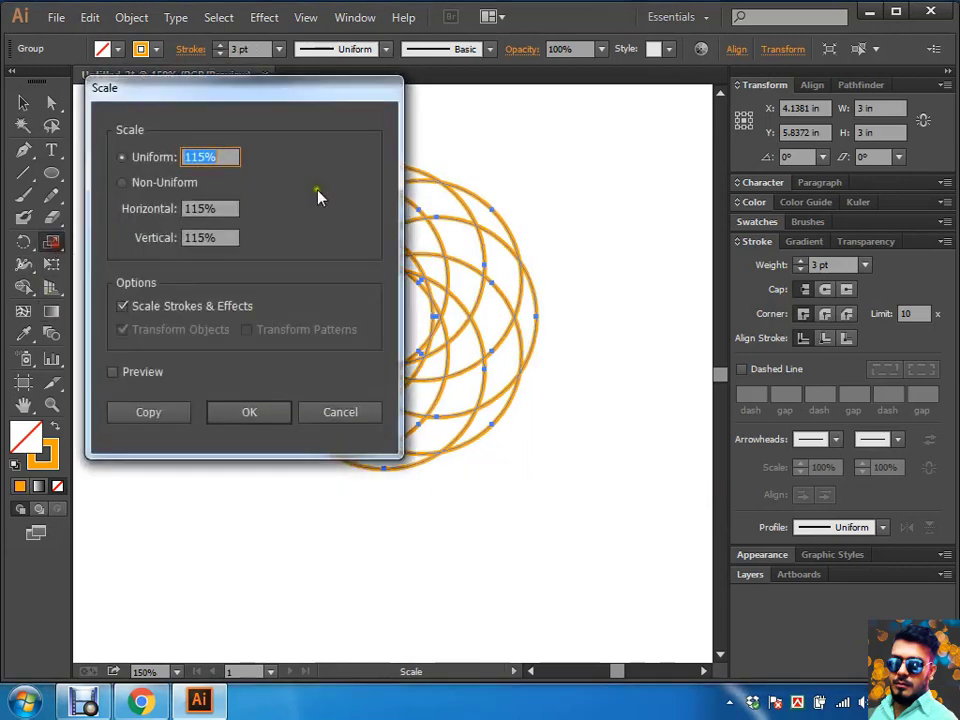
{"action": "type", "text": "100"}
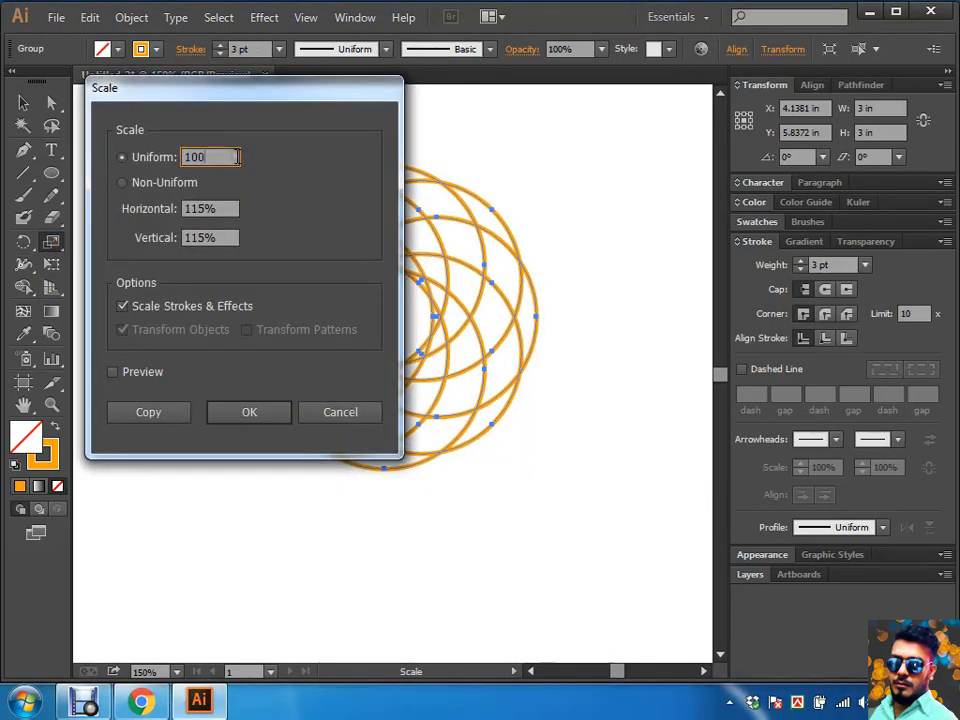
{"action": "left_click", "coordinate": [252, 414]}
{"action": "left_click", "coordinate": [578, 238]}
Step: Check the rosette's stroke weight, then set its width to 1 in, thinning the stroke
{"action": "left_click_drag", "start_coordinate": [554, 198], "coordinate": [171, 576]}
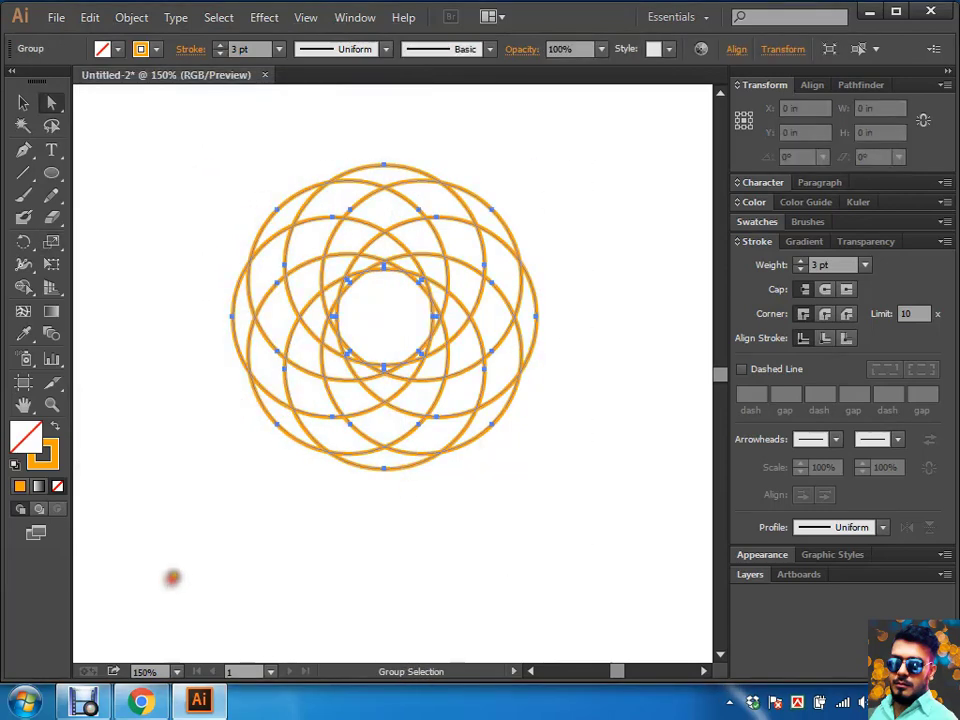
{"action": "left_click", "coordinate": [840, 264]}
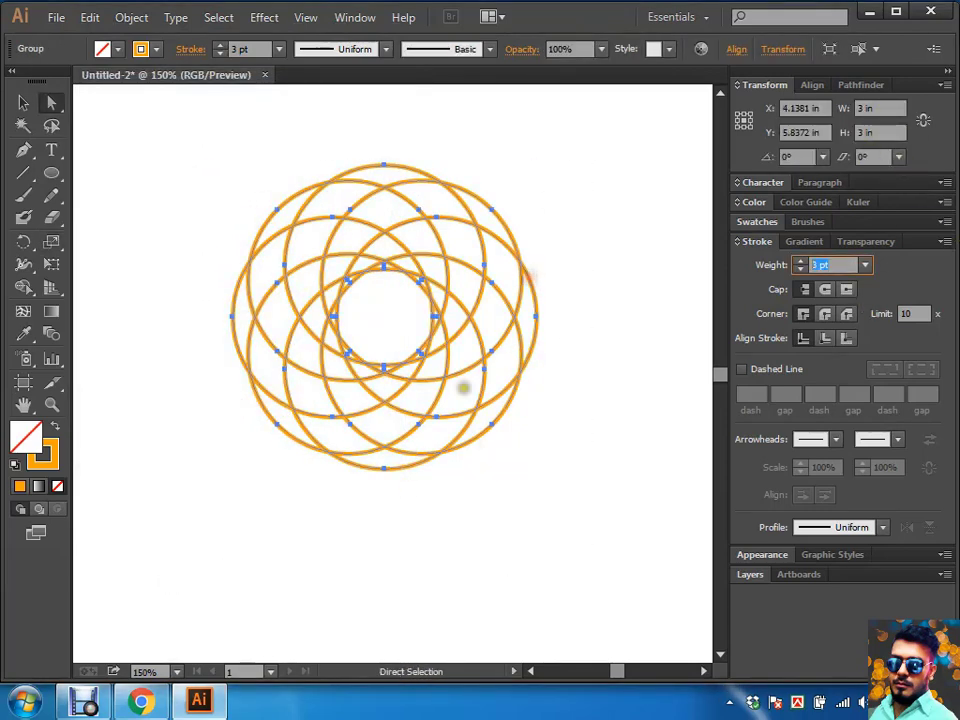
{"action": "left_click", "coordinate": [545, 220]}
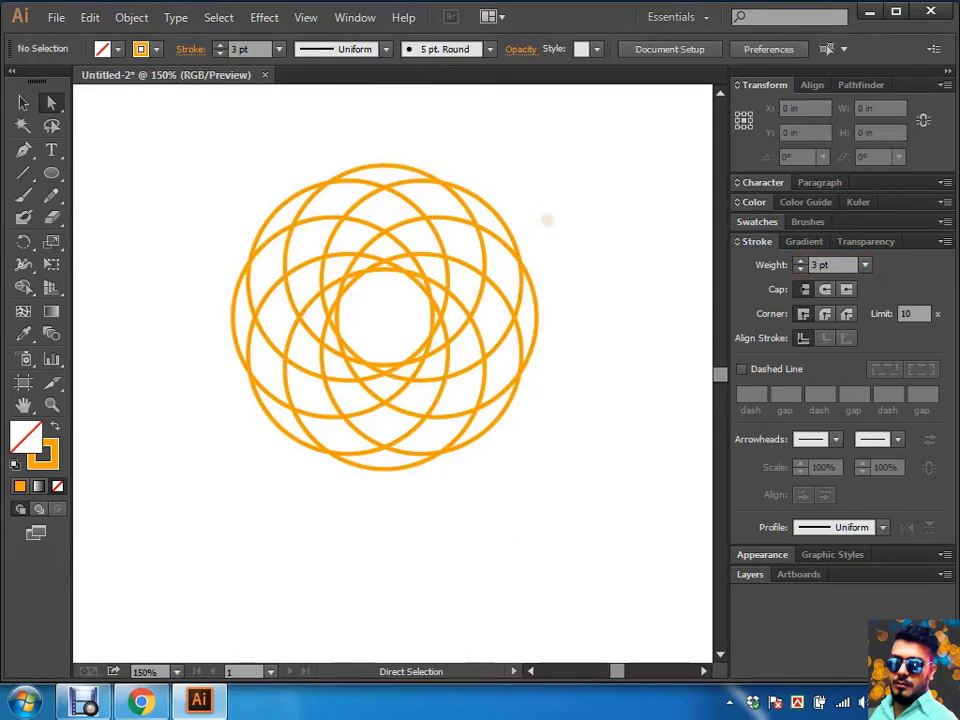
{"action": "key", "text": "v"}
{"action": "left_click_drag", "start_coordinate": [557, 193], "coordinate": [221, 480]}
{"action": "double_click", "coordinate": [878, 108]}
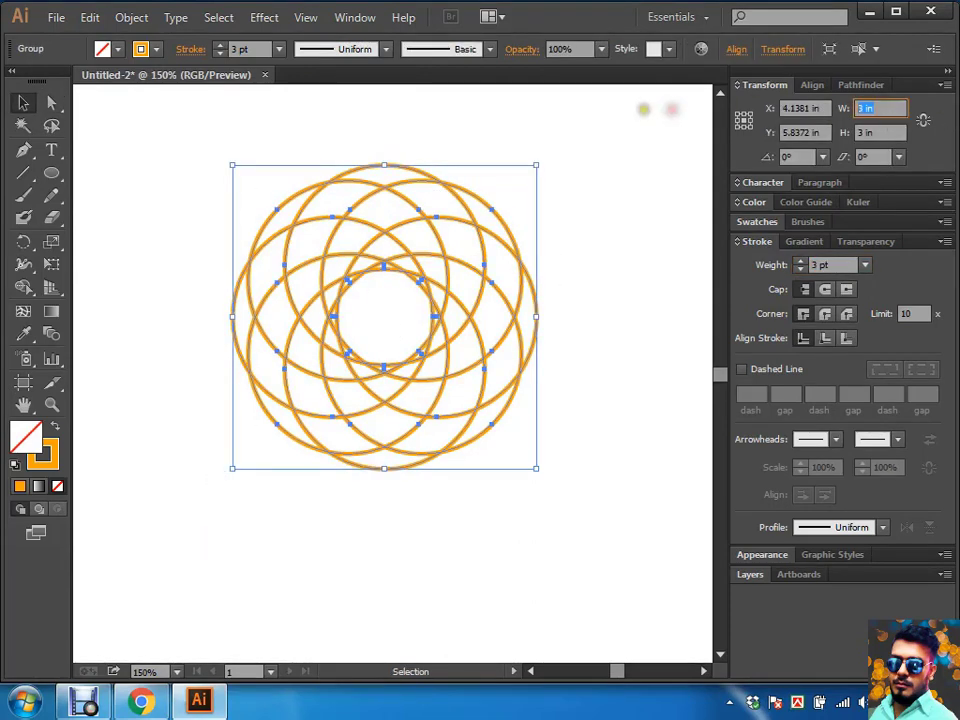
{"action": "type", "text": "1"}
{"action": "key", "text": "Return"}
{"action": "left_click", "coordinate": [666, 178]}
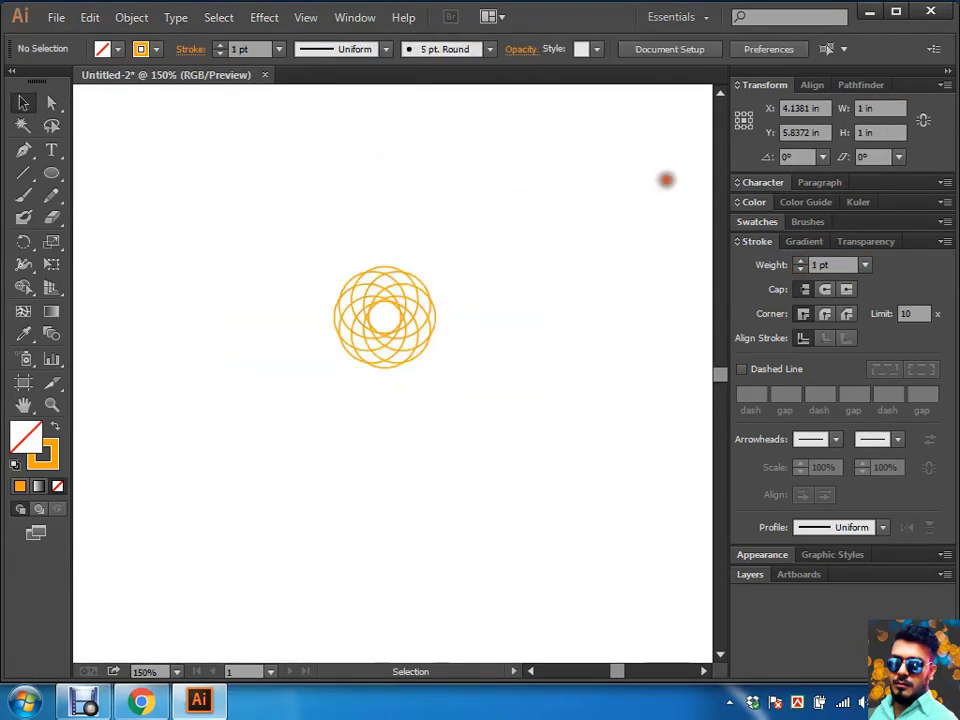
Step: Enlarge the rosette to 50 in wide and zoom out to view its thickened strokes
{"action": "left_click_drag", "start_coordinate": [508, 225], "coordinate": [230, 462]}
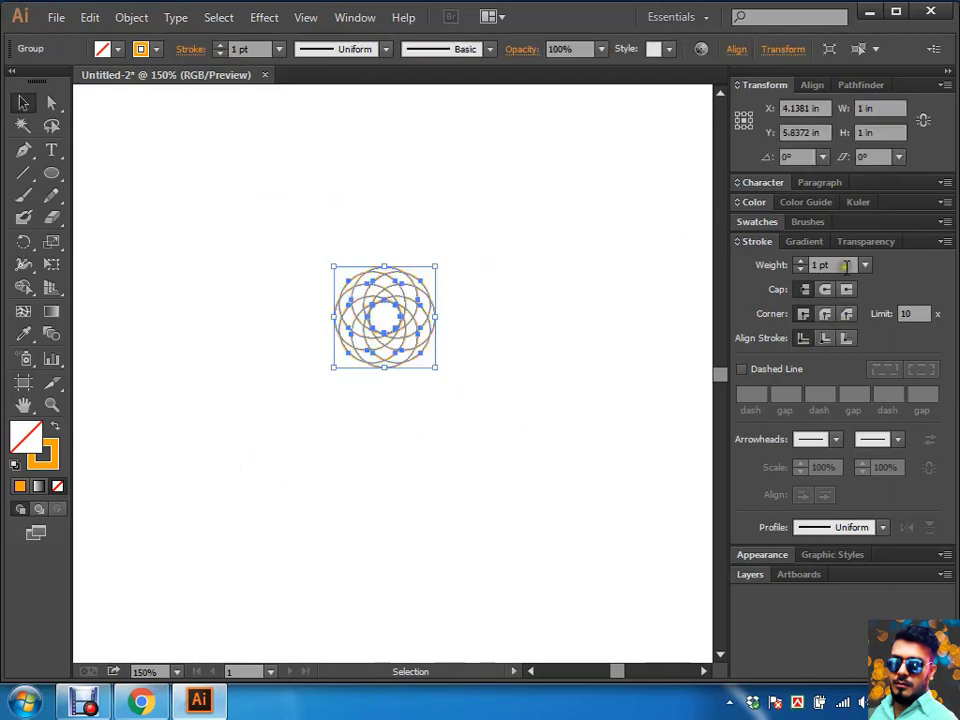
{"action": "double_click", "coordinate": [864, 108]}
{"action": "double_click", "coordinate": [864, 108]}
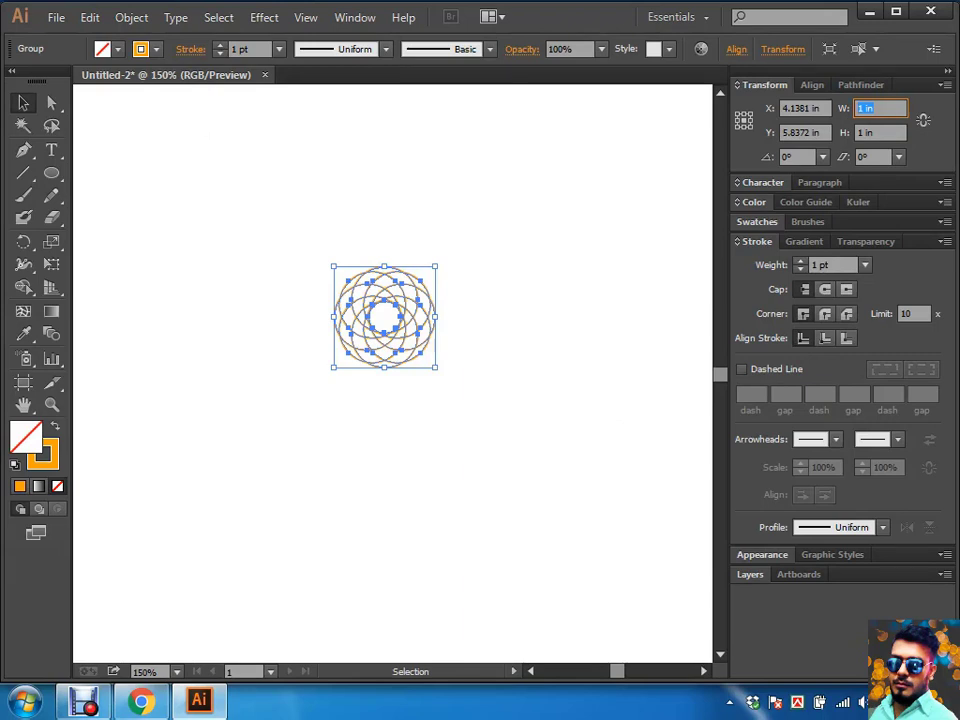
{"action": "type", "text": "50"}
{"action": "key", "text": "Return"}
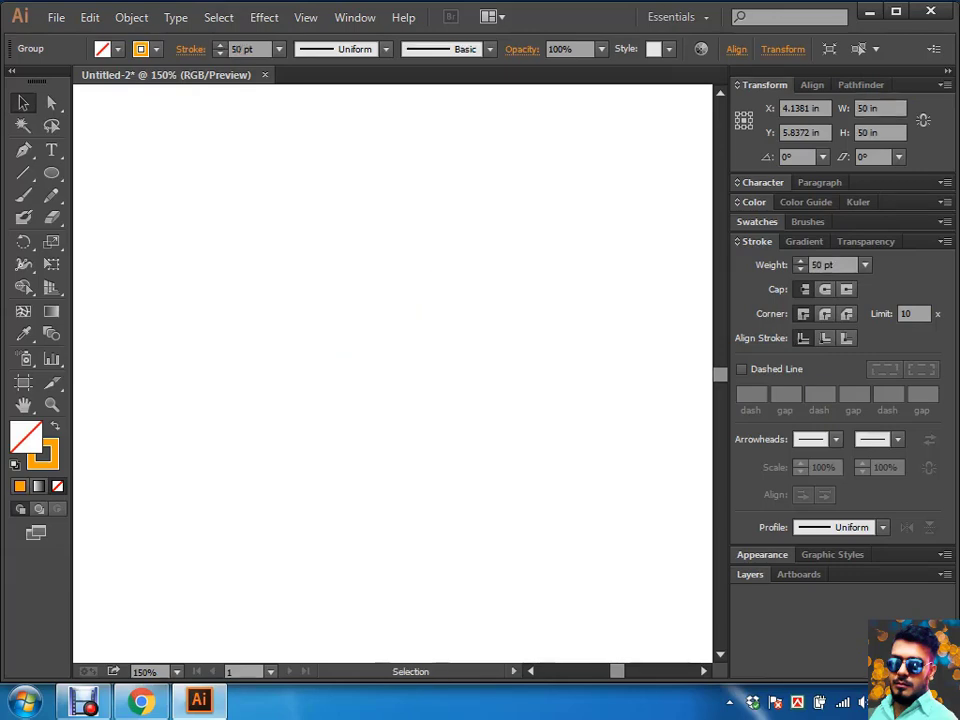
{"action": "key", "text": "ctrl+minus"}
{"action": "key", "text": "ctrl+minus"}
{"action": "key", "text": "ctrl+minus"}
{"action": "key", "text": "ctrl+minus"}
{"action": "key", "text": "ctrl+minus"}
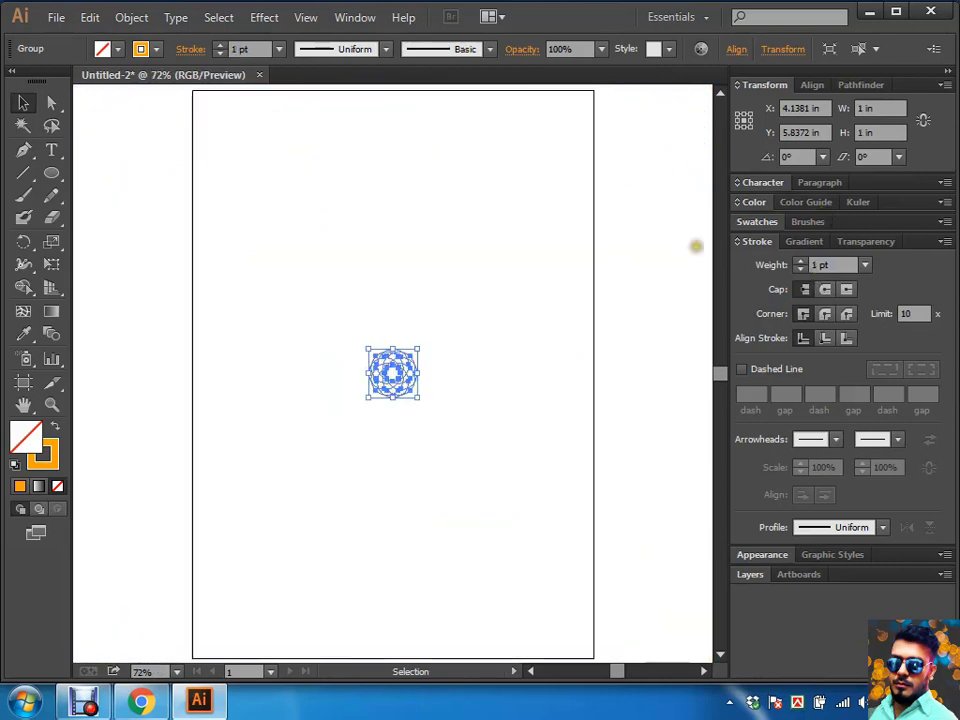
{"action": "left_click", "coordinate": [557, 258]}
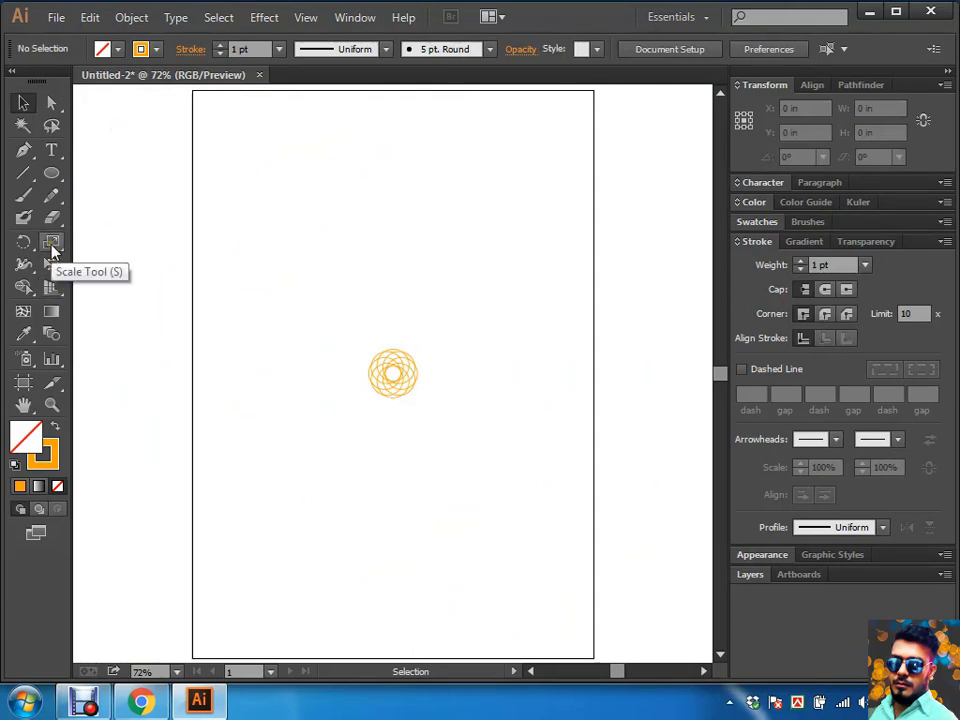
Step: Show the extra options in the Transform panel
{"action": "left_click", "coordinate": [325, 283]}
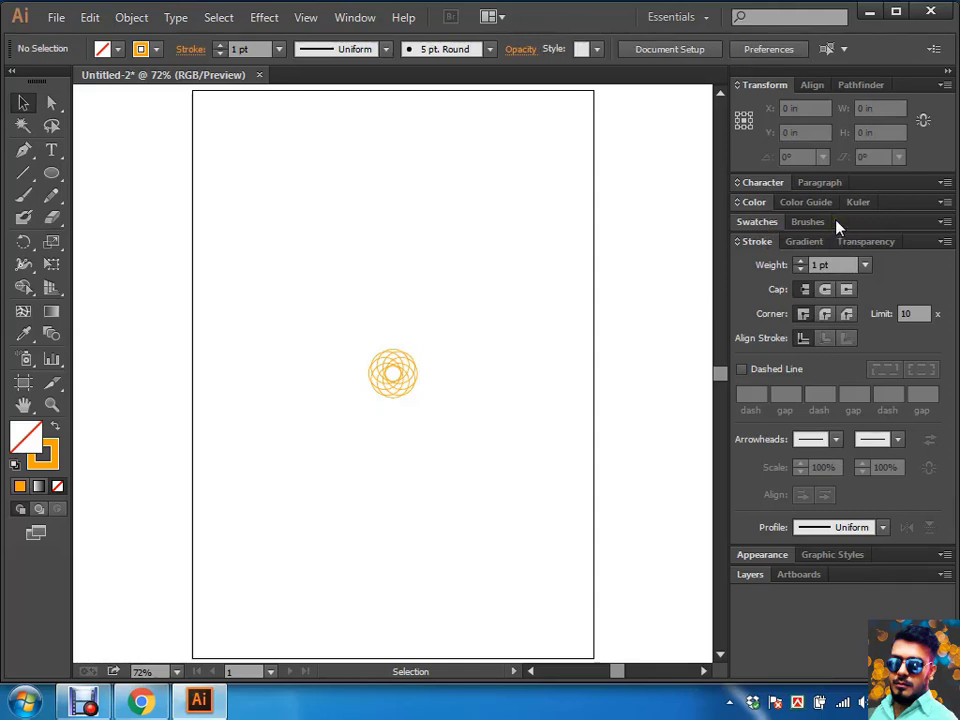
{"action": "left_click", "coordinate": [765, 86]}
{"action": "left_click", "coordinate": [944, 85]}
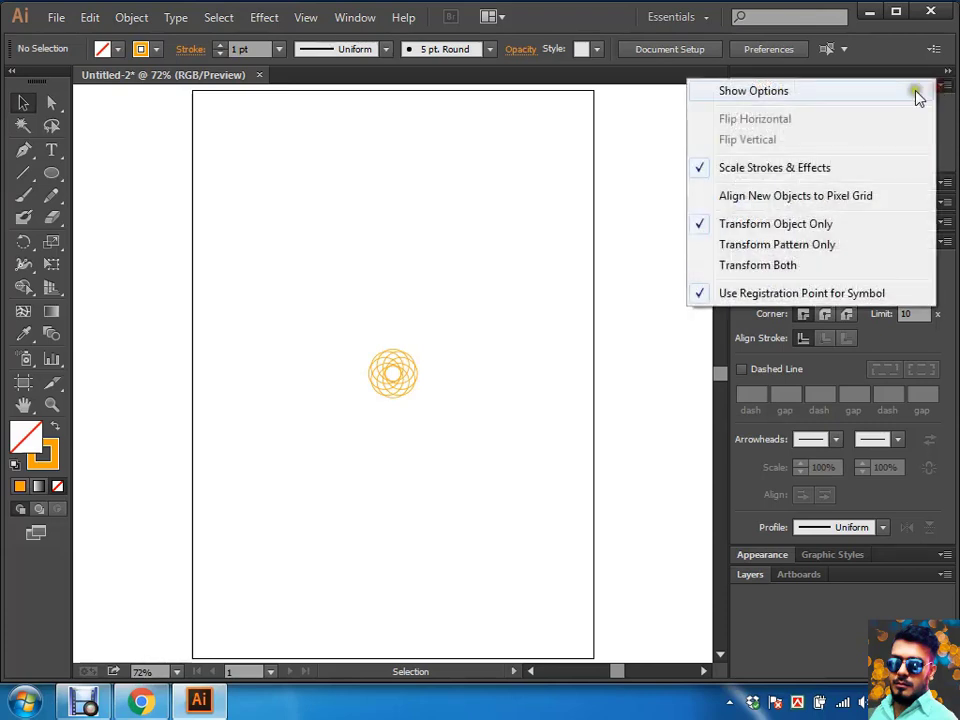
{"action": "left_click", "coordinate": [815, 93]}
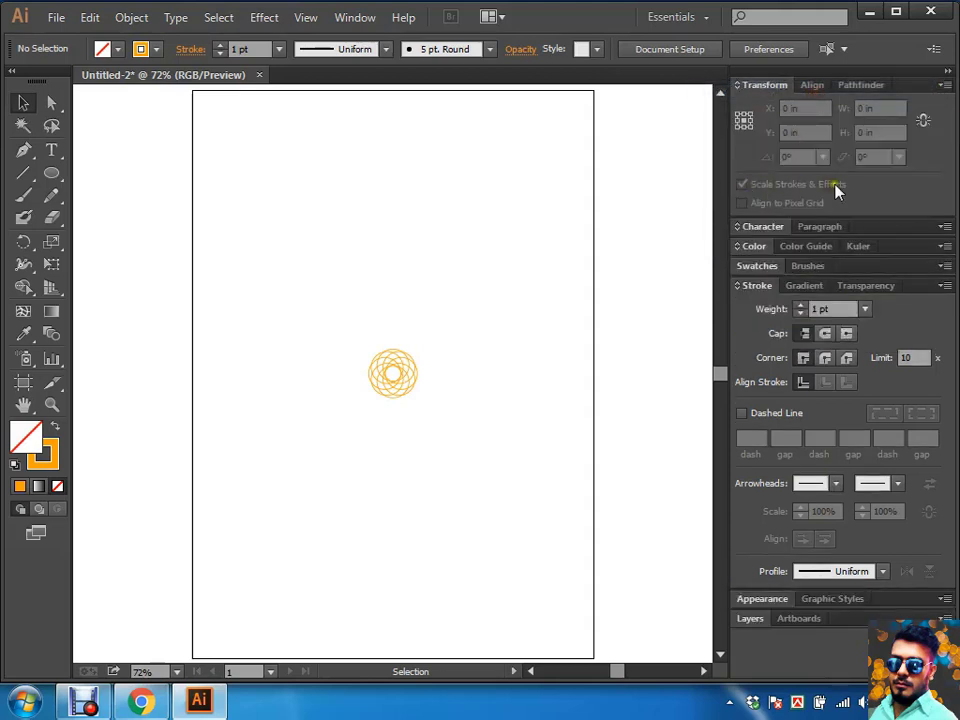
Step: Select all, deselect, and open General Preferences with Scale Strokes & Effects on and 3 in increment
{"action": "key", "text": "ctrl+a"}
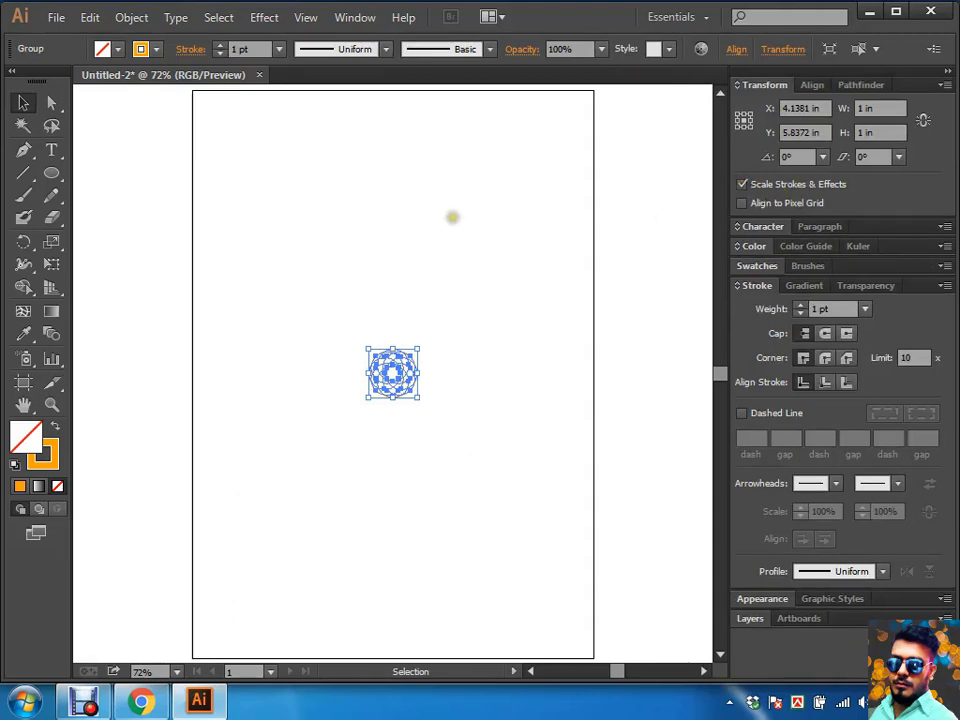
{"action": "left_click", "coordinate": [451, 215]}
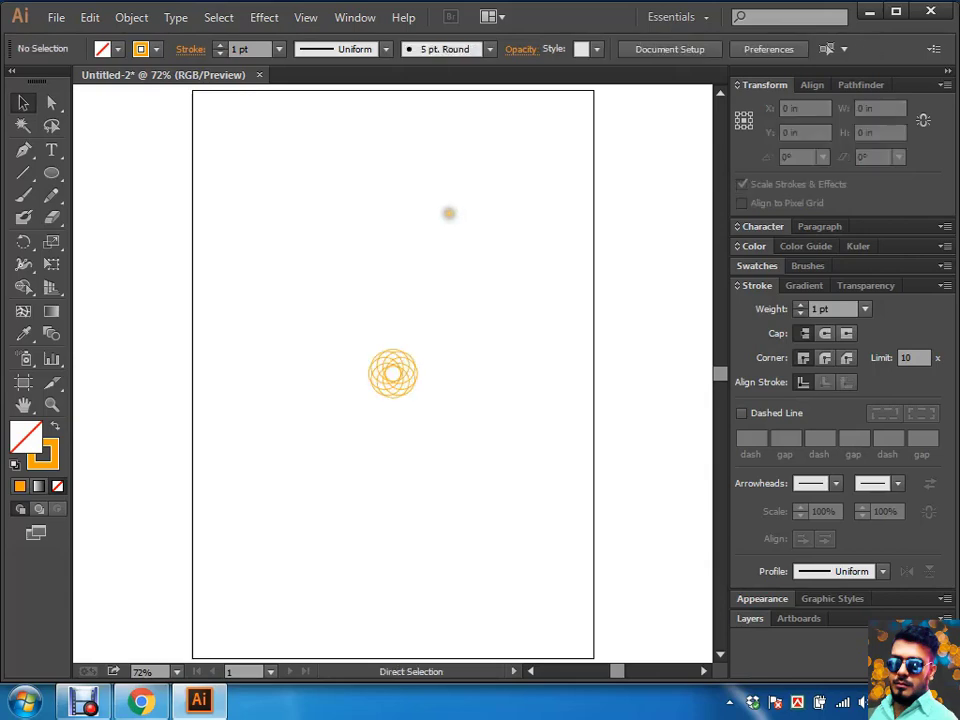
{"action": "key", "text": "ctrl+k"}
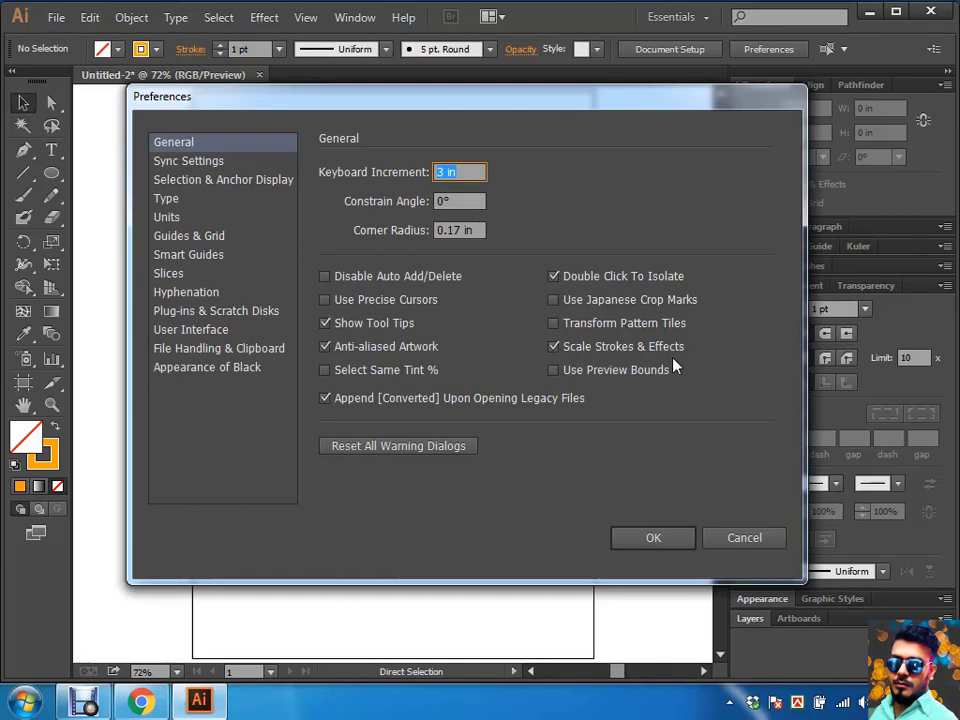
Step: Cancel Preferences unchanged and marquee-select the whole rosette group
{"action": "left_click", "coordinate": [745, 538]}
{"action": "left_click_drag", "start_coordinate": [450, 300], "coordinate": [362, 405]}
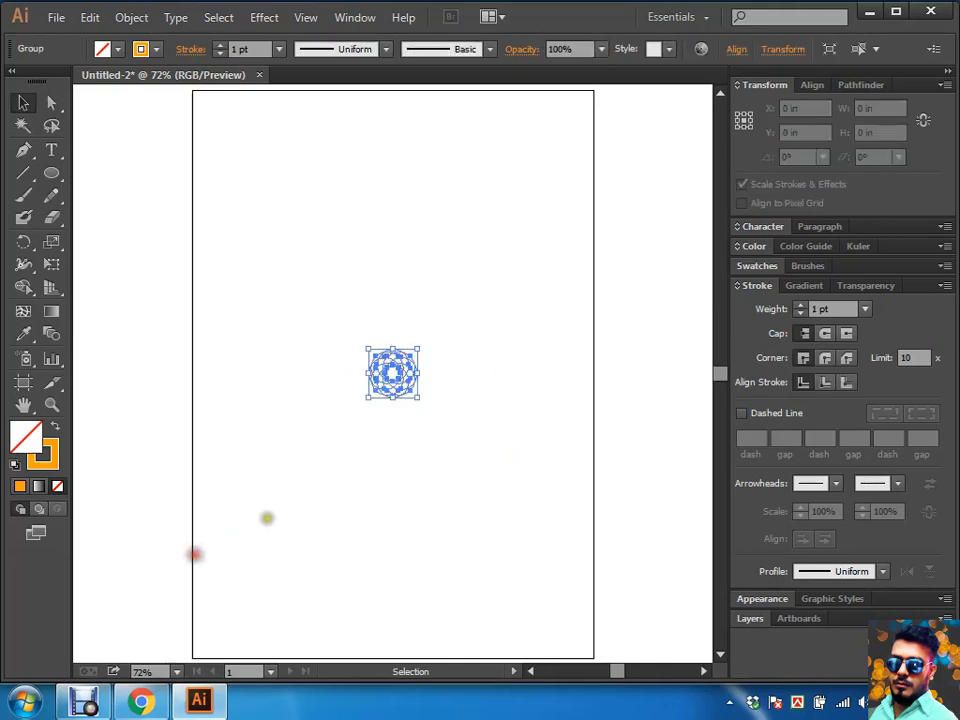
Step: Marquee-select and delete the orange rosette, then pick the Shear tool from the Scale flyout
{"action": "left_click", "coordinate": [336, 212]}
{"action": "key", "text": "a"}
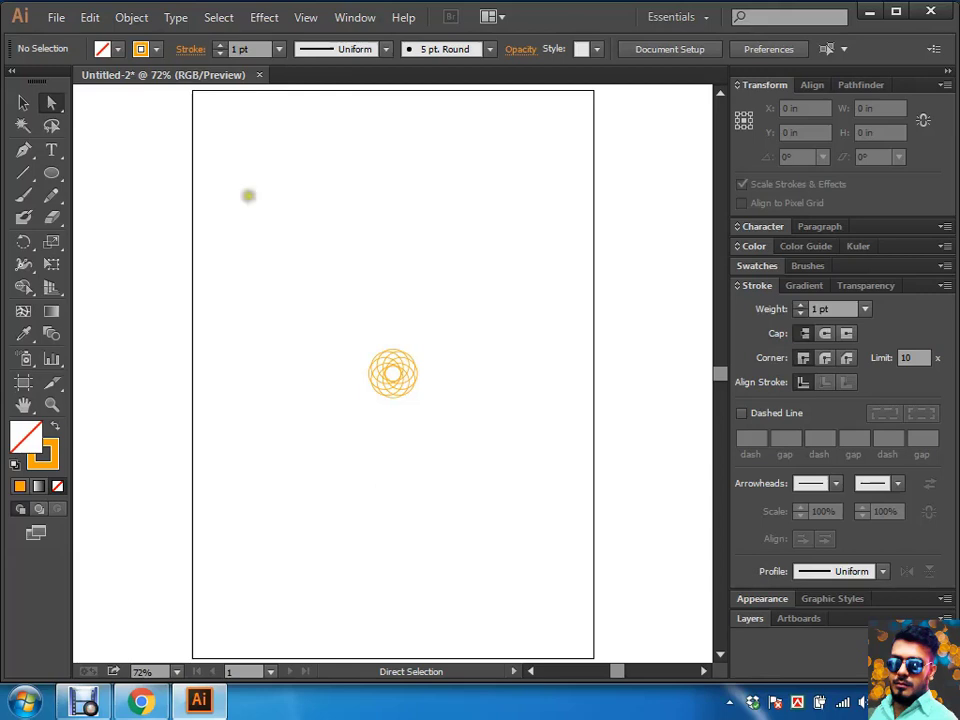
{"action": "left_click_drag", "start_coordinate": [394, 302], "coordinate": [552, 474]}
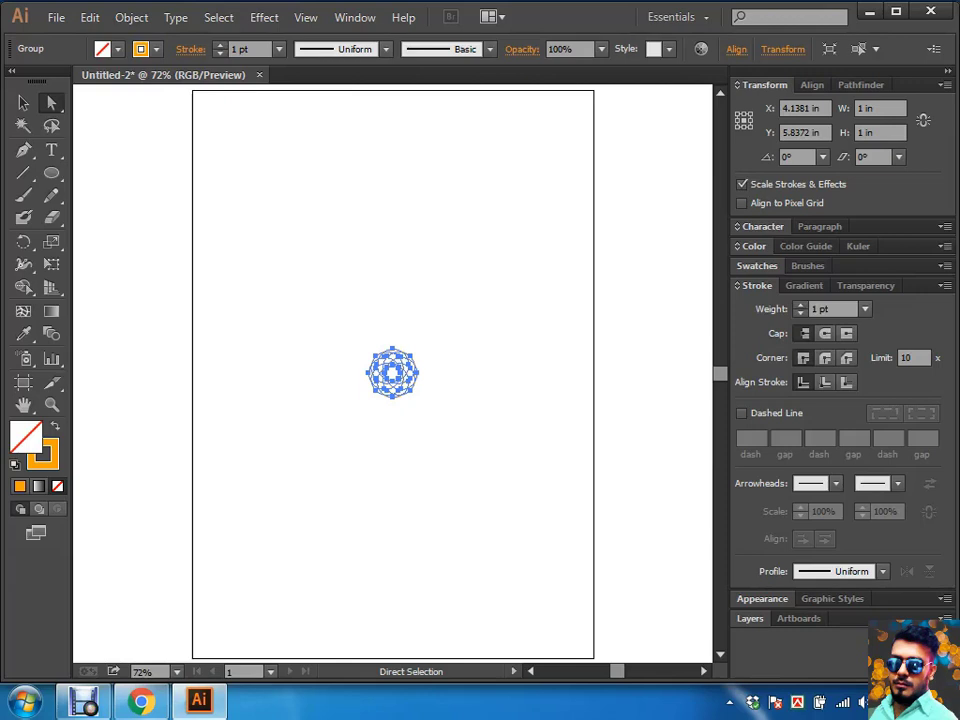
{"action": "key", "text": "Delete"}
{"action": "left_click", "coordinate": [493, 375]}
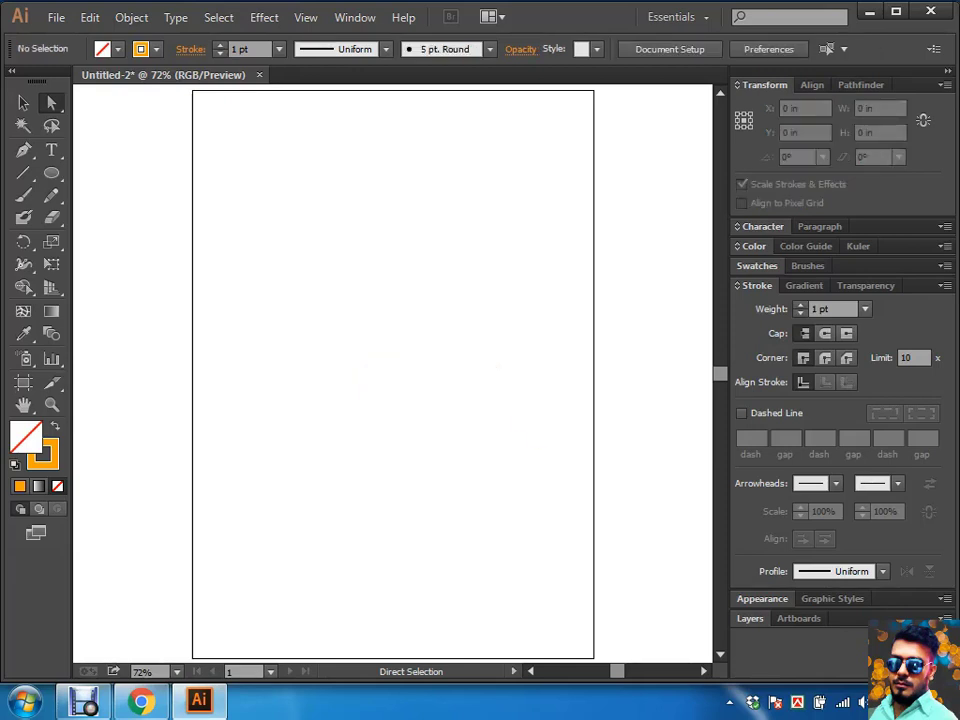
{"action": "left_click_drag", "start_coordinate": [52, 243], "coordinate": [165, 266]}
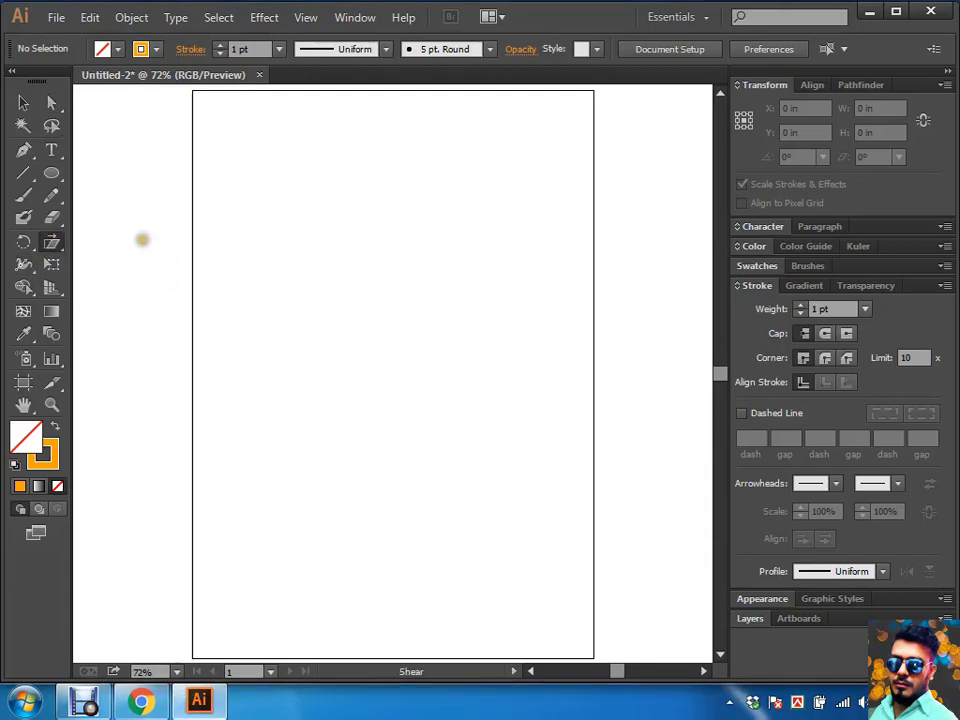
Step: Type 'Bangladesh' on the artboard, enlarge it, and move it lower
{"action": "left_click", "coordinate": [52, 149]}
{"action": "left_click", "coordinate": [319, 287]}
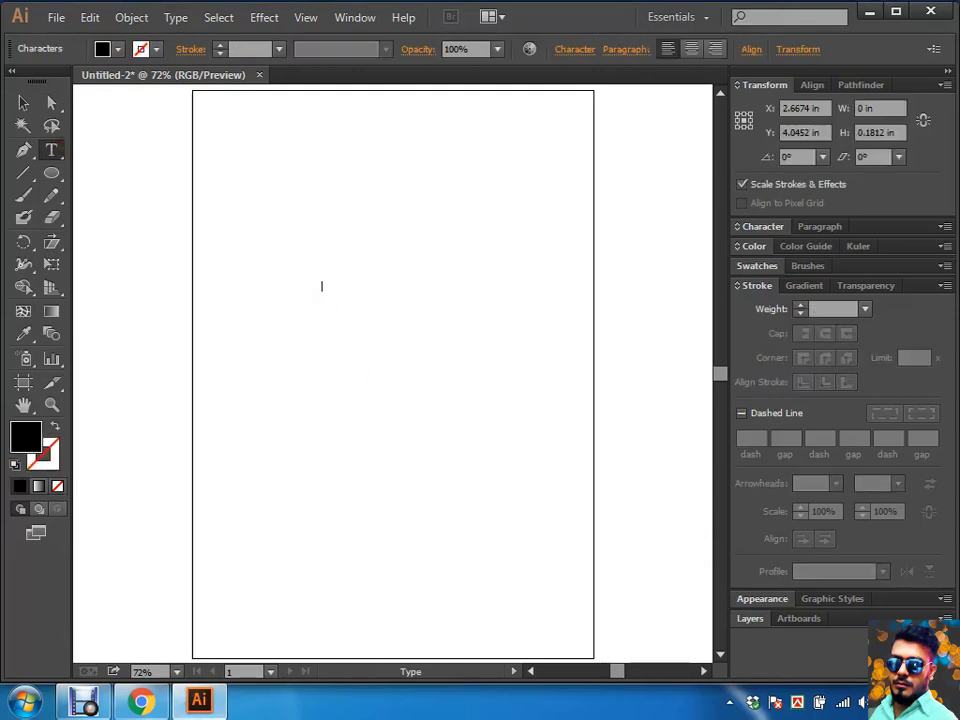
{"action": "type", "text": "M"}
{"action": "type", "text": "Bangl"}
{"action": "type", "text": "ds"}
{"action": "type", "text": "sh"}
{"action": "key", "text": "ctrl+a"}
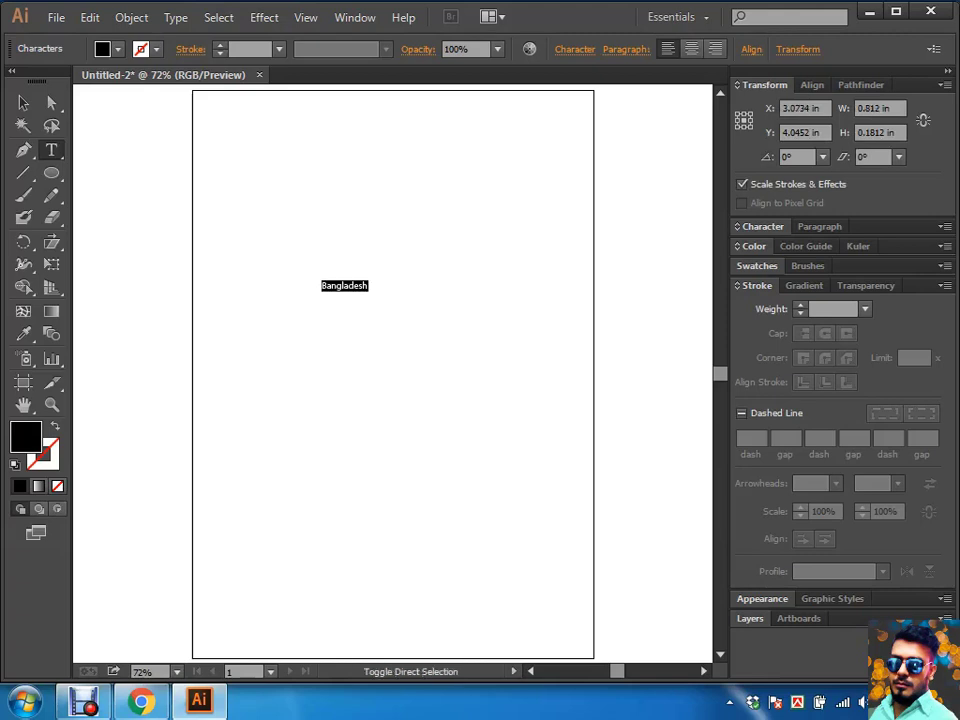
{"action": "key", "text": "ctrl+shift+period"}
{"action": "key", "text": "ctrl+shift+period"}
{"action": "key", "text": "ctrl+shift+period"}
{"action": "key", "text": "ctrl+shift+period"}
{"action": "key", "text": "ctrl+shift+period"}
{"action": "key", "text": "ctrl+shift+period"}
{"action": "left_click", "coordinate": [407, 392], "text": "ctrl"}
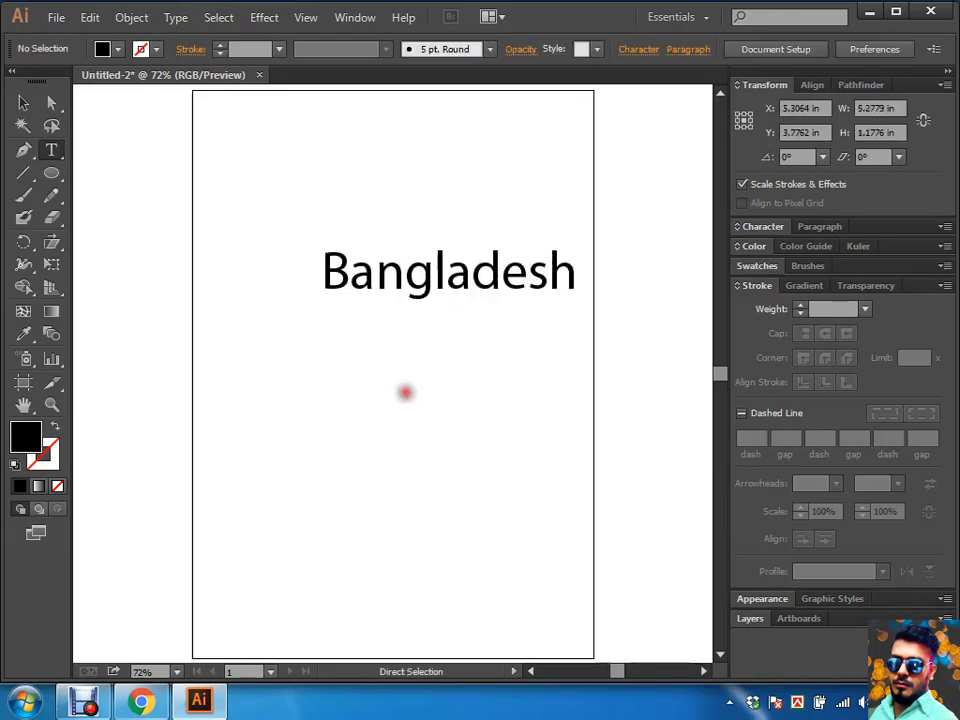
{"action": "left_click_drag", "start_coordinate": [431, 279], "coordinate": [410, 337]}
Step: Set the Bangladesh text's font to Impact in the Regular style
{"action": "left_click", "coordinate": [770, 227]}
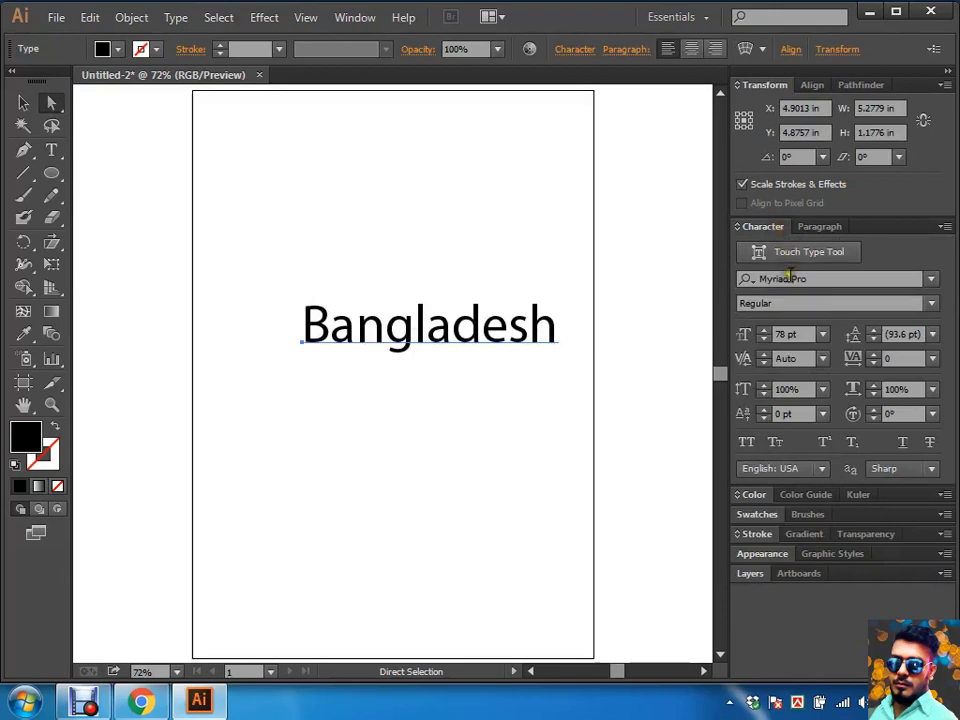
{"action": "left_click", "coordinate": [789, 278]}
{"action": "type", "text": "imp"}
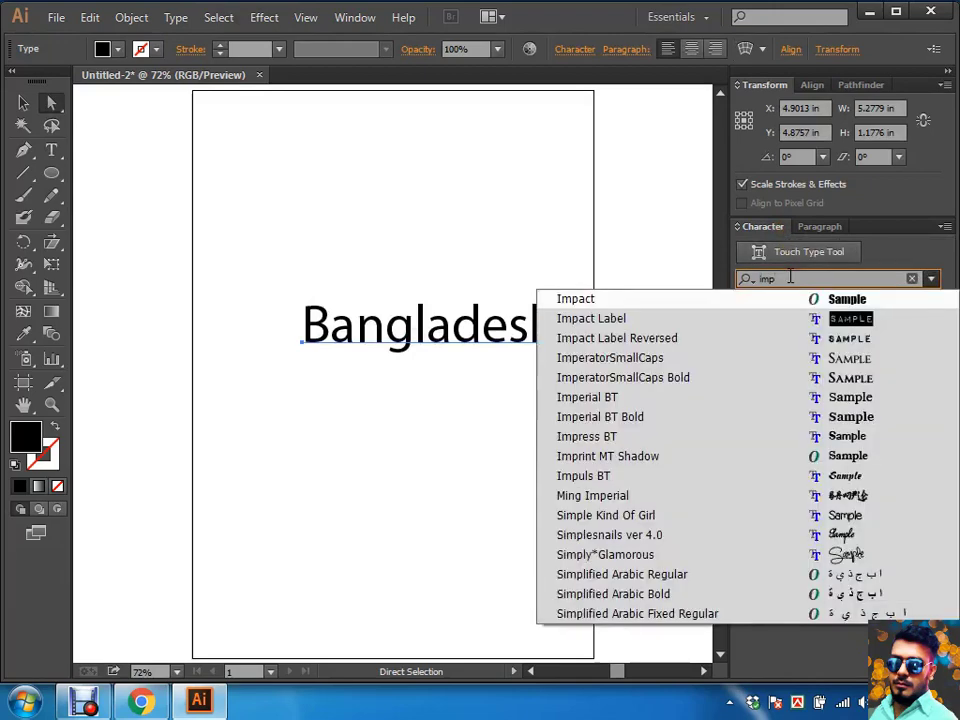
{"action": "key", "text": "Return"}
{"action": "left_click", "coordinate": [401, 245]}
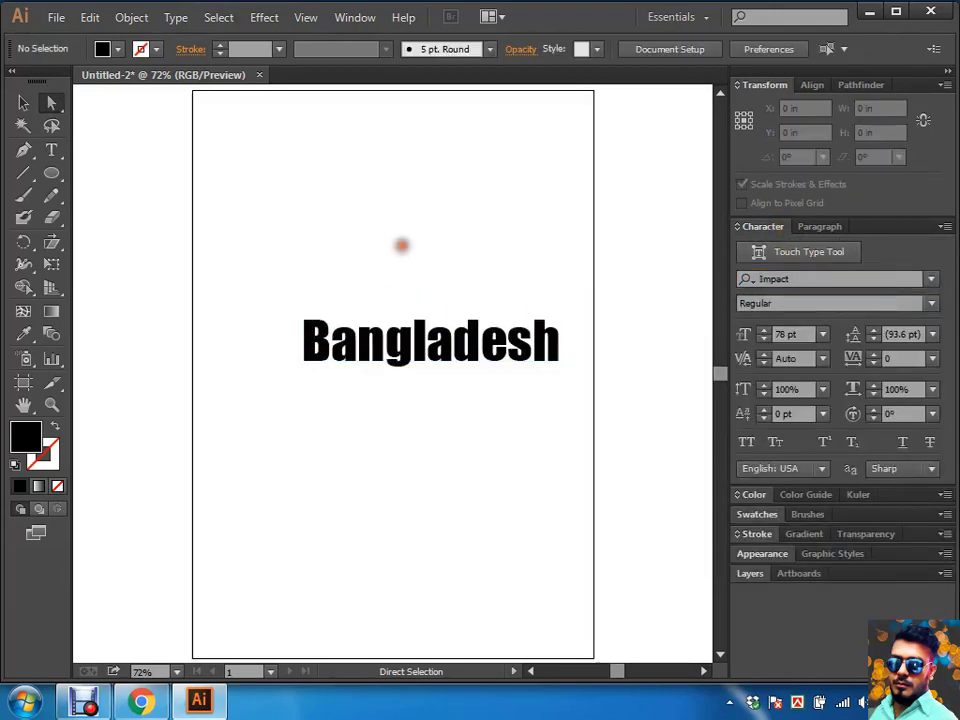
{"action": "left_click", "coordinate": [403, 328]}
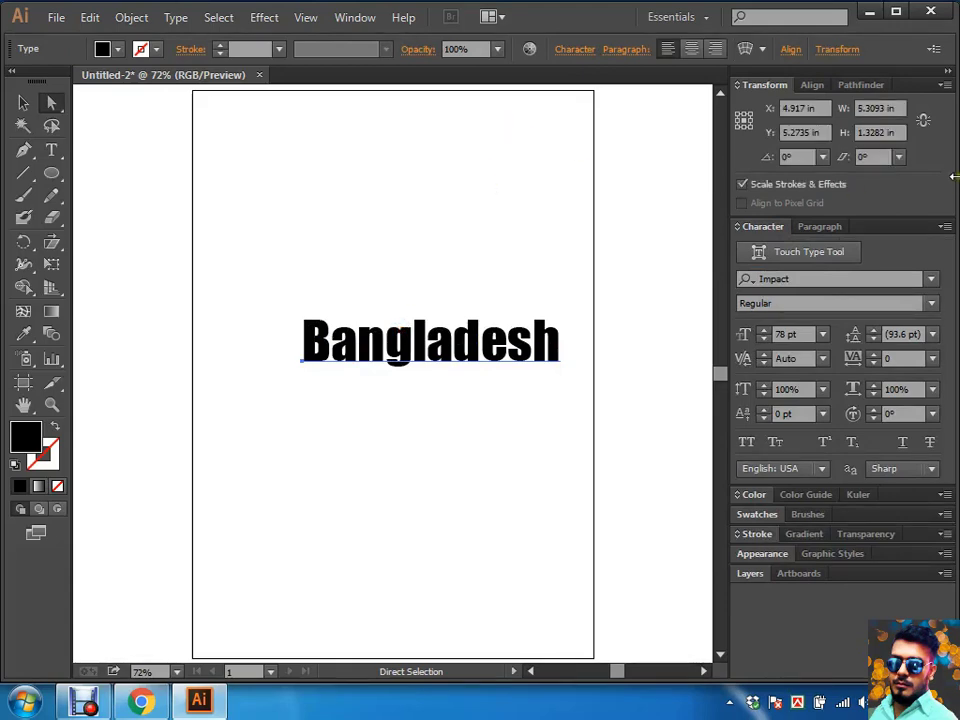
{"action": "left_click", "coordinate": [930, 303]}
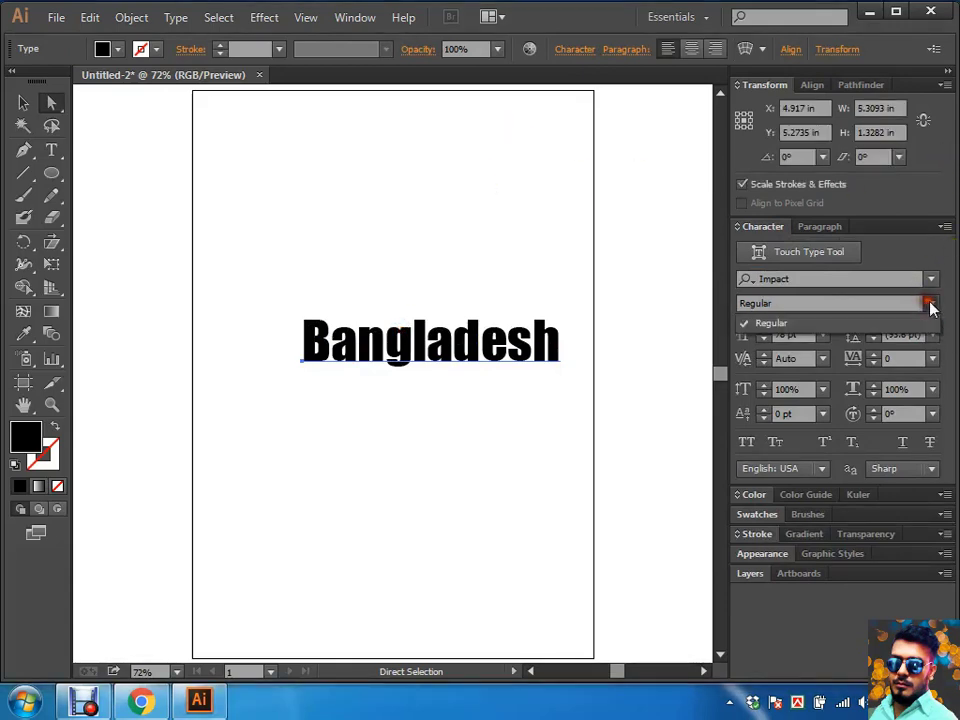
{"action": "left_click", "coordinate": [929, 303]}
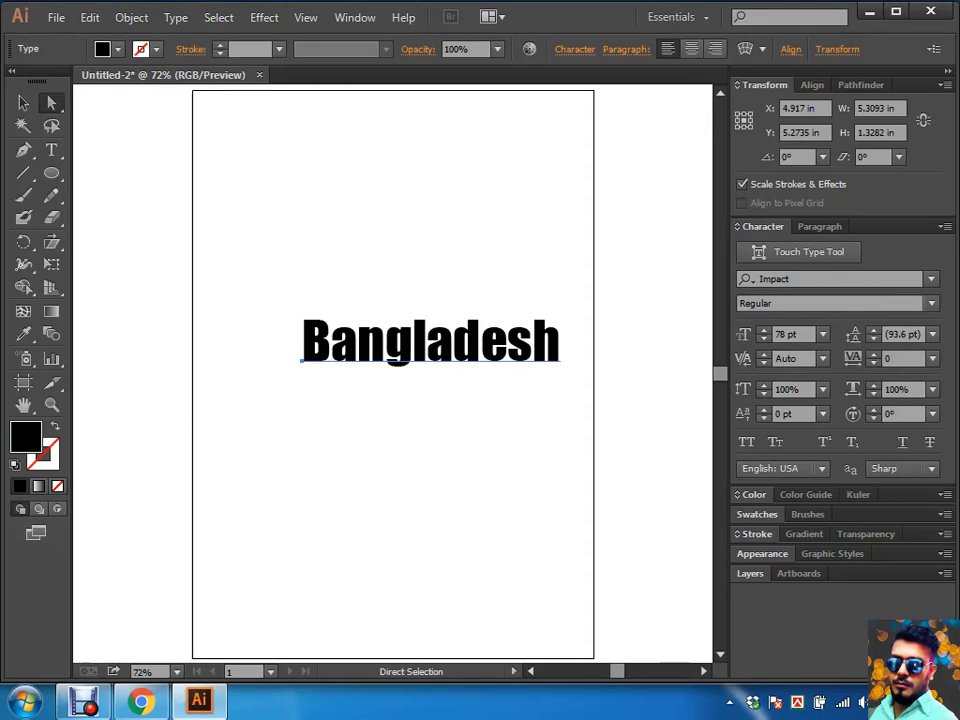
Step: Nudge the text into place and zoom to 100% with it centred and selected
{"action": "left_click_drag", "start_coordinate": [423, 340], "coordinate": [414, 345]}
{"action": "left_click", "coordinate": [437, 268]}
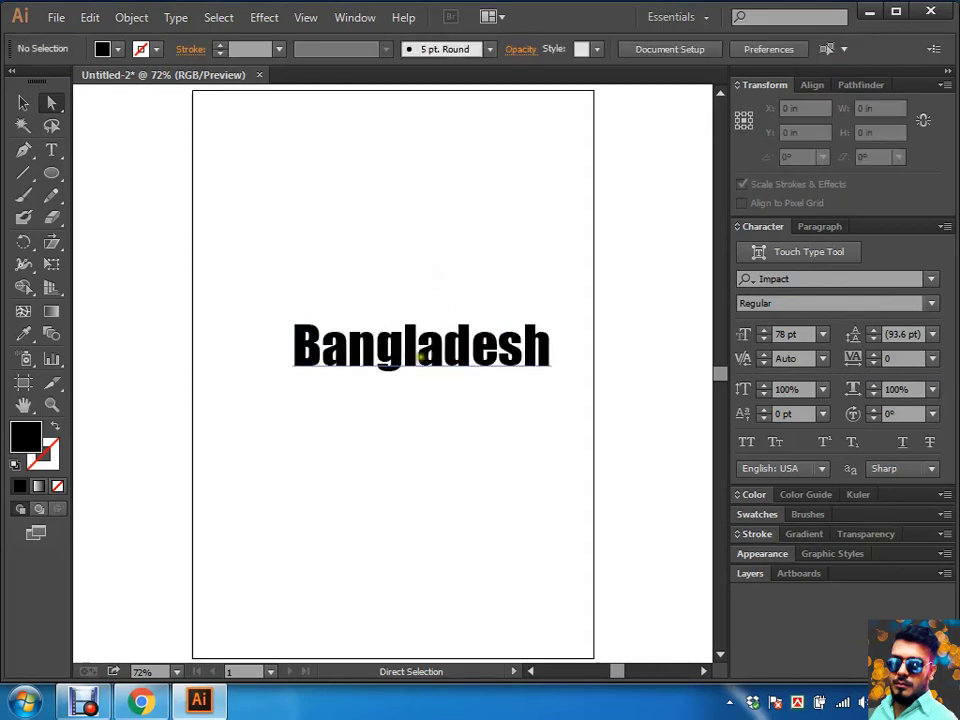
{"action": "key", "text": "ctrl+a"}
{"action": "left_click", "coordinate": [480, 220]}
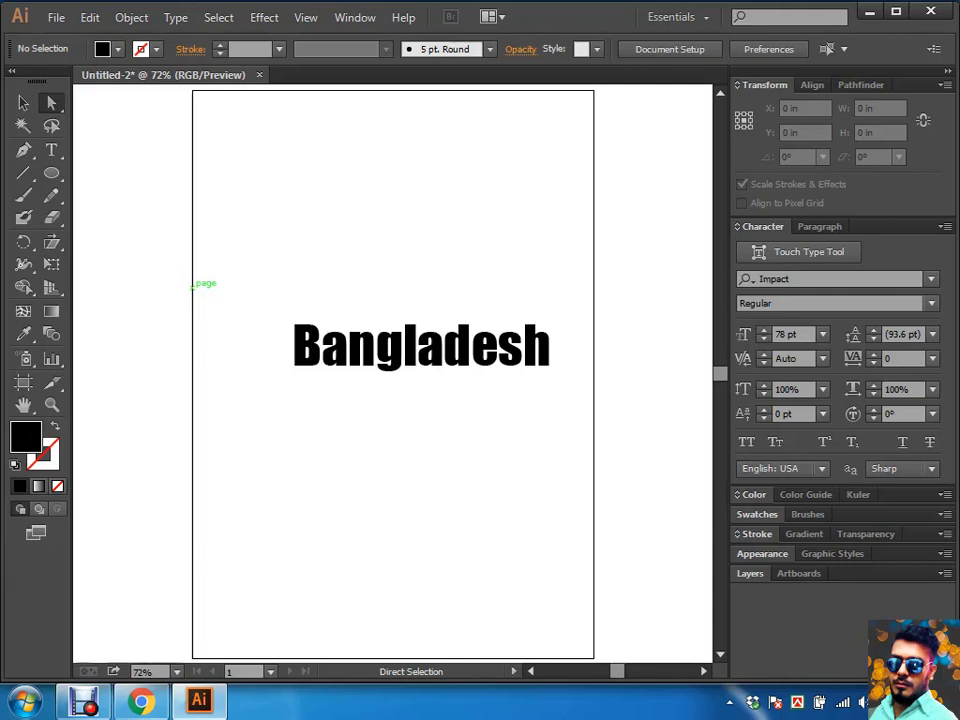
{"action": "key", "text": "ctrl+1"}
{"action": "left_click_drag", "start_coordinate": [371, 381], "coordinate": [441, 423]}
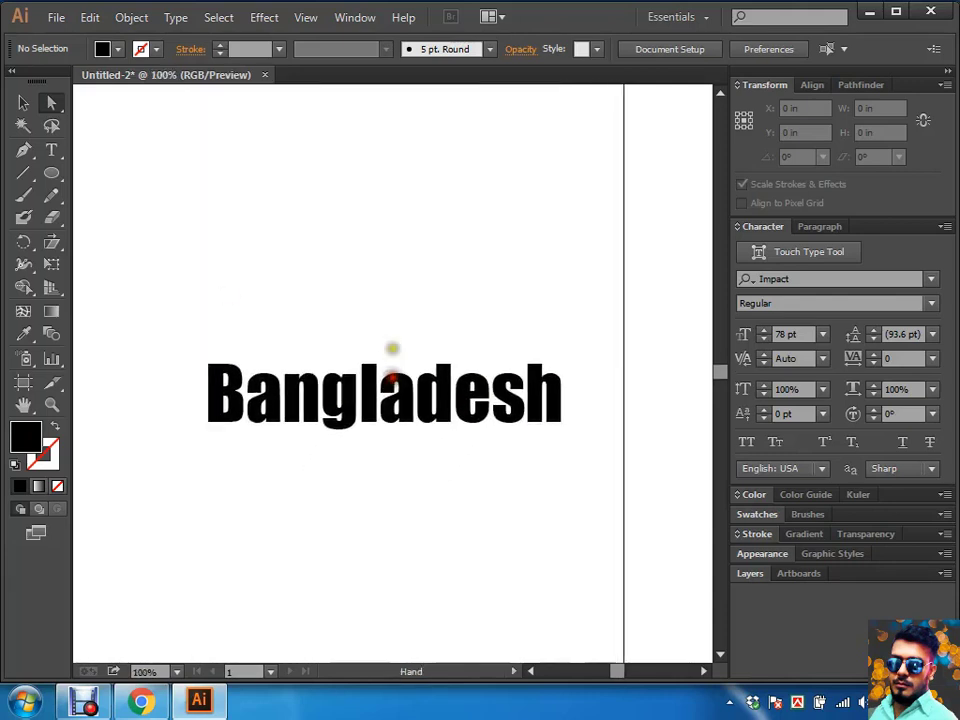
{"action": "left_click", "coordinate": [358, 420]}
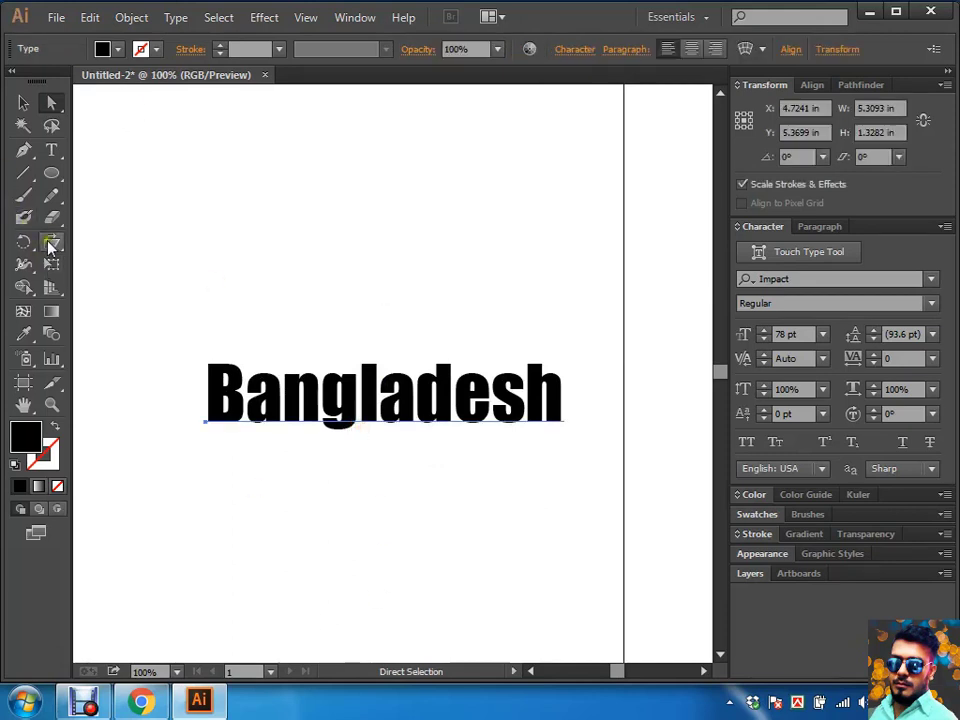
Step: Shear the Bangladesh text to lean right from a baseline-centre origin
{"action": "left_click", "coordinate": [51, 242]}
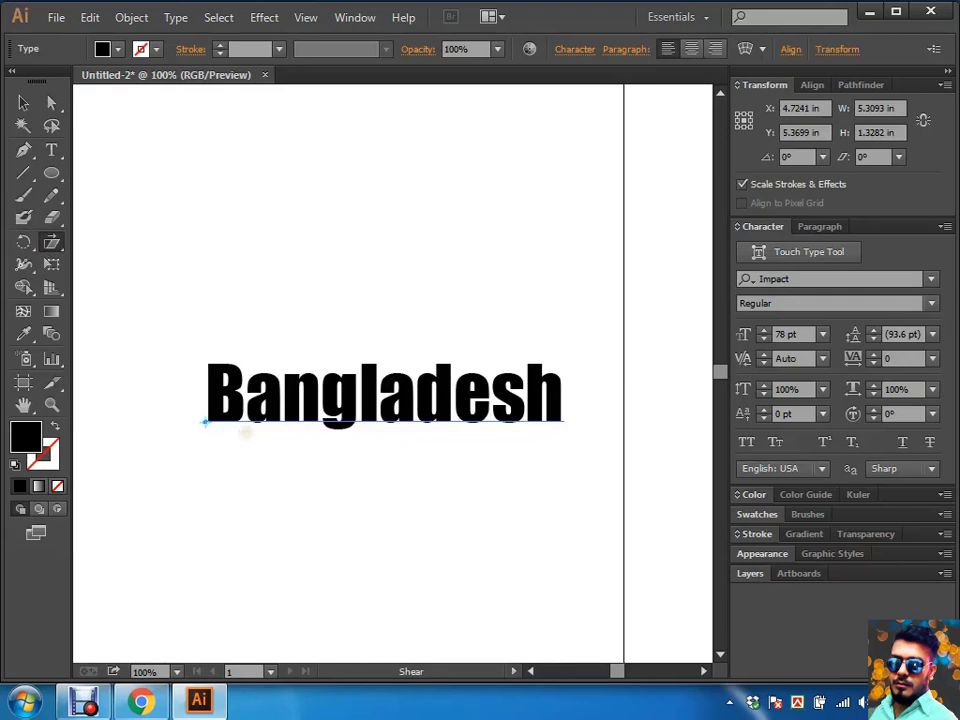
{"action": "left_click", "coordinate": [203, 423]}
{"action": "left_click", "coordinate": [378, 425]}
{"action": "left_click_drag", "start_coordinate": [370, 364], "coordinate": [407, 364]}
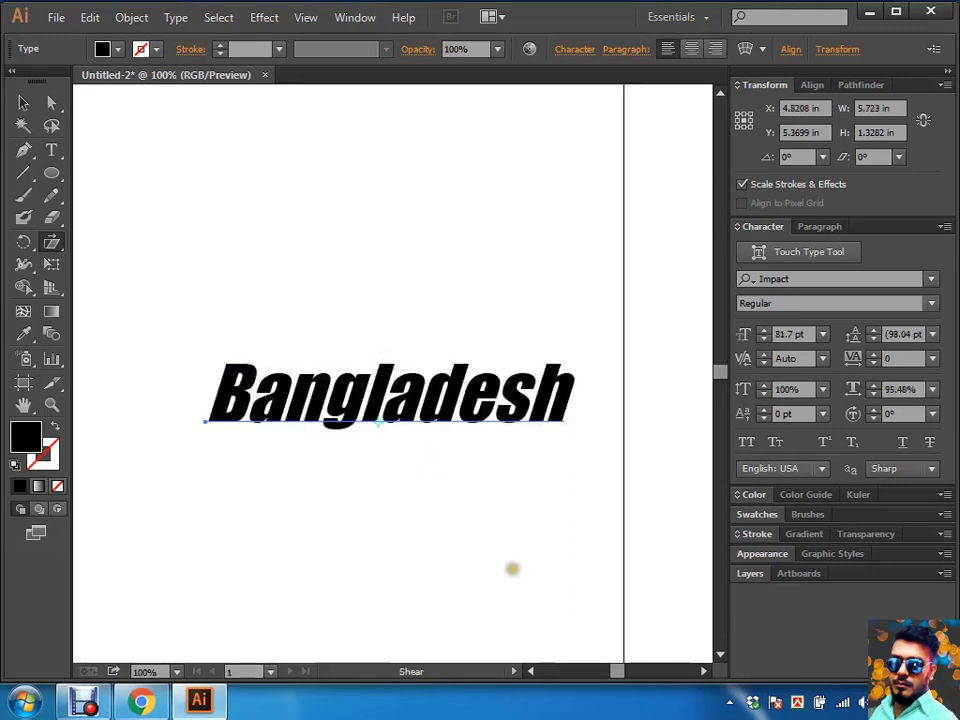
{"action": "key", "text": "ctrl+shift+a"}
{"action": "key", "text": "a"}
{"action": "mouse_move", "coordinate": [366, 405]}
{"action": "left_mouse_down"}
{"action": "mouse_move", "coordinate": [407, 315]}
{"action": "mouse_move", "coordinate": [340, 290]}
{"action": "left_mouse_up"}
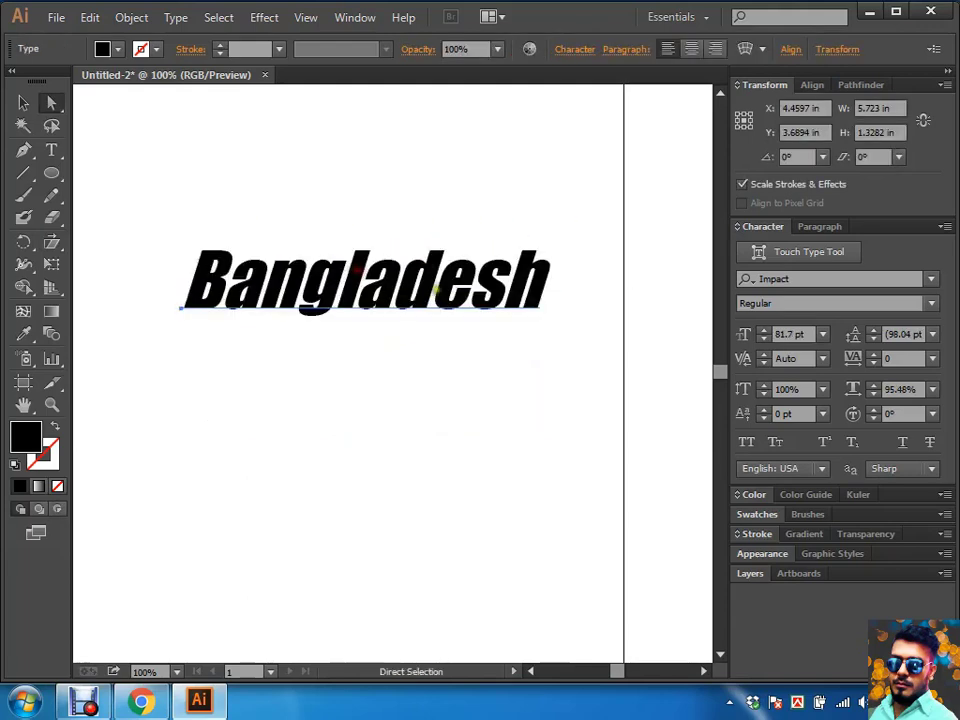
Step: Undo the slant and moves to restore upright 78 pt text, then deselect
{"action": "key", "text": "ctrl+z"}
{"action": "left_click", "coordinate": [411, 561]}
{"action": "key", "text": "ctrl+z"}
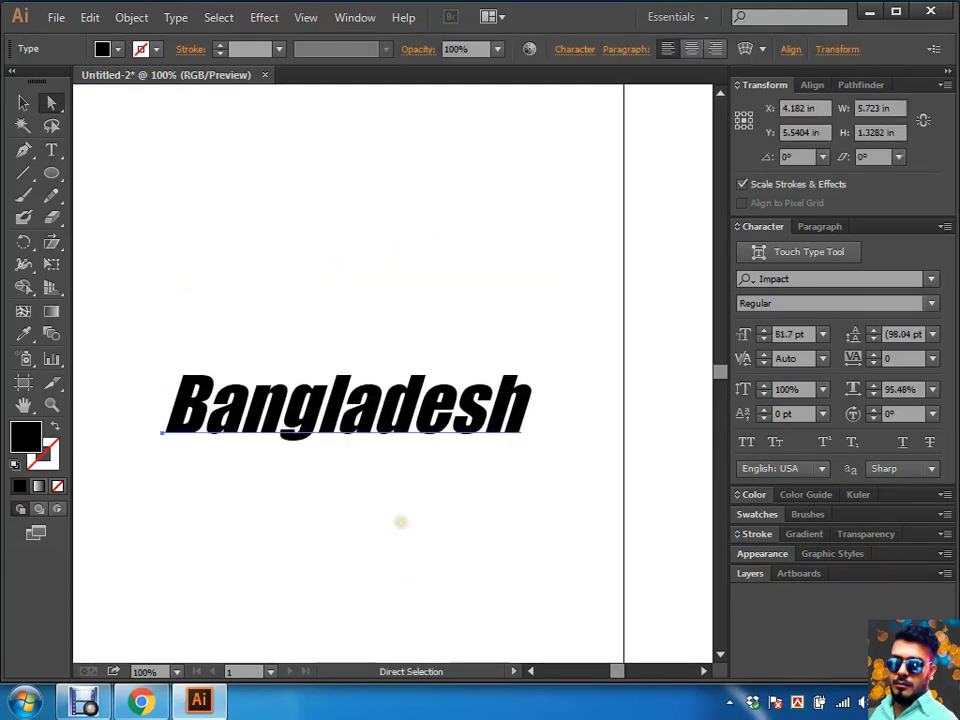
{"action": "key", "text": "ctrl+z"}
{"action": "left_click_drag", "start_coordinate": [364, 471], "coordinate": [510, 486]}
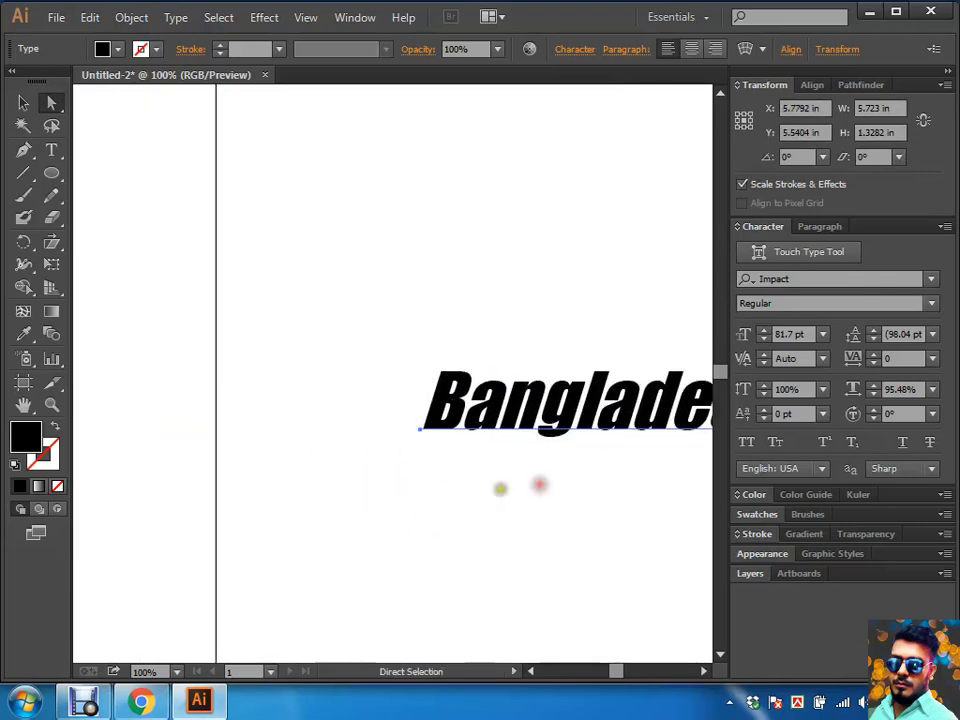
{"action": "key", "text": "ctrl+z"}
{"action": "key", "text": "ctrl+z"}
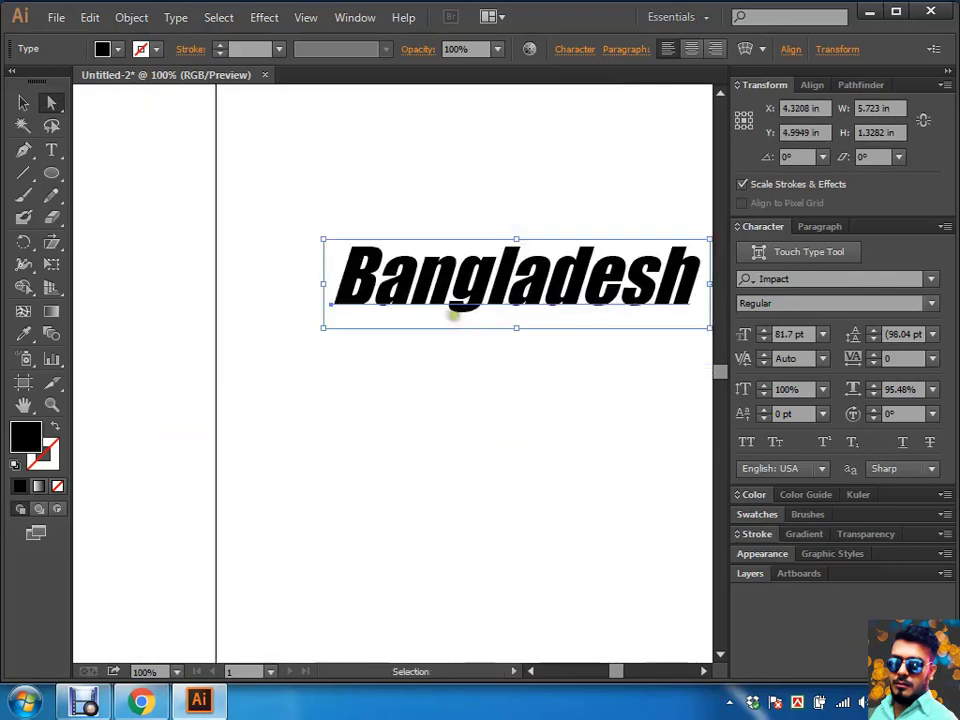
{"action": "key", "text": "ctrl+z"}
{"action": "key", "text": "ctrl+z"}
{"action": "left_click", "coordinate": [458, 279]}
{"action": "left_click_drag", "start_coordinate": [463, 343], "coordinate": [446, 267]}
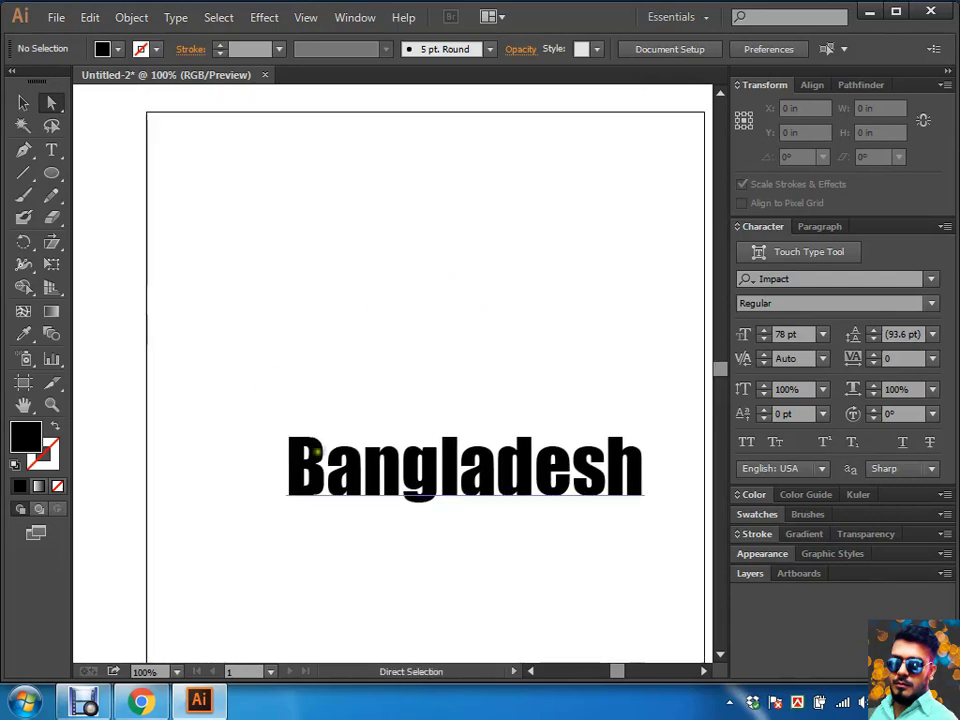
Step: Draw a tall thin rectangle, about 0.33 by 5.51 in, on the artboard's left
{"action": "key", "text": "ctrl+z"}
{"action": "left_click", "coordinate": [377, 291]}
{"action": "key", "text": "m"}
{"action": "left_click_drag", "start_coordinate": [224, 207], "coordinate": [247, 579]}
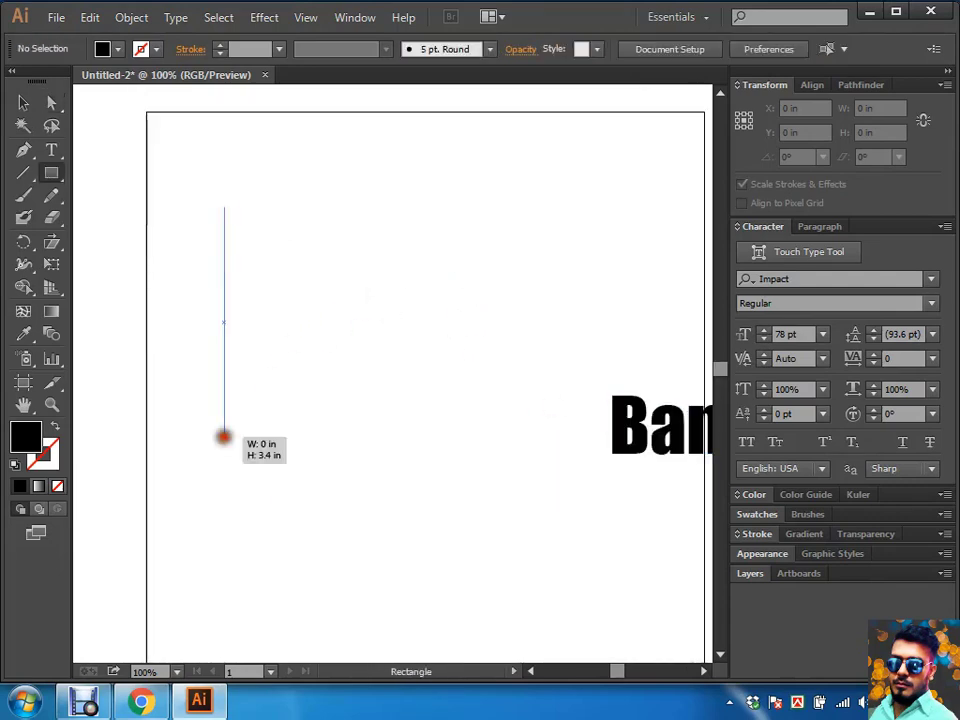
Step: Fill the bar orange FF5E00 using the Color panel's RGB sliders
{"action": "left_click", "coordinate": [756, 494]}
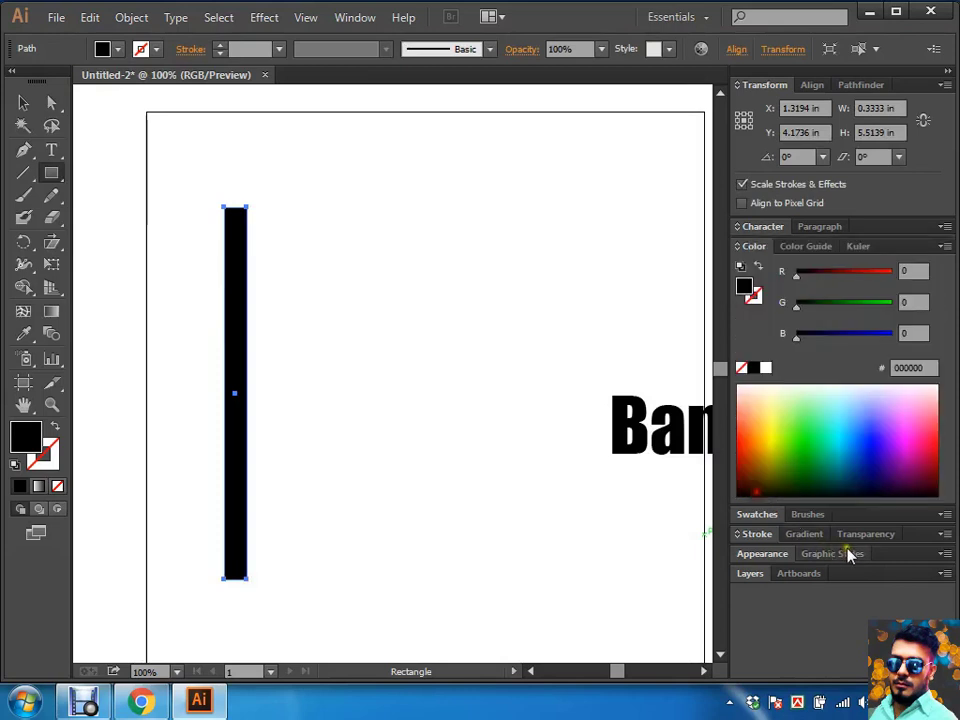
{"action": "left_click", "coordinate": [843, 276]}
{"action": "left_click_drag", "start_coordinate": [855, 278], "coordinate": [892, 278]}
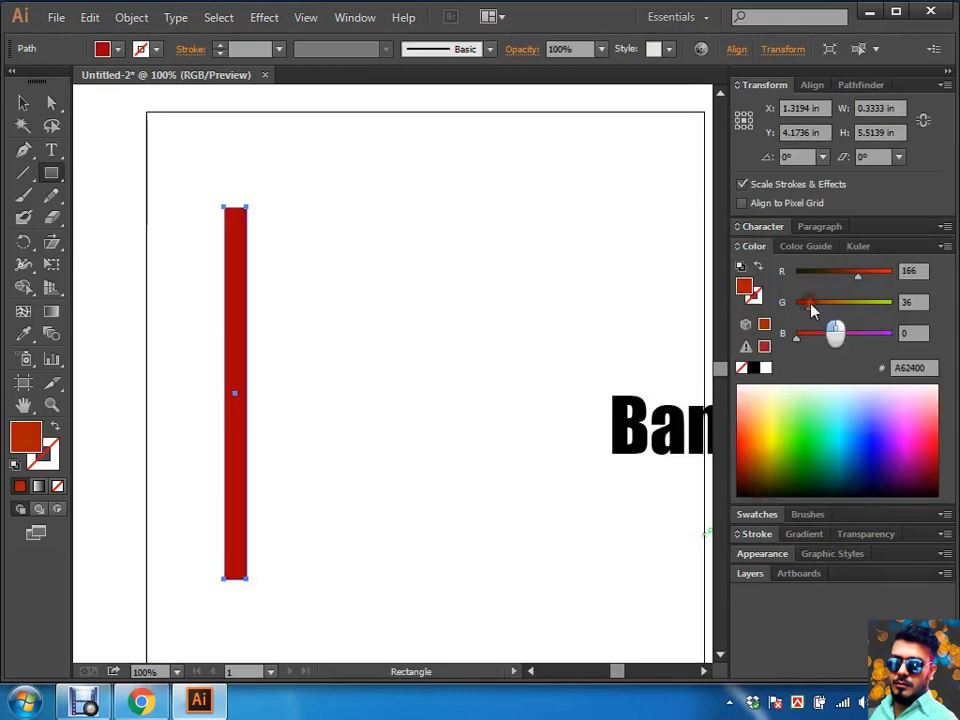
{"action": "mouse_move", "coordinate": [800, 304]}
{"action": "left_mouse_down"}
{"action": "mouse_move", "coordinate": [896, 302]}
{"action": "mouse_move", "coordinate": [833, 313]}
{"action": "left_mouse_up"}
{"action": "key", "text": "a"}
{"action": "left_click", "coordinate": [332, 306]}
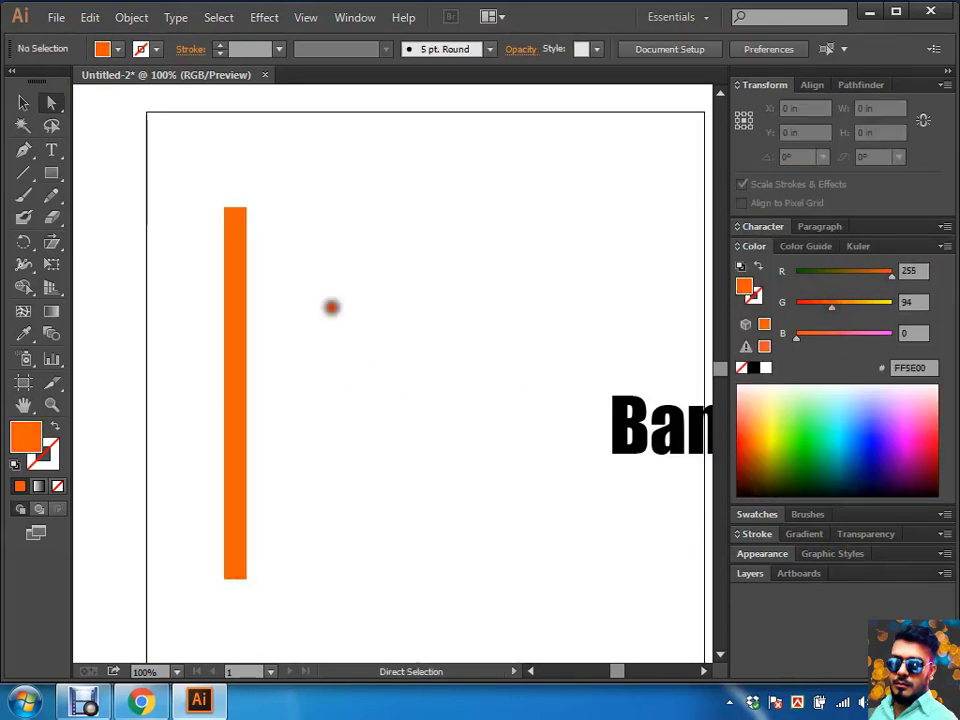
{"action": "key", "text": "ctrl+plus"}
{"action": "mouse_move", "coordinate": [420, 344]}
{"action": "left_mouse_down"}
{"action": "mouse_move", "coordinate": [394, 279]}
{"action": "mouse_move", "coordinate": [422, 296]}
{"action": "mouse_move", "coordinate": [339, 259]}
{"action": "left_mouse_up"}
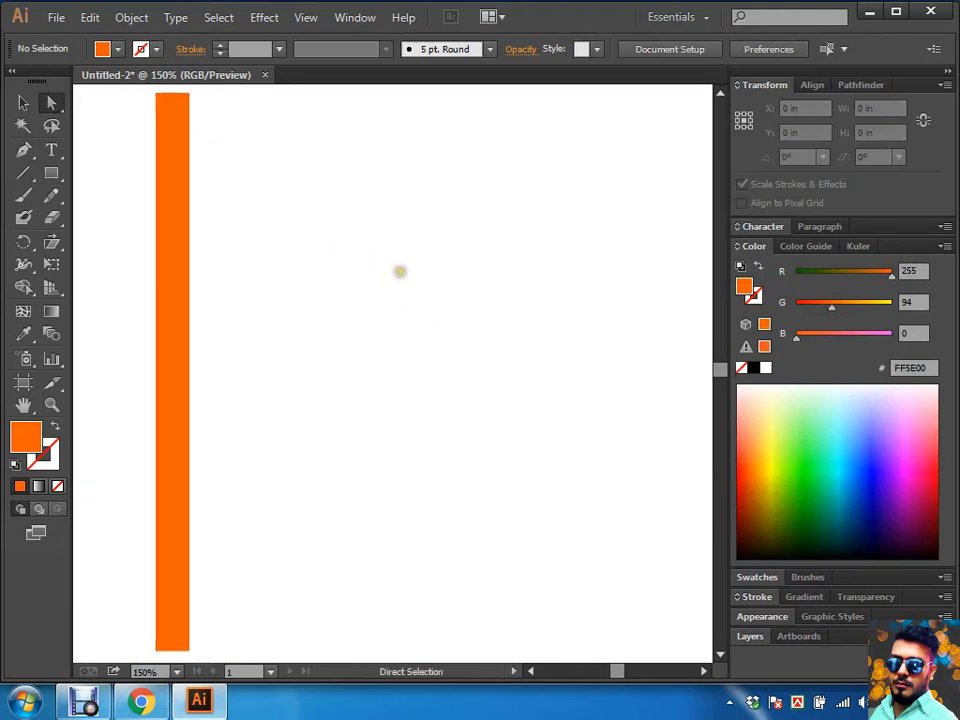
Step: Draw a horizontal orange bar off the pole and duplicate it into four evenly spaced bars
{"action": "key", "text": "m"}
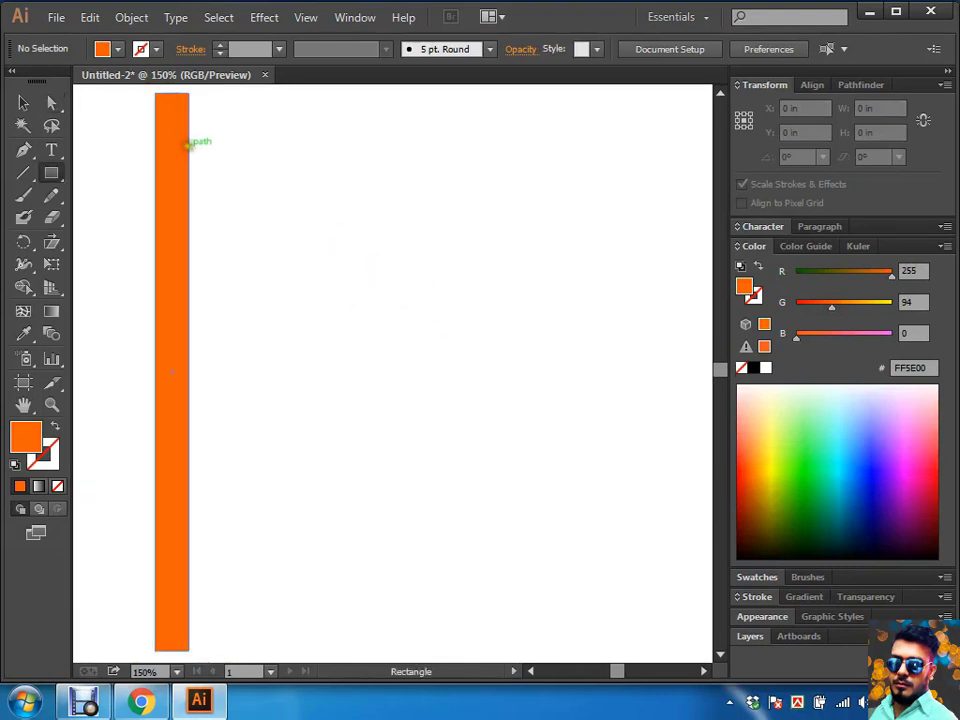
{"action": "left_click_drag", "start_coordinate": [189, 146], "coordinate": [469, 192]}
{"action": "left_click_drag", "start_coordinate": [397, 178], "coordinate": [397, 273]}
{"action": "key", "text": "ctrl+d"}
{"action": "key", "text": "ctrl+d"}
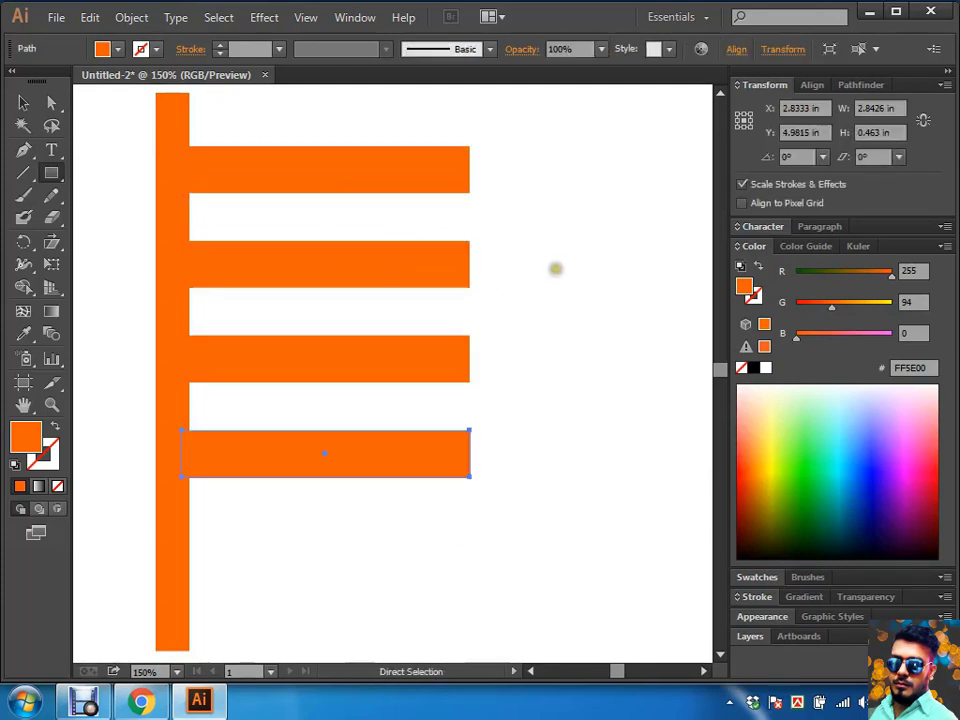
{"action": "left_click", "coordinate": [556, 268]}
Step: Pull the right-end points of all four bars down to slant them
{"action": "left_click_drag", "start_coordinate": [525, 118], "coordinate": [409, 491]}
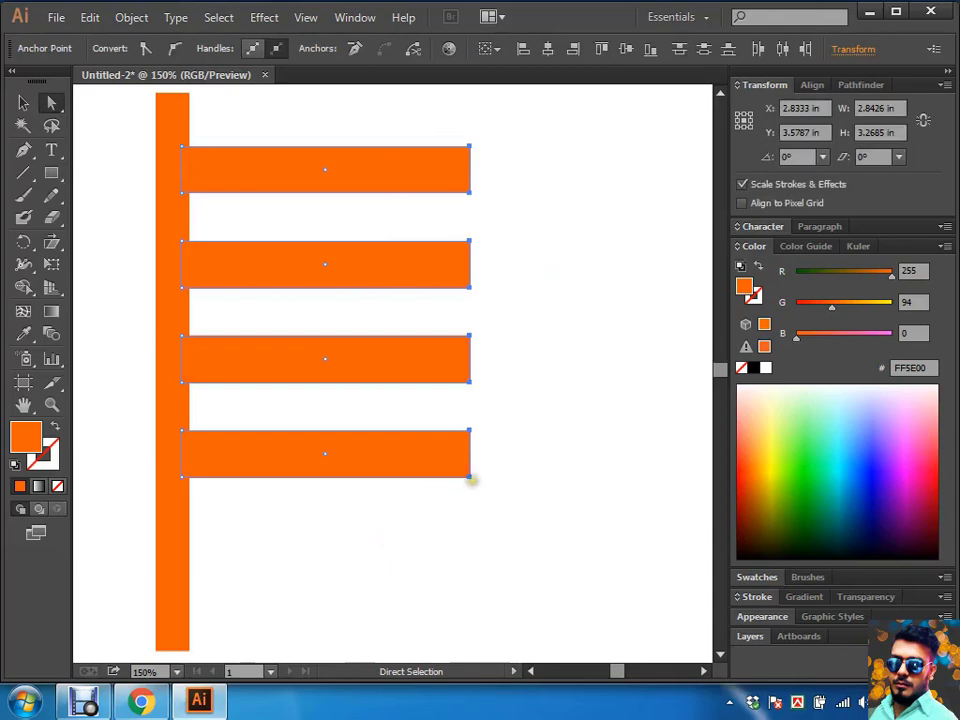
{"action": "left_click_drag", "start_coordinate": [470, 478], "coordinate": [459, 561]}
{"action": "left_click", "coordinate": [523, 433]}
{"action": "left_click_drag", "start_coordinate": [394, 395], "coordinate": [567, 375]}
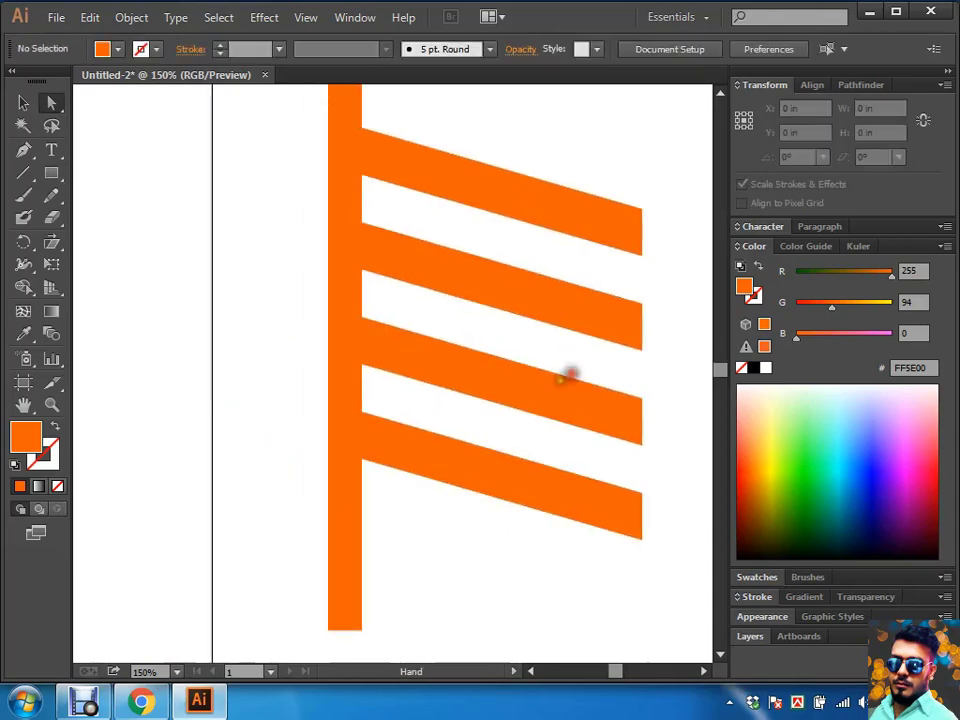
Step: Reflect the bottom two slanted bars to the pole's left side
{"action": "mouse_move", "coordinate": [461, 540]}
{"action": "left_mouse_down"}
{"action": "mouse_move", "coordinate": [525, 370]}
{"action": "mouse_move", "coordinate": [281, 361]}
{"action": "left_mouse_up"}
{"action": "key", "text": "o"}
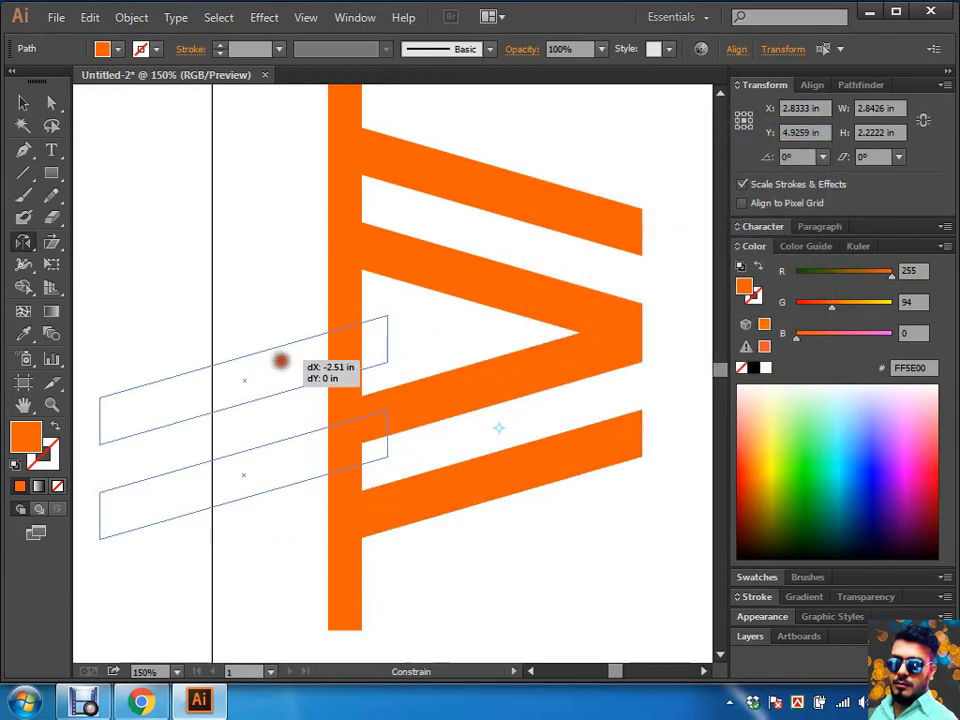
{"action": "left_click_drag", "start_coordinate": [281, 361], "coordinate": [236, 372]}
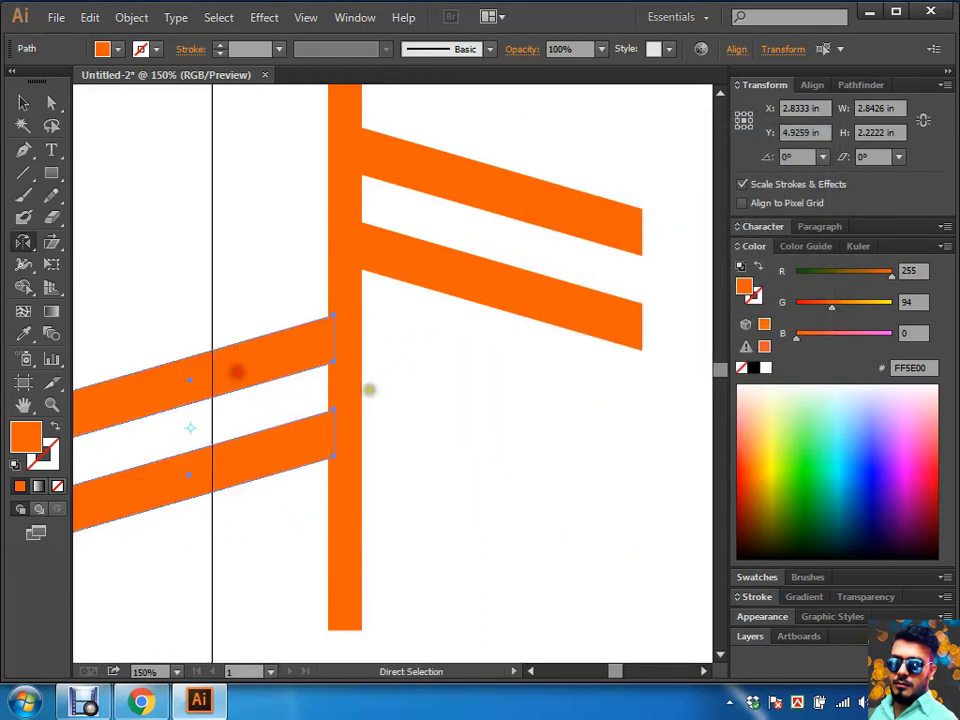
{"action": "left_click", "coordinate": [370, 390]}
{"action": "key", "text": "ctrl+0"}
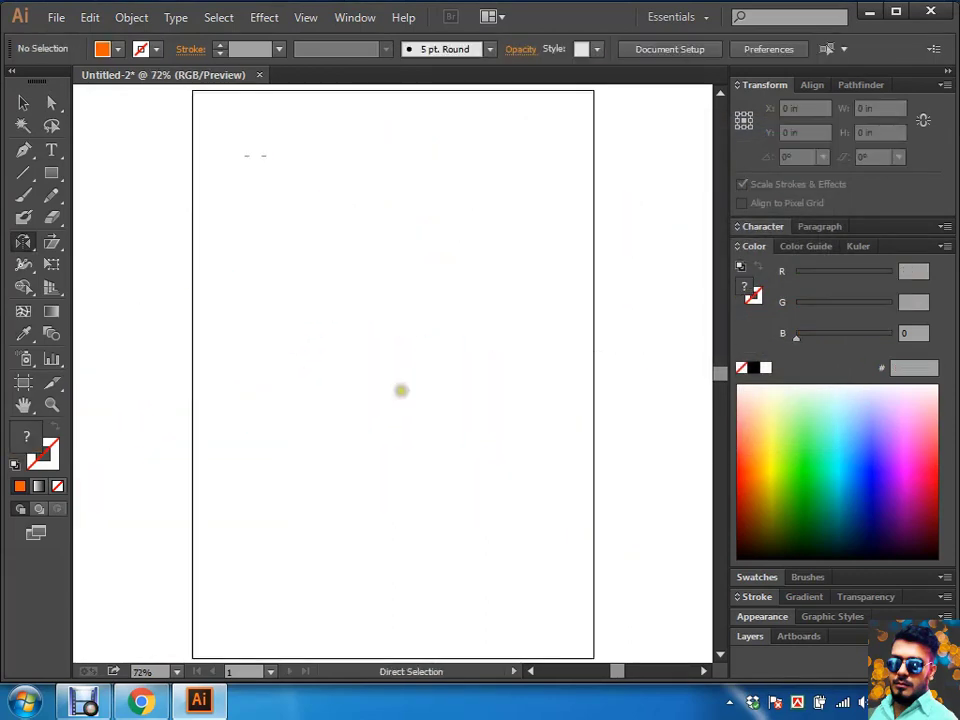
Step: Move all objects onto the artboard with the Bangladesh text at the top
{"action": "key", "text": "ctrl+a"}
{"action": "mouse_move", "coordinate": [492, 400]}
{"action": "left_mouse_down"}
{"action": "mouse_move", "coordinate": [660, 405]}
{"action": "mouse_move", "coordinate": [516, 229]}
{"action": "left_mouse_up"}
{"action": "left_click", "coordinate": [546, 418]}
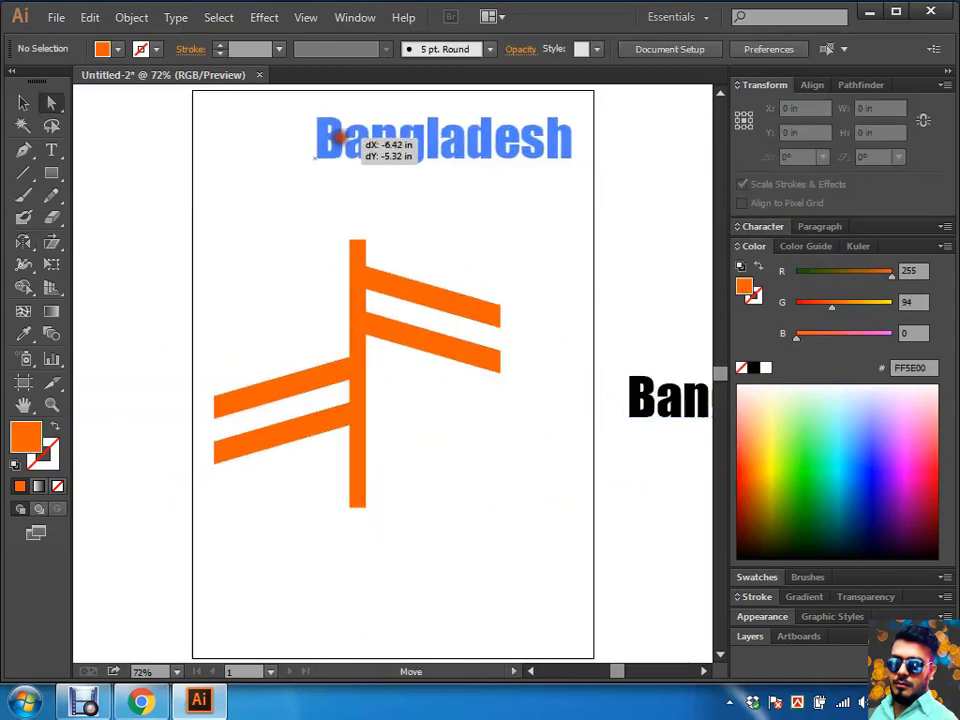
{"action": "left_click", "coordinate": [516, 229]}
{"action": "key", "text": "ctrl+1"}
{"action": "left_click_drag", "start_coordinate": [469, 156], "coordinate": [189, 581]}
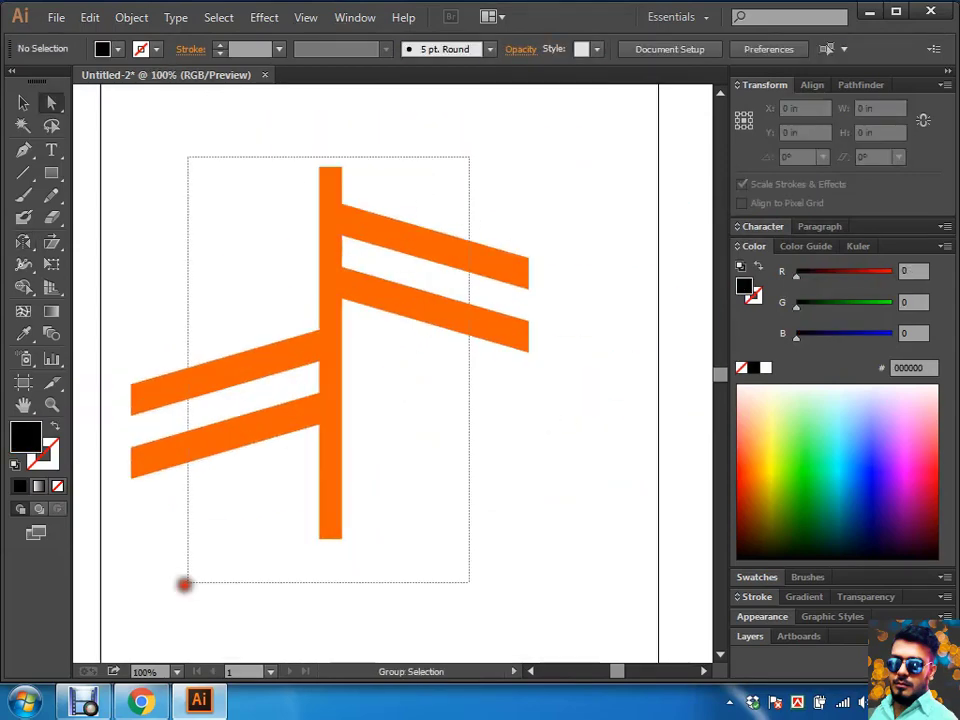
{"action": "key", "text": "ctrl+0"}
{"action": "left_click", "coordinate": [489, 474]}
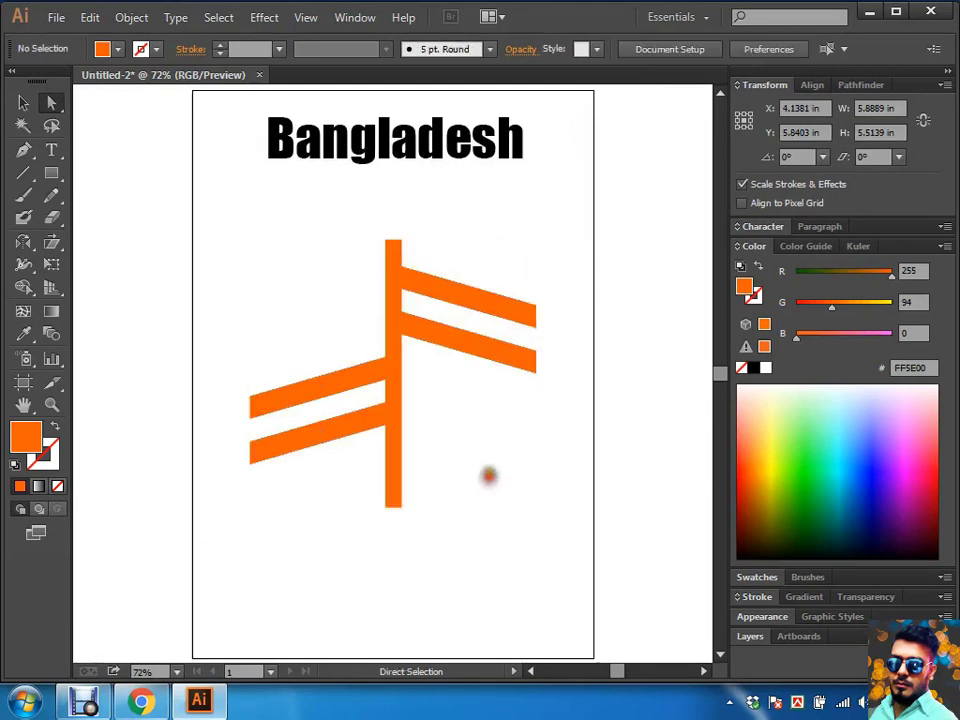
Step: Zoom in on the bars and start a new text object beside the pole top
{"action": "key", "text": "ctrl+1"}
{"action": "scroll", "coordinate": [420, 385], "scroll_direction": "up", "scroll_amount": 1}
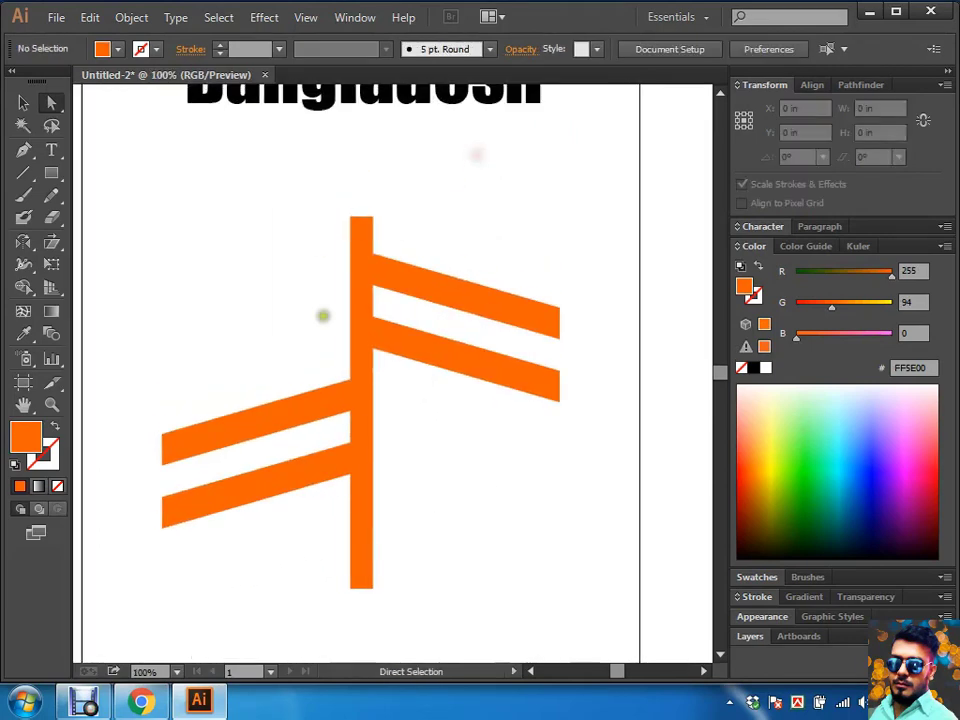
{"action": "left_click", "coordinate": [412, 339]}
{"action": "left_click_drag", "start_coordinate": [426, 250], "coordinate": [407, 326]}
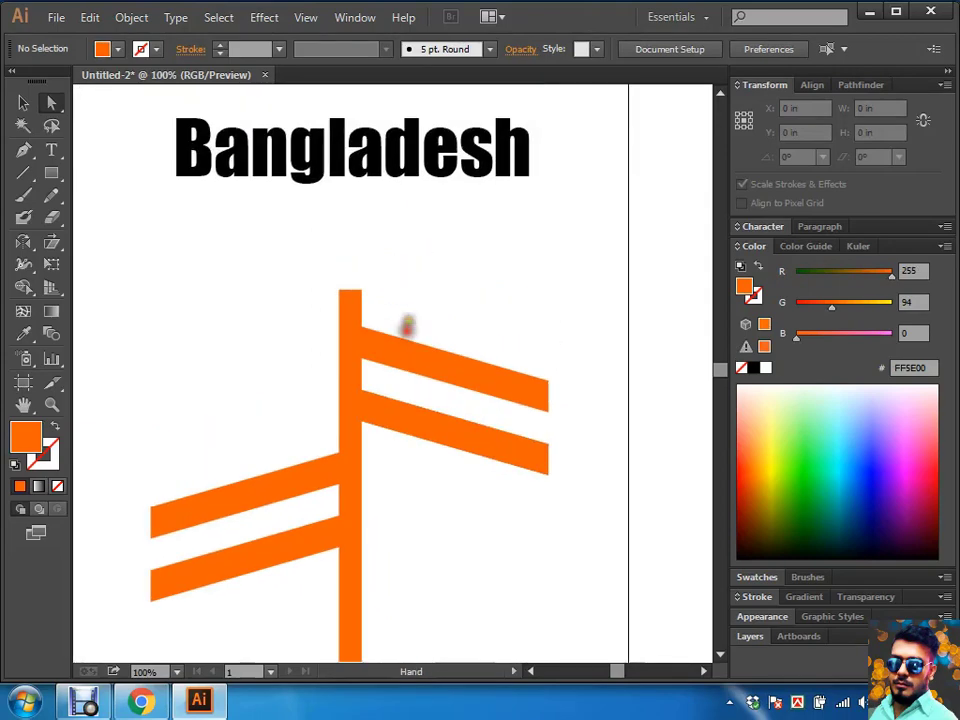
{"action": "key", "text": "ctrl+plus"}
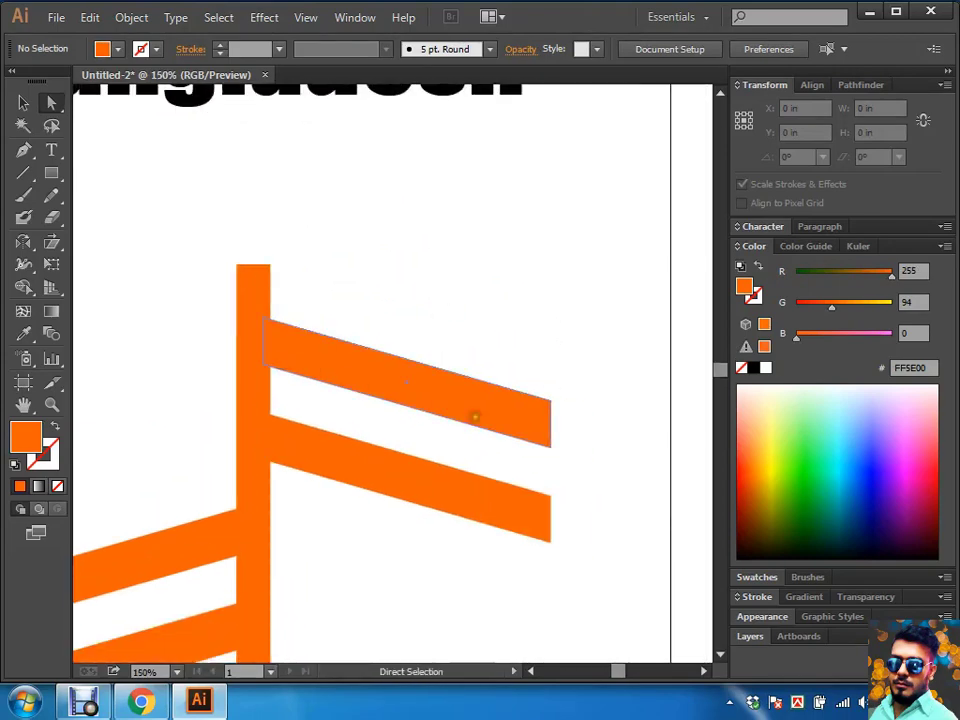
{"action": "mouse_move", "coordinate": [318, 369]}
{"action": "left_mouse_down"}
{"action": "mouse_move", "coordinate": [482, 390]}
{"action": "mouse_move", "coordinate": [462, 221]}
{"action": "left_mouse_up"}
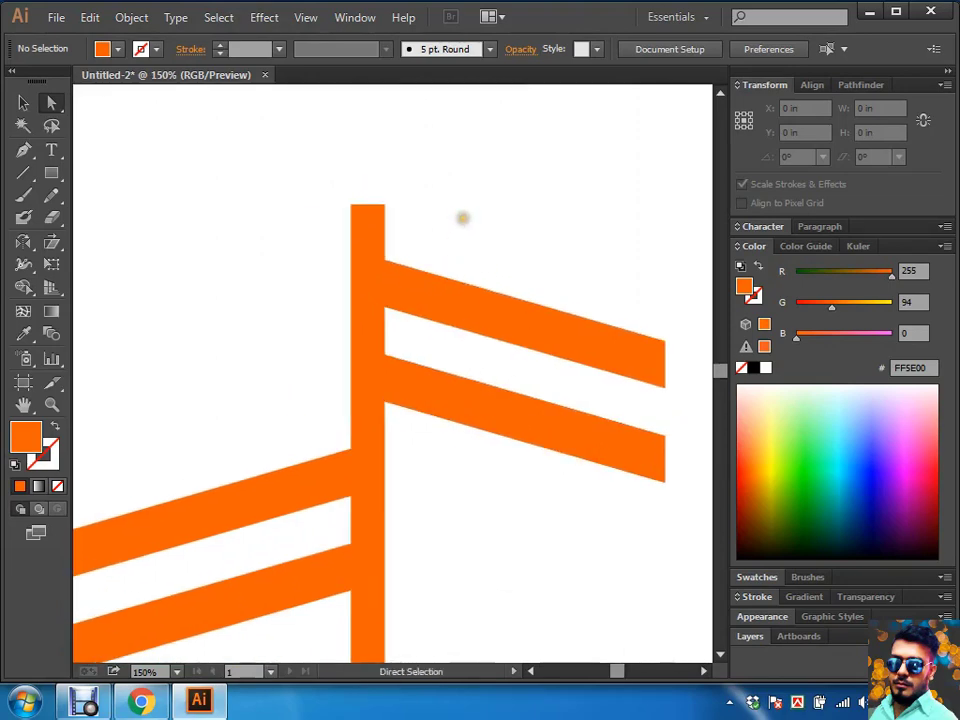
{"action": "key", "text": "t"}
{"action": "left_click", "coordinate": [463, 218]}
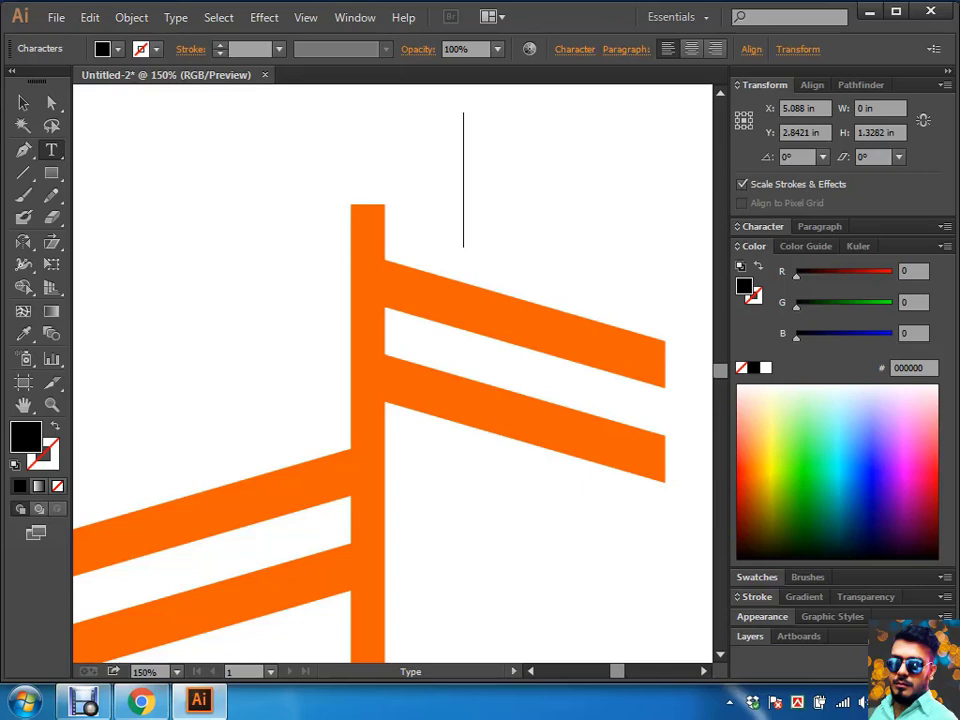
Step: Type and delete 'To', leaving the new text object empty, and exit editing
{"action": "type", "text": "To"}
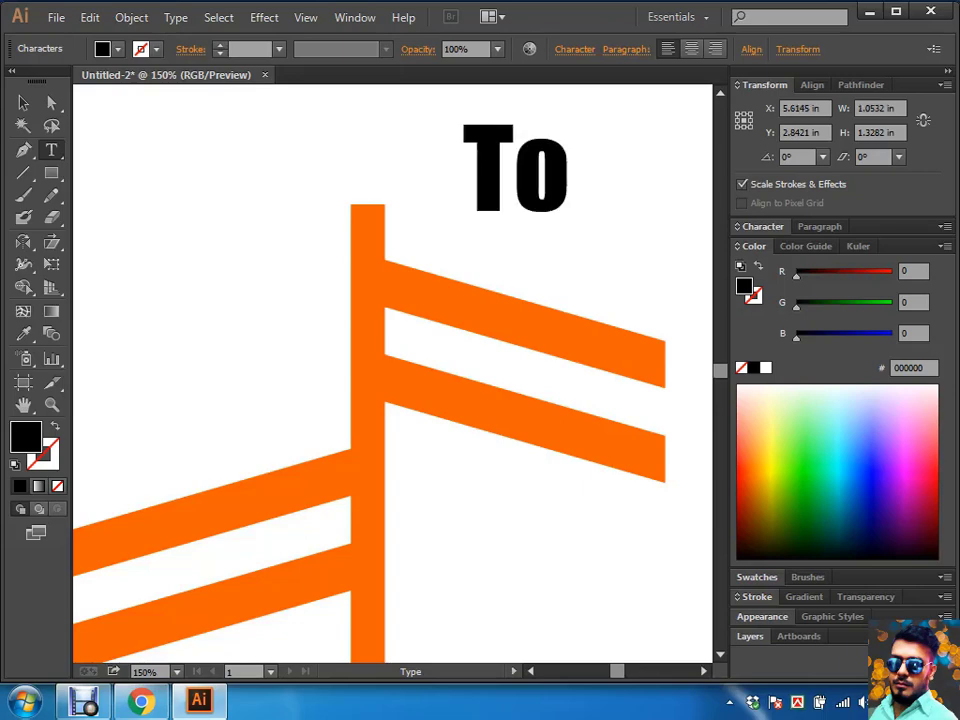
{"action": "key", "text": "BackSpace"}
{"action": "key", "text": "BackSpace"}
{"action": "key", "text": "BackSpace"}
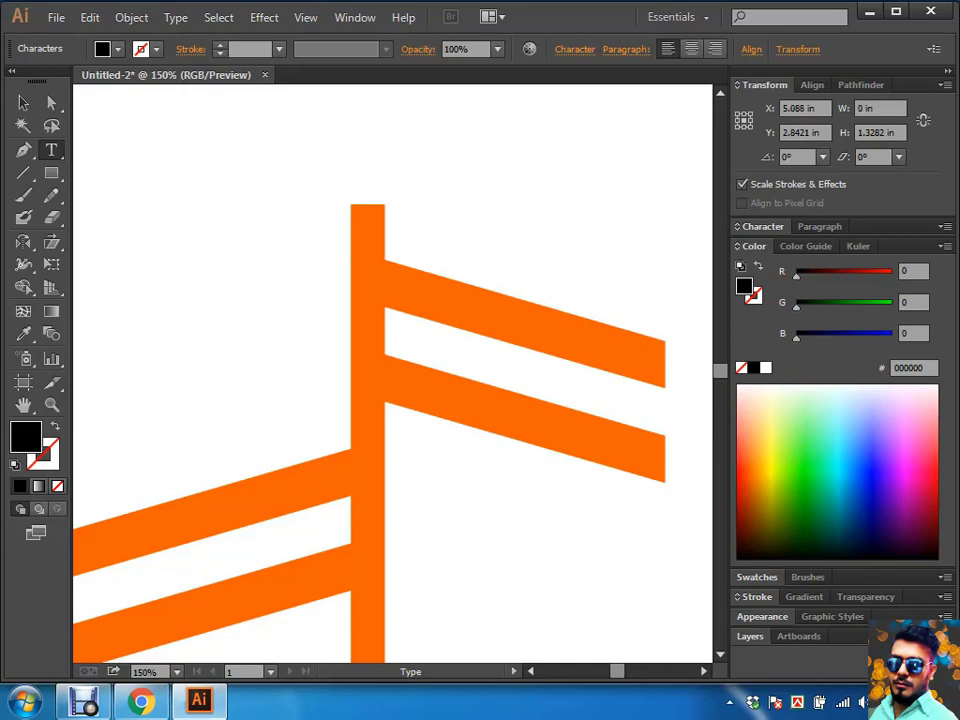
{"action": "left_click", "coordinate": [627, 272], "text": "ctrl"}
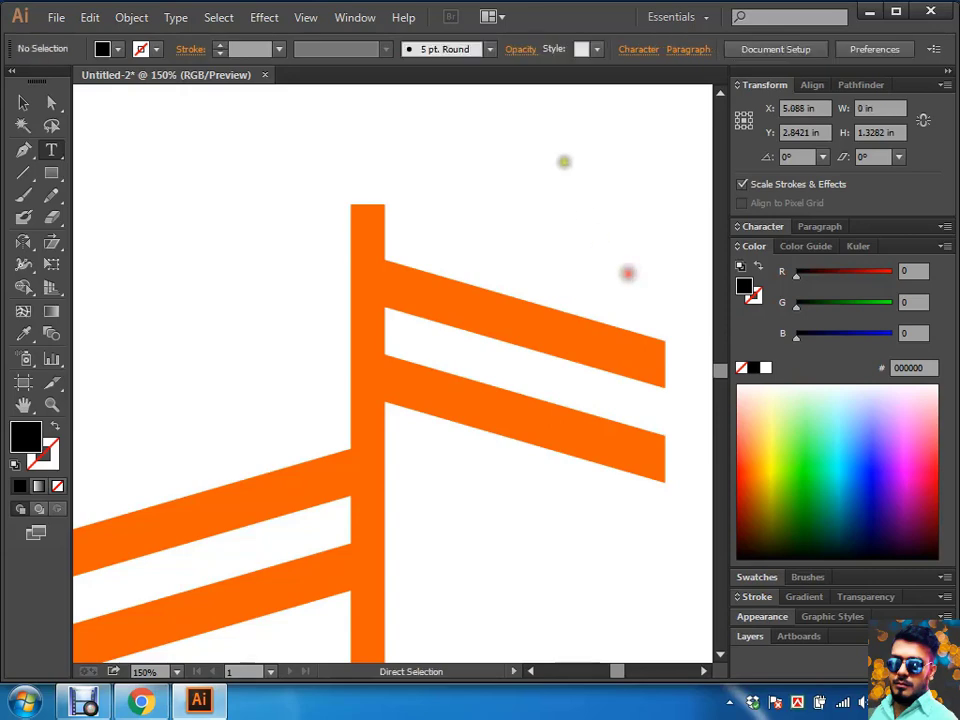
{"action": "left_click_drag", "start_coordinate": [529, 152], "coordinate": [377, 257]}
{"action": "left_click", "coordinate": [462, 212]}
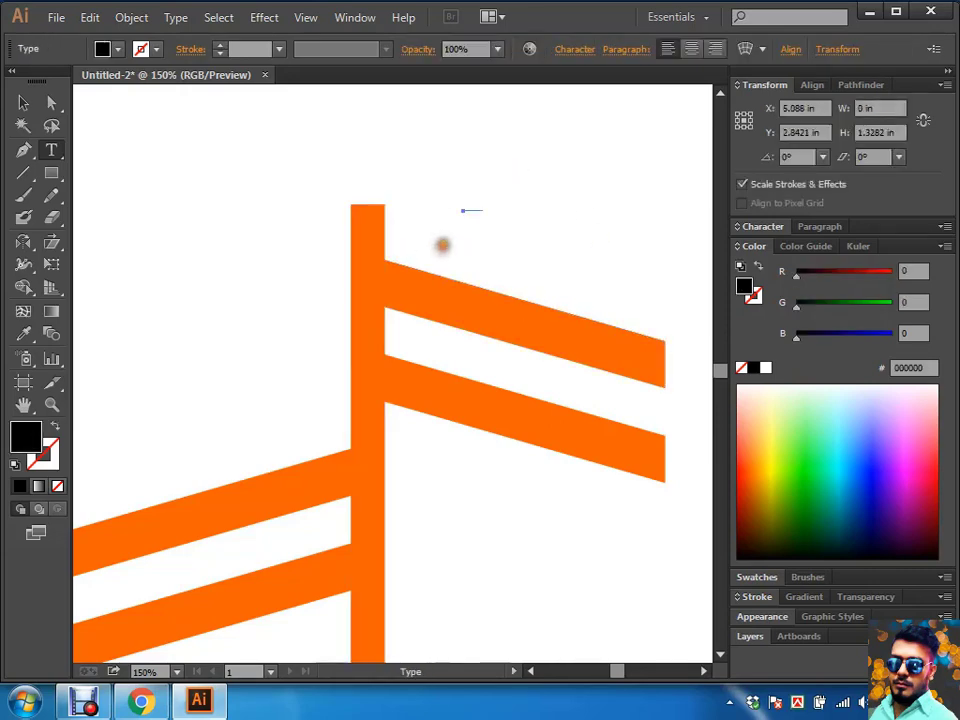
{"action": "key", "text": "Escape"}
Step: Move the Bangladesh text down and right, then inspect the upper right bar
{"action": "key", "text": "ctrl+minus"}
{"action": "key", "text": "a"}
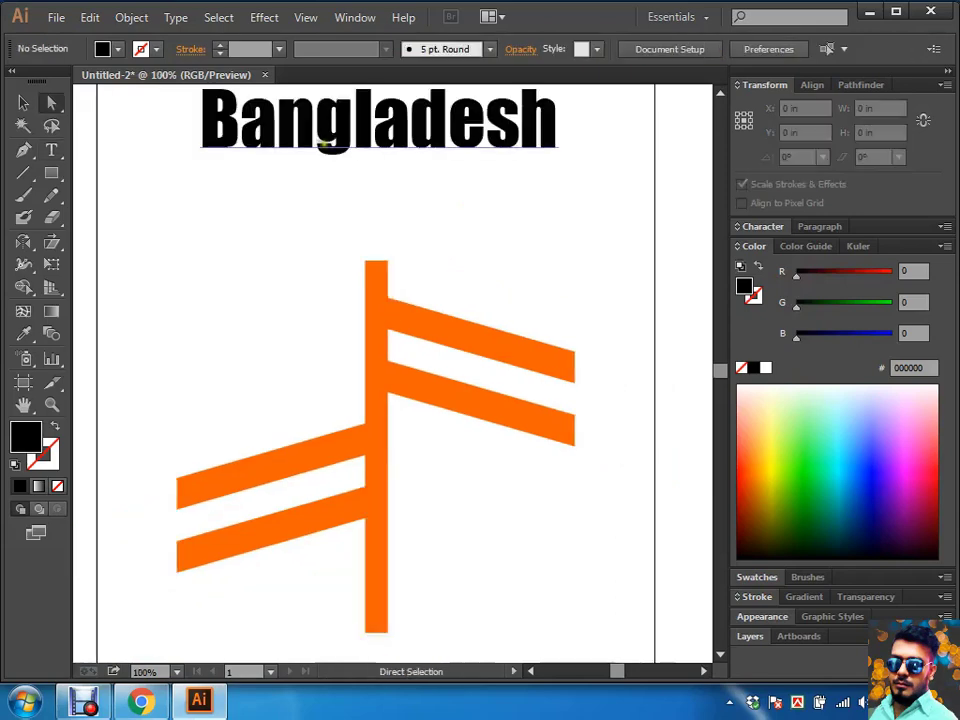
{"action": "left_click_drag", "start_coordinate": [327, 135], "coordinate": [397, 263]}
{"action": "key", "text": "ctrl+plus"}
{"action": "left_click_drag", "start_coordinate": [471, 358], "coordinate": [488, 270]}
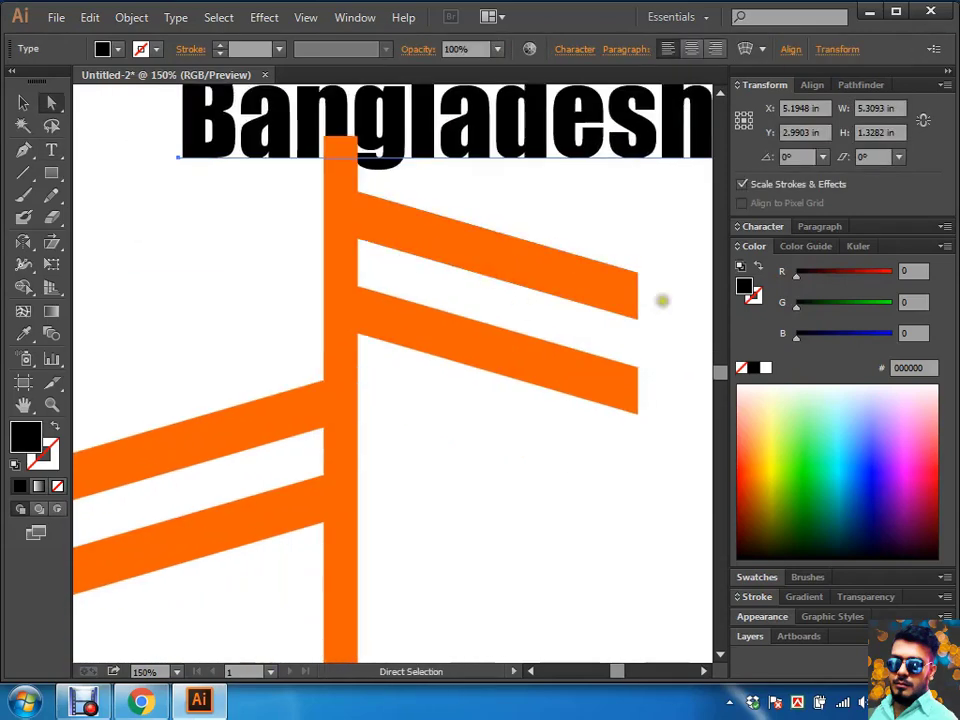
{"action": "left_click_drag", "start_coordinate": [461, 500], "coordinate": [471, 508]}
{"action": "left_click", "coordinate": [445, 258]}
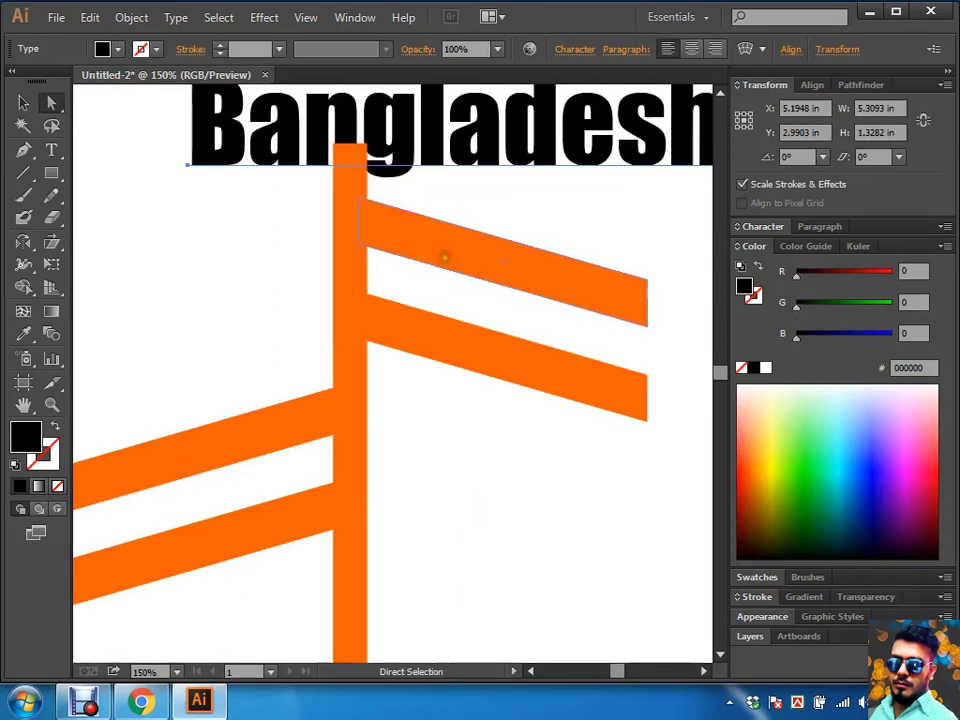
{"action": "left_click", "coordinate": [595, 430]}
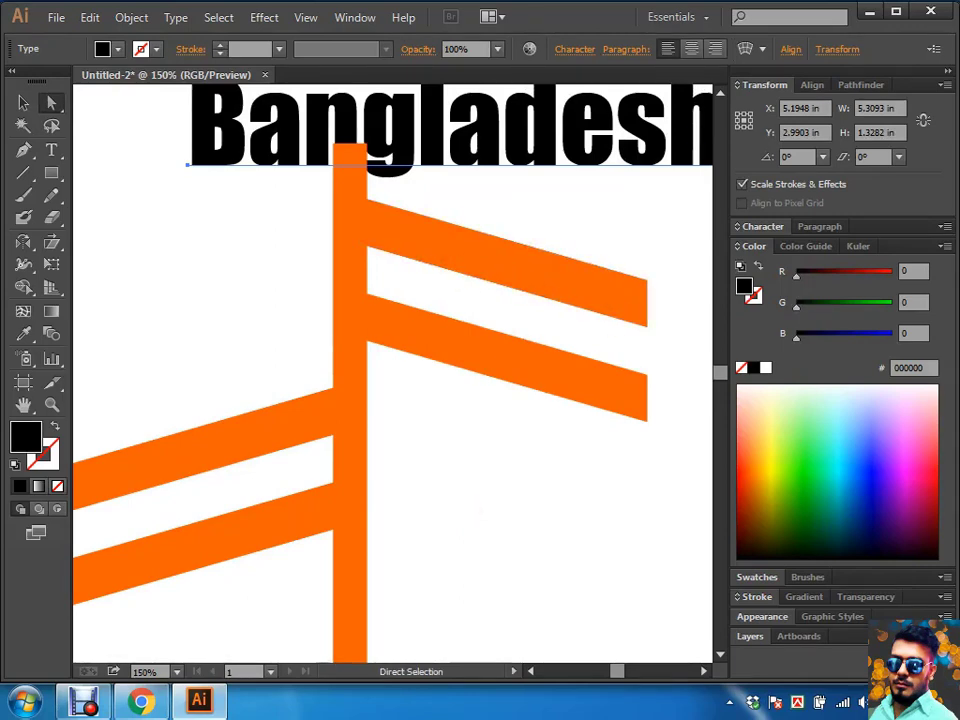
Step: Shrink the Bangladesh heading two size steps to about 4.36 by 1.09 in
{"action": "left_click", "coordinate": [536, 450]}
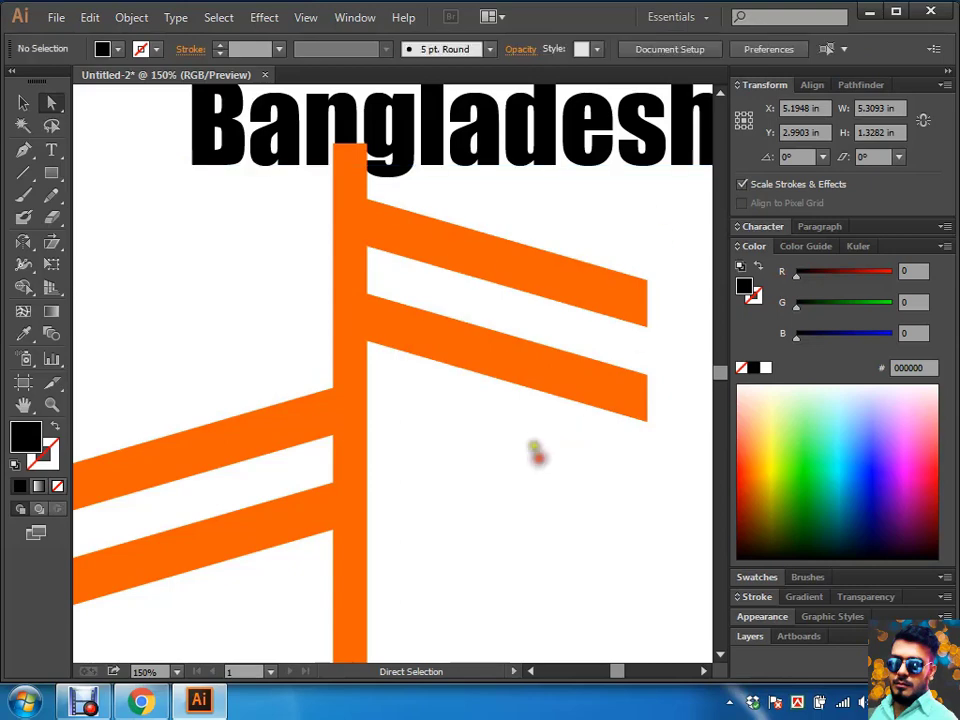
{"action": "left_click", "coordinate": [429, 129]}
{"action": "key", "text": "ctrl+shift+comma"}
{"action": "key", "text": "ctrl+shift+comma"}
{"action": "key", "text": "ctrl+shift+comma"}
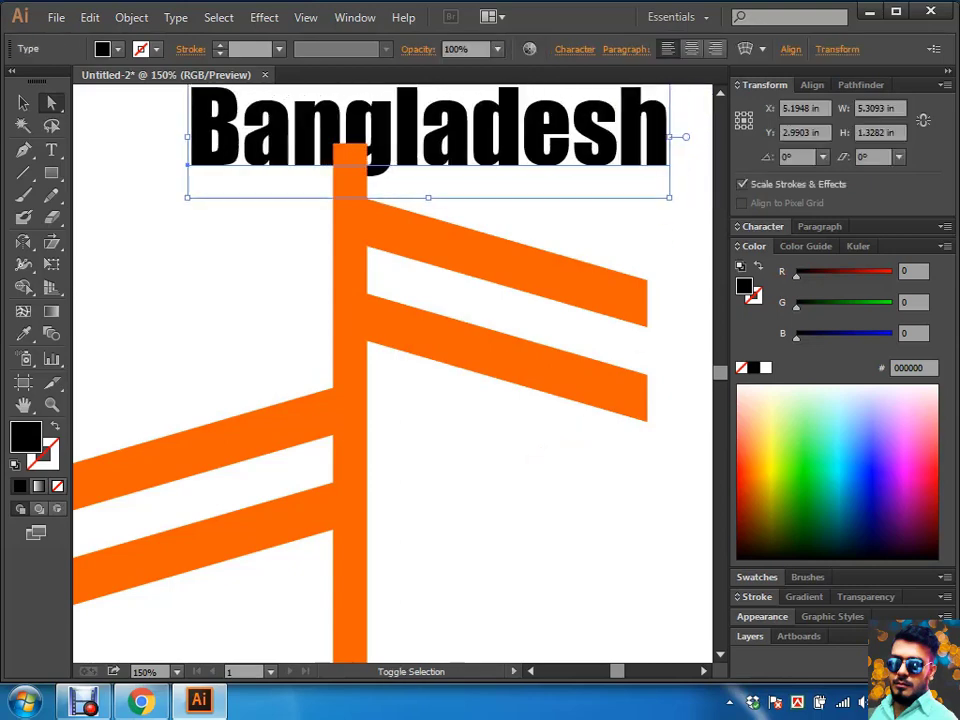
{"action": "key", "text": "ctrl+shift+comma"}
{"action": "key", "text": "ctrl+shift+comma"}
Step: Change the heading to UPPERCASE and resize it to about 1.70 by 0.41 in
{"action": "left_click", "coordinate": [176, 18]}
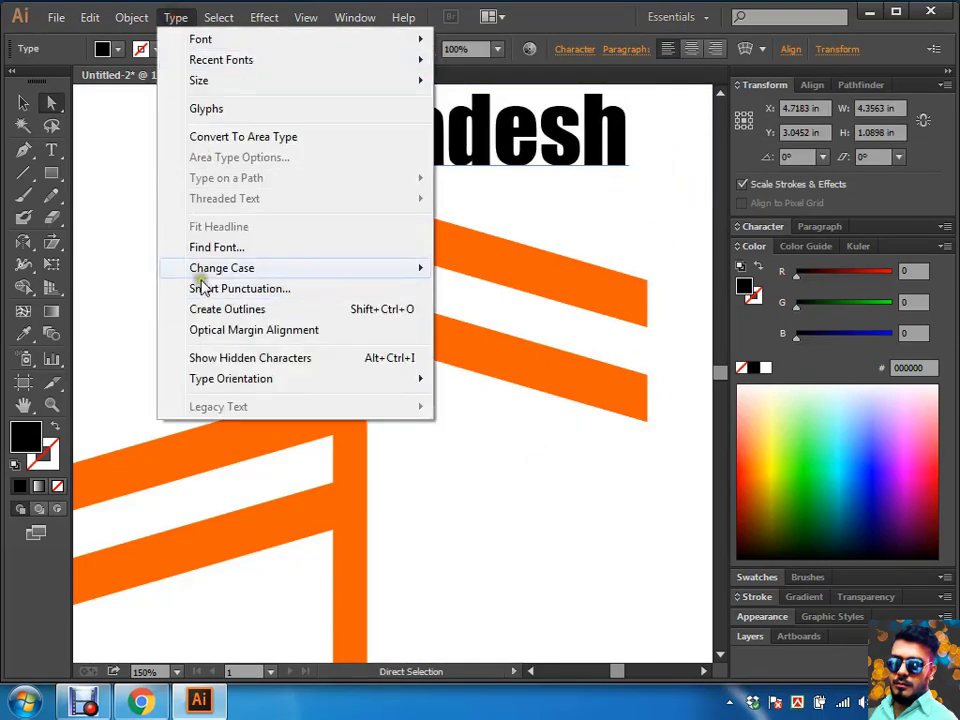
{"action": "left_click", "coordinate": [456, 272]}
{"action": "key", "text": "ctrl+shift+comma"}
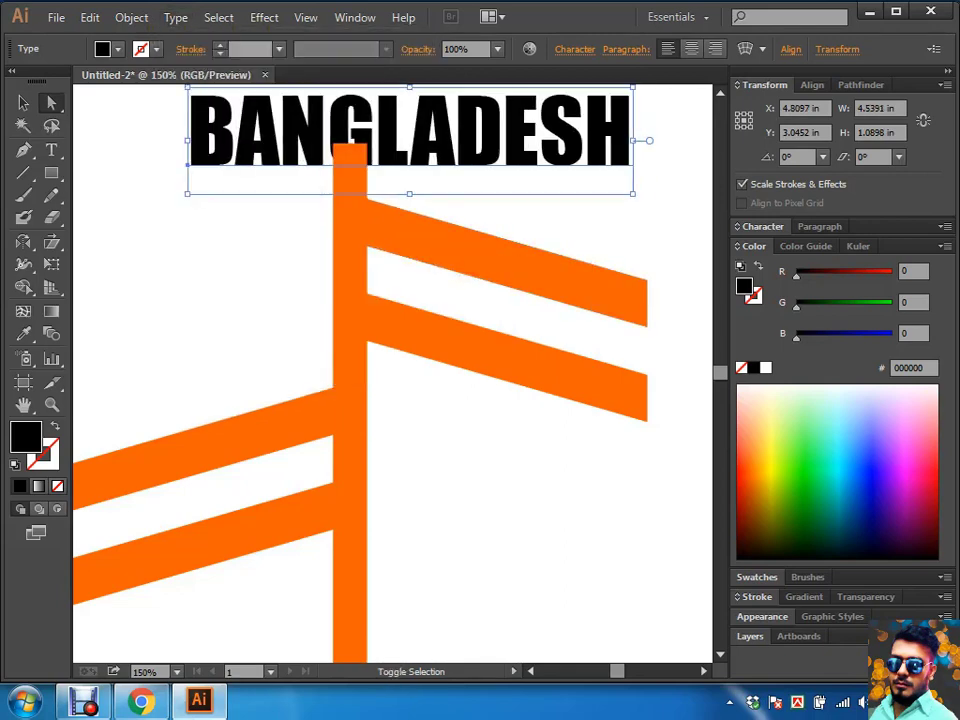
{"action": "key", "text": "ctrl+shift+comma"}
{"action": "key", "text": "ctrl+shift+comma"}
{"action": "key", "text": "ctrl+shift+comma"}
{"action": "key", "text": "ctrl+shift+comma"}
{"action": "key", "text": "ctrl+shift+comma"}
{"action": "key", "text": "ctrl+shift+comma"}
{"action": "key", "text": "ctrl+shift+comma"}
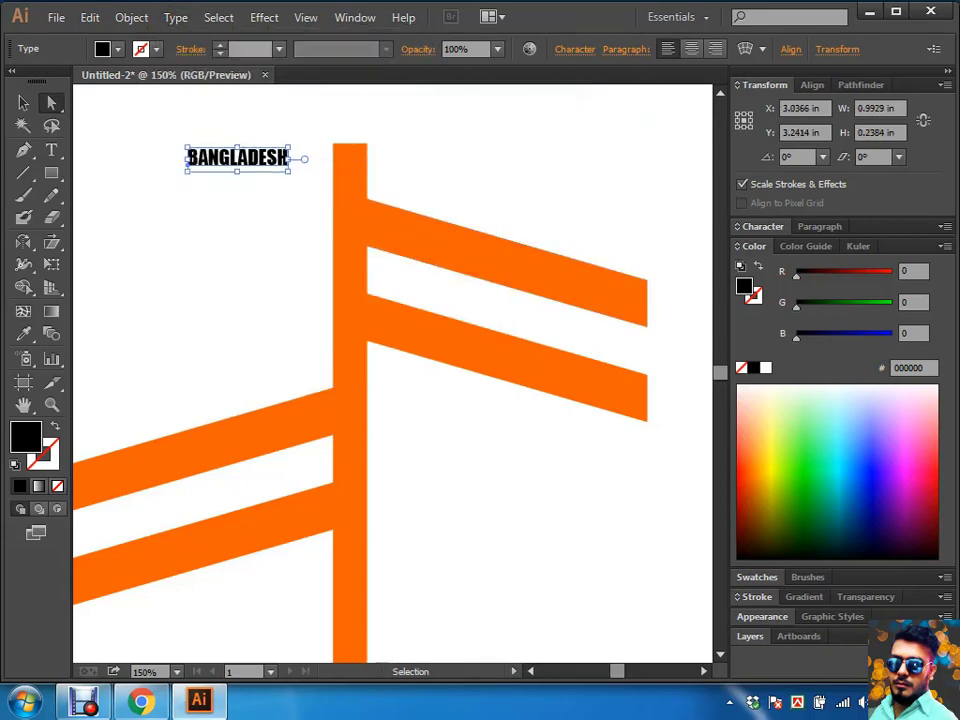
{"action": "key", "text": "ctrl+shift+period"}
{"action": "key", "text": "ctrl+shift+period"}
{"action": "key", "text": "ctrl+shift+period"}
{"action": "key", "text": "ctrl+shift+period"}
{"action": "key", "text": "ctrl+shift+period"}
Step: Undo an accidental upper-bar edit and place BANGLADESH just above that bar
{"action": "left_click", "coordinate": [328, 189]}
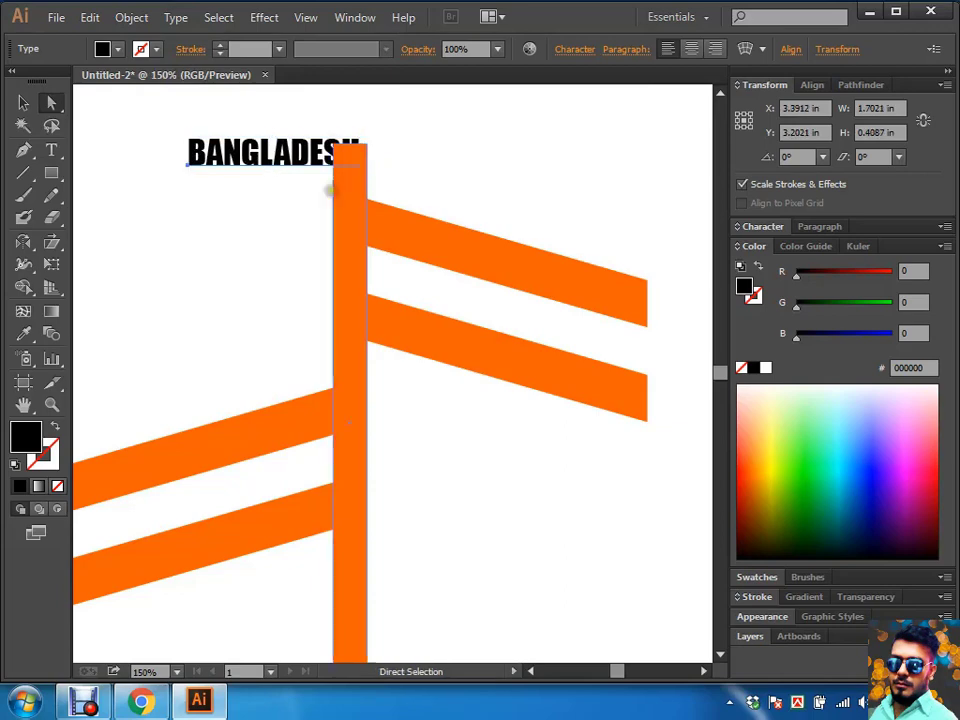
{"action": "left_click", "coordinate": [410, 288]}
{"action": "key", "text": "ctrl+z"}
{"action": "left_click_drag", "start_coordinate": [540, 180], "coordinate": [473, 238]}
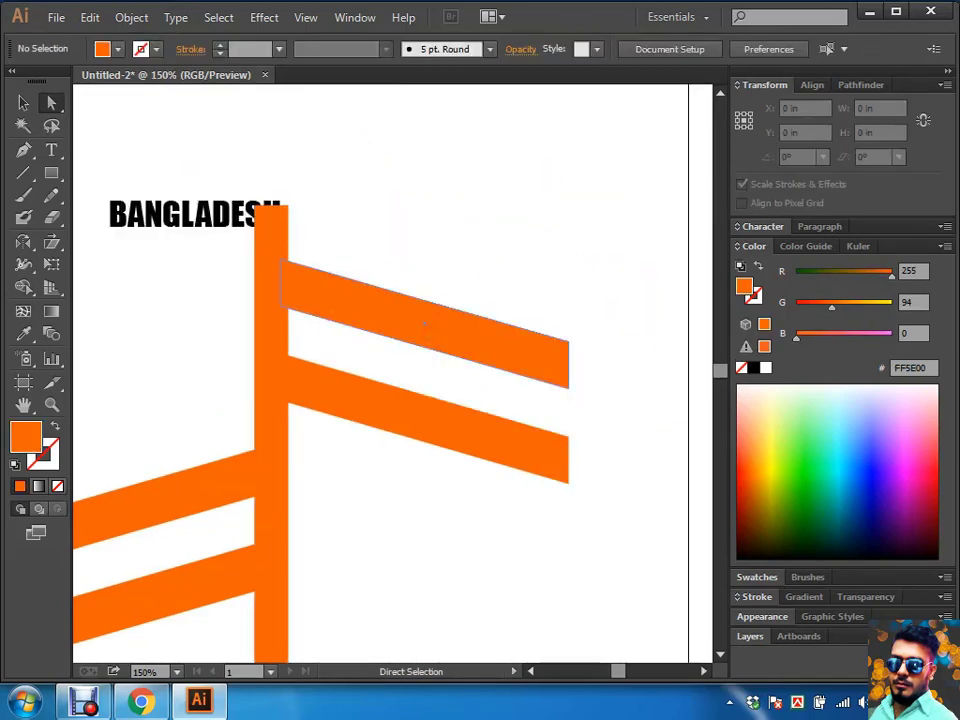
{"action": "left_click_drag", "start_coordinate": [137, 214], "coordinate": [373, 245]}
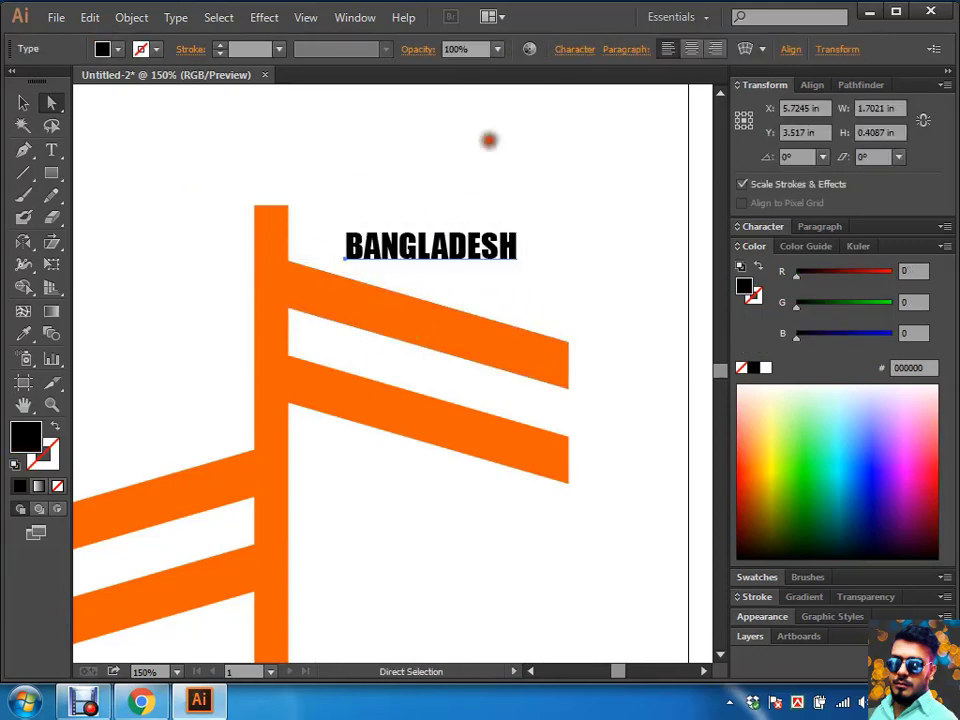
Step: Change the BANGLADESH heading from Impact to BankGothic Bold and drag it onto the upper right bar
{"action": "key", "text": "ctrl+equal"}
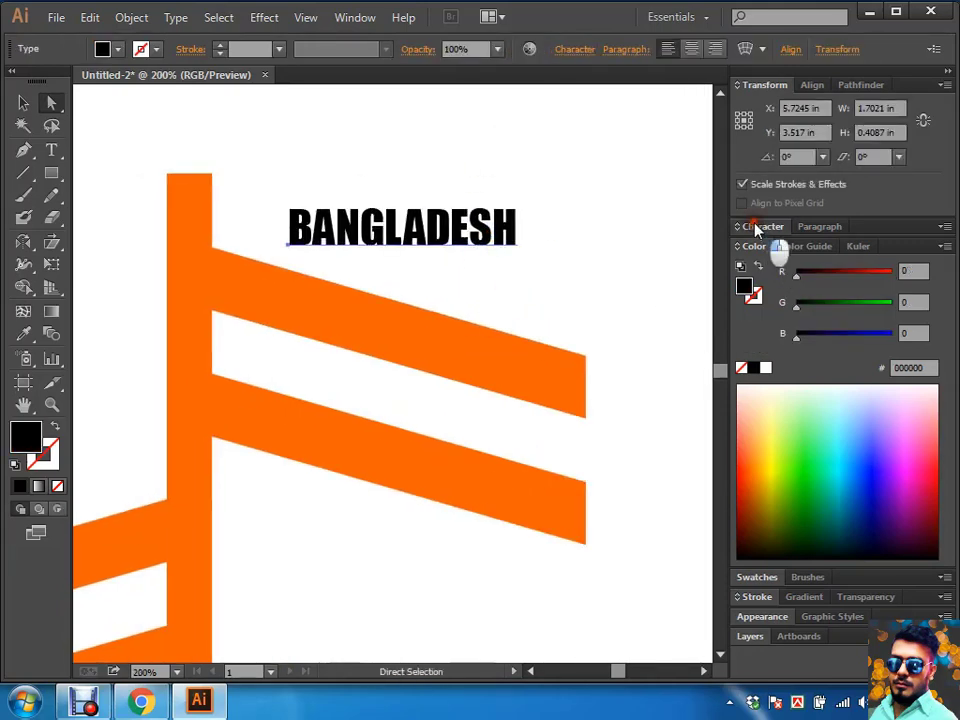
{"action": "left_click", "coordinate": [757, 228]}
{"action": "left_click", "coordinate": [788, 278]}
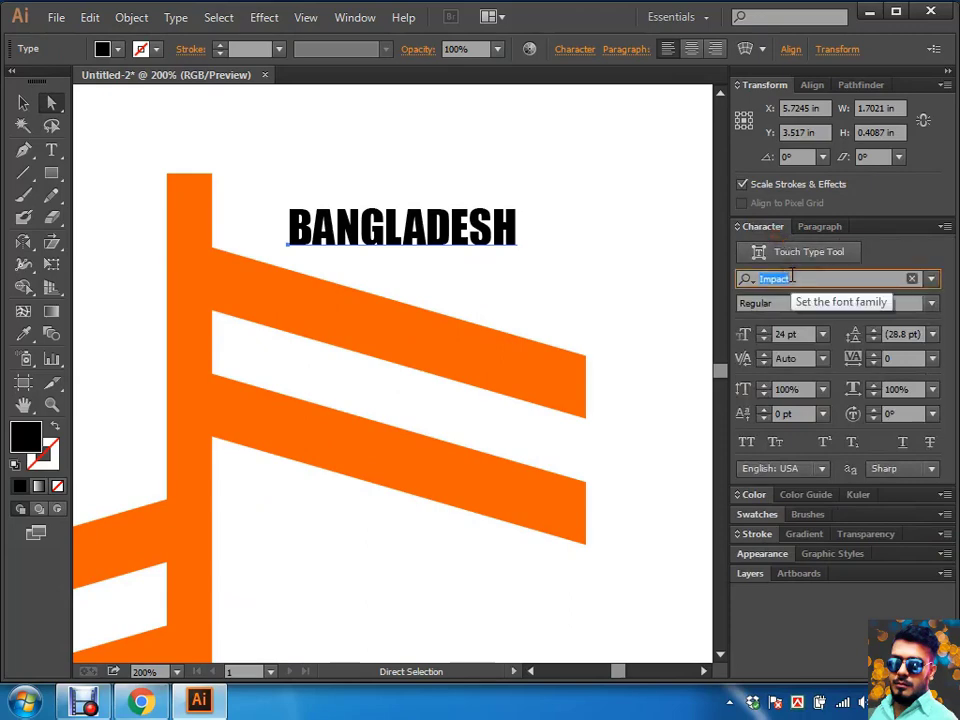
{"action": "type", "text": "bank"}
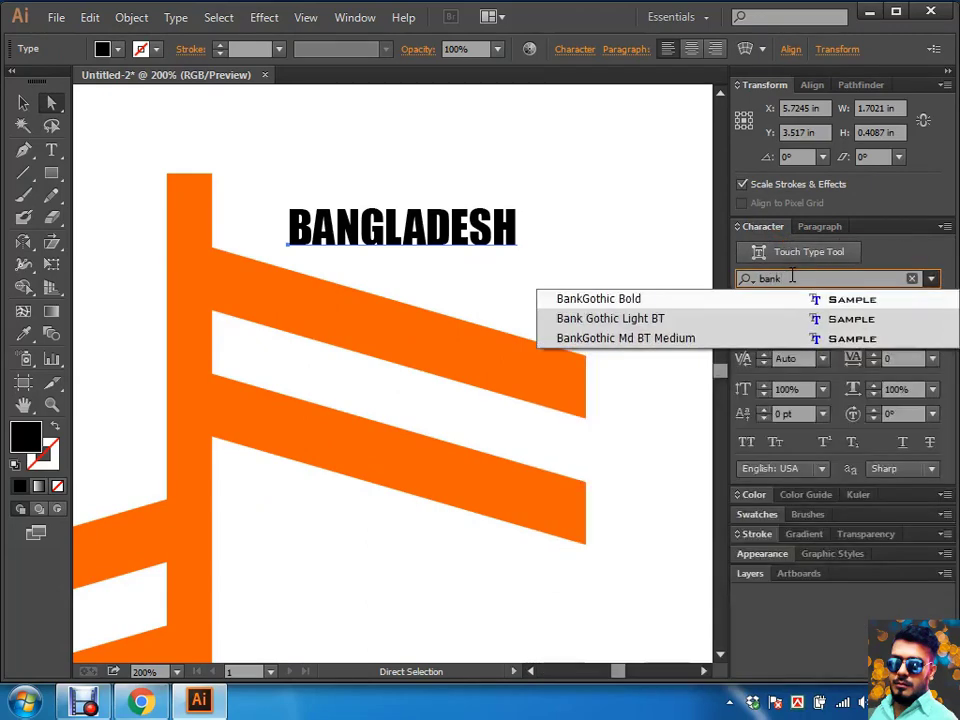
{"action": "key", "text": "Return"}
{"action": "left_click", "coordinate": [574, 317]}
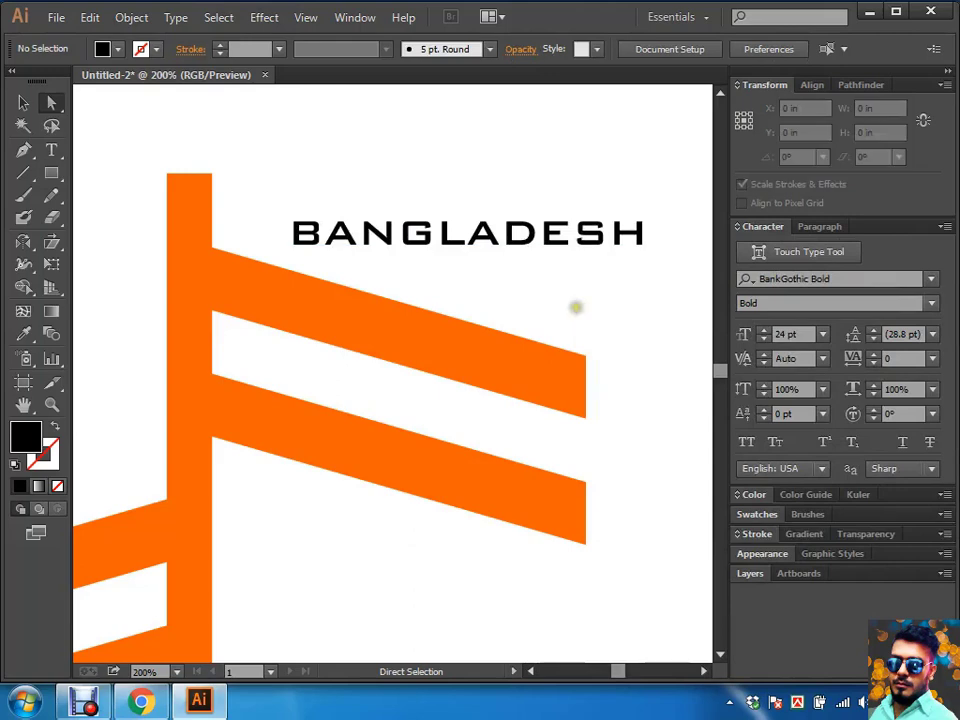
{"action": "left_click_drag", "start_coordinate": [373, 237], "coordinate": [297, 287]}
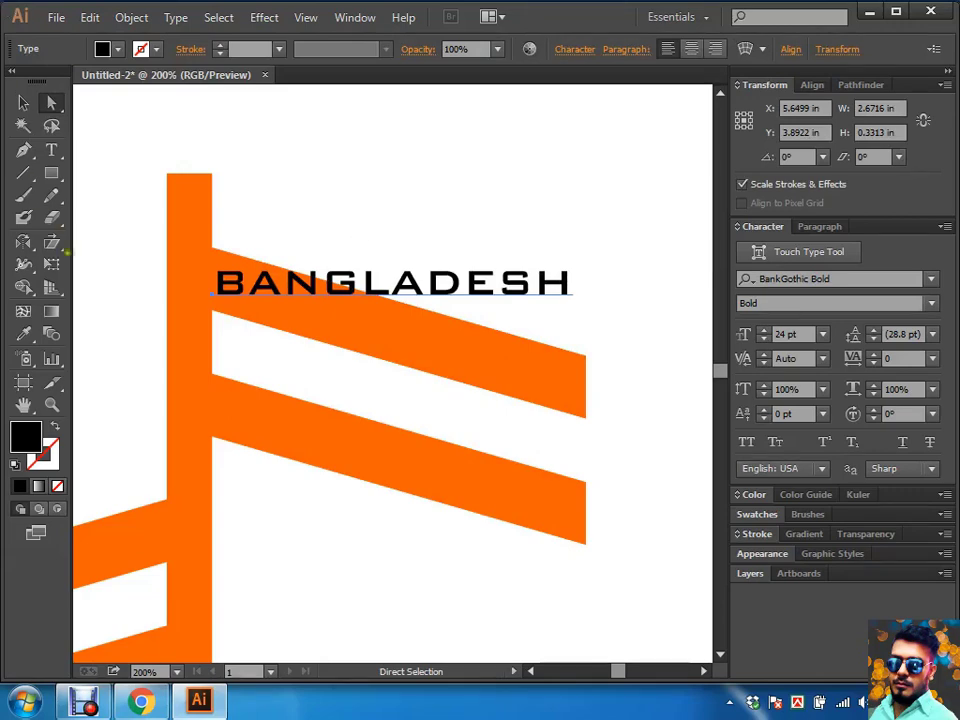
Step: Try rotating BANGLADESH to the bar's slope, then undo it back to horizontal
{"action": "left_click", "coordinate": [51, 242]}
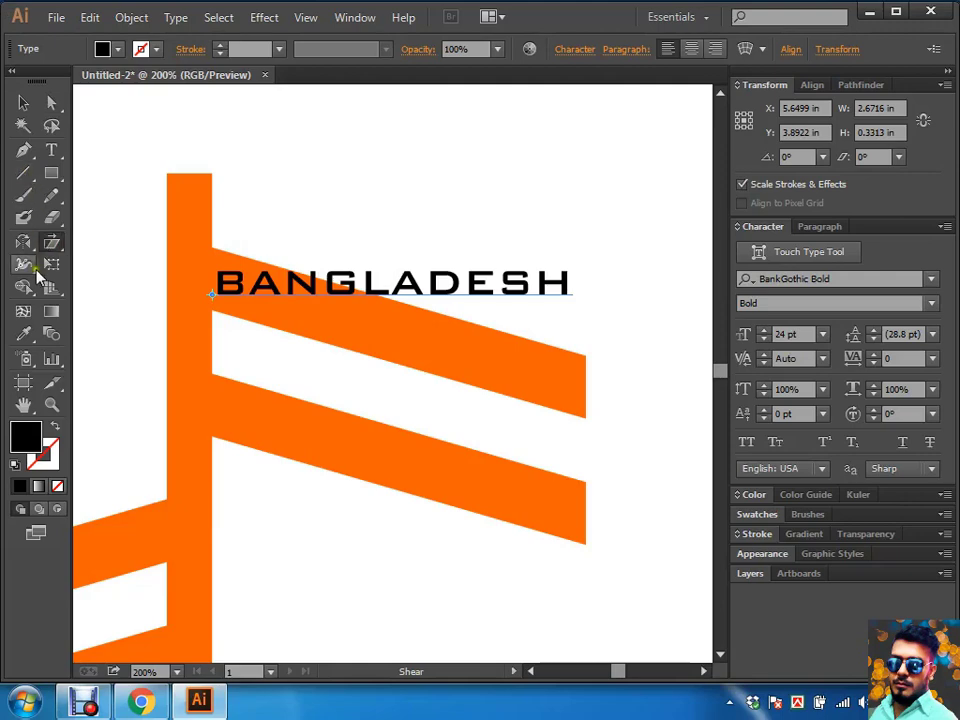
{"action": "left_click", "coordinate": [23, 244]}
{"action": "left_click_drag", "start_coordinate": [23, 244], "coordinate": [80, 240]}
{"action": "mouse_move", "coordinate": [598, 298]}
{"action": "left_mouse_down"}
{"action": "mouse_move", "coordinate": [605, 421]}
{"action": "mouse_move", "coordinate": [611, 401]}
{"action": "left_mouse_up"}
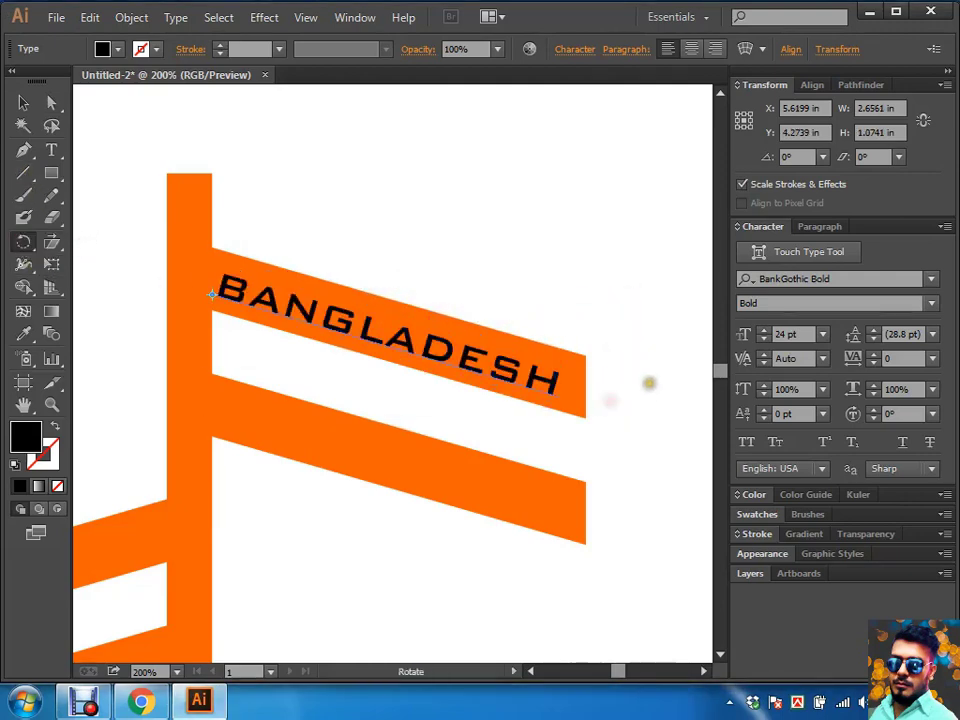
{"action": "key", "text": "a"}
{"action": "left_click", "coordinate": [545, 221]}
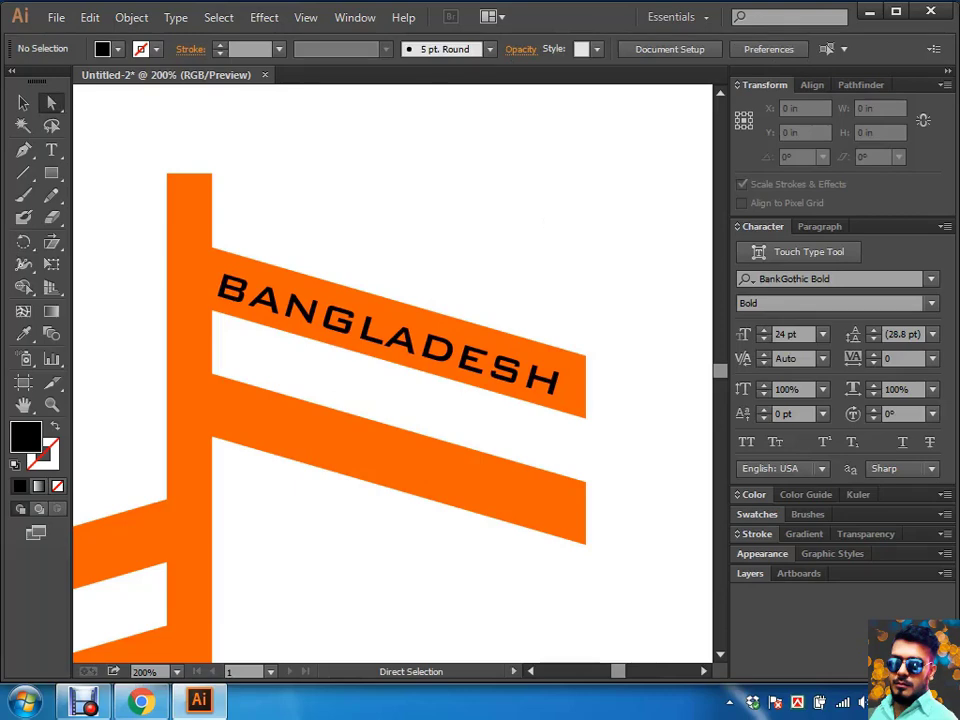
{"action": "key", "text": "ctrl+plus"}
{"action": "left_click_drag", "start_coordinate": [546, 370], "coordinate": [690, 377]}
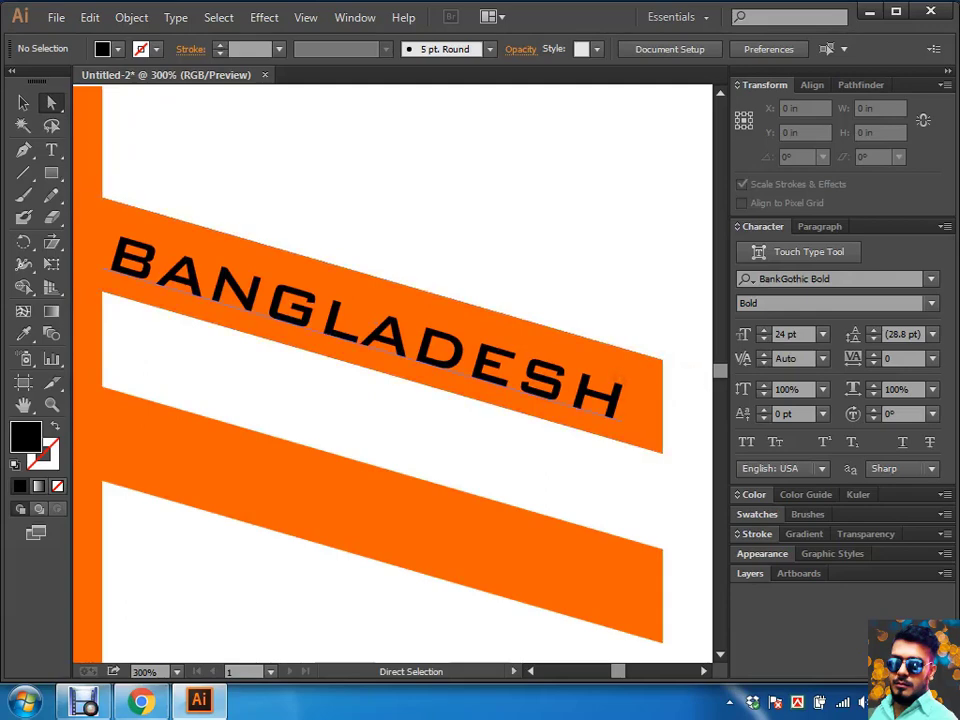
{"action": "left_click", "coordinate": [475, 386]}
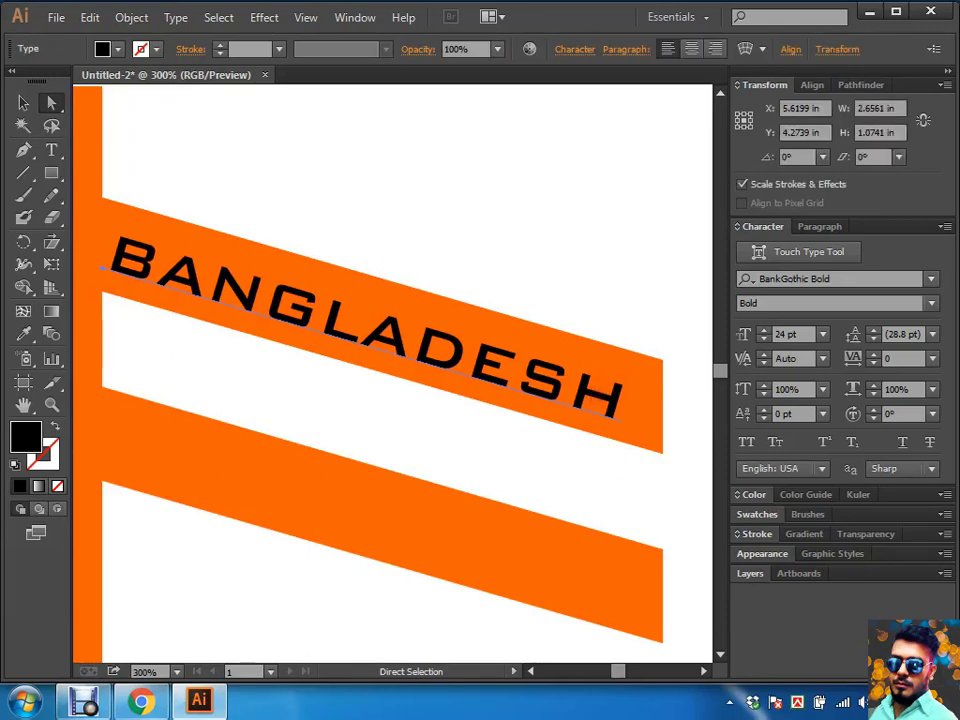
{"action": "key", "text": "ctrl+z"}
{"action": "left_click", "coordinate": [491, 150]}
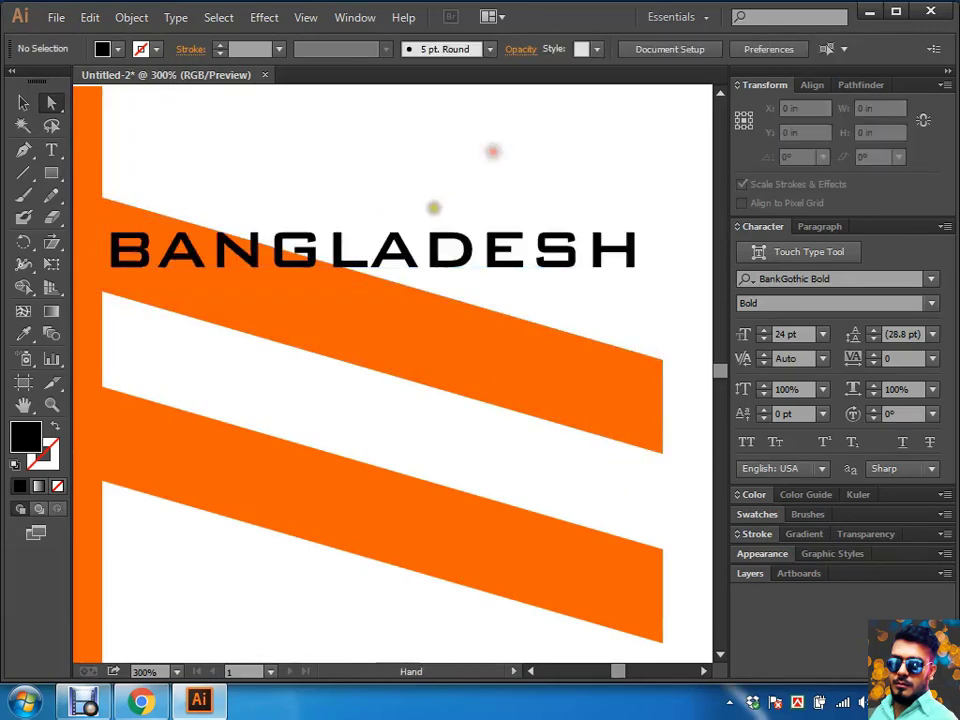
Step: Shear BANGLADESH so it slants down along the upper right orange bar
{"action": "left_click_drag", "start_coordinate": [433, 206], "coordinate": [438, 250]}
{"action": "left_click", "coordinate": [400, 295]}
{"action": "left_click", "coordinate": [52, 242]}
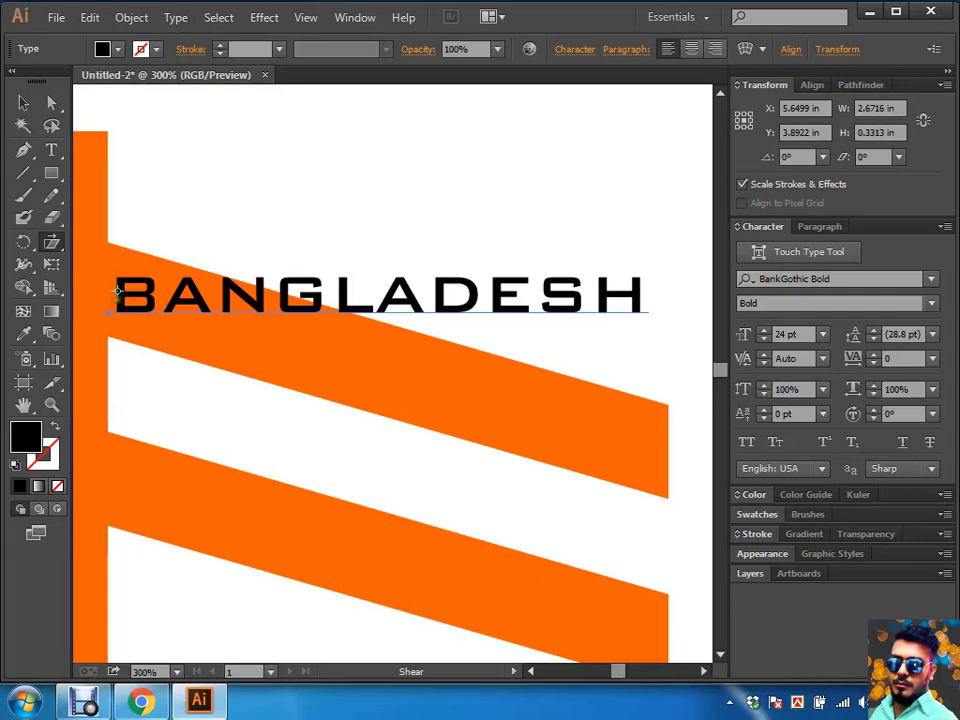
{"action": "left_click_drag", "start_coordinate": [641, 293], "coordinate": [638, 452]}
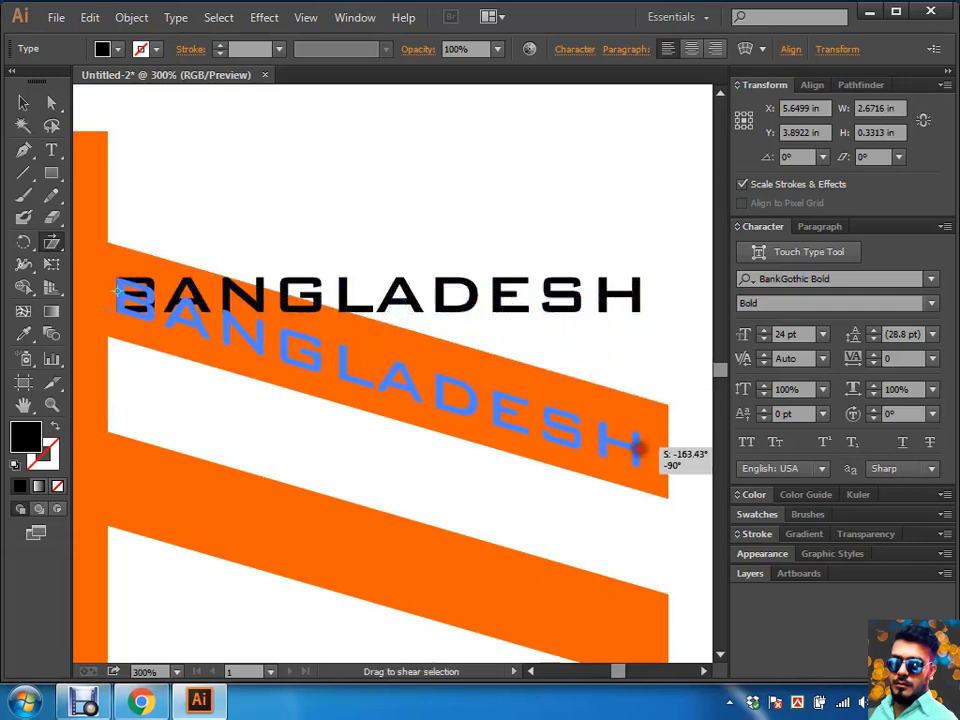
{"action": "left_click_drag", "start_coordinate": [638, 452], "coordinate": [636, 446]}
{"action": "key", "text": "a"}
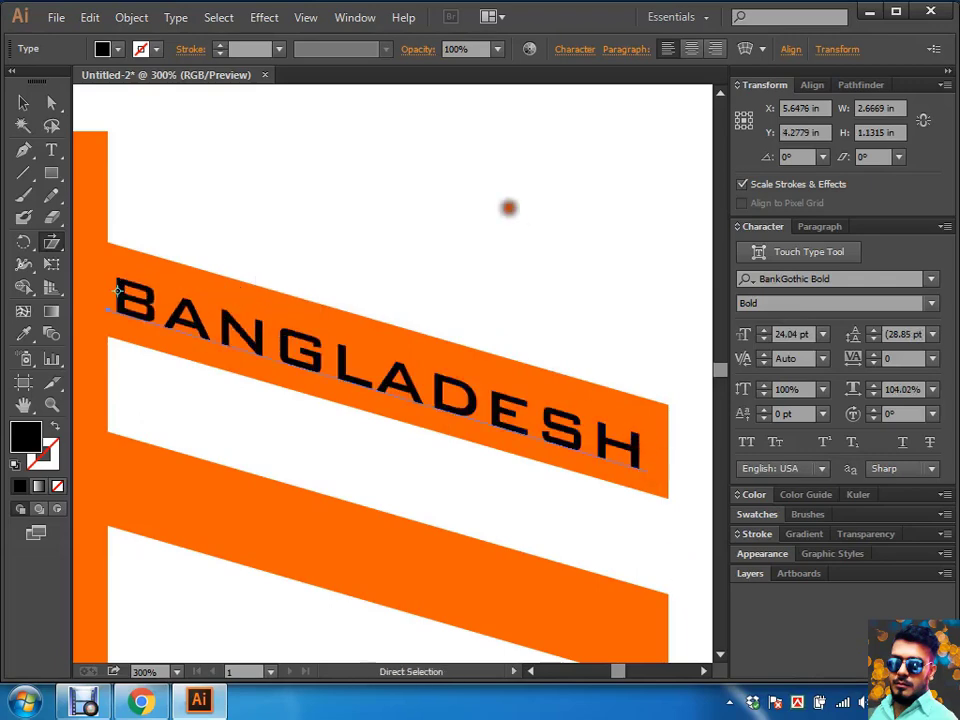
{"action": "left_click", "coordinate": [505, 212]}
{"action": "key", "text": "ctrl+minus"}
{"action": "key", "text": "ctrl+minus"}
{"action": "key", "text": "ctrl+minus"}
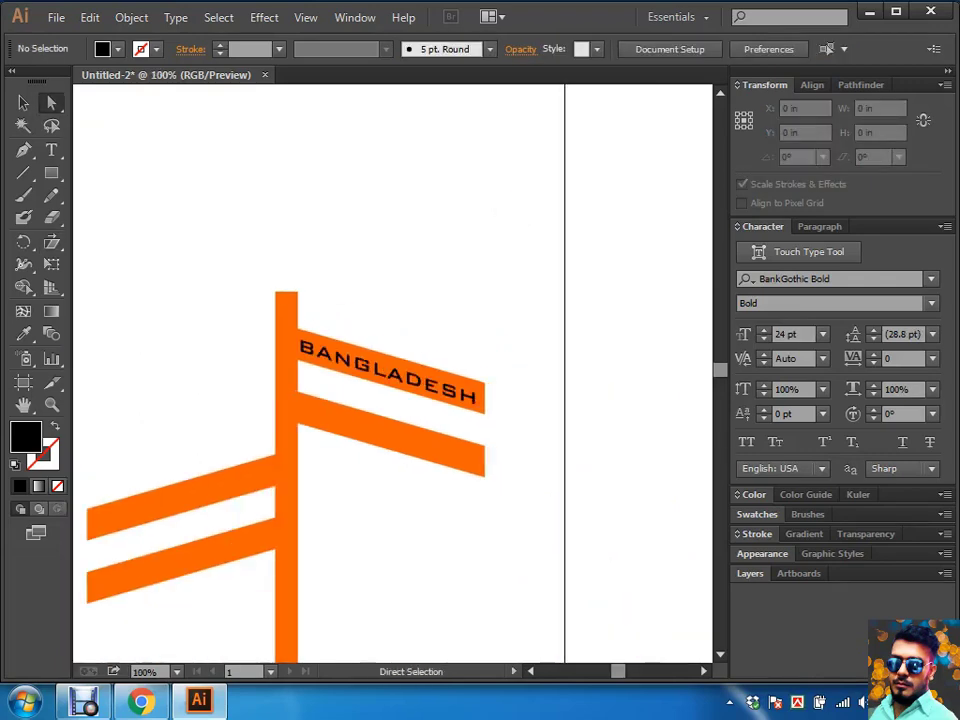
Step: Check the slanted BANGLADESH label and recentre the view on the bars
{"action": "left_click", "coordinate": [401, 364]}
{"action": "scroll", "coordinate": [426, 334], "scroll_direction": "up", "scroll_amount": 1}
{"action": "scroll", "coordinate": [426, 334], "scroll_direction": "up", "scroll_amount": 1}
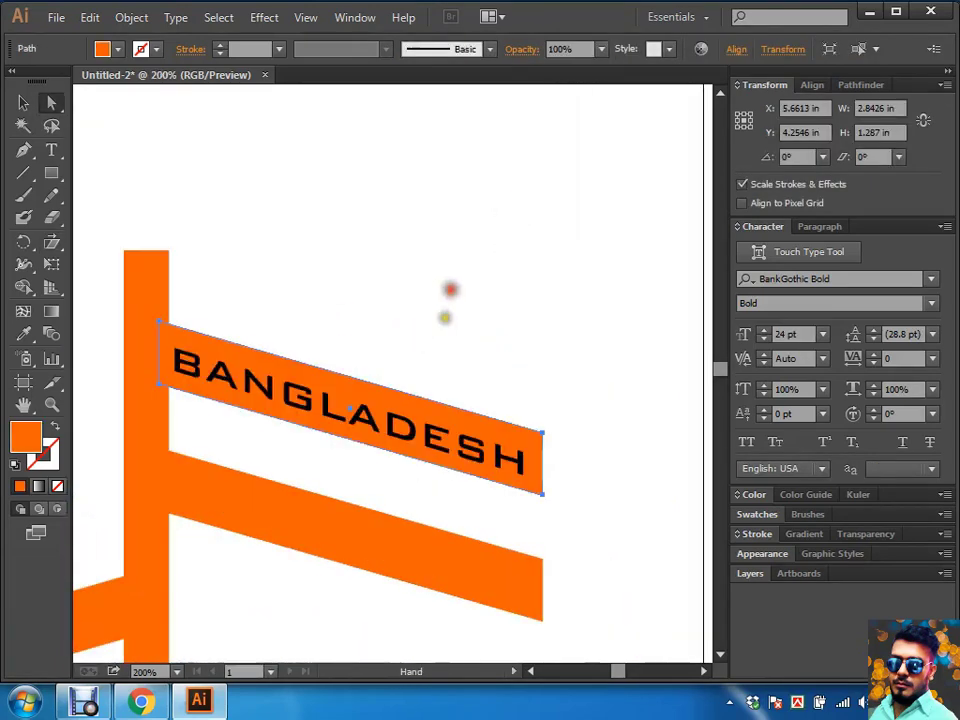
{"action": "left_click", "coordinate": [472, 428]}
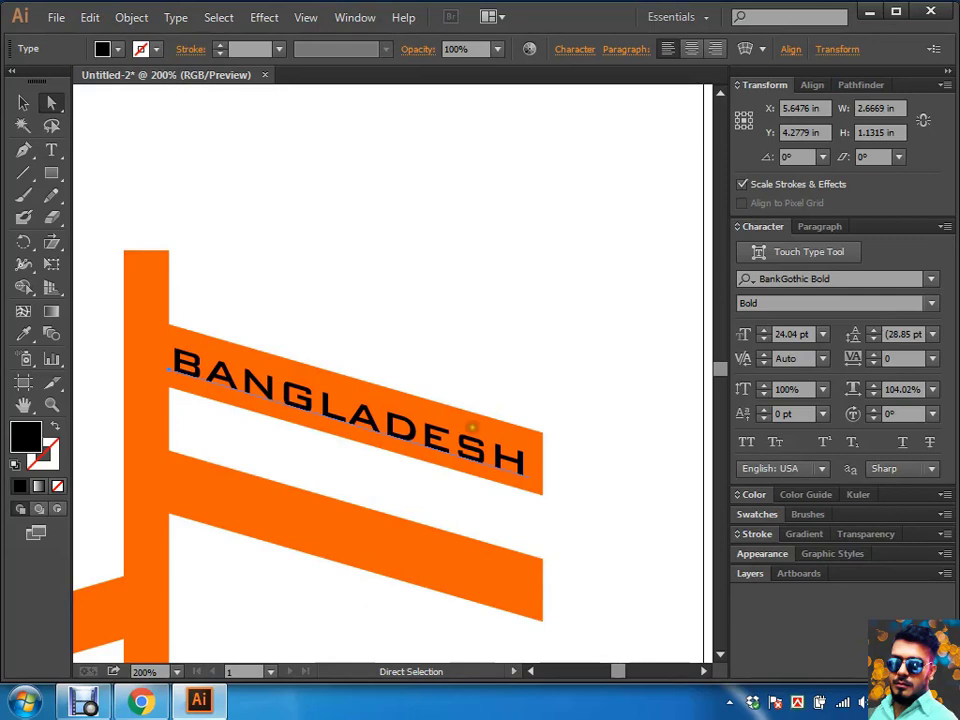
{"action": "left_click", "coordinate": [486, 300]}
{"action": "left_click_drag", "start_coordinate": [456, 334], "coordinate": [501, 244]}
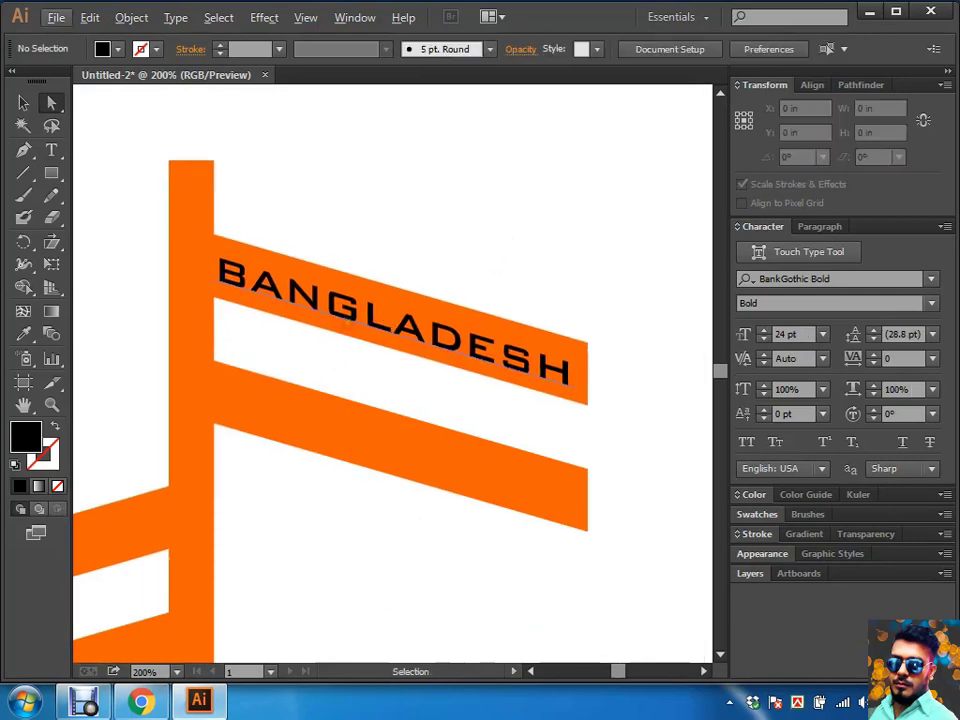
Step: Add a BankGothic BANGLADESH label on the lower right bar, rotated -14.73° to match
{"action": "key", "text": "t"}
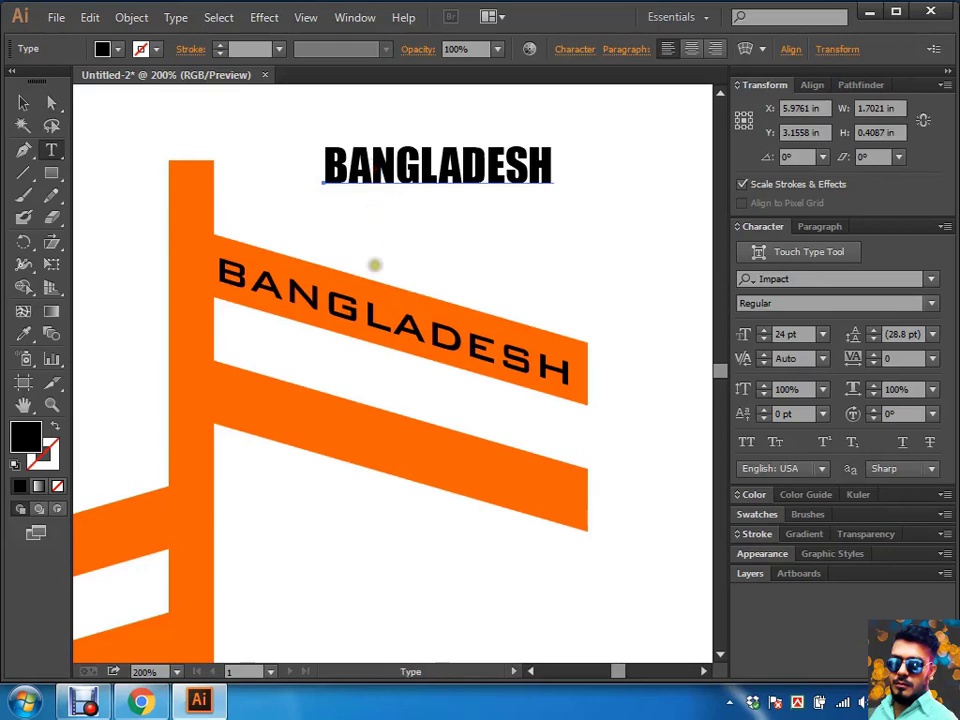
{"action": "key", "text": "i"}
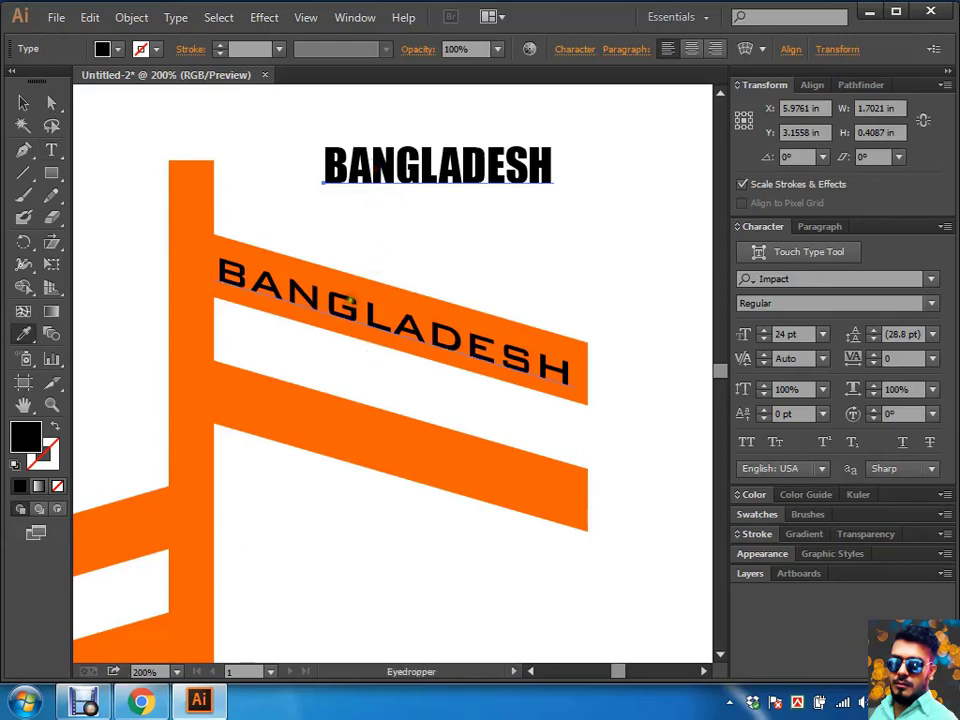
{"action": "left_click", "coordinate": [352, 300]}
{"action": "key", "text": "a"}
{"action": "left_click_drag", "start_coordinate": [382, 176], "coordinate": [262, 398]}
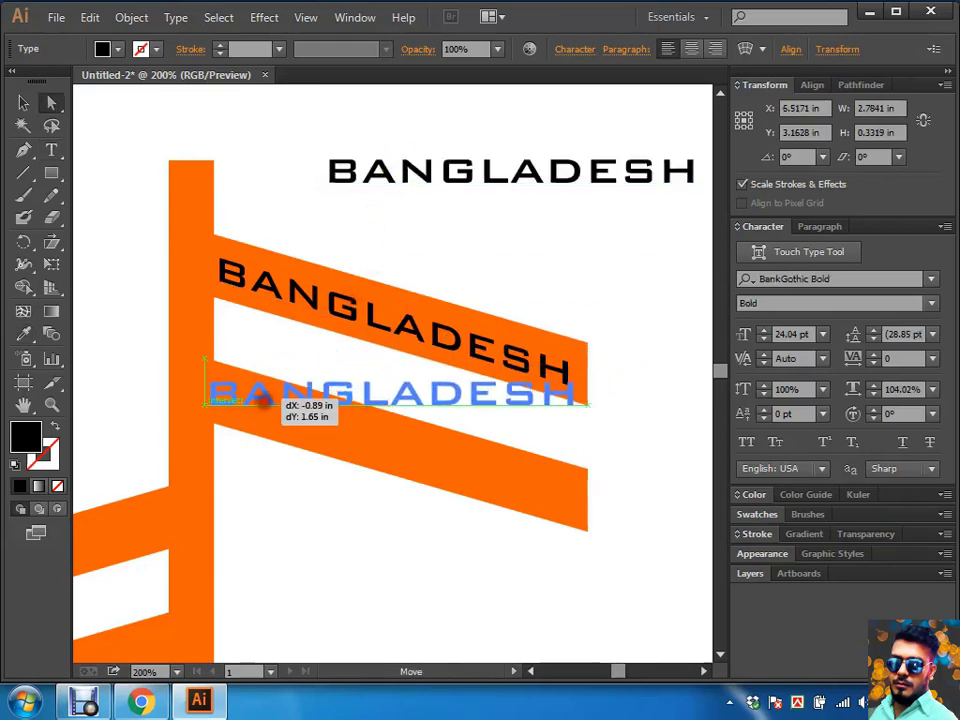
{"action": "key", "text": "r"}
{"action": "left_click_drag", "start_coordinate": [570, 400], "coordinate": [580, 485]}
{"action": "key", "text": "a"}
{"action": "left_click", "coordinate": [615, 265]}
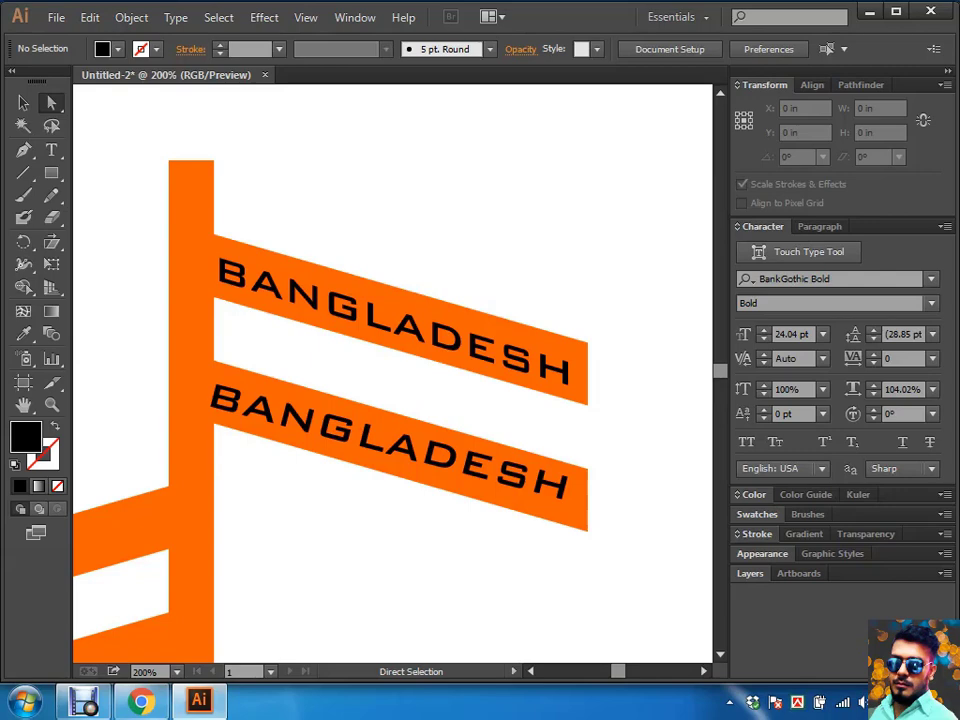
Step: Move a BANGLADESH copy onto the upper-left banner and shear it to match its slope
{"action": "left_click_drag", "start_coordinate": [332, 544], "coordinate": [534, 364]}
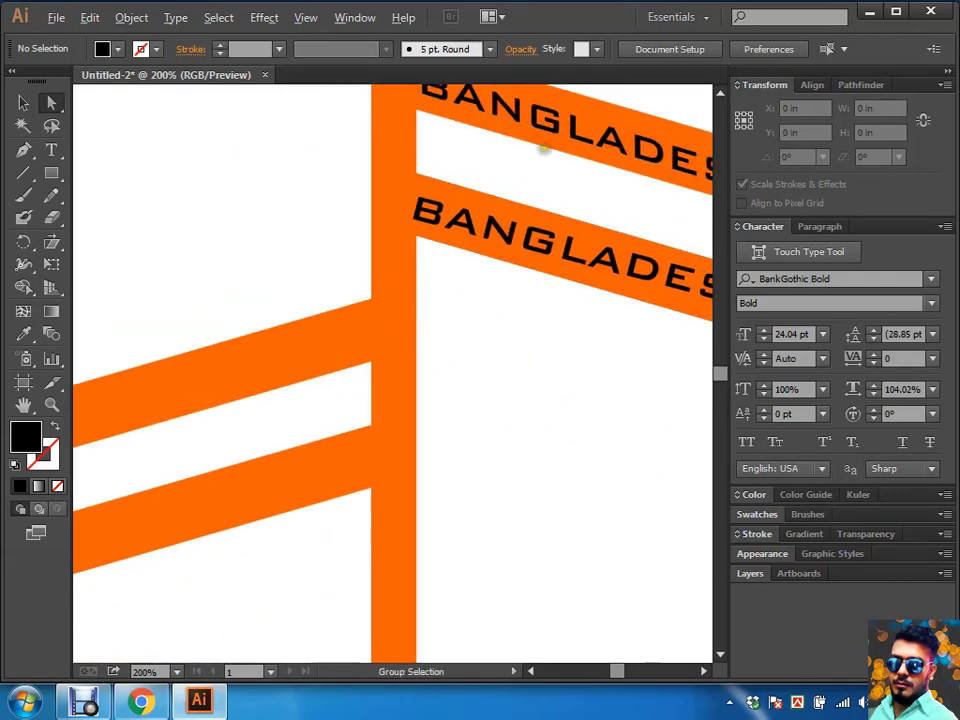
{"action": "left_click_drag", "start_coordinate": [544, 148], "coordinate": [193, 386]}
{"action": "left_click_drag", "start_coordinate": [407, 402], "coordinate": [585, 349]}
{"action": "mouse_move", "coordinate": [560, 391]}
{"action": "left_mouse_down"}
{"action": "mouse_move", "coordinate": [497, 265]}
{"action": "mouse_move", "coordinate": [532, 266]}
{"action": "left_mouse_up"}
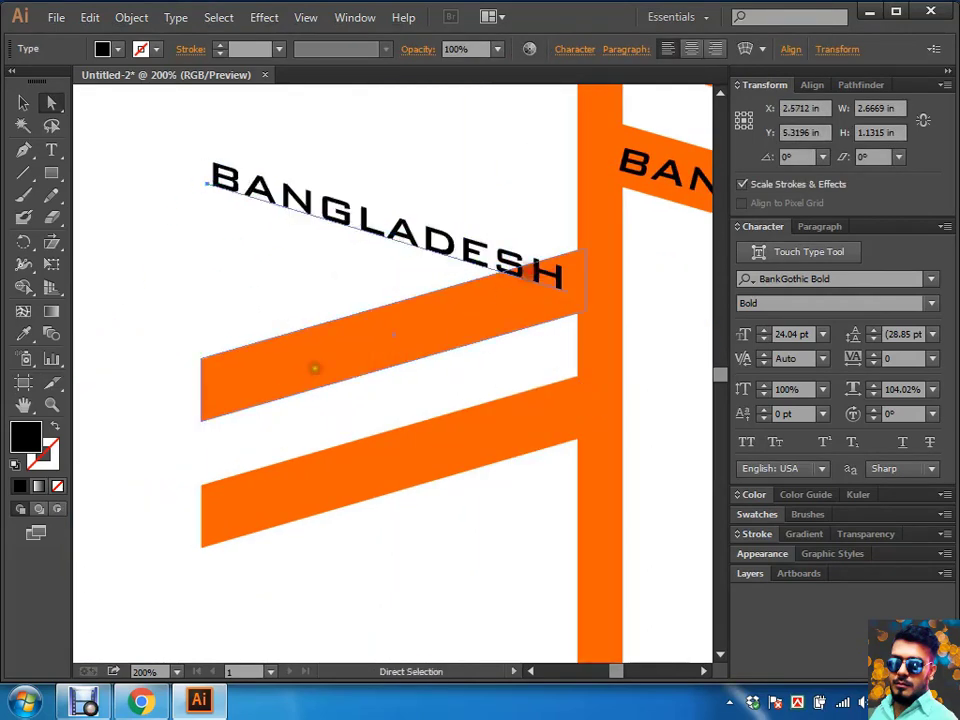
{"action": "left_click_drag", "start_coordinate": [52, 242], "coordinate": [80, 242]}
{"action": "left_click", "coordinate": [207, 184]}
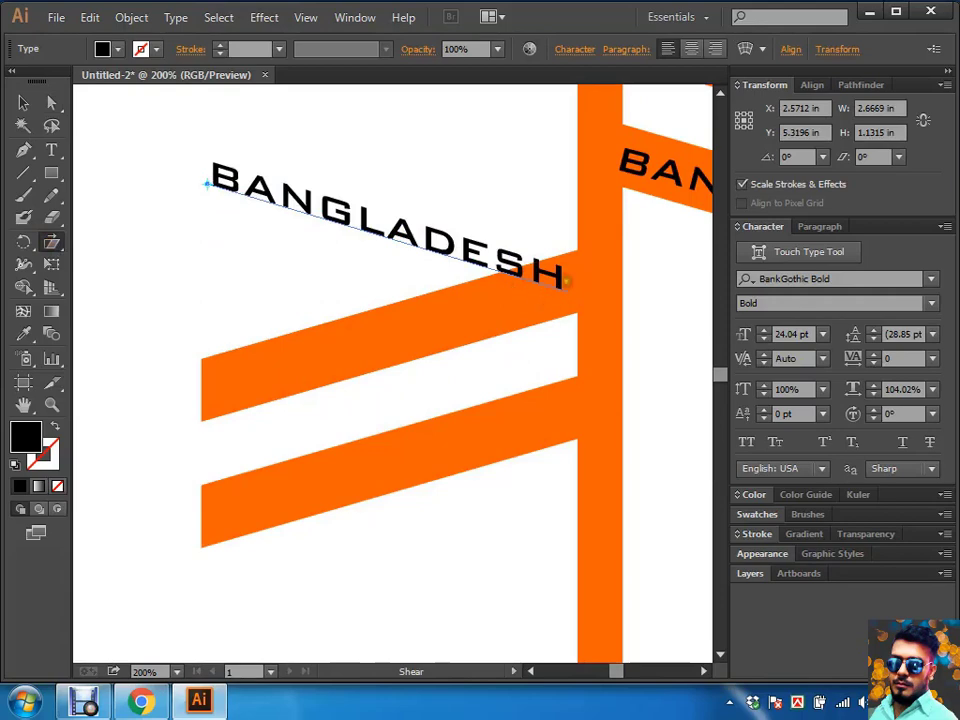
{"action": "left_click_drag", "start_coordinate": [203, 200], "coordinate": [203, 394]}
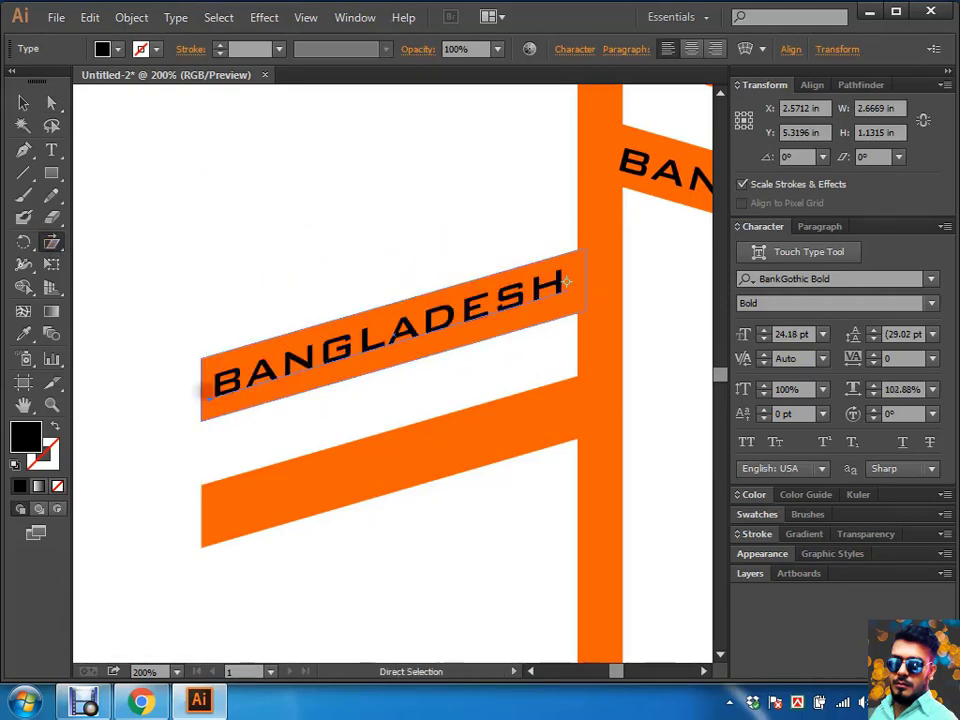
Step: Alt-drag a copy of the slanted label down onto the lower-left banner
{"action": "key", "text": "a"}
{"action": "left_click", "coordinate": [347, 240]}
{"action": "left_click_drag", "start_coordinate": [368, 338], "coordinate": [371, 465]}
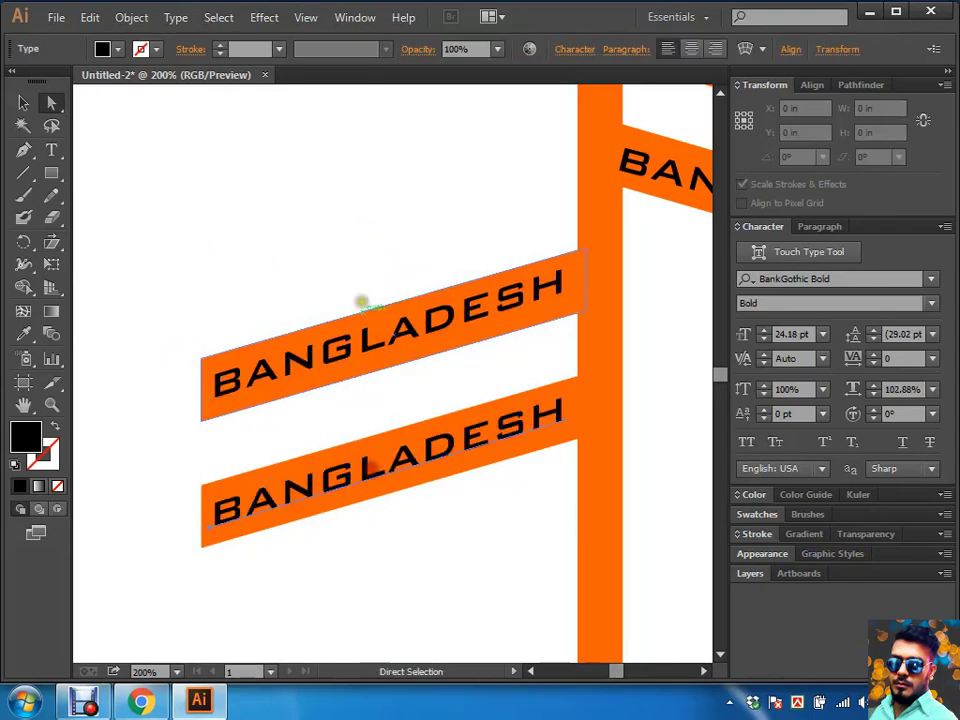
{"action": "left_click", "coordinate": [361, 253]}
{"action": "key", "text": "ctrl+minus"}
{"action": "key", "text": "ctrl+minus"}
{"action": "key", "text": "ctrl+minus"}
{"action": "key", "text": "ctrl+minus"}
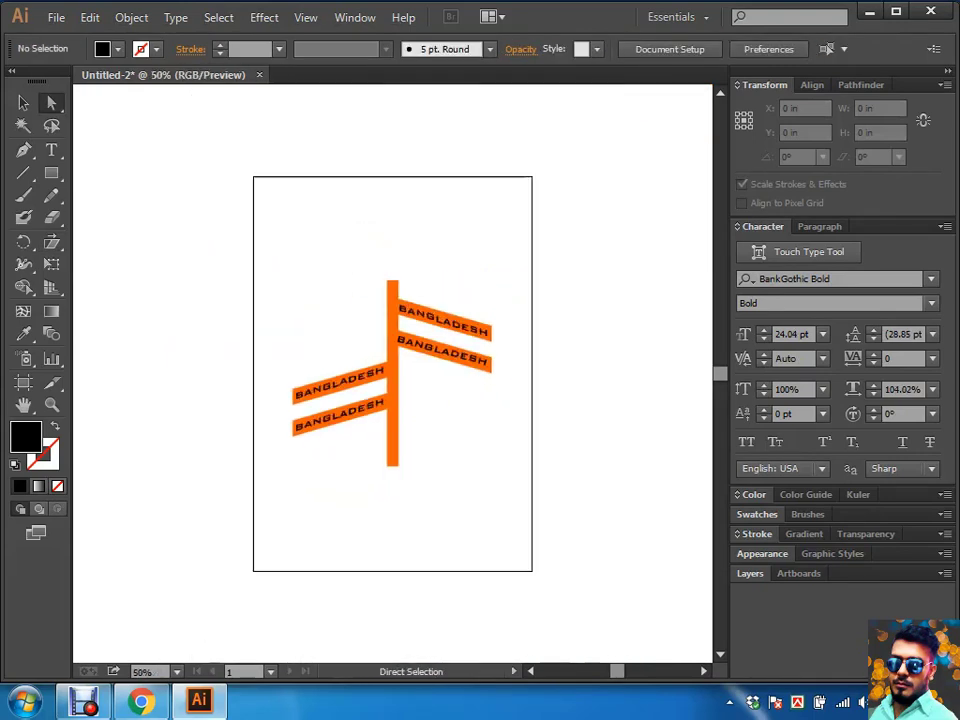
Step: Select all the signpost artwork, then nudge the upper-left BANGLADESH text off and back onto its banner
{"action": "key", "text": "ctrl+0"}
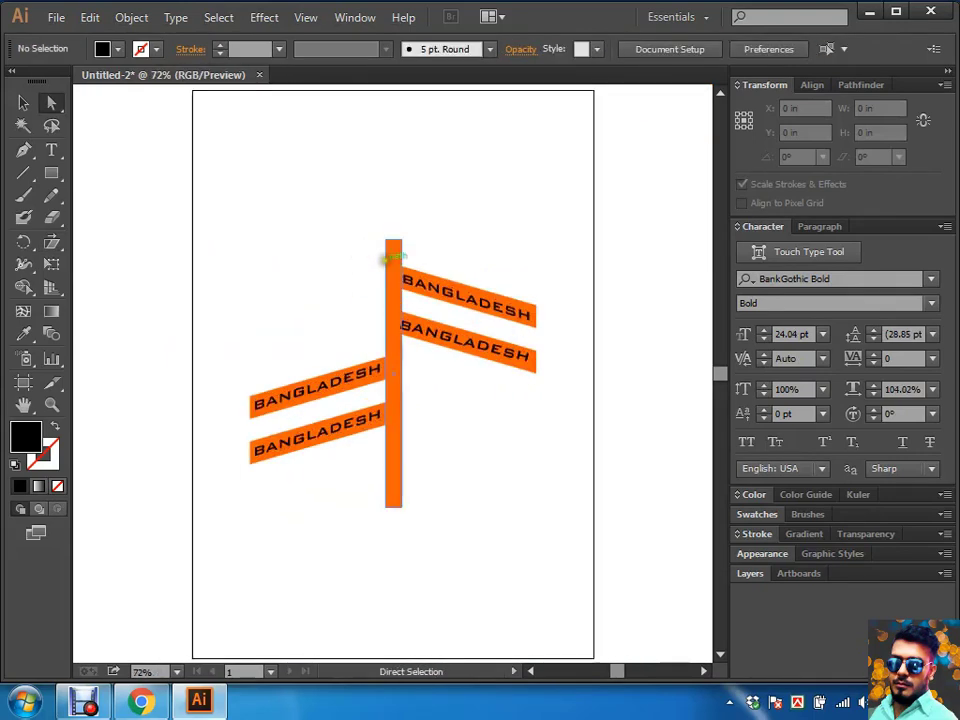
{"action": "key", "text": "ctrl+a"}
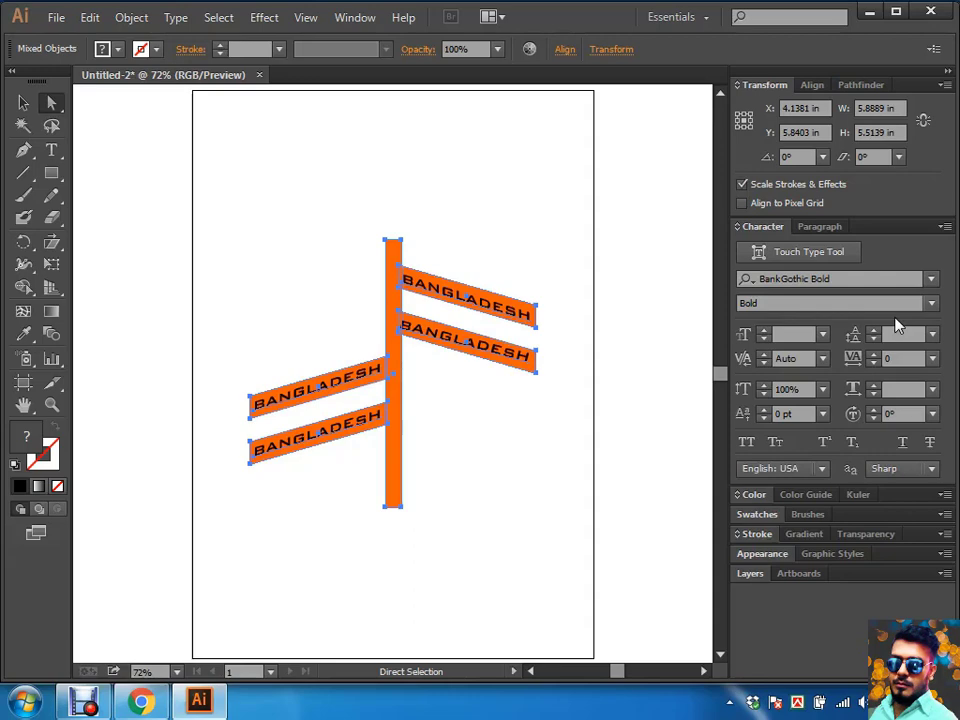
{"action": "scroll", "coordinate": [490, 310], "scroll_direction": "up", "scroll_amount": 1}
{"action": "scroll", "coordinate": [521, 228], "scroll_direction": "up", "scroll_amount": 1}
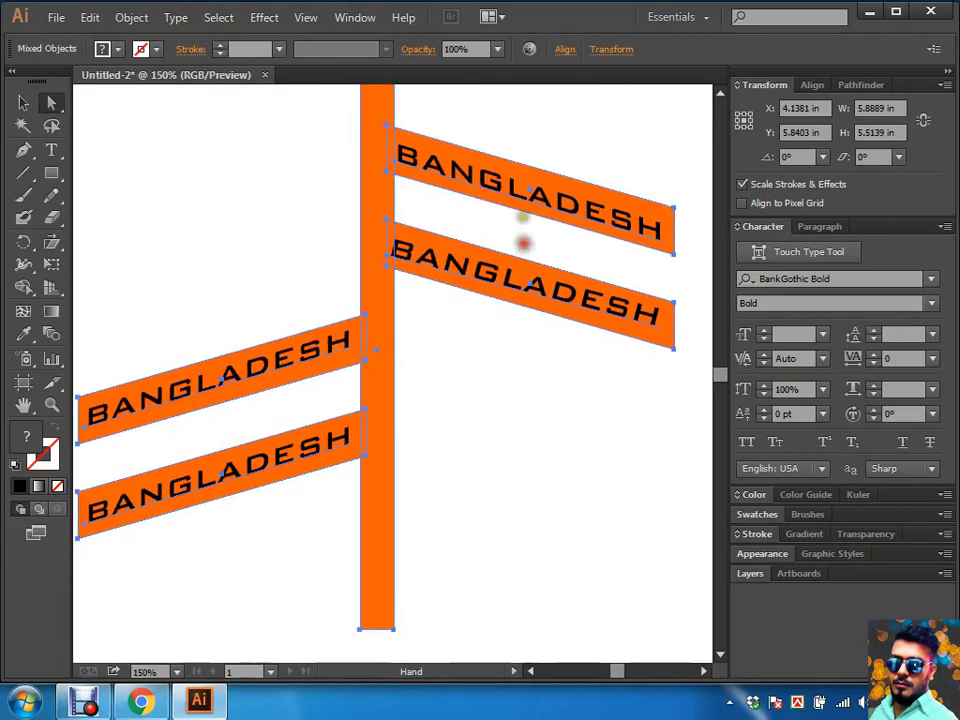
{"action": "scroll", "coordinate": [543, 140], "scroll_direction": "up", "scroll_amount": 1}
{"action": "left_click", "coordinate": [557, 156]}
{"action": "left_click", "coordinate": [542, 281]}
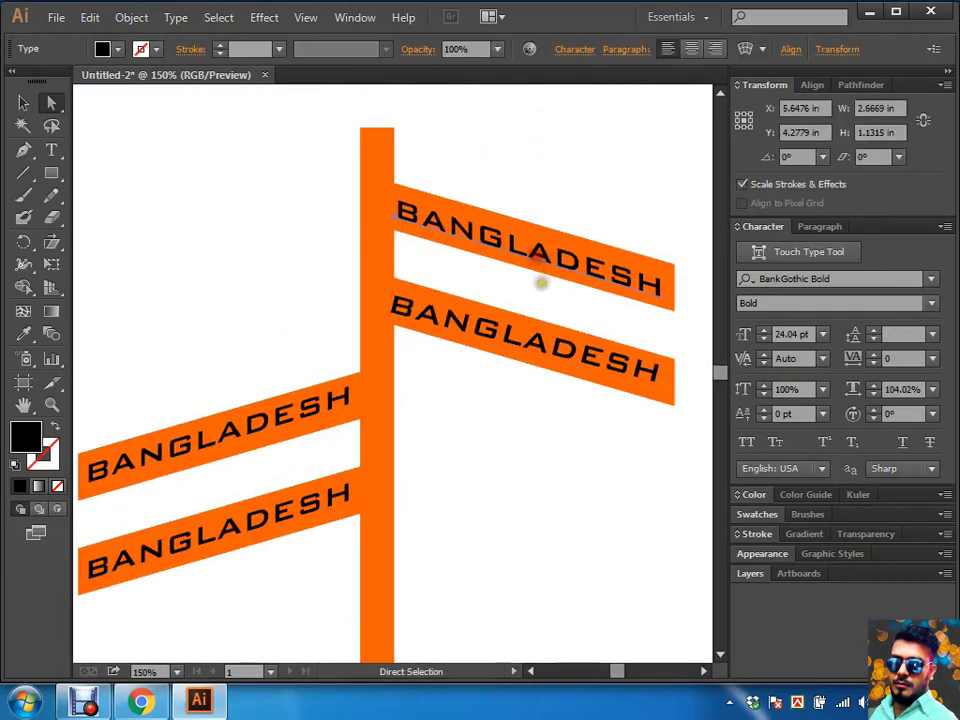
{"action": "scroll", "coordinate": [354, 424], "scroll_direction": "left", "scroll_amount": 2}
{"action": "left_click", "coordinate": [354, 424]}
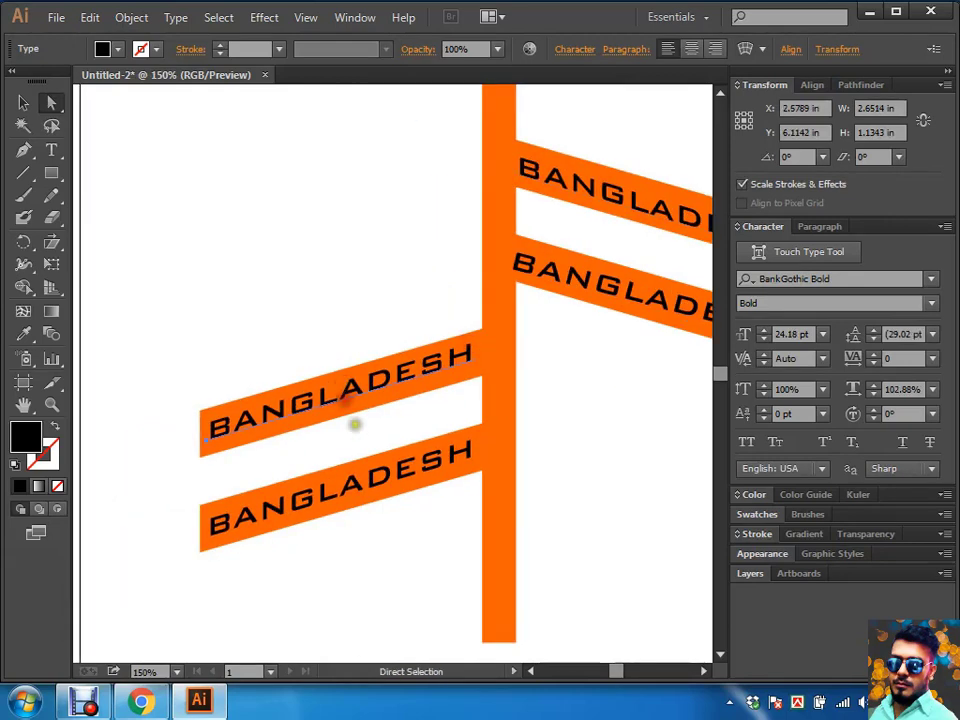
{"action": "left_click_drag", "start_coordinate": [390, 420], "coordinate": [122, 505]}
{"action": "left_click_drag", "start_coordinate": [190, 440], "coordinate": [432, 368]}
{"action": "left_click", "coordinate": [349, 244]}
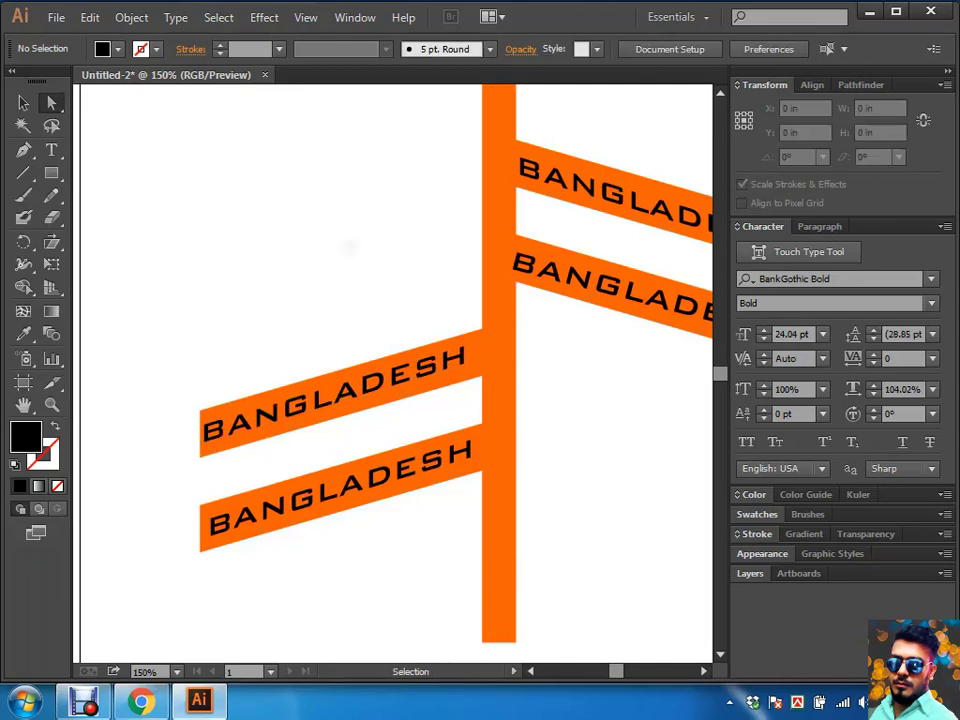
Step: Select all the signpost artwork and delete it, leaving a blank artboard
{"action": "key", "text": "ctrl+0"}
{"action": "key", "text": "ctrl+a"}
{"action": "key", "text": "Delete"}
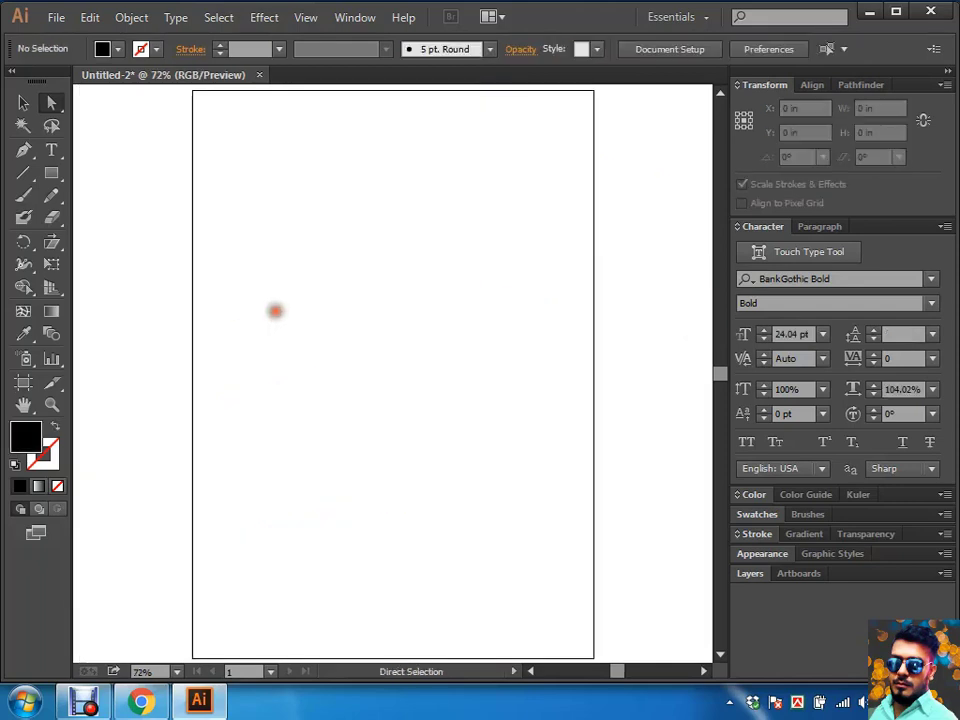
{"action": "left_click", "coordinate": [52, 243]}
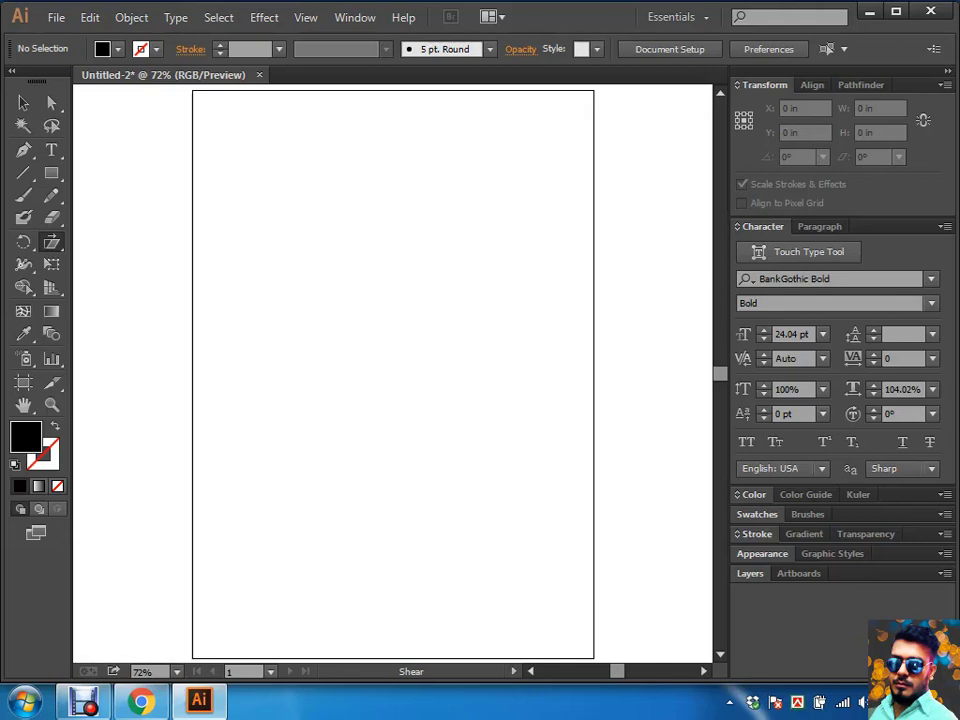
{"action": "key", "text": "a"}
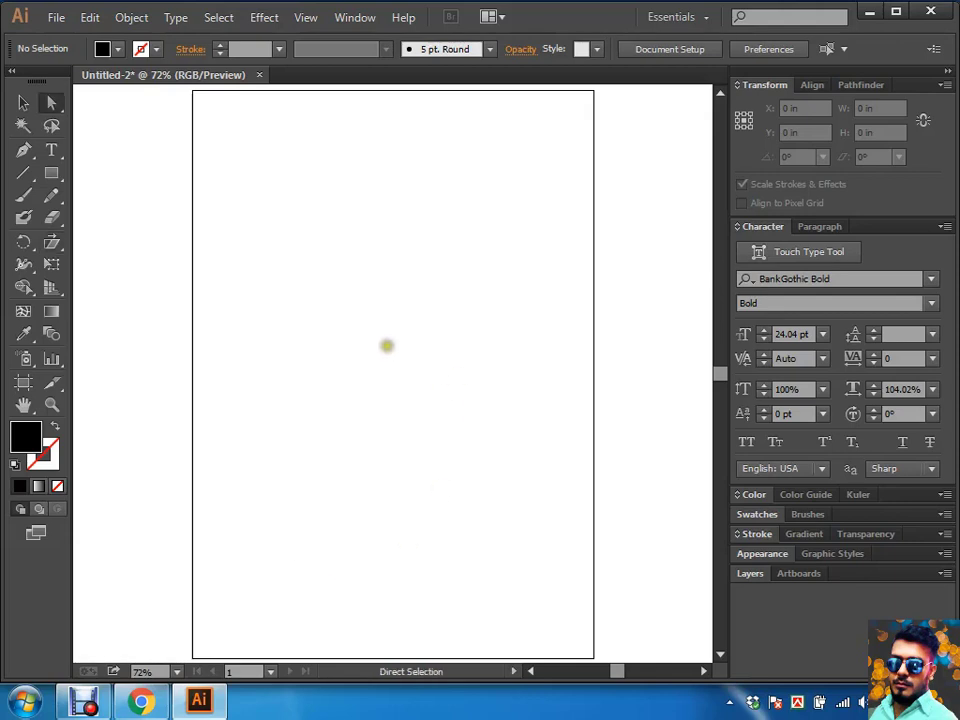
{"action": "left_click", "coordinate": [377, 332]}
{"action": "mouse_move", "coordinate": [141, 701]}
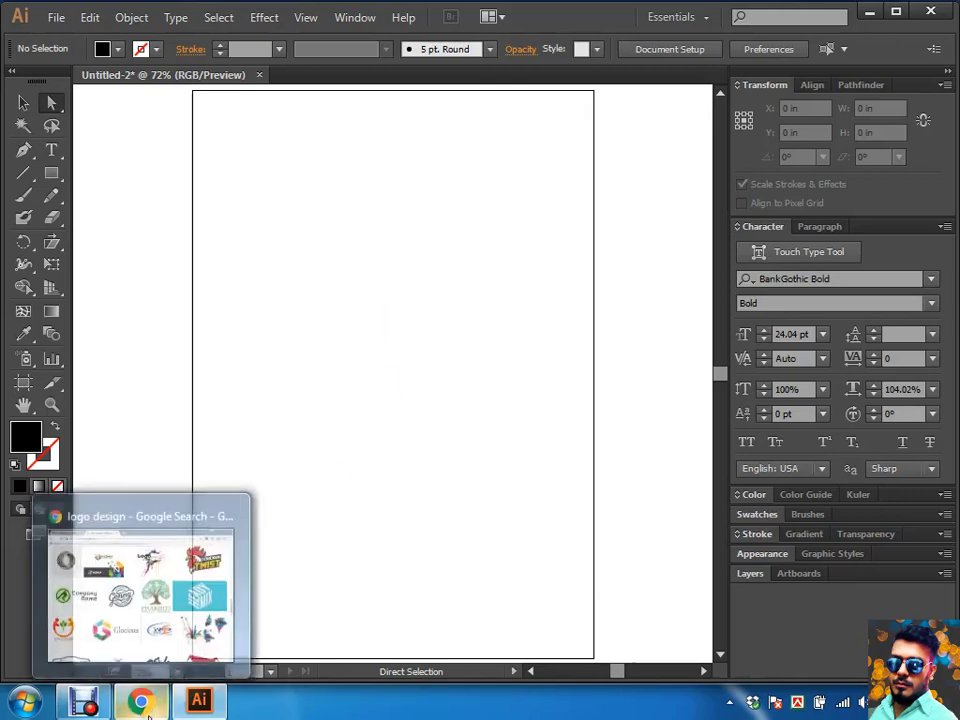
{"action": "left_click", "coordinate": [140, 580]}
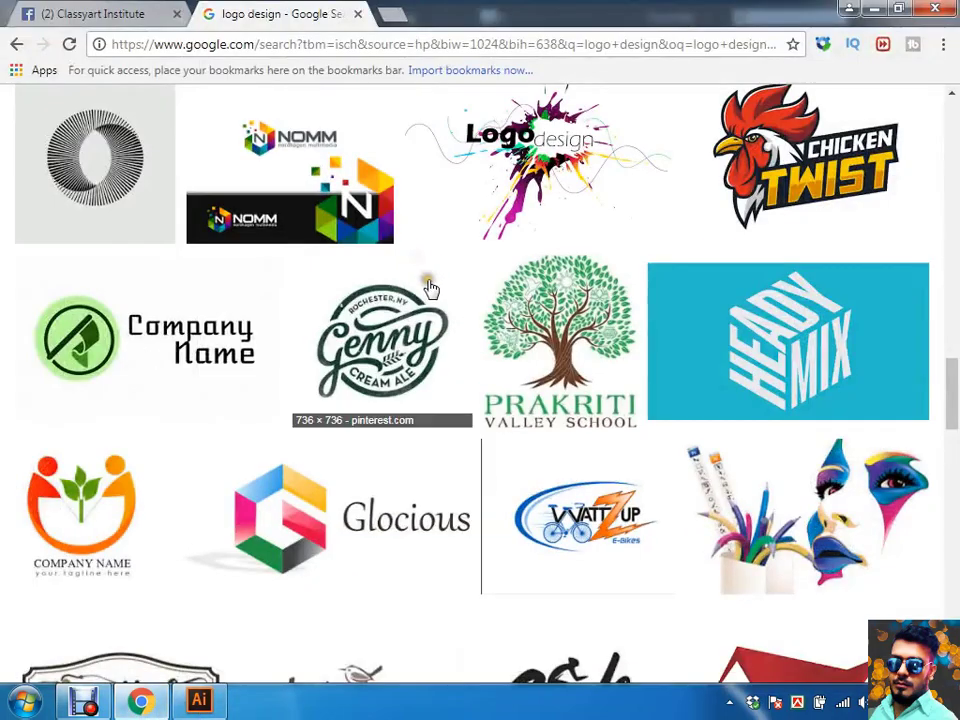
{"action": "left_click", "coordinate": [870, 10]}
Step: Draw a small rectangle and duplicate it into four overlapping copies
{"action": "key", "text": "m"}
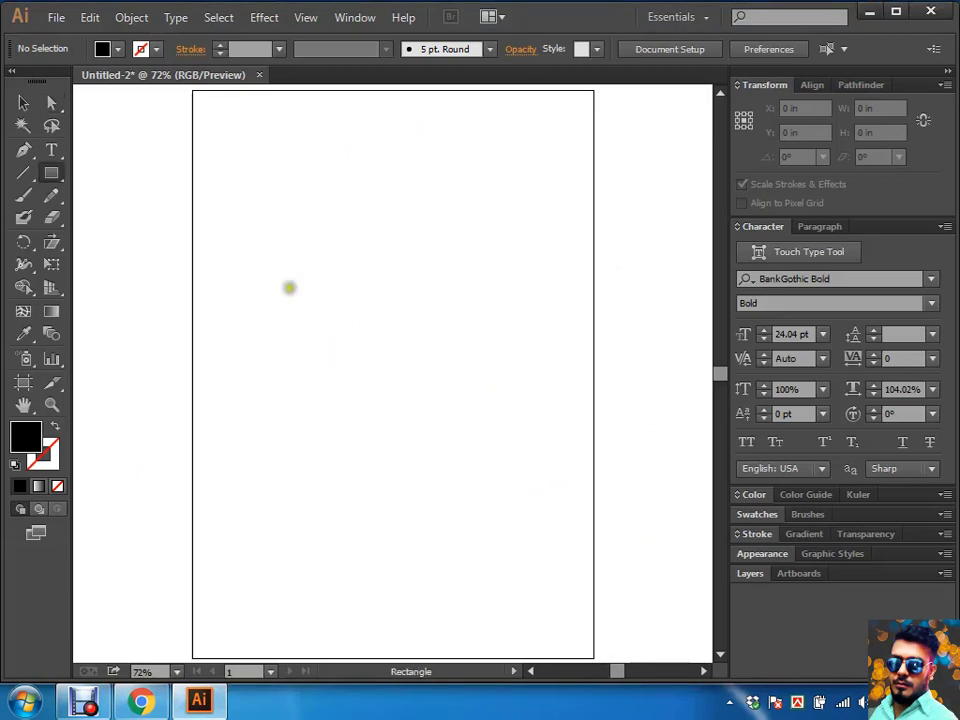
{"action": "left_click_drag", "start_coordinate": [250, 166], "coordinate": [392, 287]}
{"action": "mouse_move", "coordinate": [345, 245]}
{"action": "left_mouse_down", "text": "alt"}
{"action": "mouse_move", "coordinate": [415, 343]}
{"action": "mouse_move", "coordinate": [268, 315]}
{"action": "mouse_move", "coordinate": [316, 440]}
{"action": "left_mouse_up", "text": "alt"}
Step: Colour the rectangles red, green, blue and pink (FF0083) using the RGB sliders
{"action": "left_click", "coordinate": [351, 221]}
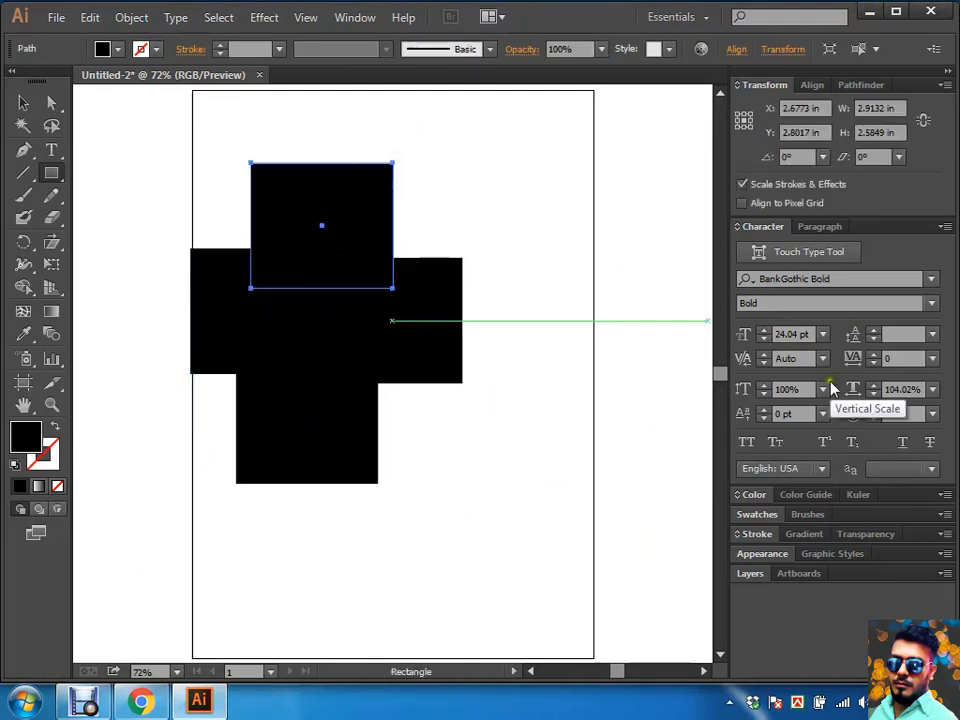
{"action": "left_click", "coordinate": [741, 497]}
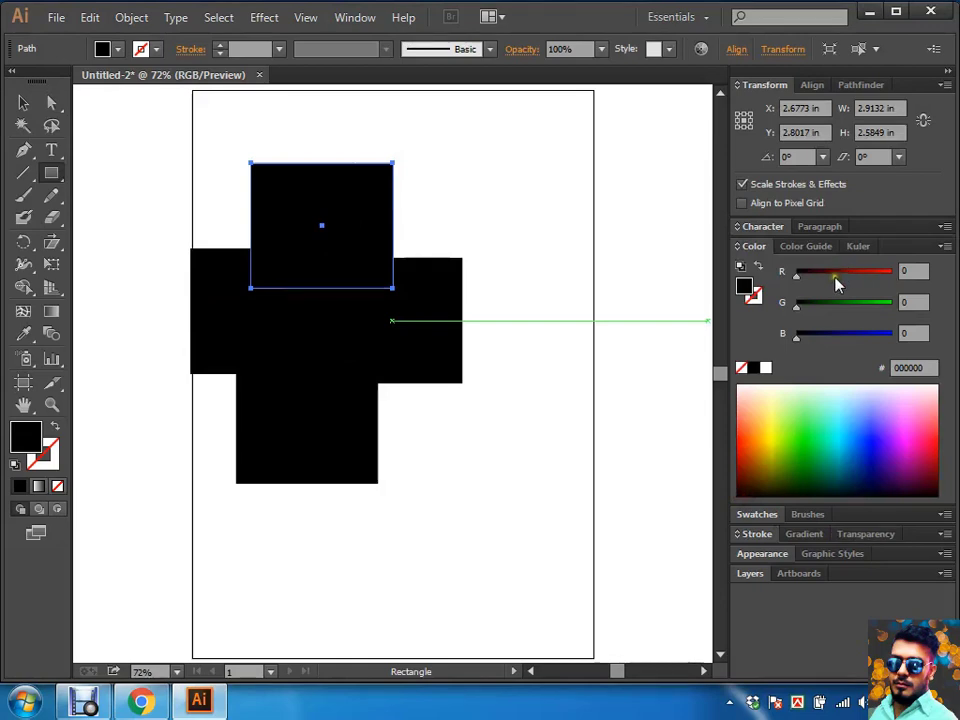
{"action": "left_click_drag", "start_coordinate": [836, 274], "coordinate": [892, 274]}
{"action": "left_click", "coordinate": [424, 329]}
{"action": "left_click_drag", "start_coordinate": [797, 303], "coordinate": [892, 303]}
{"action": "left_click", "coordinate": [196, 300]}
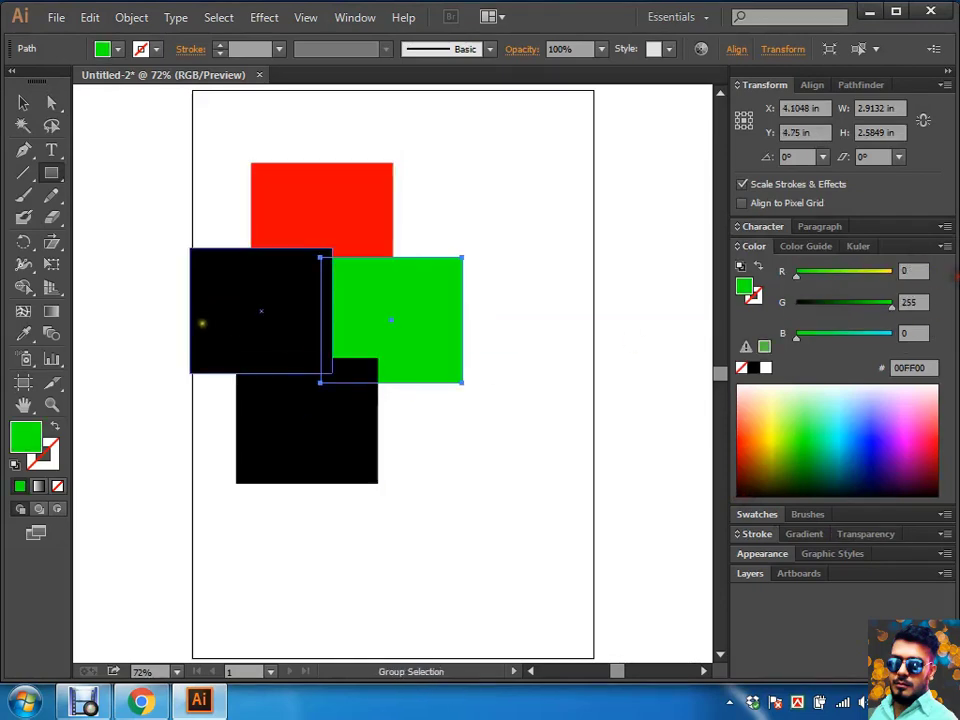
{"action": "left_click_drag", "start_coordinate": [797, 334], "coordinate": [892, 334]}
{"action": "left_click", "coordinate": [306, 420]}
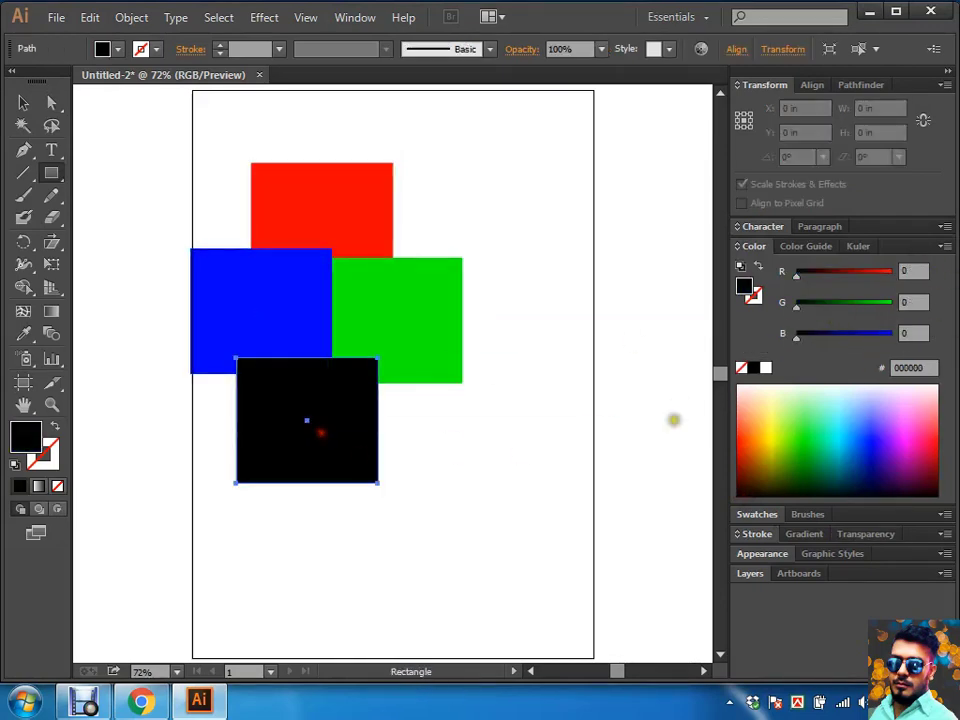
{"action": "left_click_drag", "start_coordinate": [853, 275], "coordinate": [892, 274]}
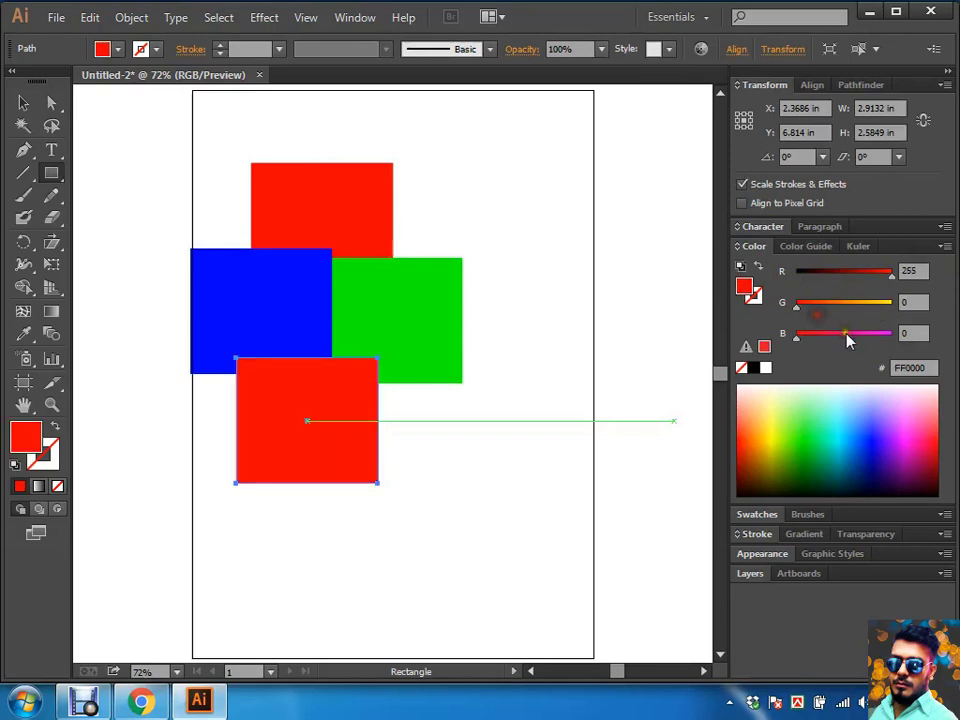
{"action": "left_click", "coordinate": [846, 335]}
{"action": "left_click", "coordinate": [441, 510]}
Step: Reposition the pink, red and blue rectangles into one tight overlapping cluster
{"action": "key", "text": "a"}
{"action": "left_click_drag", "start_coordinate": [108, 119], "coordinate": [383, 392]}
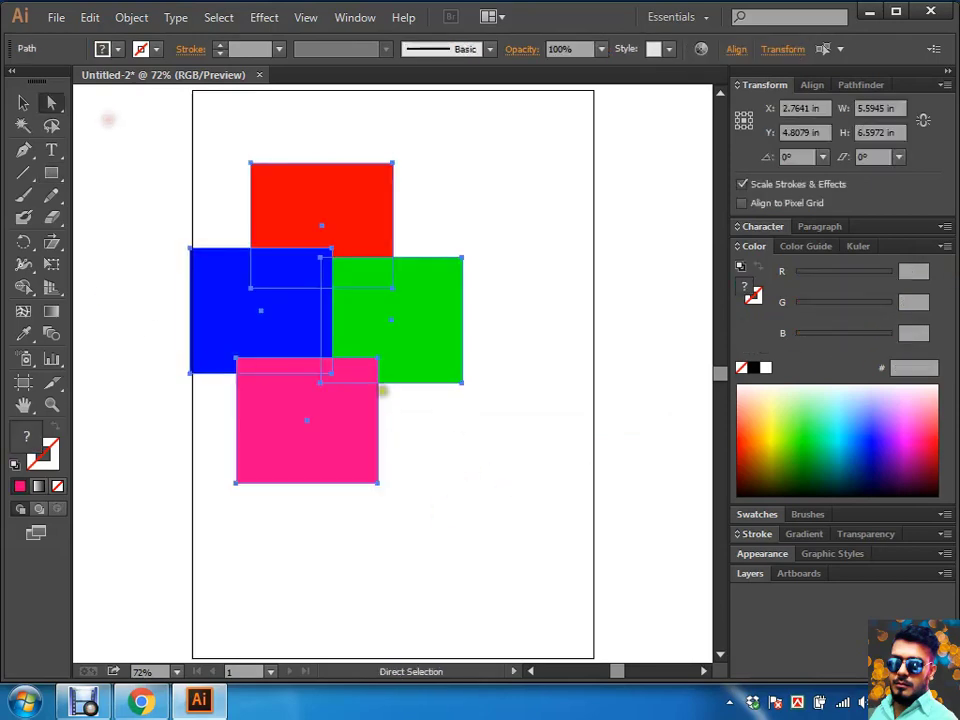
{"action": "left_click", "coordinate": [607, 422]}
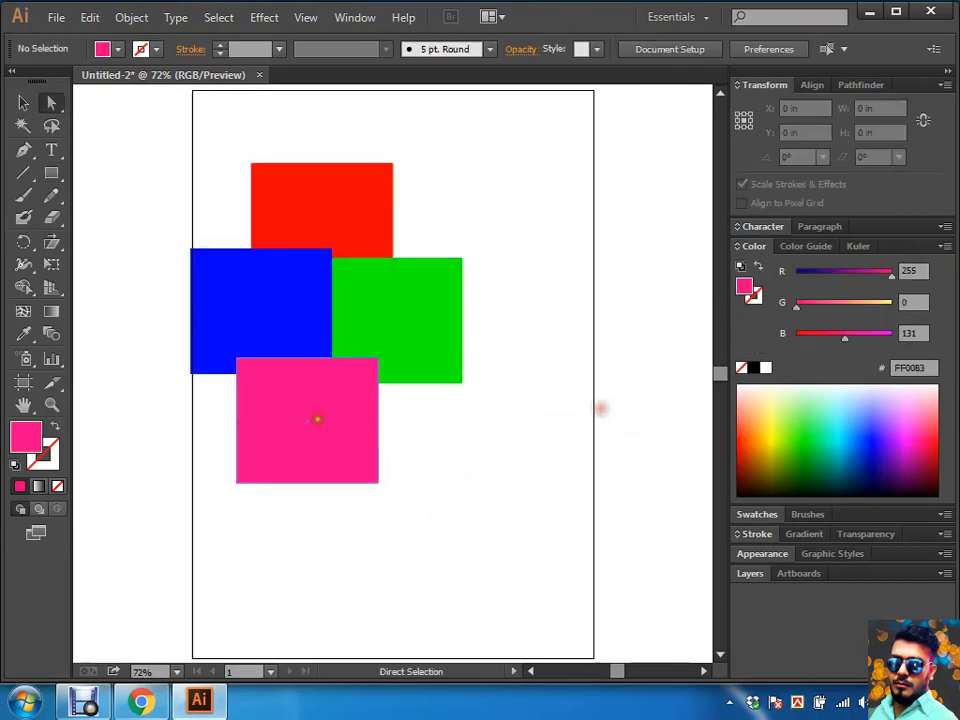
{"action": "left_click_drag", "start_coordinate": [317, 418], "coordinate": [321, 372]}
{"action": "mouse_move", "coordinate": [342, 212]}
{"action": "left_mouse_down"}
{"action": "mouse_move", "coordinate": [342, 226]}
{"action": "mouse_move", "coordinate": [425, 317]}
{"action": "left_mouse_up"}
{"action": "left_click", "coordinate": [452, 195]}
{"action": "left_click", "coordinate": [425, 317]}
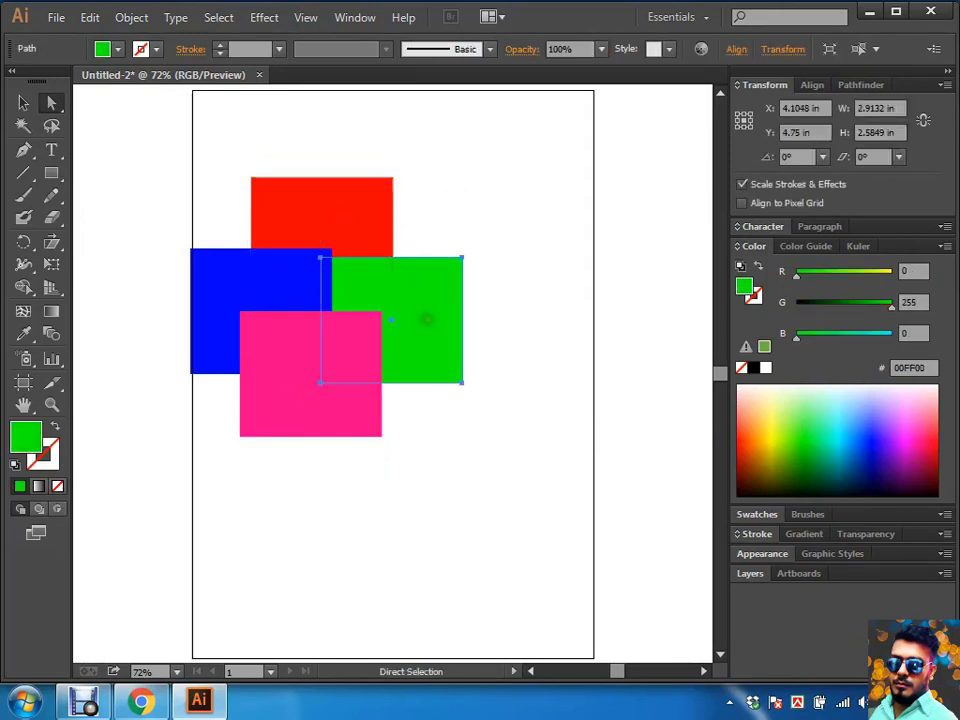
{"action": "left_click", "coordinate": [516, 229]}
{"action": "key", "text": "ctrl+1"}
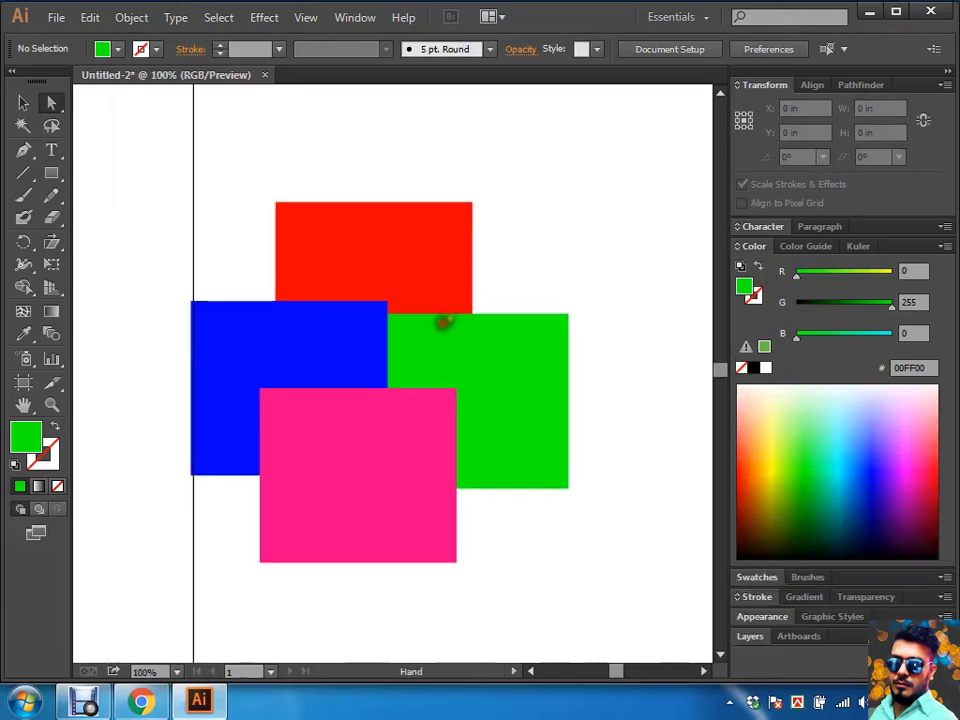
{"action": "left_click_drag", "start_coordinate": [283, 364], "coordinate": [253, 362]}
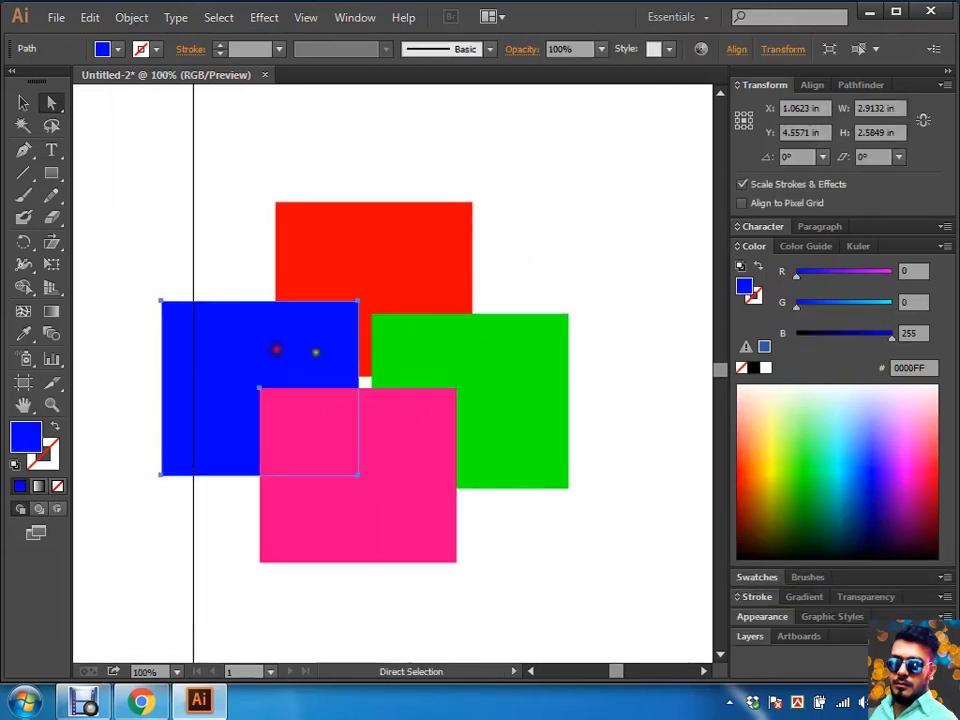
{"action": "left_click_drag", "start_coordinate": [401, 267], "coordinate": [399, 283]}
{"action": "left_click", "coordinate": [531, 216]}
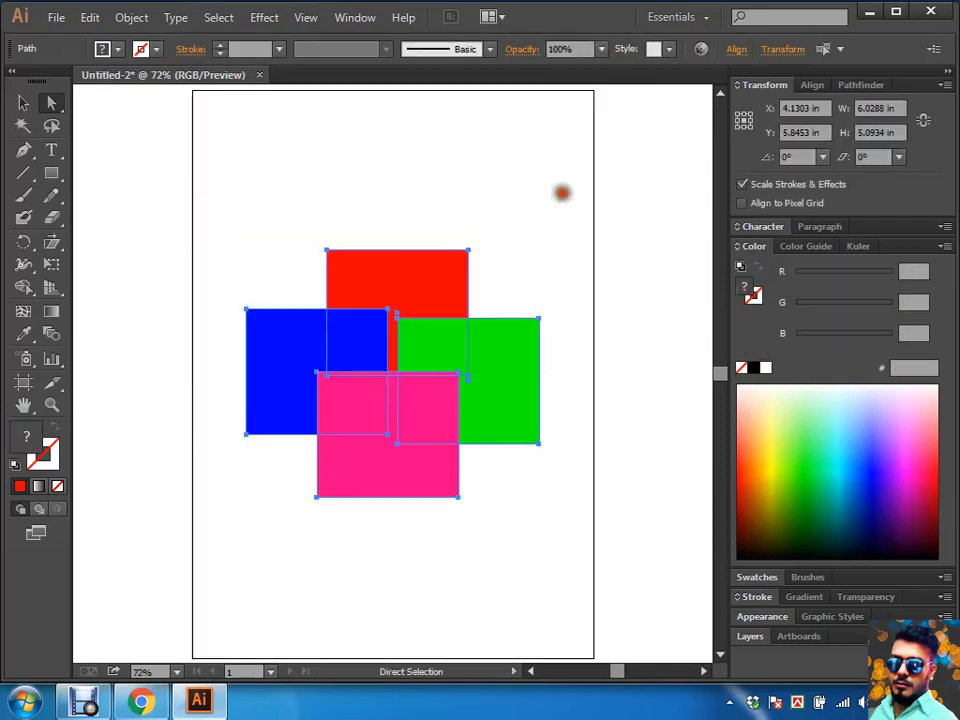
Step: Draw a circle over the centre of the four coloured squares
{"action": "left_click_drag", "start_coordinate": [51, 172], "coordinate": [171, 223]}
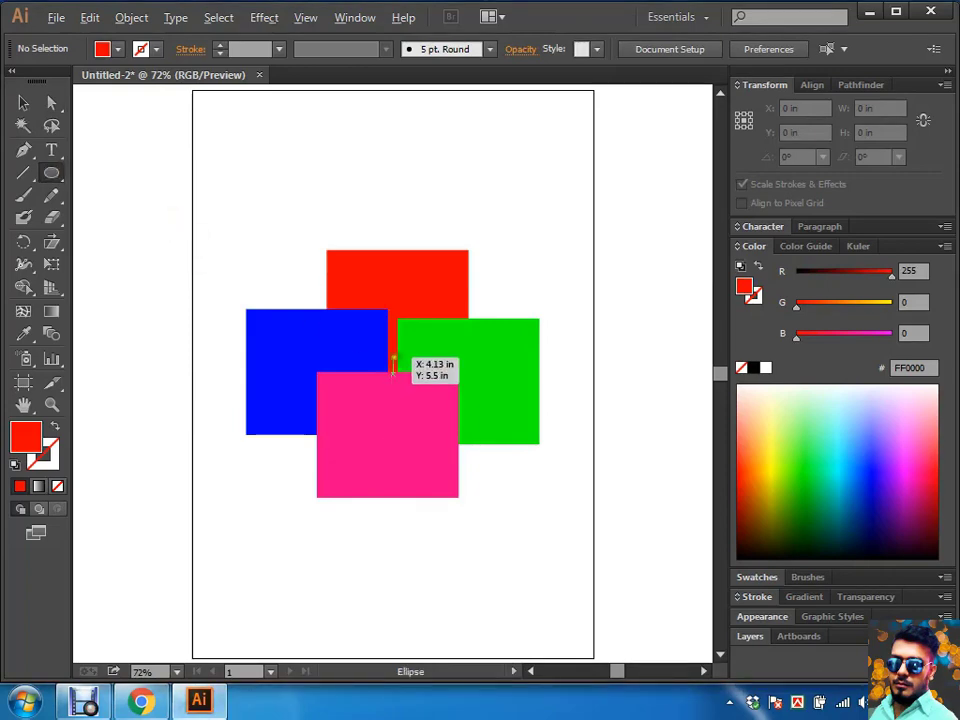
{"action": "left_click_drag", "start_coordinate": [392, 357], "coordinate": [403, 431]}
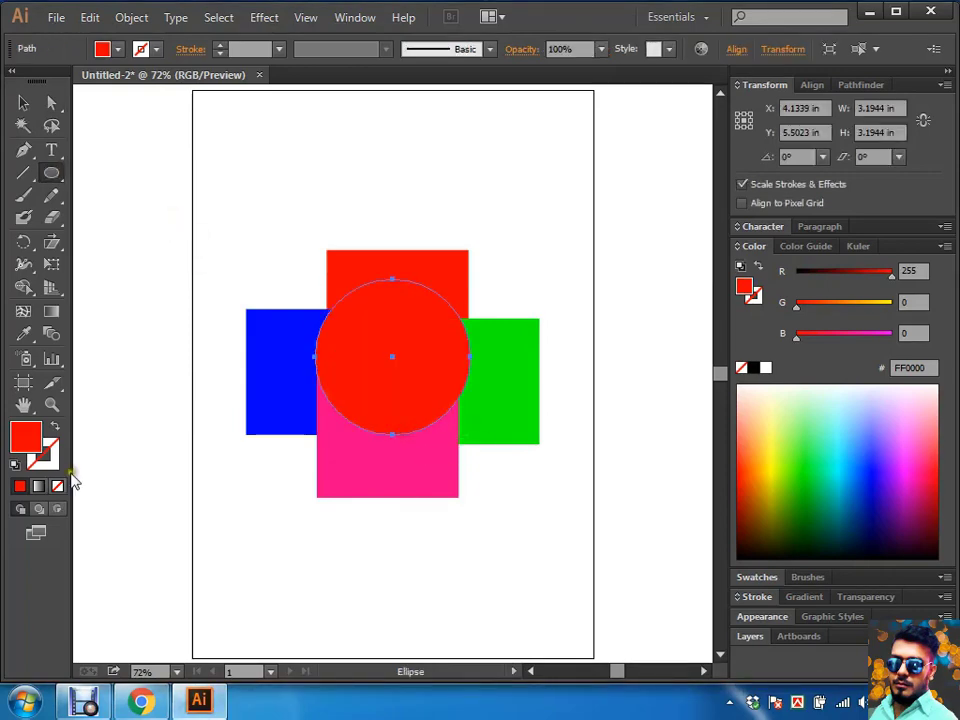
{"action": "left_click", "coordinate": [55, 427]}
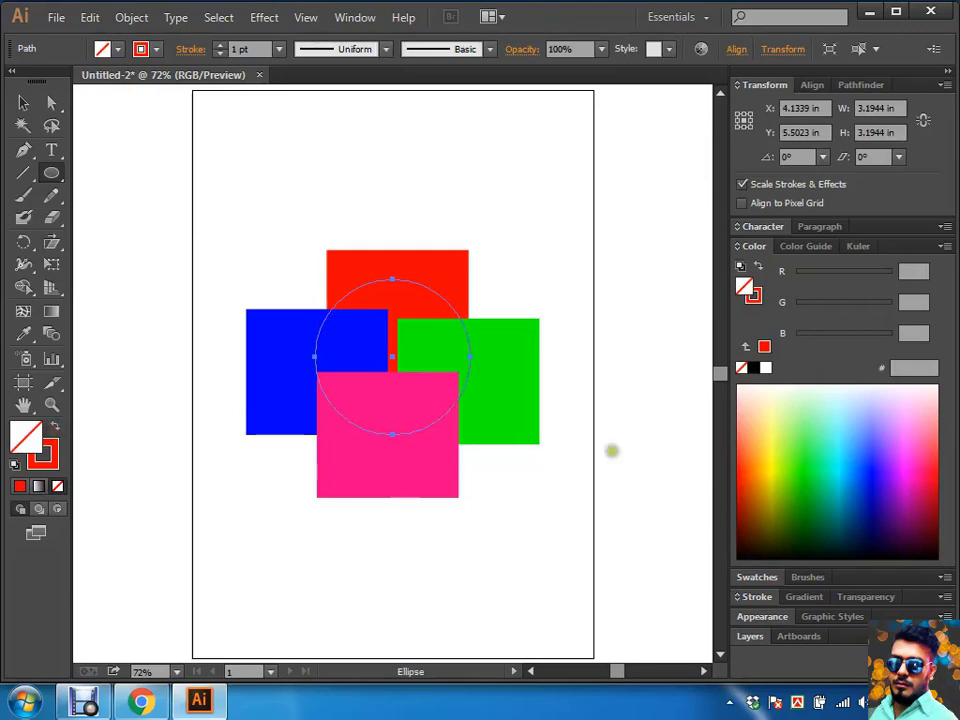
{"action": "left_click", "coordinate": [755, 299]}
{"action": "key", "text": "a"}
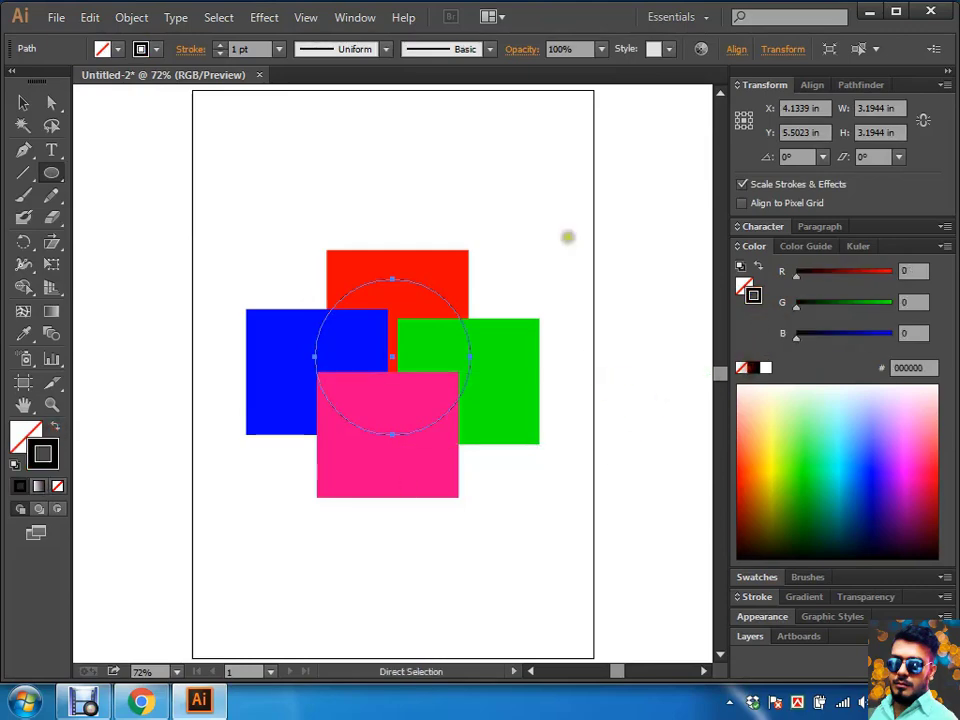
{"action": "left_click", "coordinate": [572, 216]}
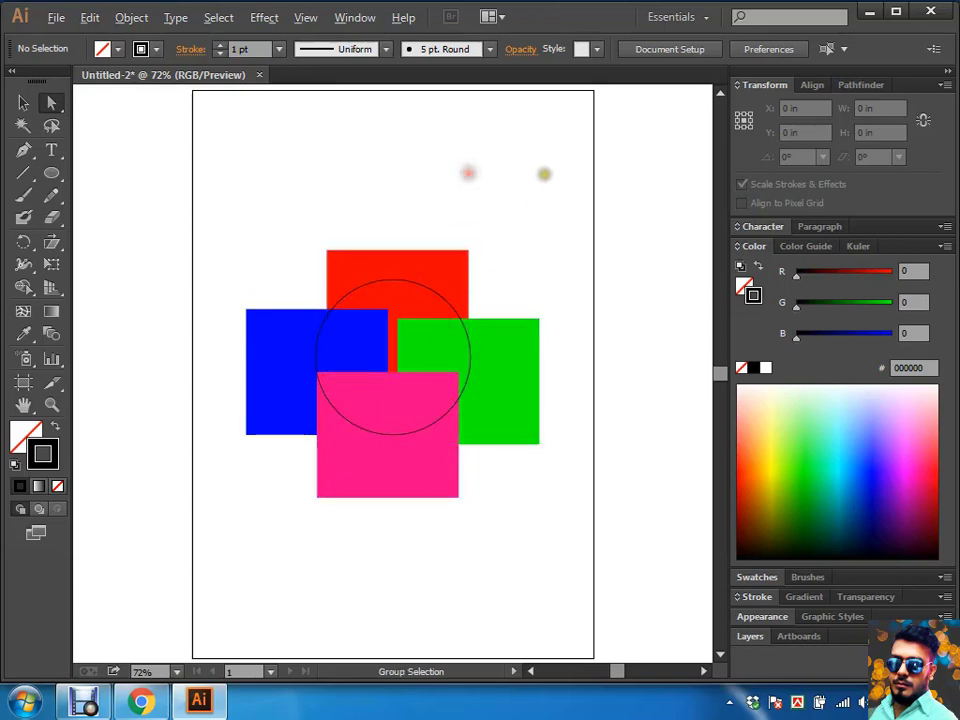
Step: Set the circle's stroke to None and marquee-select it with all four squares
{"action": "left_click_drag", "start_coordinate": [544, 171], "coordinate": [250, 493]}
{"action": "left_click", "coordinate": [500, 515]}
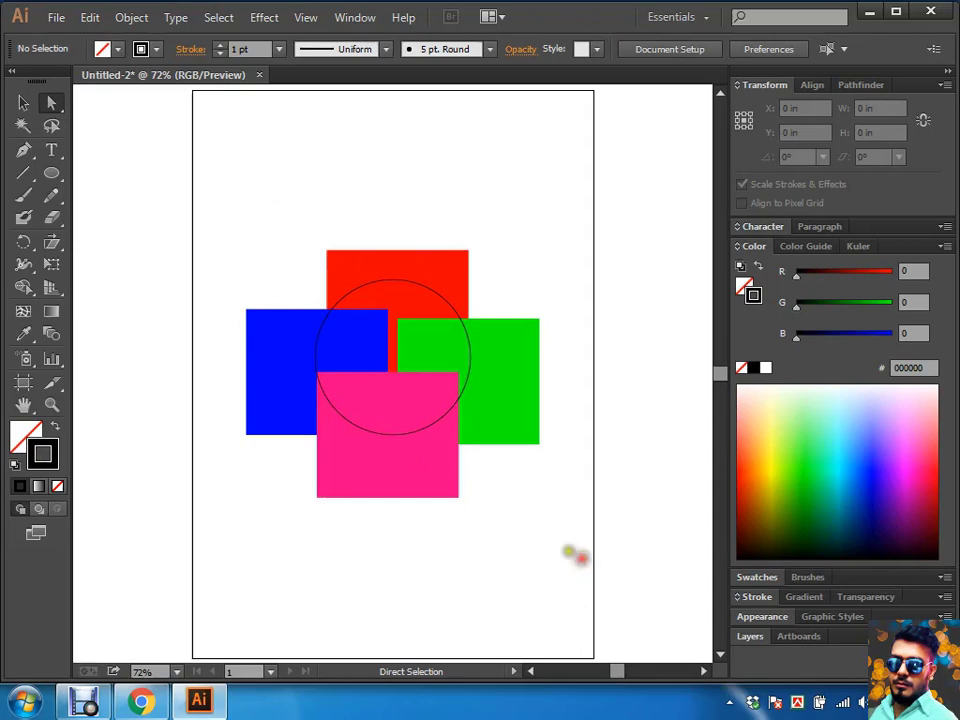
{"action": "left_click", "coordinate": [436, 418]}
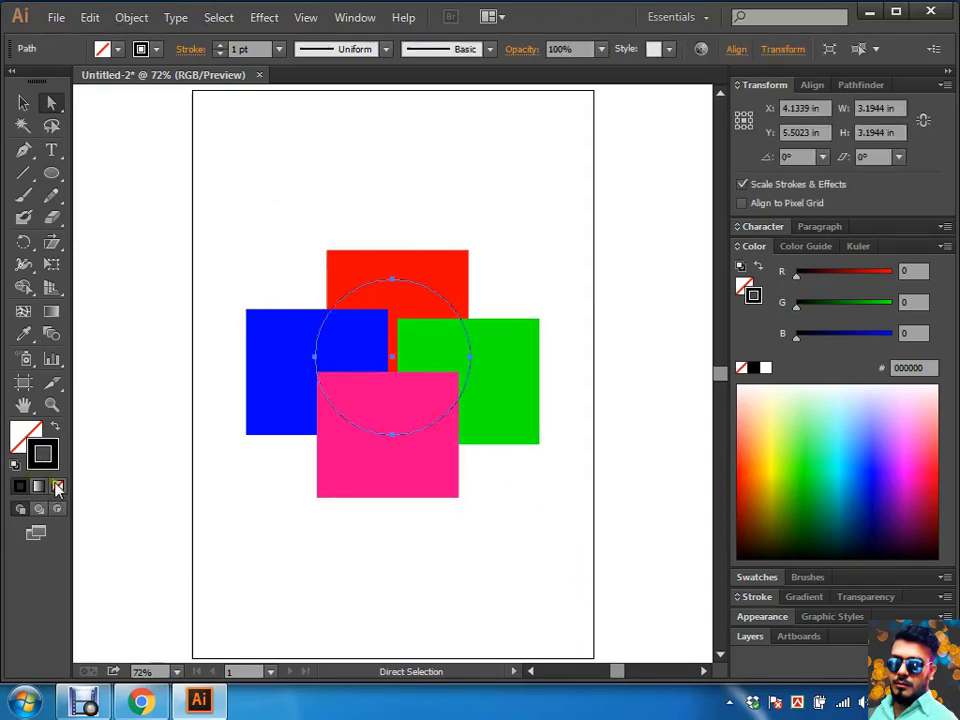
{"action": "left_click", "coordinate": [57, 487]}
{"action": "mouse_move", "coordinate": [253, 189]}
{"action": "left_mouse_down"}
{"action": "mouse_move", "coordinate": [386, 388]}
{"action": "mouse_move", "coordinate": [598, 559]}
{"action": "left_mouse_up"}
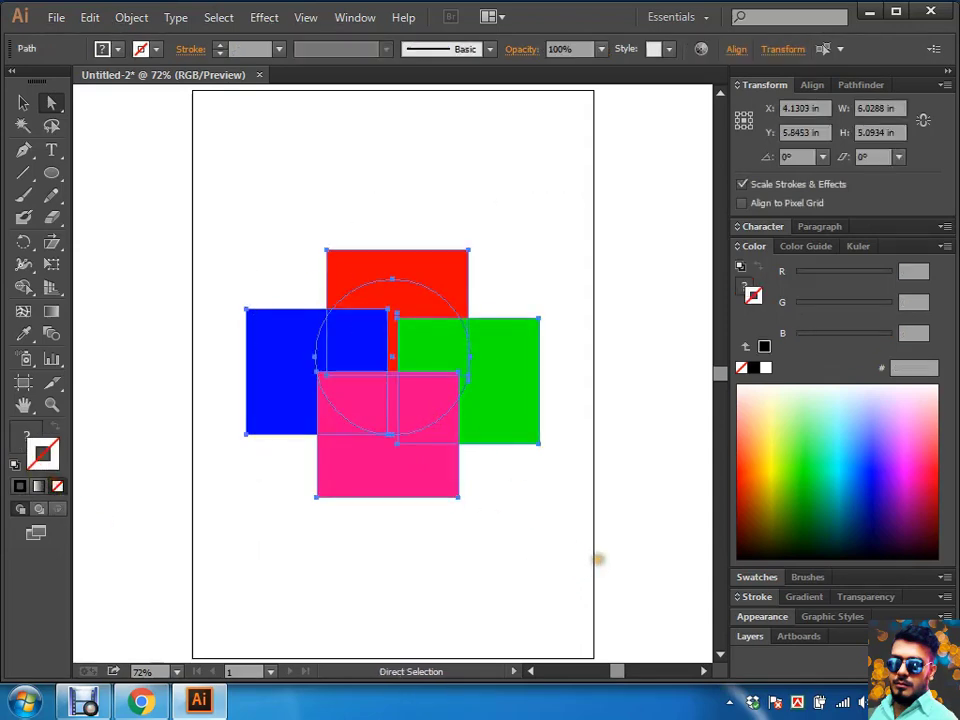
Step: Make a clipping mask so the four squares are clipped inside the circle
{"action": "key", "text": "v"}
{"action": "key", "text": "ctrl+7"}
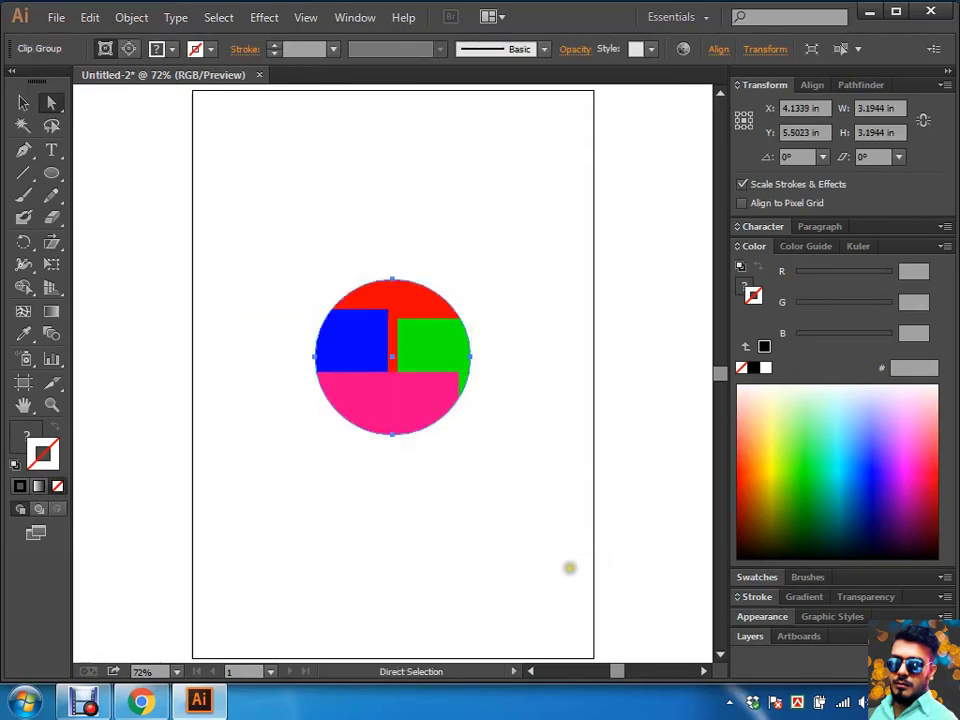
{"action": "left_click", "coordinate": [531, 476]}
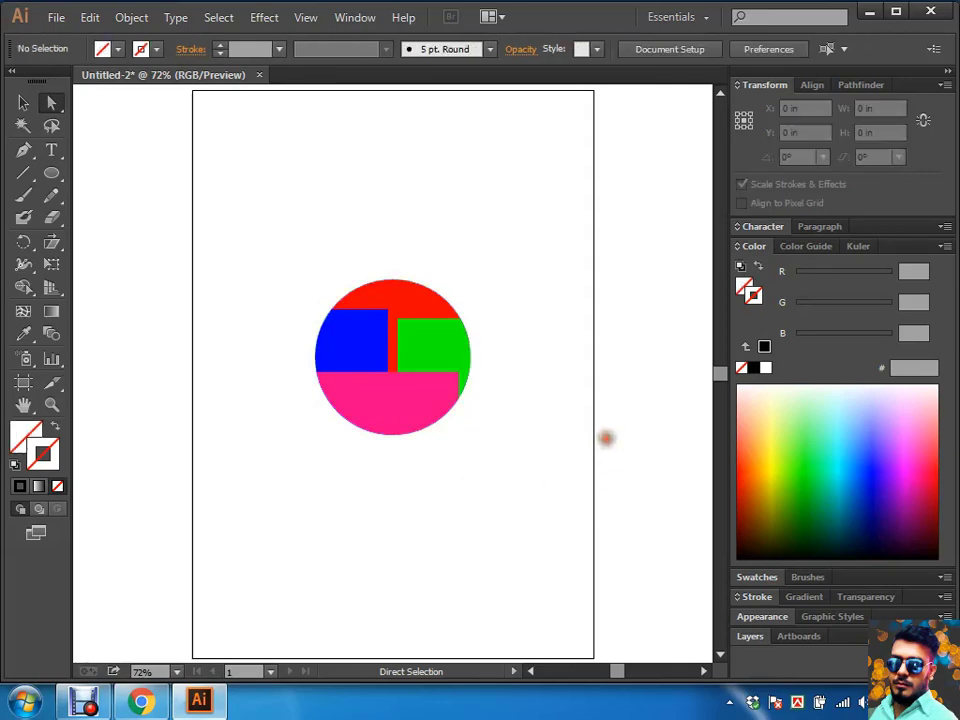
Step: Try moving the green square within the mask, undoing each move
{"action": "key", "text": "alt"}
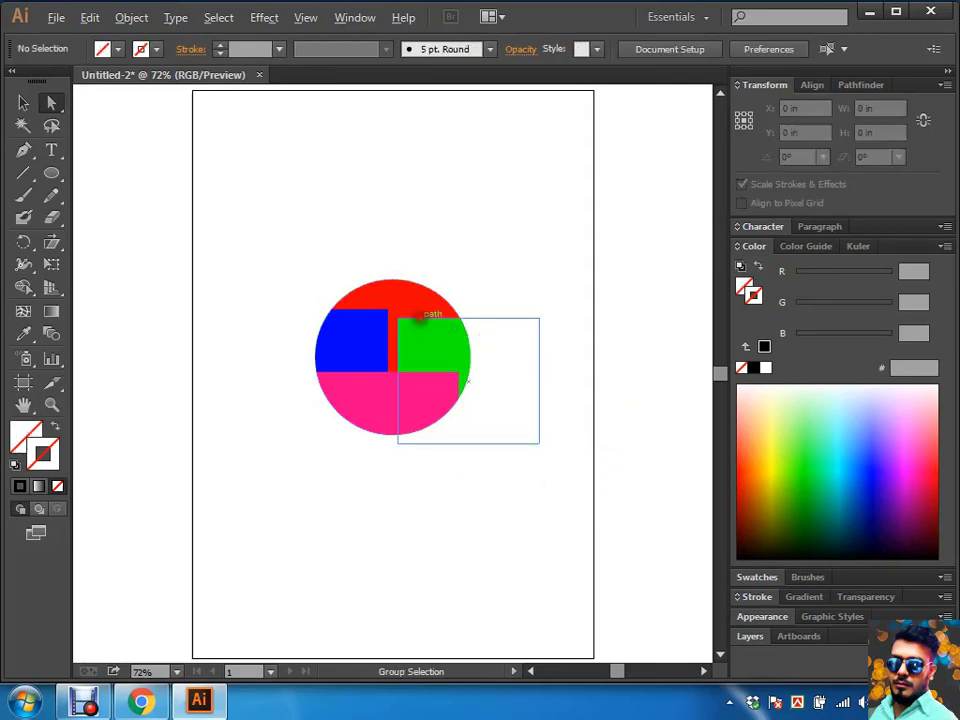
{"action": "left_click_drag", "start_coordinate": [425, 316], "coordinate": [604, 261]}
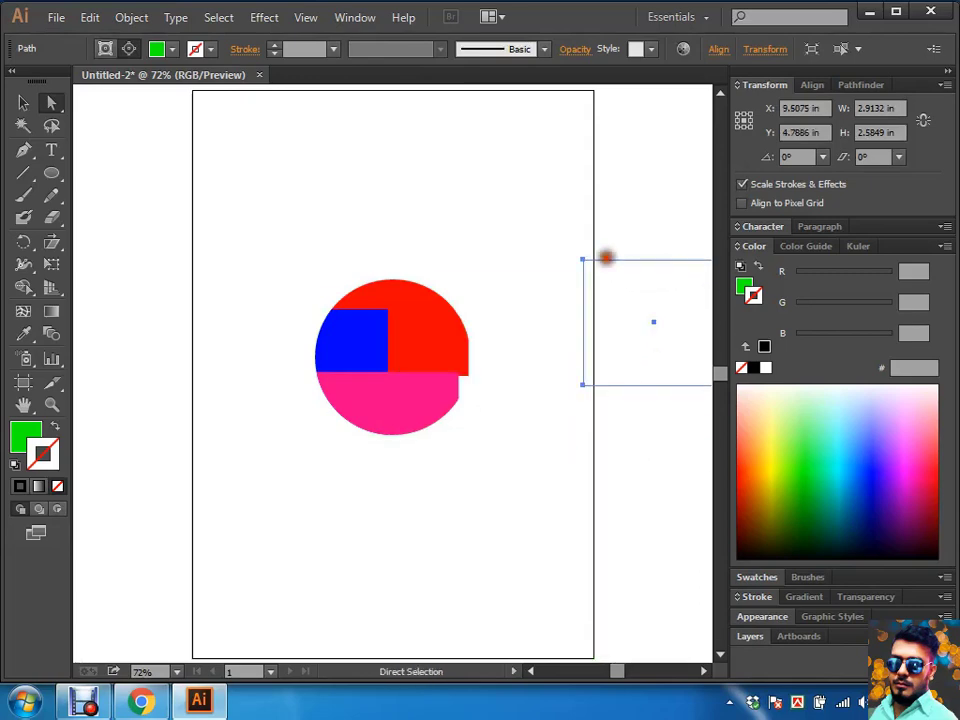
{"action": "left_click", "coordinate": [622, 257]}
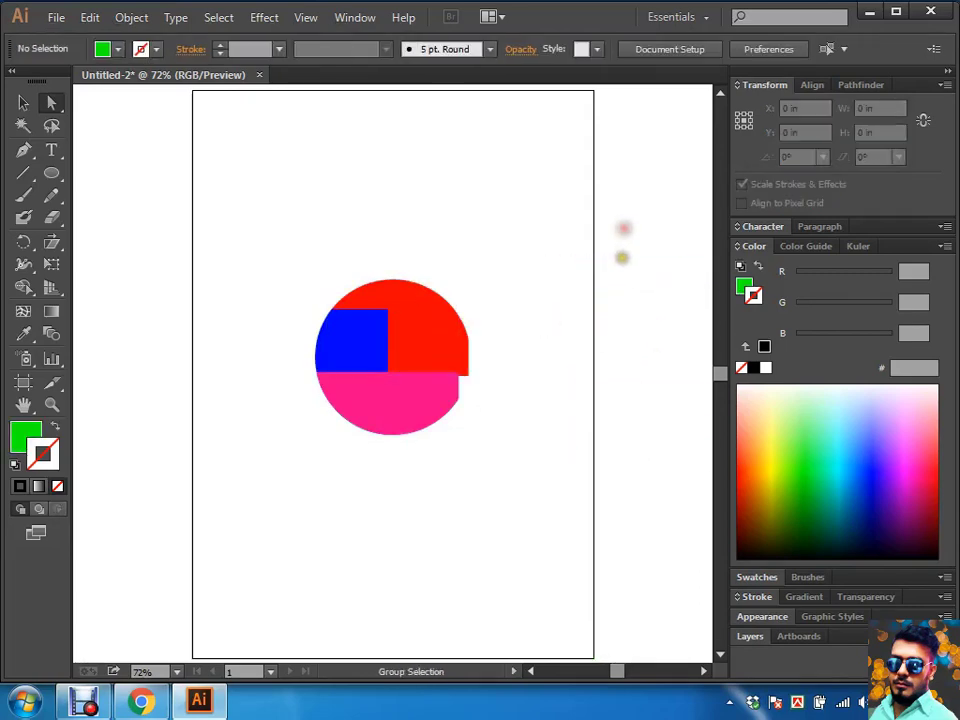
{"action": "key", "text": "ctrl+z"}
{"action": "left_click", "coordinate": [538, 298]}
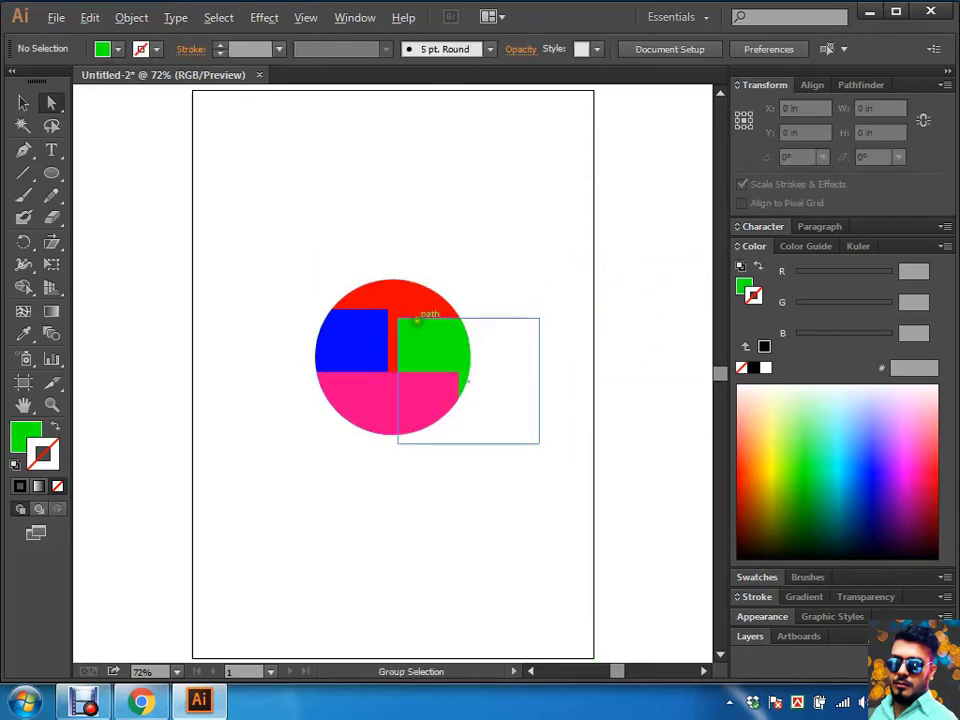
{"action": "left_click_drag", "start_coordinate": [417, 318], "coordinate": [348, 257]}
{"action": "key", "text": "ctrl+z"}
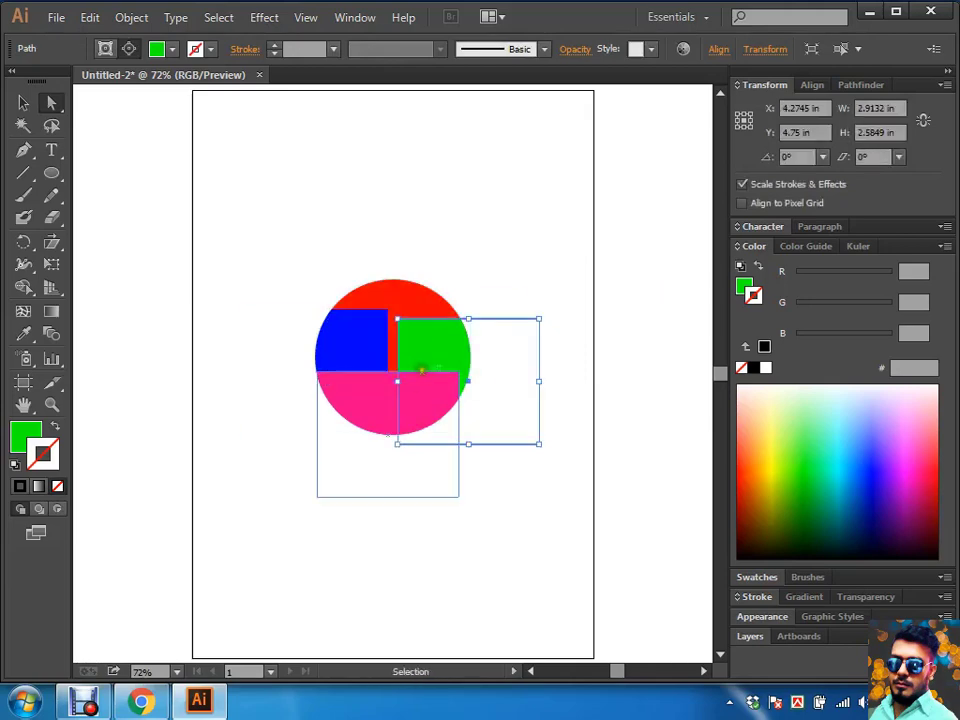
Step: Try moving the blue and red squares inside the circle, keeping the final repositioning
{"action": "left_click", "coordinate": [489, 244]}
{"action": "left_click_drag", "start_coordinate": [388, 330], "coordinate": [436, 418]}
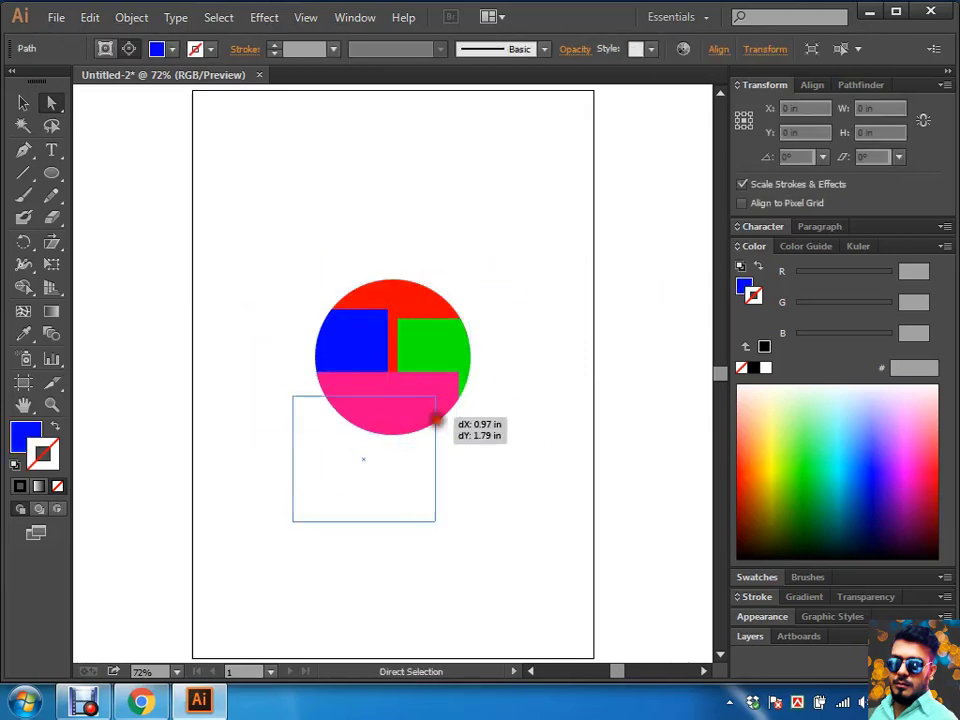
{"action": "key", "text": "ctrl+z"}
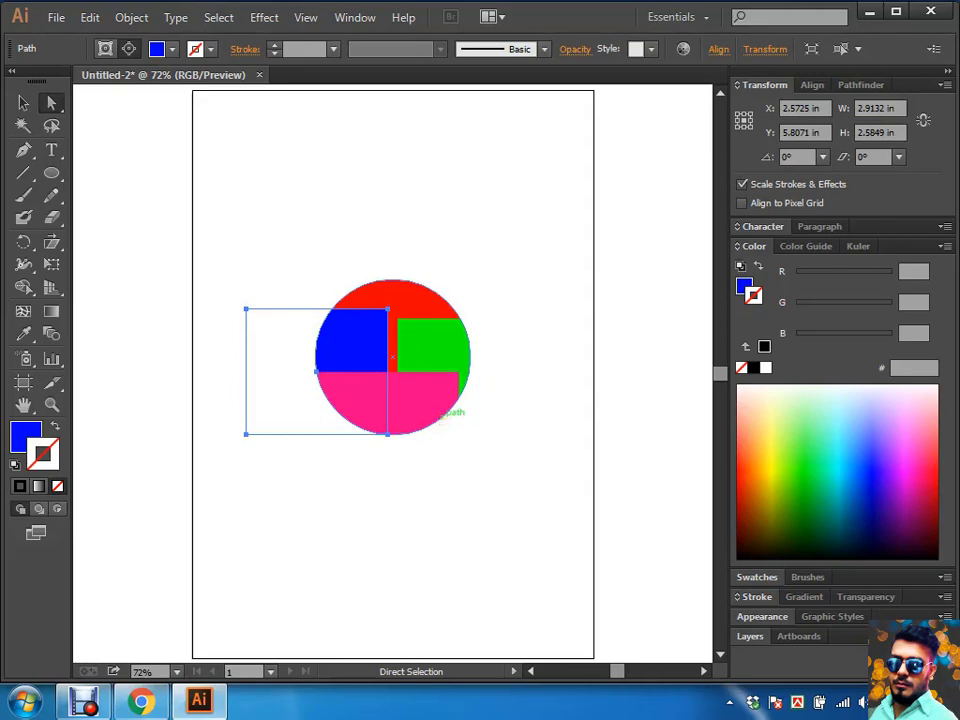
{"action": "left_click_drag", "start_coordinate": [422, 358], "coordinate": [410, 278]}
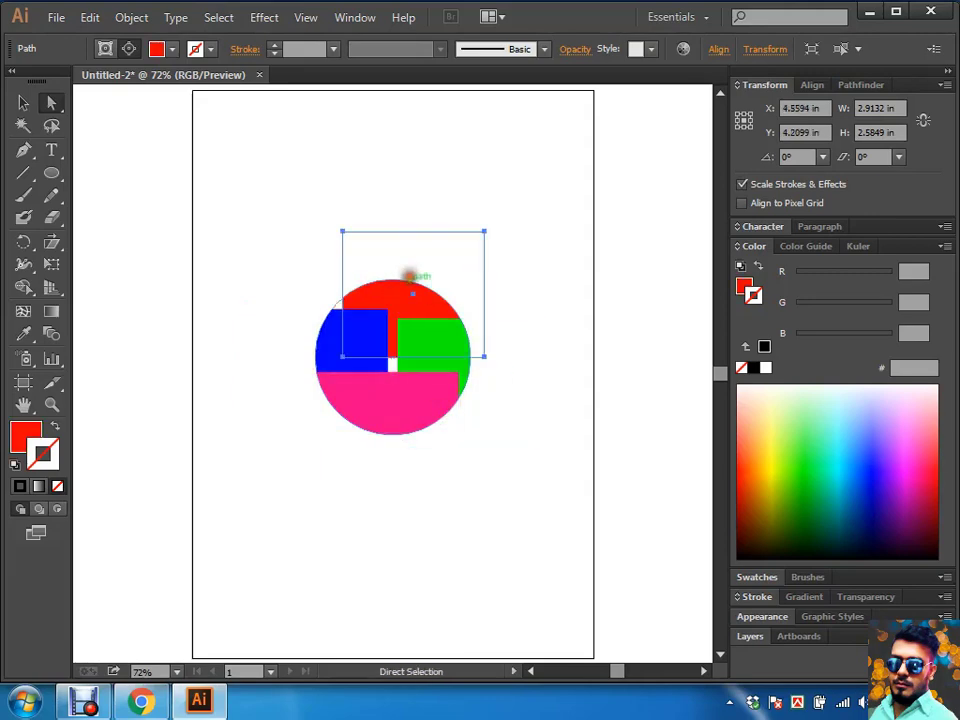
{"action": "mouse_move", "coordinate": [410, 276]}
{"action": "left_mouse_down"}
{"action": "mouse_move", "coordinate": [389, 315]}
{"action": "mouse_move", "coordinate": [313, 340]}
{"action": "left_mouse_up"}
{"action": "key", "text": "ctrl+z"}
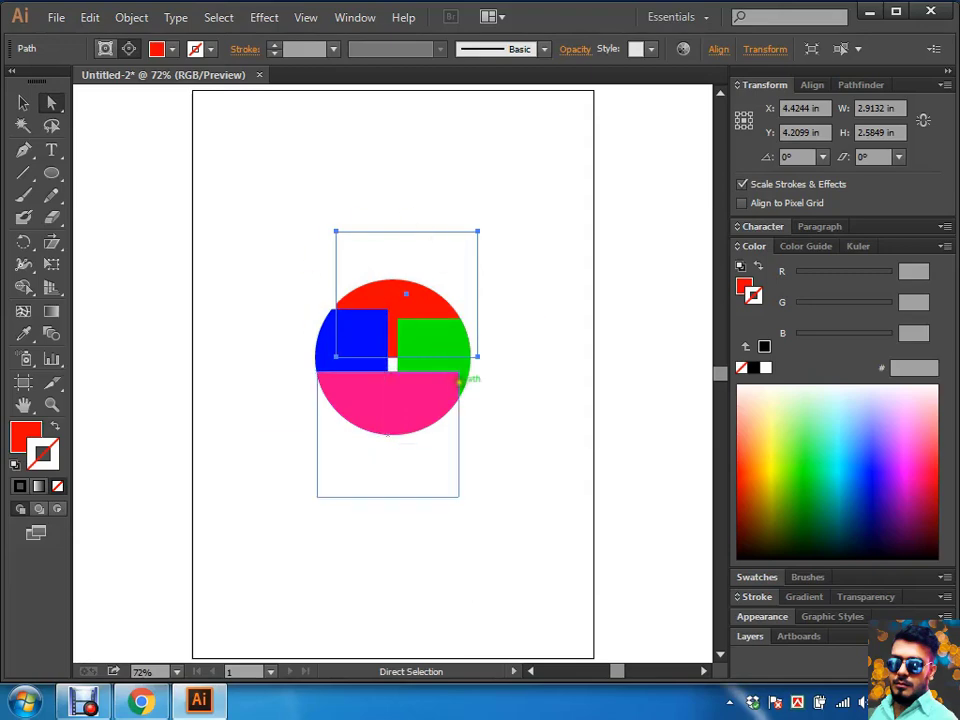
{"action": "left_click_drag", "start_coordinate": [409, 271], "coordinate": [358, 430]}
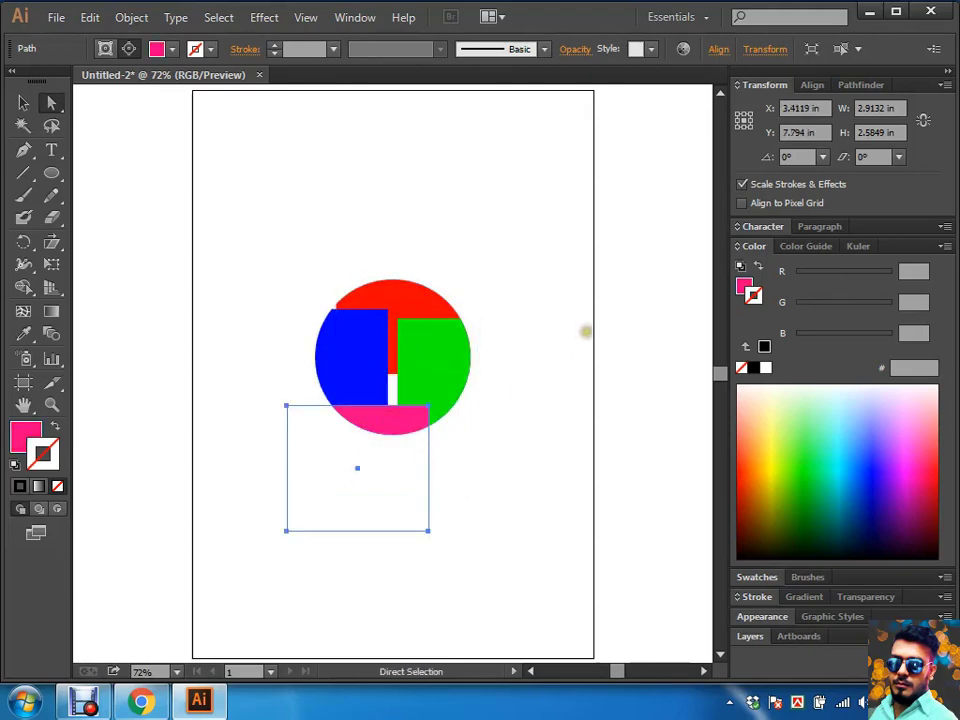
Step: Select the whole clipped circle and delete it
{"action": "left_click", "coordinate": [564, 354]}
{"action": "key", "text": "v"}
{"action": "left_click_drag", "start_coordinate": [553, 293], "coordinate": [351, 484]}
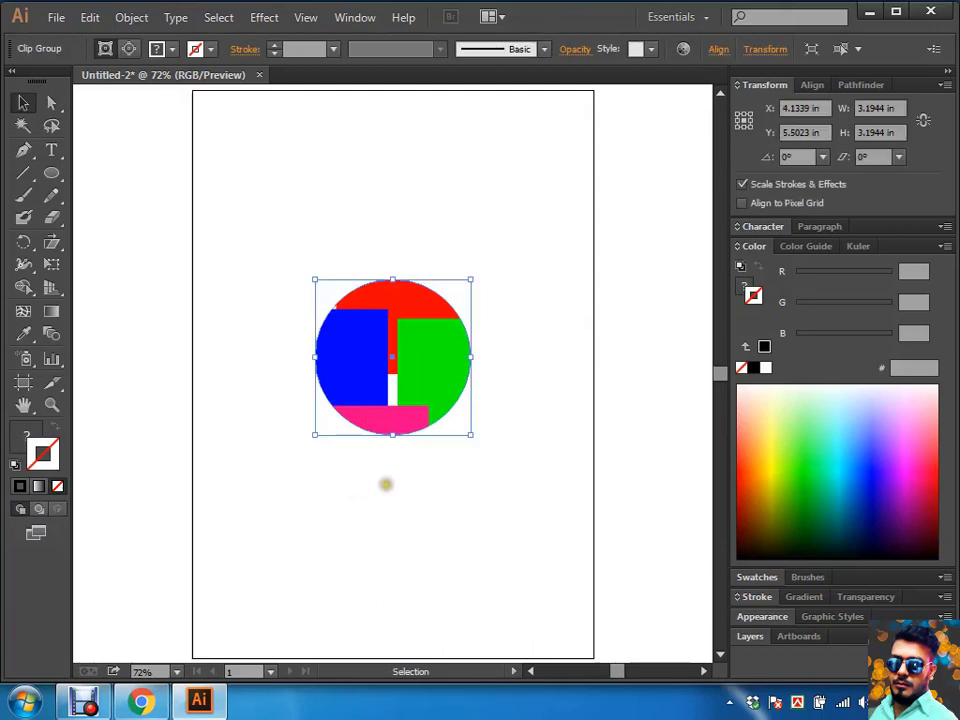
{"action": "key", "text": "Delete"}
{"action": "key", "text": "a"}
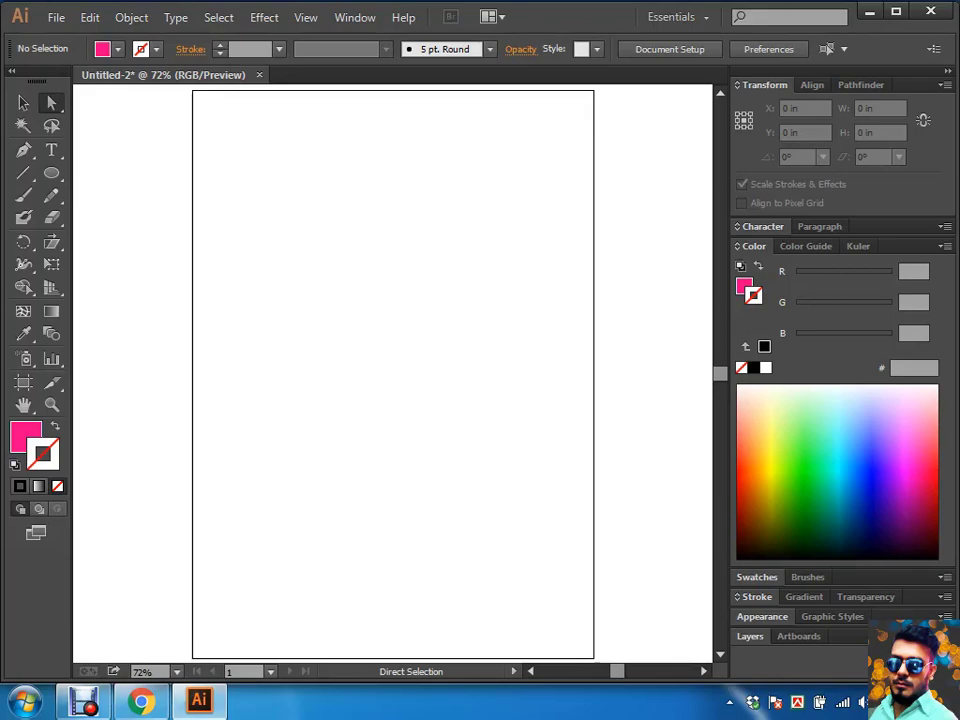
Step: Switch to the browser showing Google Images results for 'logo design'
{"action": "left_click", "coordinate": [141, 702]}
Step: Replace the Google Images query with "bangladesh flag" and run the search
{"action": "scroll", "coordinate": [256, 258], "scroll_direction": "up", "scroll_amount": 5}
{"action": "scroll", "coordinate": [255, 242], "scroll_direction": "up", "scroll_amount": 5}
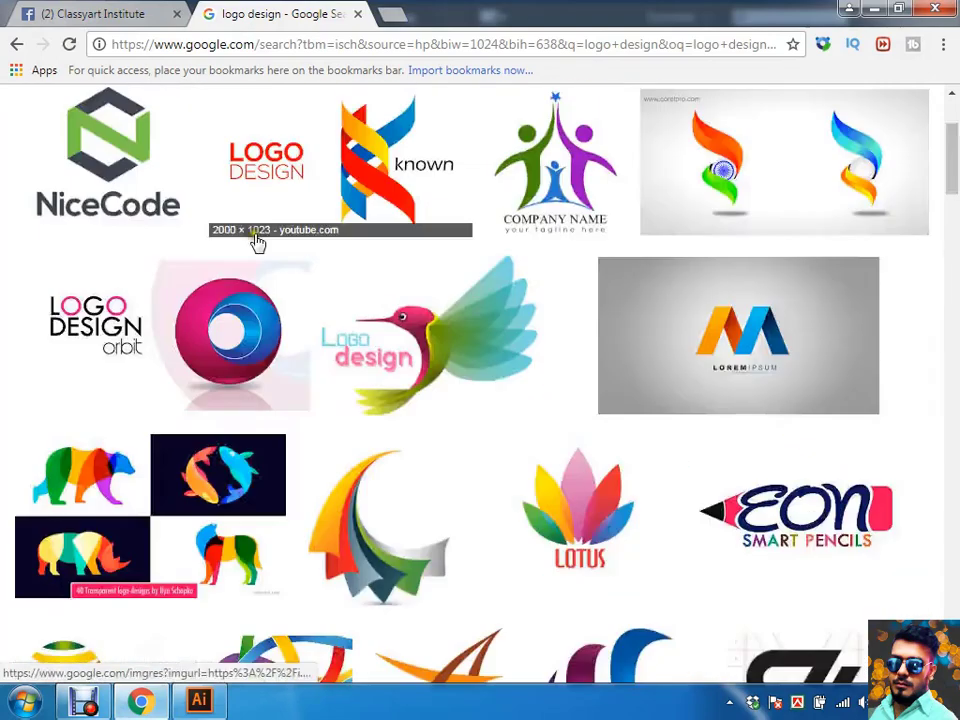
{"action": "scroll", "coordinate": [257, 240], "scroll_direction": "up", "scroll_amount": 3}
{"action": "left_click_drag", "start_coordinate": [236, 128], "coordinate": [6, 127]}
{"action": "type", "text": "ba"}
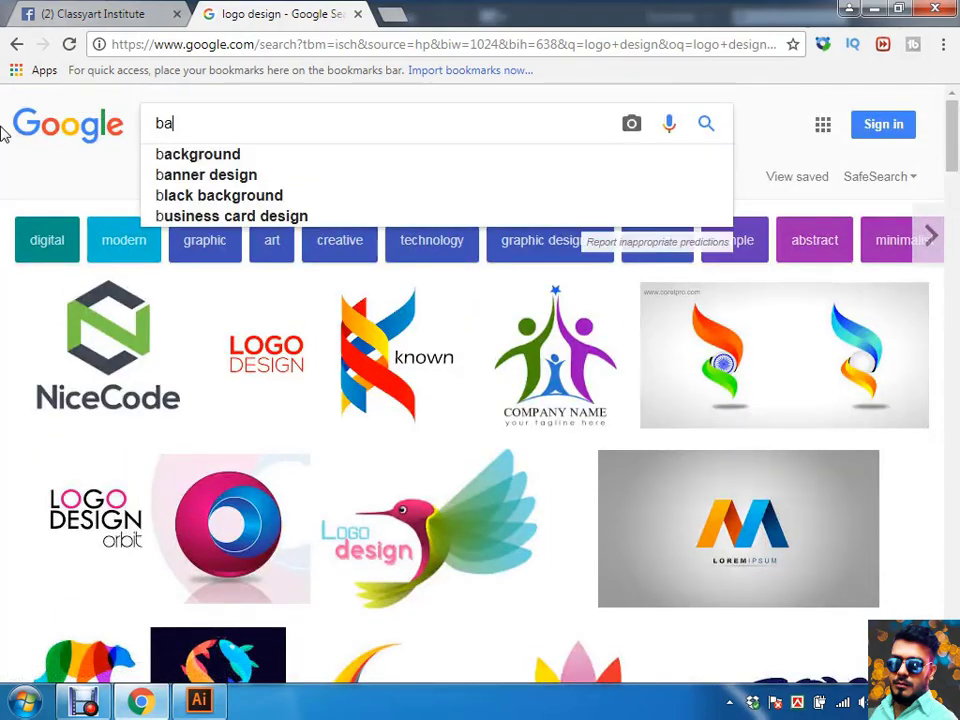
{"action": "type", "text": "ng"}
{"action": "key", "text": "BackSpace"}
{"action": "key", "text": "BackSpace"}
{"action": "type", "text": "n"}
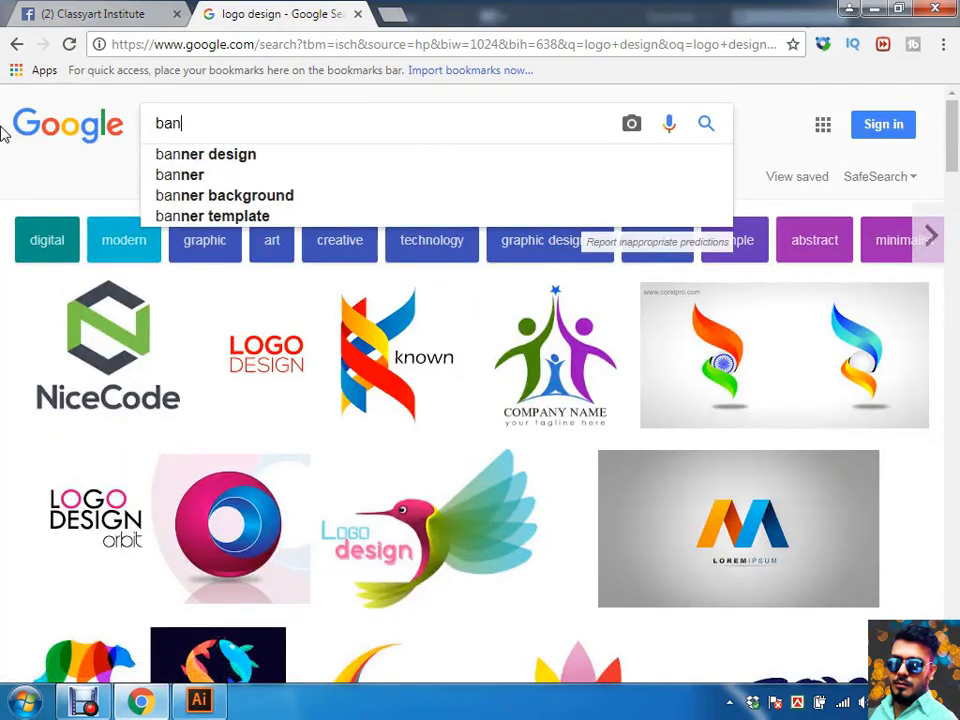
{"action": "type", "text": "glade"}
{"action": "key", "text": "Down"}
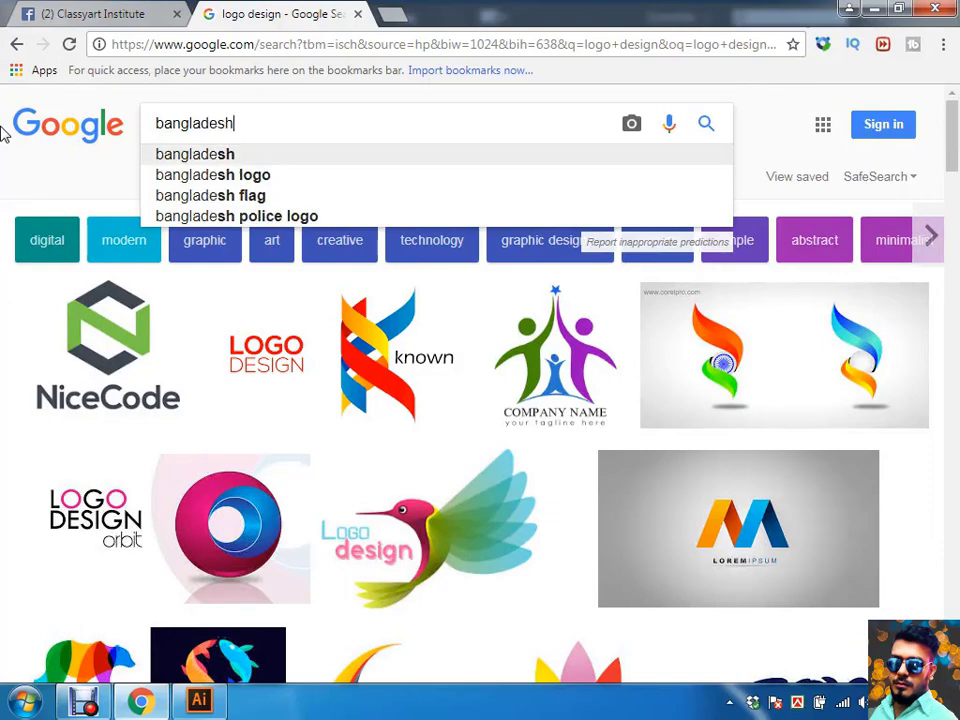
{"action": "key", "text": "Down"}
{"action": "key", "text": "Down"}
{"action": "key", "text": "Return"}
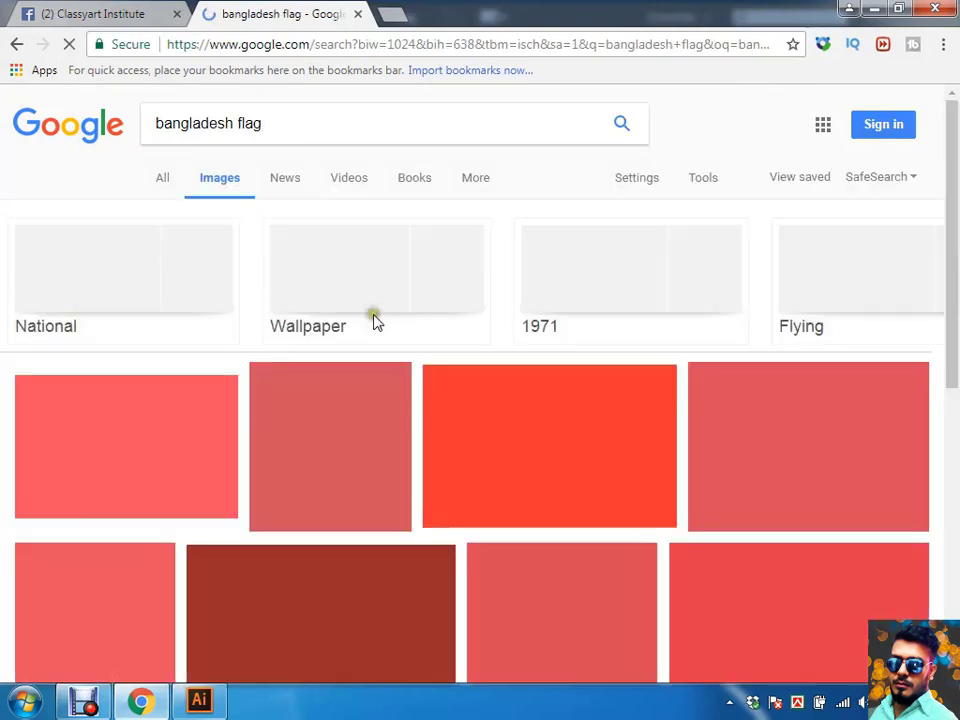
Step: Copy the silky waving Bangladesh flag image from its preview
{"action": "scroll", "coordinate": [279, 424], "scroll_direction": "down", "scroll_amount": 2}
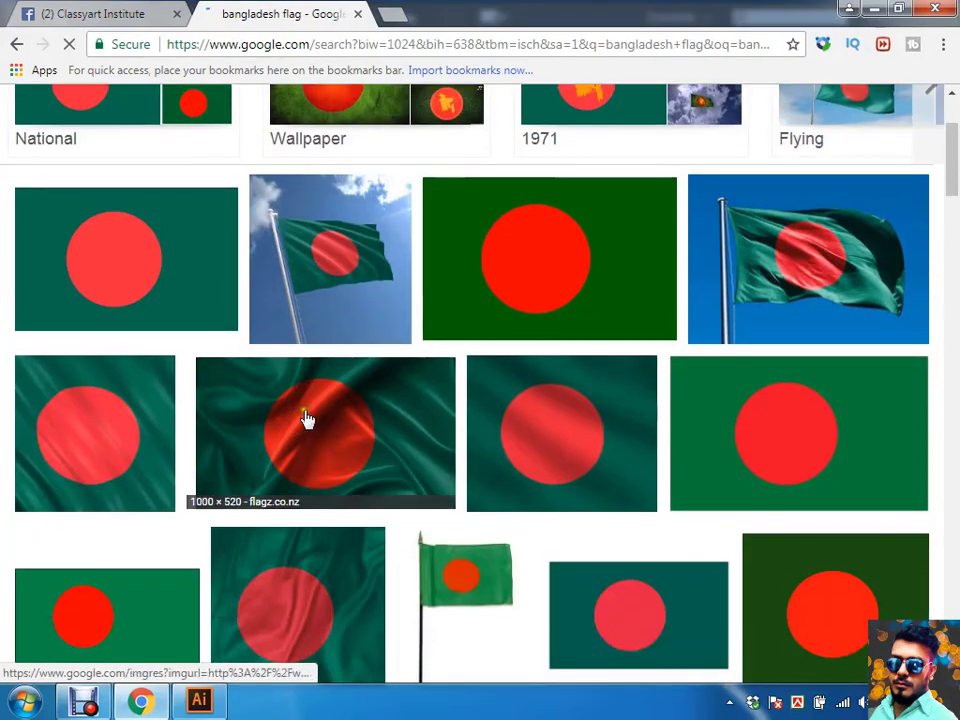
{"action": "left_click", "coordinate": [440, 358]}
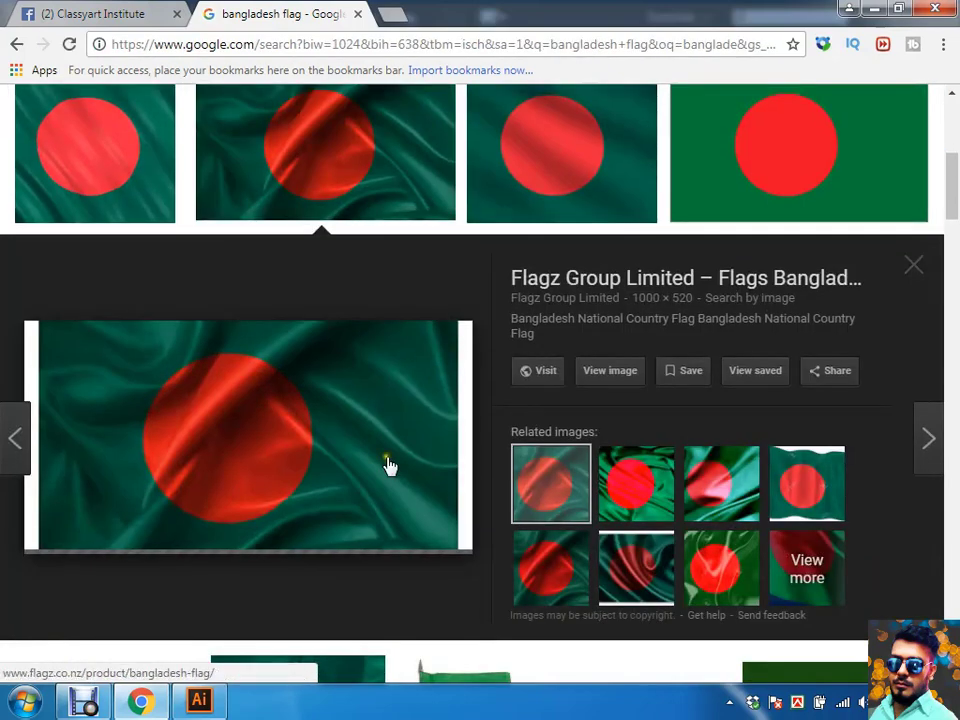
{"action": "scroll", "coordinate": [380, 455], "scroll_direction": "down", "scroll_amount": 7}
{"action": "scroll", "coordinate": [415, 490], "scroll_direction": "up", "scroll_amount": 5}
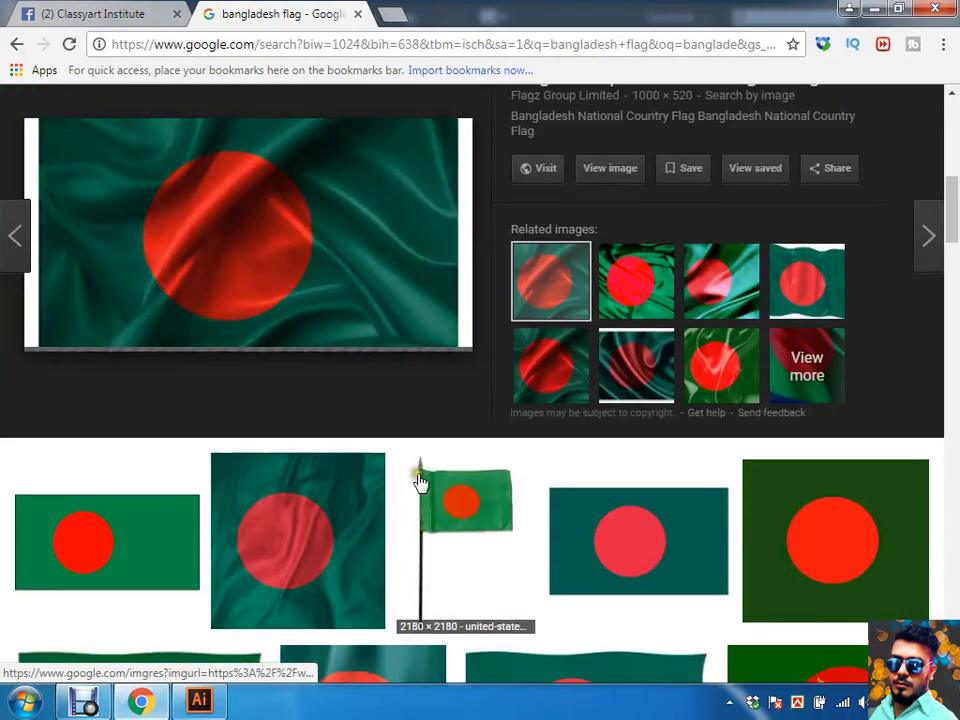
{"action": "scroll", "coordinate": [420, 482], "scroll_direction": "up", "scroll_amount": 1}
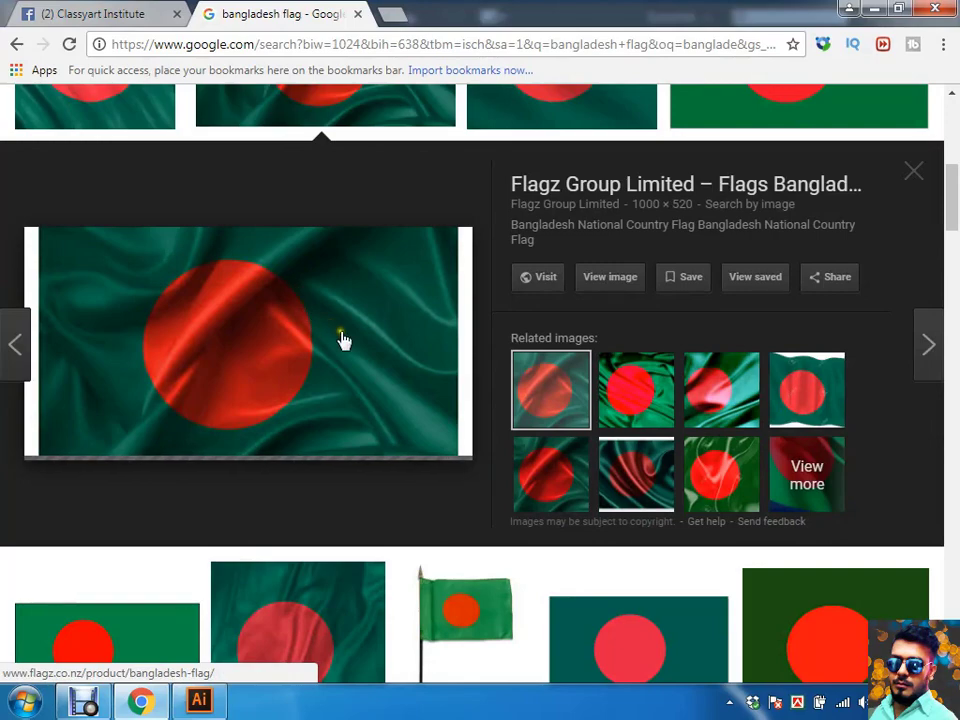
{"action": "right_click", "coordinate": [343, 294]}
{"action": "left_click", "coordinate": [372, 483]}
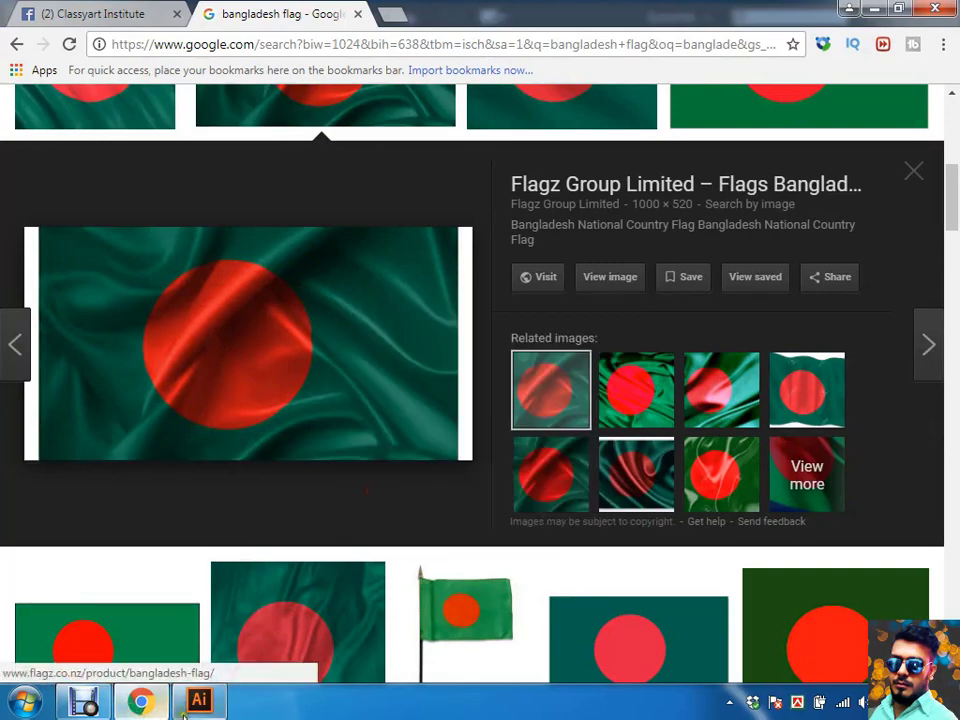
Step: Paste the flag photo into Illustrator and shrink it to fit the artboard
{"action": "left_click", "coordinate": [183, 706]}
{"action": "key", "text": "ctrl+v"}
{"action": "key", "text": "v"}
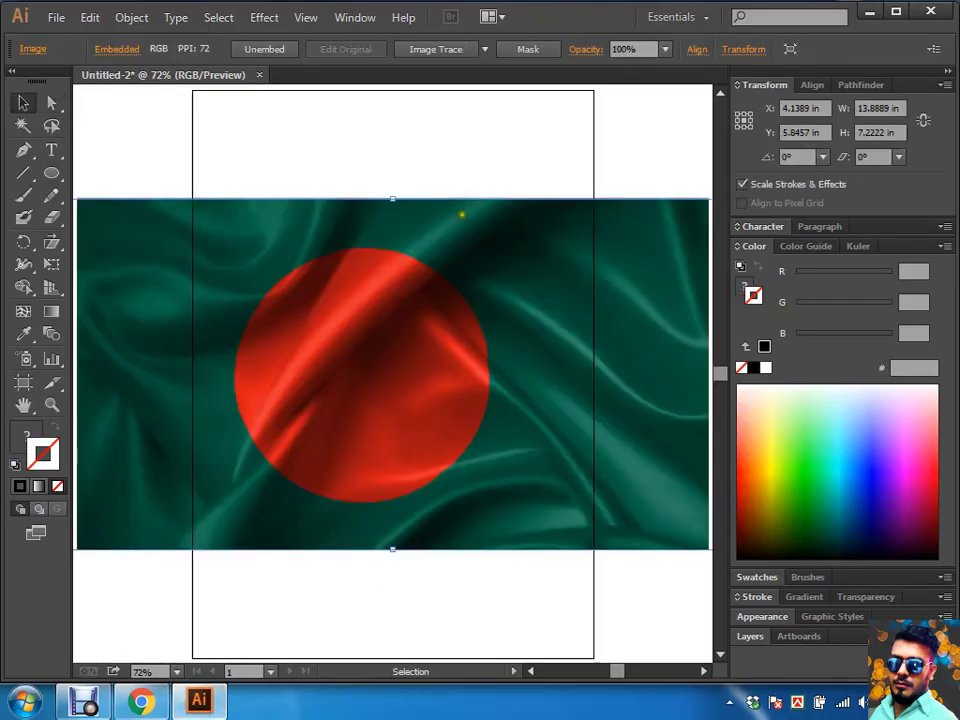
{"action": "left_click_drag", "start_coordinate": [393, 199], "coordinate": [370, 308]}
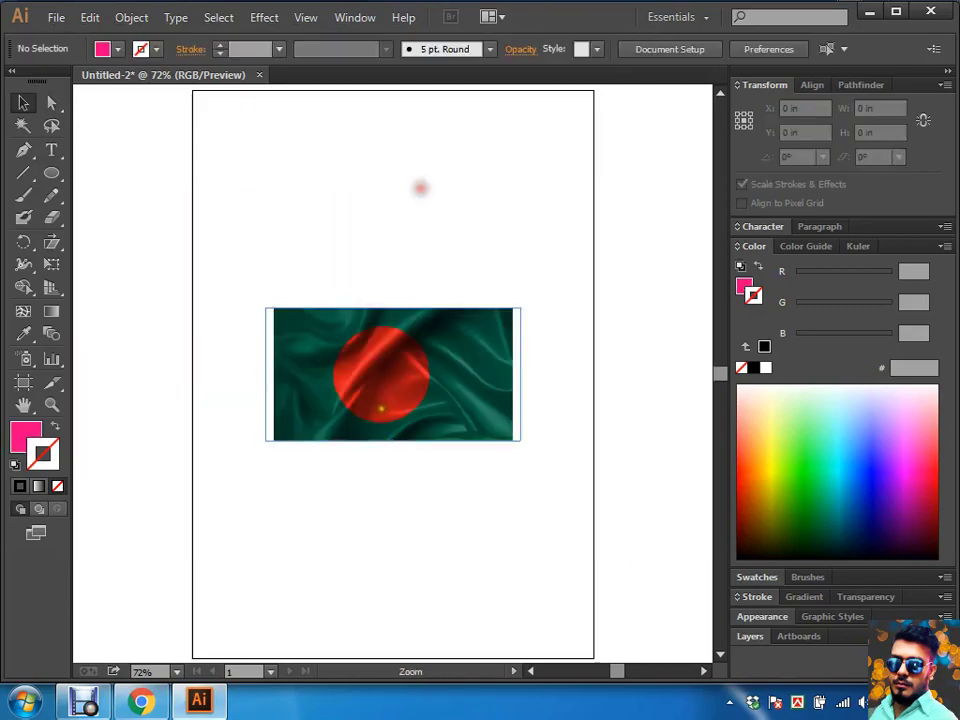
{"action": "key", "text": "ctrl+1"}
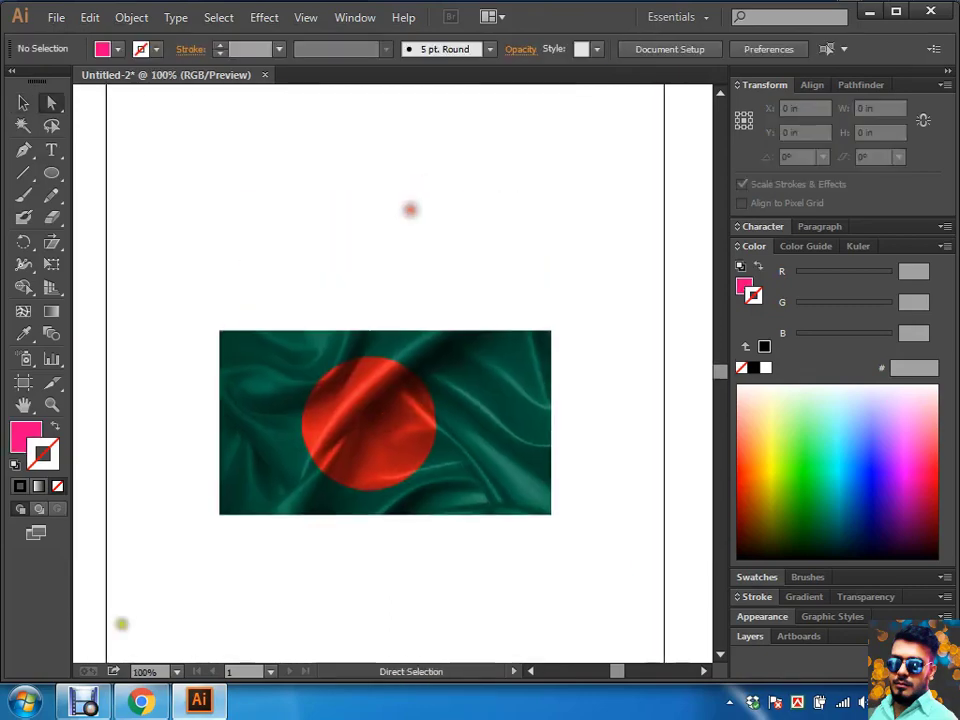
{"action": "left_click", "coordinate": [141, 700]}
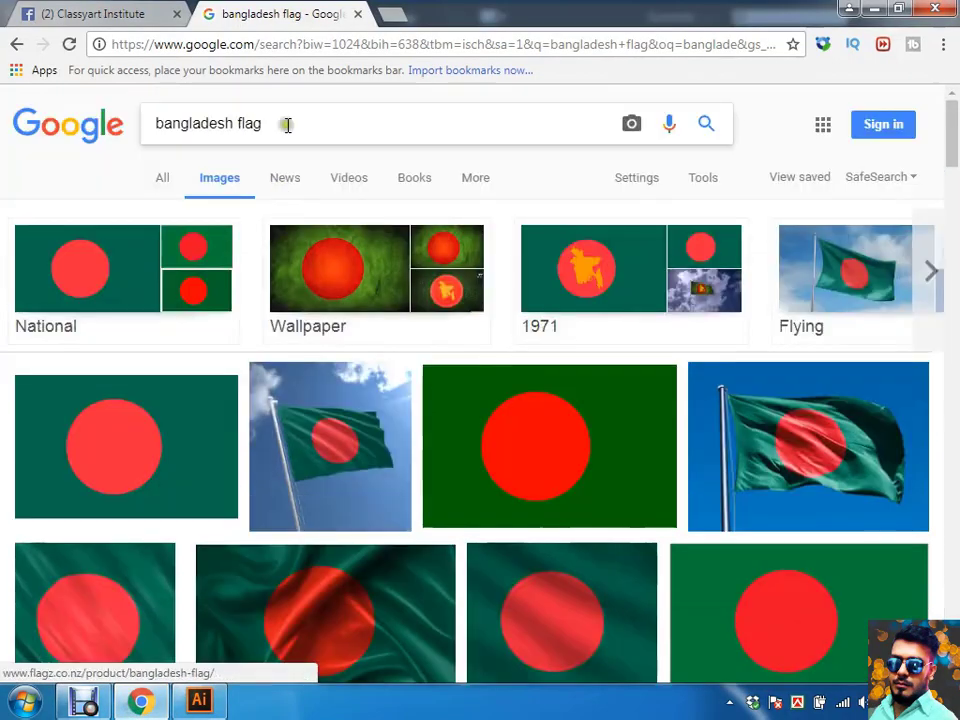
Step: Change the search from "bangladesh flag" to "bangladesh map vector"
{"action": "left_click_drag", "start_coordinate": [285, 122], "coordinate": [4, 133]}
{"action": "key", "text": "ctrl+shift+Left"}
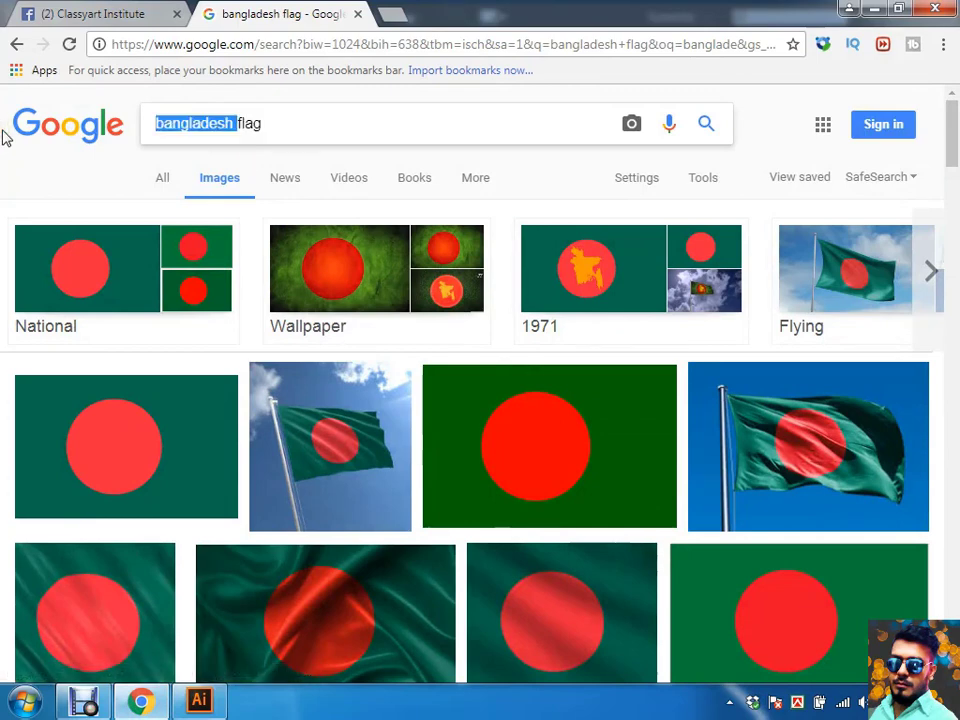
{"action": "key", "text": "End"}
{"action": "key", "text": "ctrl+shift+Left"}
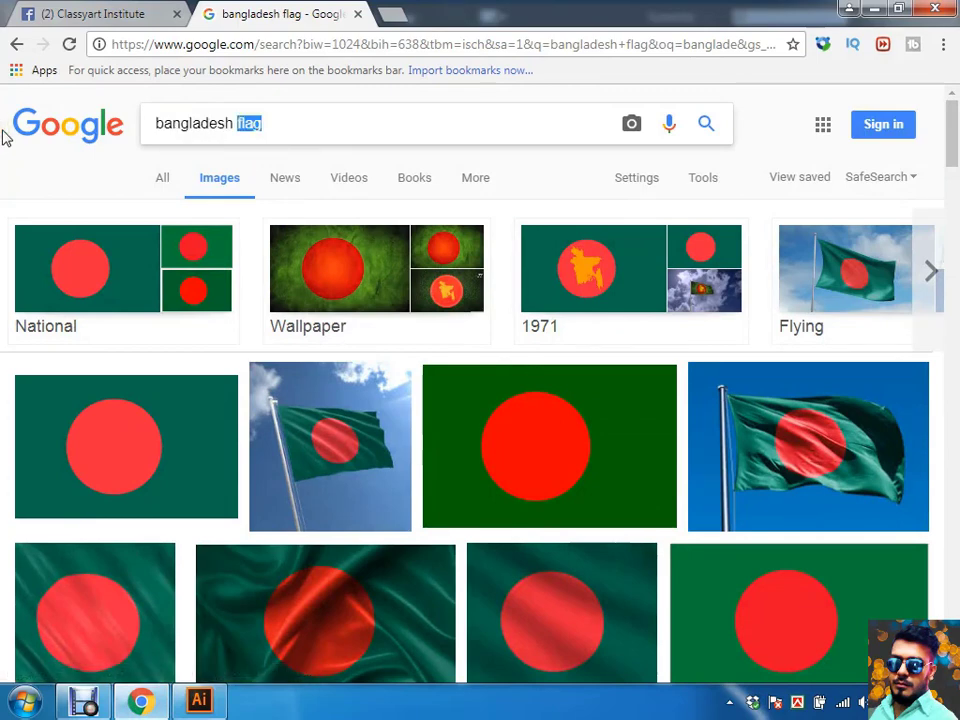
{"action": "type", "text": "map ve"}
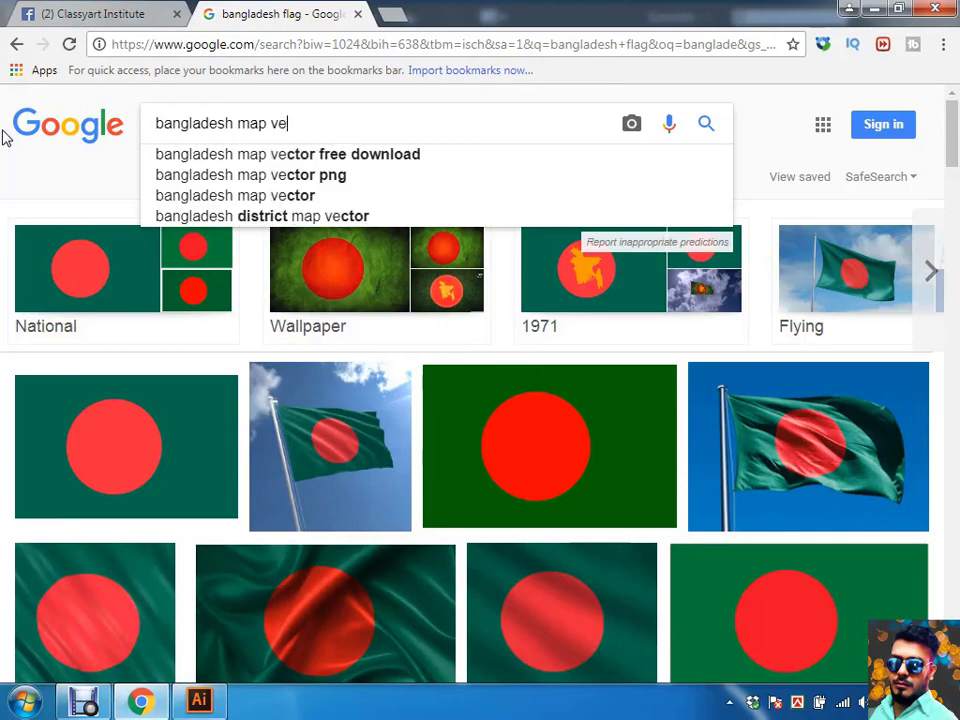
{"action": "type", "text": "ctor"}
{"action": "key", "text": "Return"}
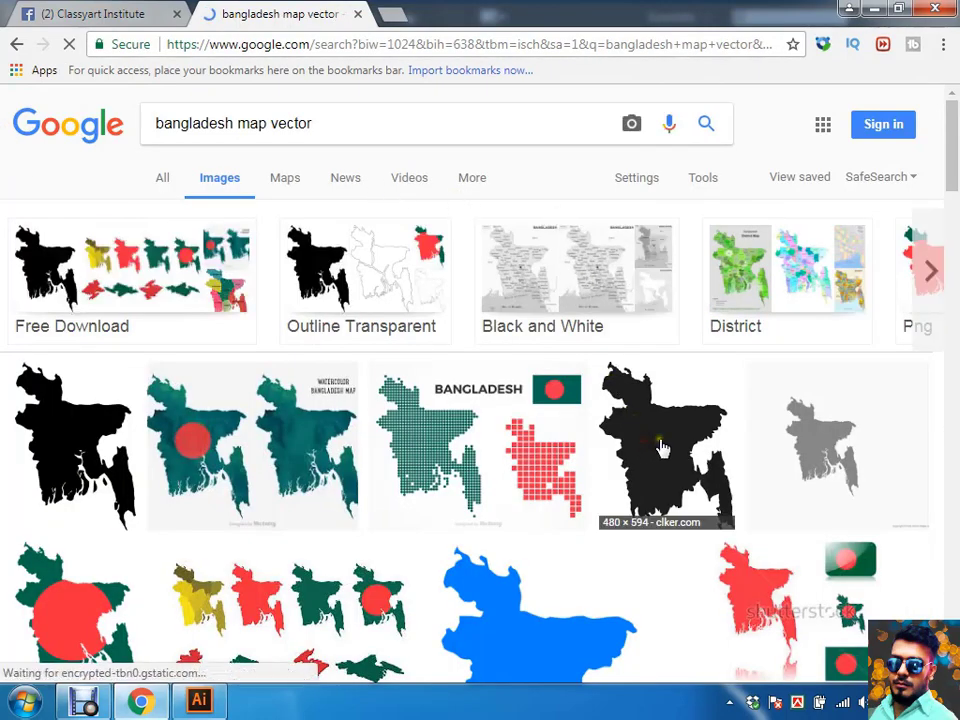
Step: Save the black Bangladesh map silhouette image to the Desktop
{"action": "left_click", "coordinate": [660, 449]}
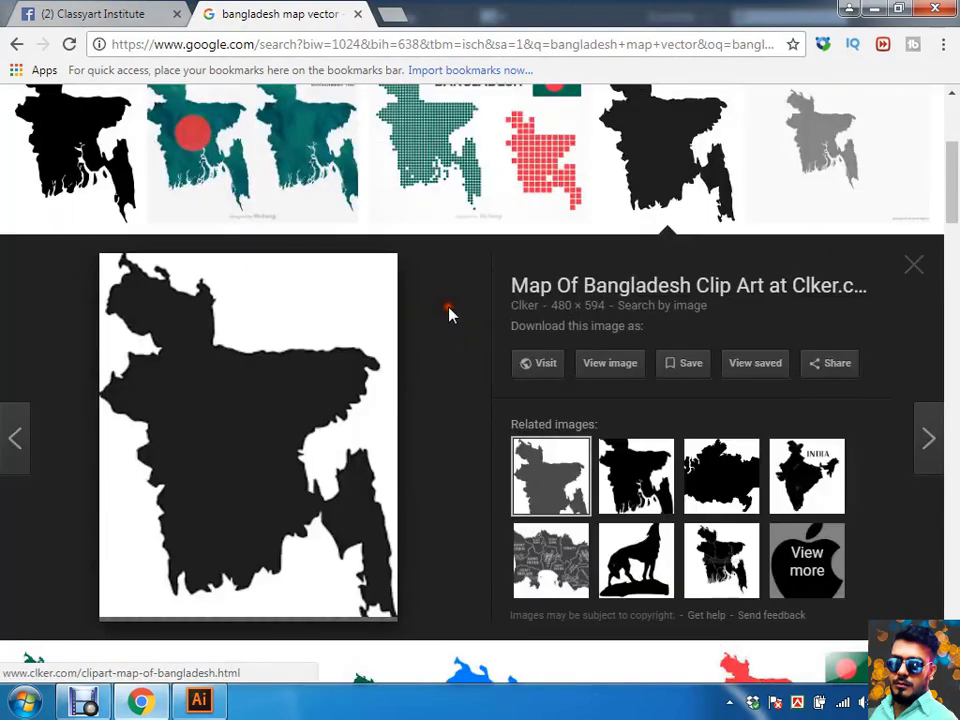
{"action": "right_click", "coordinate": [281, 341]}
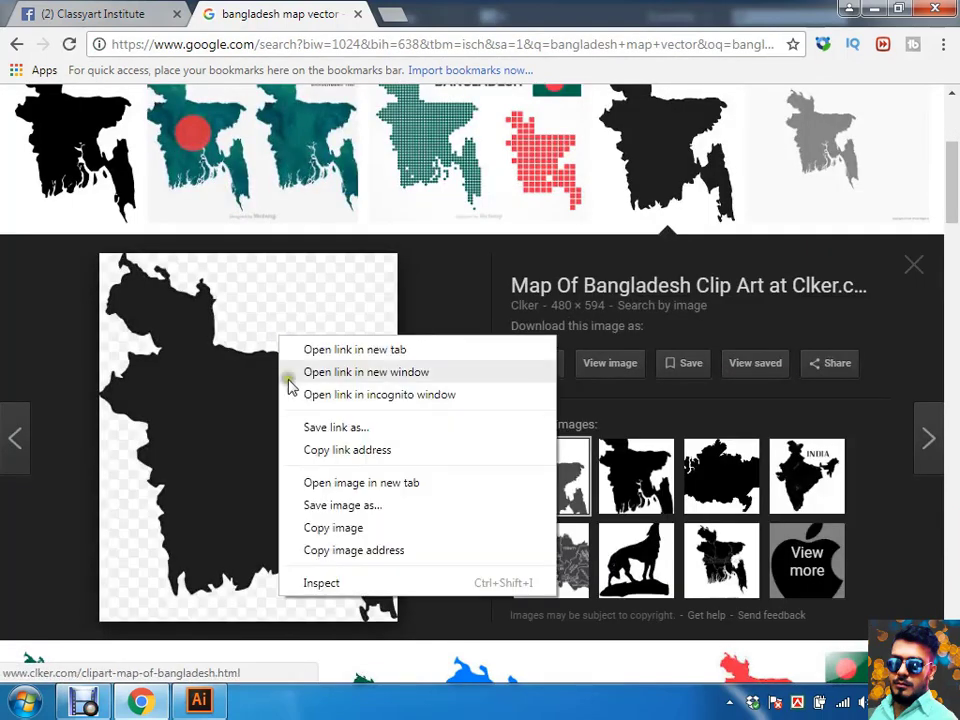
{"action": "left_click", "coordinate": [370, 506]}
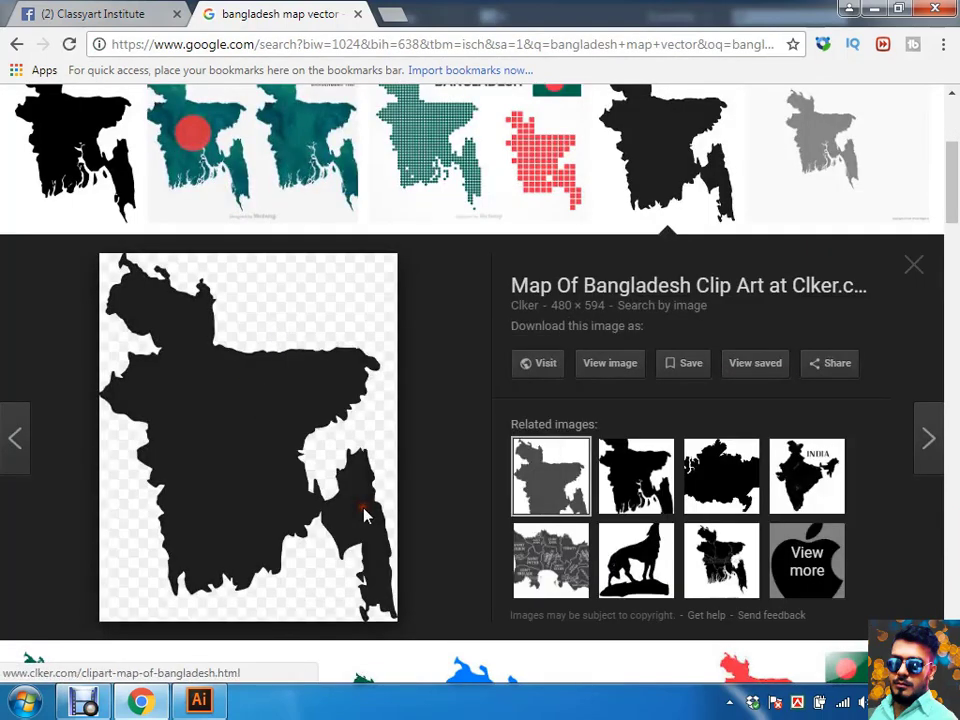
{"action": "left_click", "coordinate": [92, 128]}
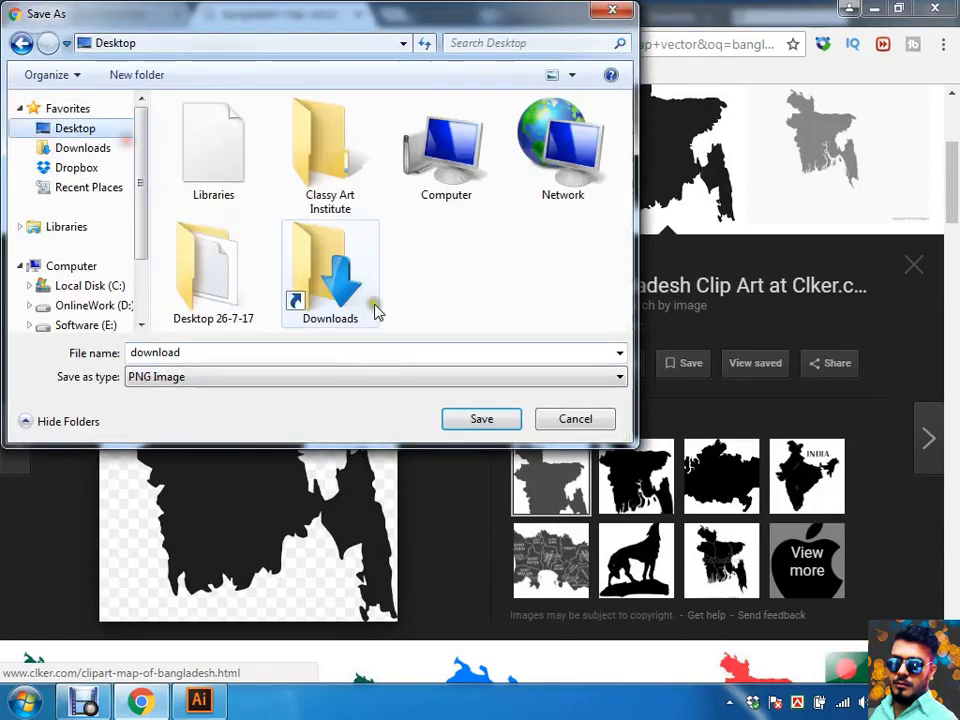
{"action": "left_click", "coordinate": [458, 419]}
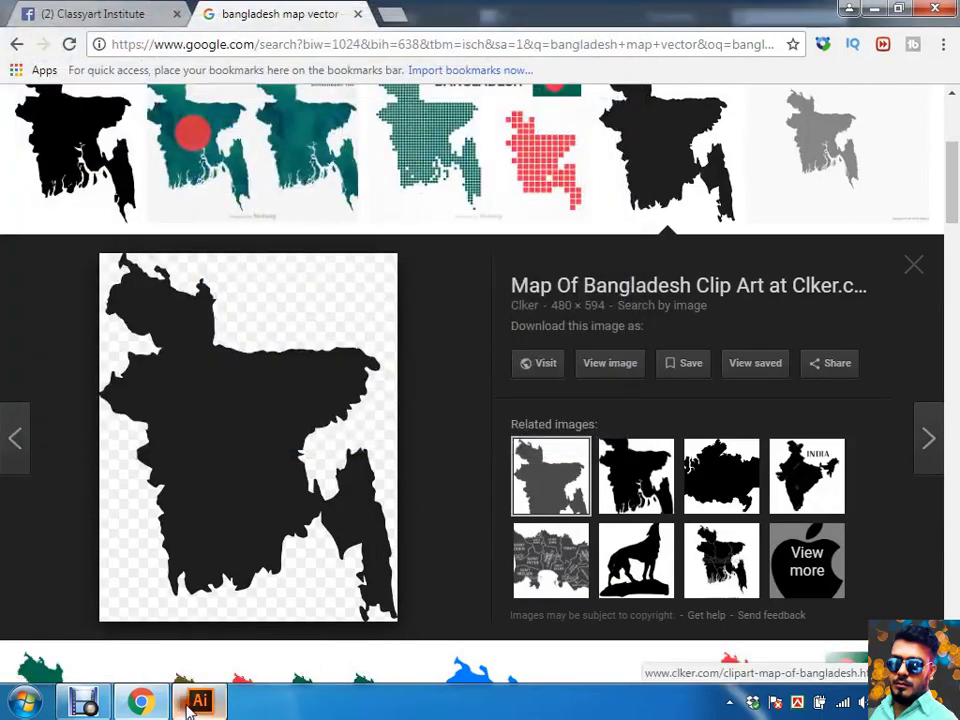
Step: Open download.png from the Desktop, then Image Trace and Expand it into paths
{"action": "key", "text": "ctrl+o"}
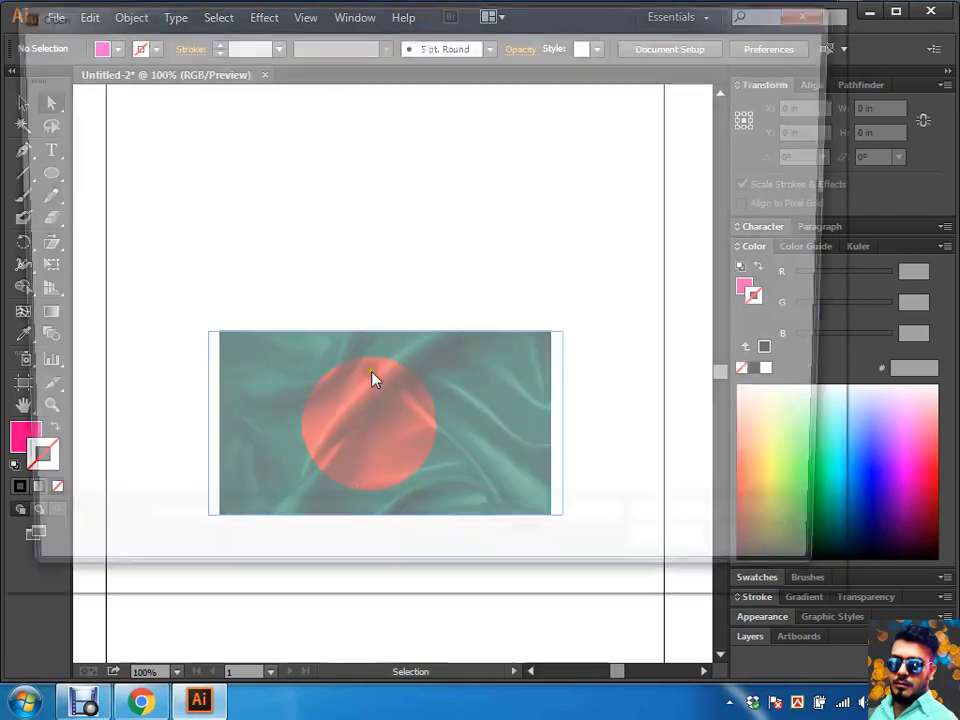
{"action": "left_click", "coordinate": [80, 129]}
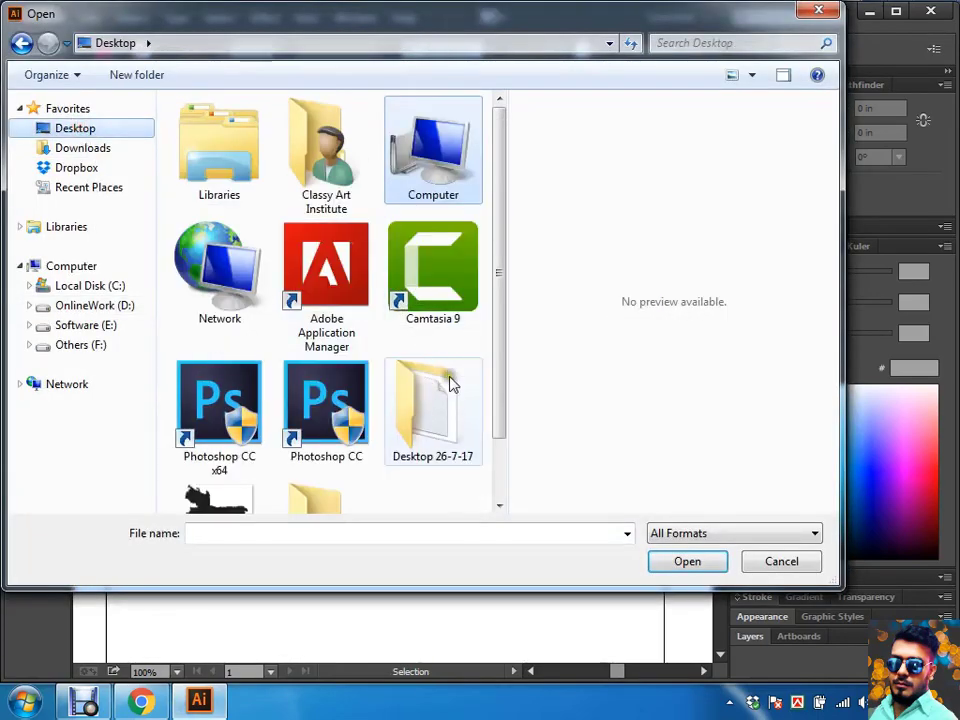
{"action": "key", "text": "Down"}
{"action": "scroll", "coordinate": [222, 448], "scroll_direction": "down", "scroll_amount": 1}
{"action": "double_click", "coordinate": [222, 448]}
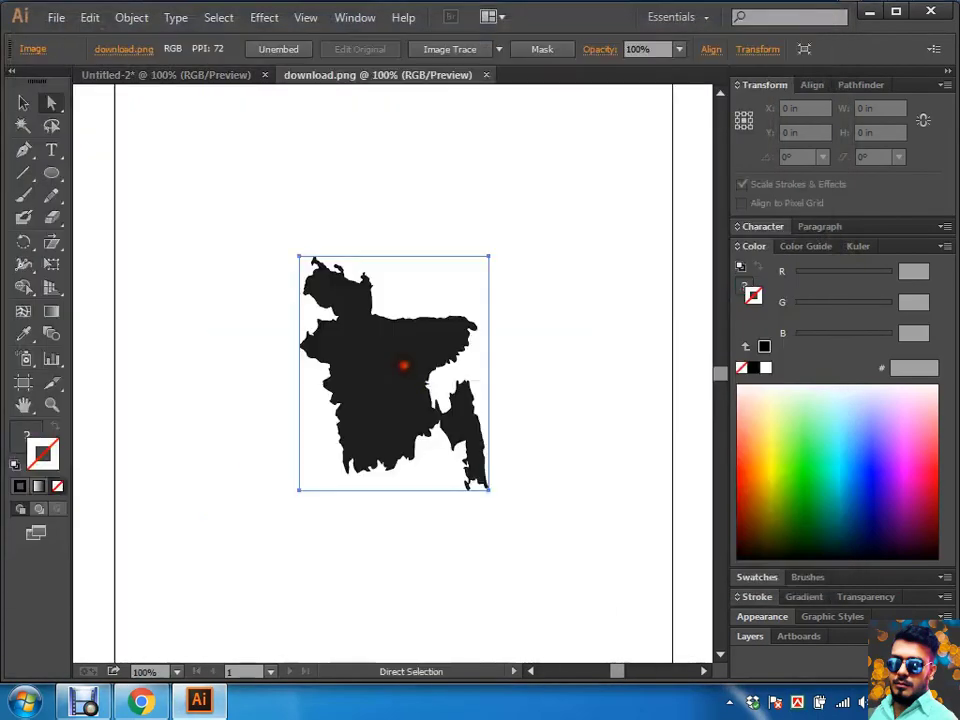
{"action": "left_click", "coordinate": [481, 56]}
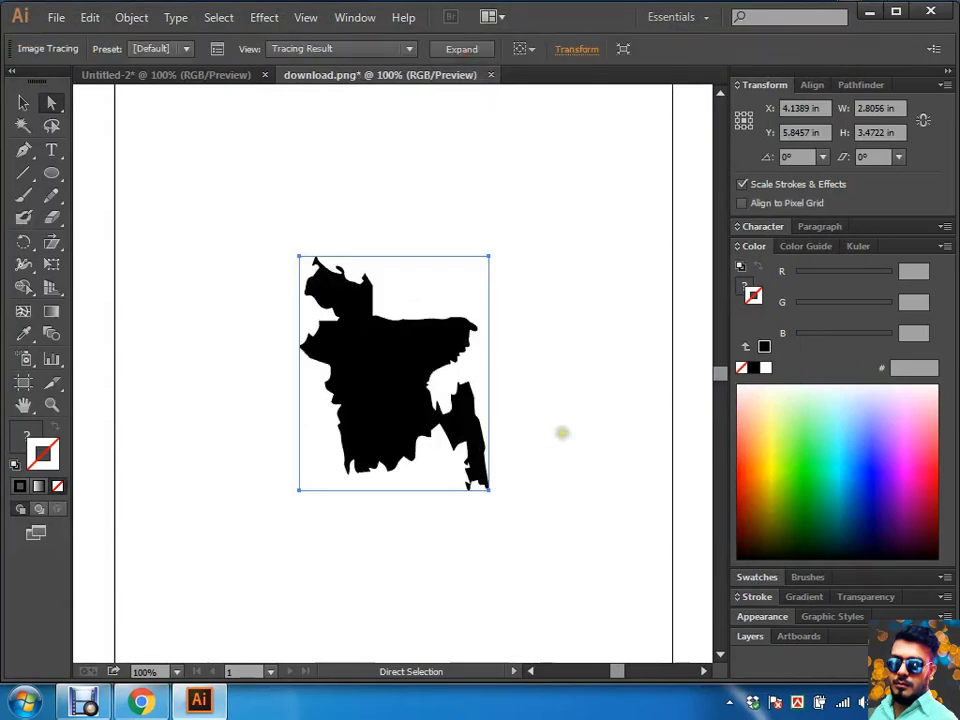
{"action": "left_click", "coordinate": [446, 50]}
Step: Move the black map shape into Untitled-2, closing download.png without saving
{"action": "left_click", "coordinate": [585, 341]}
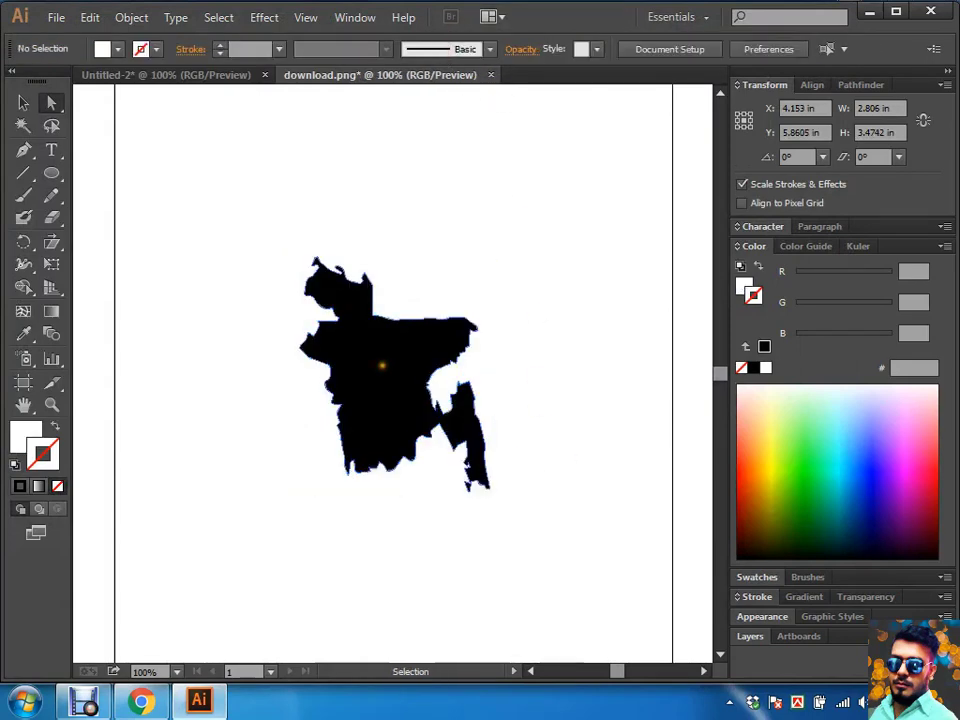
{"action": "left_click", "coordinate": [406, 388]}
{"action": "key", "text": "Delete"}
{"action": "key", "text": "ctrl+w"}
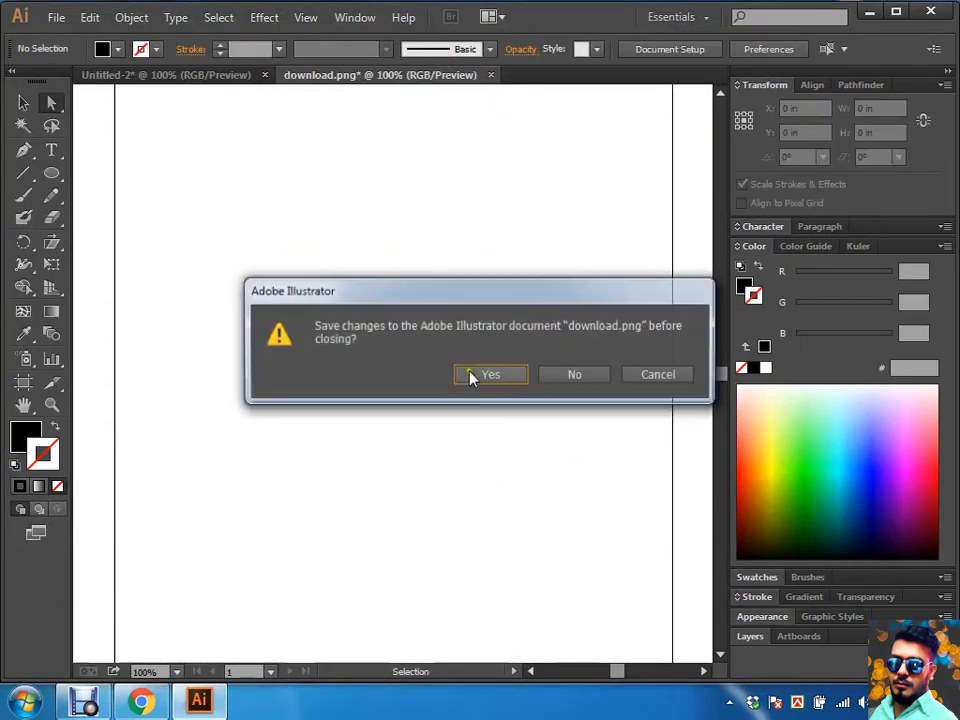
{"action": "key", "text": "Escape"}
{"action": "key", "text": "ctrl+v"}
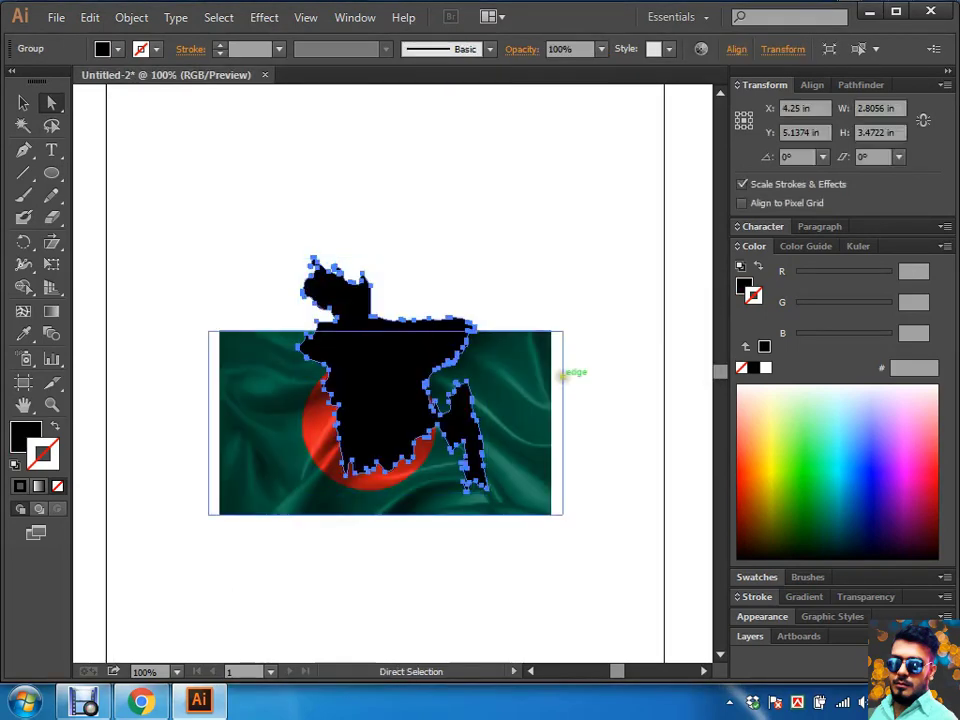
Step: Stretch the flag photo to 7.86 in wide and nudge it right under the map
{"action": "left_click_drag", "start_coordinate": [392, 258], "coordinate": [392, 260]}
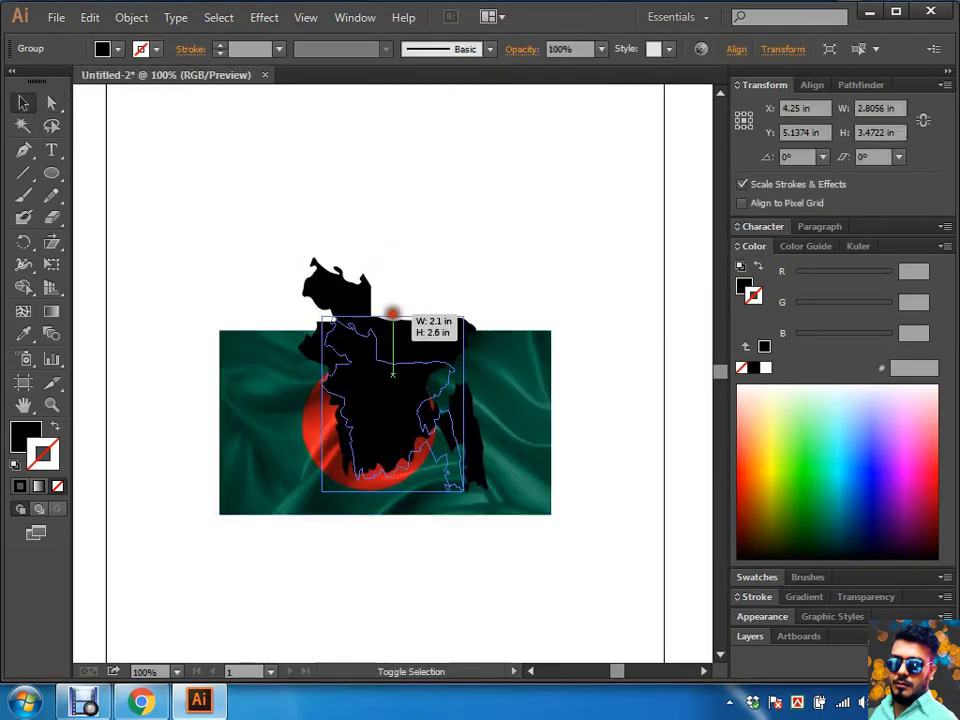
{"action": "left_click", "coordinate": [574, 281]}
{"action": "left_click", "coordinate": [476, 349]}
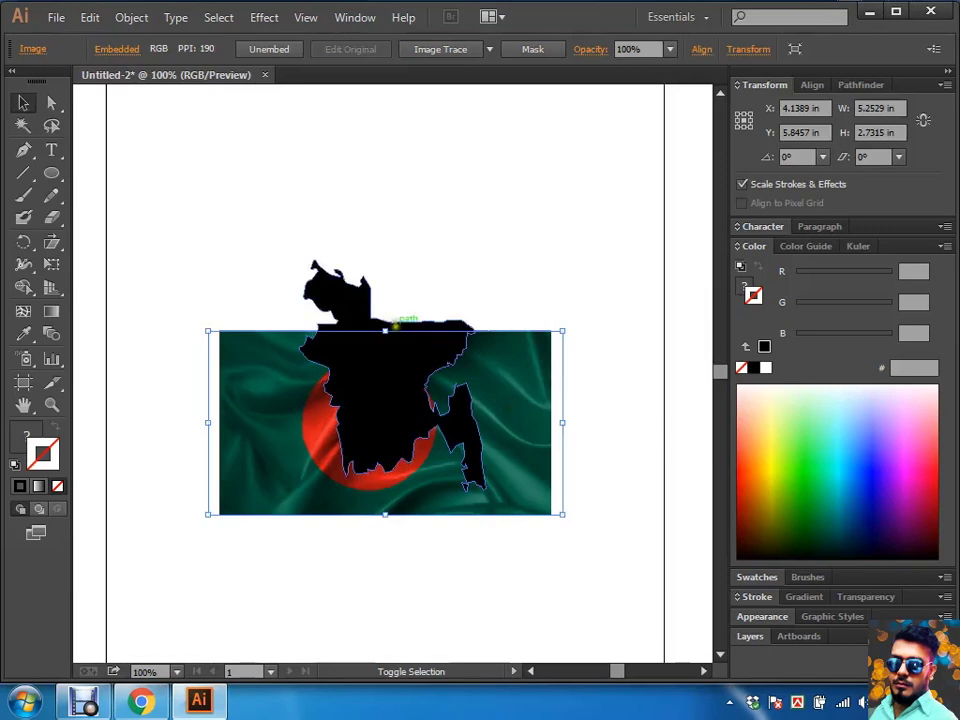
{"action": "left_click_drag", "start_coordinate": [385, 330], "coordinate": [385, 240]}
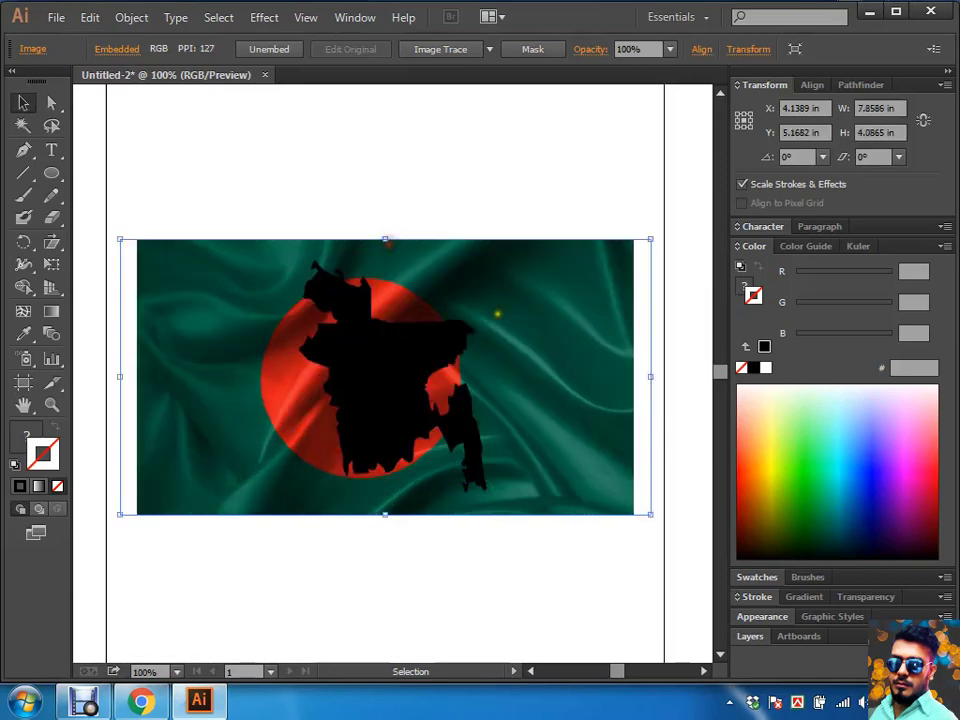
{"action": "key", "text": "shift+Right"}
{"action": "key", "text": "shift+Right"}
{"action": "key", "text": "shift+Right"}
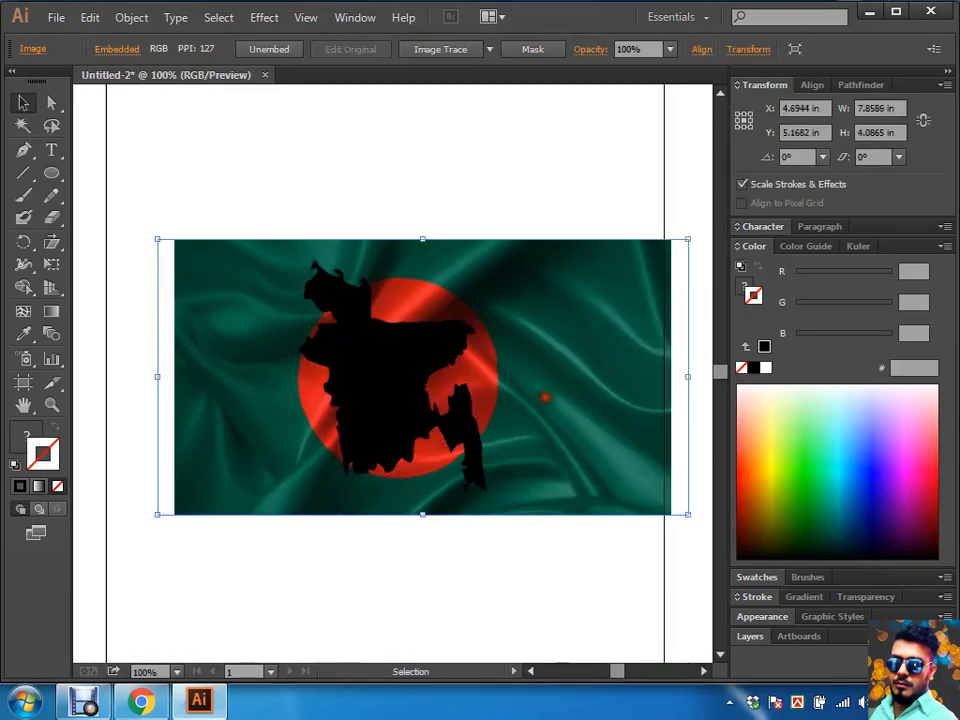
{"action": "left_click", "coordinate": [452, 171]}
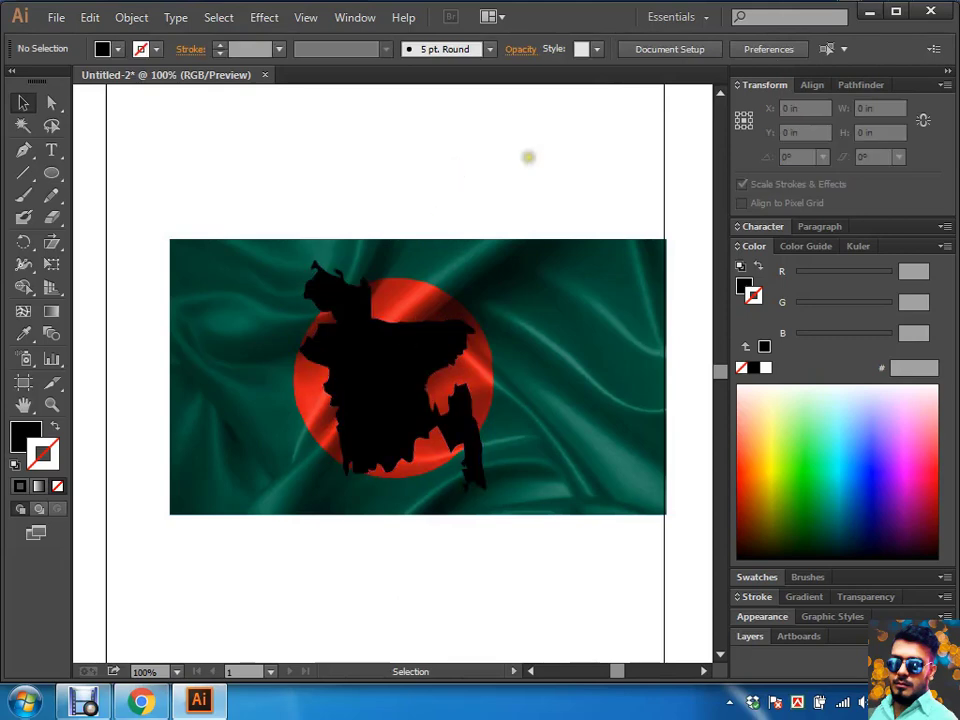
Step: Make a clipping mask from the map shape and flag photo
{"action": "left_click_drag", "start_coordinate": [518, 157], "coordinate": [354, 522]}
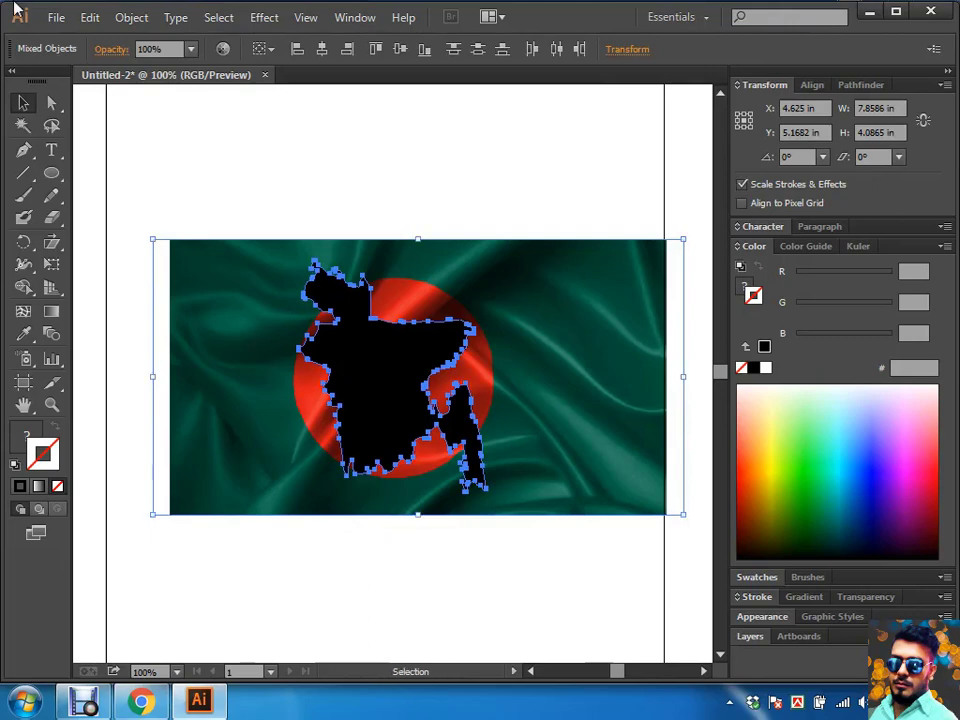
{"action": "left_click", "coordinate": [133, 20]}
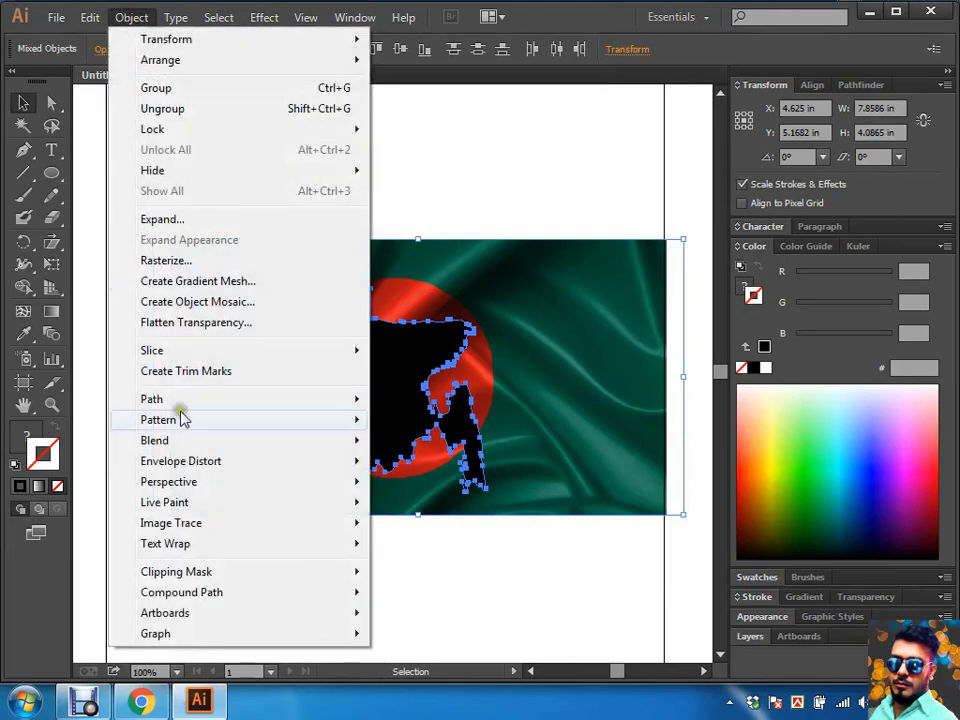
{"action": "left_click", "coordinate": [198, 572]}
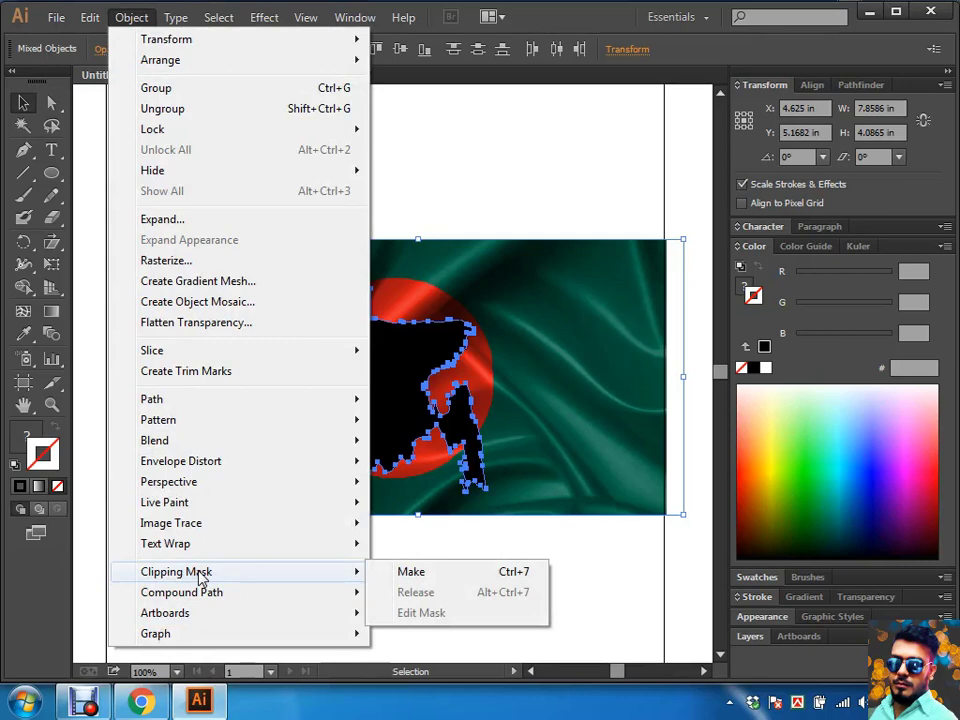
{"action": "left_click", "coordinate": [461, 578]}
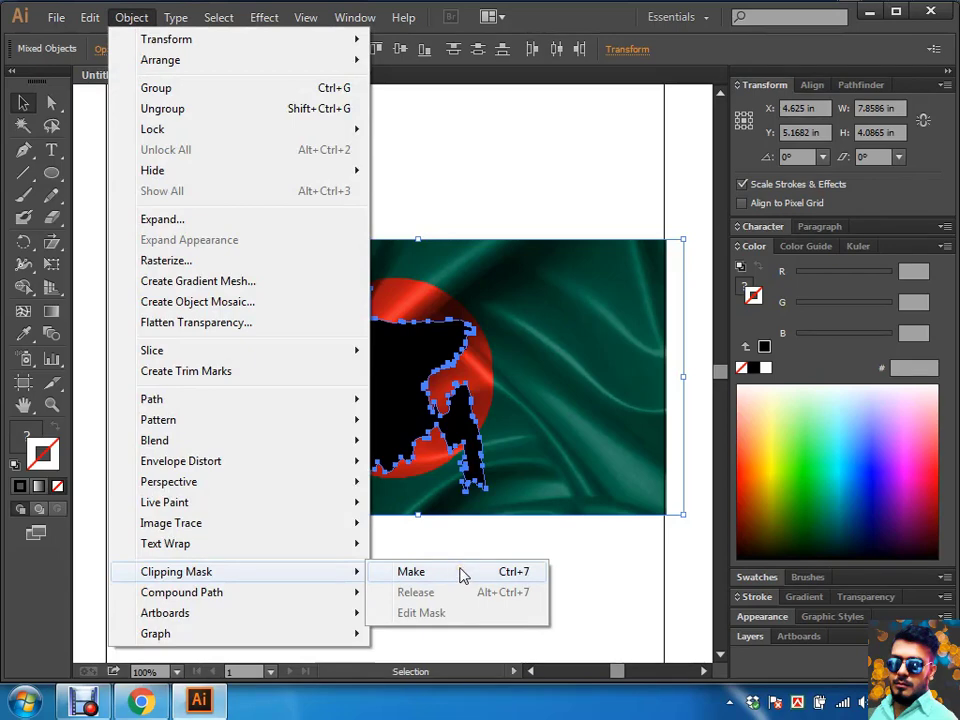
{"action": "left_click", "coordinate": [461, 576]}
{"action": "left_click", "coordinate": [628, 274]}
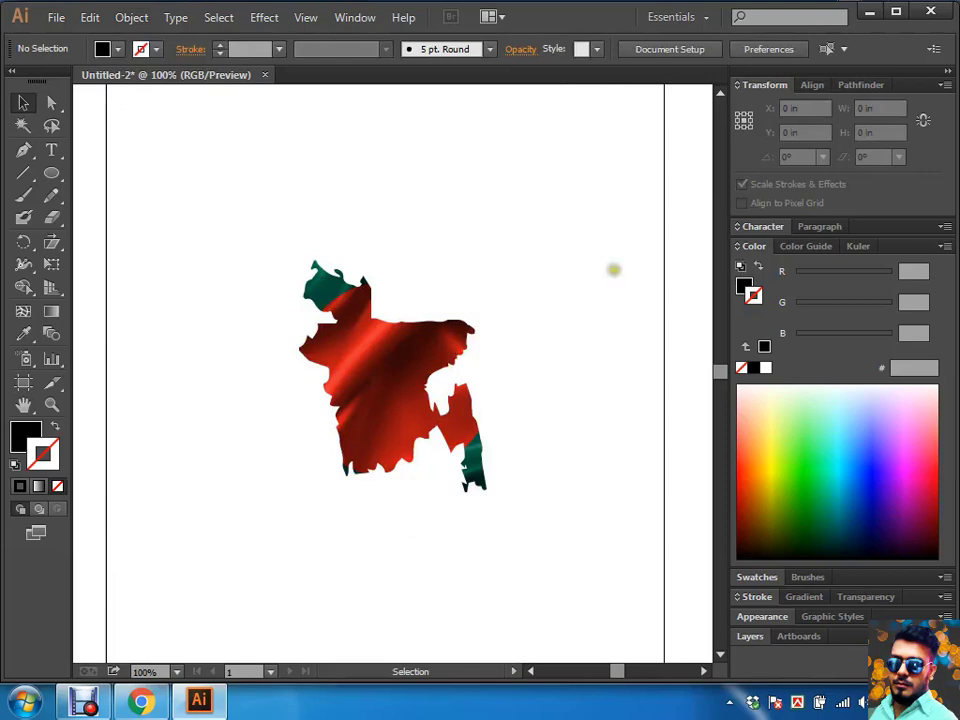
Step: Reposition the flag's red disc inside the map outline with Direct Selection
{"action": "key", "text": "a"}
{"action": "left_click_drag", "start_coordinate": [521, 191], "coordinate": [114, 387]}
{"action": "left_click_drag", "start_coordinate": [375, 362], "coordinate": [388, 399]}
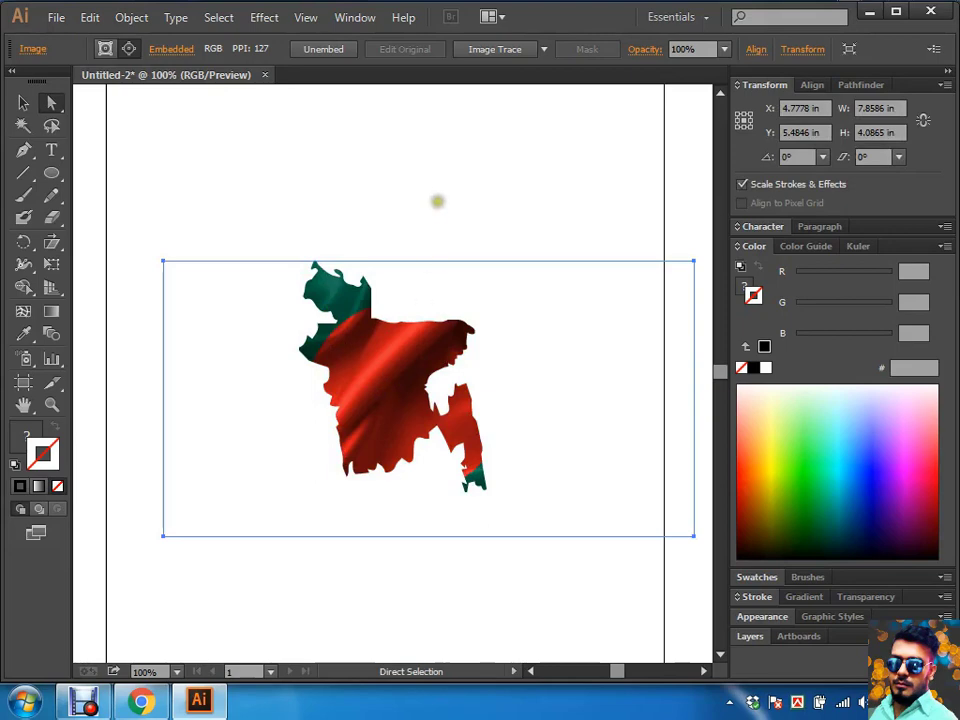
{"action": "left_click", "coordinate": [437, 201]}
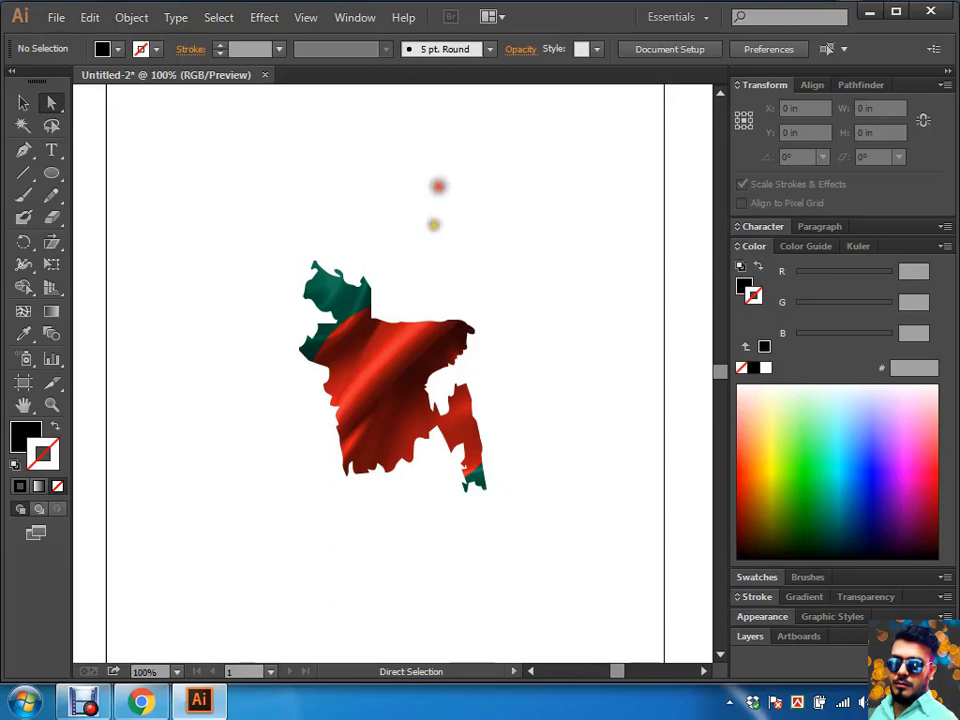
Step: Select the flag image inside the map, then toggle the transparency grid on and off
{"action": "left_click", "coordinate": [398, 319]}
{"action": "left_click", "coordinate": [398, 319]}
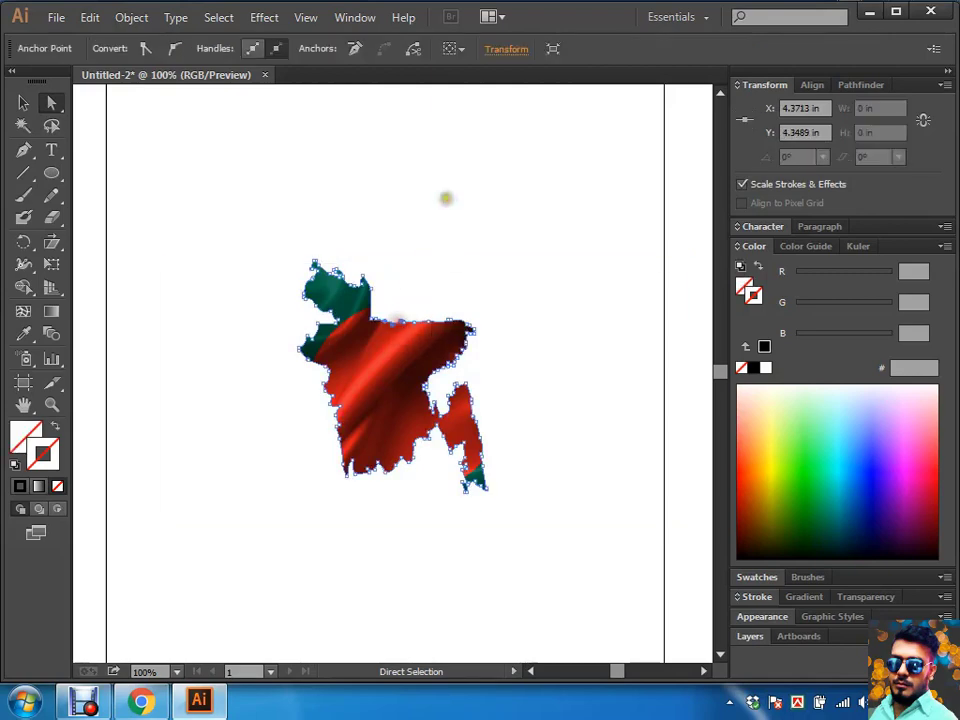
{"action": "left_click", "coordinate": [446, 198]}
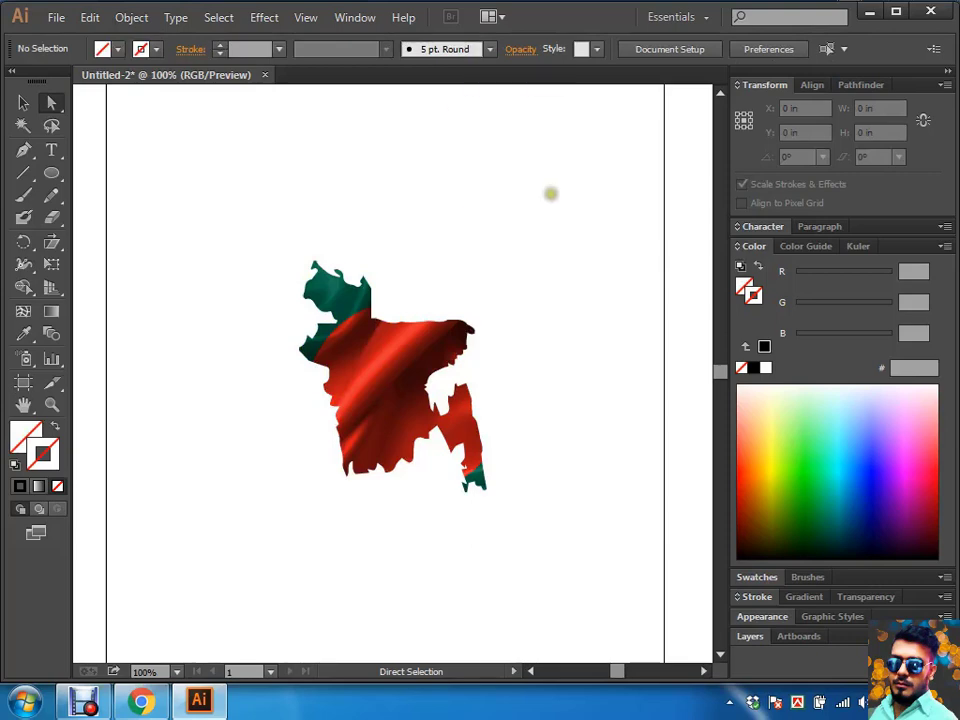
{"action": "key", "text": "shift+ctrl+d"}
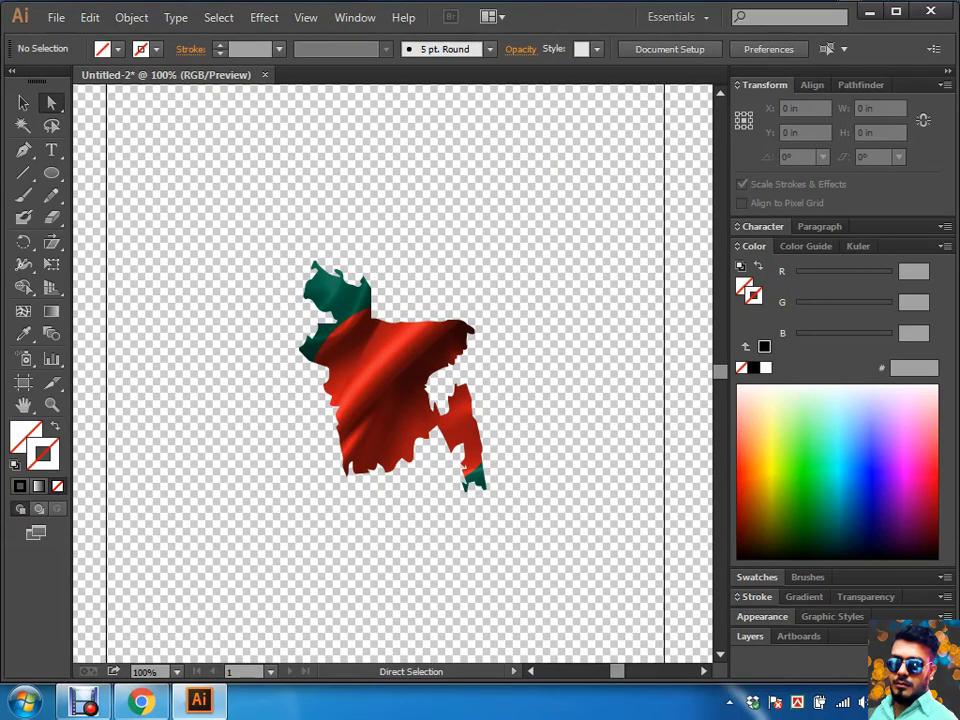
{"action": "key", "text": "shift+ctrl+d"}
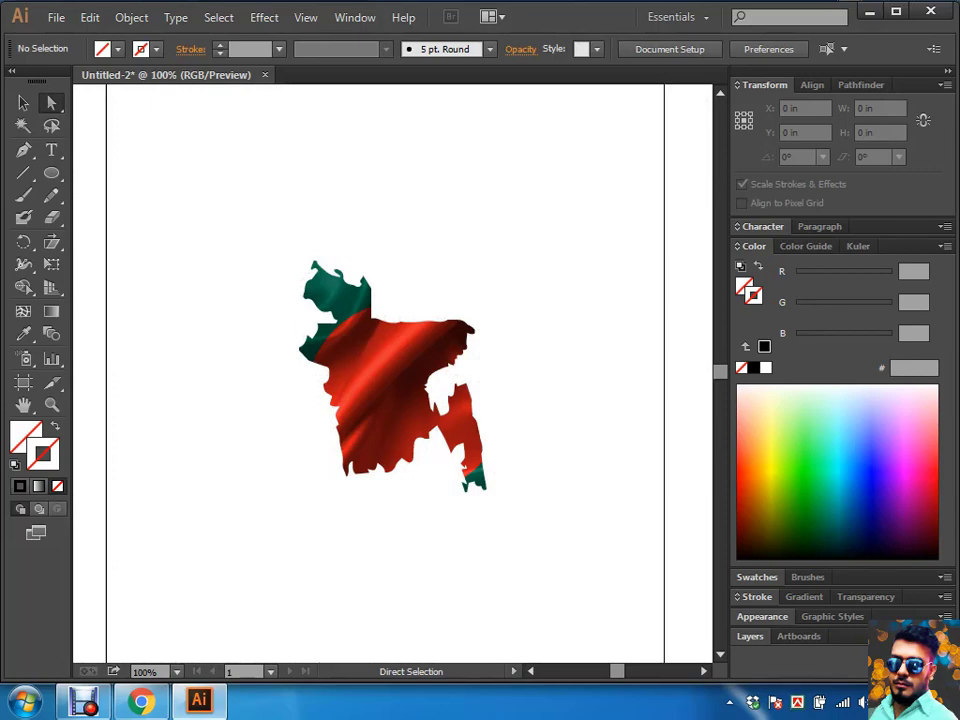
Step: Slide the flag image inside the map so the map shows mostly red
{"action": "left_click", "coordinate": [375, 364]}
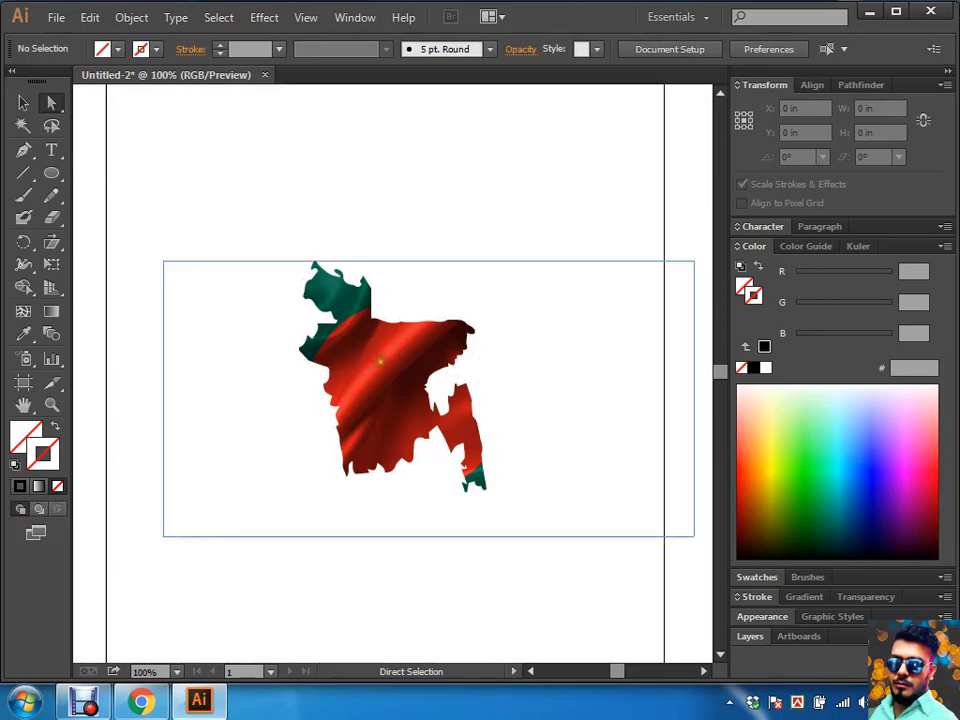
{"action": "mouse_move", "coordinate": [400, 379]}
{"action": "left_mouse_down"}
{"action": "mouse_move", "coordinate": [303, 365]}
{"action": "mouse_move", "coordinate": [270, 370]}
{"action": "mouse_move", "coordinate": [270, 390]}
{"action": "mouse_move", "coordinate": [300, 373]}
{"action": "left_mouse_up"}
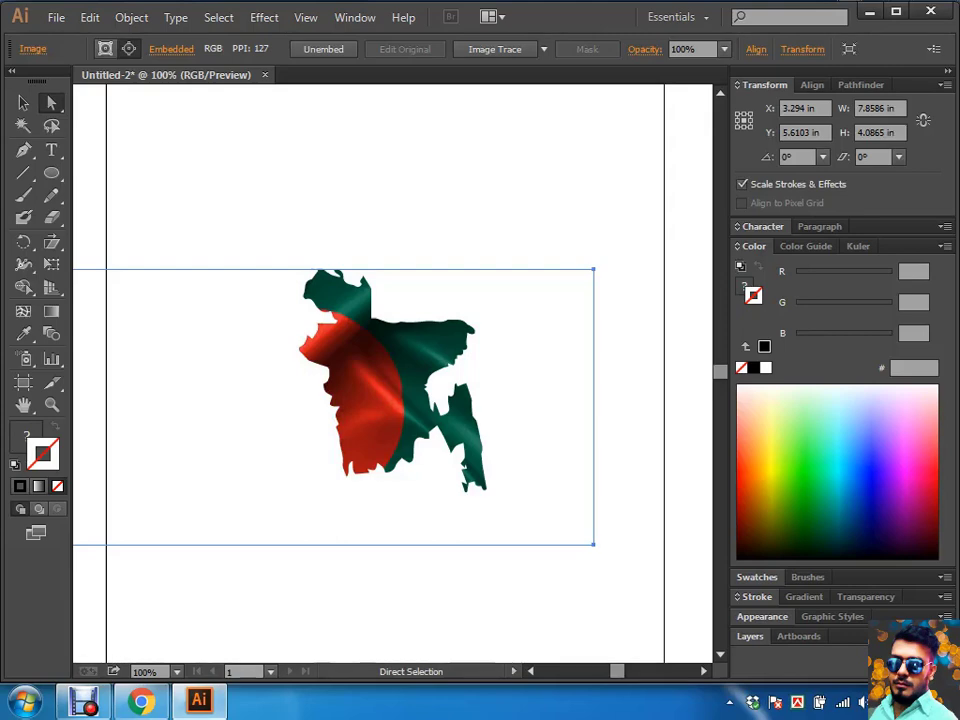
{"action": "mouse_move", "coordinate": [378, 370]}
{"action": "left_mouse_down"}
{"action": "mouse_move", "coordinate": [476, 369]}
{"action": "mouse_move", "coordinate": [481, 360]}
{"action": "left_mouse_up"}
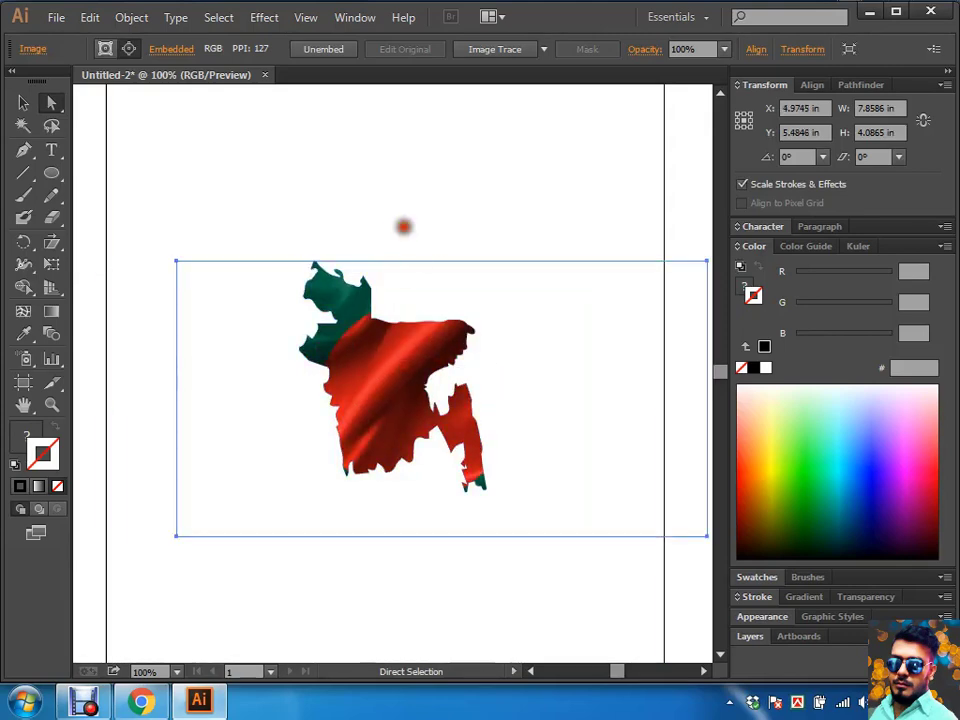
{"action": "left_click", "coordinate": [403, 226]}
Step: Undo the accidental spikes pulled out of the map outline
{"action": "left_click", "coordinate": [385, 319]}
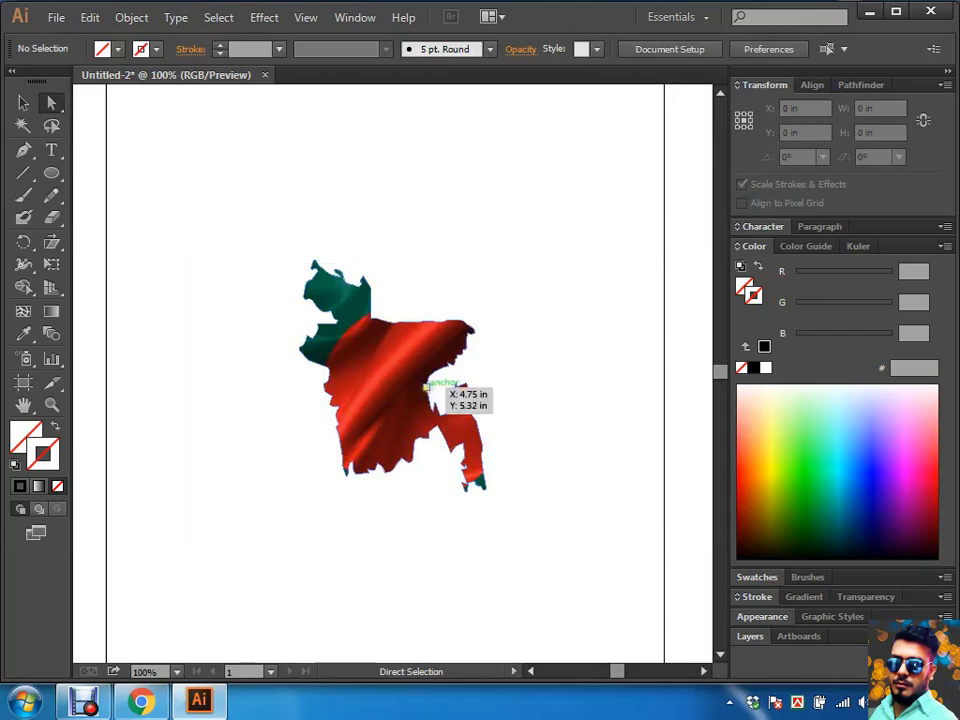
{"action": "mouse_move", "coordinate": [424, 386]}
{"action": "left_mouse_down"}
{"action": "mouse_move", "coordinate": [481, 383]}
{"action": "mouse_move", "coordinate": [608, 290]}
{"action": "left_mouse_up"}
{"action": "left_click_drag", "start_coordinate": [482, 416], "coordinate": [630, 350]}
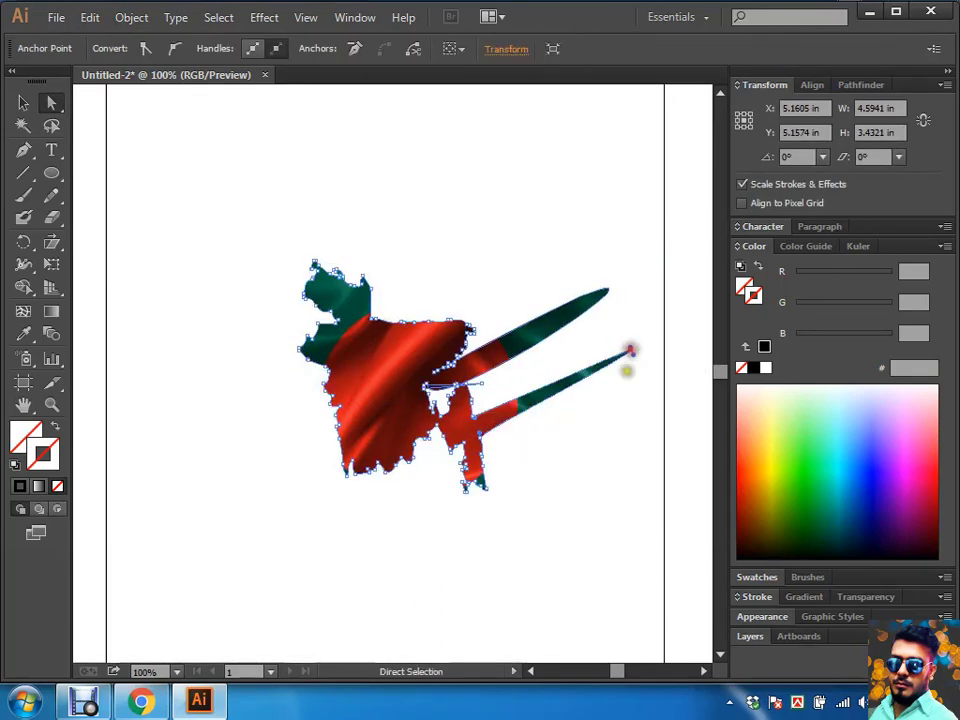
{"action": "key", "text": "ctrl+z"}
{"action": "key", "text": "ctrl+z"}
{"action": "key", "text": "ctrl+z"}
{"action": "key", "text": "ctrl+z"}
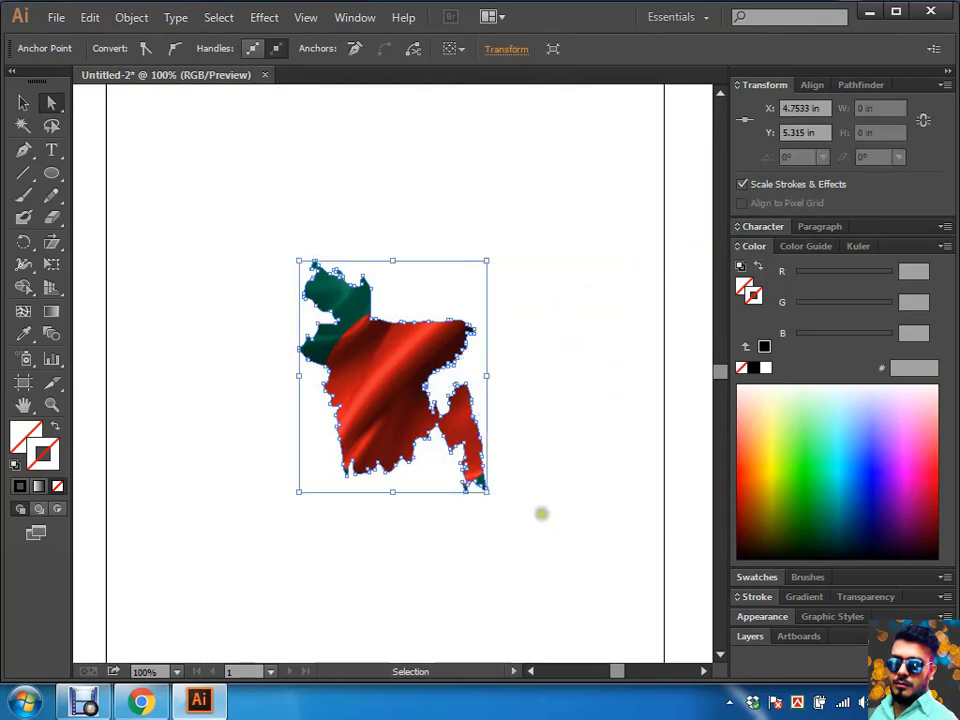
Step: Nudge the white background image up and right, and move the flag left and up
{"action": "left_click", "coordinate": [541, 513]}
{"action": "left_click_drag", "start_coordinate": [540, 514], "coordinate": [566, 505]}
{"action": "left_click", "coordinate": [461, 193]}
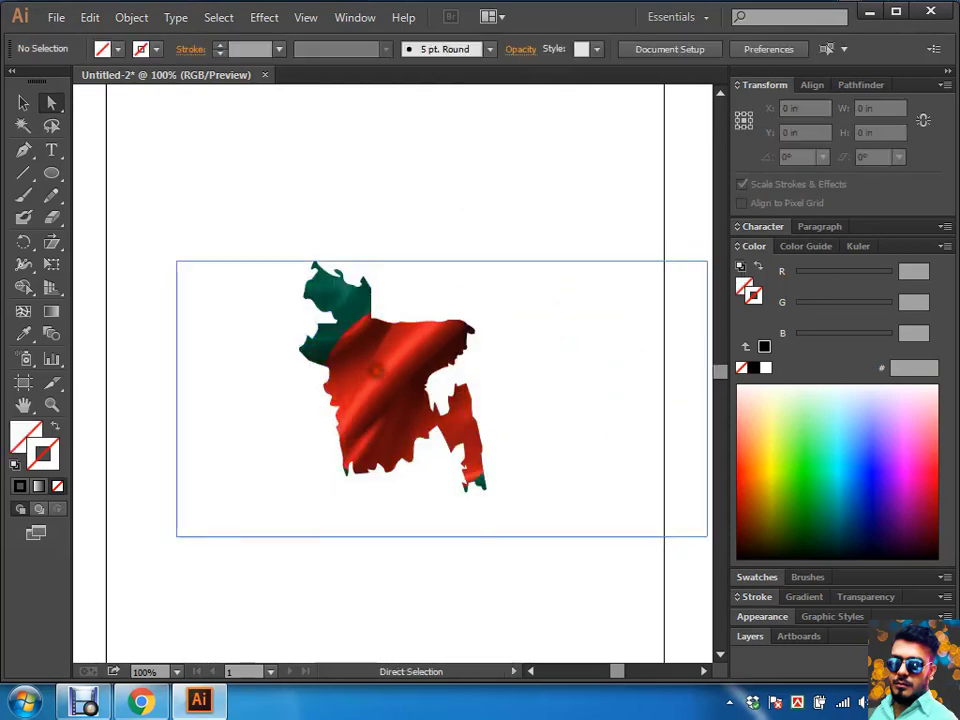
{"action": "left_click", "coordinate": [376, 370]}
{"action": "left_click", "coordinate": [399, 246]}
{"action": "key", "text": "ctrl+a"}
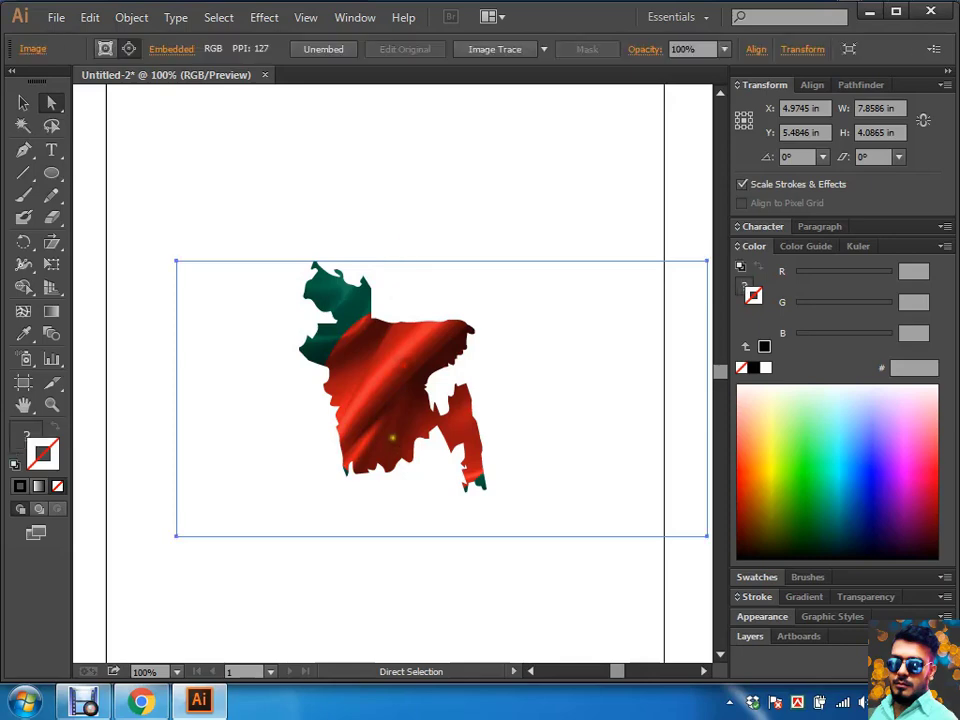
{"action": "left_click_drag", "start_coordinate": [392, 437], "coordinate": [303, 423]}
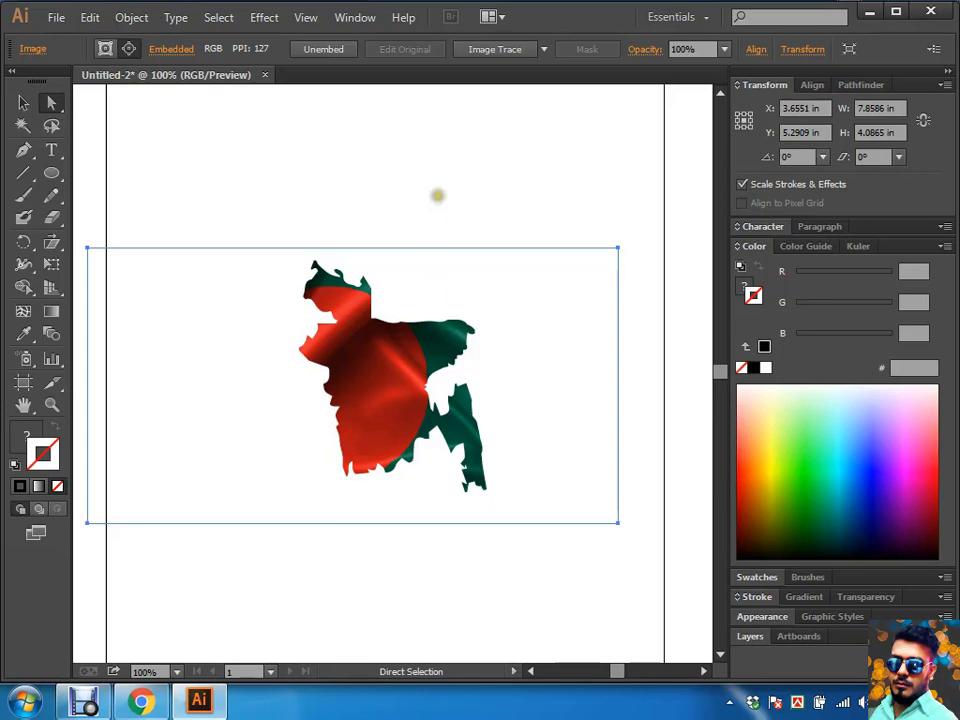
Step: Zoom in and reposition the map group on the artboard
{"action": "key", "text": "ctrl+equal"}
{"action": "left_click", "coordinate": [428, 210]}
{"action": "left_click_drag", "start_coordinate": [405, 355], "coordinate": [409, 237]}
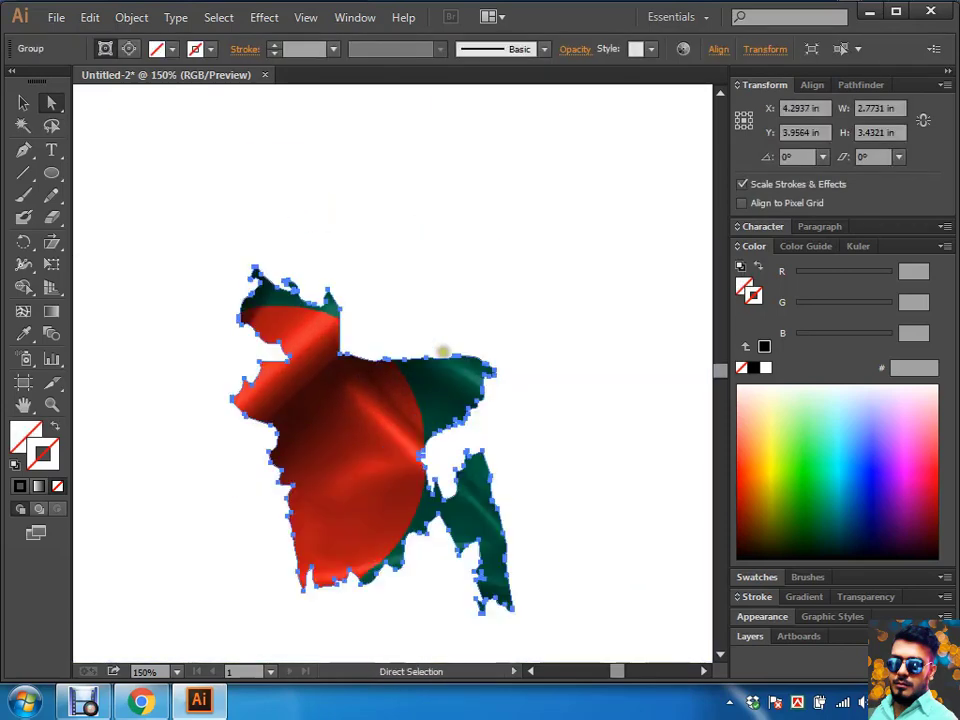
{"action": "left_click_drag", "start_coordinate": [409, 237], "coordinate": [540, 336]}
{"action": "left_click_drag", "start_coordinate": [630, 352], "coordinate": [508, 373]}
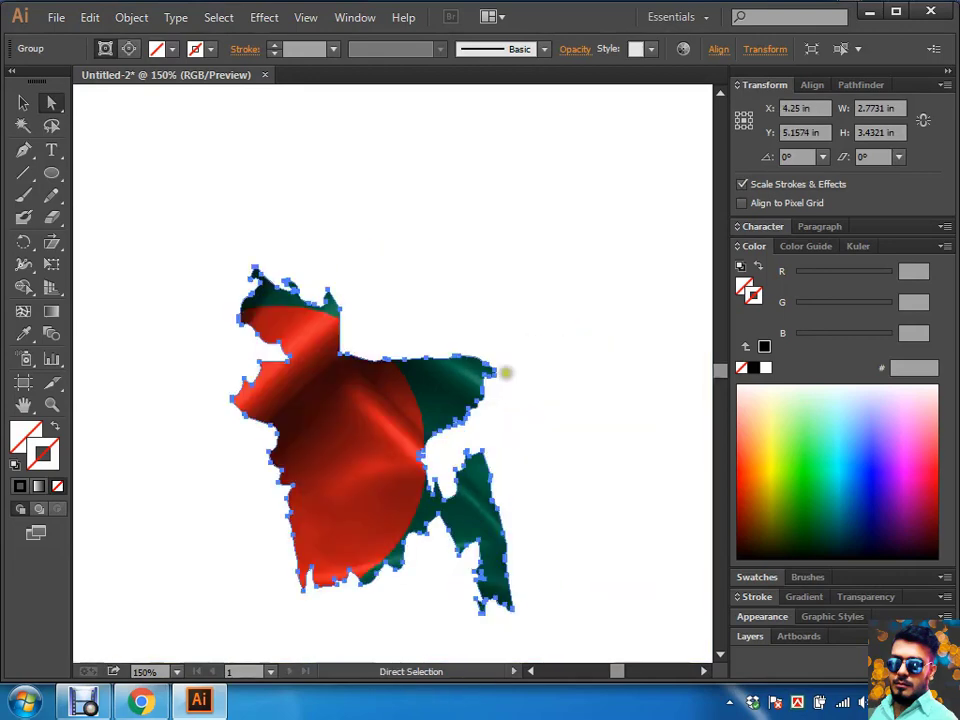
{"action": "left_click", "coordinate": [474, 210]}
Step: Zoom out, shift the flag image right, and select the map group
{"action": "left_click", "coordinate": [364, 454]}
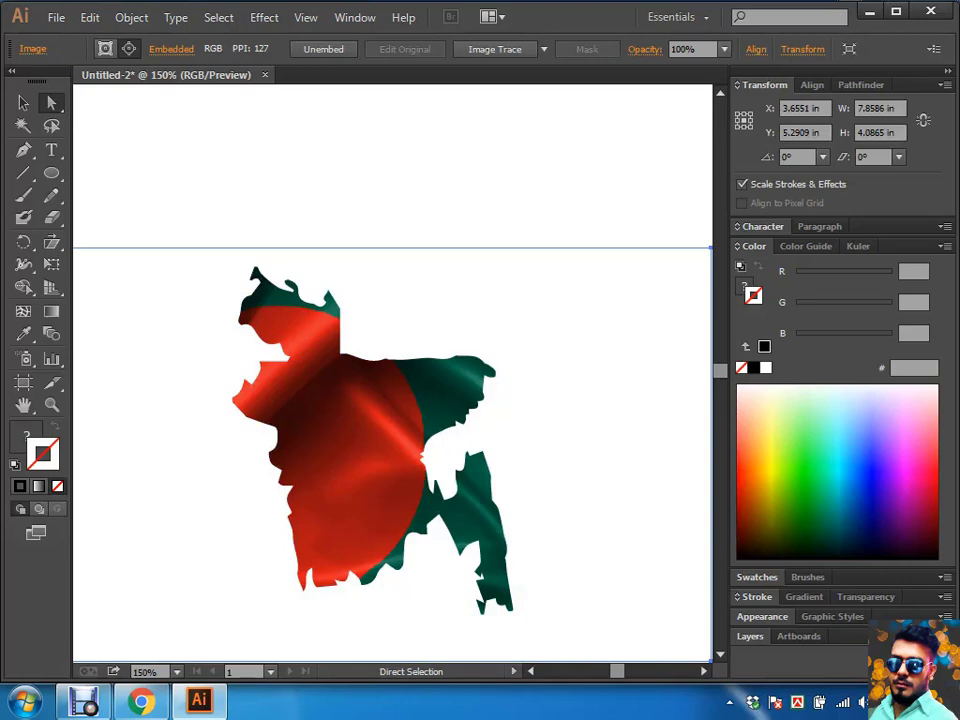
{"action": "key", "text": "ctrl"}
{"action": "key", "text": "ctrl+0"}
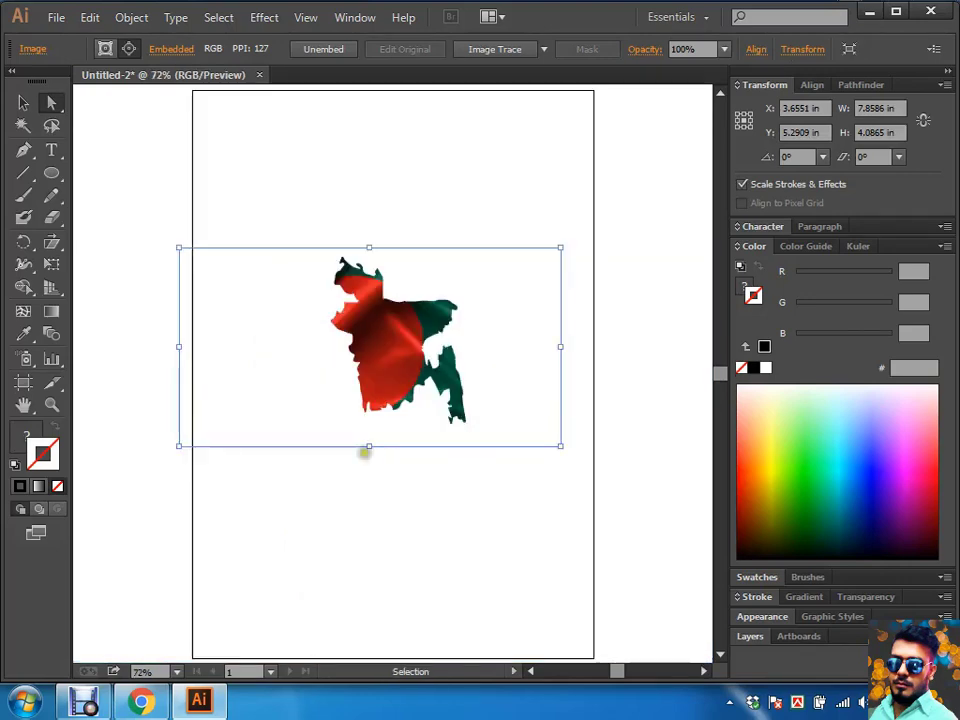
{"action": "left_click_drag", "start_coordinate": [364, 450], "coordinate": [475, 430]}
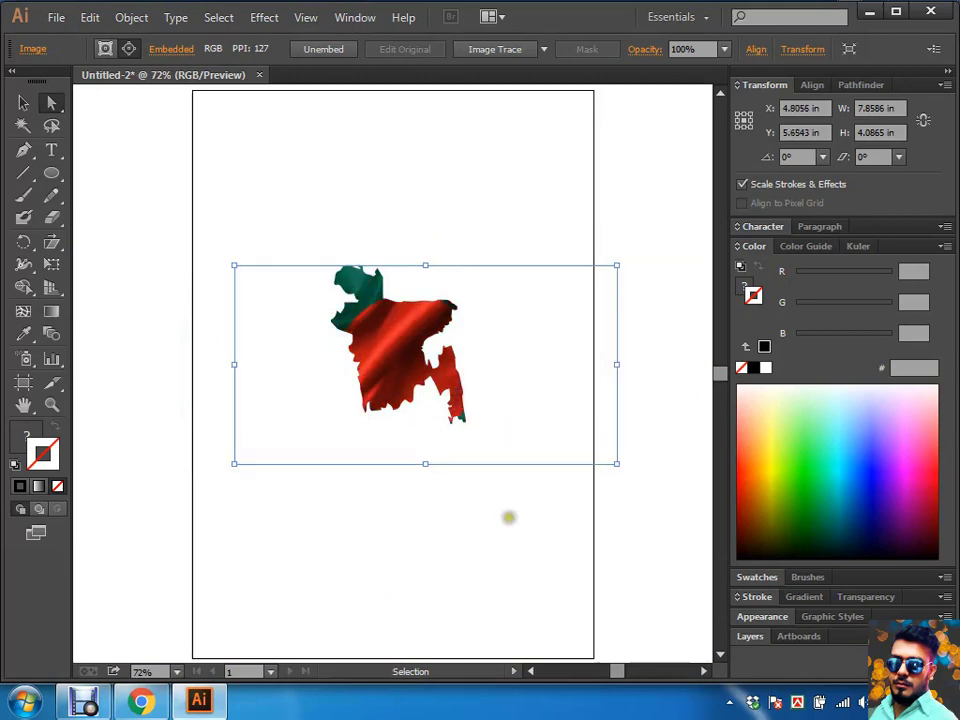
{"action": "left_click", "coordinate": [500, 520]}
{"action": "left_click", "coordinate": [440, 378]}
Step: Delete the map mask and type 'Banladesh' above the flag
{"action": "key", "text": "Delete"}
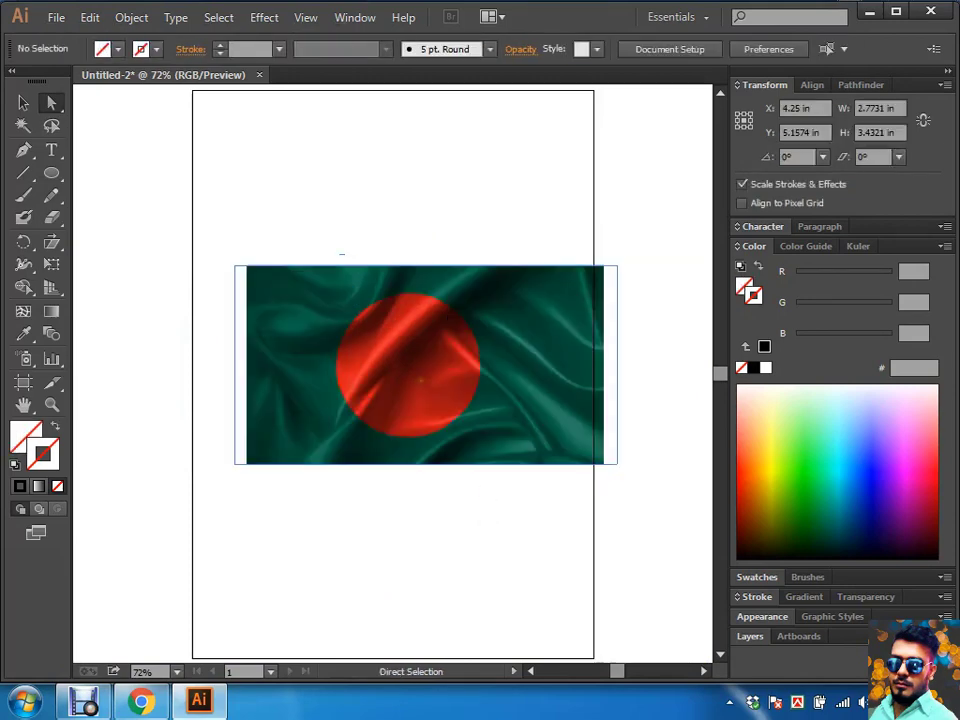
{"action": "key", "text": "t"}
{"action": "left_click", "coordinate": [375, 218]}
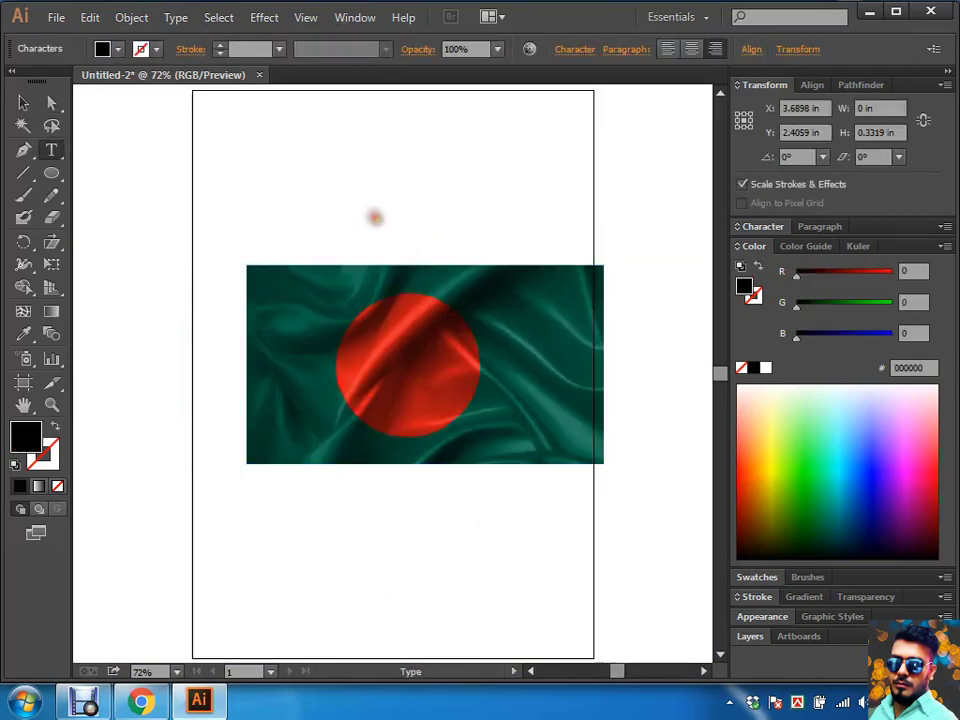
{"action": "type", "text": "Bangl"}
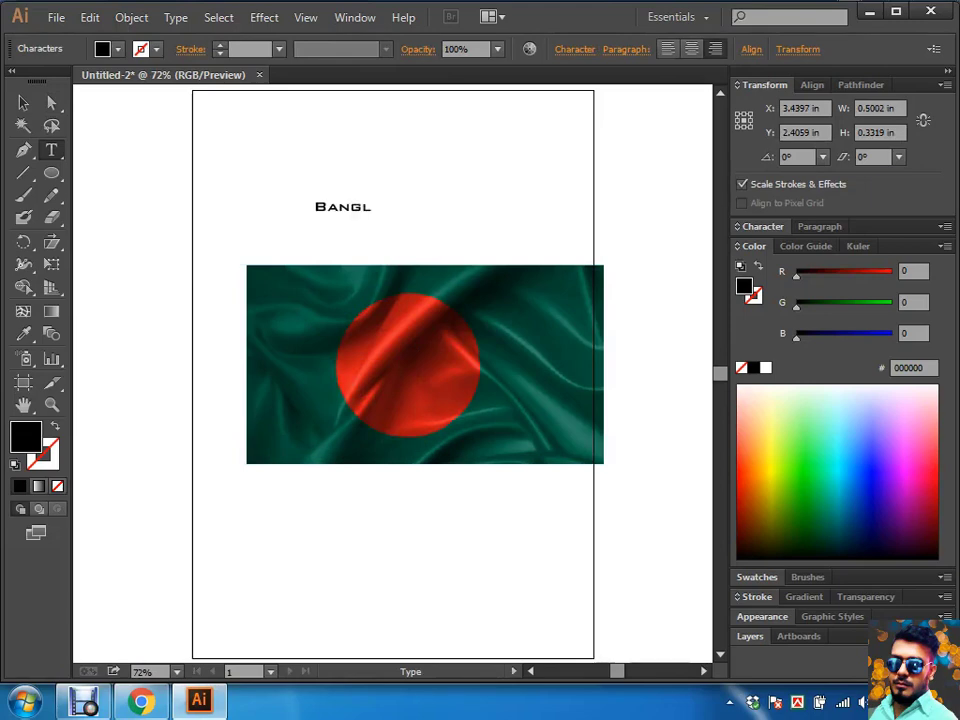
{"action": "type", "text": "adesh"}
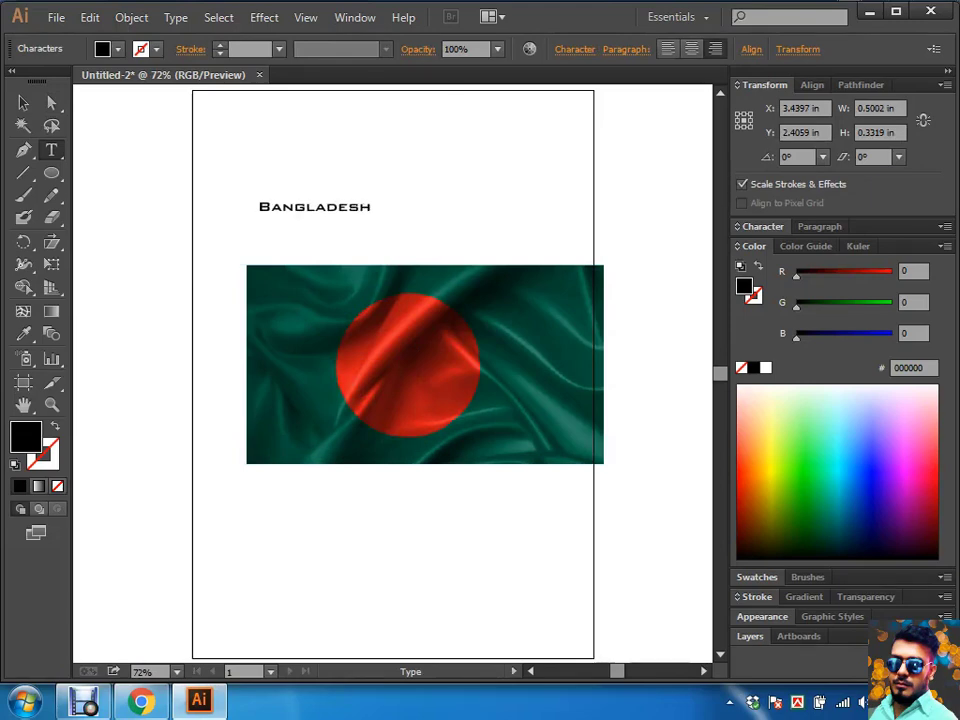
{"action": "left_click", "coordinate": [398, 207], "text": "ctrl"}
{"action": "left_click", "coordinate": [311, 205], "text": "ctrl"}
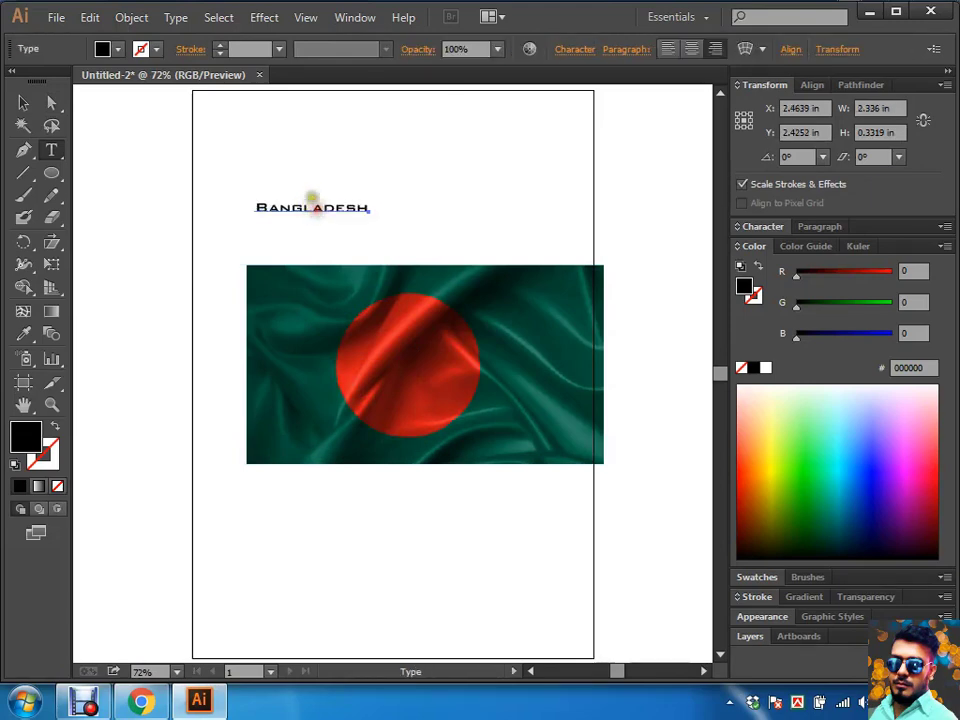
Step: Set the text in Impact, change it to UPPERCASE, and shift it slightly right
{"action": "left_click", "coordinate": [763, 226]}
{"action": "left_click", "coordinate": [784, 280]}
{"action": "type", "text": "i"}
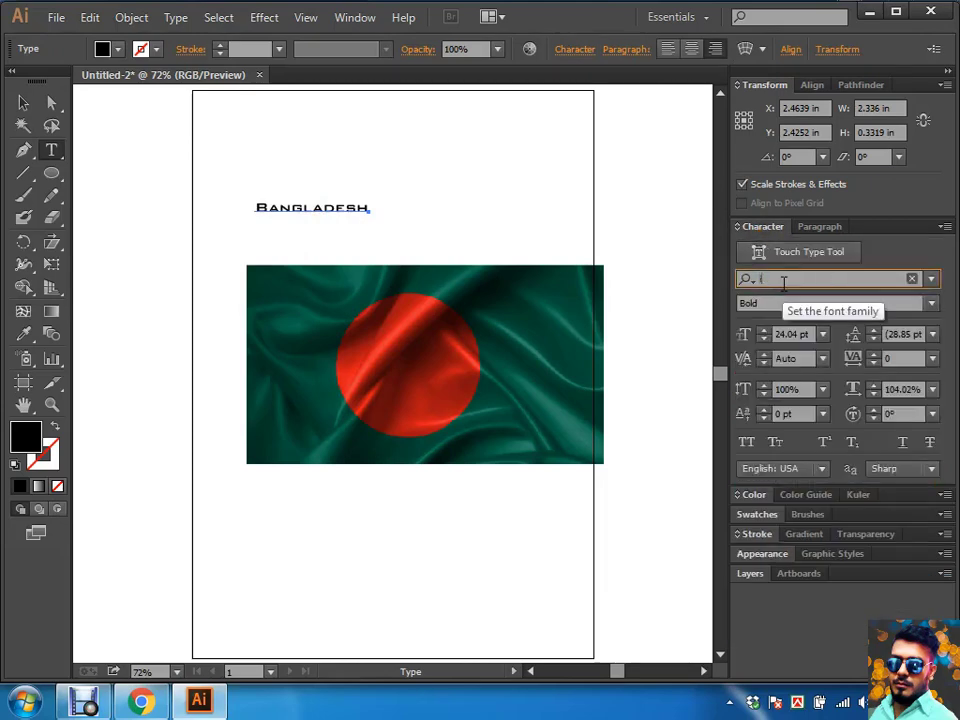
{"action": "type", "text": "mpl"}
{"action": "key", "text": "BackSpace"}
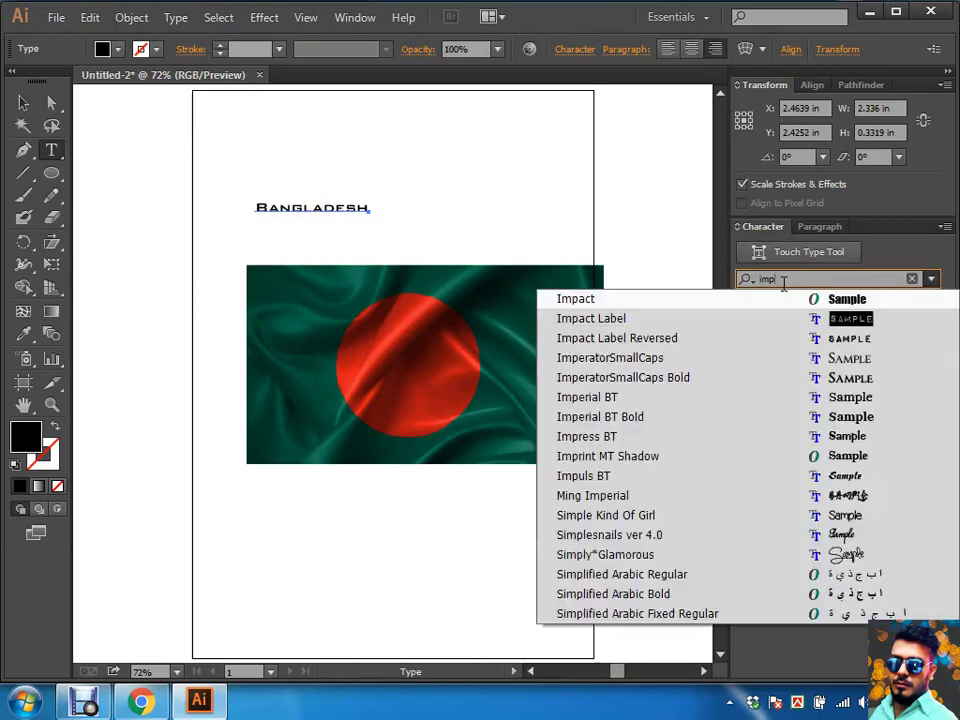
{"action": "key", "text": "Return"}
{"action": "left_click", "coordinate": [208, 131]}
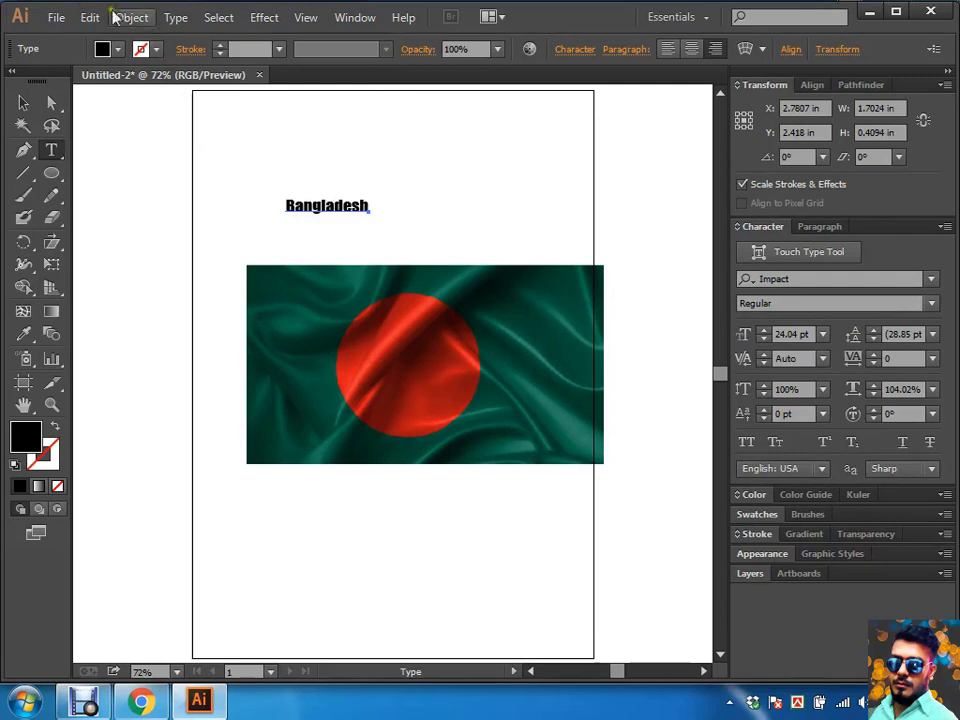
{"action": "left_click", "coordinate": [172, 17]}
{"action": "mouse_move", "coordinate": [222, 268]}
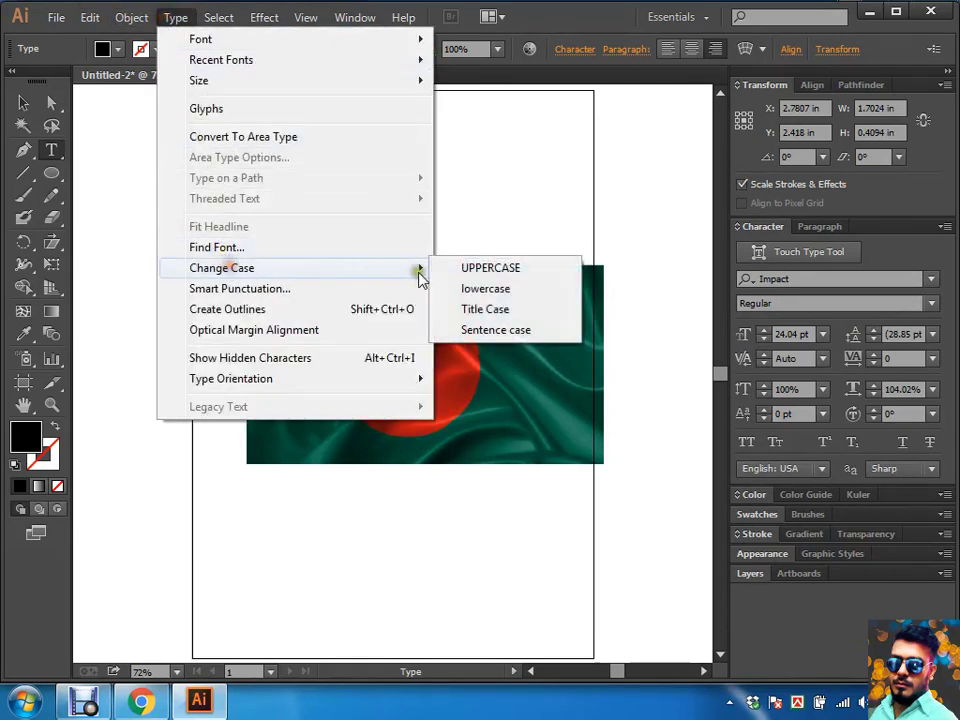
{"action": "left_click", "coordinate": [488, 268]}
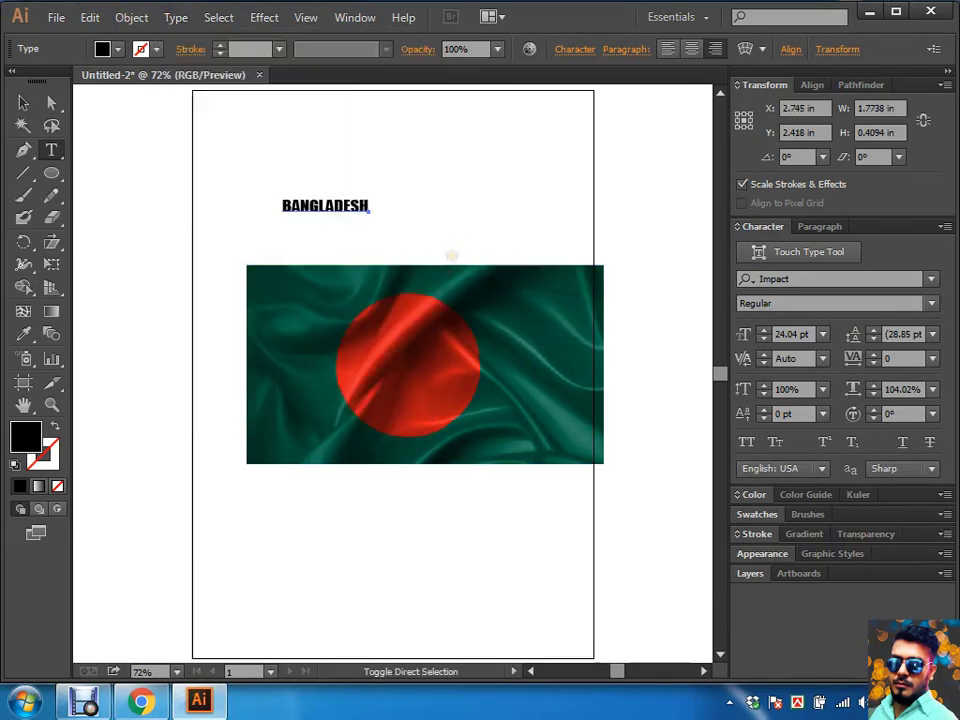
{"action": "left_click_drag", "start_coordinate": [325, 205], "coordinate": [493, 214]}
Step: Stretch BANGLADESH wide across the flag and clip the flag image to the lettering
{"action": "key", "text": "Escape"}
{"action": "left_click_drag", "start_coordinate": [418, 206], "coordinate": [491, 378]}
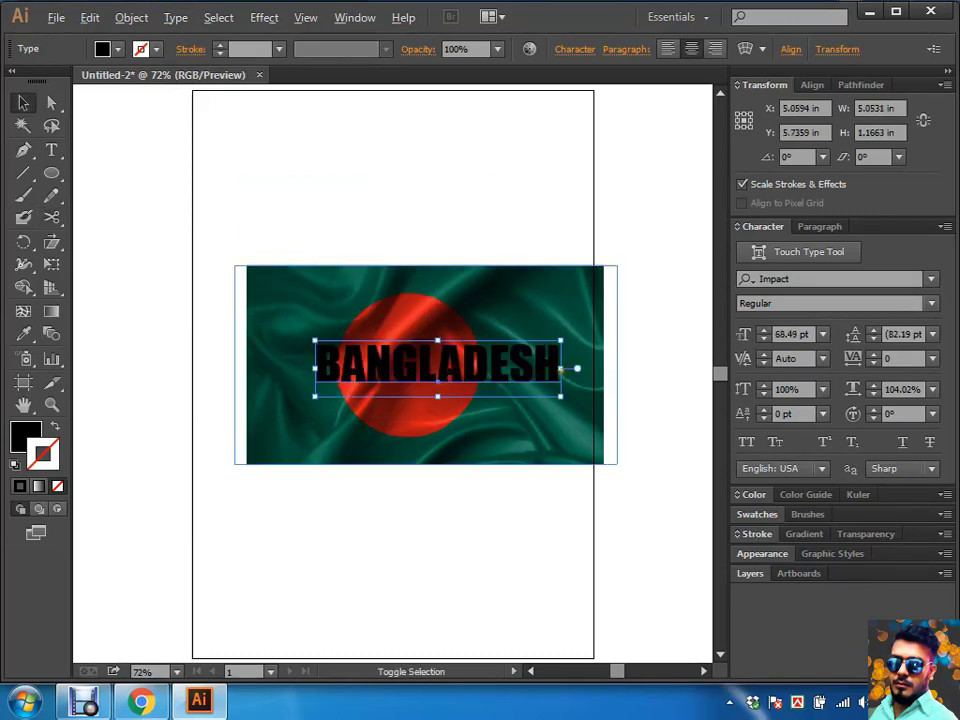
{"action": "left_click_drag", "start_coordinate": [562, 369], "coordinate": [595, 369]}
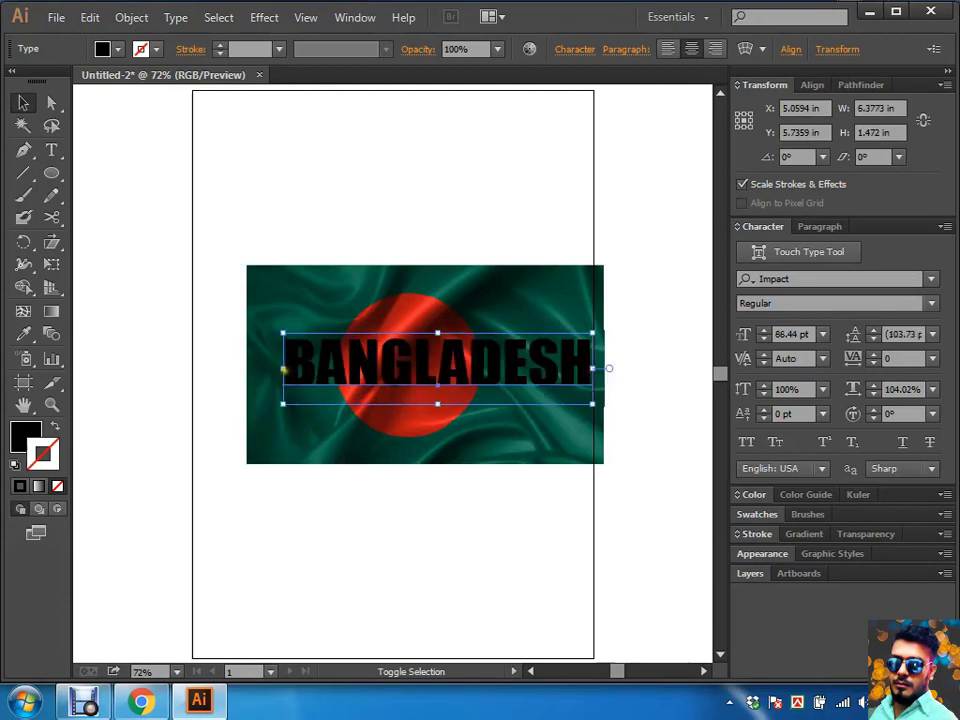
{"action": "left_click_drag", "start_coordinate": [284, 369], "coordinate": [262, 369]}
{"action": "left_click_drag", "start_coordinate": [514, 188], "coordinate": [318, 576]}
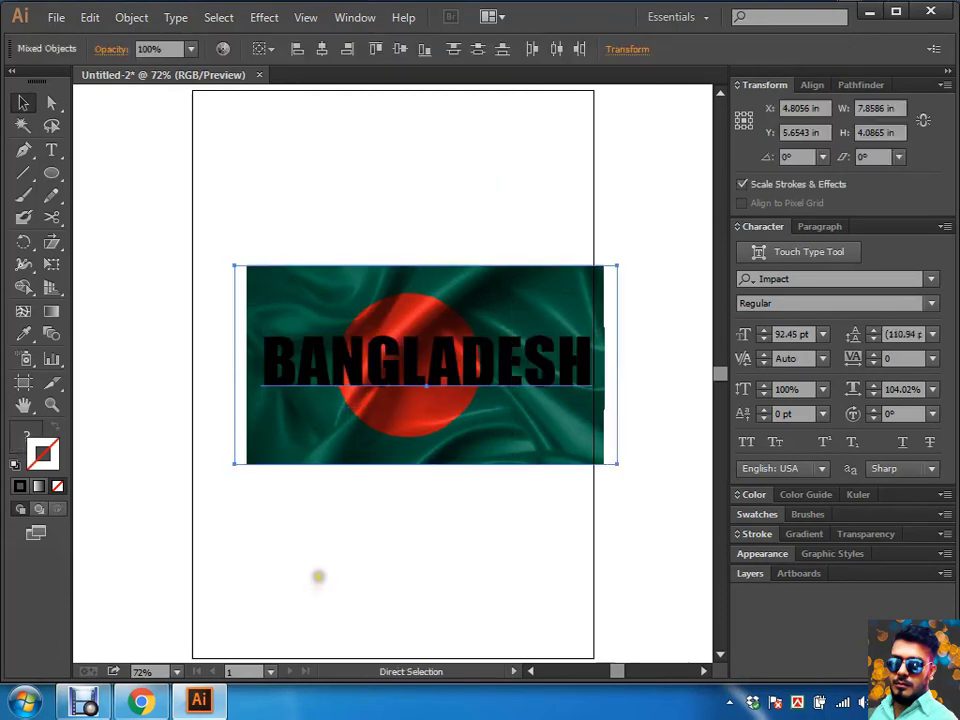
{"action": "key", "text": "ctrl+7"}
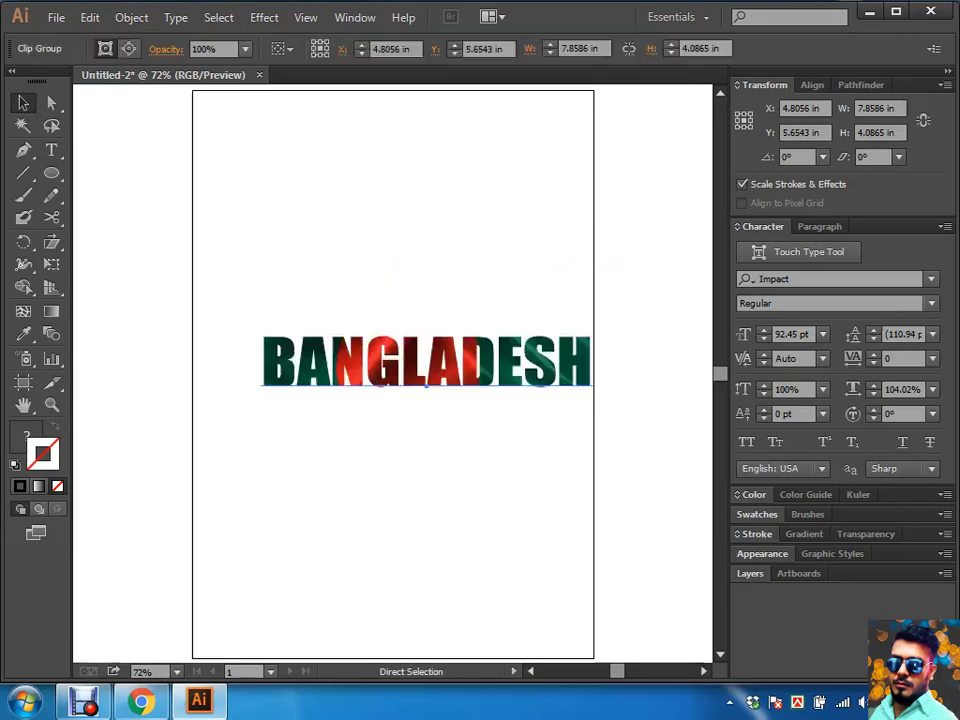
Step: Reselect the BANGLADESH clip group, undoing and redoing the last change
{"action": "left_click", "coordinate": [452, 257]}
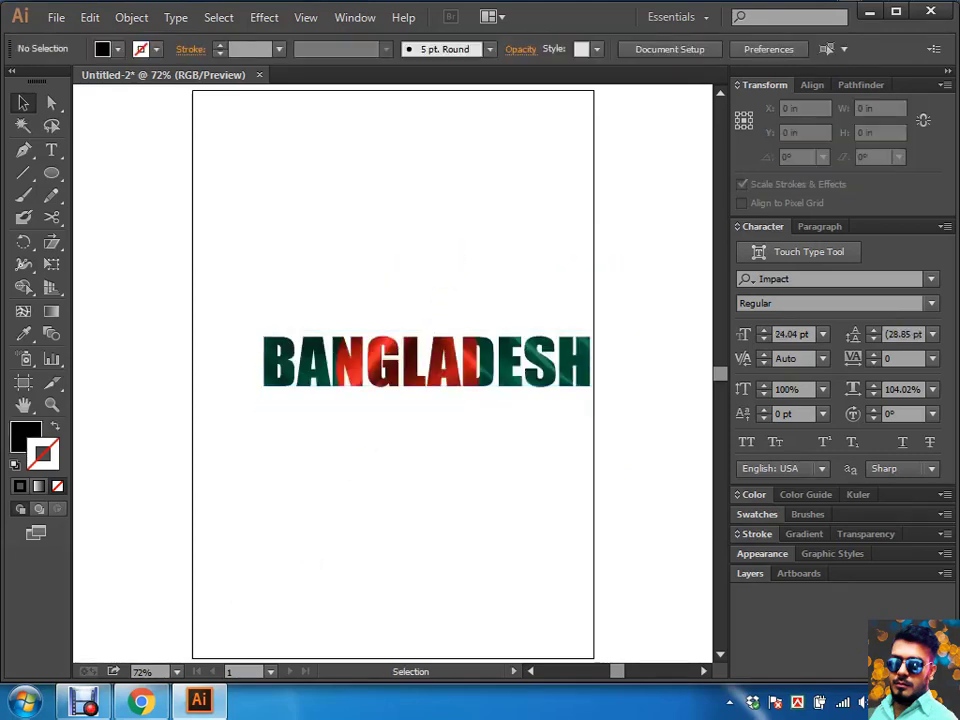
{"action": "left_click", "coordinate": [430, 362]}
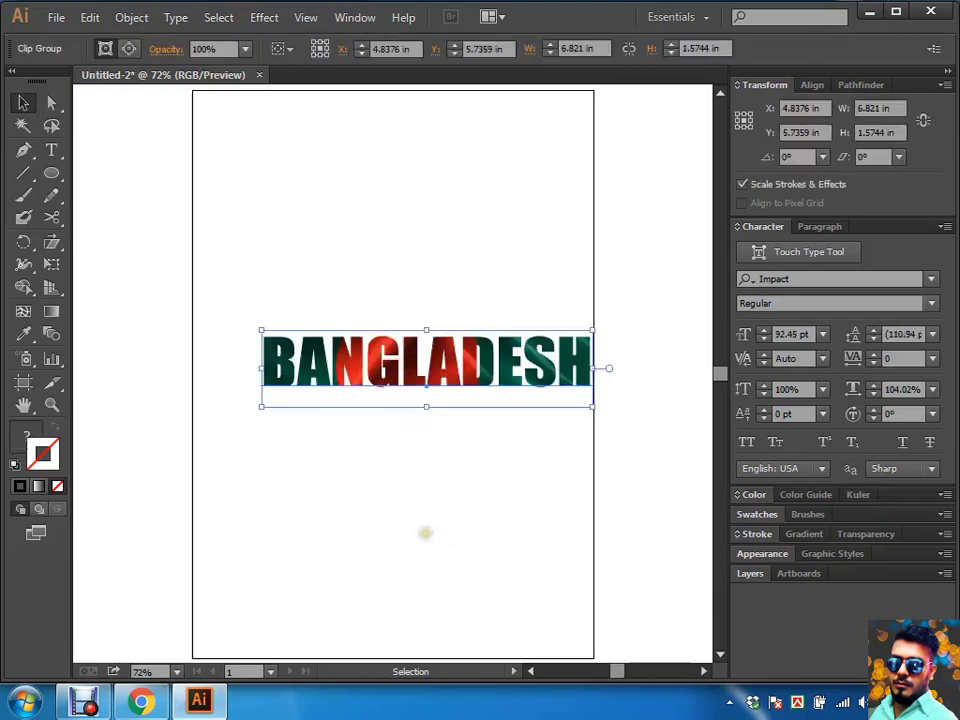
{"action": "key", "text": "ctrl+z"}
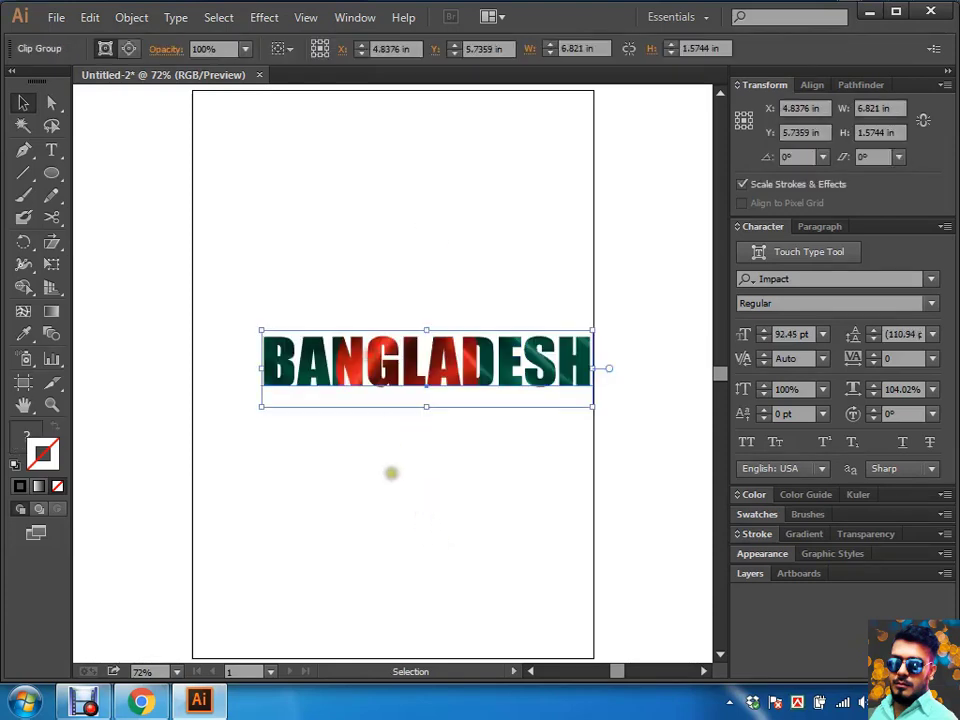
{"action": "key", "text": "ctrl+shift+z"}
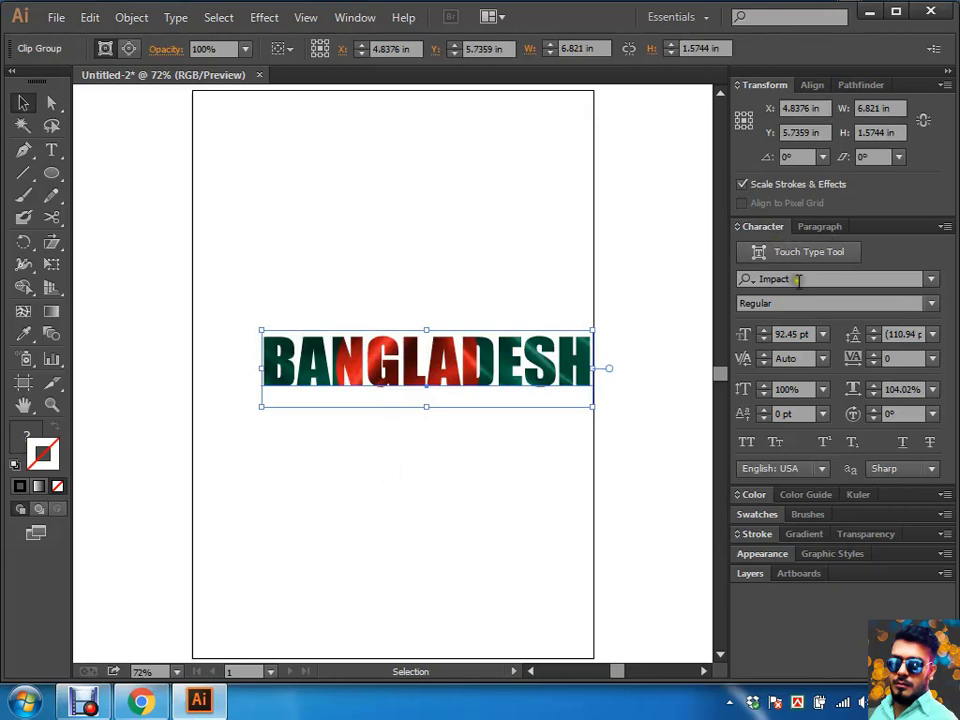
Step: Preview fonts on the lettering, trying Infinite Justice Straight
{"action": "left_click", "coordinate": [801, 279]}
{"action": "key", "text": "Down"}
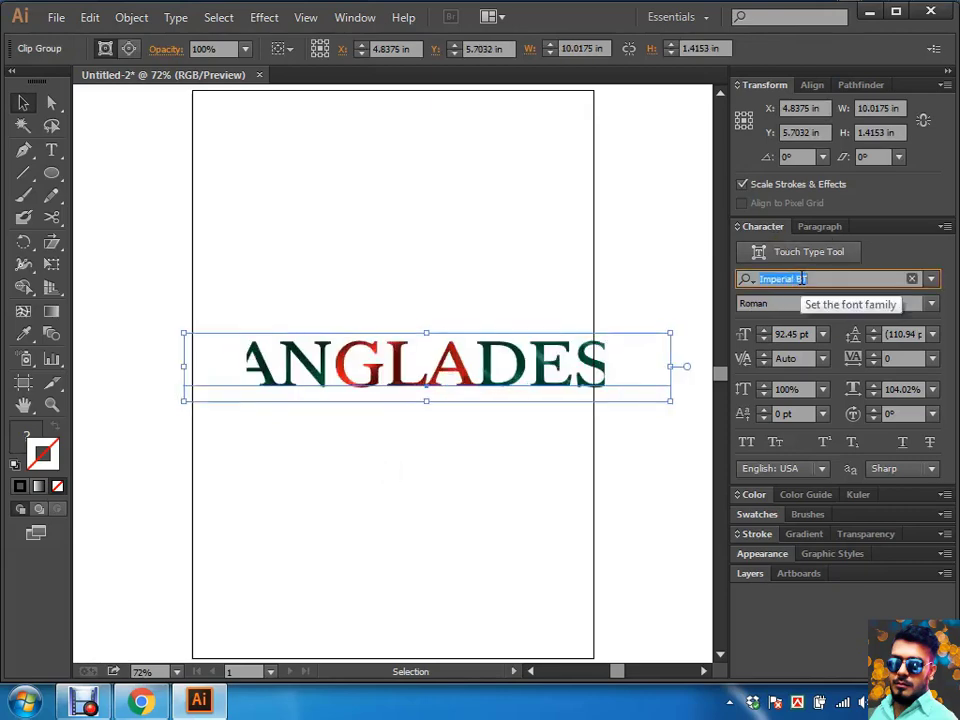
{"action": "key", "text": "Down"}
{"action": "key", "text": "Down"}
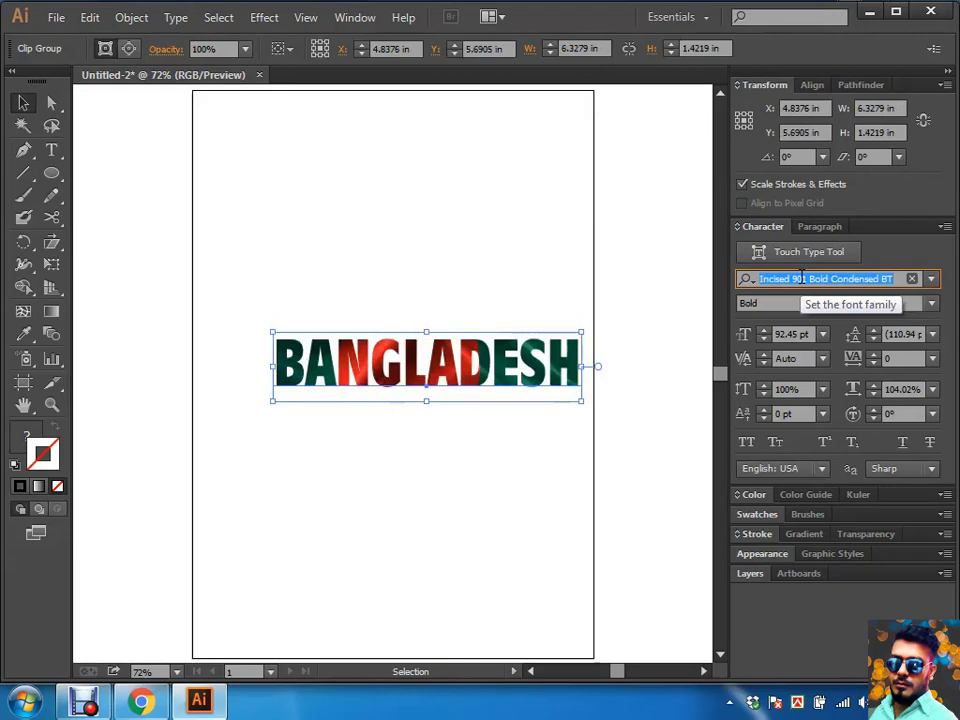
{"action": "key", "text": "Down"}
{"action": "key", "text": "Down"}
{"action": "key", "text": "Down"}
{"action": "key", "text": "Down"}
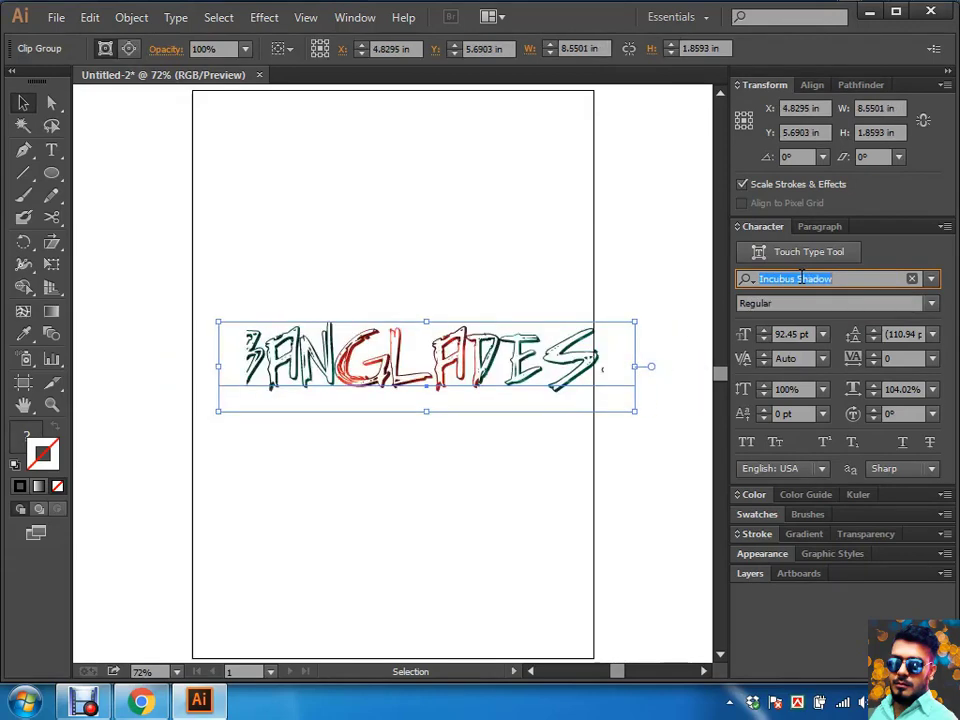
{"action": "key", "text": "Down"}
{"action": "key", "text": "Down"}
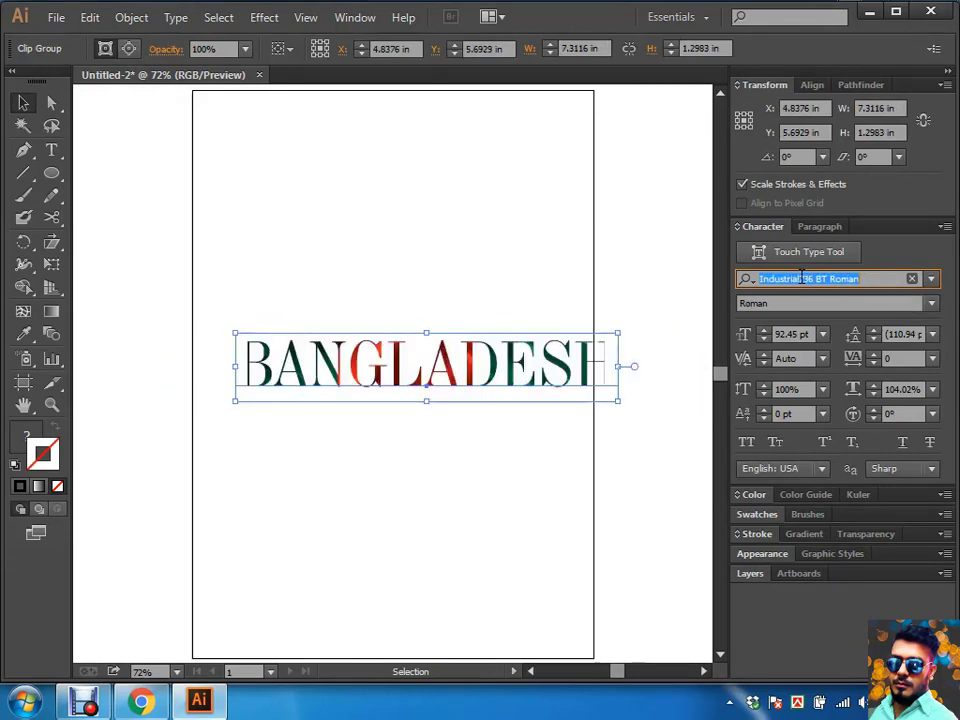
{"action": "key", "text": "Down"}
{"action": "key", "text": "Down"}
{"action": "key", "text": "Down"}
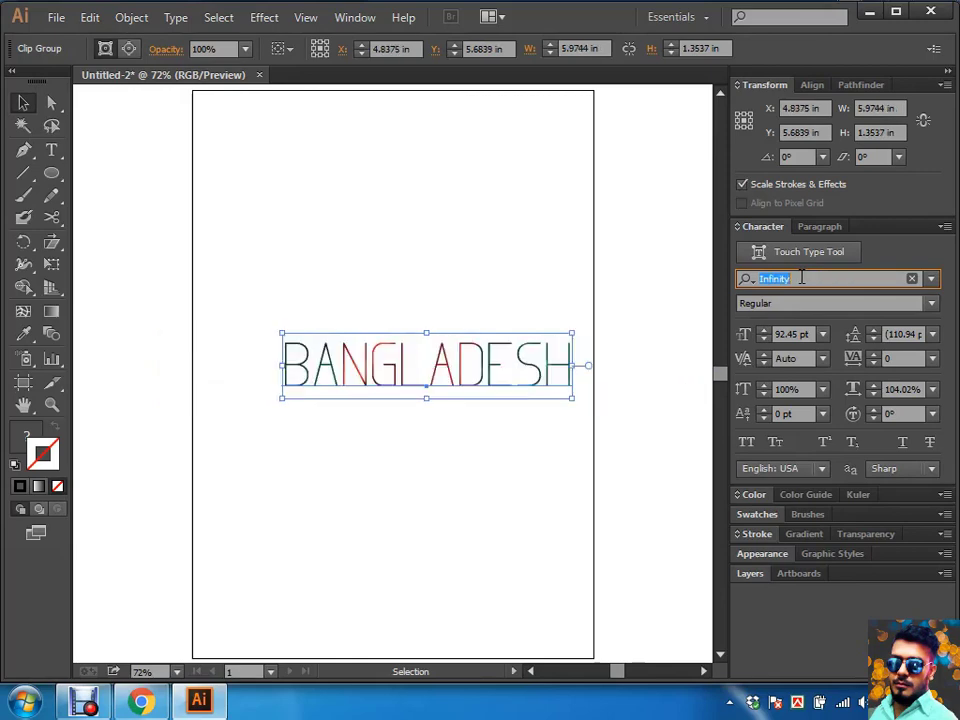
{"action": "key", "text": "Up"}
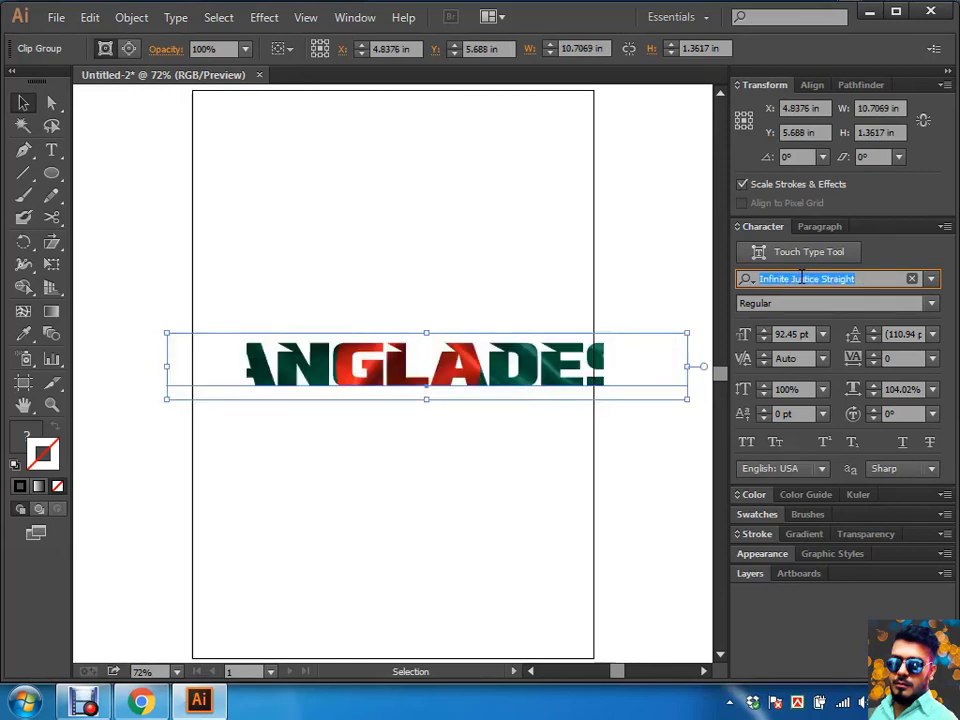
{"action": "left_click", "coordinate": [527, 173]}
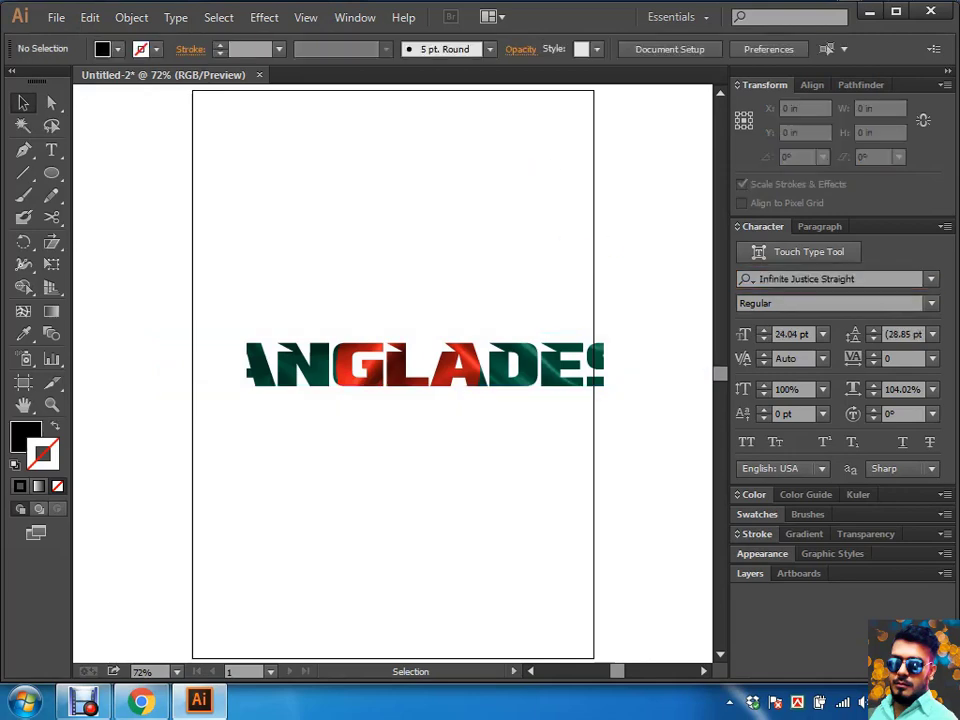
{"action": "left_click", "coordinate": [458, 360]}
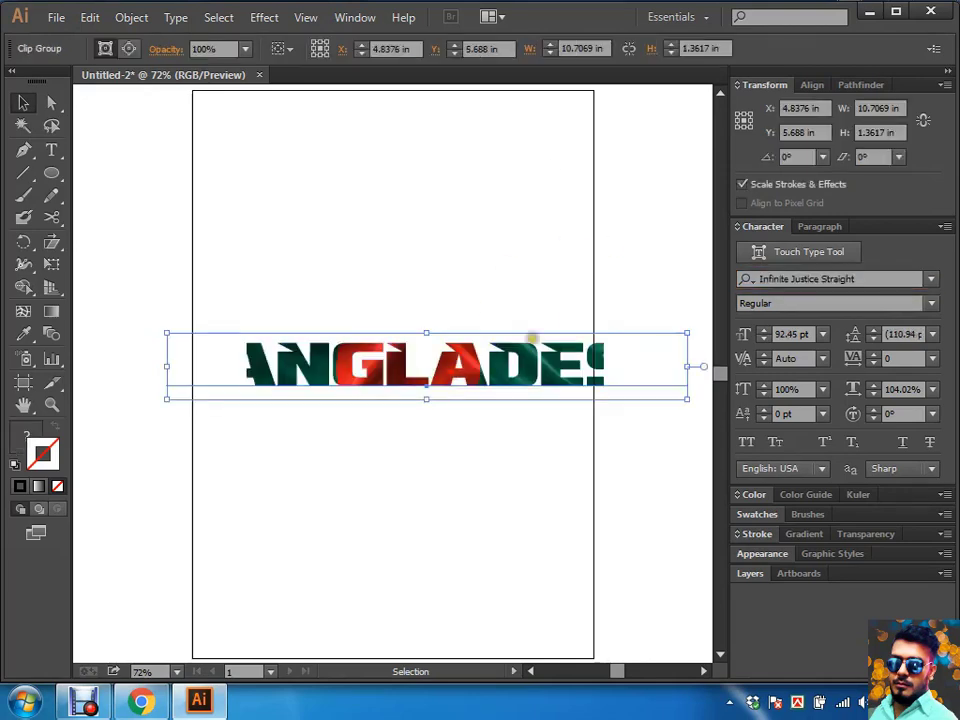
Step: Enlarge the flag image inside the clip group from its centre
{"action": "key", "text": "a"}
{"action": "left_click", "coordinate": [504, 334]}
{"action": "left_click_drag", "start_coordinate": [632, 204], "coordinate": [358, 512]}
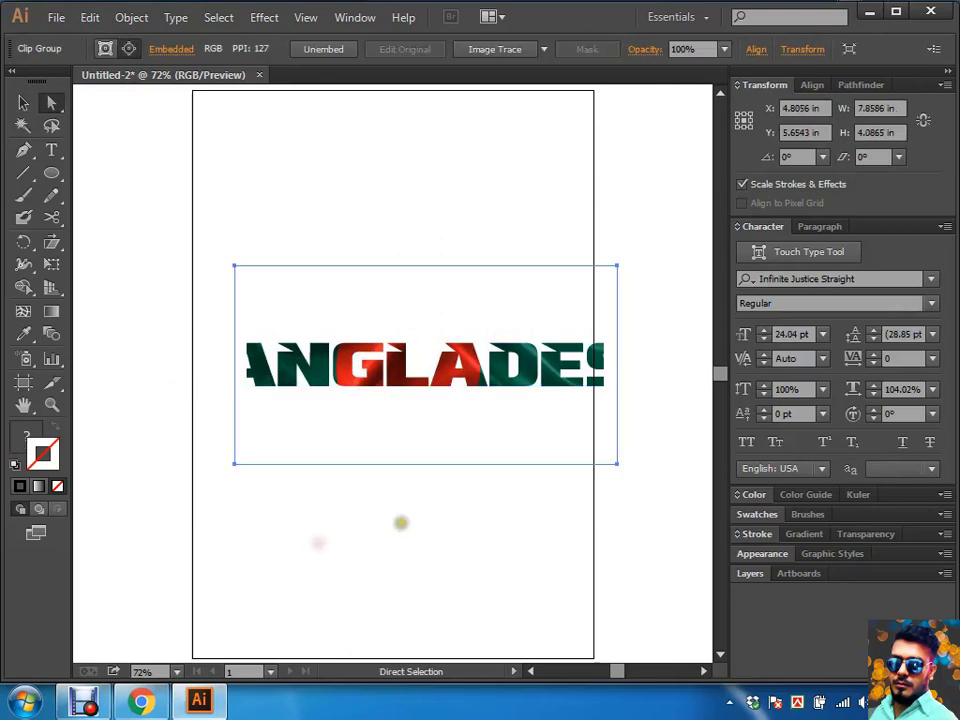
{"action": "key", "text": "v"}
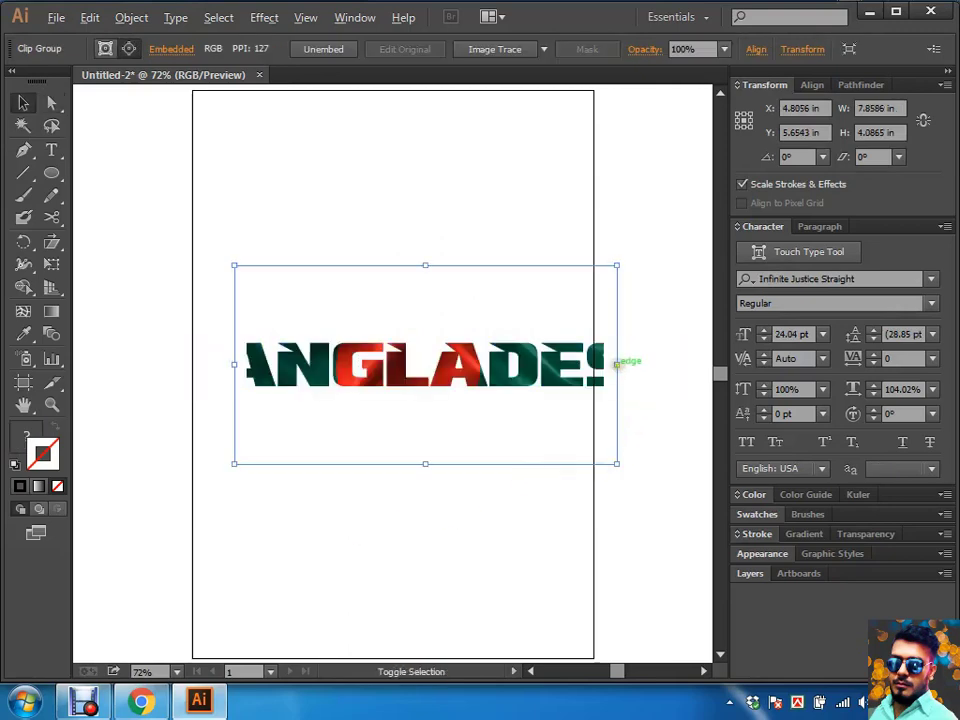
{"action": "scroll", "coordinate": [621, 366], "scroll_direction": "right", "scroll_amount": 5}
{"action": "left_click_drag", "start_coordinate": [214, 368], "coordinate": [396, 370]}
{"action": "left_click_drag", "start_coordinate": [158, 417], "coordinate": [598, 421]}
{"action": "key", "text": "a"}
{"action": "left_click", "coordinate": [444, 608]}
{"action": "left_click_drag", "start_coordinate": [474, 600], "coordinate": [412, 582]}
{"action": "left_click", "coordinate": [455, 370]}
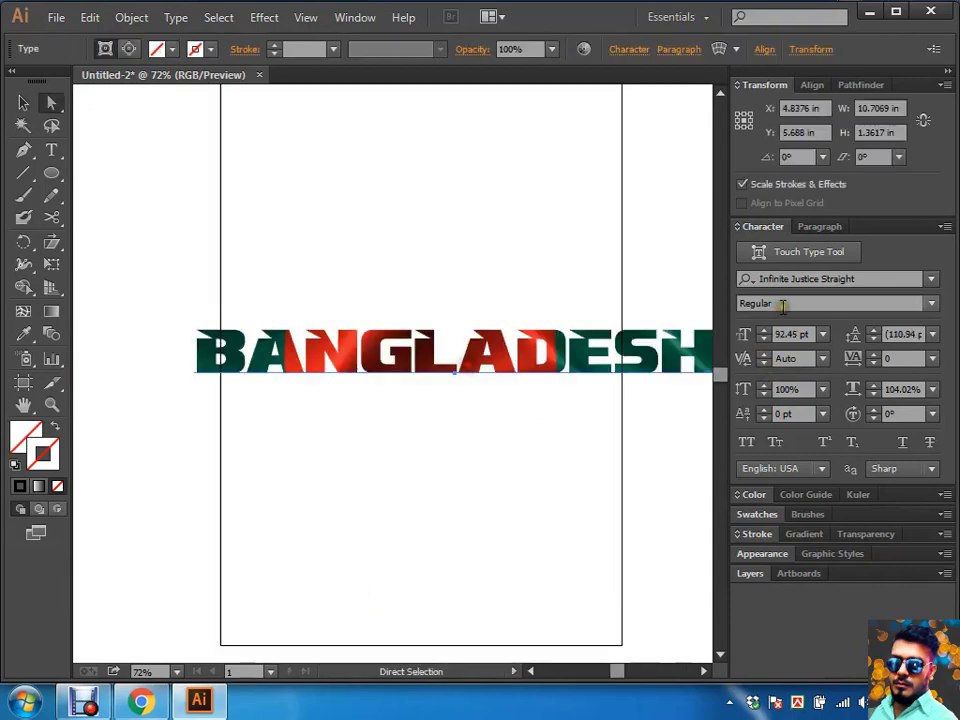
Step: Set the BANGLADESH text font to Isadora Caps
{"action": "left_click", "coordinate": [795, 279]}
{"action": "key", "text": "Down"}
{"action": "key", "text": "Down"}
{"action": "key", "text": "Down"}
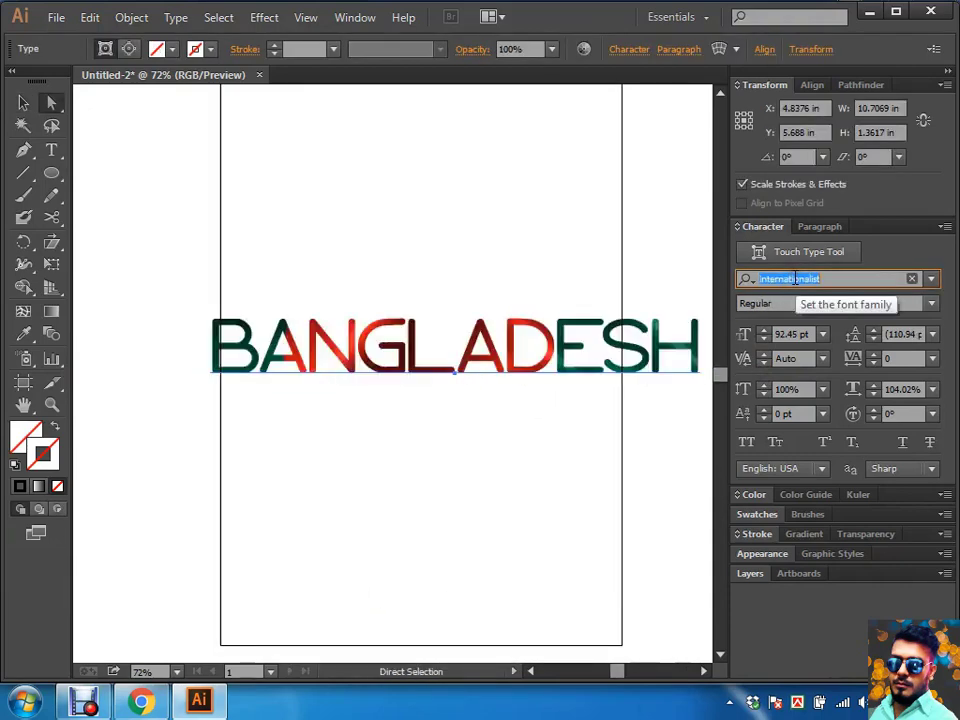
{"action": "key", "text": "Down"}
{"action": "key", "text": "Down"}
{"action": "key", "text": "Down"}
{"action": "key", "text": "Down"}
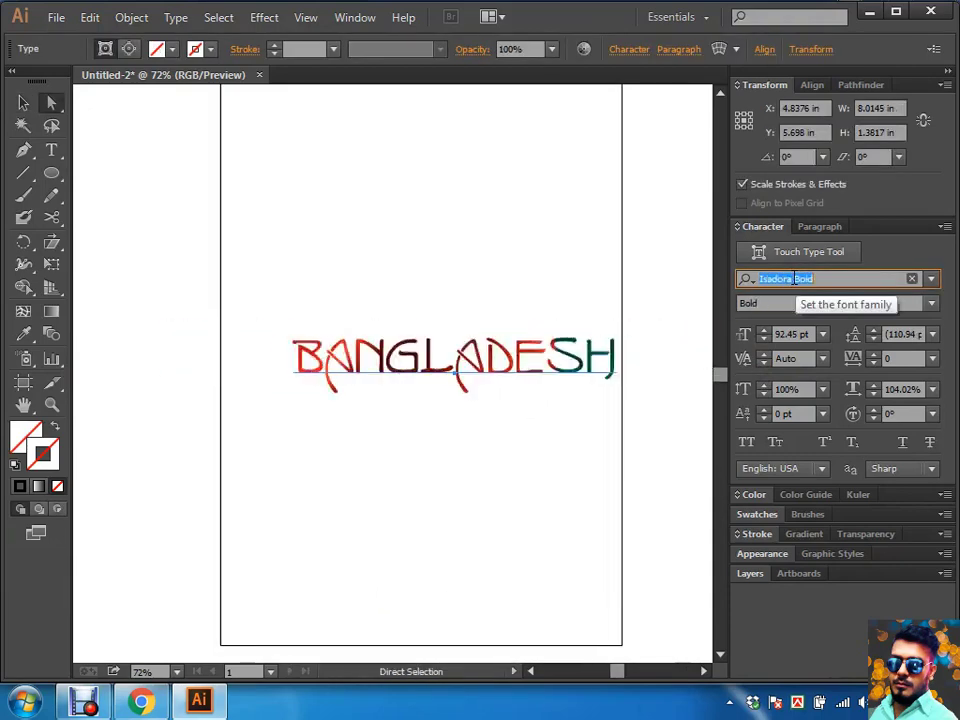
{"action": "key", "text": "Down"}
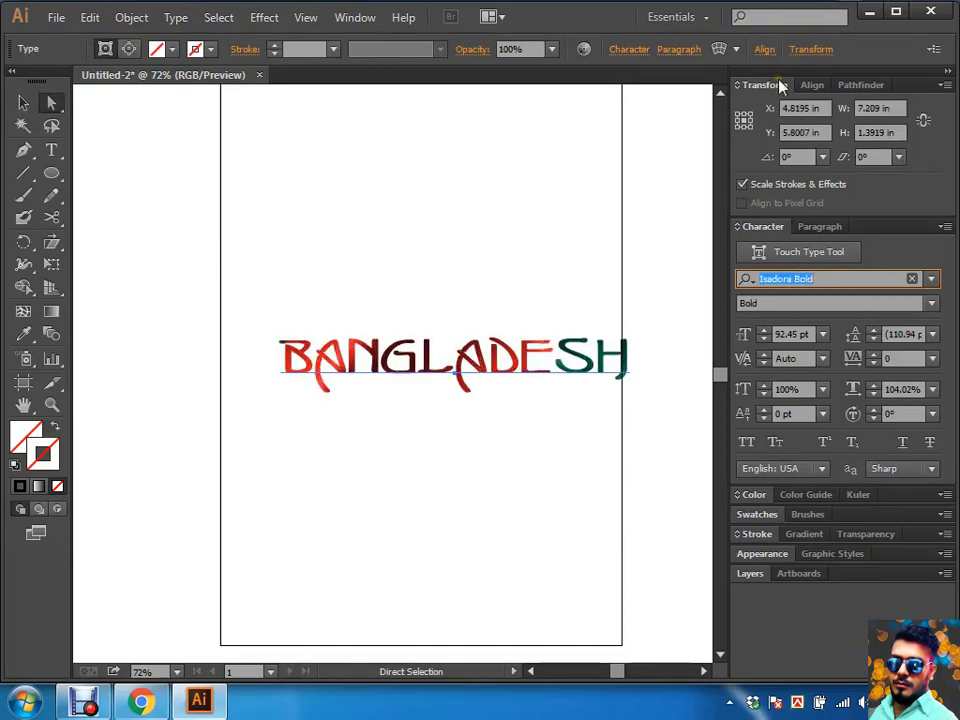
{"action": "key", "text": "Up"}
{"action": "left_click", "coordinate": [437, 251]}
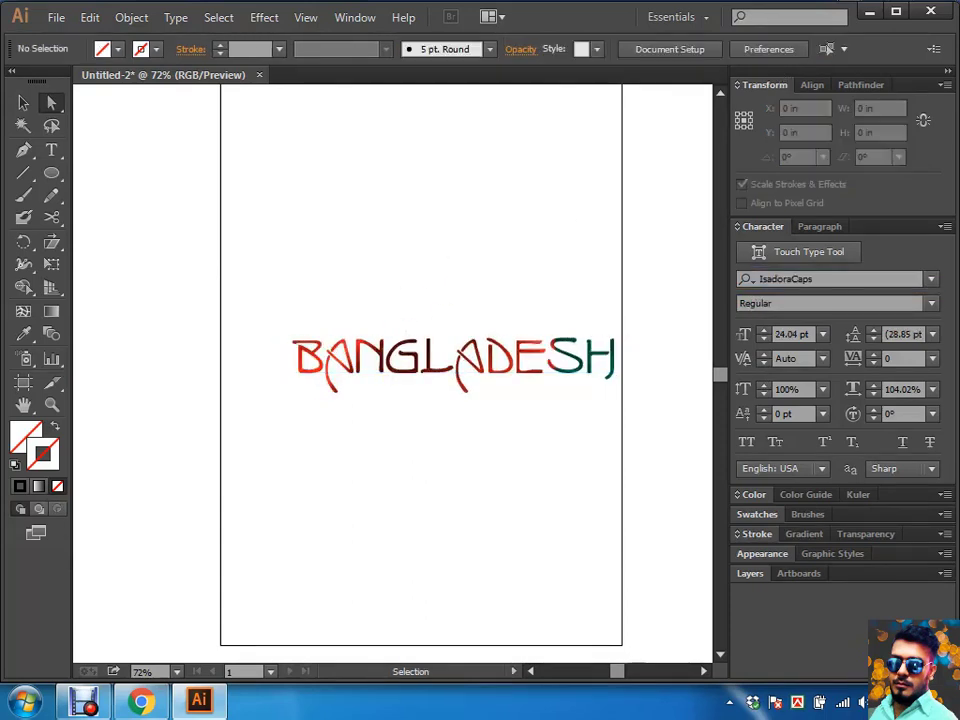
Step: Select the BANGLADESH clip group, delete and restore it, then reach the Clipping Mask options
{"action": "left_click_drag", "start_coordinate": [420, 365], "coordinate": [392, 377]}
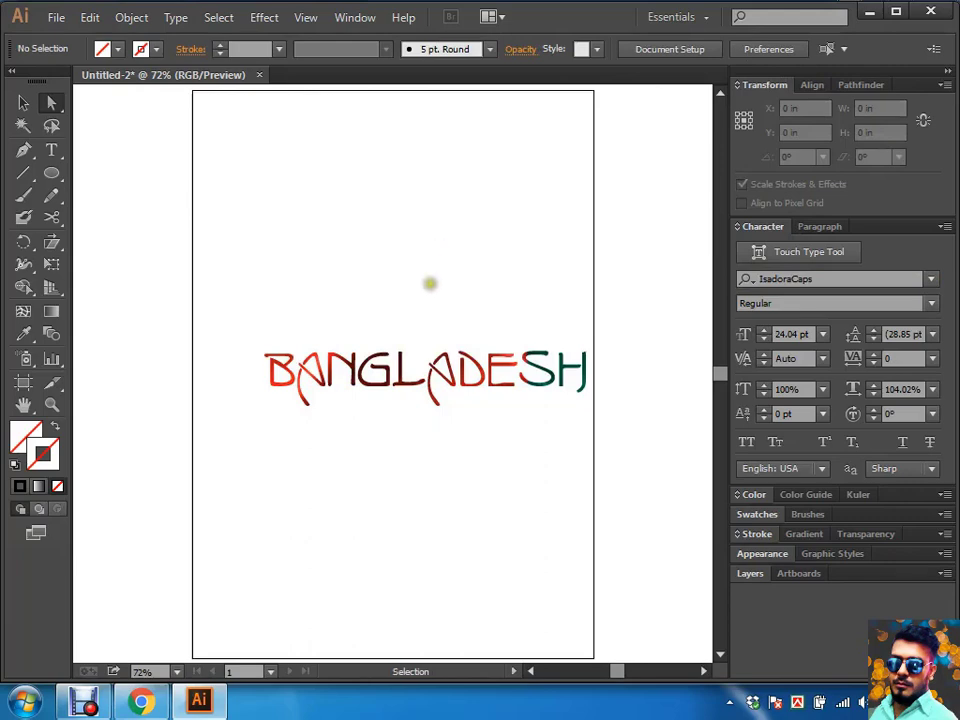
{"action": "left_click", "coordinate": [440, 378]}
{"action": "key", "text": "Delete"}
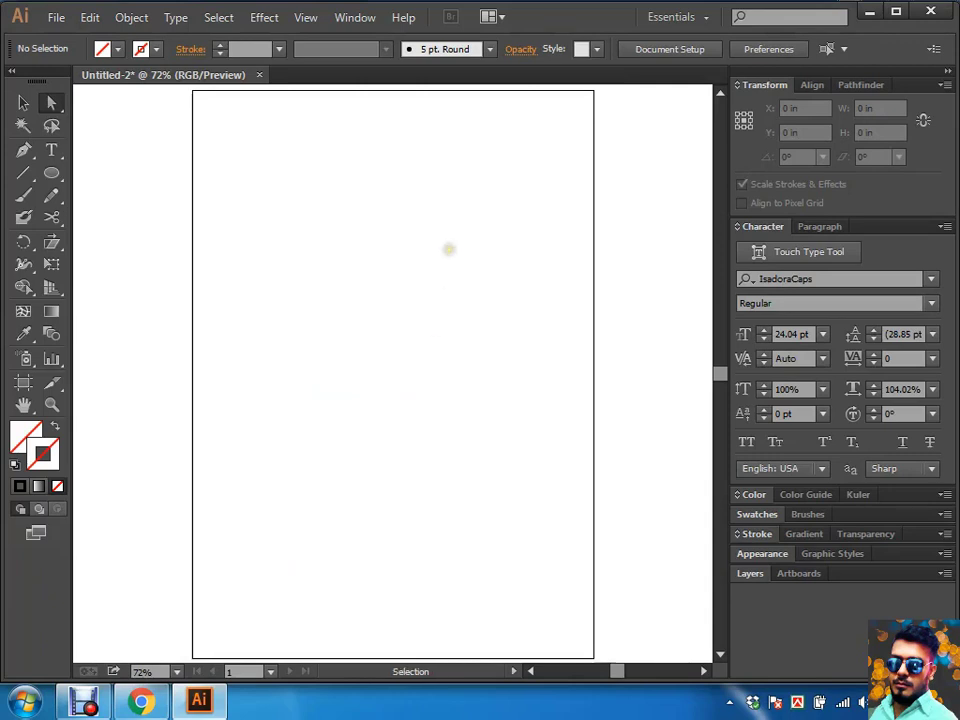
{"action": "key", "text": "ctrl+z"}
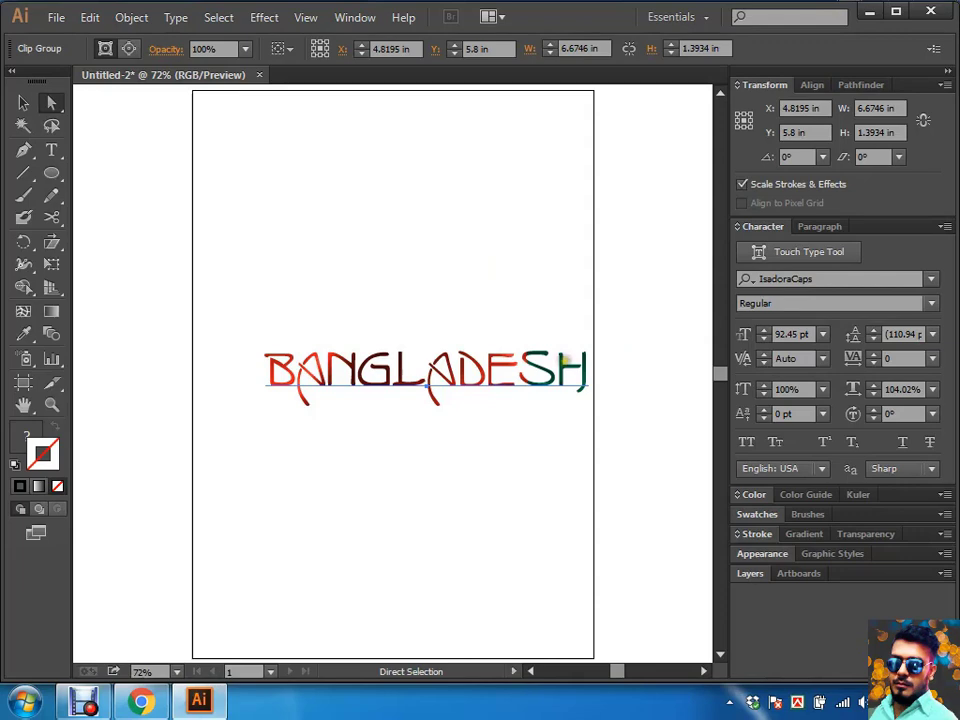
{"action": "left_click", "coordinate": [125, 22]}
{"action": "mouse_move", "coordinate": [176, 572]}
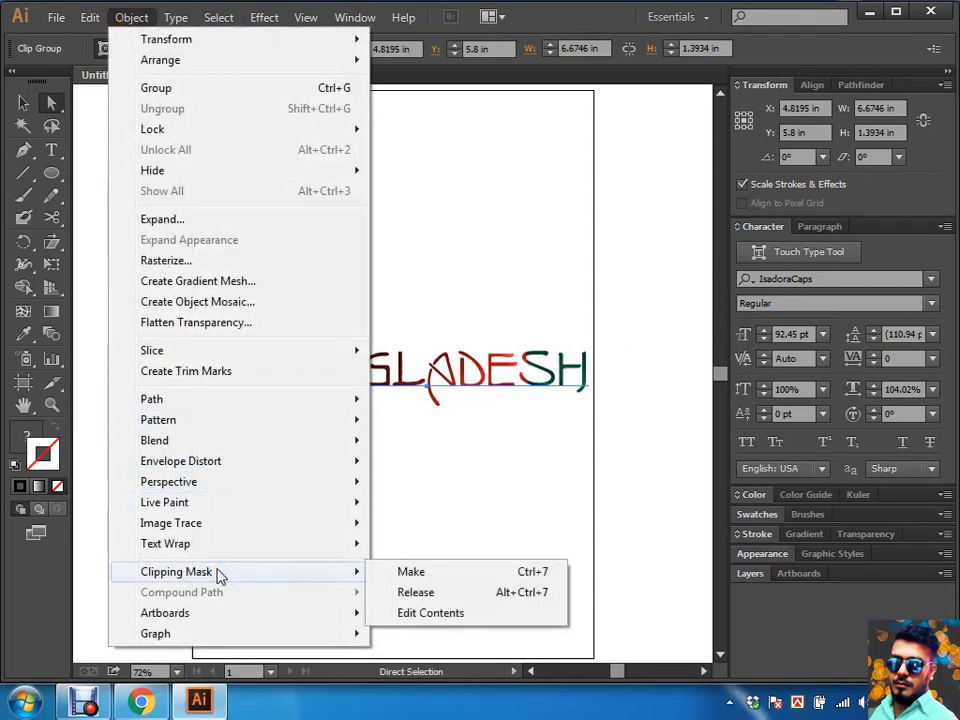
Step: Release the clipping mask, then cut the BANGLADESH text and paste it back in front
{"action": "left_click", "coordinate": [474, 598]}
{"action": "left_click", "coordinate": [538, 246]}
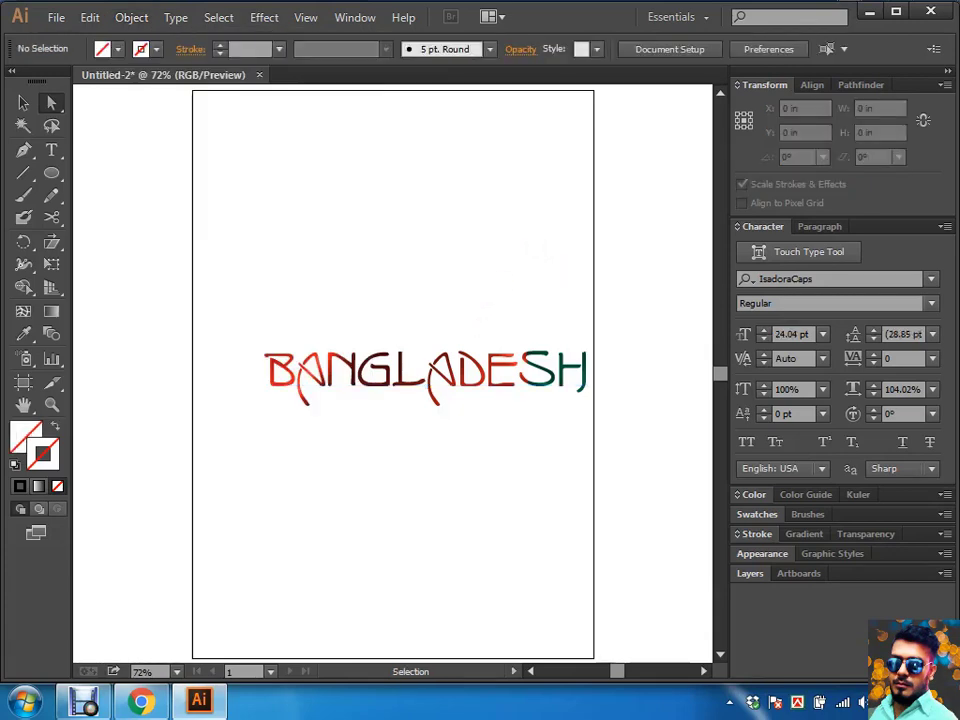
{"action": "left_click", "coordinate": [406, 386]}
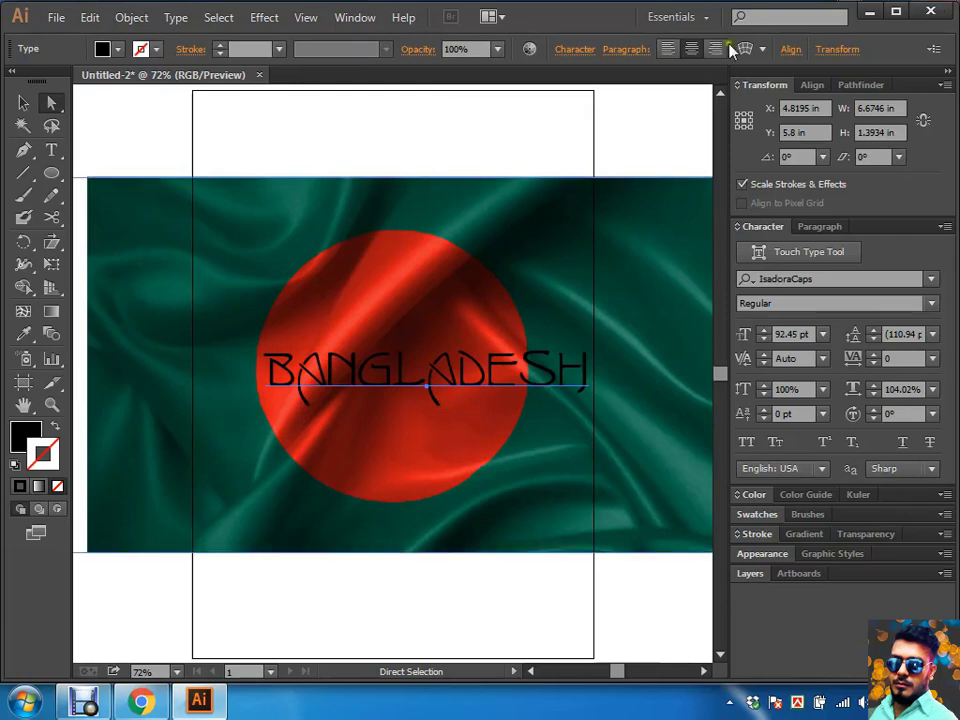
{"action": "left_click", "coordinate": [444, 120]}
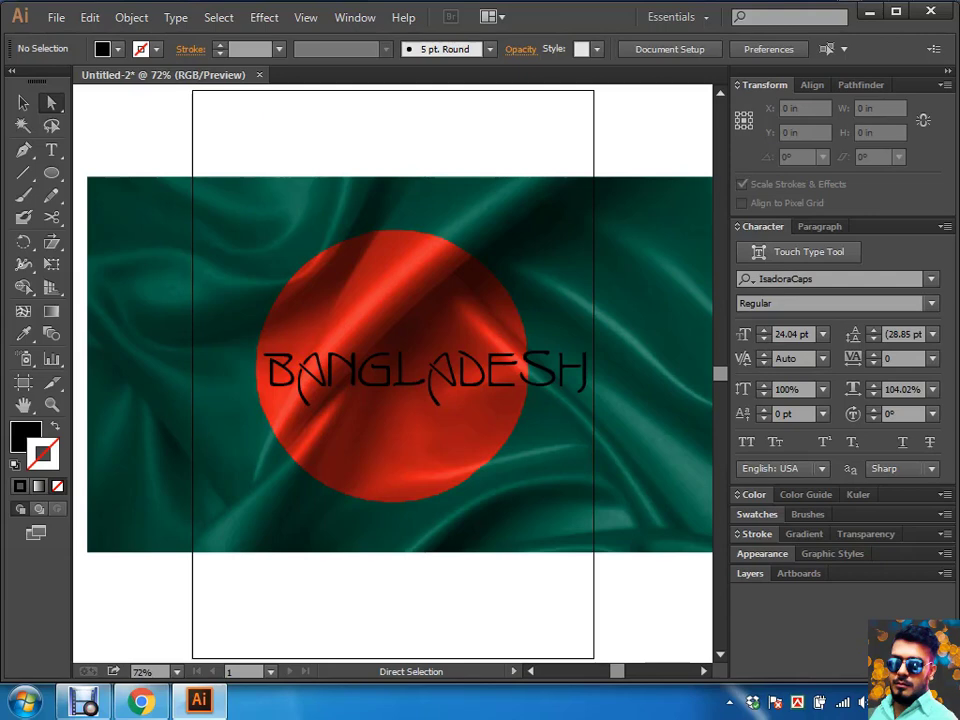
{"action": "left_click", "coordinate": [453, 370]}
{"action": "key", "text": "ctrl+x"}
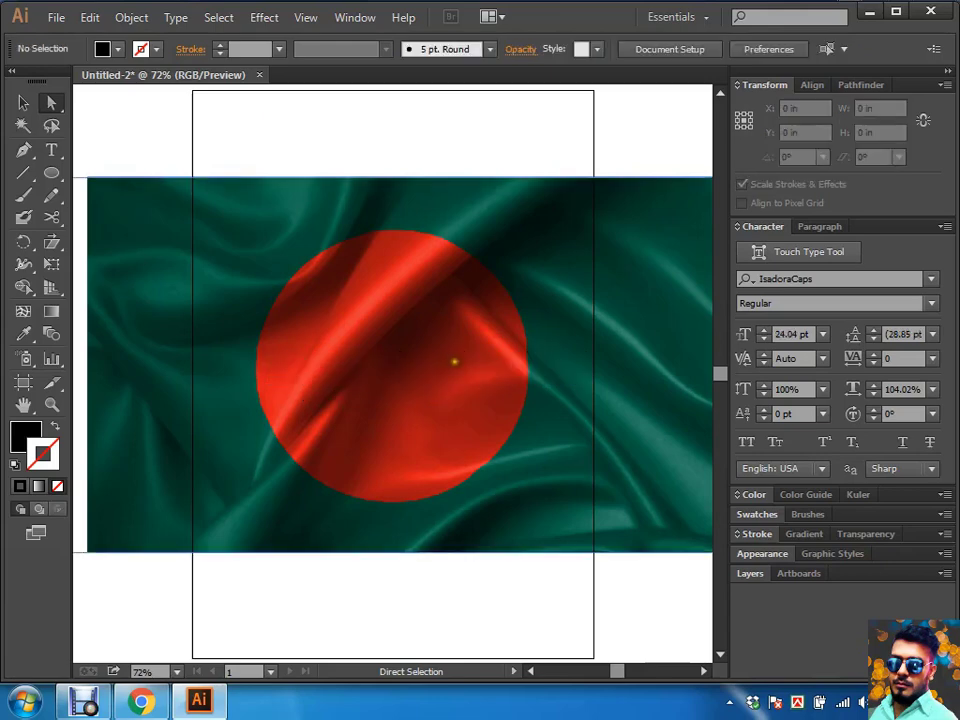
{"action": "key", "text": "ctrl+f"}
Step: Select the BANGLADESH text, check its font family, and remove it
{"action": "left_click", "coordinate": [395, 128]}
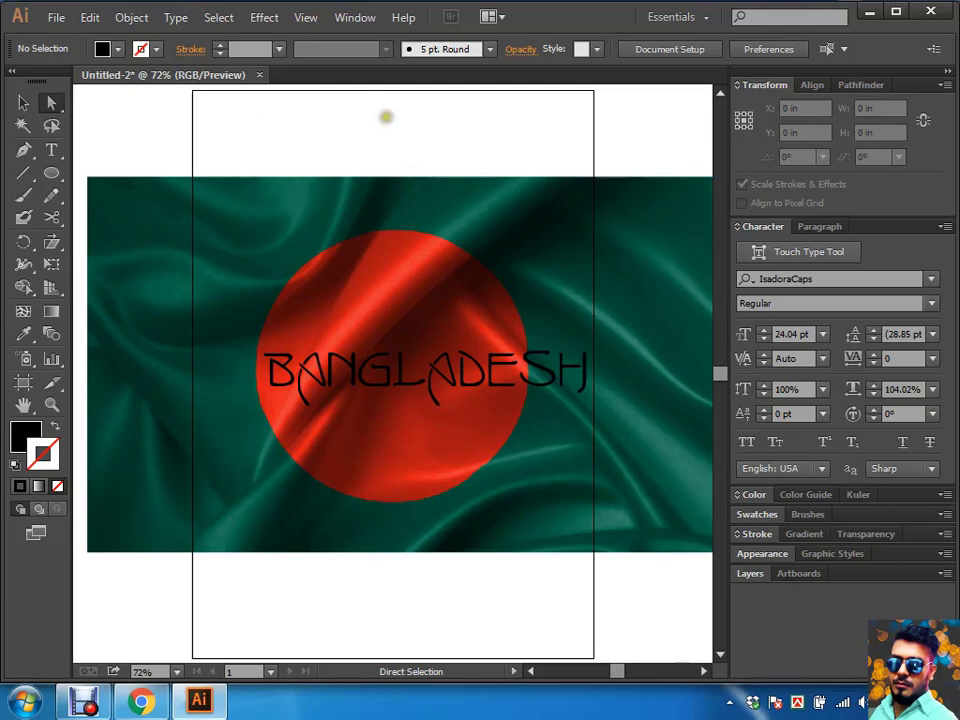
{"action": "left_click", "coordinate": [422, 367]}
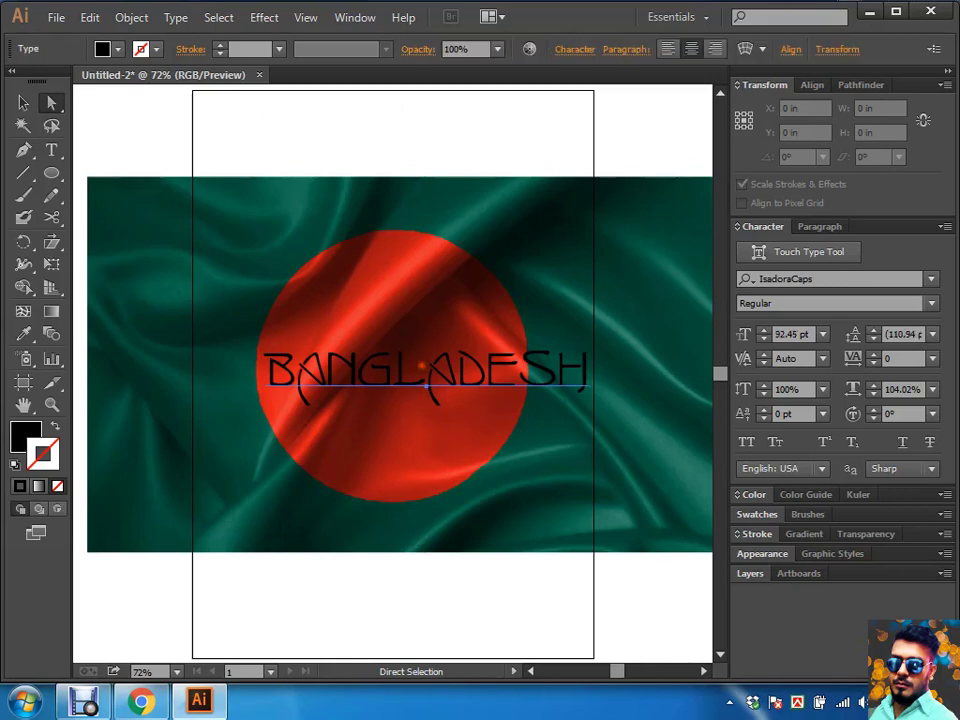
{"action": "left_click", "coordinate": [793, 279]}
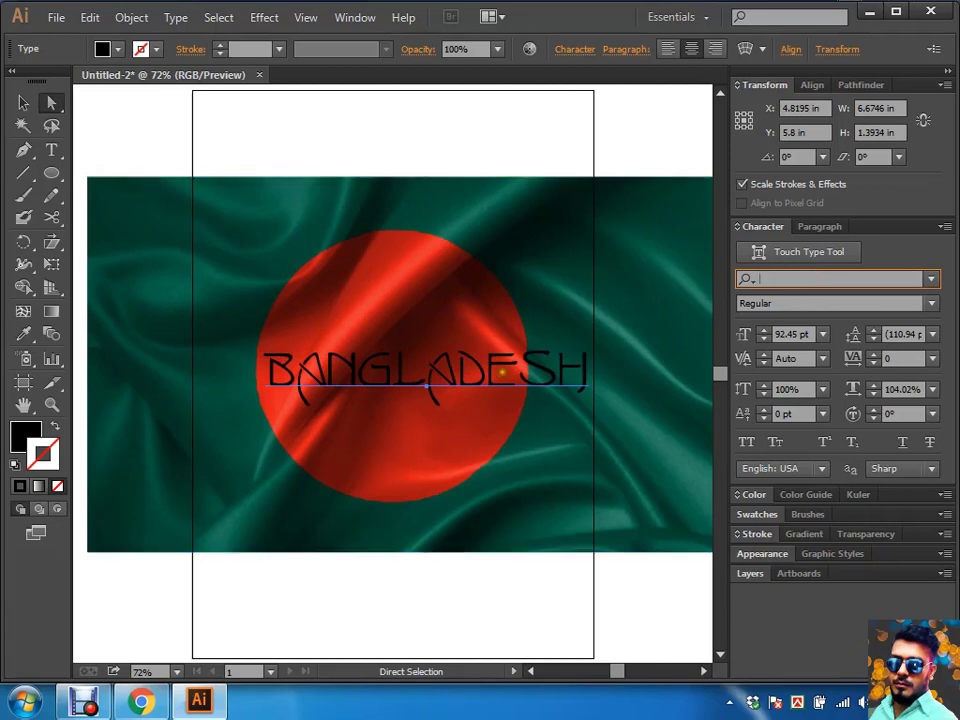
{"action": "left_click", "coordinate": [521, 171]}
{"action": "left_click", "coordinate": [506, 381]}
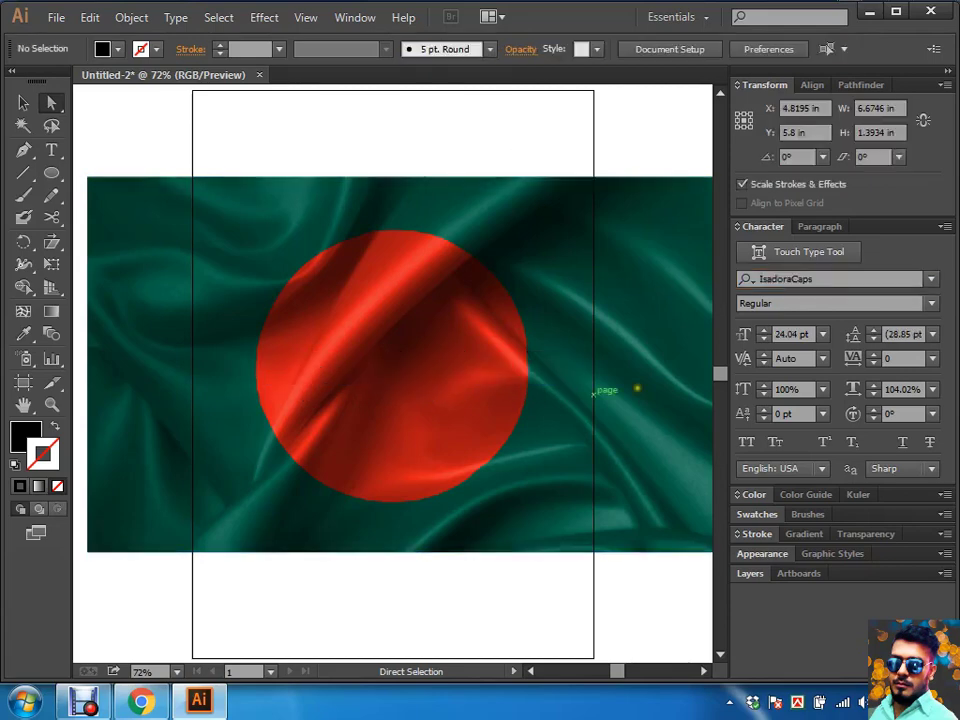
{"action": "left_click", "coordinate": [868, 11]}
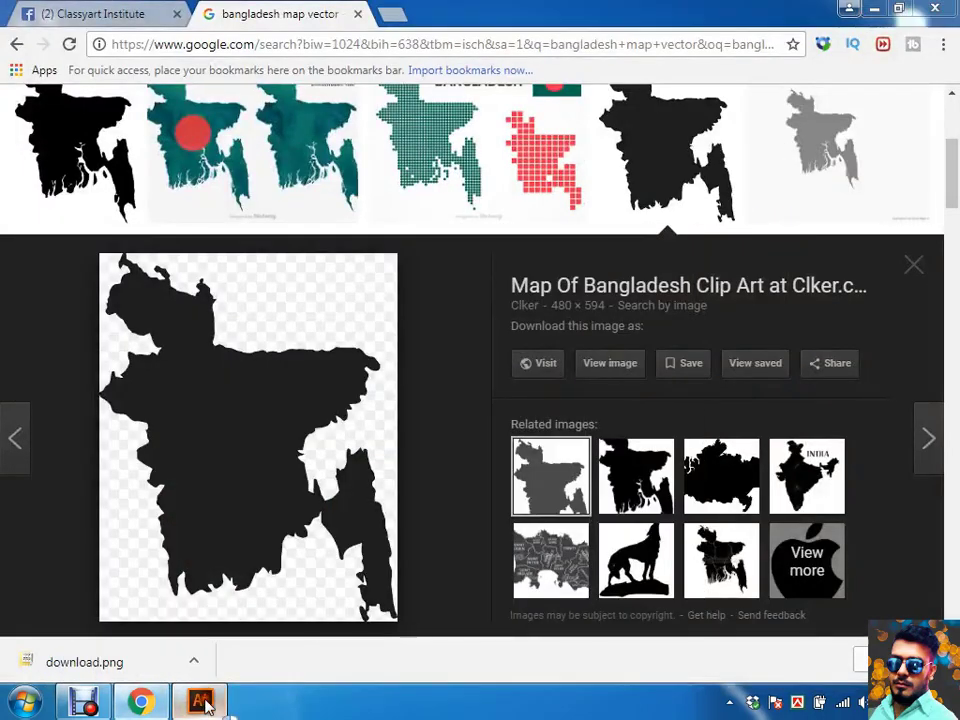
Step: Delete the flag image from the artboard and show the Windows desktop
{"action": "left_click", "coordinate": [199, 701]}
{"action": "key", "text": "ctrl+a"}
{"action": "key", "text": "Delete"}
{"action": "left_click", "coordinate": [869, 11]}
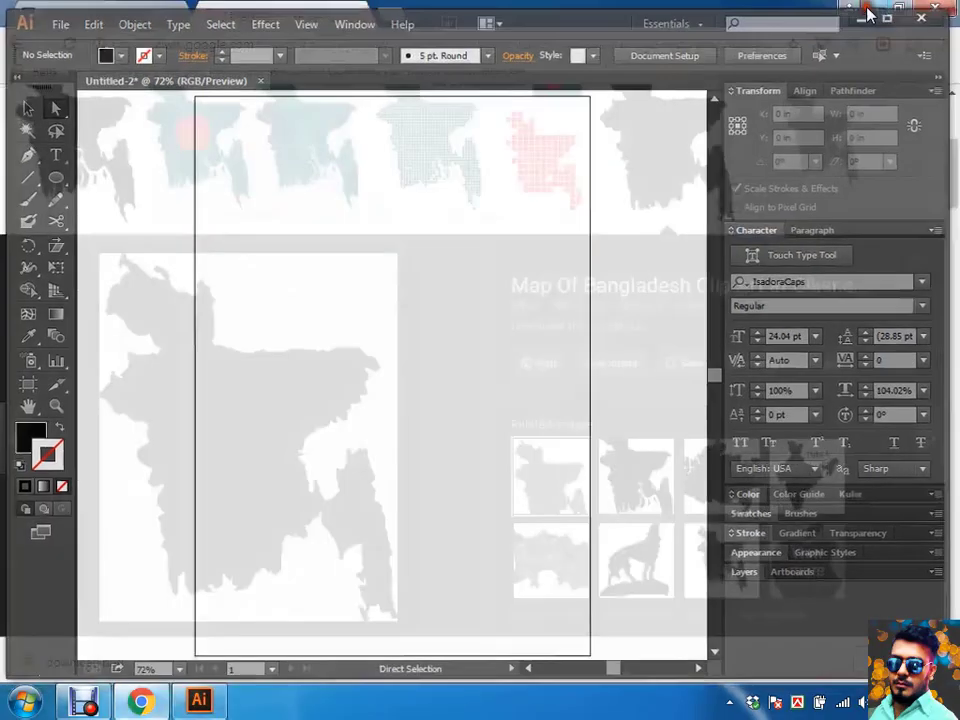
{"action": "key", "text": "super+d"}
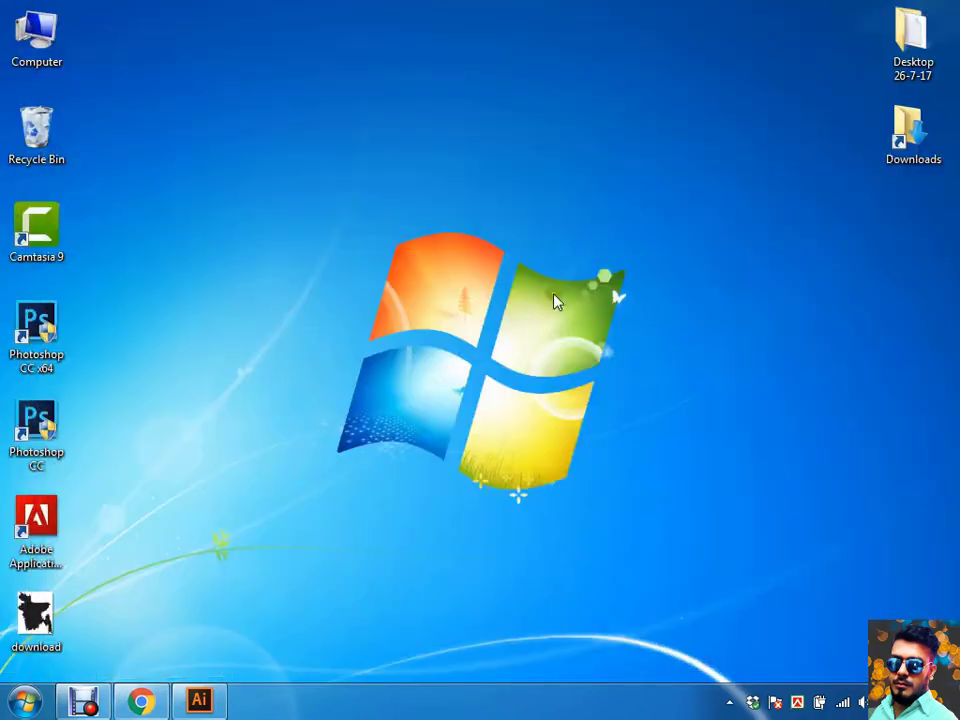
Step: Preview the 'download' map image, copy it, and paste it onto the Illustrator artboard
{"action": "right_click", "coordinate": [44, 600]}
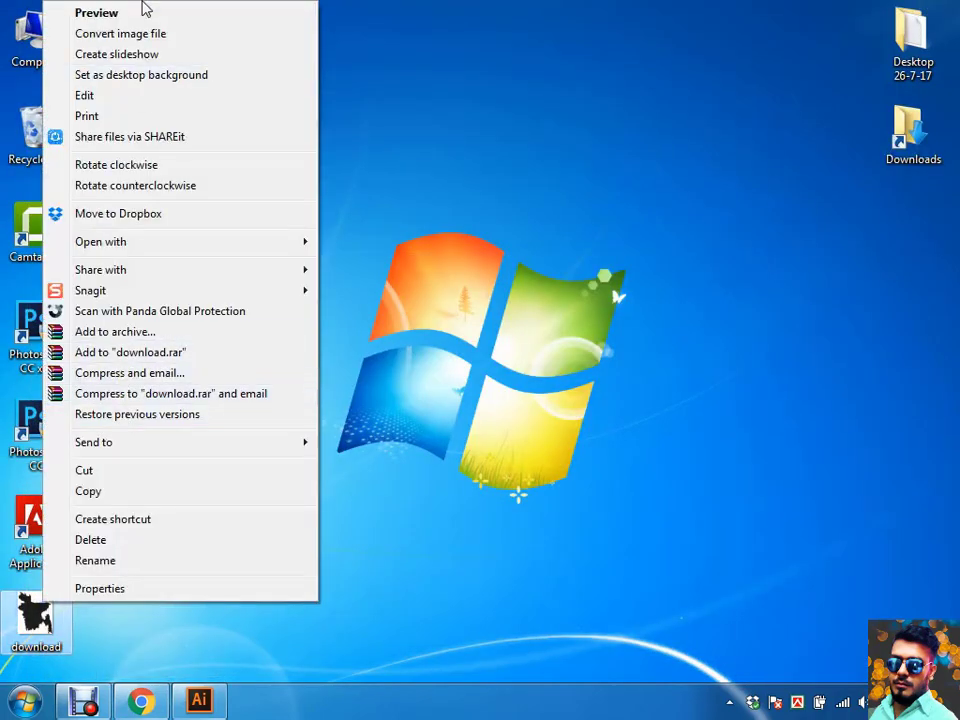
{"action": "left_click", "coordinate": [138, 13]}
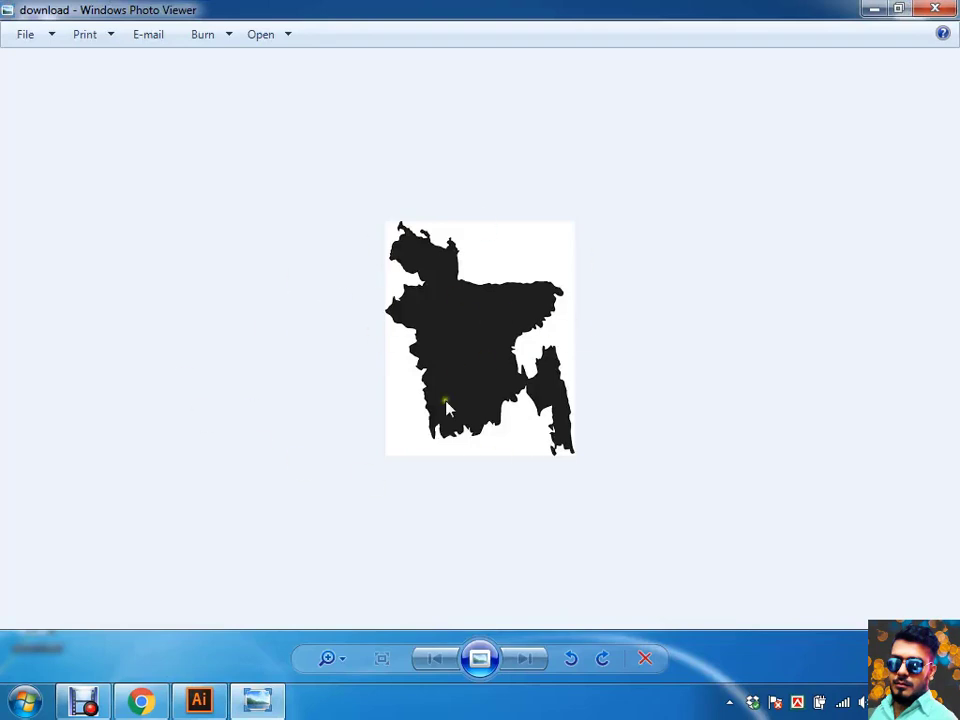
{"action": "right_click", "coordinate": [437, 304]}
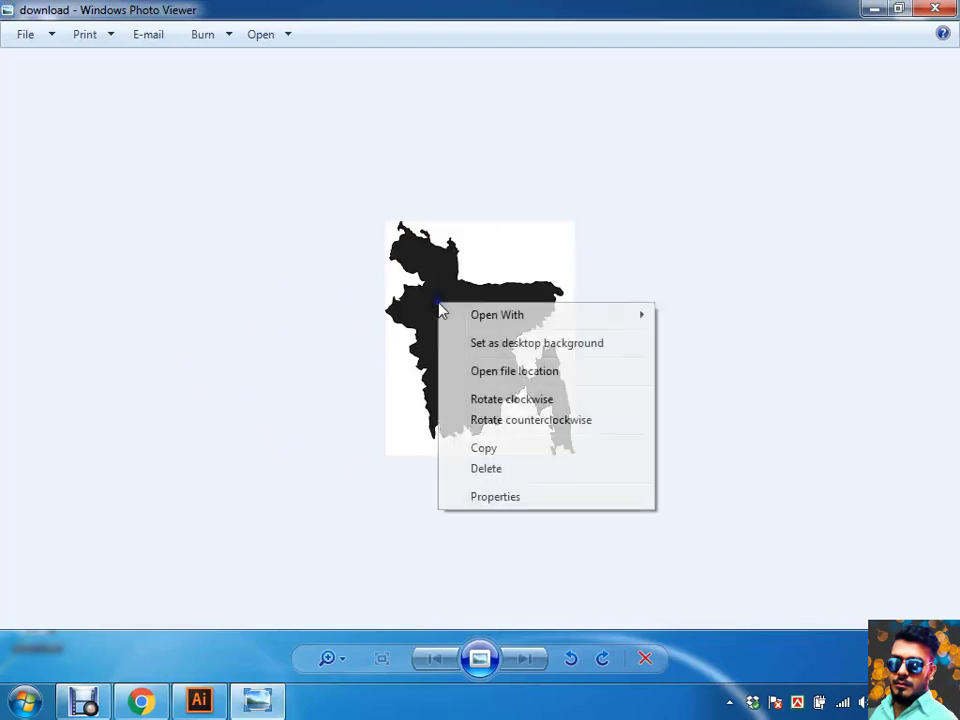
{"action": "left_click", "coordinate": [507, 450]}
{"action": "left_click", "coordinate": [197, 700]}
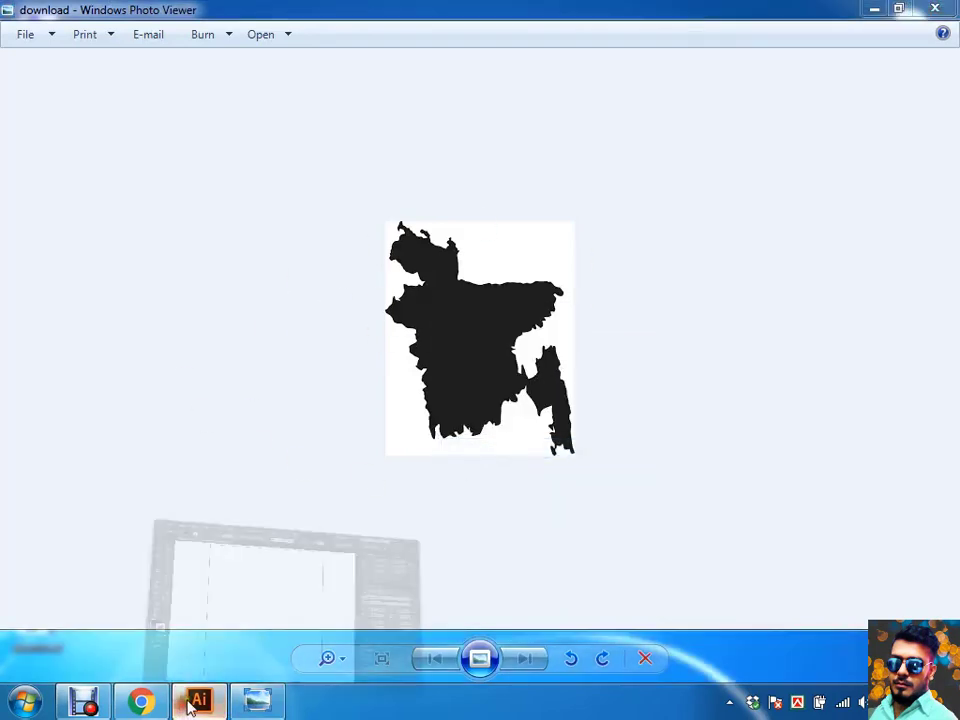
{"action": "left_click", "coordinate": [390, 394]}
{"action": "key", "text": "ctrl+v"}
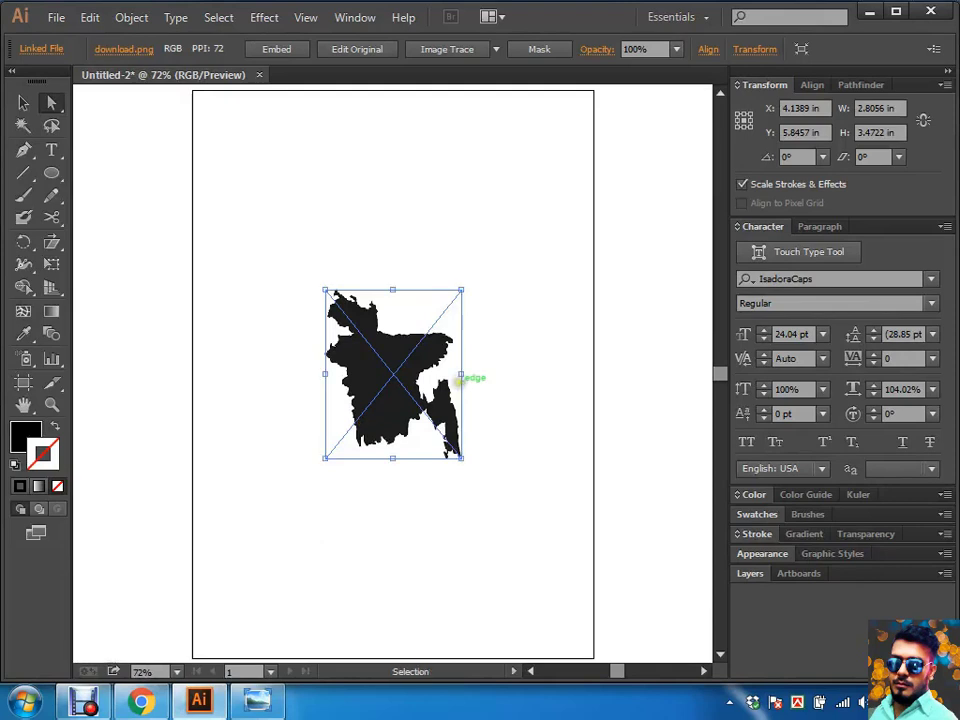
Step: Toggle Outline view, embed the map then undo to keep it linked, and minimize Illustrator
{"action": "key", "text": "ctrl+y"}
{"action": "key", "text": "ctrl+y"}
{"action": "left_click", "coordinate": [551, 379]}
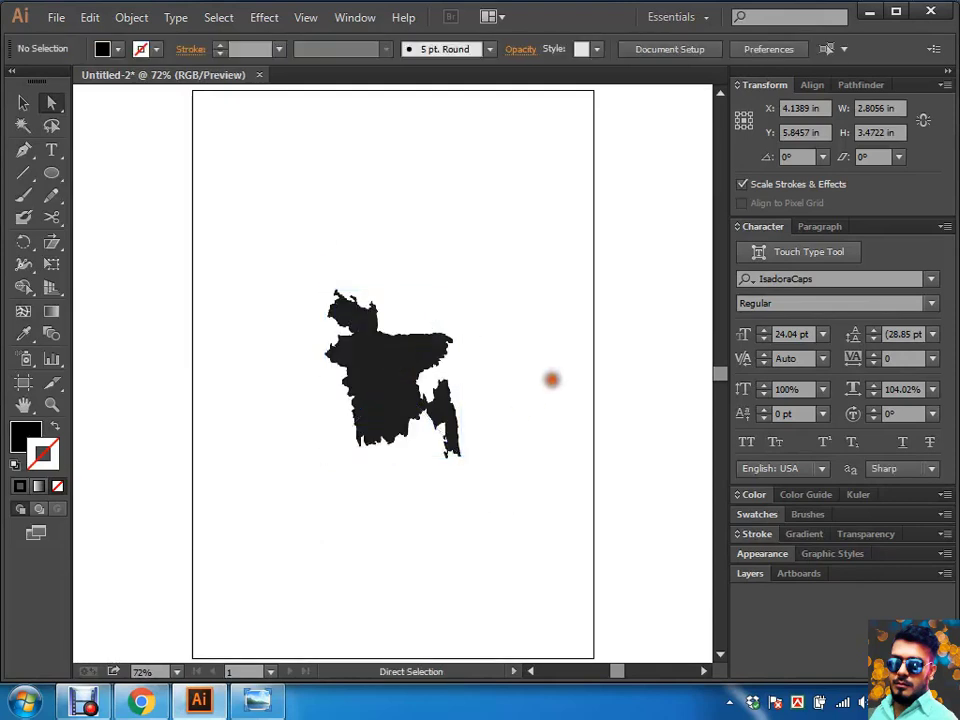
{"action": "left_click", "coordinate": [439, 343]}
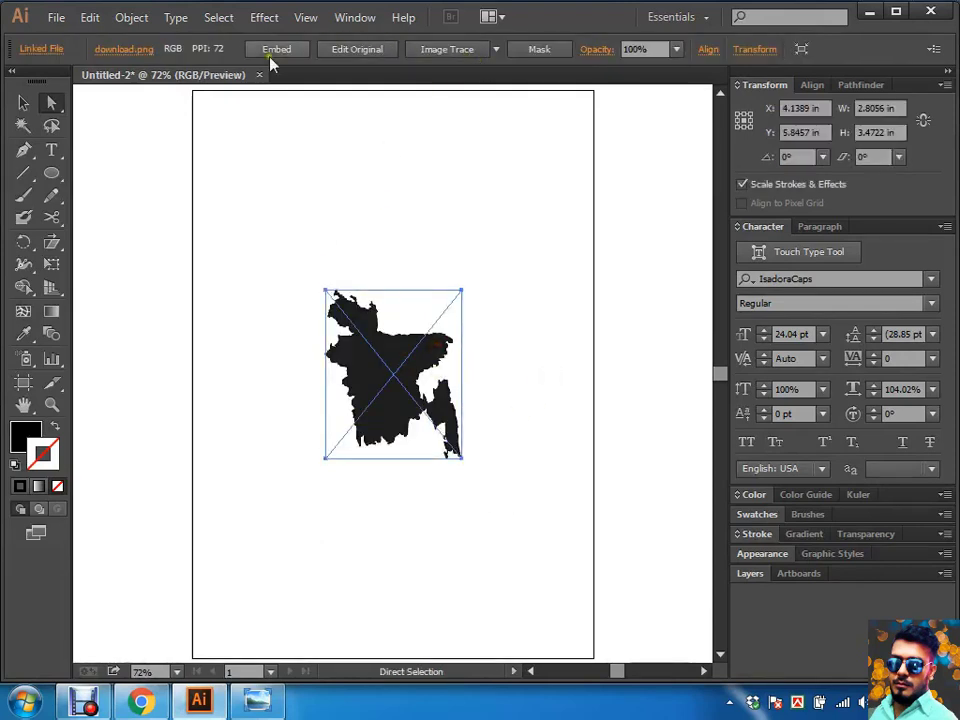
{"action": "left_click", "coordinate": [396, 353]}
{"action": "left_click", "coordinate": [280, 55]}
{"action": "left_click", "coordinate": [432, 205]}
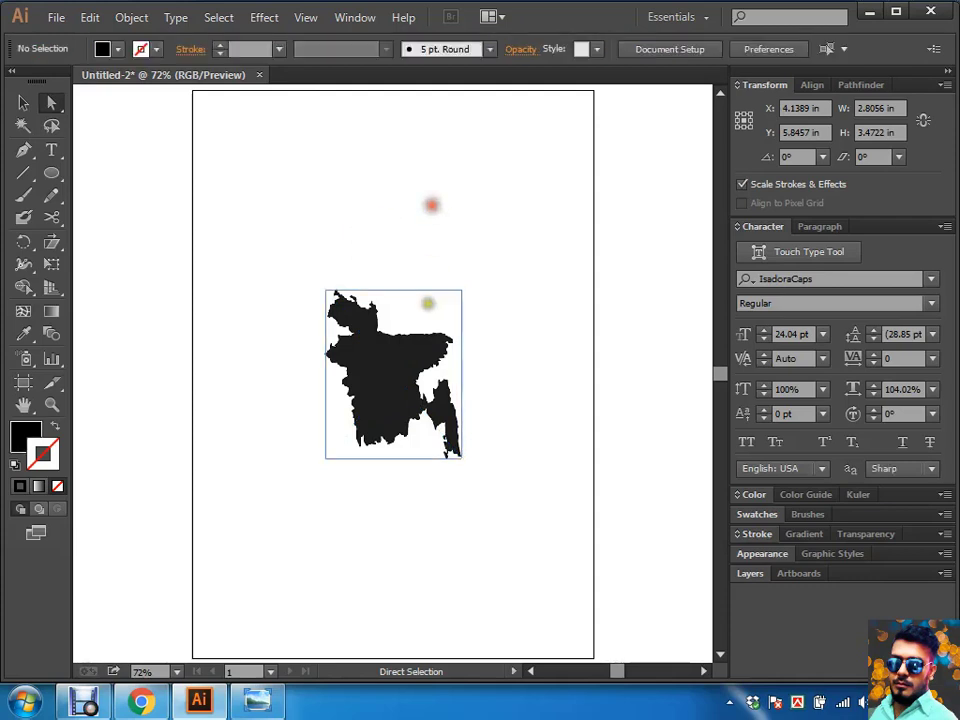
{"action": "left_click", "coordinate": [416, 343]}
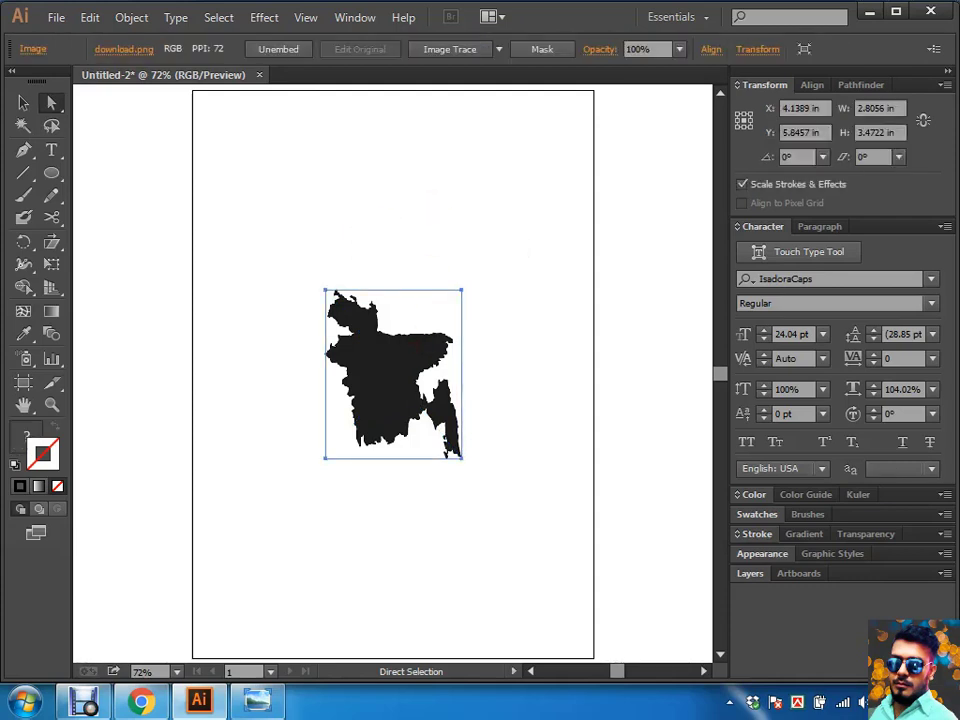
{"action": "key", "text": "ctrl+z"}
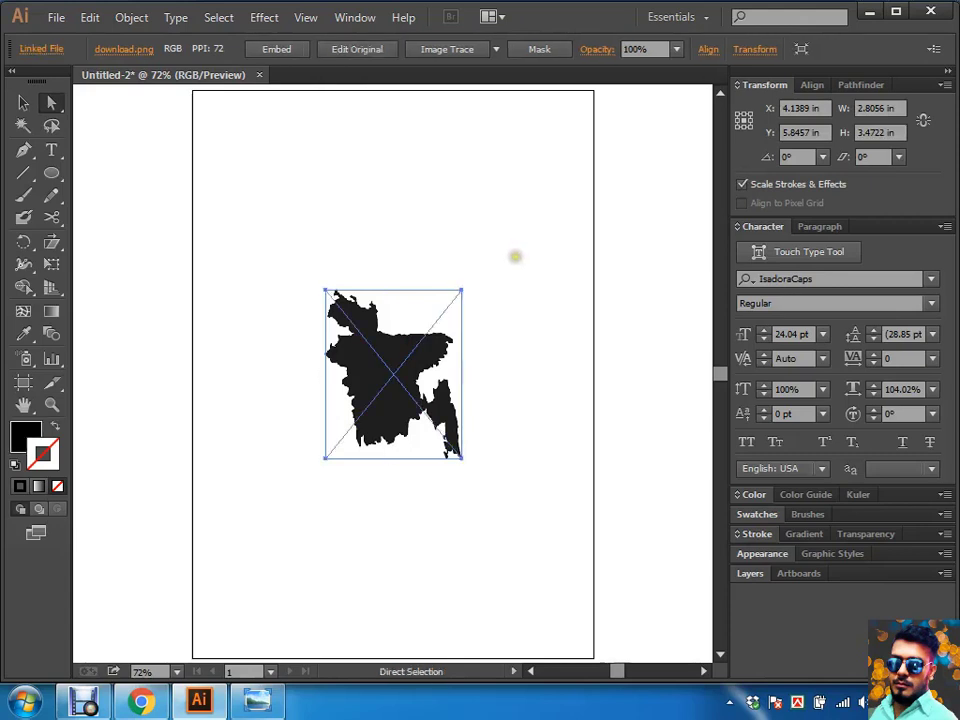
{"action": "left_click", "coordinate": [561, 358]}
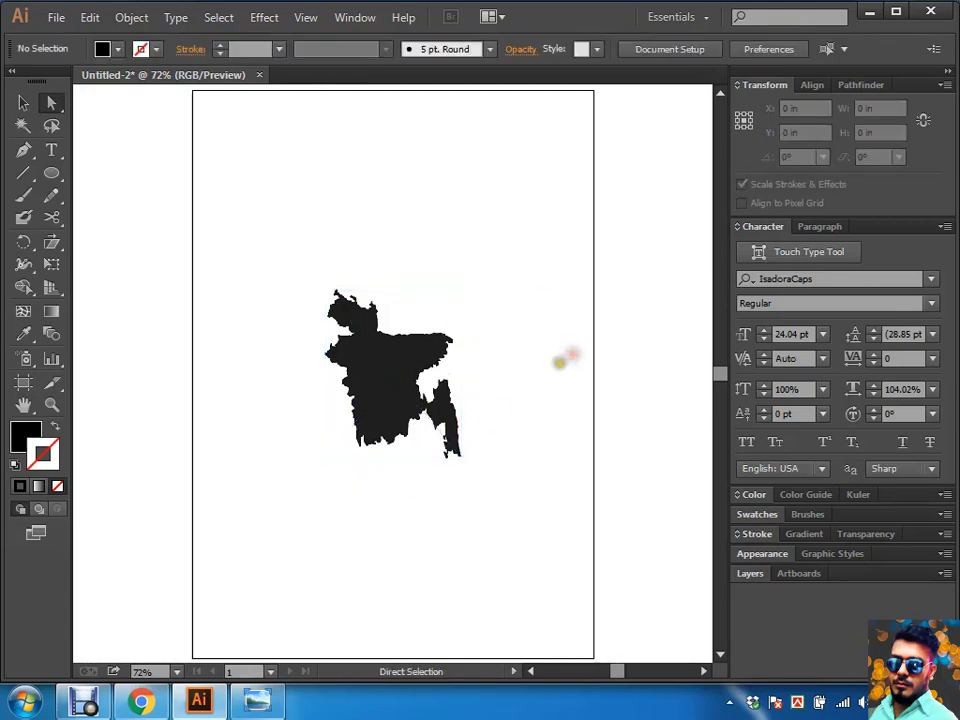
{"action": "left_click", "coordinate": [870, 12]}
Step: Minimize the photo viewer and drag the 'download' image icon into the Recycle Bin
{"action": "left_click", "coordinate": [869, 8]}
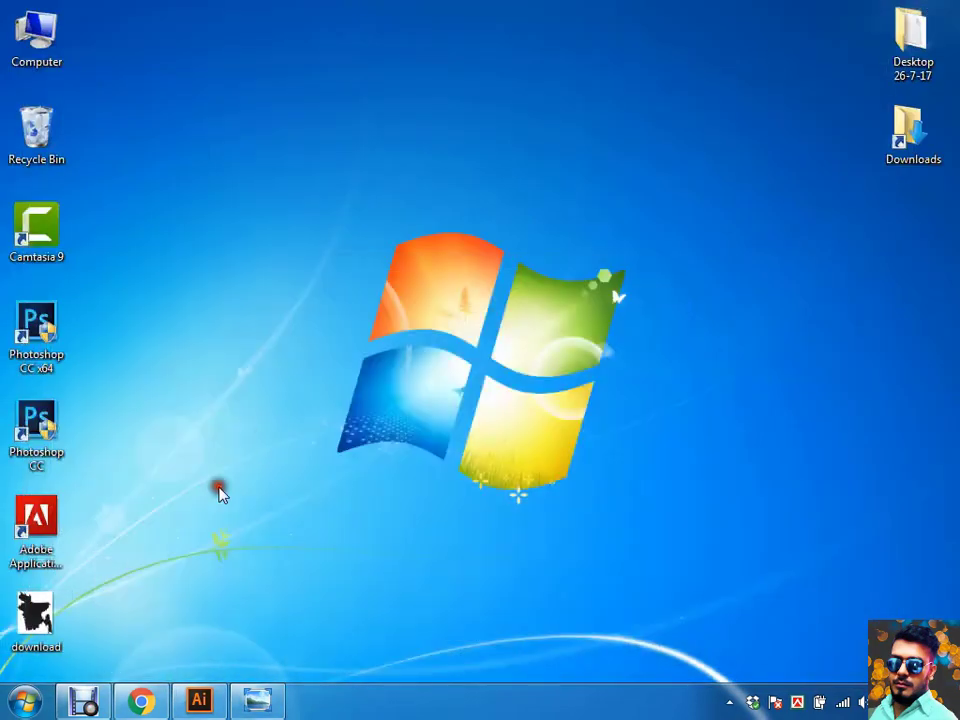
{"action": "left_click_drag", "start_coordinate": [22, 628], "coordinate": [241, 145]}
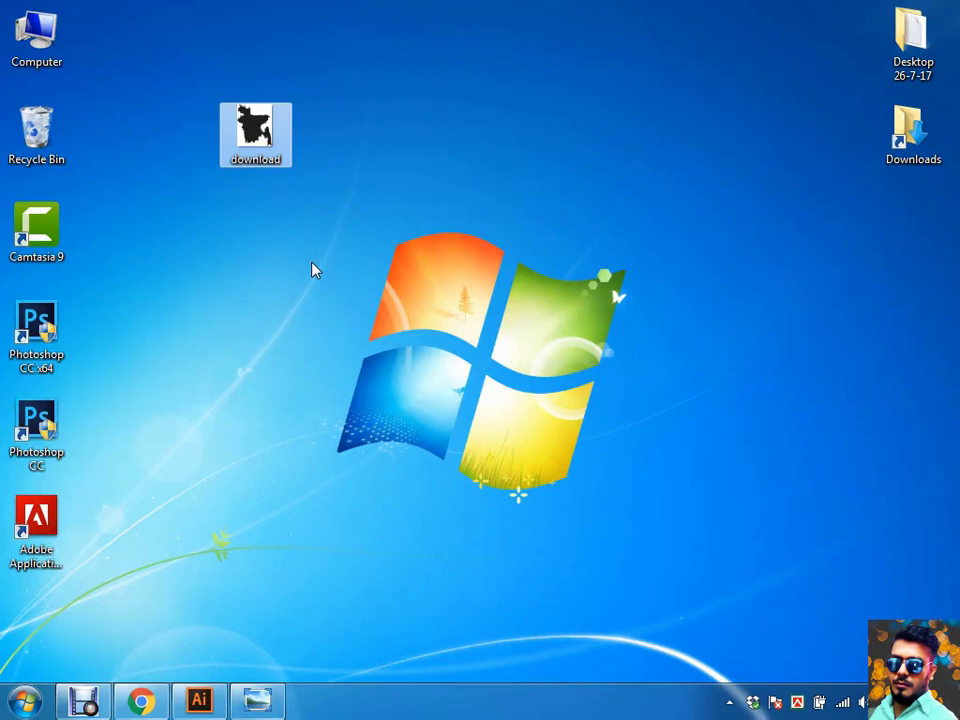
{"action": "left_click", "coordinate": [311, 208]}
{"action": "left_click_drag", "start_coordinate": [255, 130], "coordinate": [30, 140]}
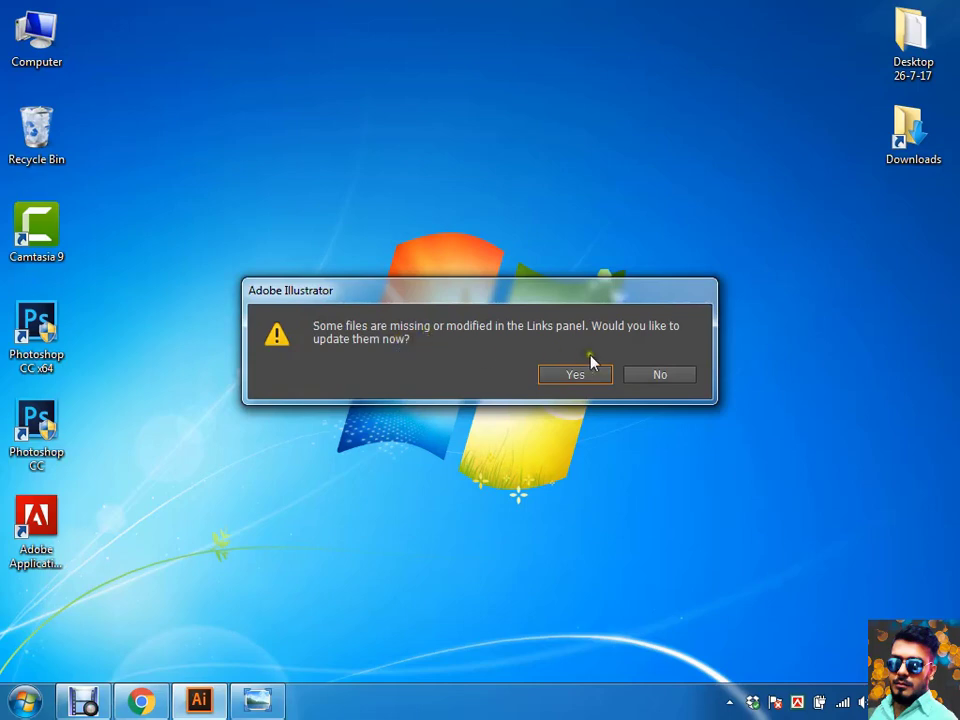
Step: Dismiss the missing download.png link prompts, leaving the link unchanged, and restore Illustrator
{"action": "left_click", "coordinate": [584, 381]}
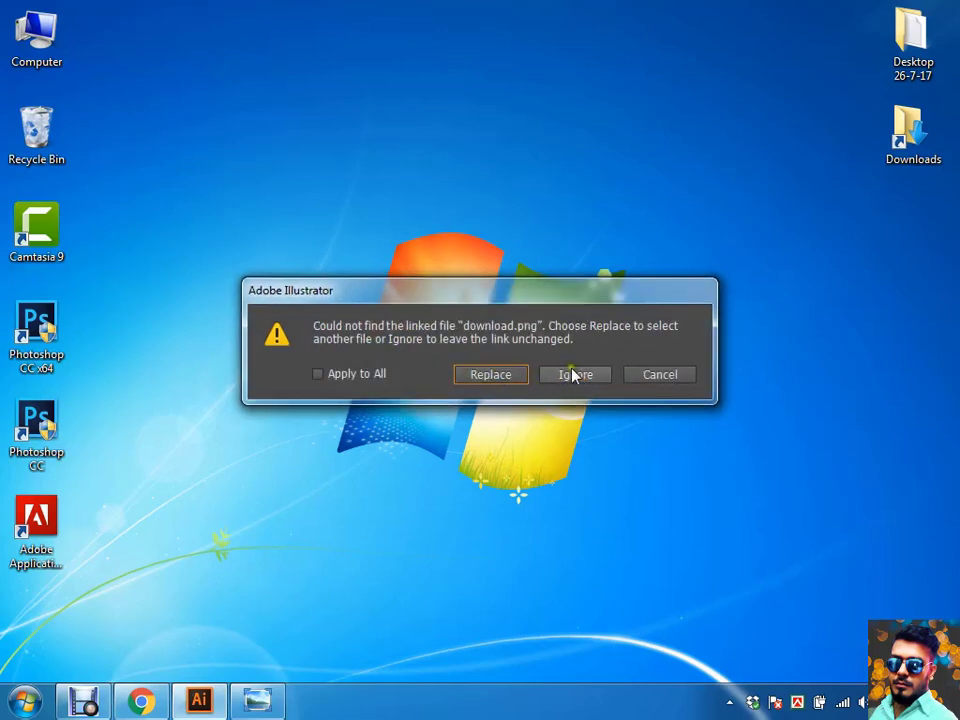
{"action": "left_click", "coordinate": [574, 375]}
{"action": "left_click", "coordinate": [199, 700]}
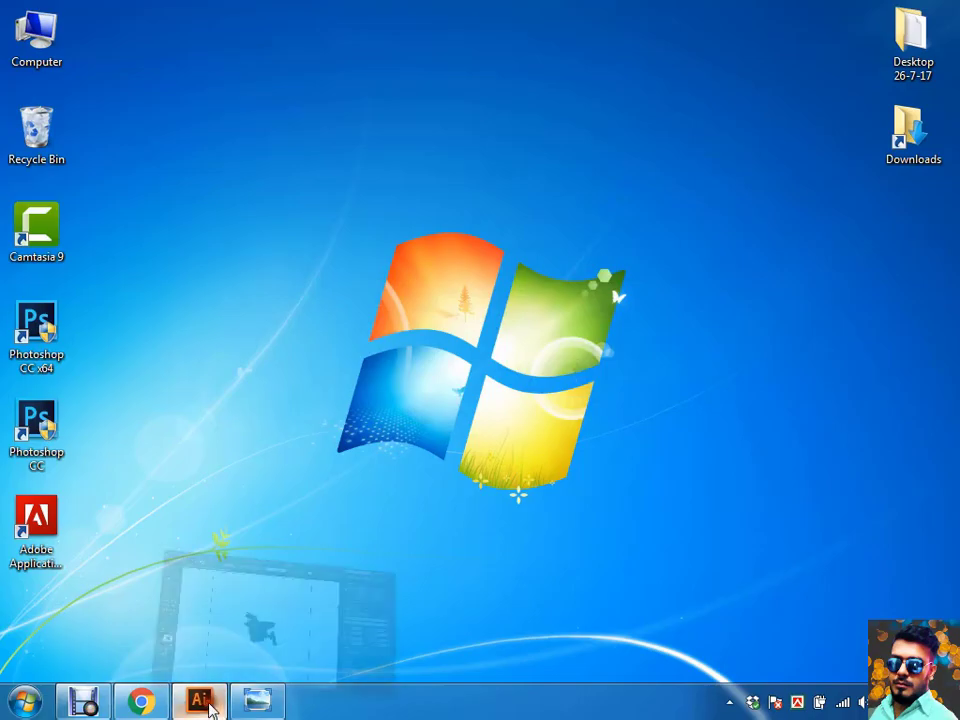
Step: Select and inspect the linked map image on the artboard
{"action": "left_click_drag", "start_coordinate": [328, 540], "coordinate": [495, 364]}
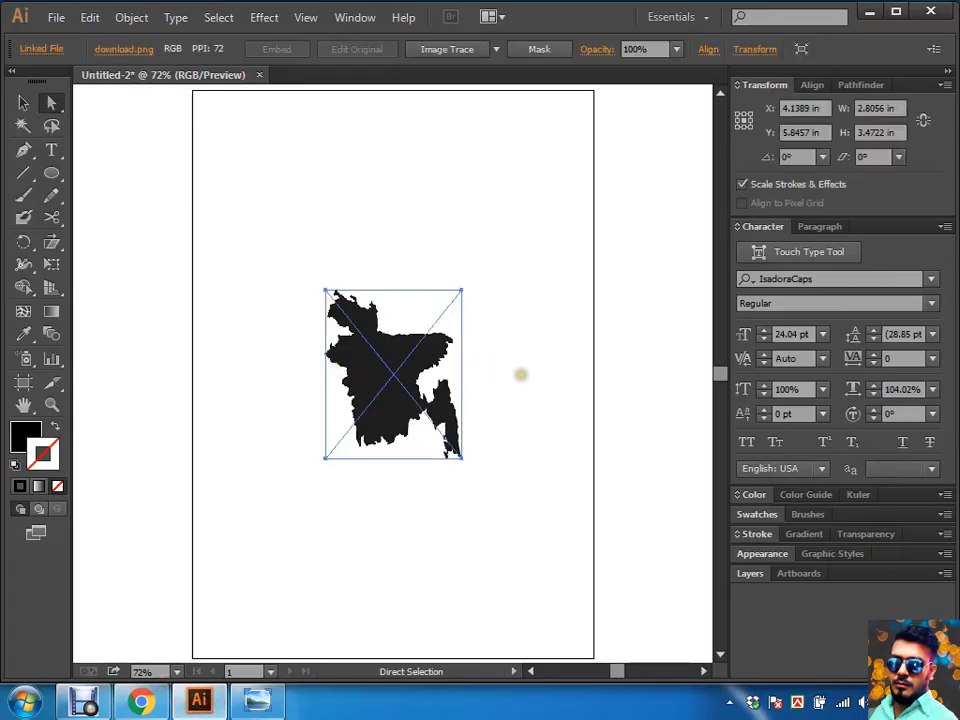
{"action": "left_click", "coordinate": [538, 356]}
{"action": "left_click_drag", "start_coordinate": [302, 386], "coordinate": [397, 363]}
{"action": "left_click", "coordinate": [436, 398]}
{"action": "left_click", "coordinate": [431, 364]}
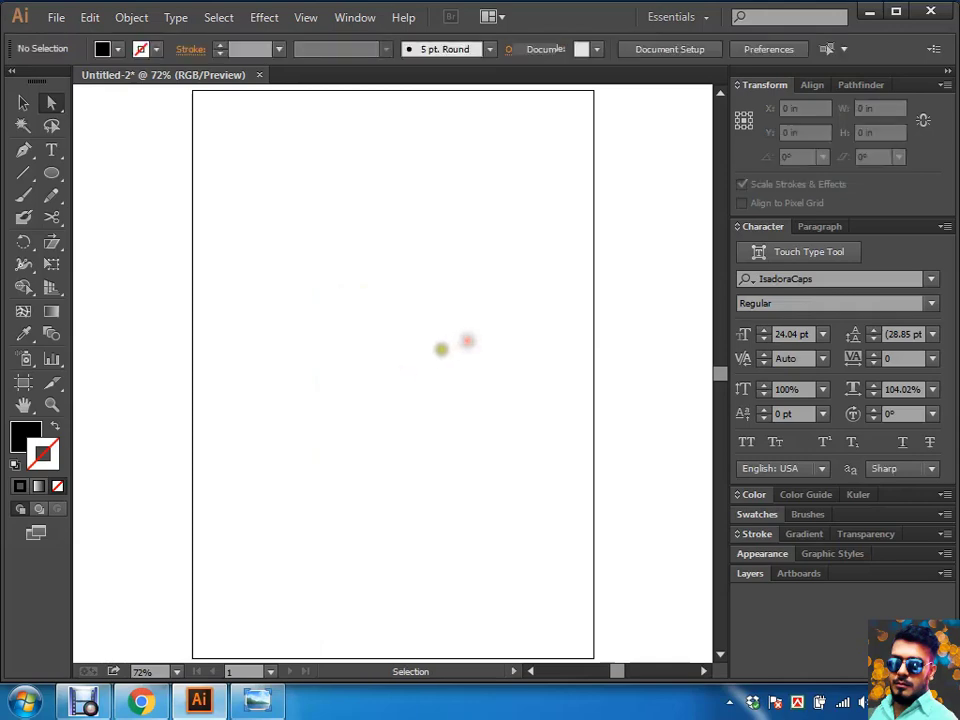
{"action": "left_click", "coordinate": [398, 378]}
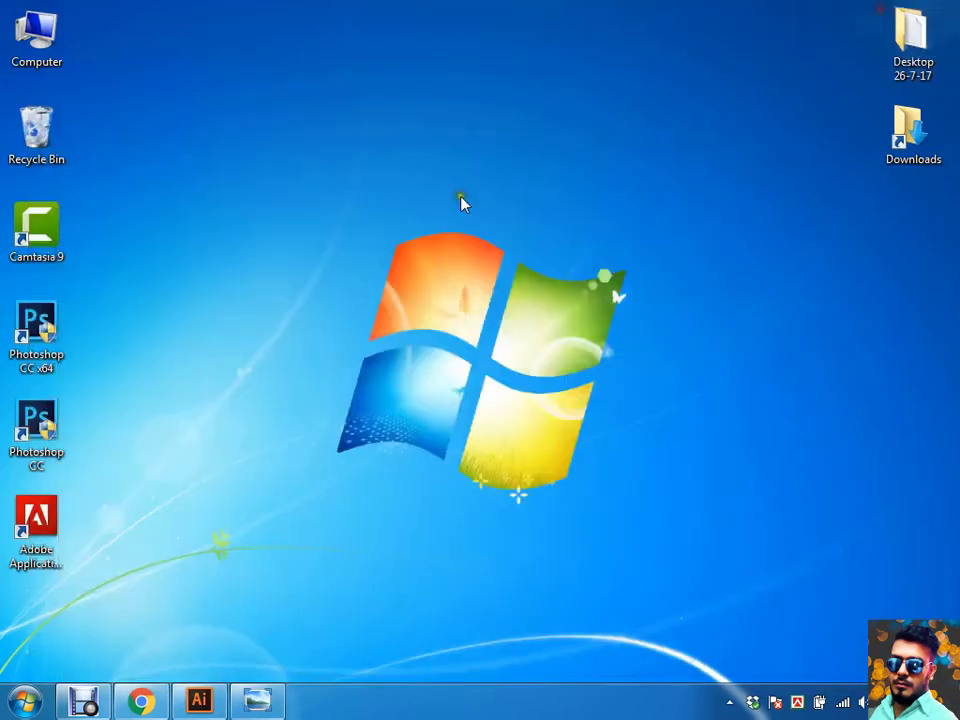
Step: Check the deleted download image in the Recycle Bin, then close the window
{"action": "double_click", "coordinate": [52, 138]}
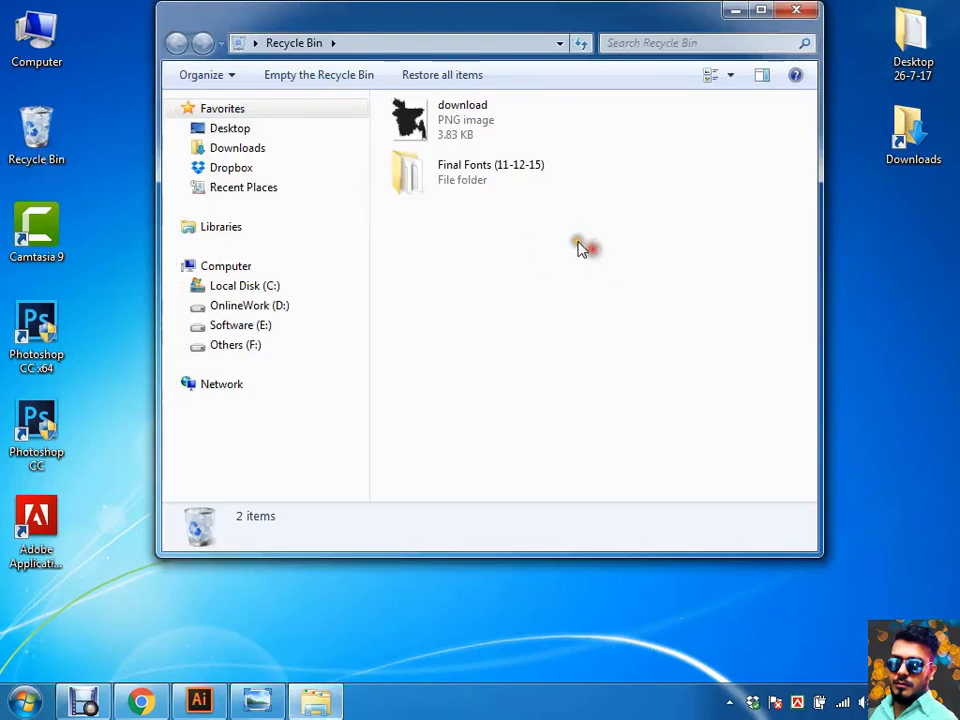
{"action": "left_click", "coordinate": [449, 129]}
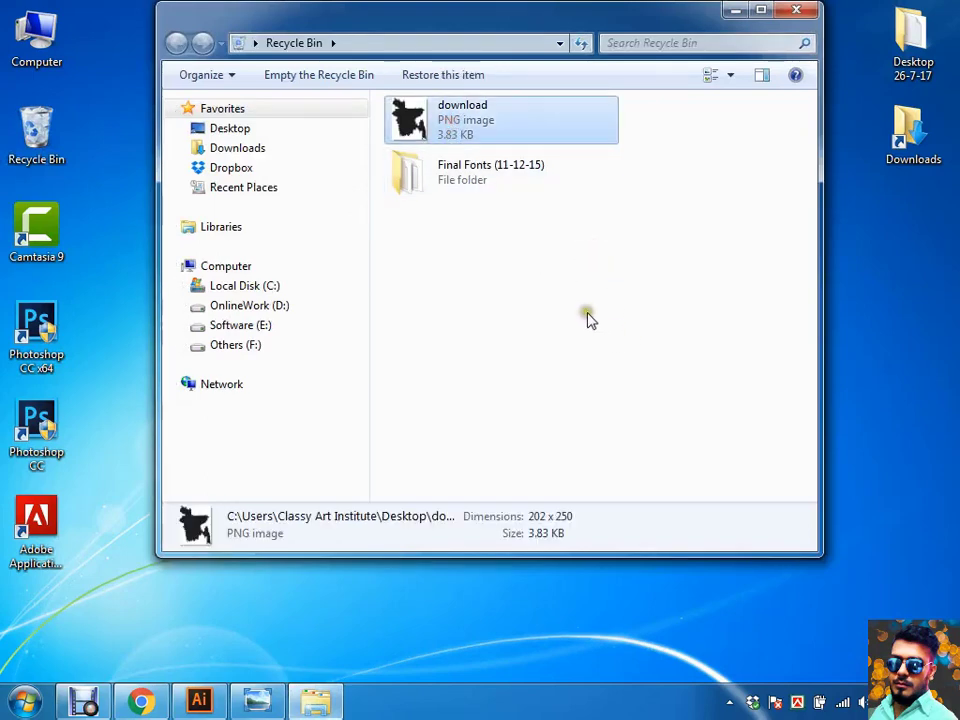
{"action": "left_click", "coordinate": [796, 10]}
Step: Permanently empty the Recycle Bin and bring Illustrator back to the front
{"action": "right_click", "coordinate": [42, 127]}
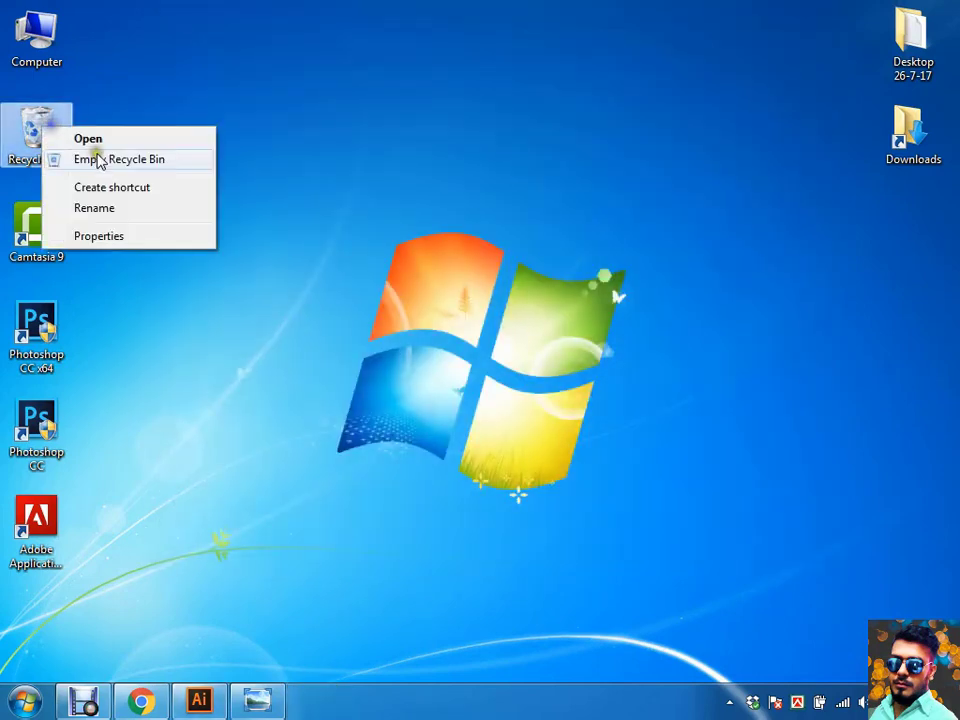
{"action": "left_click", "coordinate": [98, 162]}
{"action": "left_click", "coordinate": [553, 369]}
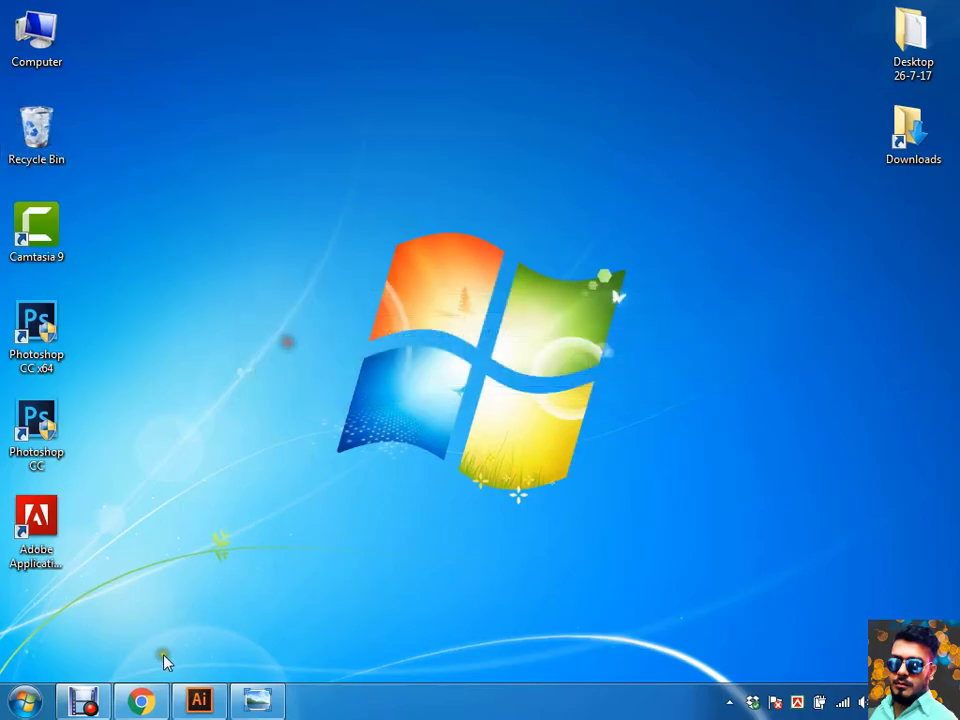
{"action": "left_click", "coordinate": [200, 701]}
Step: Close Untitled-2 without saving and create a new blank A4 document
{"action": "key", "text": "ctrl+w"}
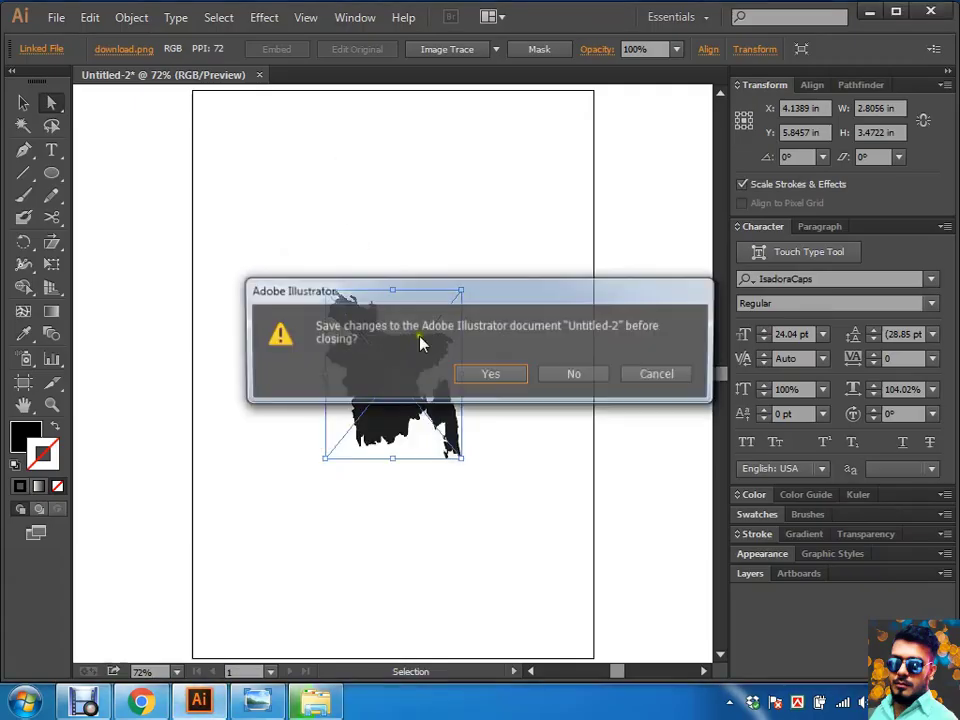
{"action": "left_click", "coordinate": [553, 375]}
{"action": "key", "text": "ctrl+n"}
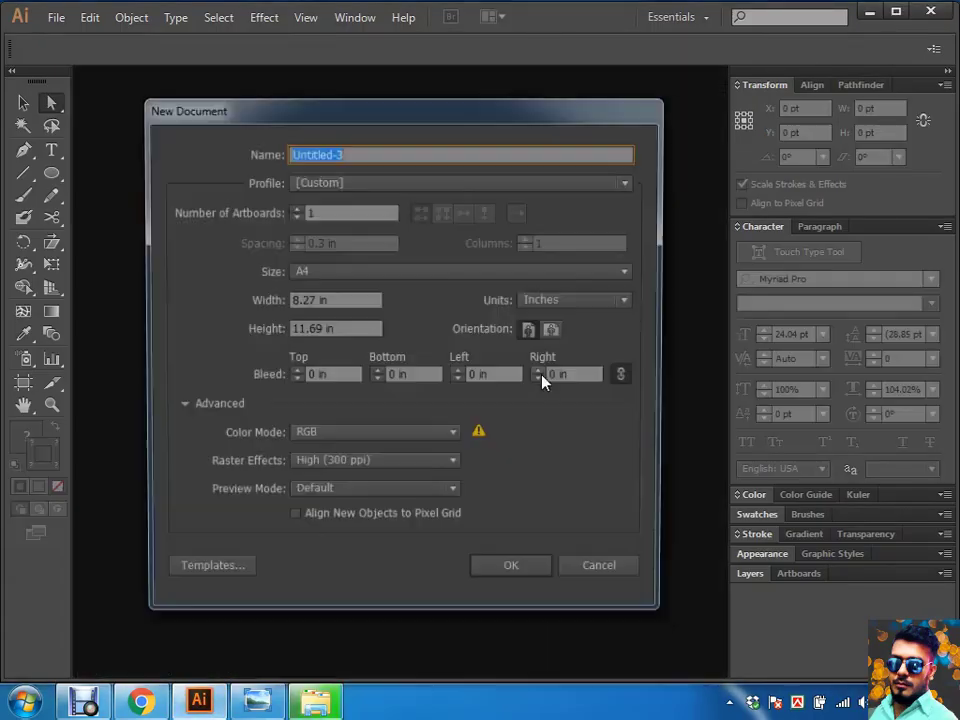
{"action": "key", "text": "Return"}
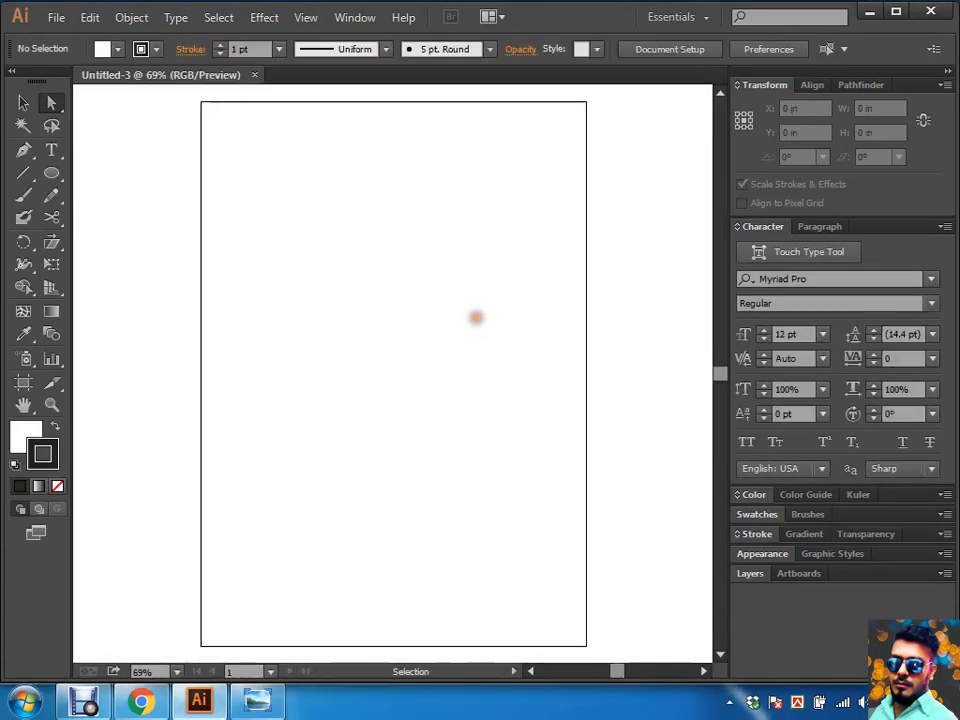
Step: Click on the empty Untitled-3 artboard and browse the Object menu
{"action": "left_click", "coordinate": [476, 316]}
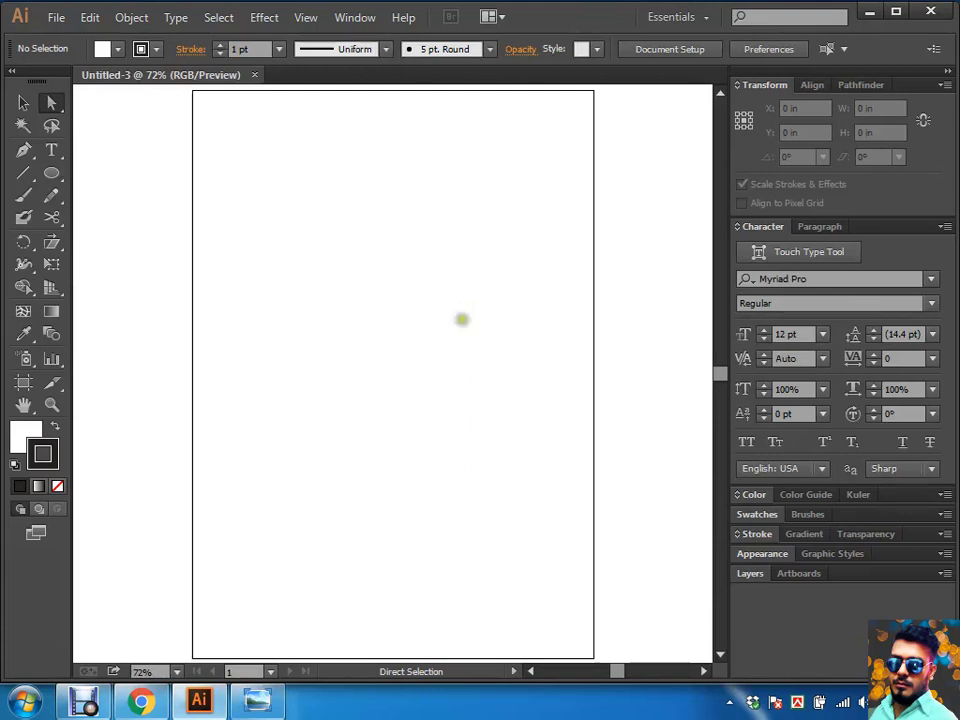
{"action": "left_click", "coordinate": [461, 320]}
{"action": "left_click", "coordinate": [131, 17]}
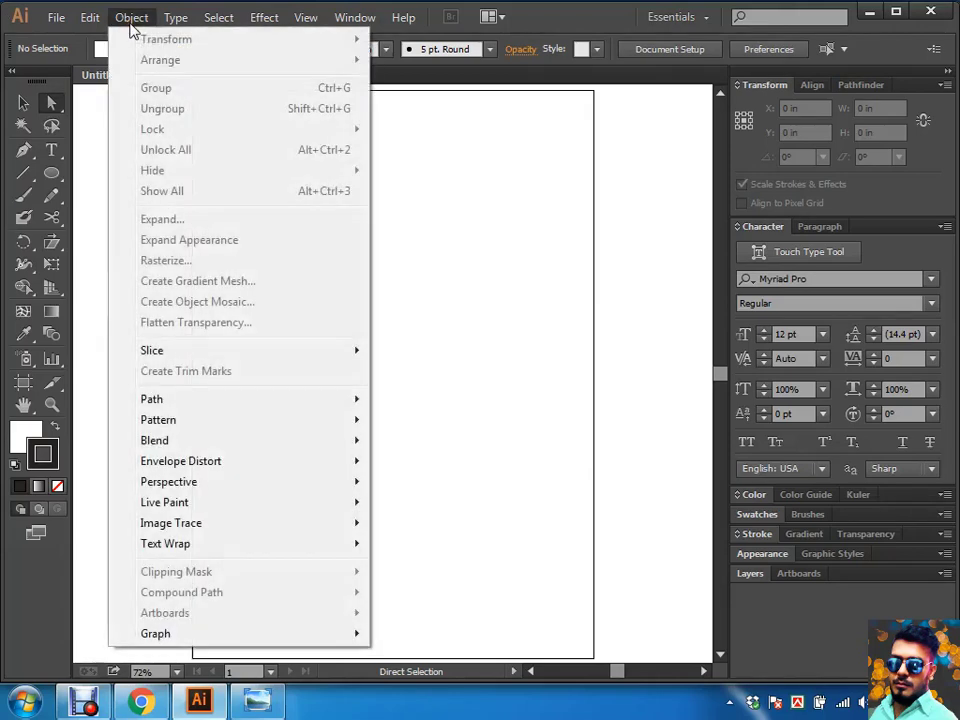
{"action": "key", "text": "Escape"}
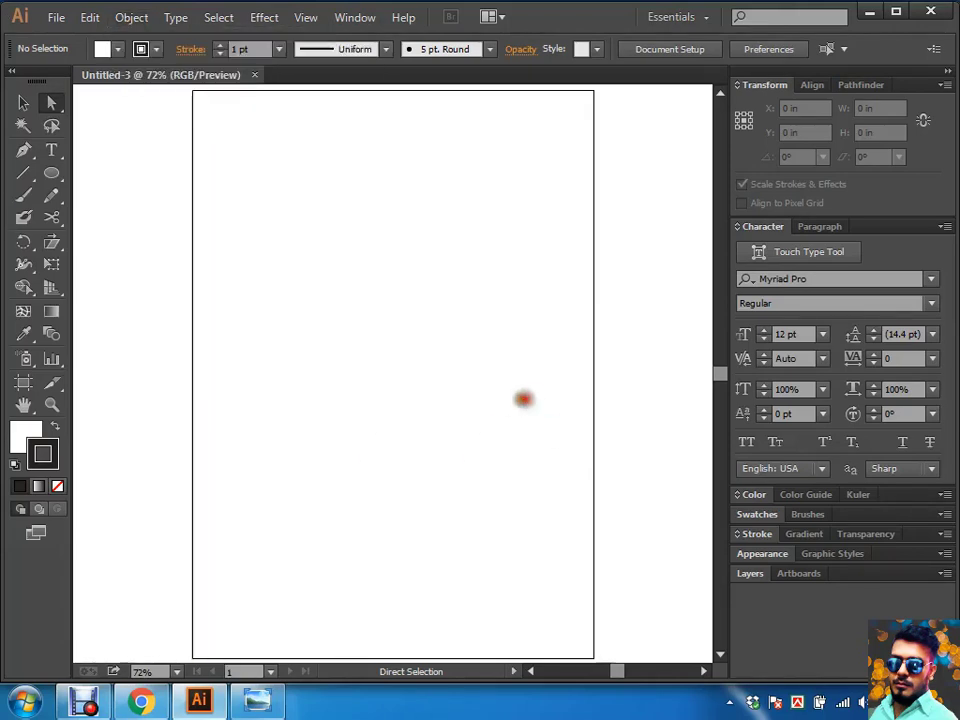
{"action": "key", "text": "m"}
{"action": "left_click_drag", "start_coordinate": [262, 273], "coordinate": [331, 328]}
{"action": "left_click_drag", "start_coordinate": [378, 301], "coordinate": [257, 398]}
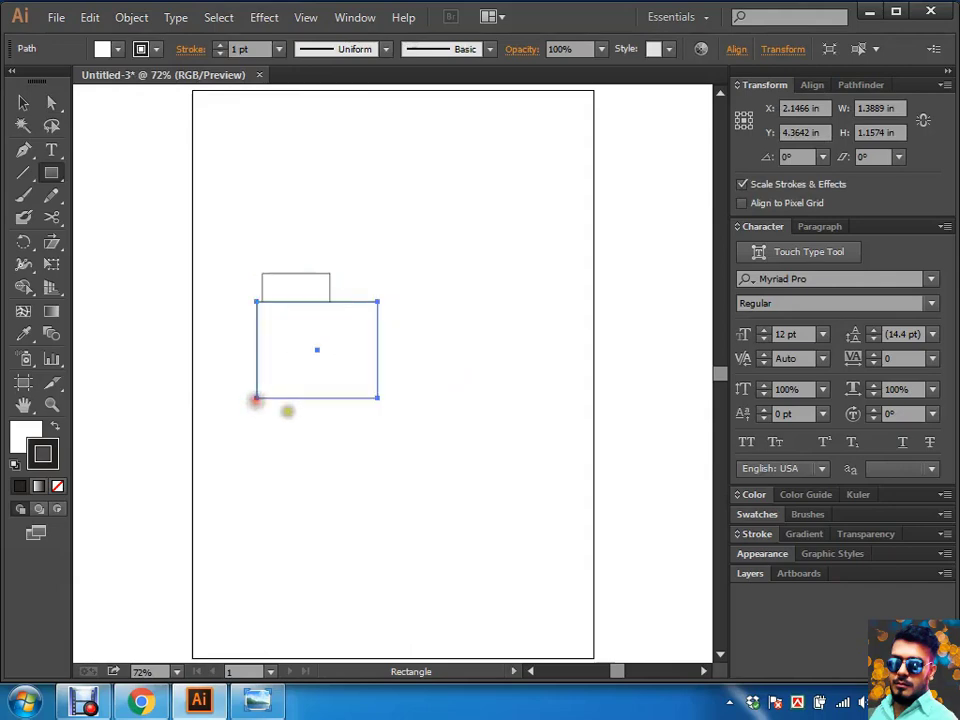
{"action": "left_click_drag", "start_coordinate": [422, 251], "coordinate": [251, 353]}
{"action": "left_click", "coordinate": [120, 18]}
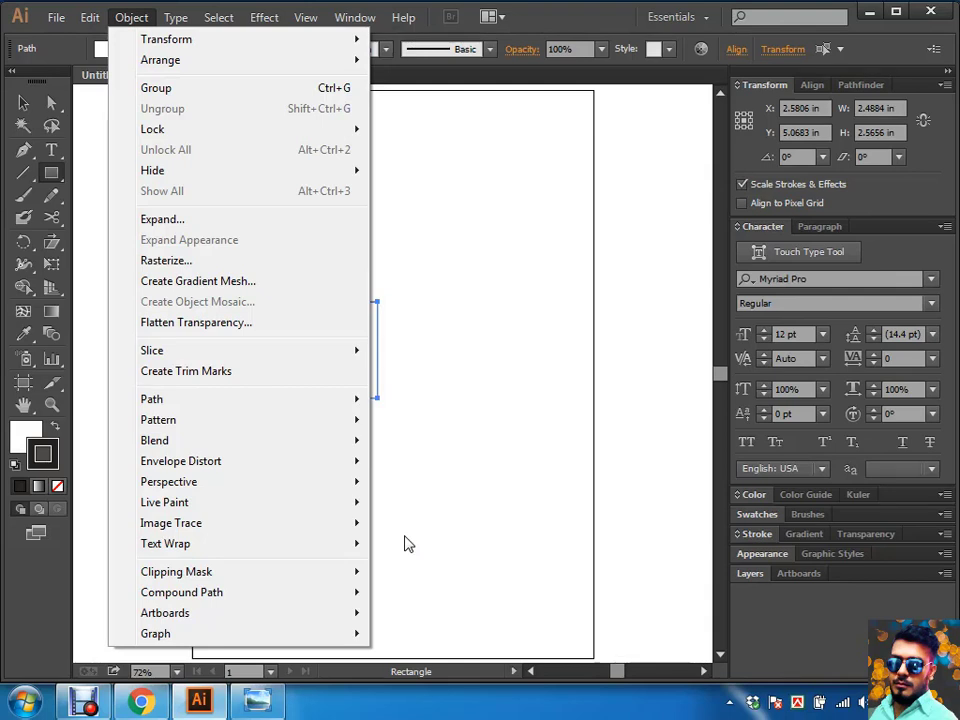
{"action": "left_click", "coordinate": [506, 228]}
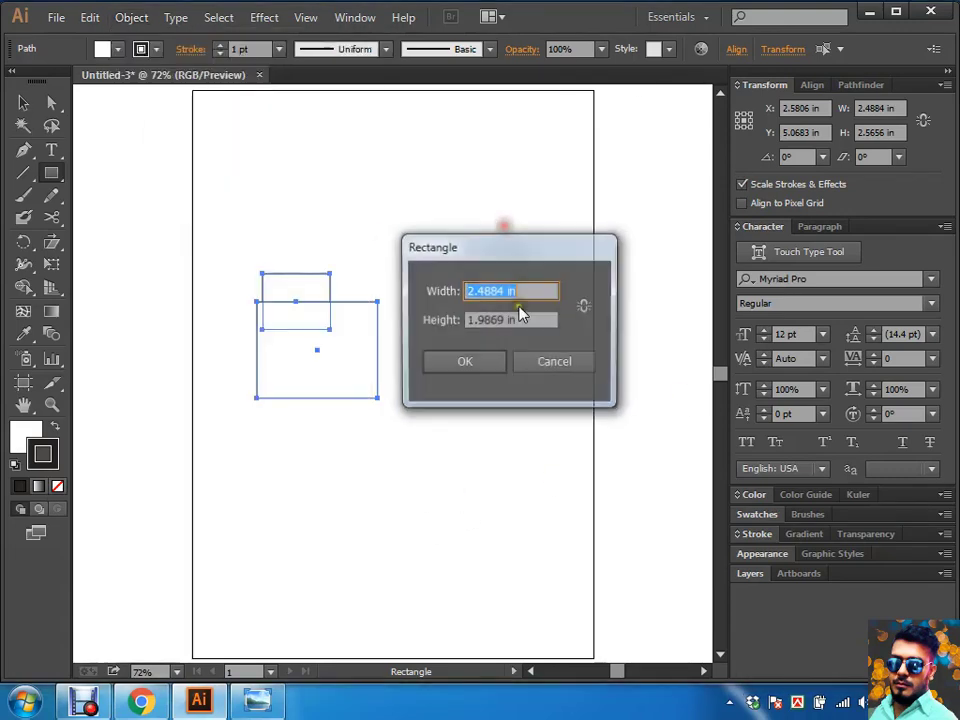
{"action": "left_click", "coordinate": [548, 363]}
{"action": "key", "text": "a"}
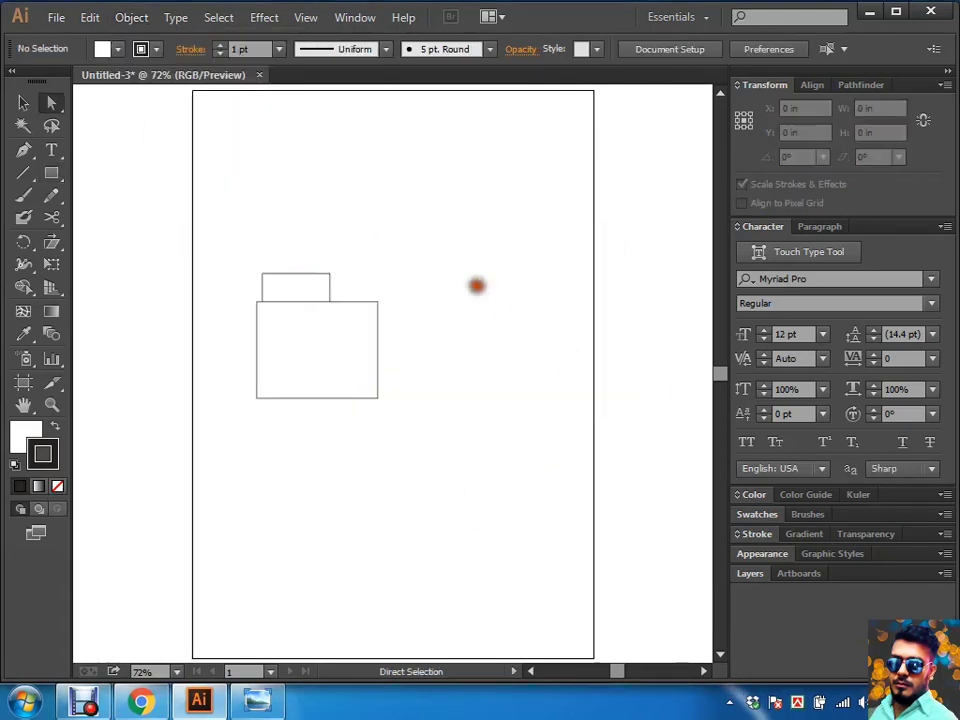
{"action": "key", "text": "ctrl+a"}
{"action": "key", "text": "Delete"}
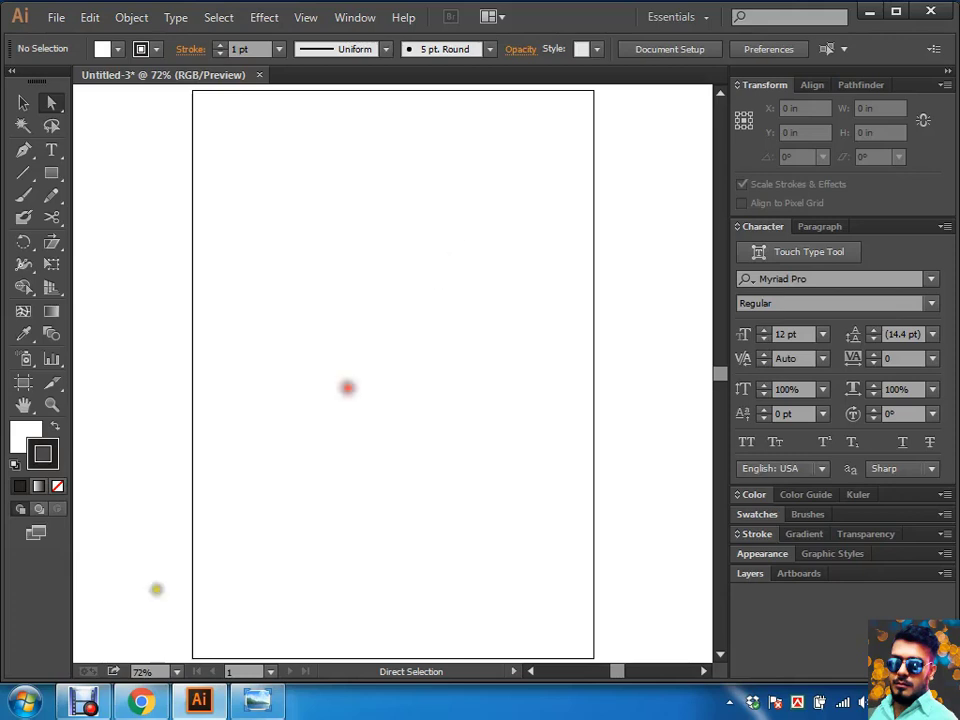
Step: Return to Illustrator, close a stray Untitled-4 document, and cancel an Open dialog
{"action": "left_click", "coordinate": [141, 703]}
{"action": "left_click", "coordinate": [141, 703]}
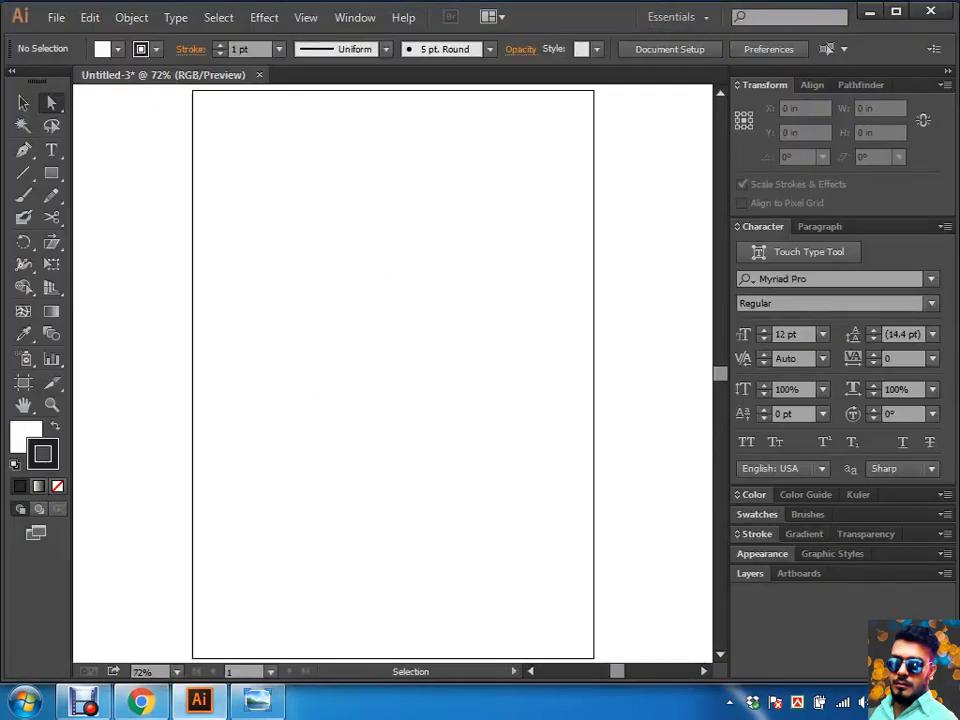
{"action": "key", "text": "ctrl+n"}
{"action": "key", "text": "Return"}
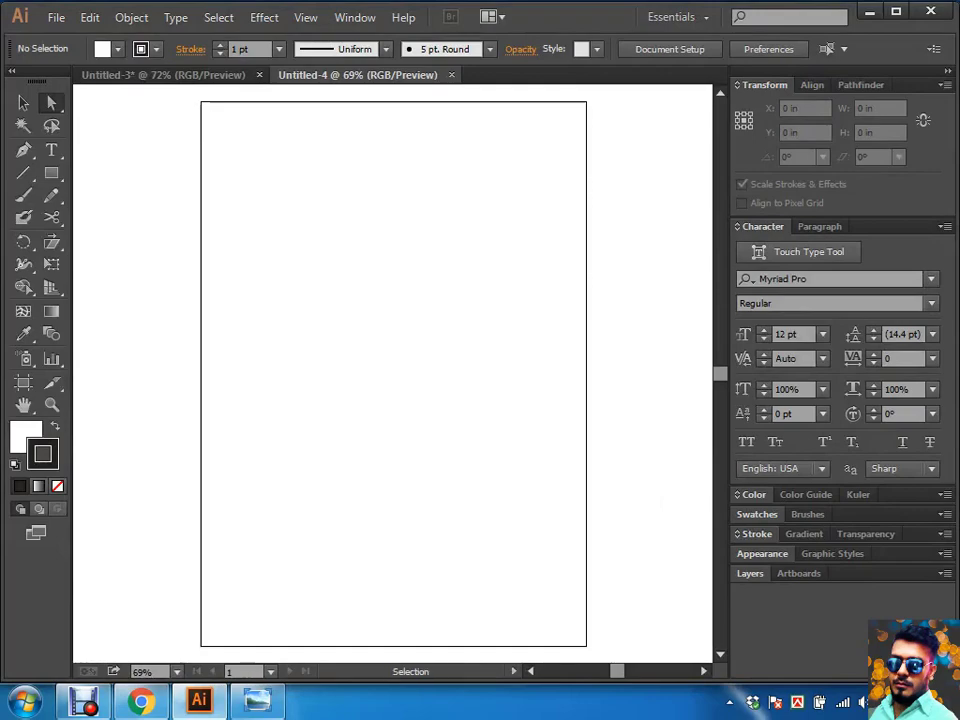
{"action": "key", "text": "ctrl+w"}
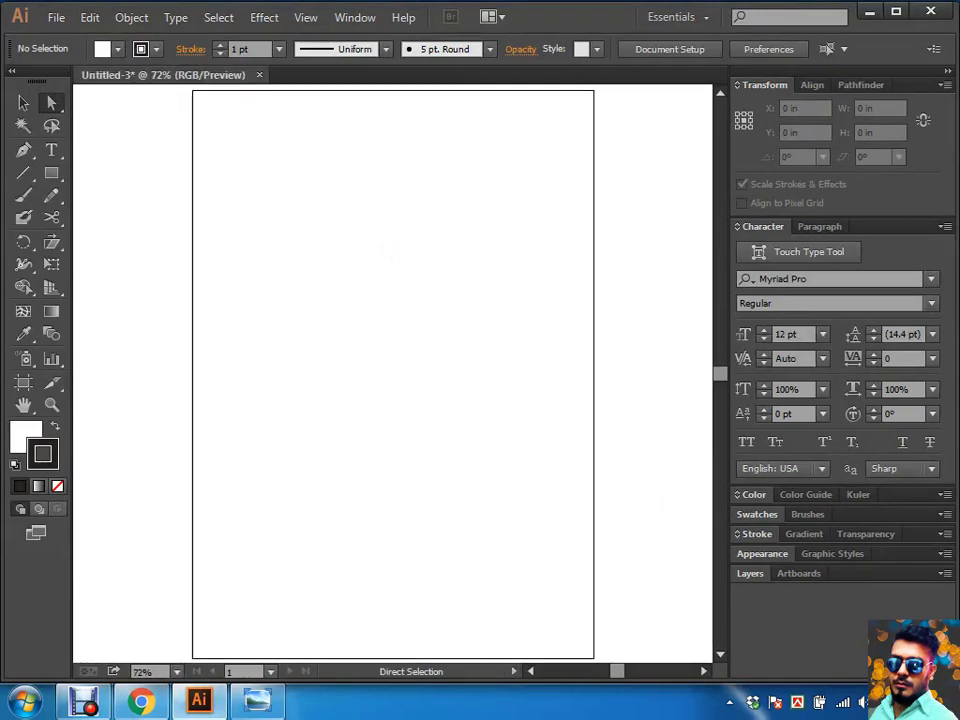
{"action": "key", "text": "ctrl+o"}
{"action": "key", "text": "Escape"}
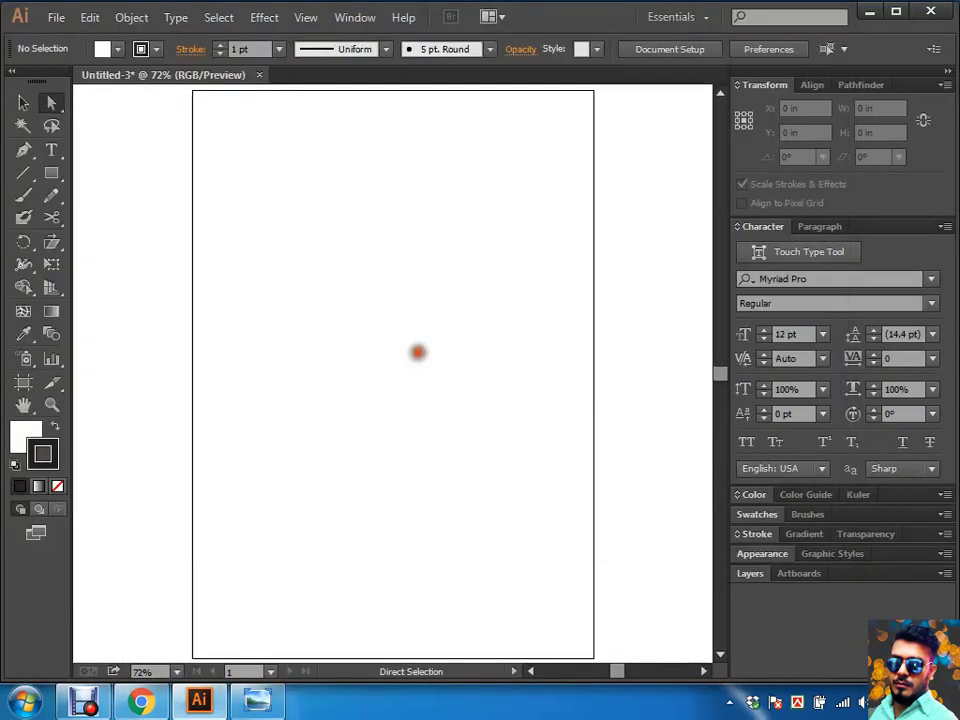
Step: Draw a 3.5 × 2 in rectangle on the artboard with fill set to None
{"action": "key", "text": "m"}
{"action": "left_click", "coordinate": [409, 348]}
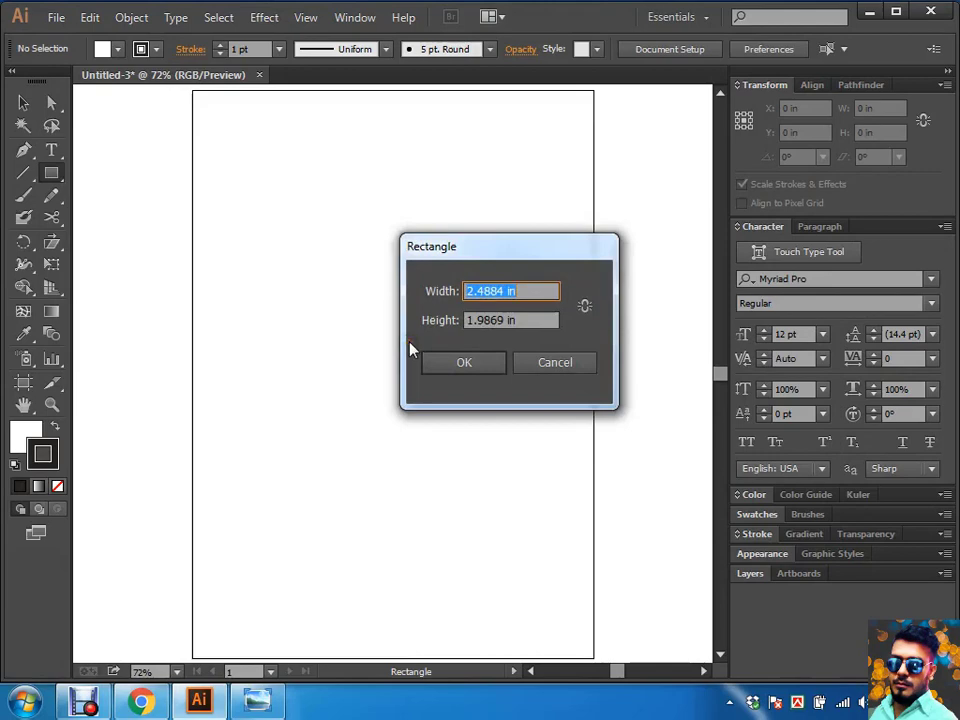
{"action": "type", "text": "3.5"}
{"action": "key", "text": "Tab"}
{"action": "type", "text": "2"}
{"action": "key", "text": "Return"}
{"action": "key", "text": "a"}
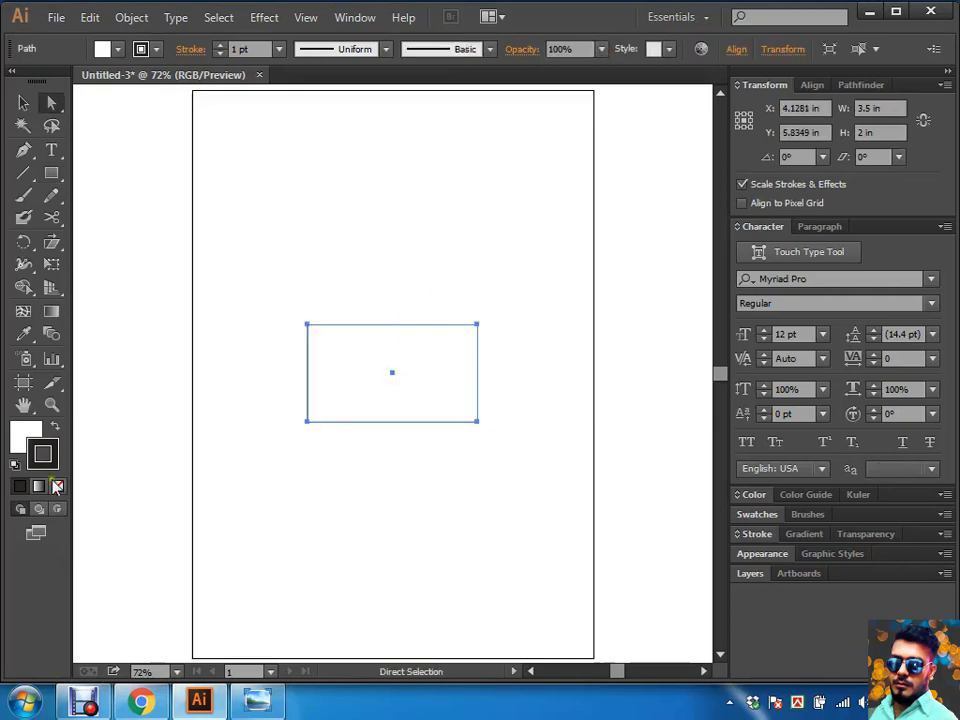
{"action": "left_click", "coordinate": [28, 434]}
{"action": "left_click", "coordinate": [57, 486]}
Step: Select the rectangle's top edge and set the keyboard increment to 0.1 in
{"action": "left_click", "coordinate": [298, 480]}
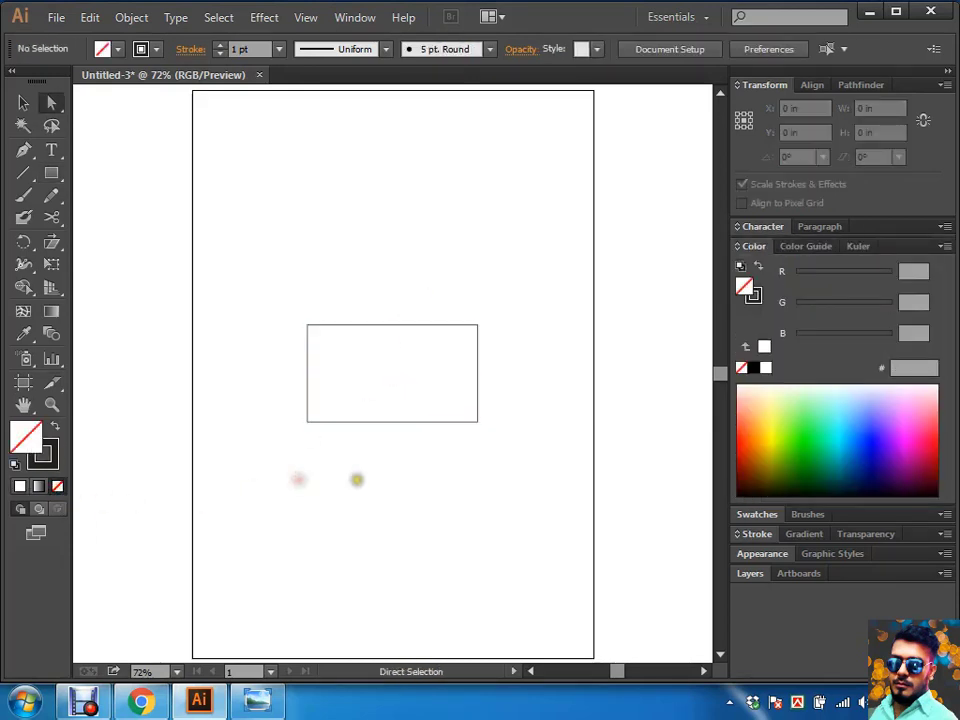
{"action": "key", "text": "ctrl+plus"}
{"action": "key", "text": "ctrl+plus"}
{"action": "key", "text": "v"}
{"action": "key", "text": "ctrl+a"}
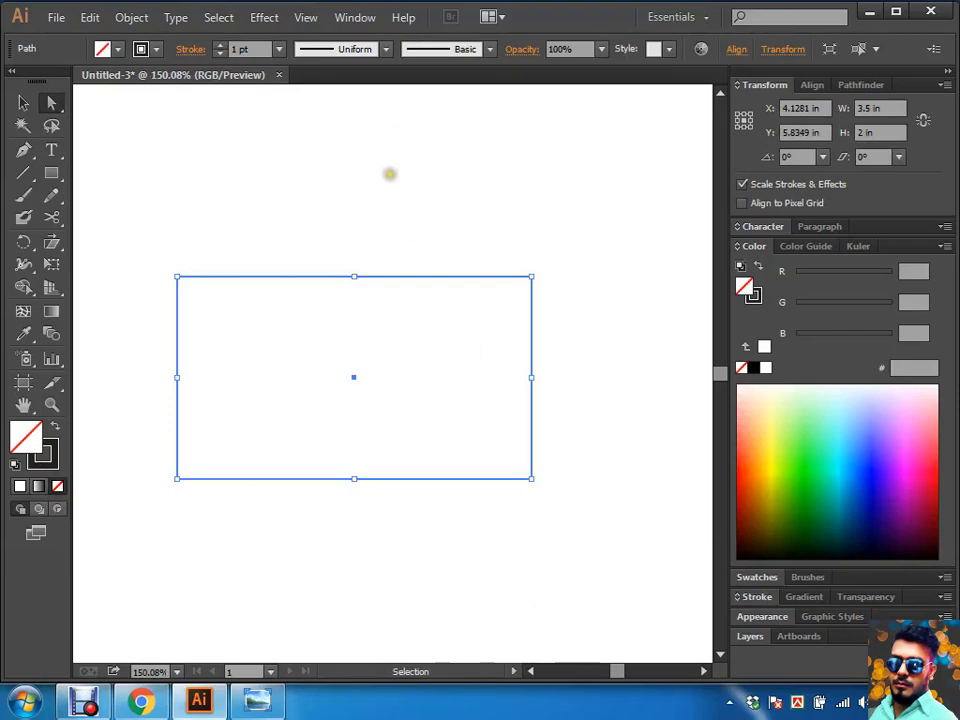
{"action": "key", "text": "a"}
{"action": "left_click", "coordinate": [401, 219]}
{"action": "left_click", "coordinate": [400, 276]}
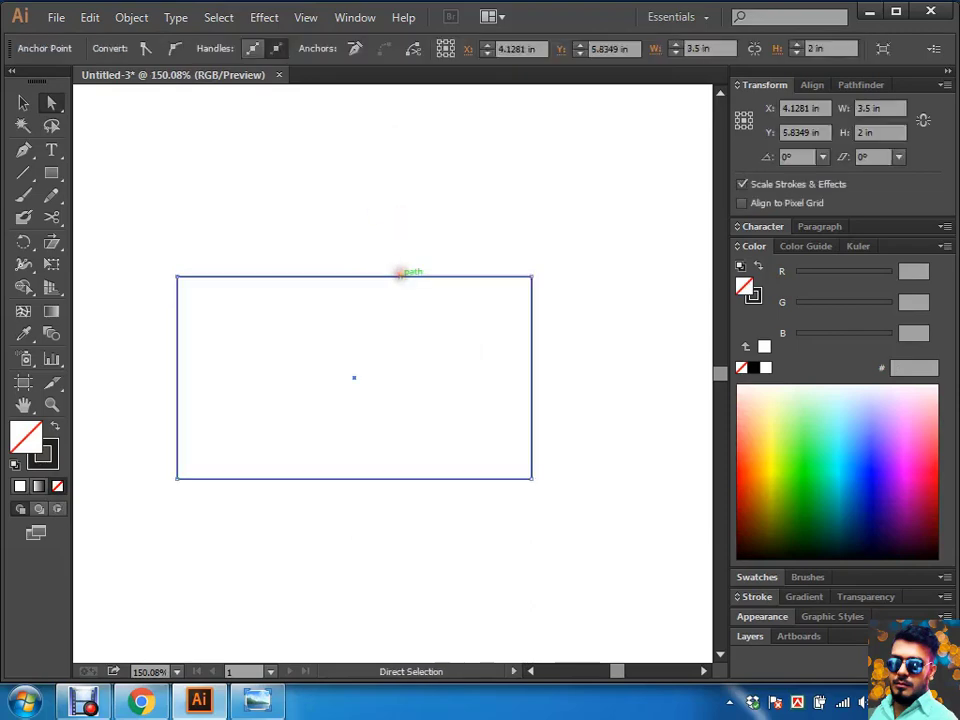
{"action": "key", "text": "ctrl+k"}
{"action": "type", "text": "0.1"}
{"action": "key", "text": "Return"}
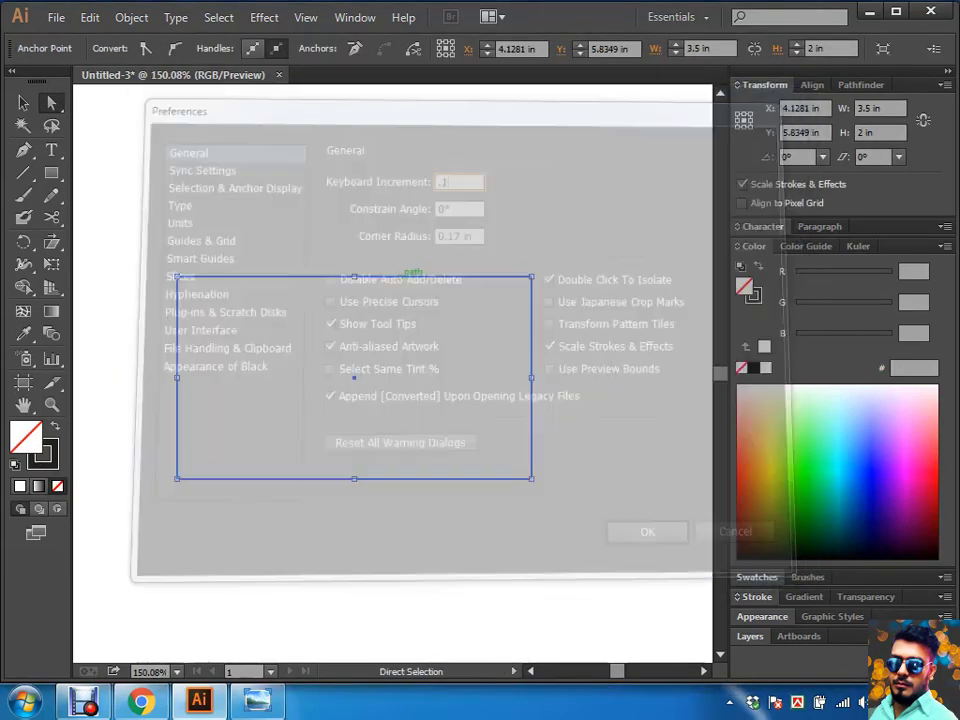
Step: Nudge each rectangle edge 0.1 in inward for a 3.3 × 1.8 in inset
{"action": "key", "text": "Down"}
{"action": "left_click", "coordinate": [378, 477]}
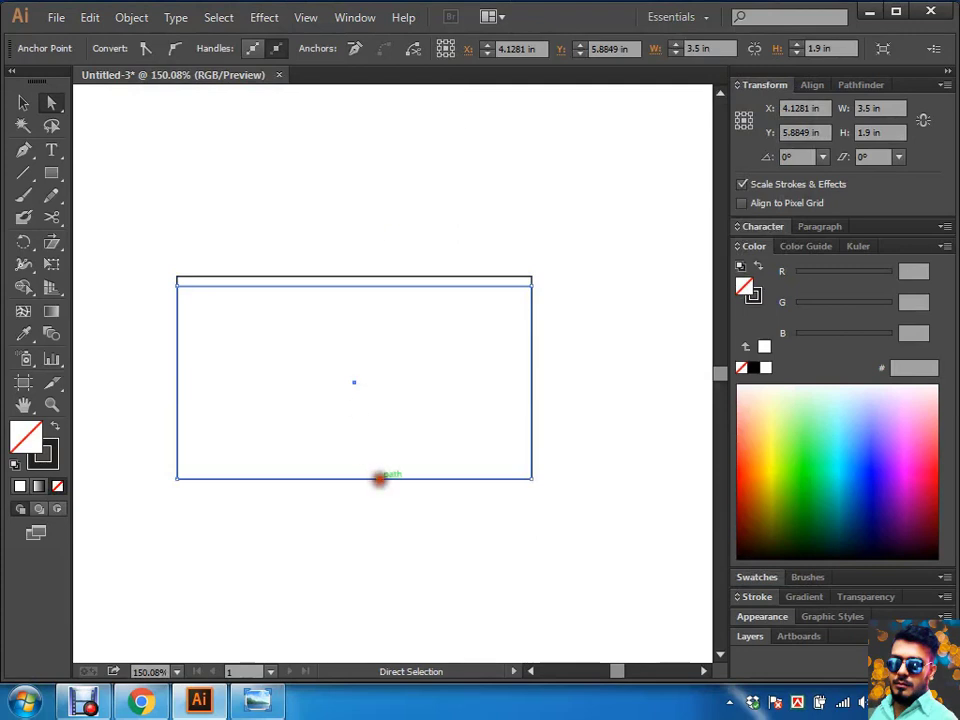
{"action": "key", "text": "Up"}
{"action": "left_click_drag", "start_coordinate": [532, 377], "coordinate": [532, 378]}
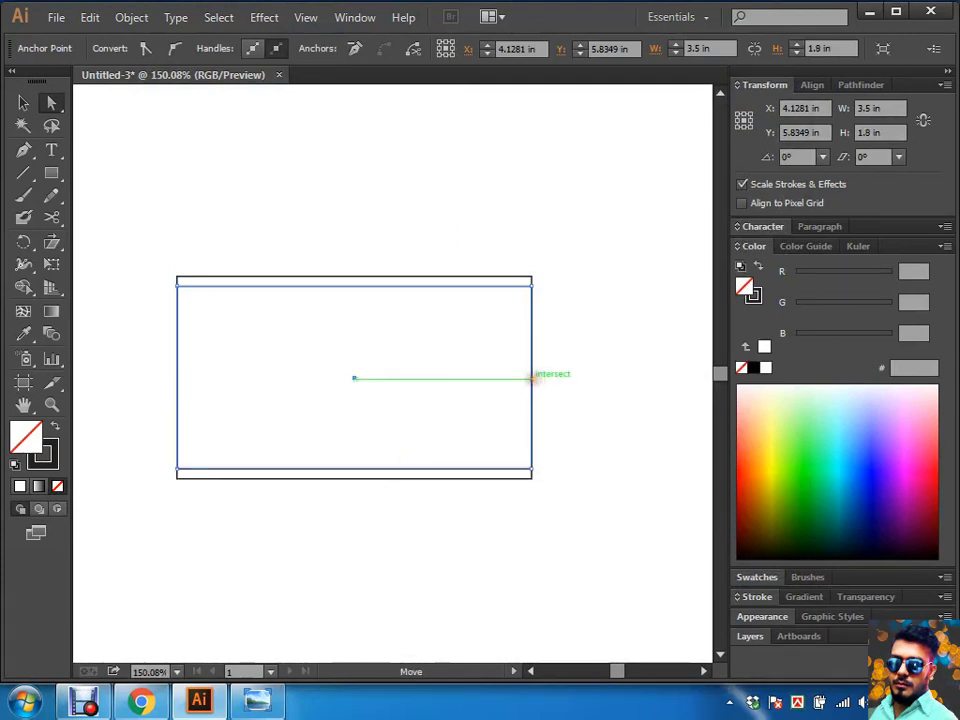
{"action": "key", "text": "Left"}
{"action": "left_click", "coordinate": [177, 350]}
{"action": "key", "text": "Right"}
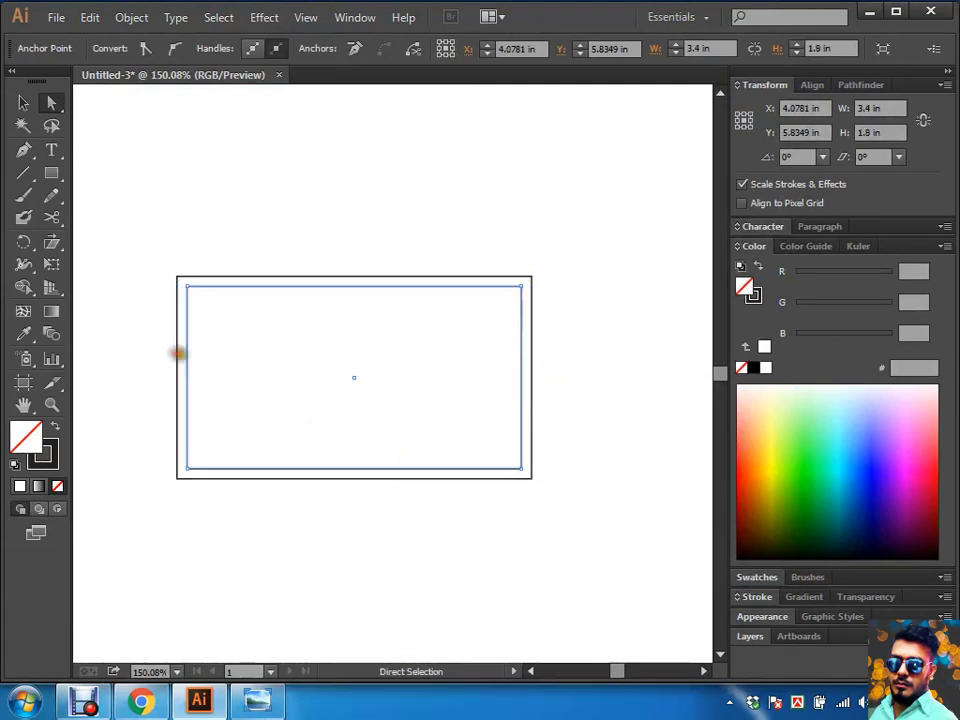
Step: Remove the inset rectangle's stroke, convert it to guides, and lock the guides
{"action": "left_click", "coordinate": [57, 486]}
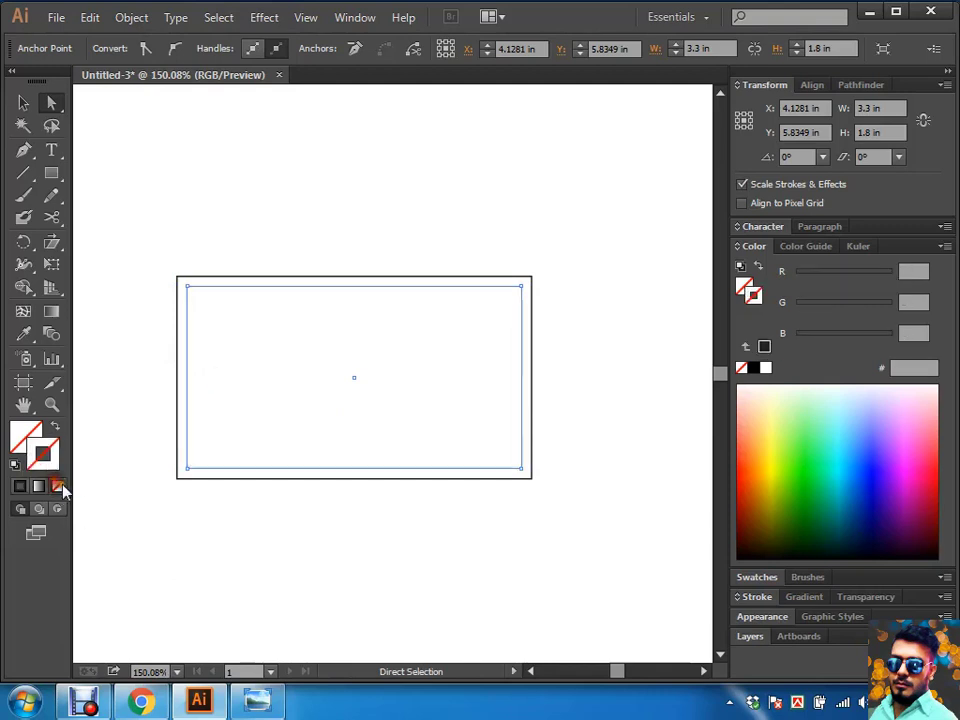
{"action": "left_click", "coordinate": [398, 391]}
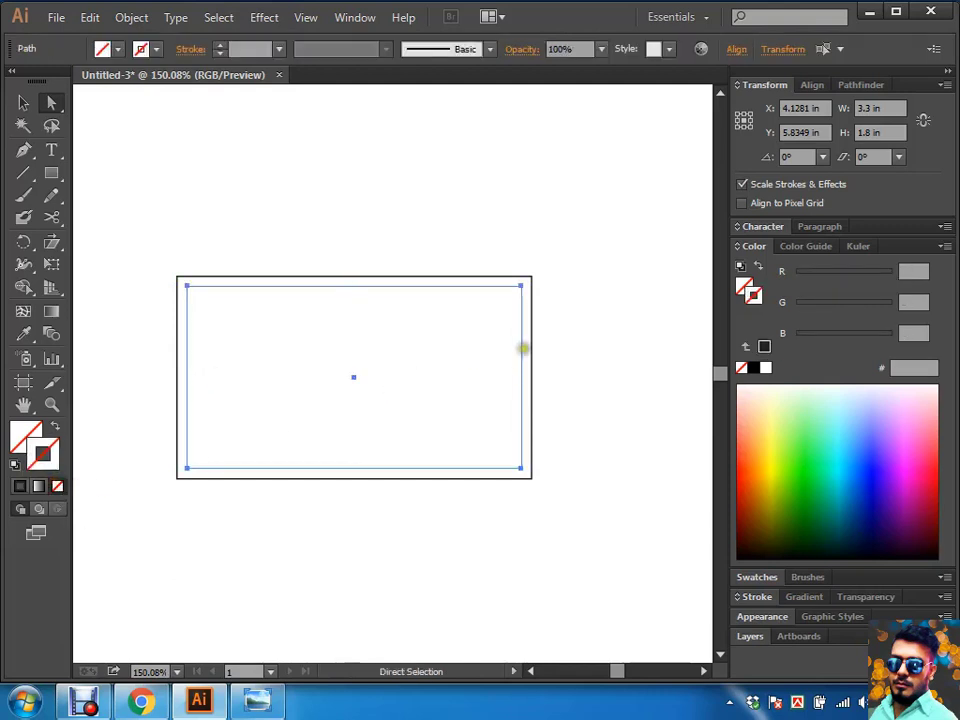
{"action": "key", "text": "ctrl+5"}
{"action": "right_click", "coordinate": [587, 318]}
{"action": "left_click", "coordinate": [645, 491]}
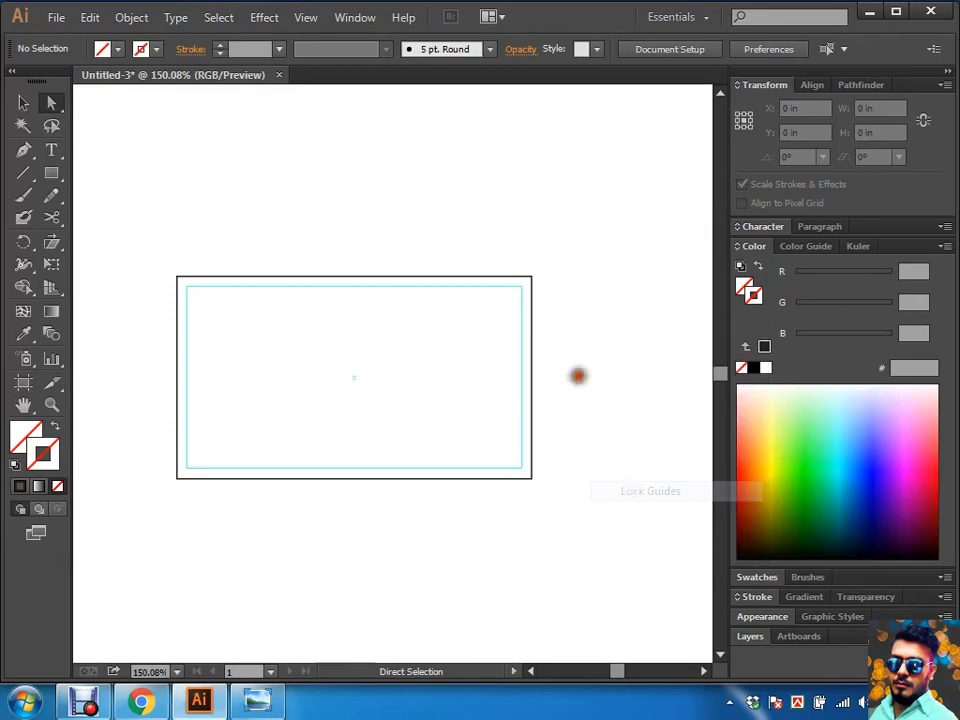
Step: Zoom the card to 200% and begin opening a file from disk
{"action": "left_click_drag", "start_coordinate": [521, 354], "coordinate": [516, 336]}
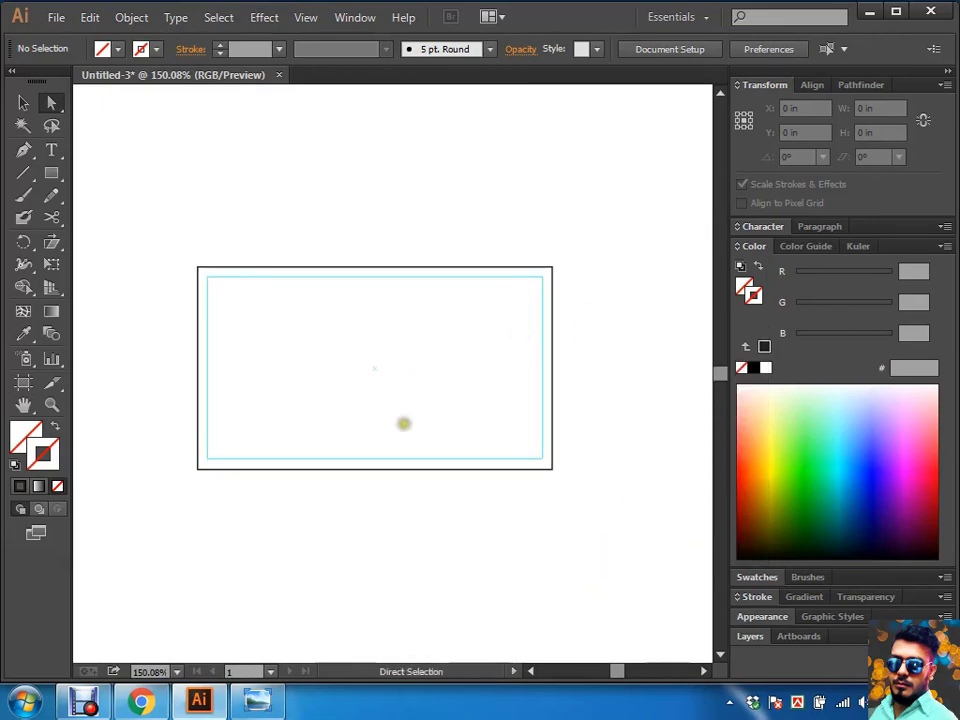
{"action": "key", "text": "ctrl+plus"}
{"action": "scroll", "coordinate": [370, 360], "scroll_direction": "up", "scroll_amount": 2}
{"action": "scroll", "coordinate": [370, 350], "scroll_direction": "left", "scroll_amount": 1}
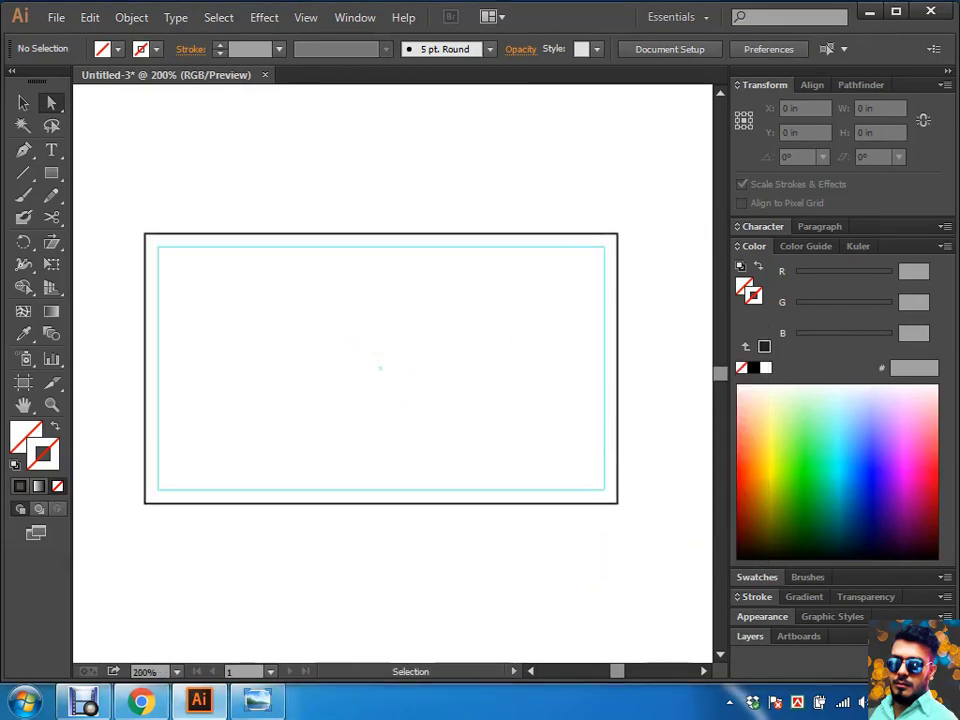
{"action": "key", "text": "ctrl+o"}
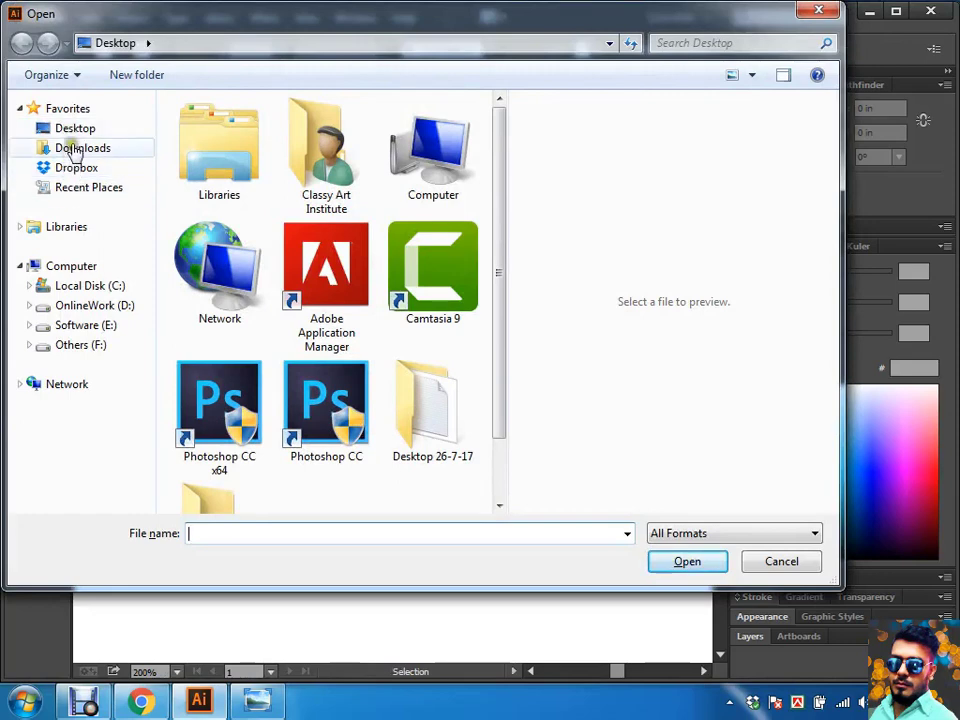
Step: Navigate to OnlineWork (D:) > Fiverr > Orange Design > AA Work
{"action": "left_click", "coordinate": [66, 305]}
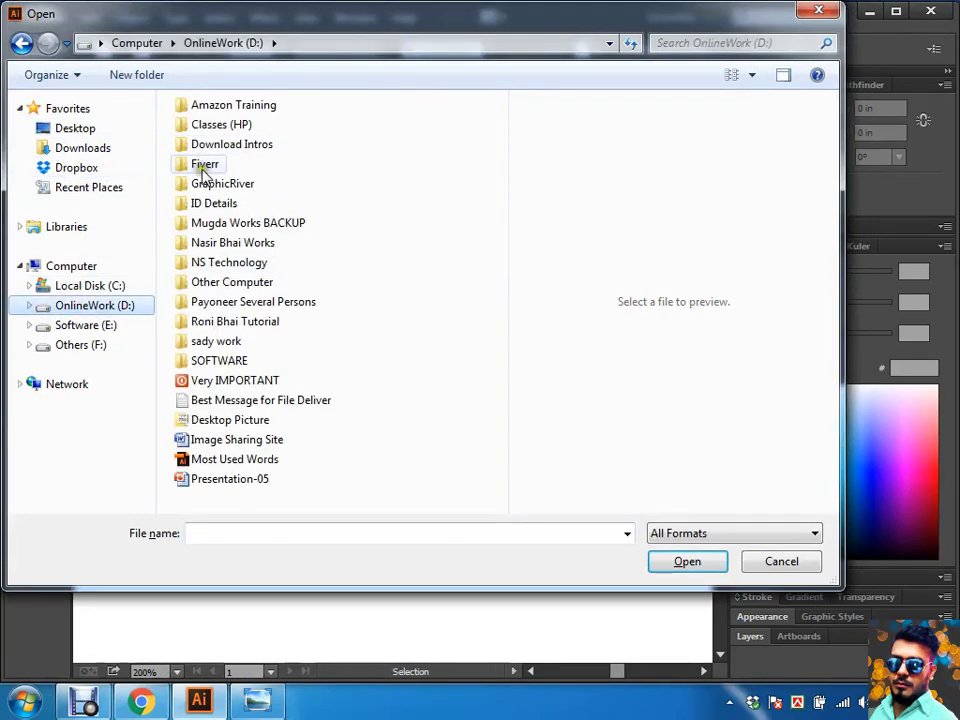
{"action": "double_click", "coordinate": [201, 165]}
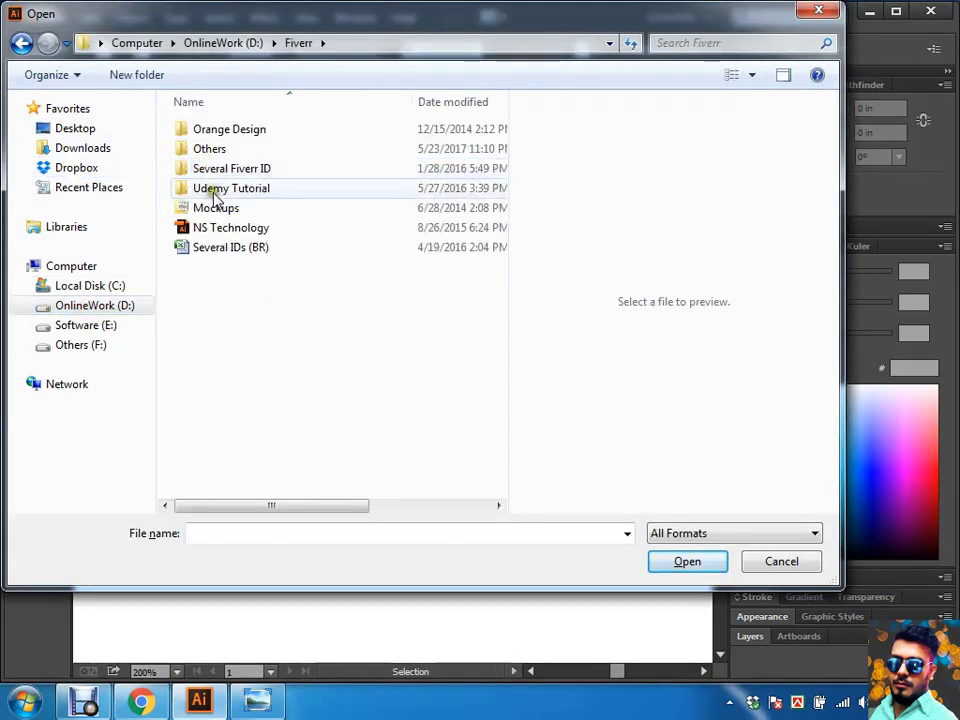
{"action": "double_click", "coordinate": [209, 131]}
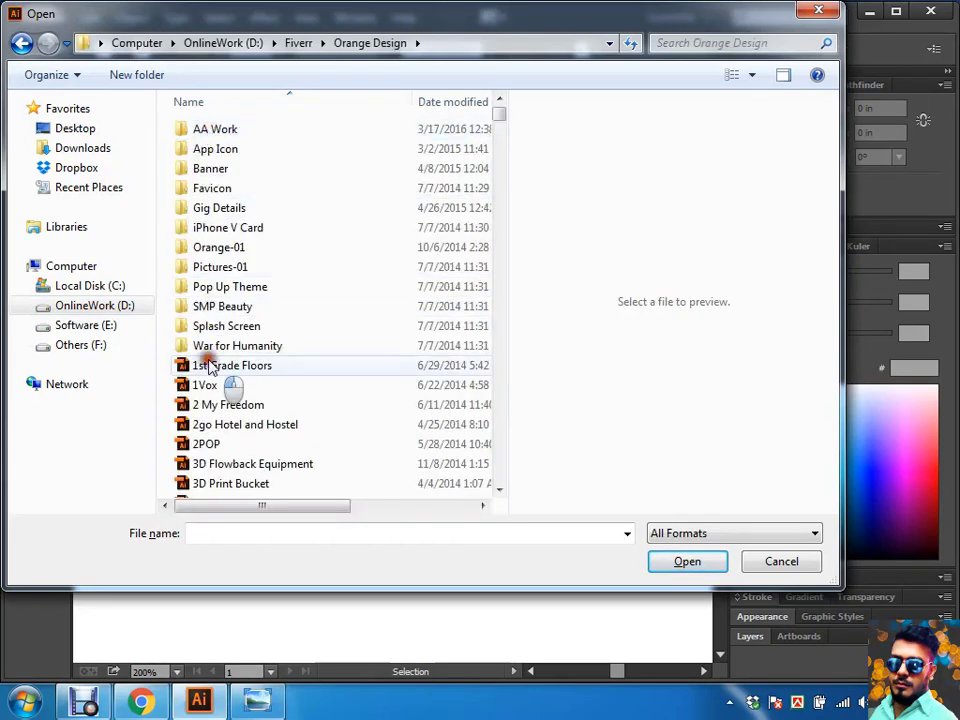
{"action": "left_click", "coordinate": [190, 365]}
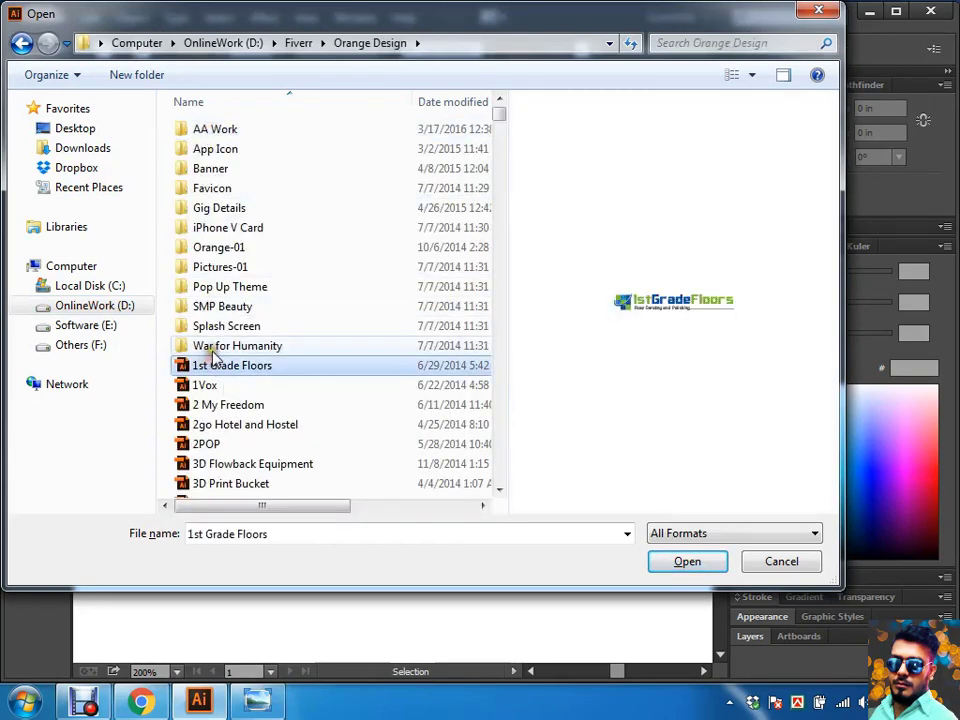
{"action": "double_click", "coordinate": [255, 127]}
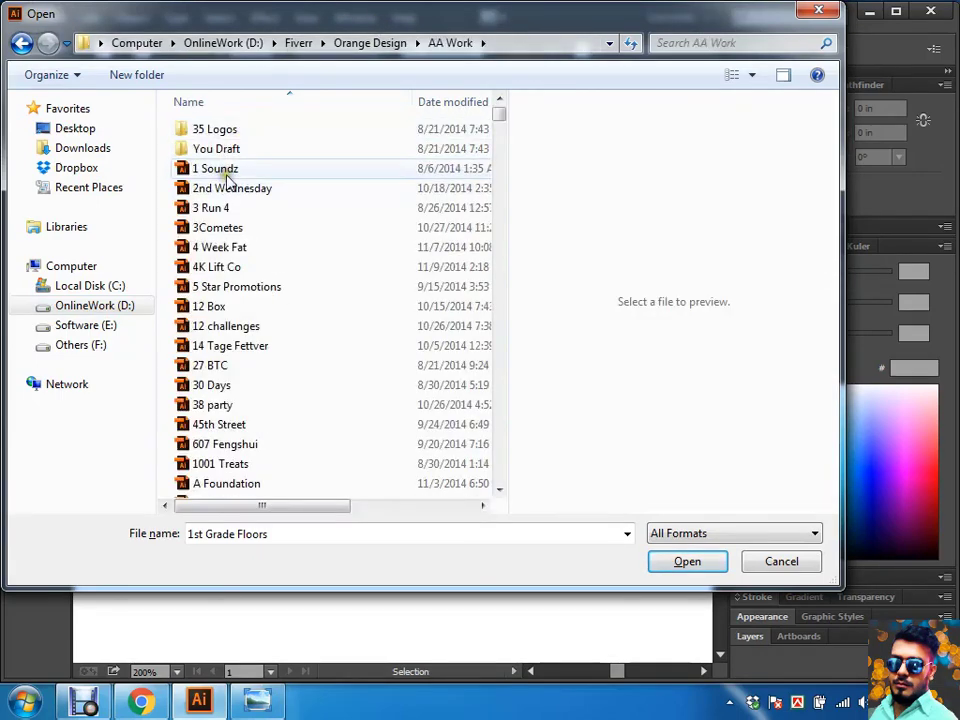
Step: Step through the AA Work logo files back to 27 BTC and leave the dialog
{"action": "left_click", "coordinate": [226, 170]}
{"action": "key", "text": "Down"}
{"action": "key", "text": "Down"}
{"action": "key", "text": "Down"}
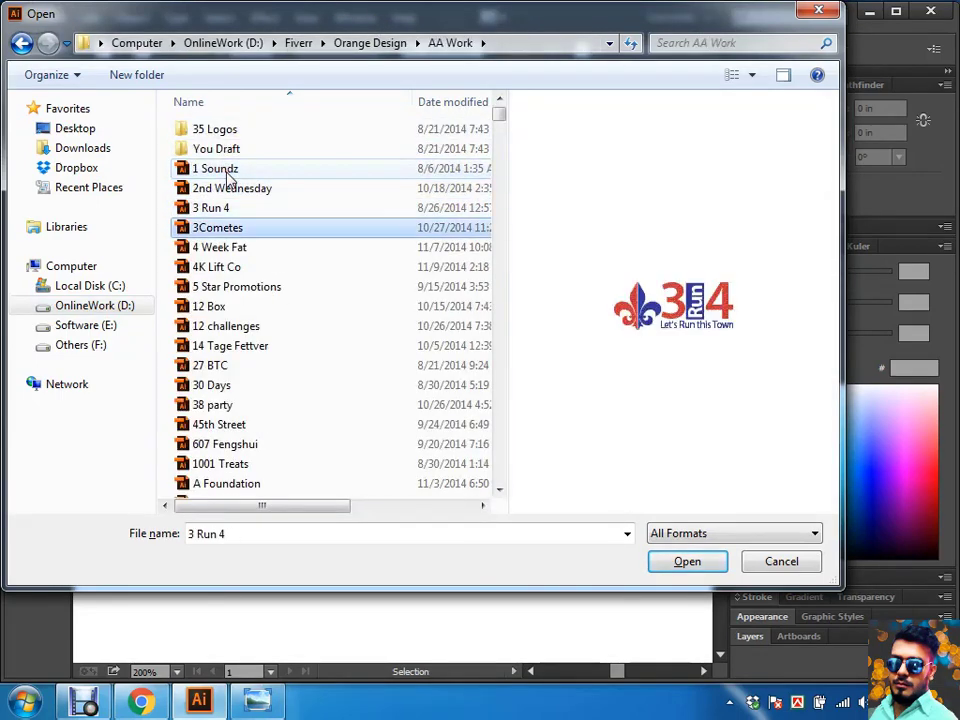
{"action": "key", "text": "Down"}
{"action": "key", "text": "Down"}
{"action": "key", "text": "Down"}
{"action": "key", "text": "Down"}
{"action": "key", "text": "Down"}
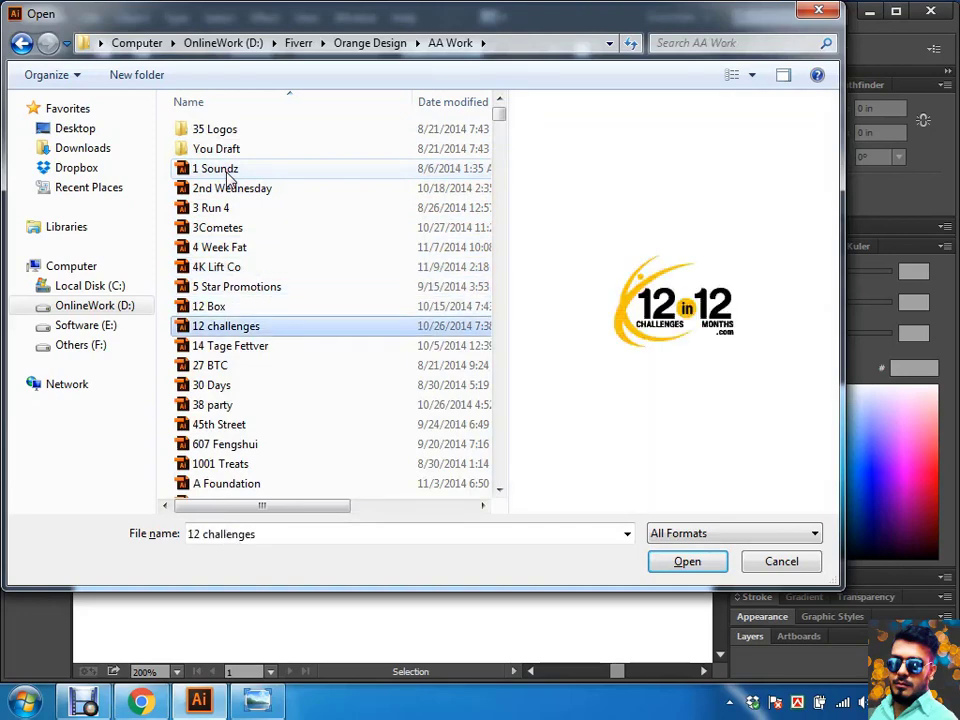
{"action": "key", "text": "Down"}
{"action": "key", "text": "Down"}
{"action": "key", "text": "Down"}
{"action": "key", "text": "Up"}
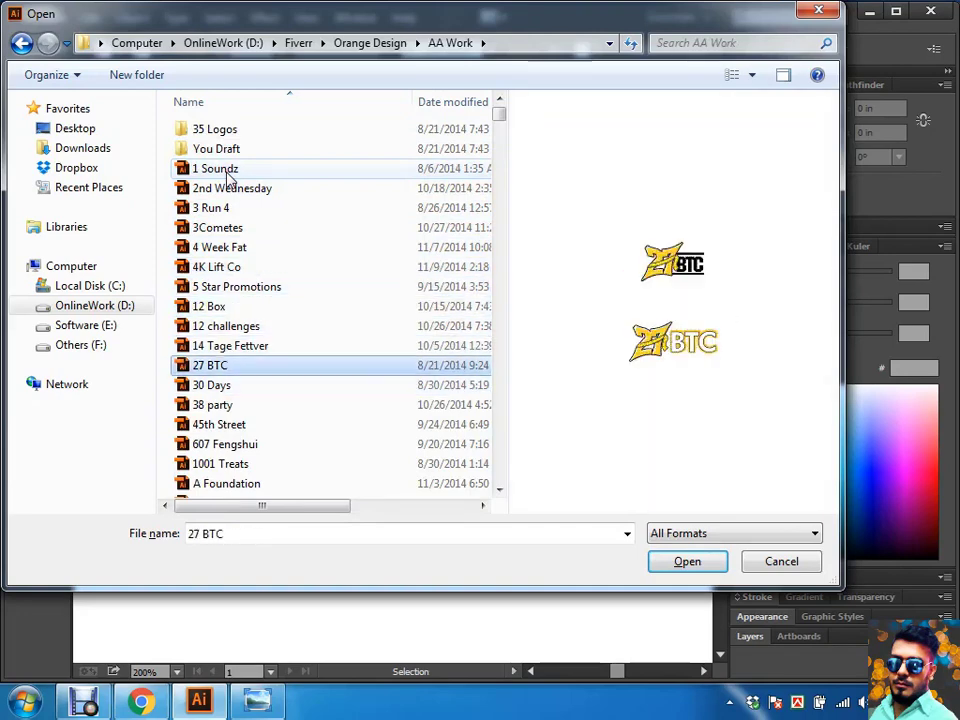
{"action": "key", "text": "Escape"}
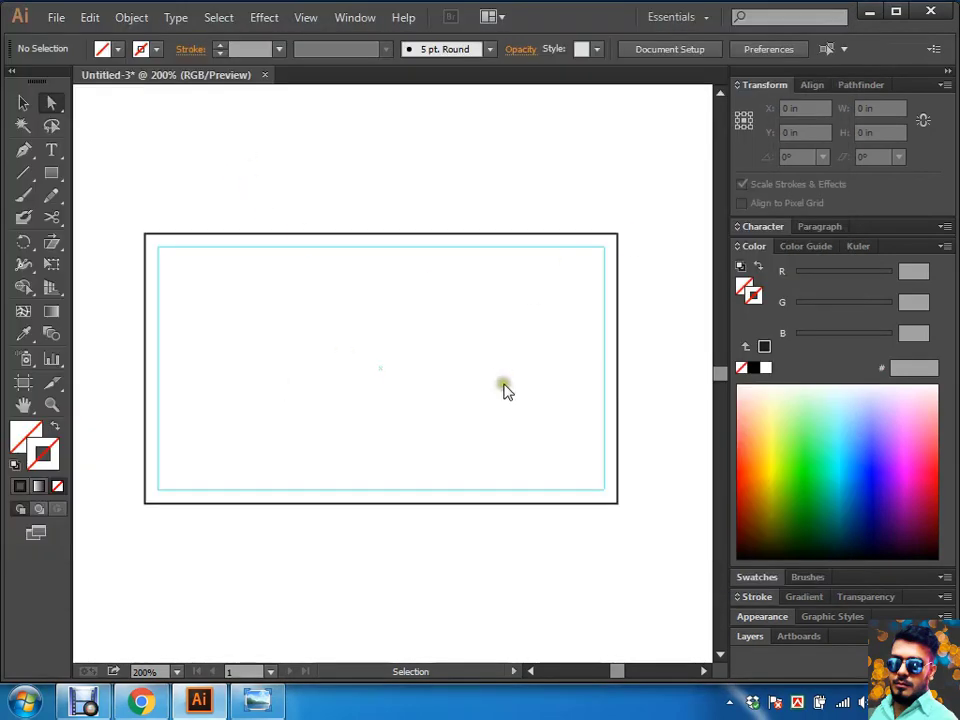
Step: Take the upper 27 BTC logo from 27 BTC.ai and close that file unsaved
{"action": "left_click", "coordinate": [577, 405]}
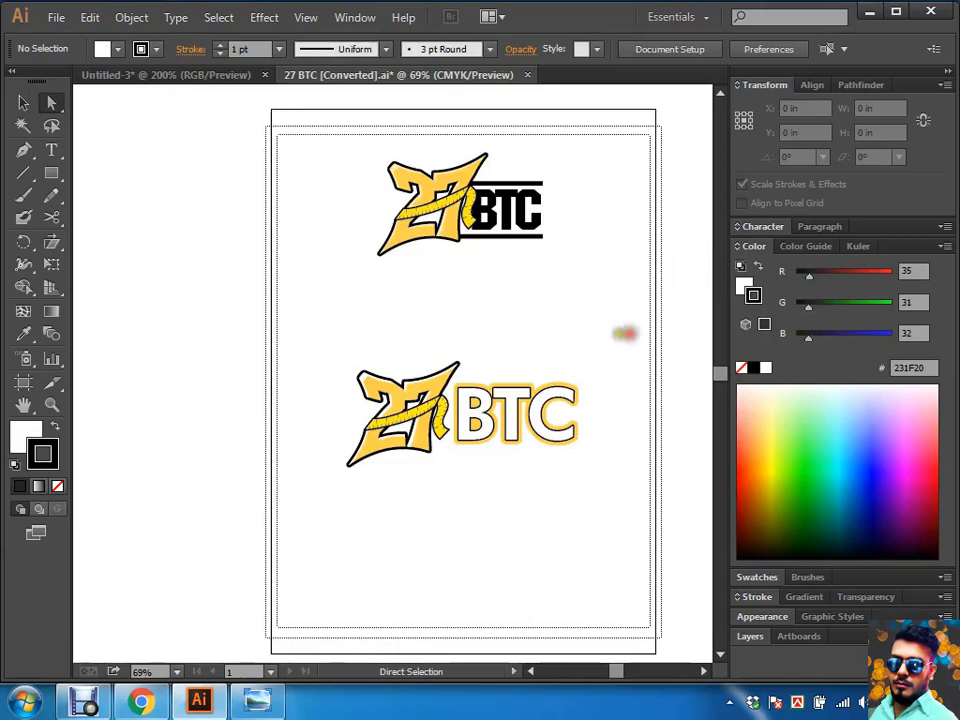
{"action": "key", "text": "v"}
{"action": "left_click", "coordinate": [468, 246]}
{"action": "key", "text": "Delete"}
{"action": "key", "text": "ctrl+w"}
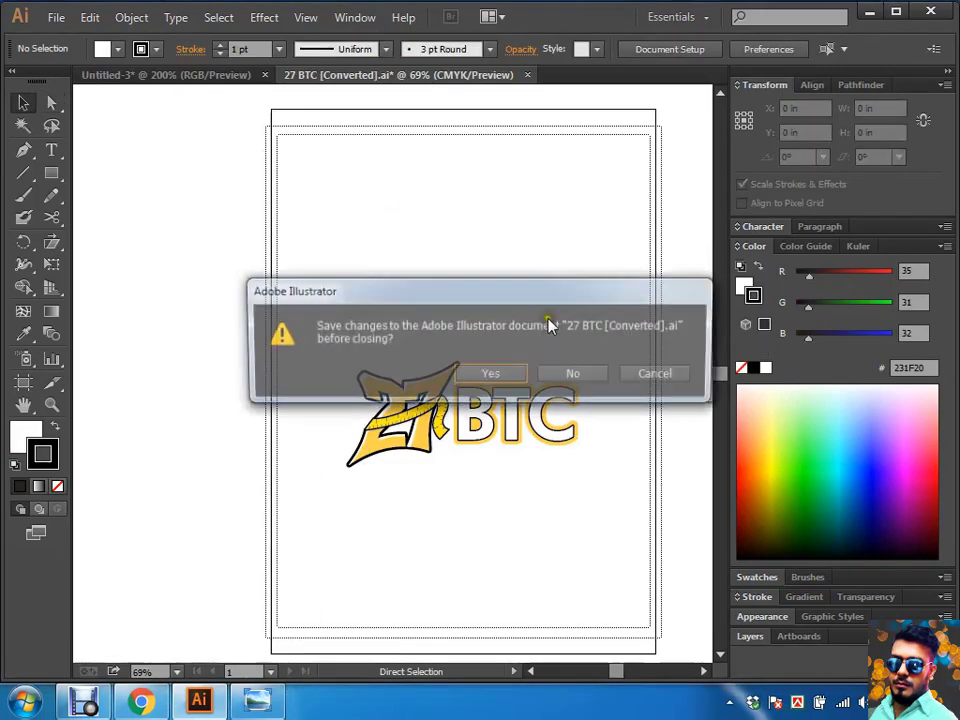
{"action": "left_click", "coordinate": [569, 376]}
Step: Paste the logo, shrink it, and position it top-left inside the card's inset guide
{"action": "key", "text": "ctrl+v"}
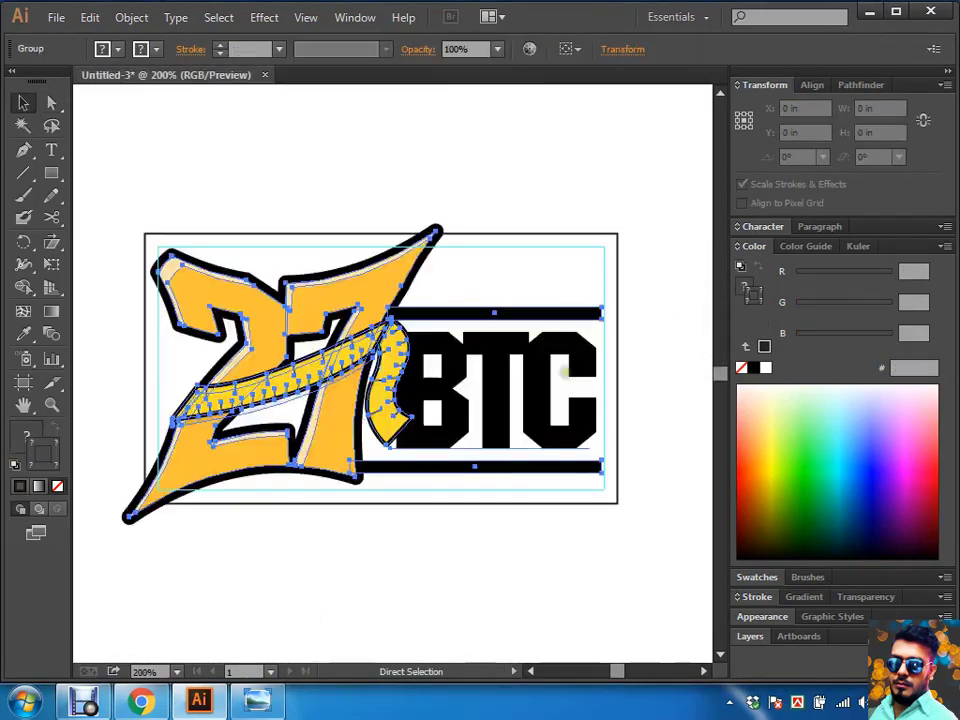
{"action": "mouse_move", "coordinate": [603, 373]}
{"action": "left_mouse_down"}
{"action": "mouse_move", "coordinate": [332, 364]}
{"action": "mouse_move", "coordinate": [321, 373]}
{"action": "mouse_move", "coordinate": [383, 362]}
{"action": "left_mouse_up"}
{"action": "left_click", "coordinate": [369, 356]}
{"action": "left_click", "coordinate": [246, 342], "text": "ctrl"}
{"action": "left_click", "coordinate": [280, 345], "text": "ctrl"}
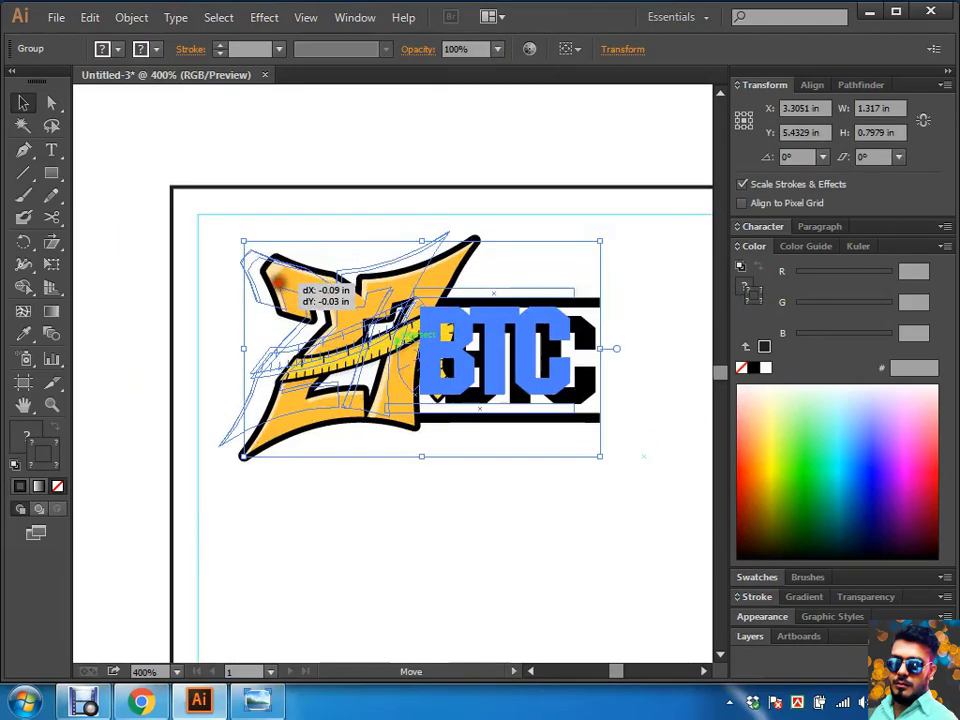
{"action": "left_click_drag", "start_coordinate": [303, 293], "coordinate": [277, 284]}
{"action": "left_click_drag", "start_coordinate": [452, 210], "coordinate": [200, 450]}
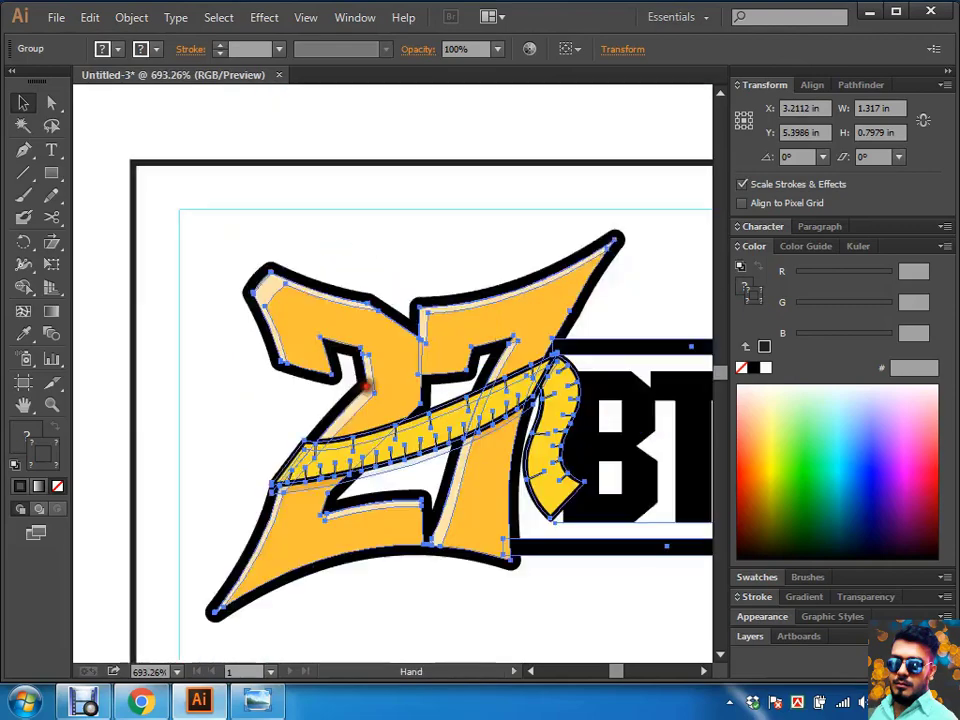
{"action": "left_click_drag", "start_coordinate": [400, 300], "coordinate": [388, 316]}
{"action": "left_click_drag", "start_coordinate": [541, 318], "coordinate": [543, 300]}
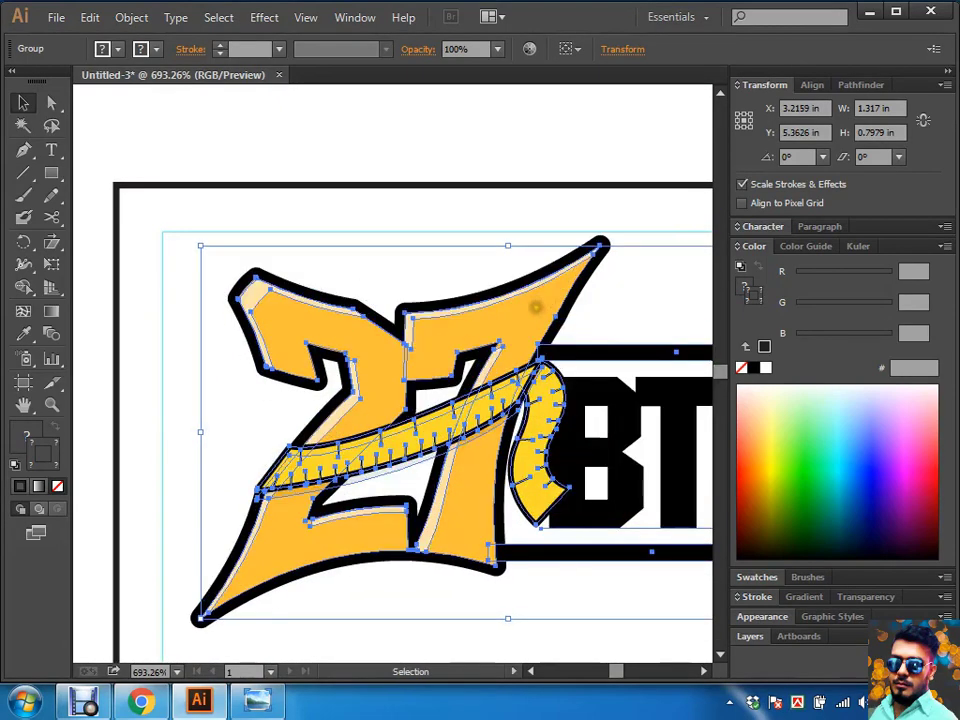
{"action": "left_click_drag", "start_coordinate": [247, 572], "coordinate": [222, 573]}
Step: Deselect everything and reframe the business card at 200% zoom
{"action": "left_click", "coordinate": [136, 535]}
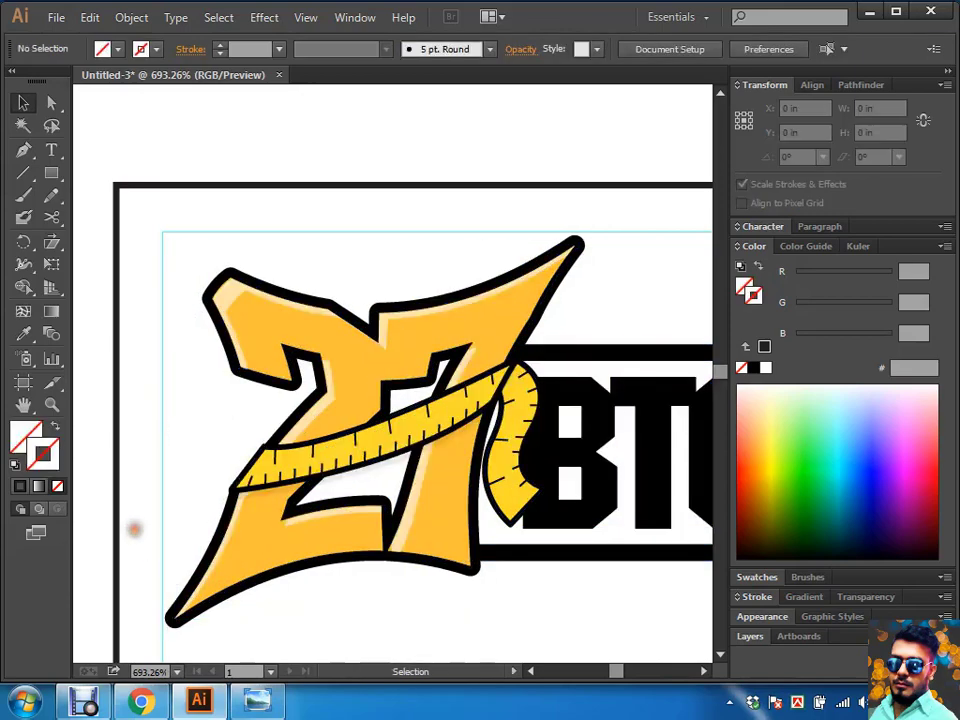
{"action": "key", "text": "ctrl+0"}
{"action": "scroll", "coordinate": [500, 492], "scroll_direction": "left", "scroll_amount": 5}
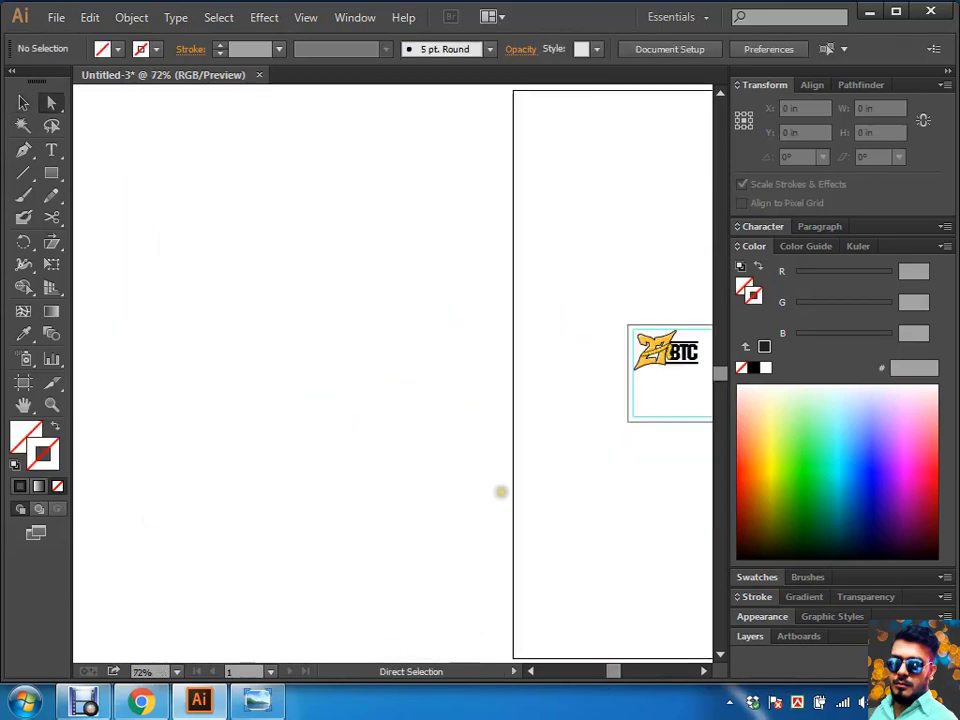
{"action": "key", "text": "ctrl+0"}
{"action": "left_click", "coordinate": [405, 392]}
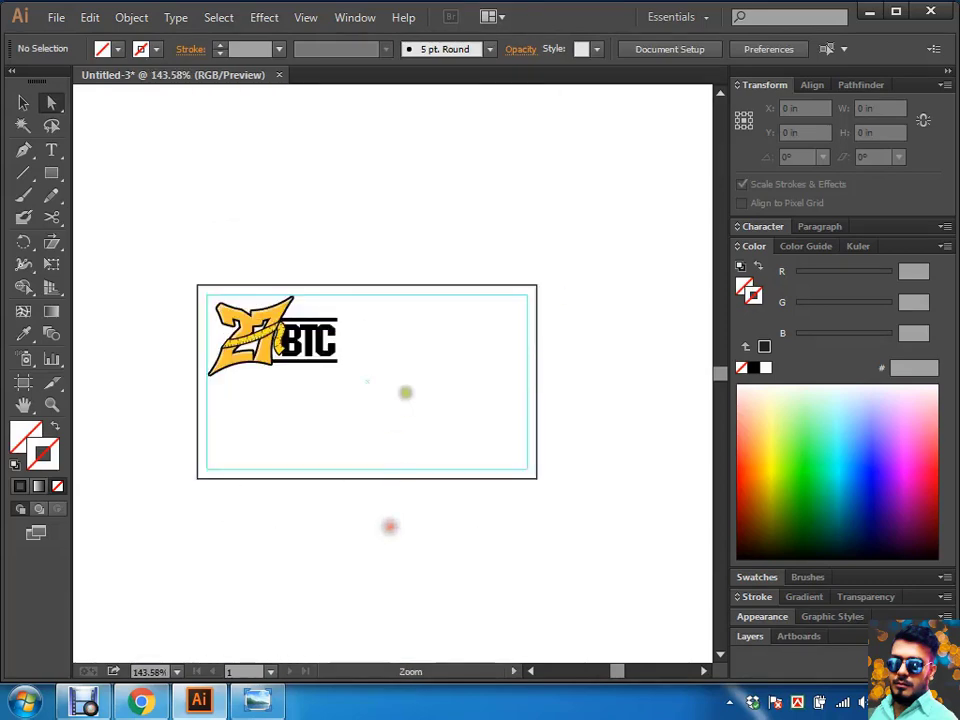
{"action": "left_click", "coordinate": [497, 390]}
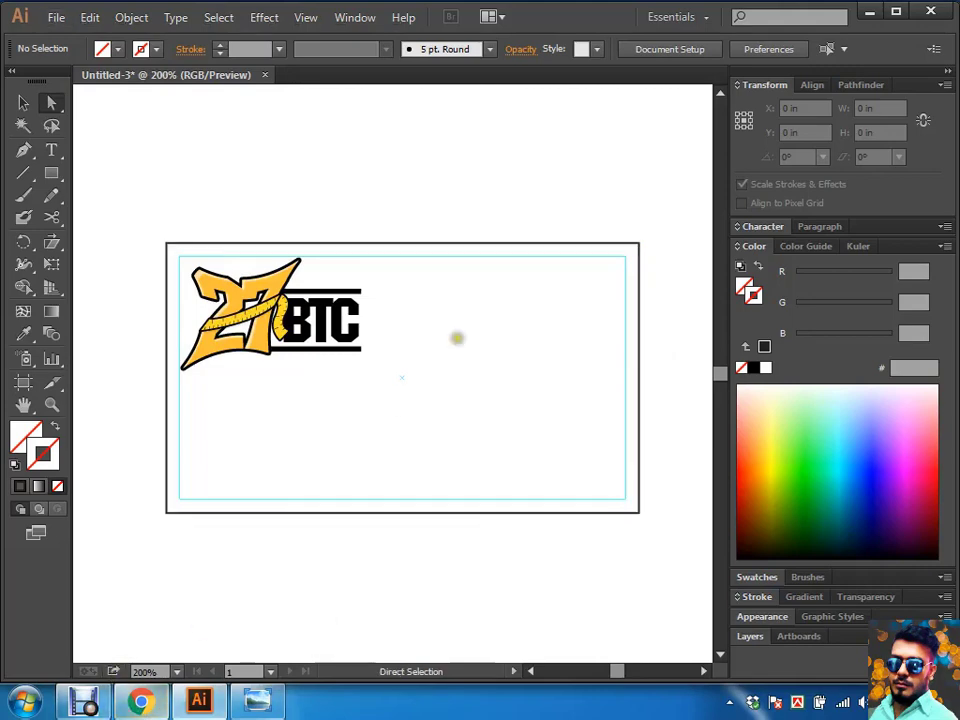
{"action": "left_click", "coordinate": [466, 397]}
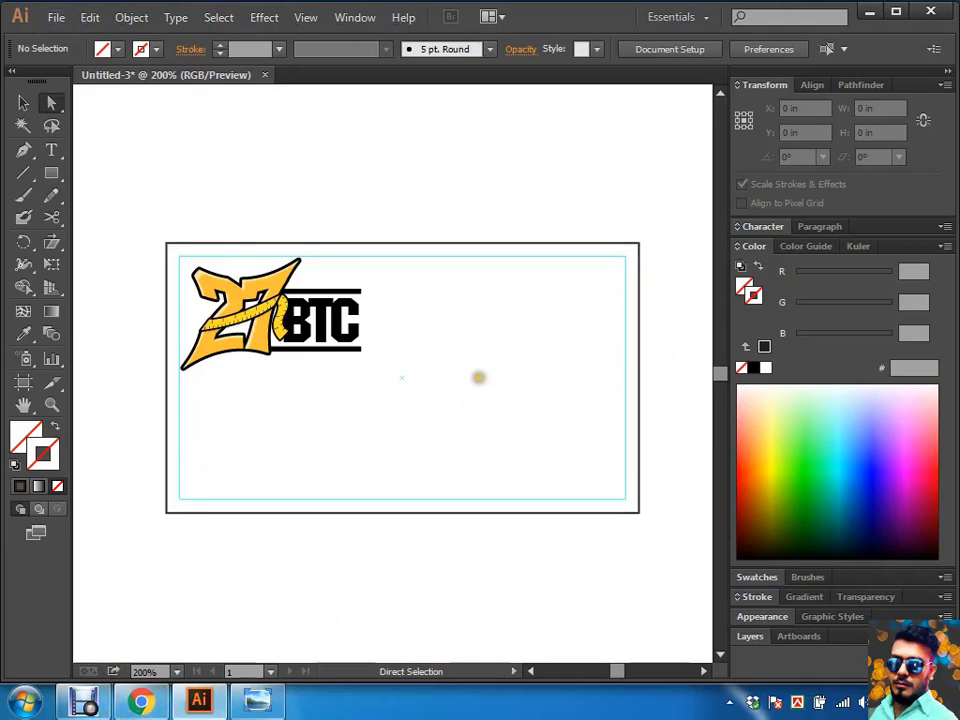
{"action": "left_click_drag", "start_coordinate": [478, 377], "coordinate": [477, 346]}
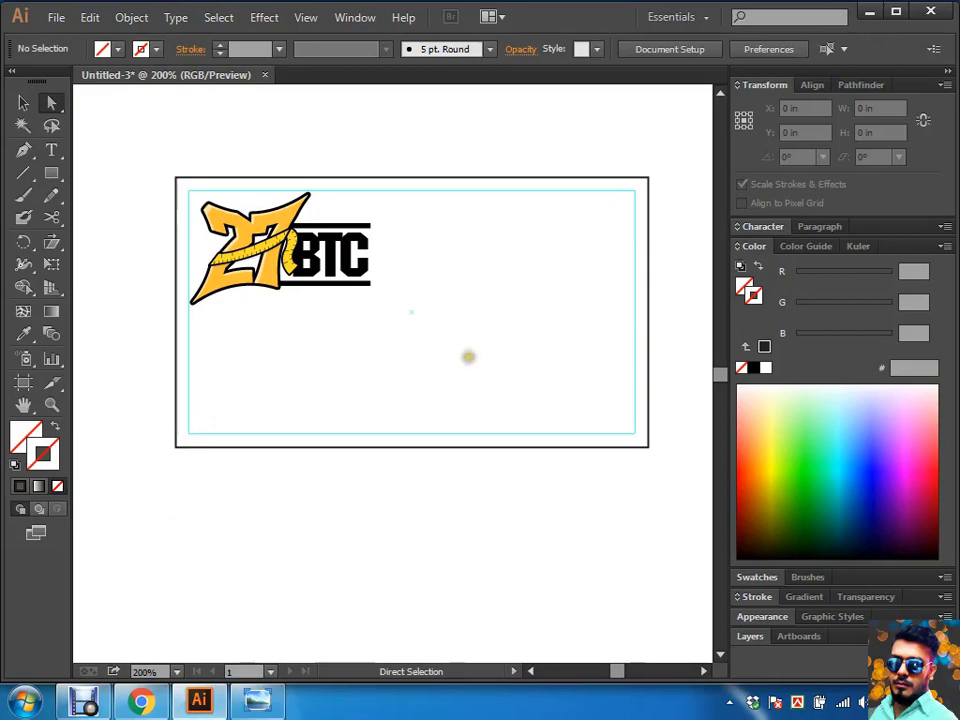
Step: Search Google Images for 'premium business card design' in Chrome
{"action": "mouse_move", "coordinate": [141, 701]}
{"action": "left_click", "coordinate": [110, 530]}
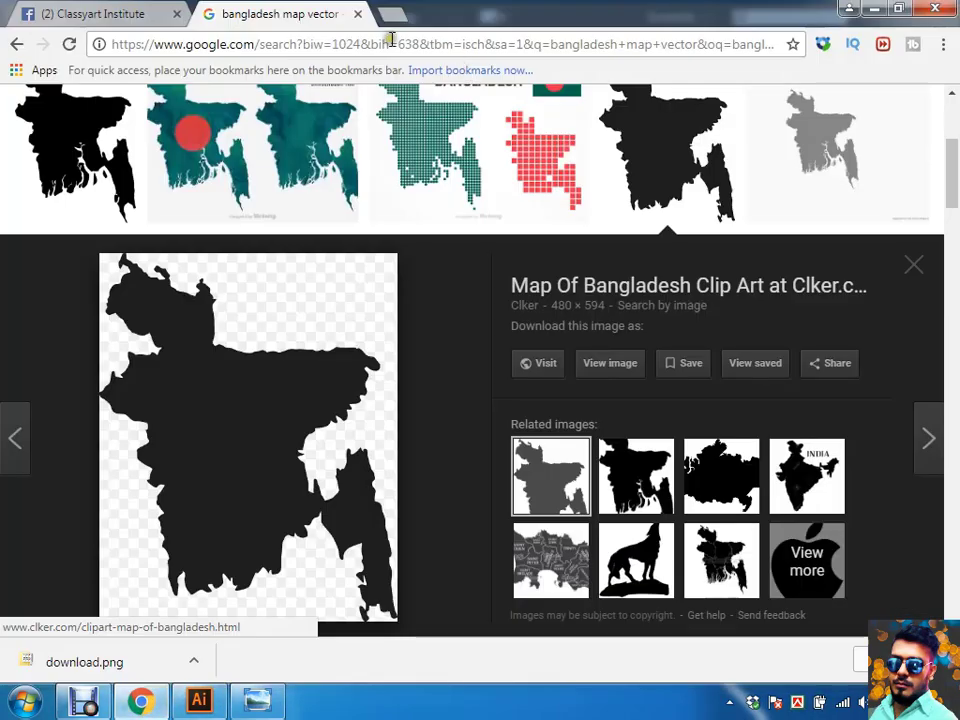
{"action": "scroll", "coordinate": [418, 222], "scroll_direction": "up", "scroll_amount": 3}
{"action": "triple_click", "coordinate": [347, 122]}
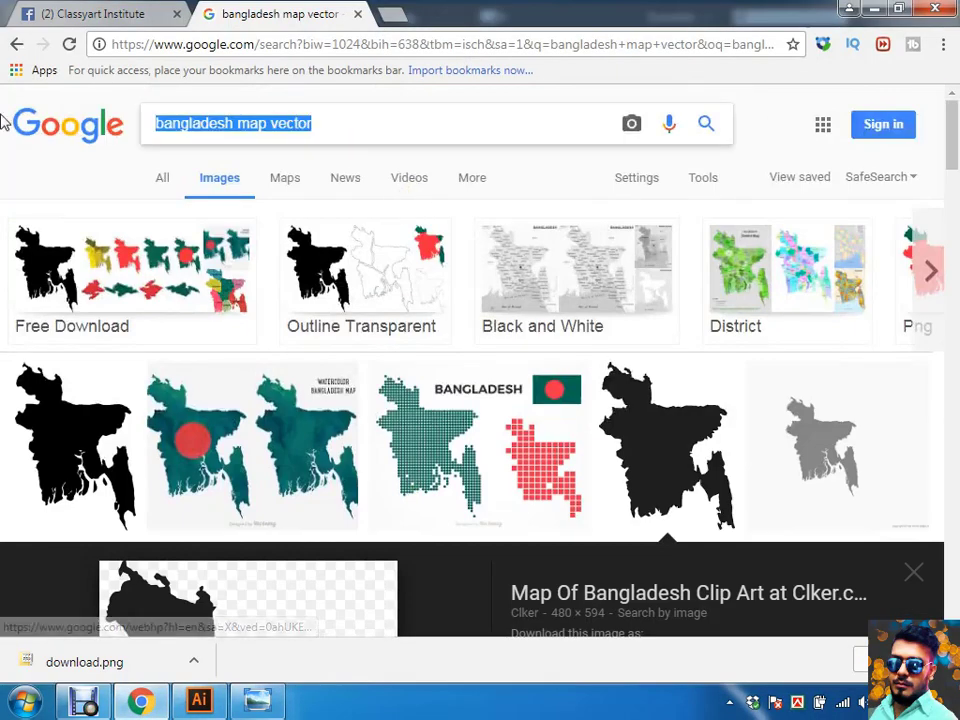
{"action": "type", "text": "business cad"}
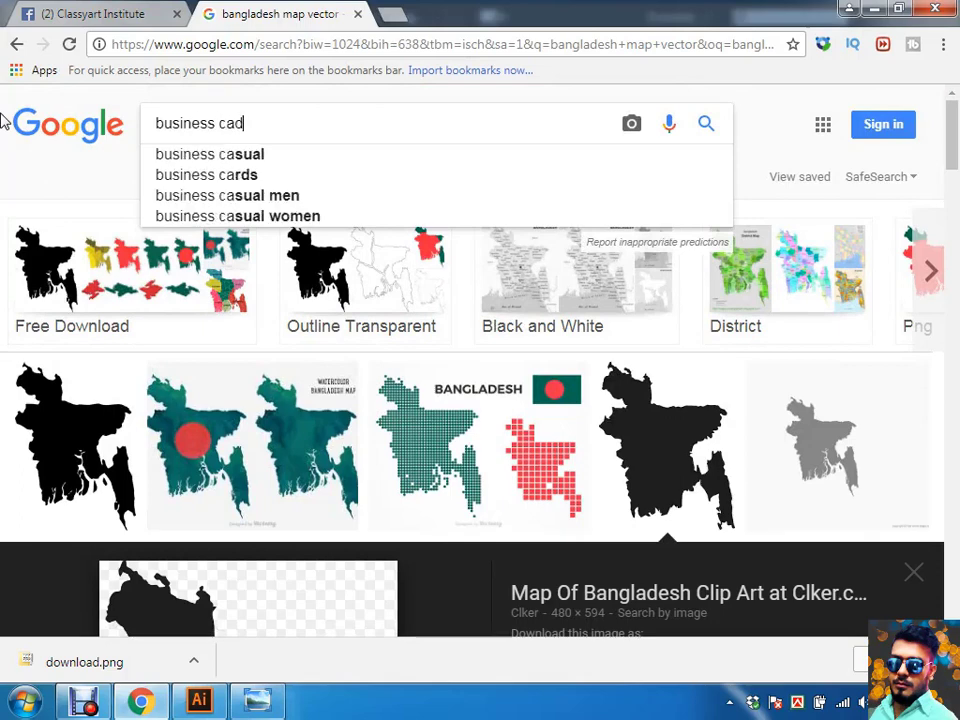
{"action": "key", "text": "BackSpace"}
{"action": "key", "text": "BackSpace"}
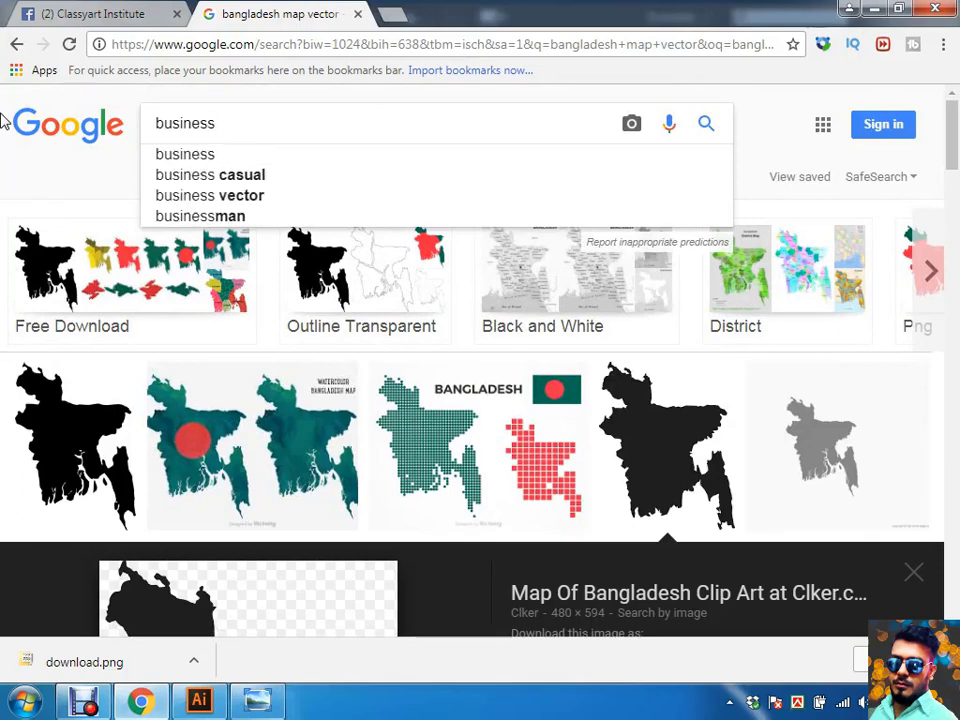
{"action": "key", "text": "BackSpace"}
{"action": "key", "text": "BackSpace"}
{"action": "key", "text": "BackSpace"}
{"action": "type", "text": "premi"}
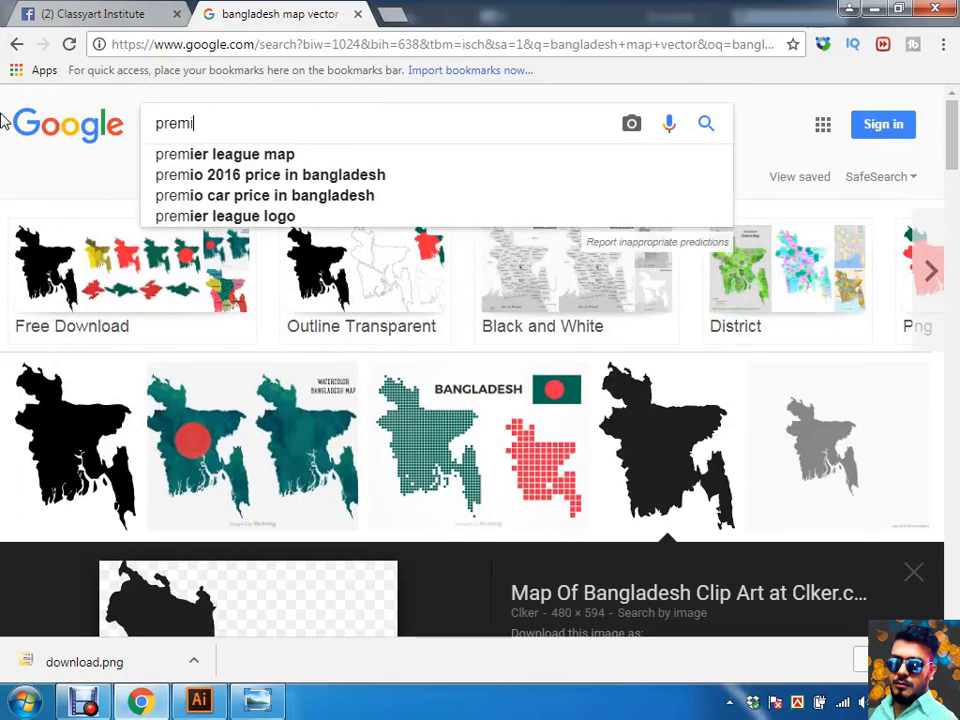
{"action": "type", "text": "um busines"}
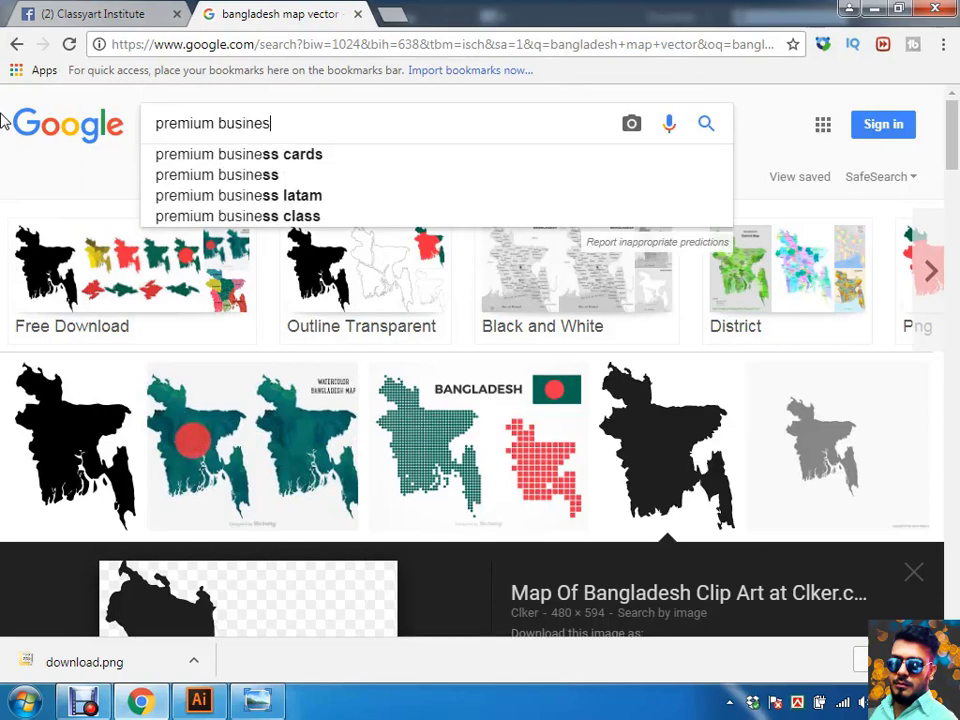
{"action": "type", "text": "s card design"}
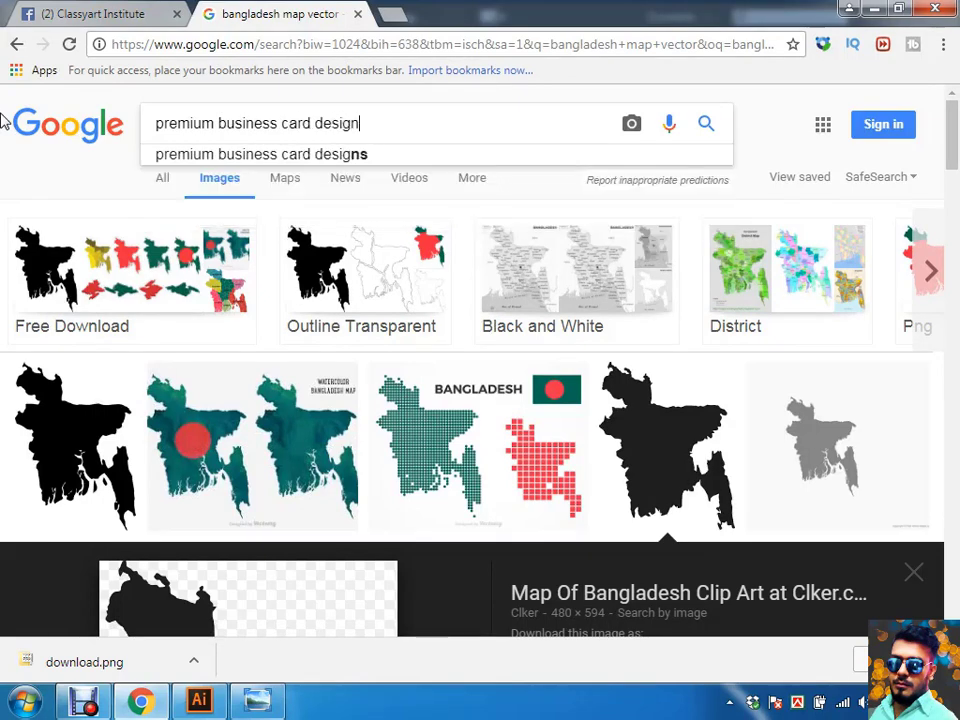
{"action": "key", "text": "Return"}
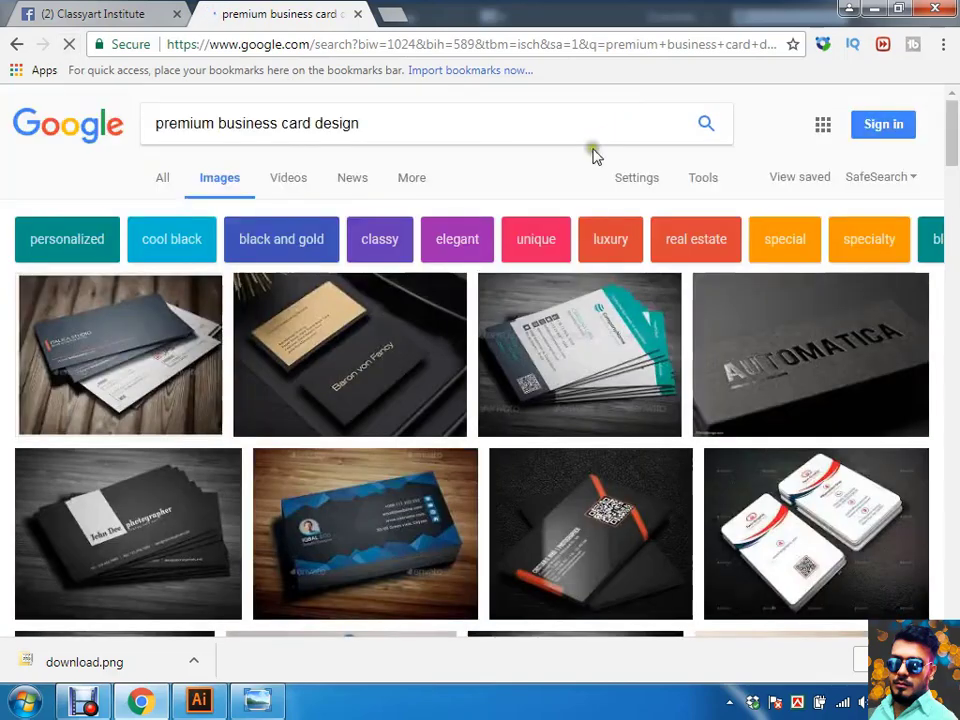
Step: Scroll the results, copy a dark business card image with blue accents, and return to Illustrator
{"action": "scroll", "coordinate": [920, 220], "scroll_direction": "down", "scroll_amount": 3}
{"action": "scroll", "coordinate": [950, 275], "scroll_direction": "down", "scroll_amount": 2}
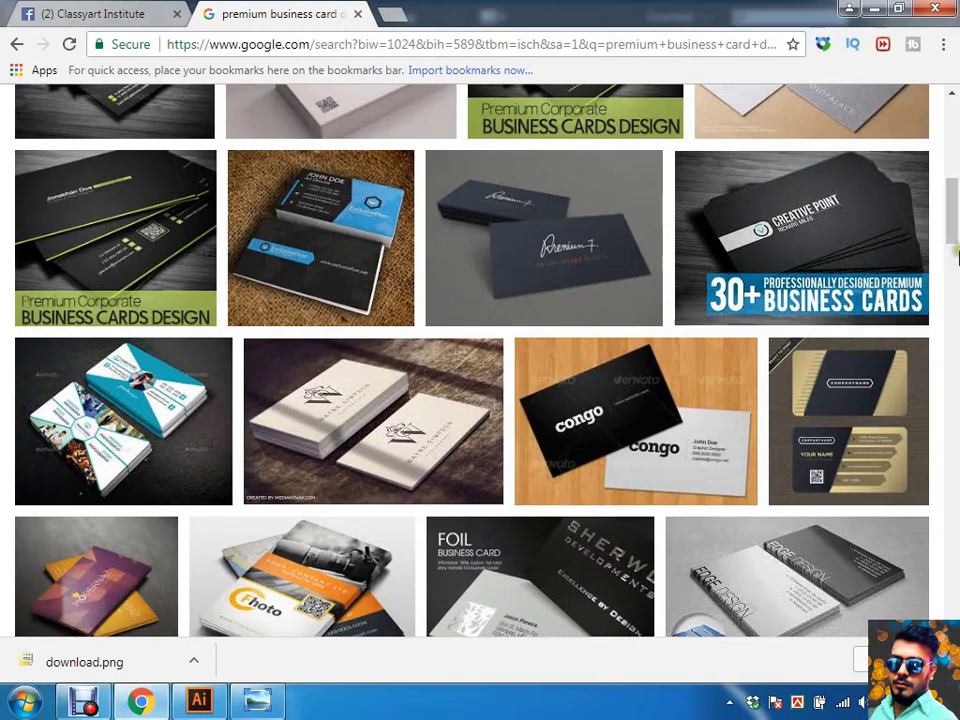
{"action": "scroll", "coordinate": [957, 330], "scroll_direction": "down", "scroll_amount": 2}
{"action": "scroll", "coordinate": [957, 332], "scroll_direction": "down", "scroll_amount": 3}
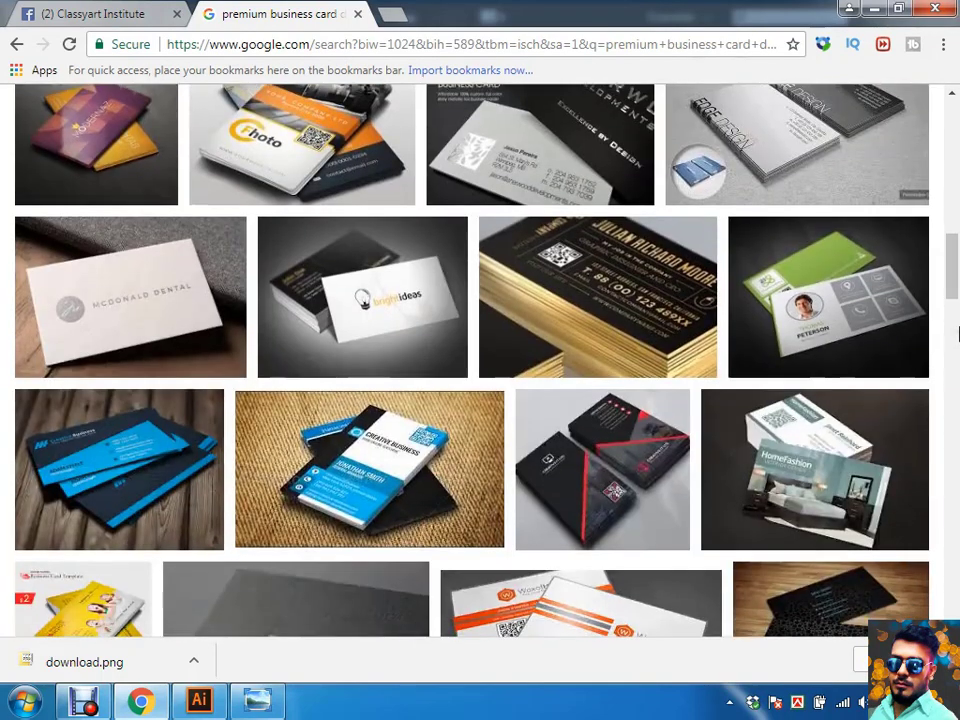
{"action": "scroll", "coordinate": [957, 325], "scroll_direction": "down", "scroll_amount": 3}
{"action": "scroll", "coordinate": [957, 325], "scroll_direction": "down", "scroll_amount": 2}
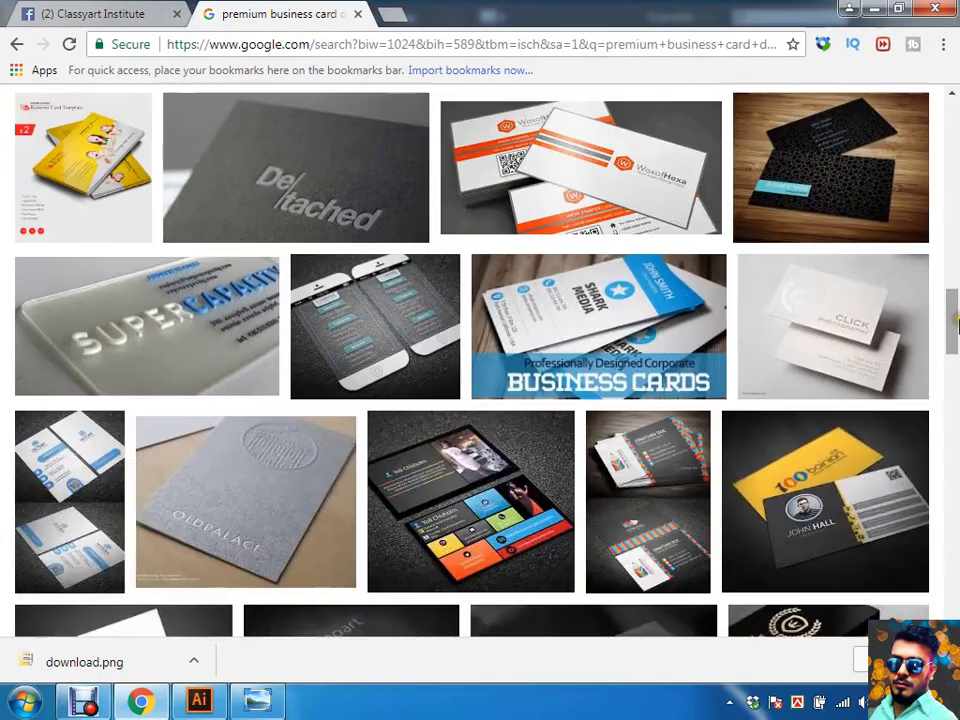
{"action": "scroll", "coordinate": [955, 312], "scroll_direction": "down", "scroll_amount": 3}
{"action": "scroll", "coordinate": [955, 312], "scroll_direction": "down", "scroll_amount": 3}
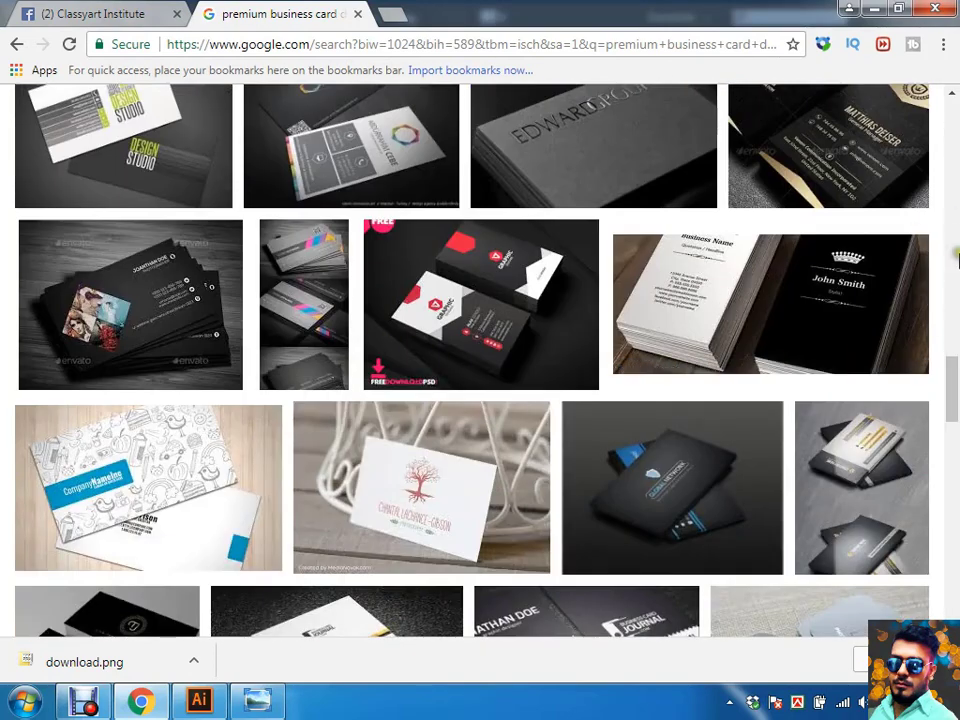
{"action": "scroll", "coordinate": [947, 242], "scroll_direction": "down", "scroll_amount": 1}
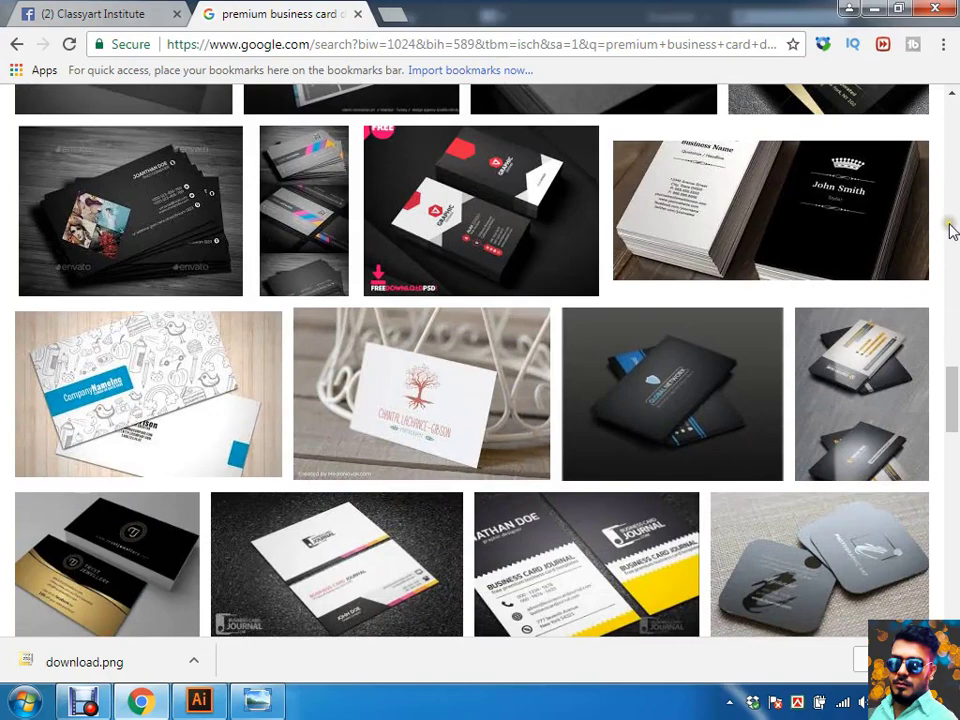
{"action": "scroll", "coordinate": [952, 230], "scroll_direction": "down", "scroll_amount": 1}
{"action": "scroll", "coordinate": [952, 231], "scroll_direction": "down", "scroll_amount": 2}
{"action": "scroll", "coordinate": [952, 231], "scroll_direction": "down", "scroll_amount": 1}
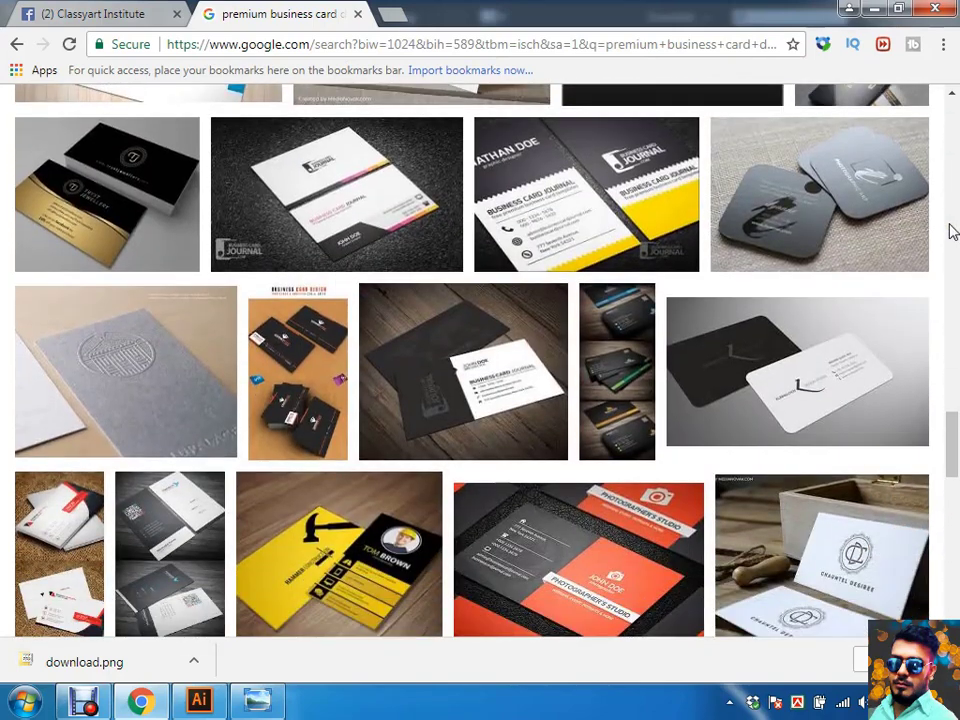
{"action": "scroll", "coordinate": [952, 231], "scroll_direction": "down", "scroll_amount": 3}
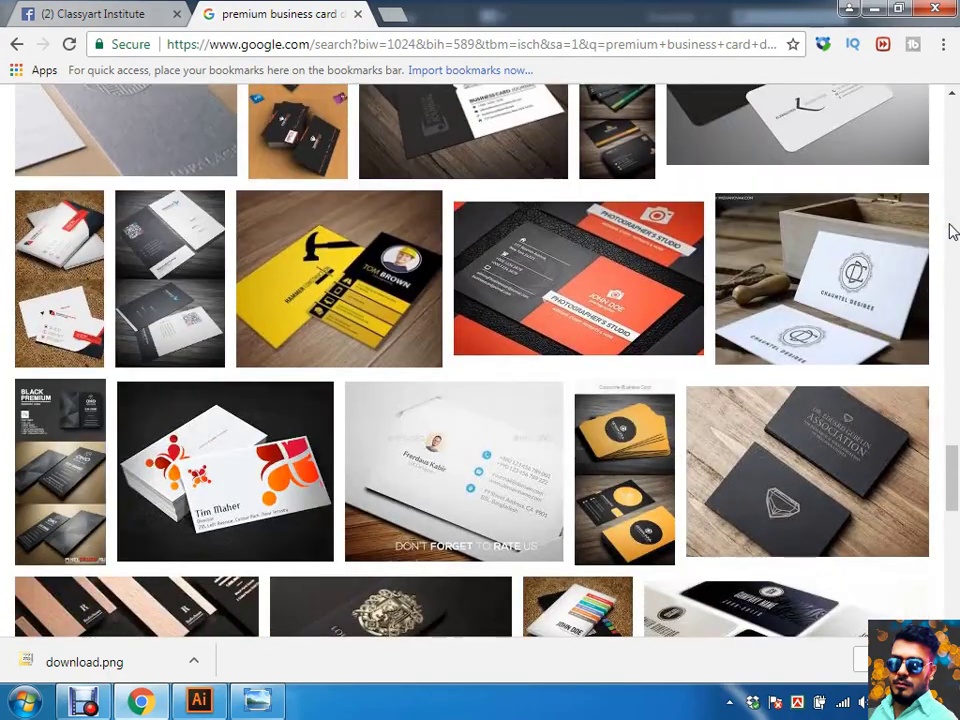
{"action": "scroll", "coordinate": [952, 231], "scroll_direction": "down", "scroll_amount": 1}
{"action": "scroll", "coordinate": [952, 231], "scroll_direction": "down", "scroll_amount": 2}
{"action": "scroll", "coordinate": [952, 231], "scroll_direction": "down", "scroll_amount": 2}
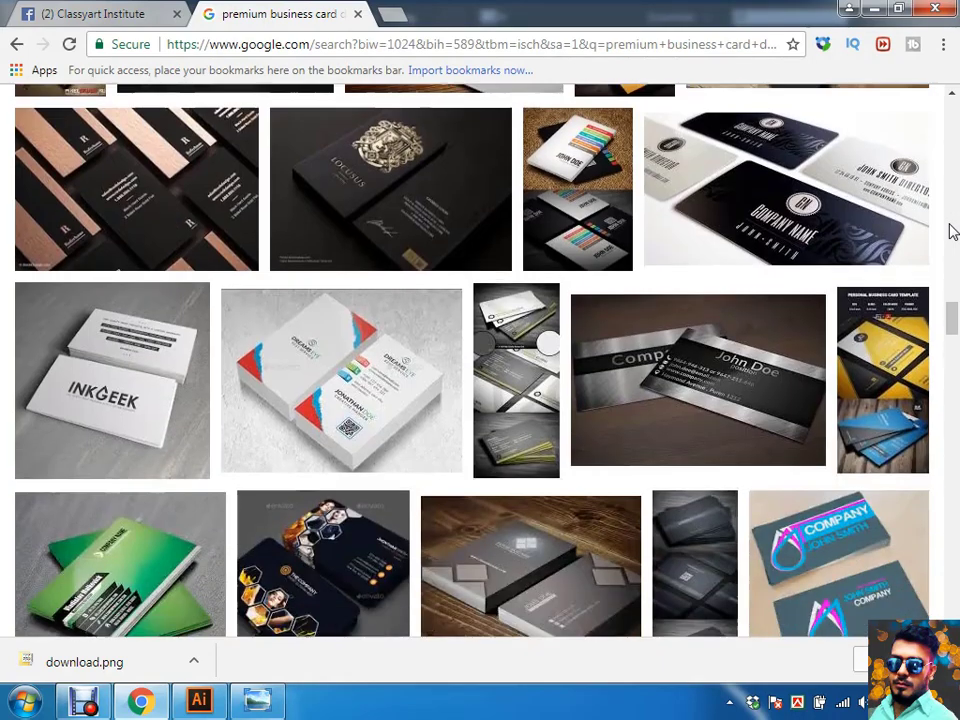
{"action": "scroll", "coordinate": [952, 231], "scroll_direction": "down", "scroll_amount": 3}
{"action": "scroll", "coordinate": [952, 231], "scroll_direction": "down", "scroll_amount": 2}
{"action": "scroll", "coordinate": [952, 231], "scroll_direction": "down", "scroll_amount": 1}
{"action": "scroll", "coordinate": [952, 231], "scroll_direction": "down", "scroll_amount": 3}
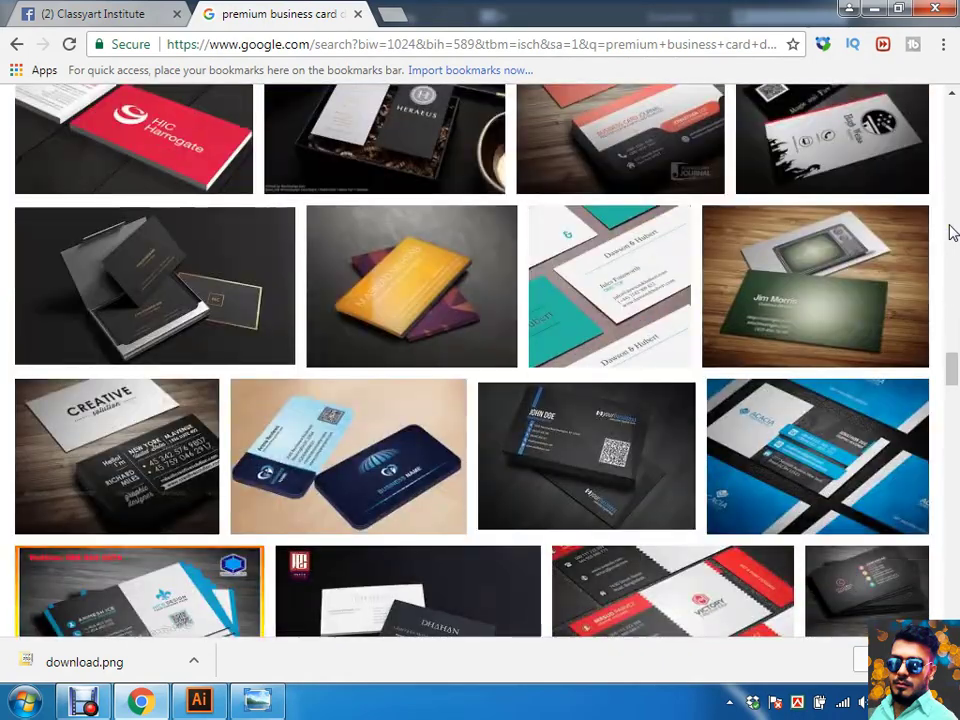
{"action": "scroll", "coordinate": [952, 231], "scroll_direction": "down", "scroll_amount": 3}
{"action": "scroll", "coordinate": [952, 231], "scroll_direction": "down", "scroll_amount": 2}
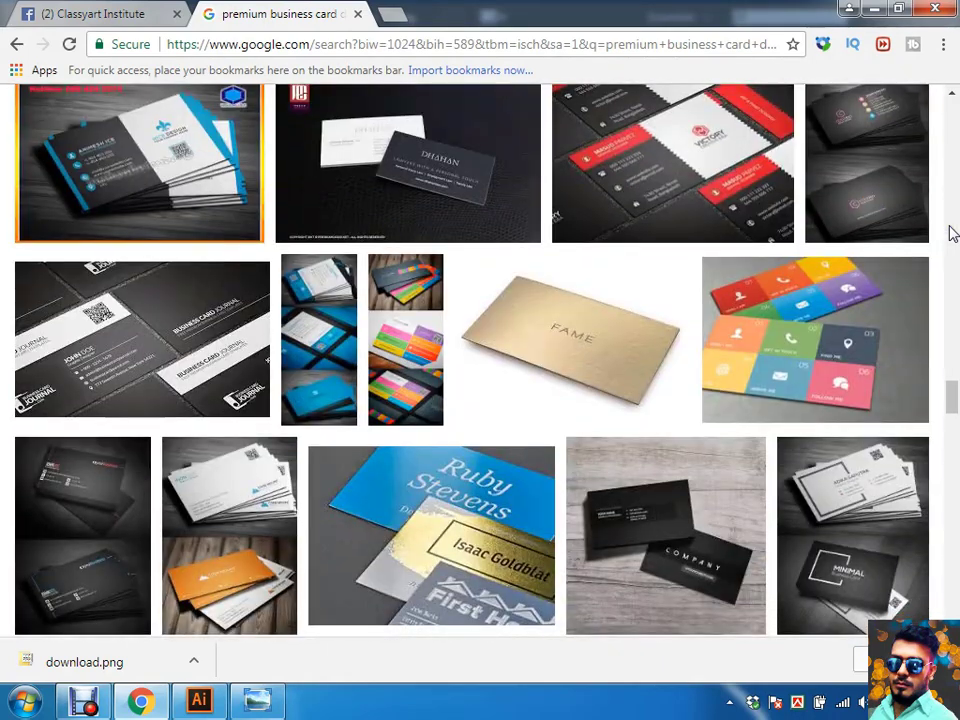
{"action": "right_click", "coordinate": [187, 141]}
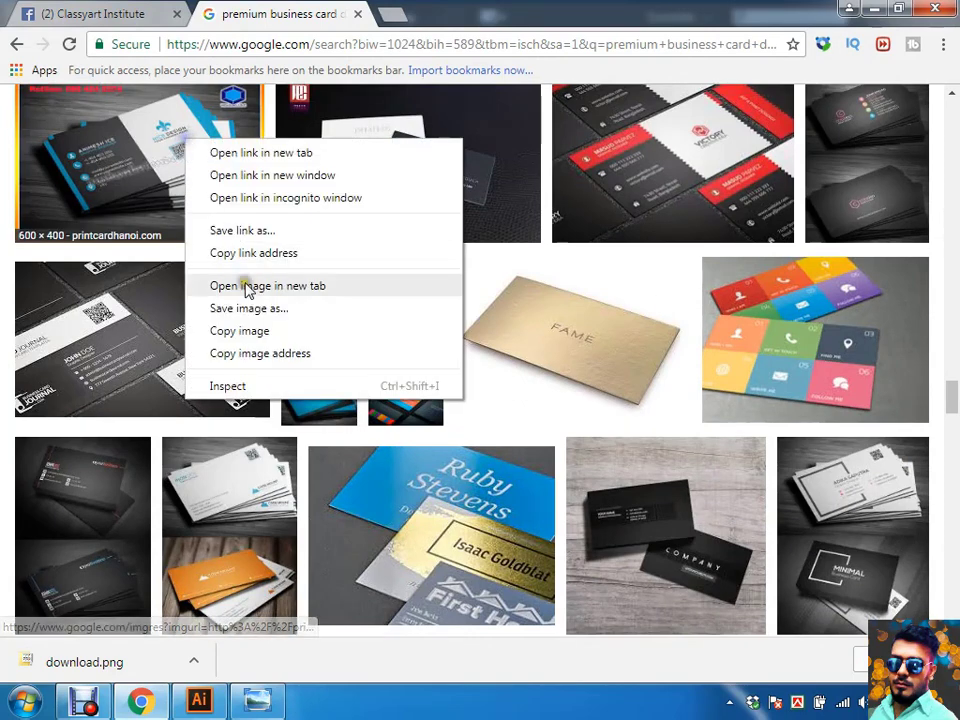
{"action": "left_click", "coordinate": [240, 330]}
{"action": "left_click", "coordinate": [198, 700]}
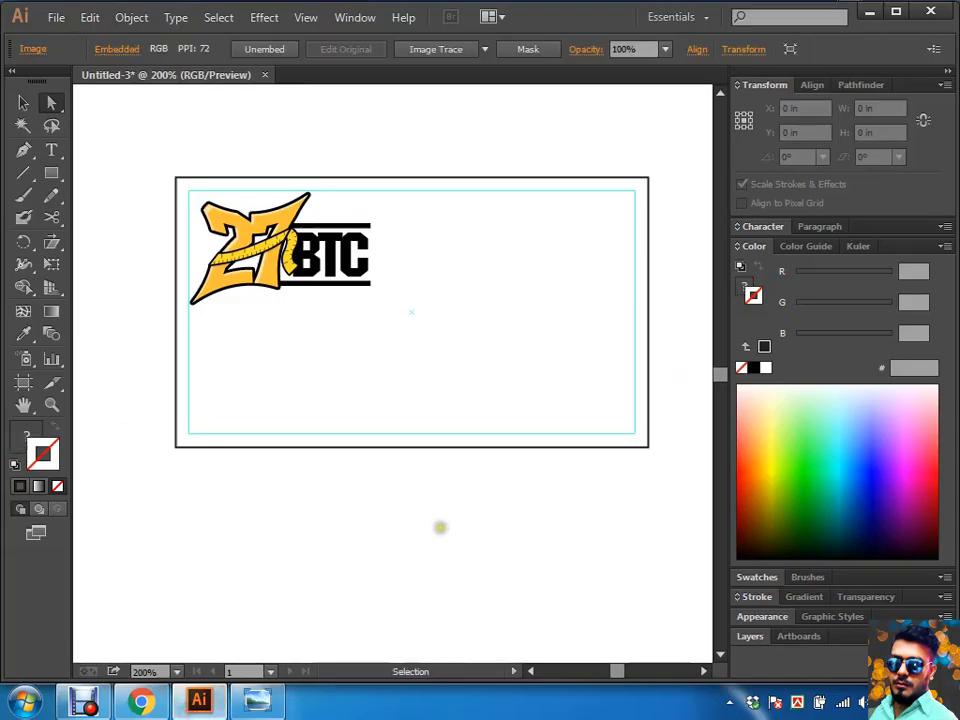
Step: Paste the business card photo and place it right of the artboard as a reference
{"action": "key", "text": "ctrl+v"}
{"action": "key", "text": "ctrl+minus"}
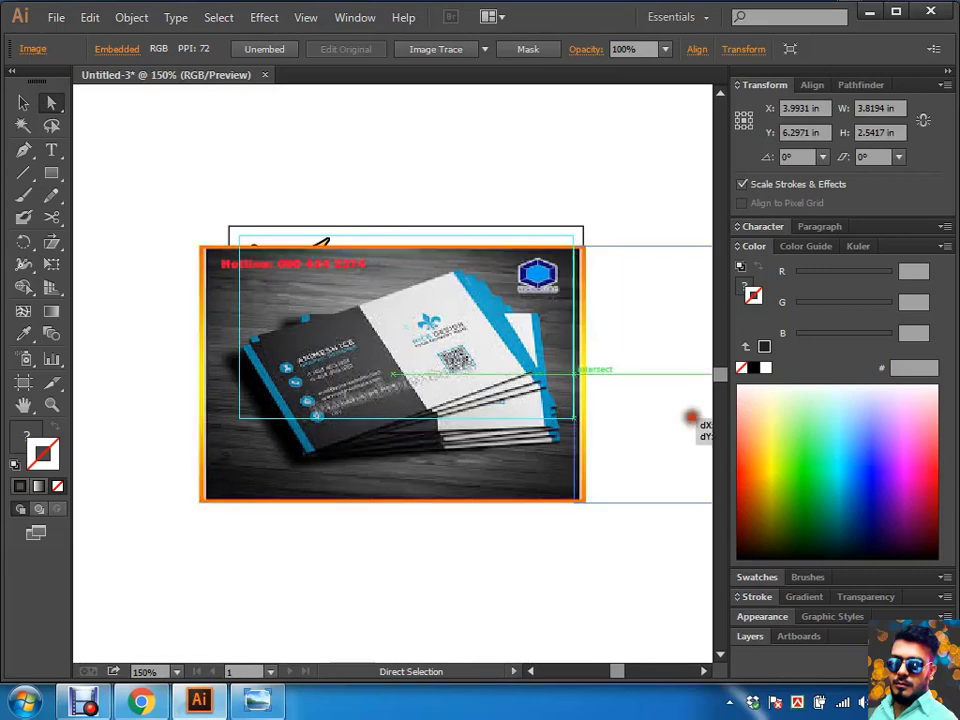
{"action": "left_click_drag", "start_coordinate": [476, 490], "coordinate": [692, 418]}
{"action": "left_click_drag", "start_coordinate": [574, 392], "coordinate": [400, 340]}
{"action": "left_click", "coordinate": [508, 502]}
{"action": "left_click_drag", "start_coordinate": [508, 502], "coordinate": [523, 432]}
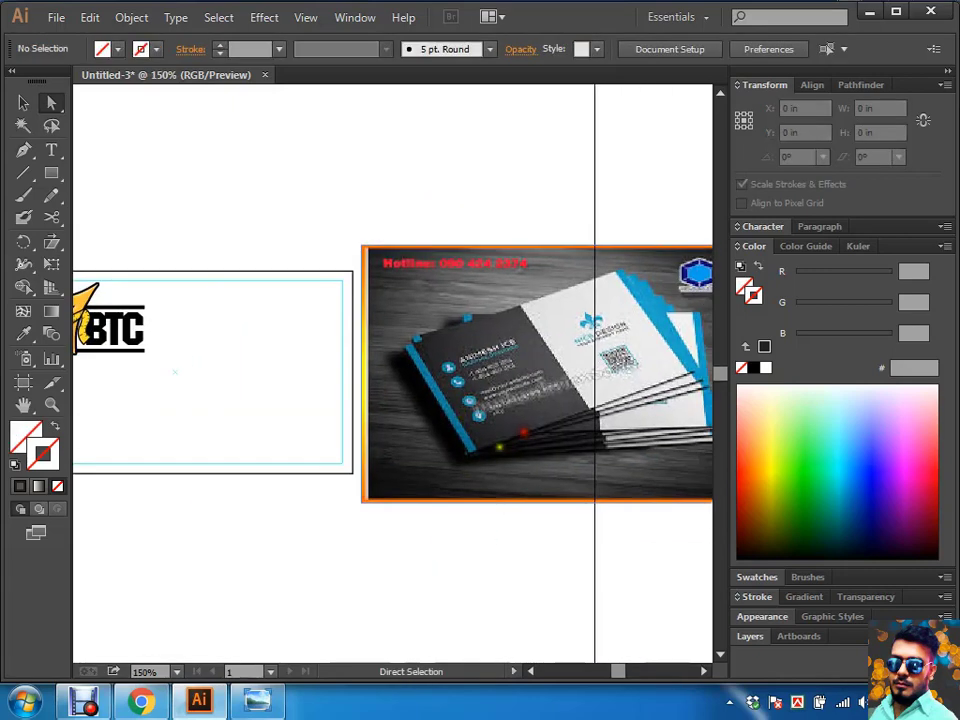
Step: Move the 27BTC logo lower so it sits vertically centred on the card's left
{"action": "mouse_move", "coordinate": [290, 445]}
{"action": "left_mouse_down"}
{"action": "mouse_move", "coordinate": [480, 439]}
{"action": "mouse_move", "coordinate": [274, 465]}
{"action": "mouse_move", "coordinate": [347, 467]}
{"action": "mouse_move", "coordinate": [401, 453]}
{"action": "left_mouse_up"}
{"action": "key", "text": "v"}
{"action": "mouse_move", "coordinate": [215, 345]}
{"action": "left_mouse_down"}
{"action": "mouse_move", "coordinate": [230, 345]}
{"action": "mouse_move", "coordinate": [240, 396]}
{"action": "mouse_move", "coordinate": [232, 398]}
{"action": "left_mouse_up"}
{"action": "left_click", "coordinate": [366, 387]}
{"action": "key", "text": "a"}
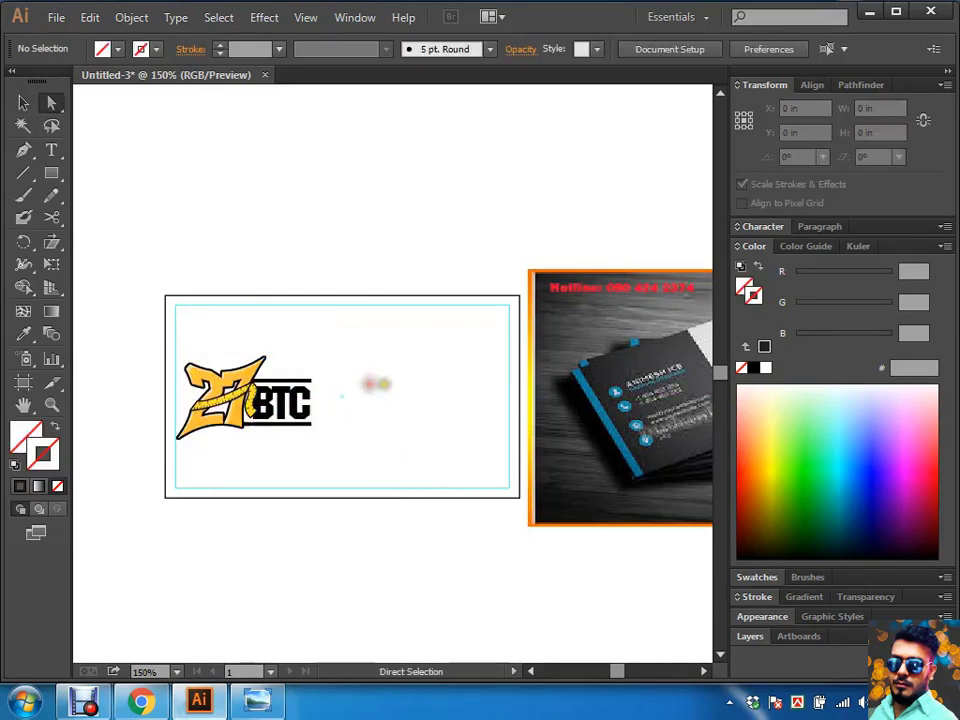
{"action": "mouse_move", "coordinate": [418, 418]}
{"action": "left_mouse_down"}
{"action": "mouse_move", "coordinate": [232, 413]}
{"action": "mouse_move", "coordinate": [266, 413]}
{"action": "left_mouse_up"}
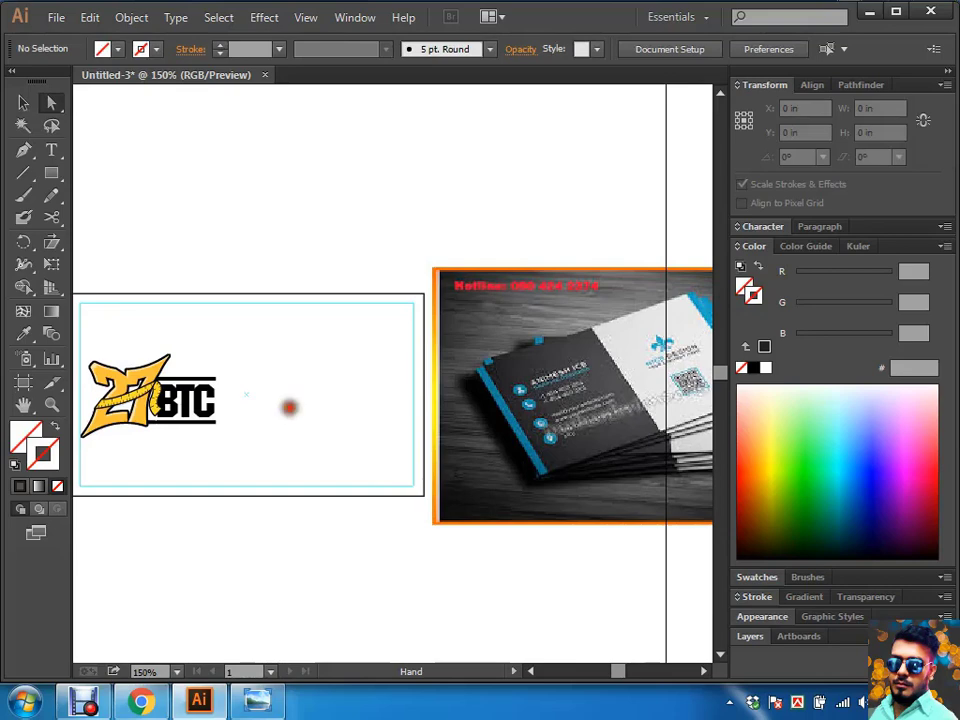
{"action": "mouse_move", "coordinate": [289, 407]}
{"action": "left_mouse_down"}
{"action": "mouse_move", "coordinate": [255, 405]}
{"action": "mouse_move", "coordinate": [437, 426]}
{"action": "left_mouse_up"}
Step: Narrow the rectangle to a 0.1 in wide bar along the card's left edge
{"action": "left_click", "coordinate": [404, 500], "text": "alt"}
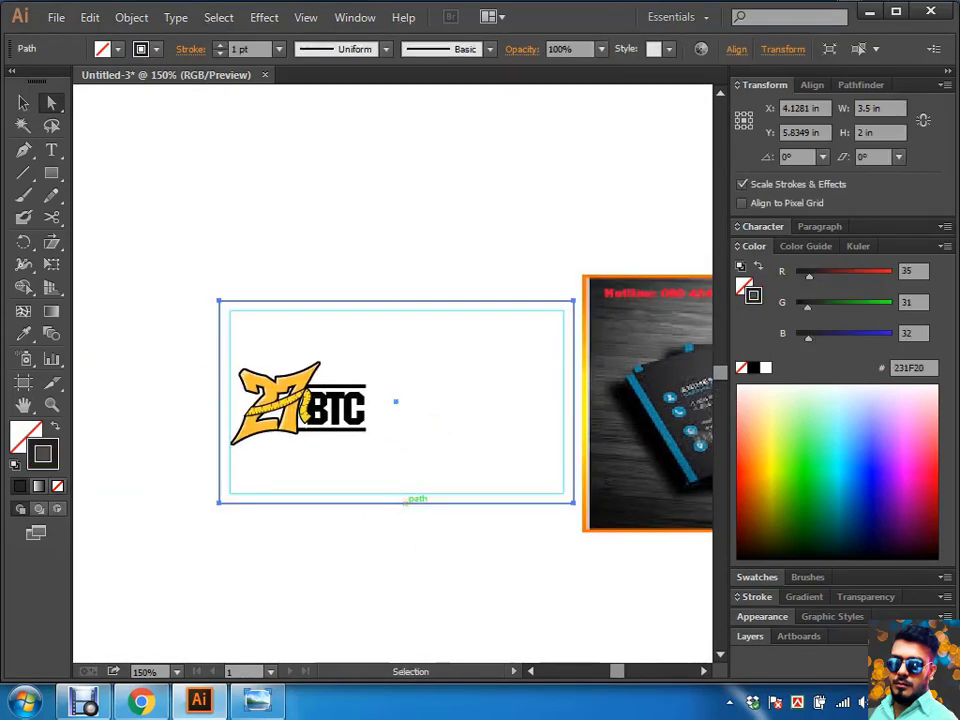
{"action": "left_click_drag", "start_coordinate": [522, 437], "coordinate": [531, 436]}
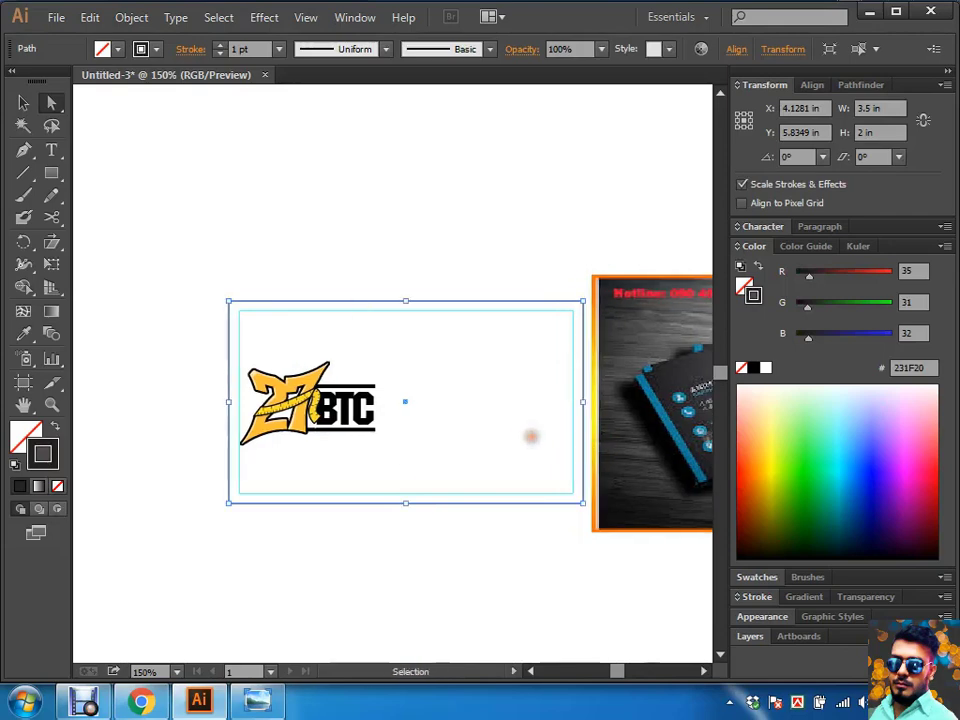
{"action": "key", "text": "a"}
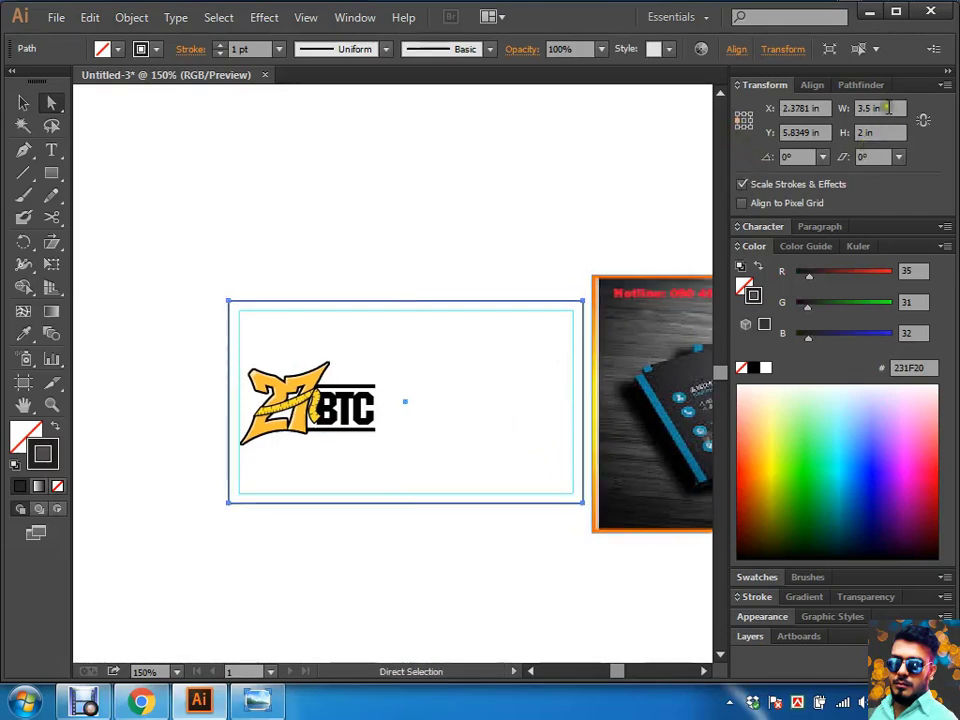
{"action": "left_click", "coordinate": [888, 108]}
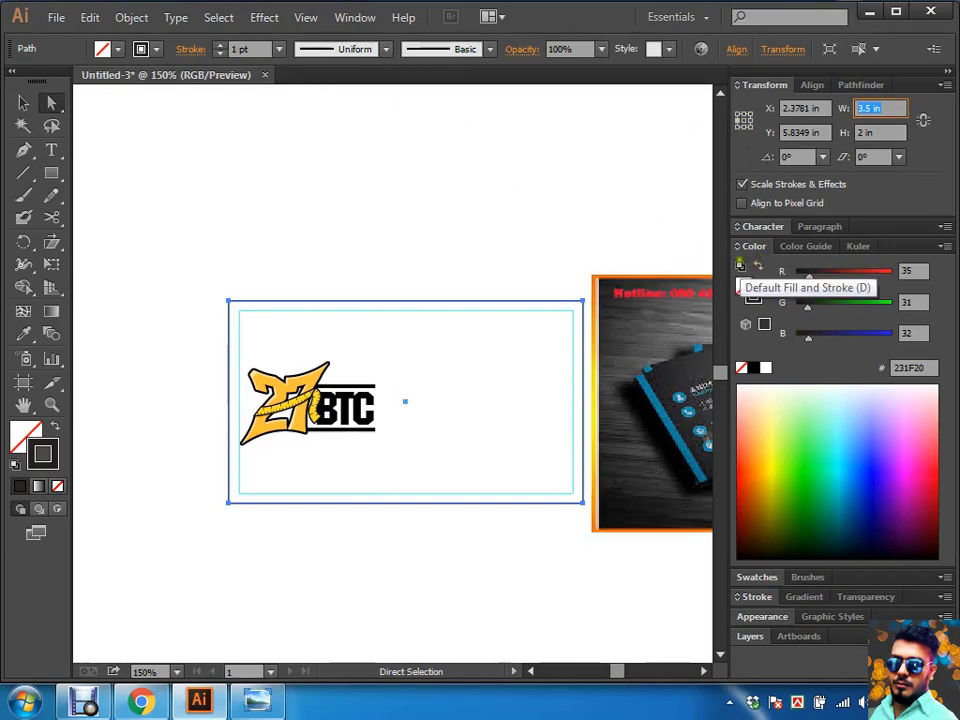
{"action": "type", "text": "2"}
{"action": "type", "text": "0.2"}
{"action": "key", "text": "Return"}
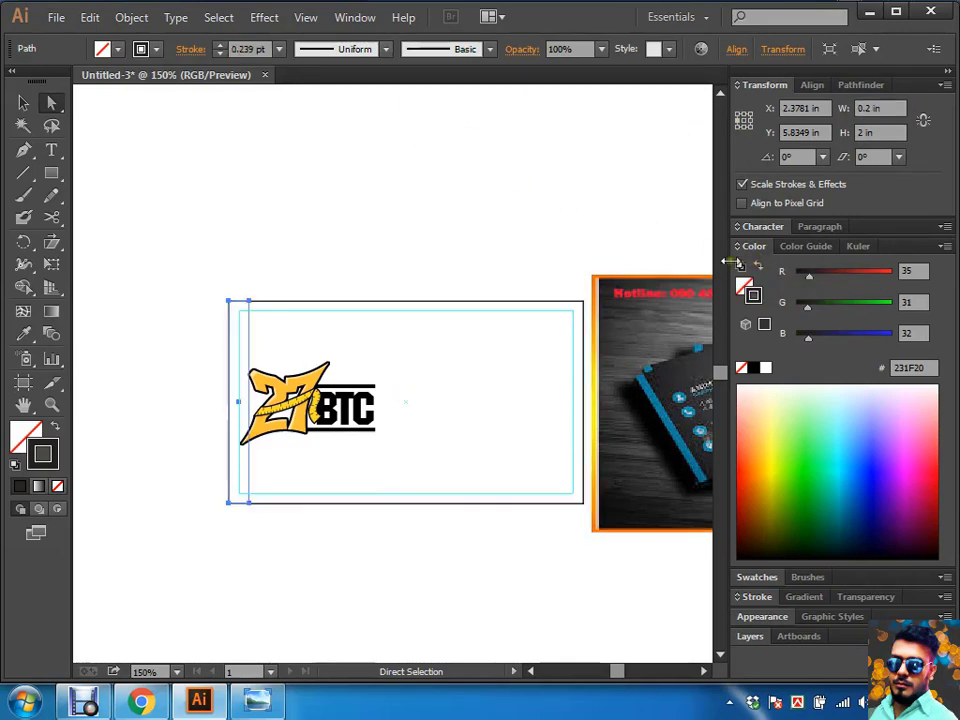
{"action": "key", "text": "ctrl+plus"}
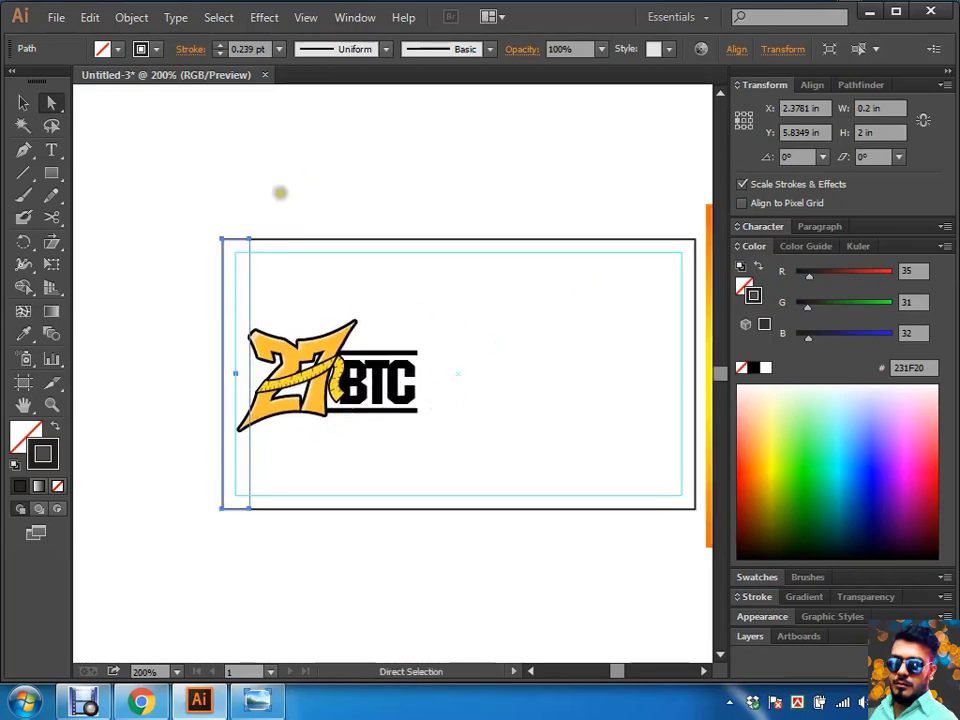
{"action": "left_click", "coordinate": [887, 108]}
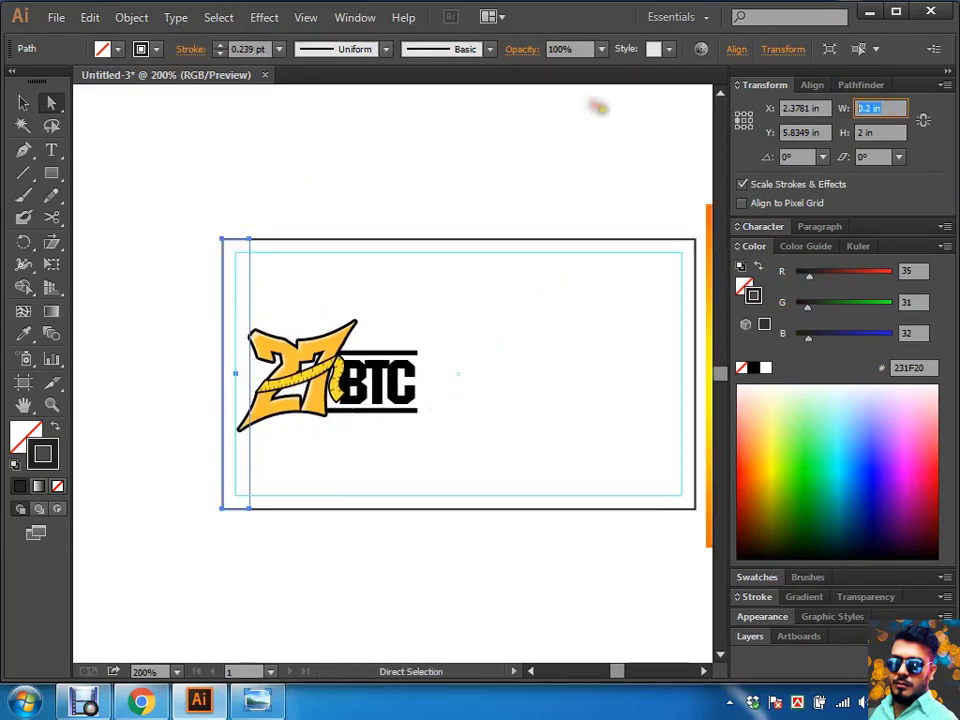
{"action": "type", "text": ".1"}
{"action": "type", "text": "0.1"}
{"action": "key", "text": "Return"}
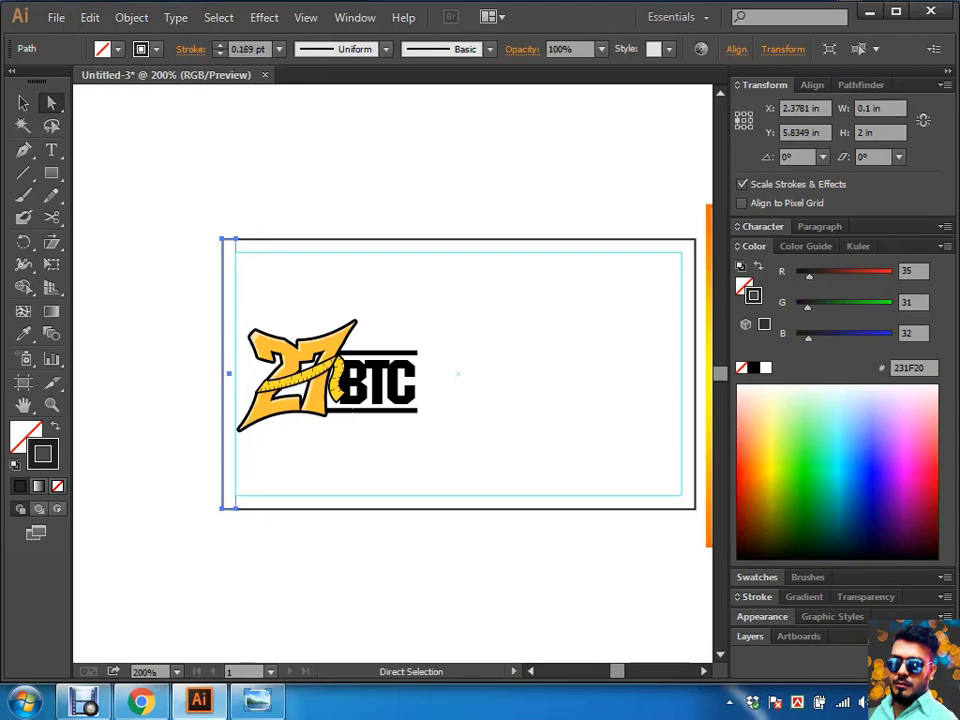
Step: Fill the thin bar with the logo's orange sampled by Eyedropper
{"action": "key", "text": "i"}
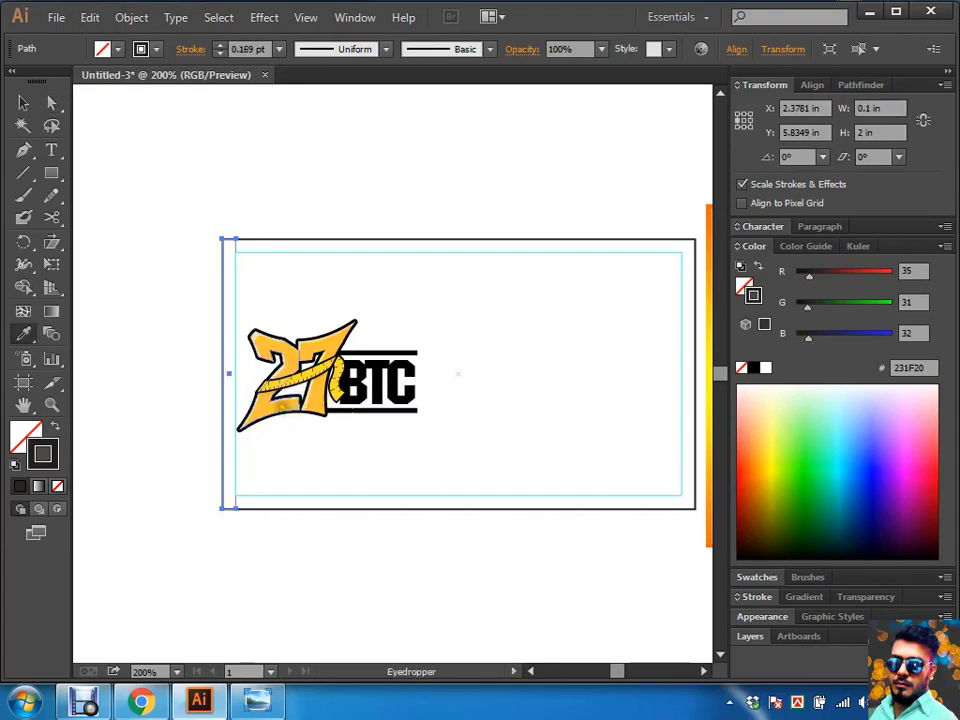
{"action": "left_click", "coordinate": [290, 380]}
{"action": "key", "text": "a"}
{"action": "left_click", "coordinate": [471, 422]}
{"action": "mouse_move", "coordinate": [454, 407]}
{"action": "left_mouse_down"}
{"action": "mouse_move", "coordinate": [196, 421]}
{"action": "mouse_move", "coordinate": [538, 425]}
{"action": "mouse_move", "coordinate": [90, 425]}
{"action": "left_mouse_up"}
Step: Nudge the 27BTC logo slightly to the right
{"action": "left_click_drag", "start_coordinate": [225, 433], "coordinate": [557, 433]}
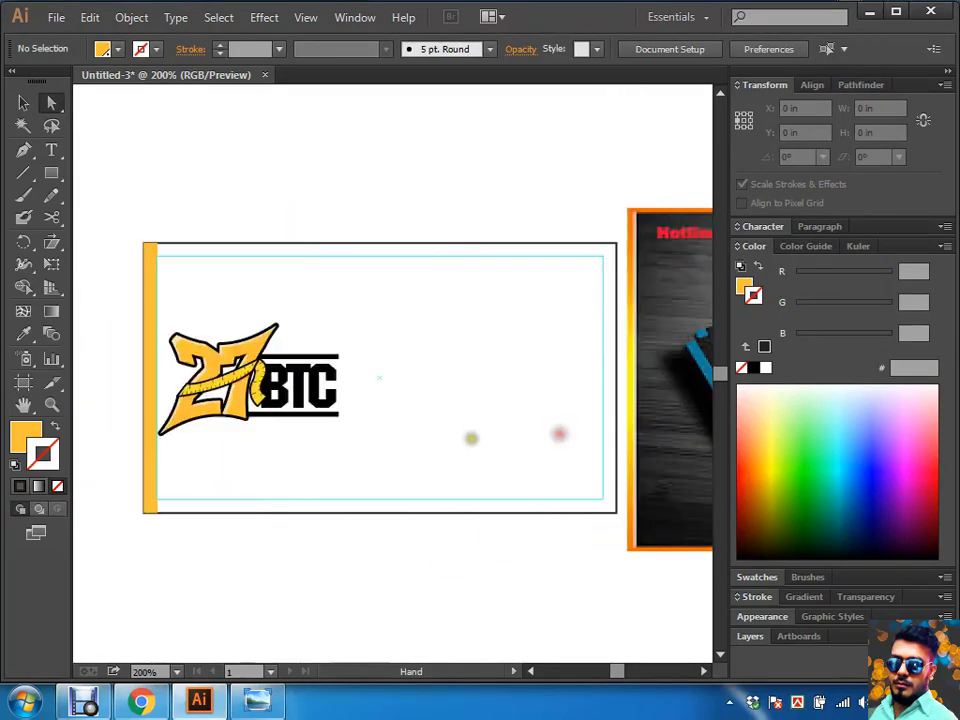
{"action": "key", "text": "v"}
{"action": "left_click", "coordinate": [232, 392]}
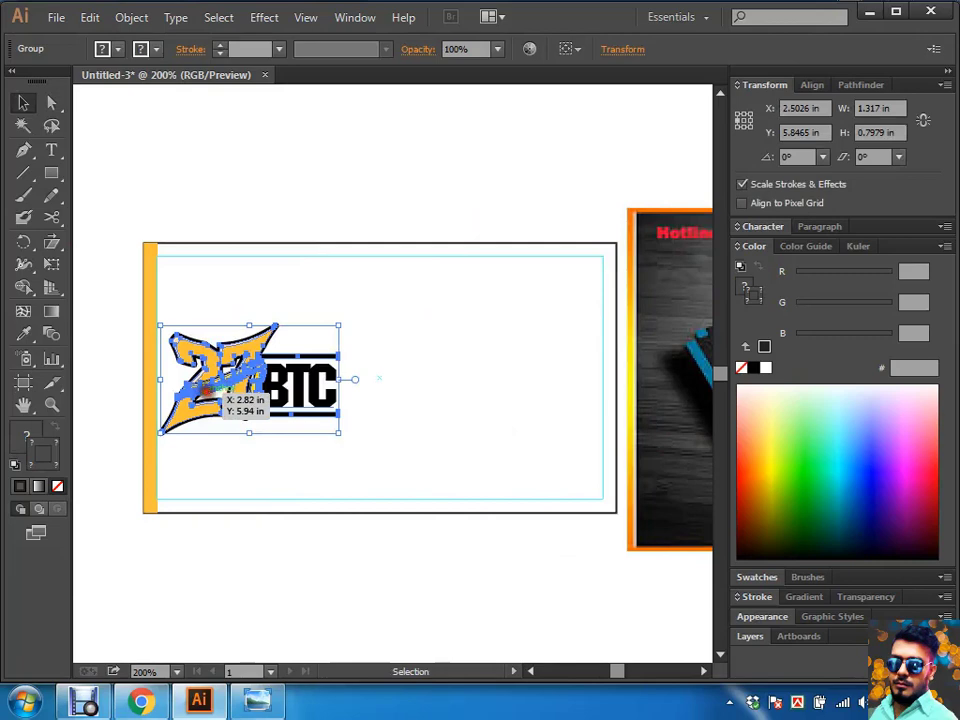
{"action": "left_click_drag", "start_coordinate": [205, 392], "coordinate": [218, 392]}
{"action": "left_click", "coordinate": [471, 433]}
{"action": "left_click_drag", "start_coordinate": [471, 433], "coordinate": [417, 421]}
Step: Place a copy of the orange bar on the card's right edge, undoing a stray line
{"action": "key", "text": "a"}
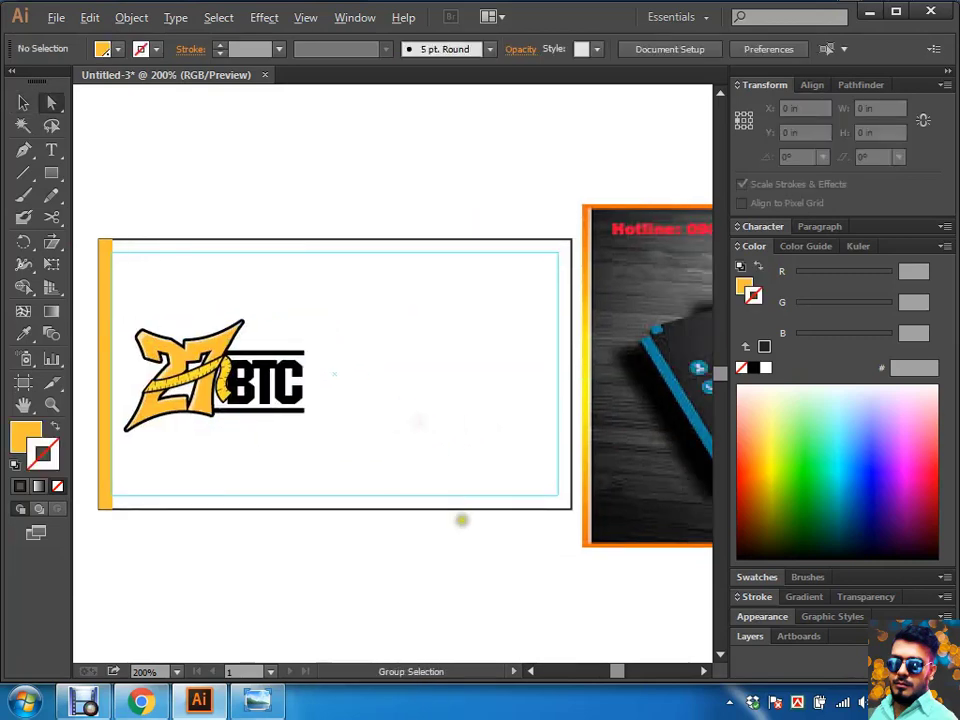
{"action": "key", "text": "backslash"}
{"action": "mouse_move", "coordinate": [114, 279]}
{"action": "left_mouse_down"}
{"action": "mouse_move", "coordinate": [358, 302]}
{"action": "mouse_move", "coordinate": [570, 245]}
{"action": "left_mouse_up"}
{"action": "key", "text": "ctrl+z"}
{"action": "key", "text": "a"}
{"action": "left_click", "coordinate": [525, 175]}
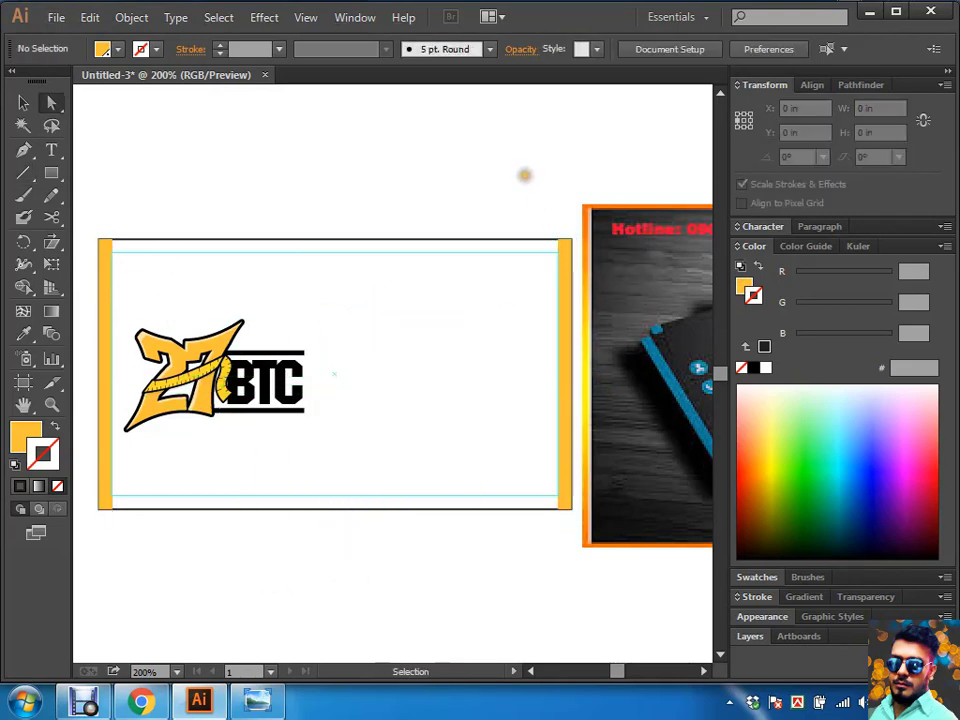
Step: Check the bar edges in Outline view, then reframe the card and reference photo
{"action": "key", "text": "ctrl+y"}
{"action": "scroll", "coordinate": [519, 184], "scroll_direction": "up", "scroll_amount": 5}
{"action": "key", "text": "ctrl+y"}
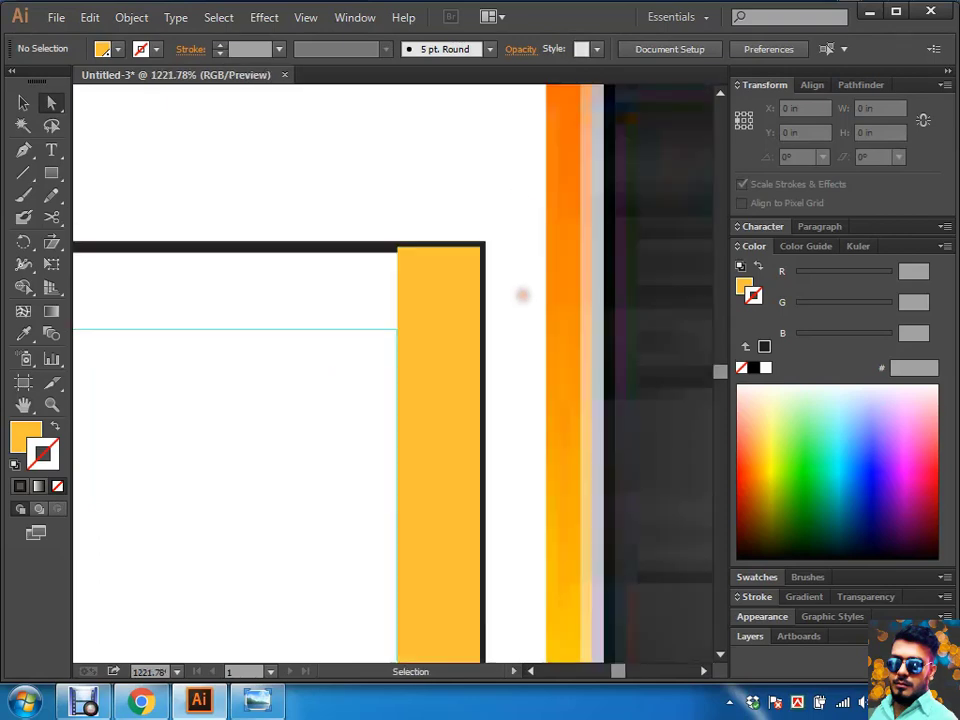
{"action": "scroll", "coordinate": [396, 369], "scroll_direction": "down", "scroll_amount": 2}
{"action": "scroll", "coordinate": [396, 369], "scroll_direction": "down", "scroll_amount": 4}
{"action": "scroll", "coordinate": [396, 369], "scroll_direction": "down", "scroll_amount": 2}
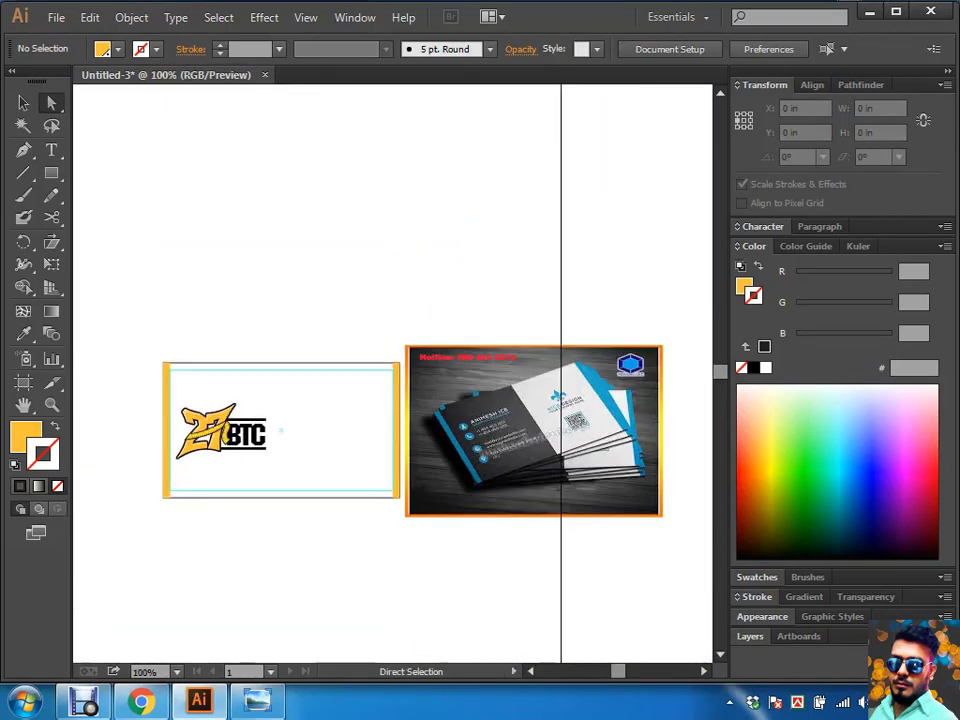
{"action": "left_click_drag", "start_coordinate": [270, 455], "coordinate": [385, 451]}
{"action": "scroll", "coordinate": [439, 422], "scroll_direction": "up", "scroll_amount": 1}
{"action": "left_click_drag", "start_coordinate": [433, 396], "coordinate": [433, 433]}
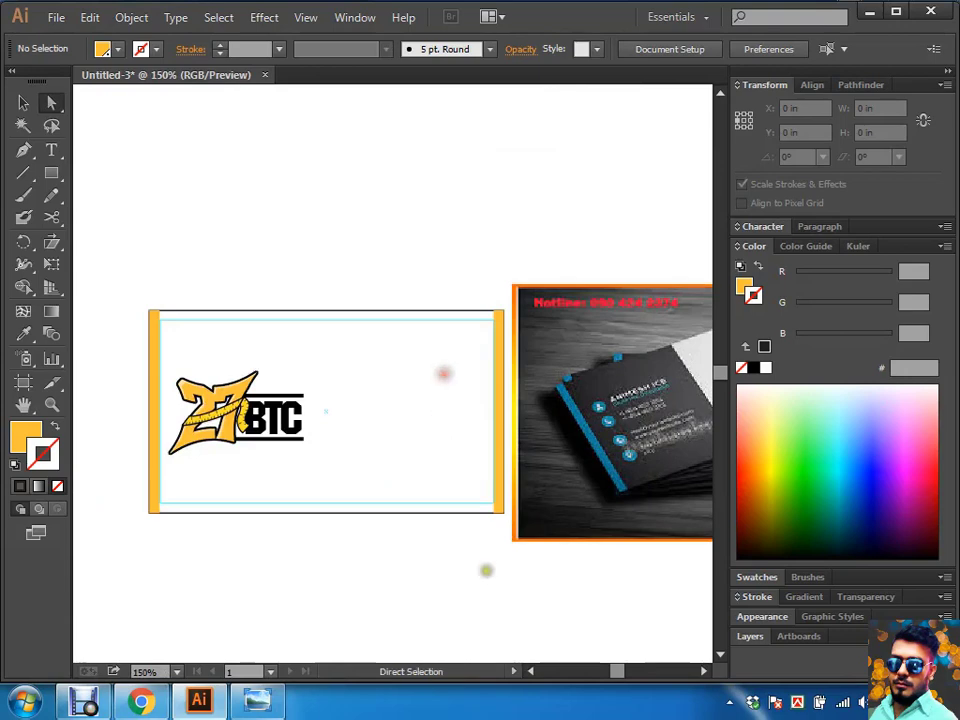
Step: Resize the card rectangle to 1.8 in wide, anchored on its right edge
{"action": "left_click", "coordinate": [424, 512]}
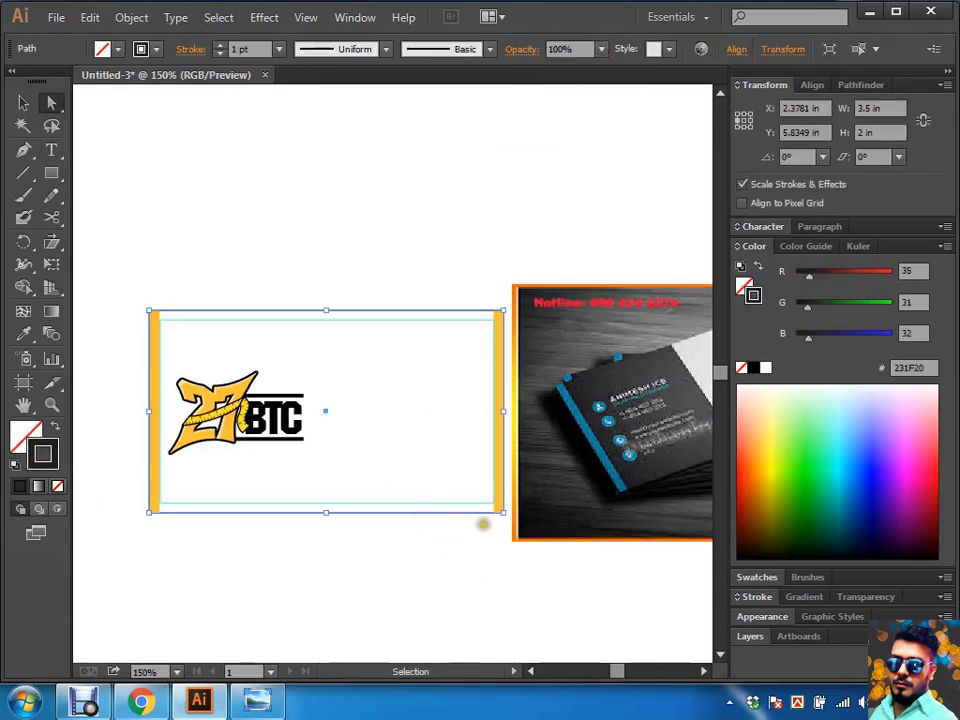
{"action": "key", "text": "a"}
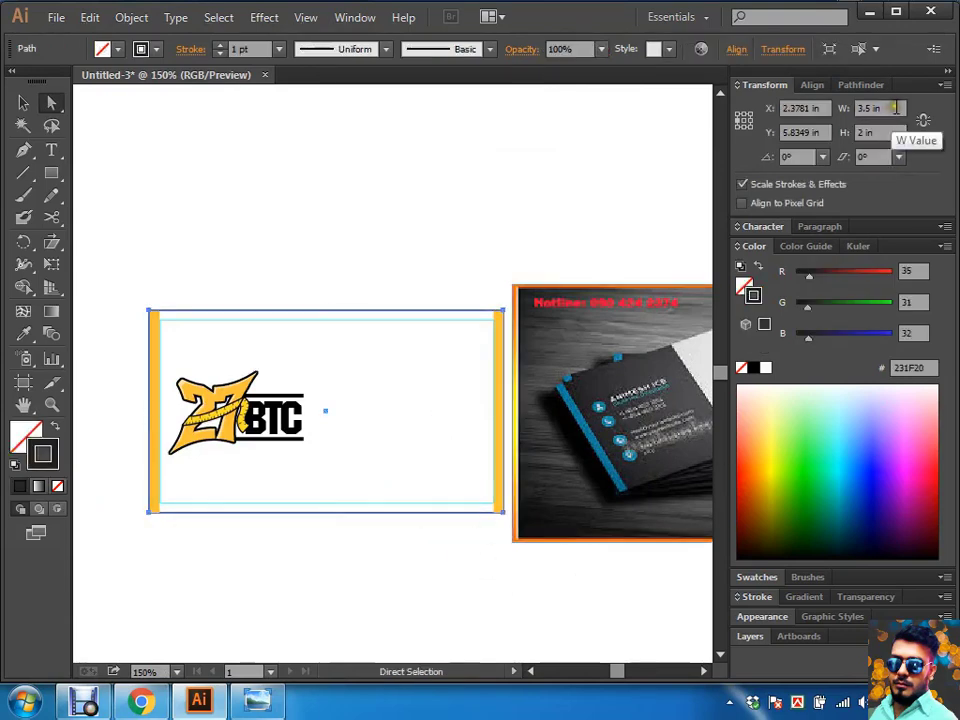
{"action": "left_click", "coordinate": [896, 108]}
{"action": "left_click", "coordinate": [749, 121]}
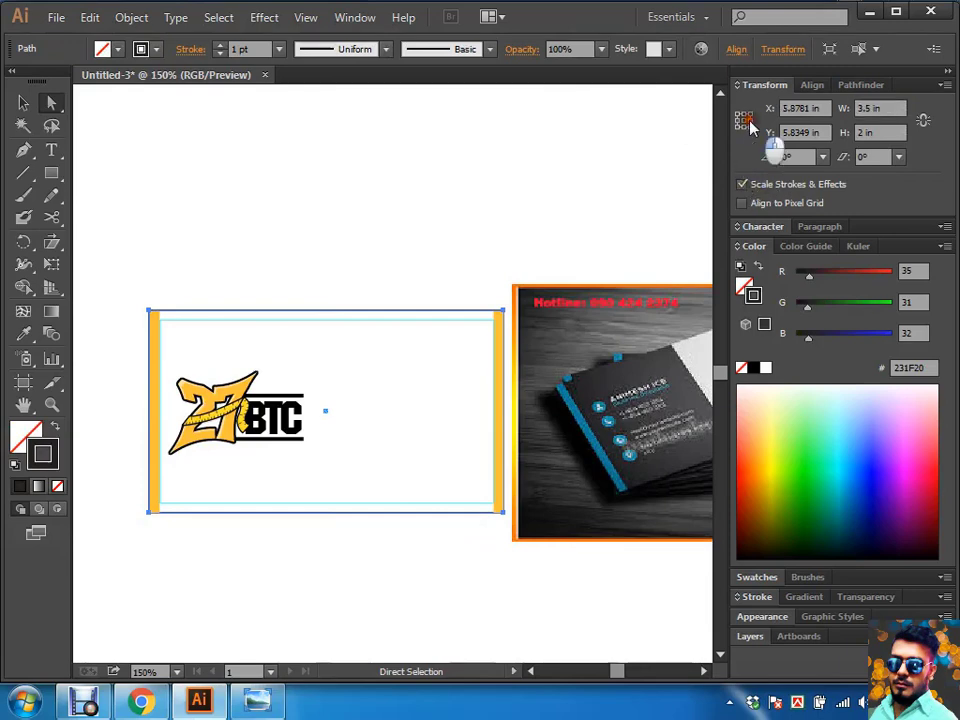
{"action": "type", "text": "2"}
{"action": "key", "text": "Return"}
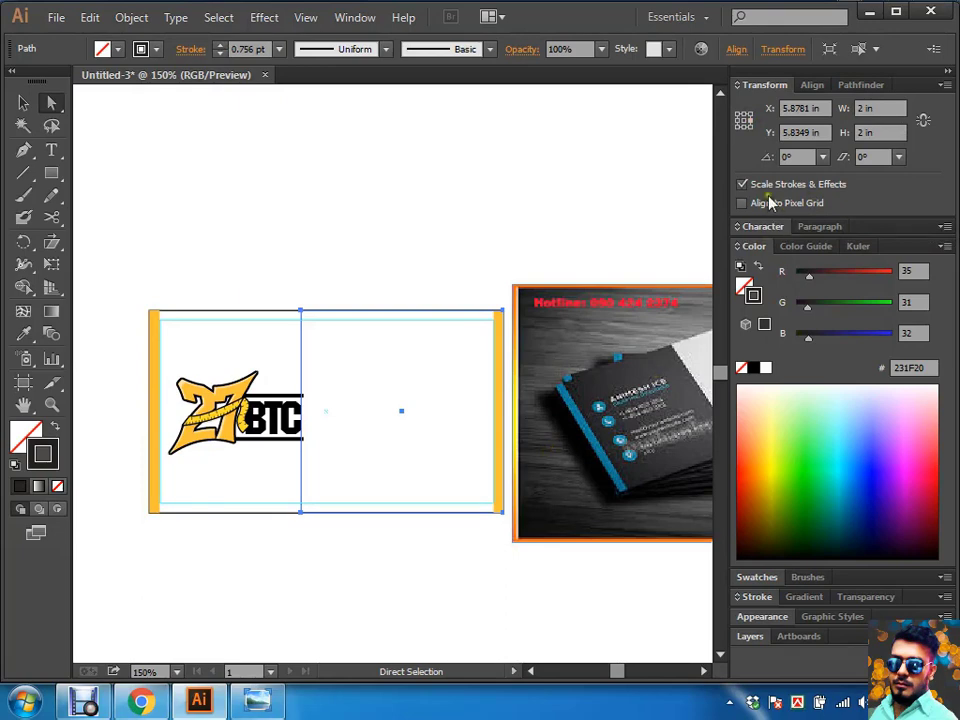
{"action": "left_click", "coordinate": [868, 108]}
{"action": "type", "text": "1"}
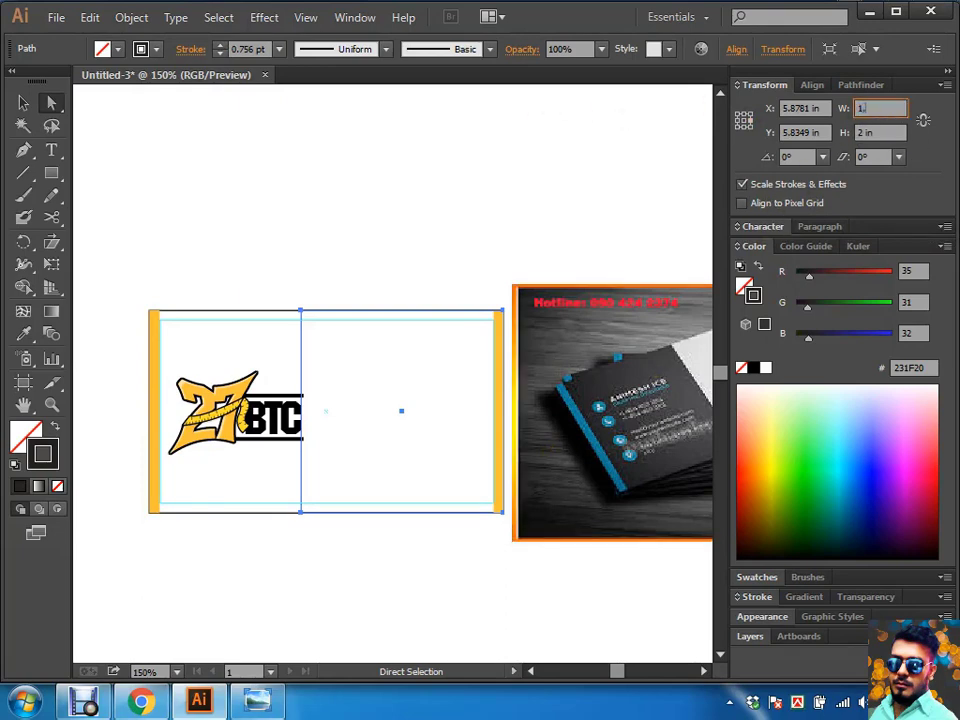
{"action": "type", "text": ".8"}
{"action": "key", "text": "Return"}
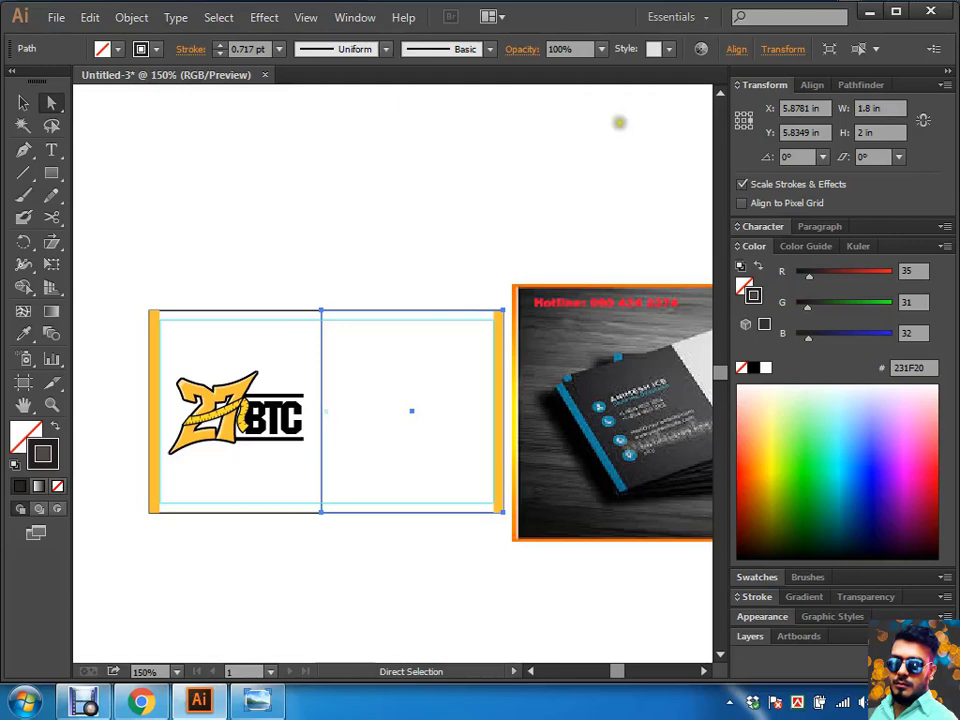
Step: Fill the panel with the reference card's dark grey and fit the artboard in view
{"action": "key", "text": "i"}
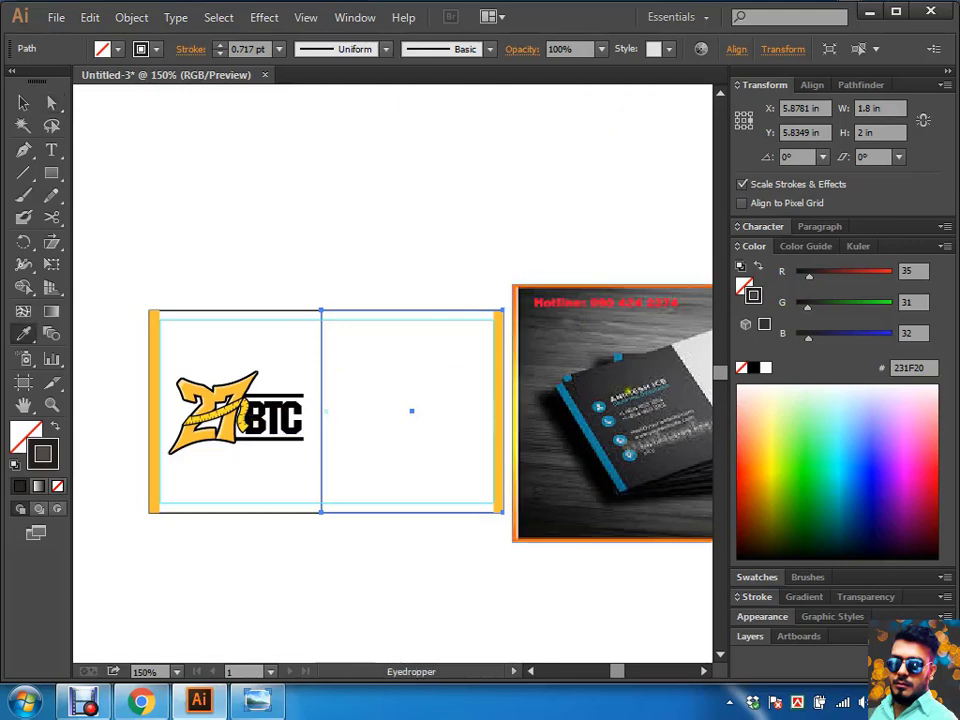
{"action": "left_click", "coordinate": [654, 365]}
{"action": "key", "text": "a"}
{"action": "left_click", "coordinate": [375, 190]}
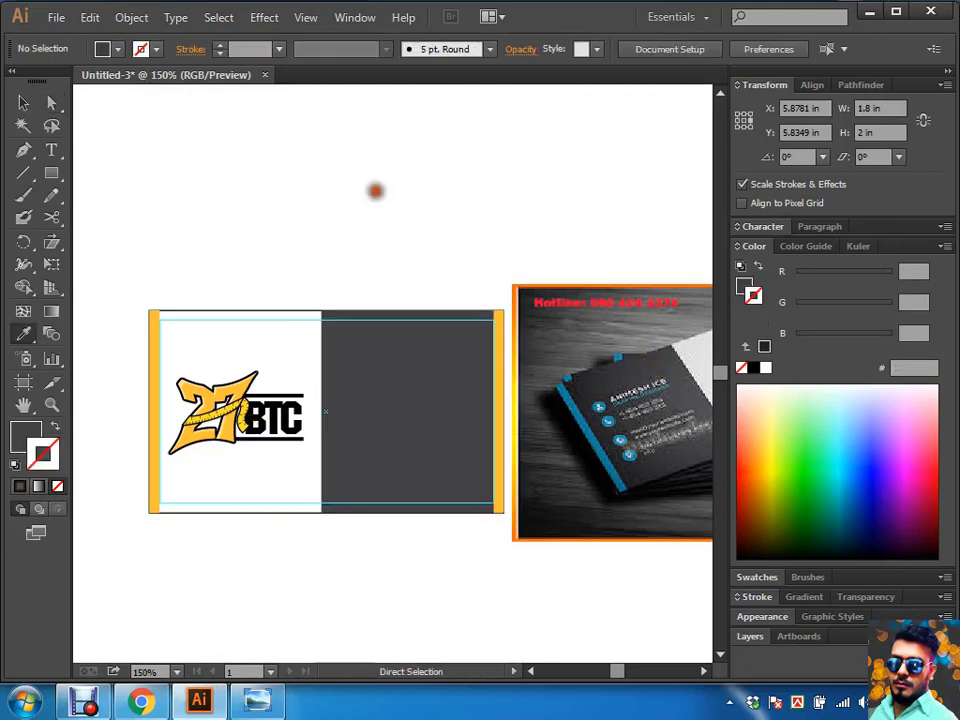
{"action": "key", "text": "ctrl+0"}
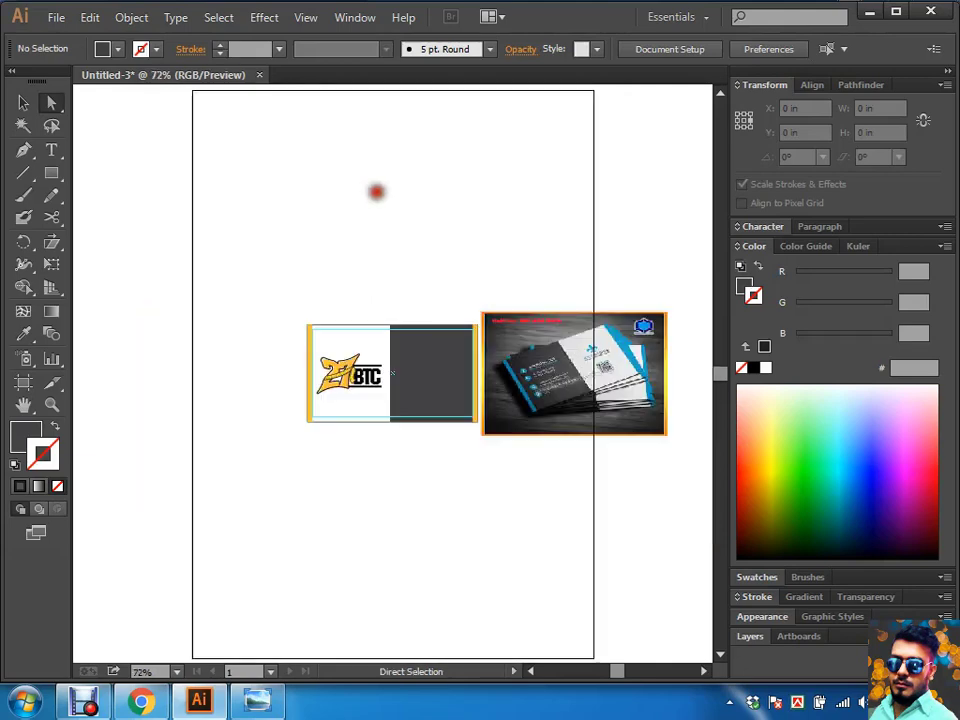
Step: Add 'Your Name' and 'Designation' text lines above the front card
{"action": "left_click_drag", "start_coordinate": [525, 227], "coordinate": [279, 491]}
{"action": "key", "text": "ctrl+plus"}
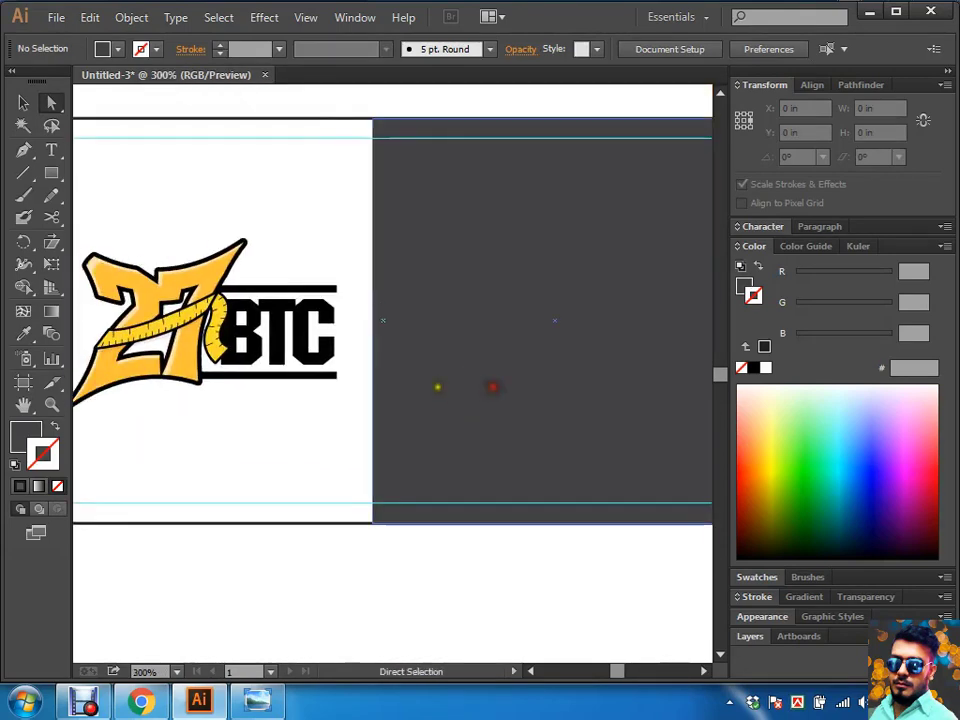
{"action": "scroll", "coordinate": [492, 386], "scroll_direction": "up", "scroll_amount": 1}
{"action": "scroll", "coordinate": [450, 375], "scroll_direction": "right", "scroll_amount": 1}
{"action": "key", "text": "t"}
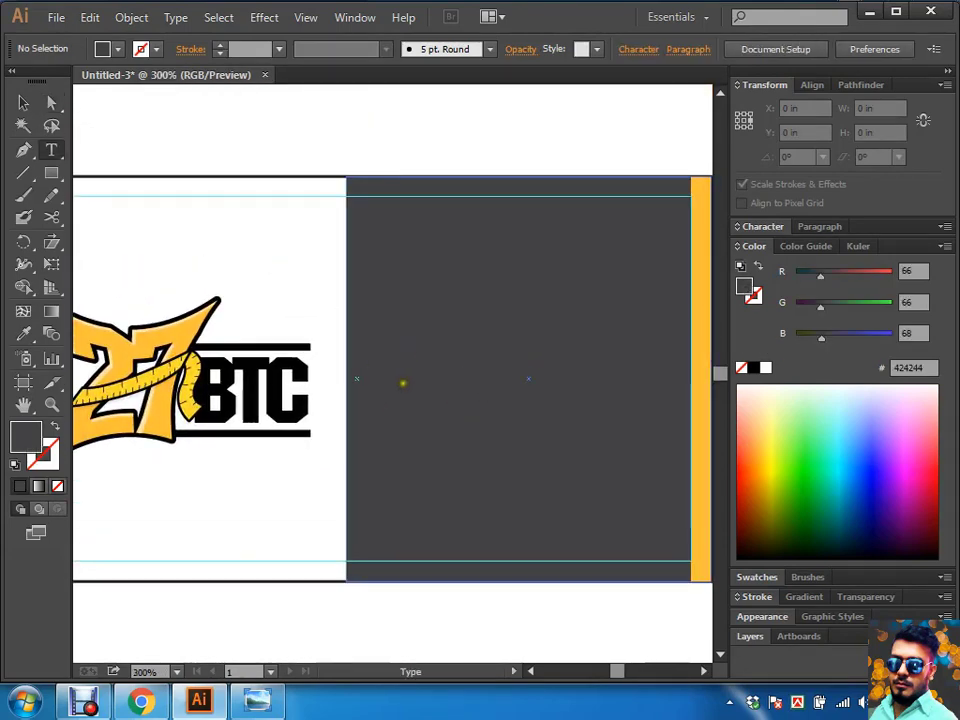
{"action": "left_click_drag", "start_coordinate": [390, 302], "coordinate": [390, 424]}
{"action": "left_click", "coordinate": [401, 205]}
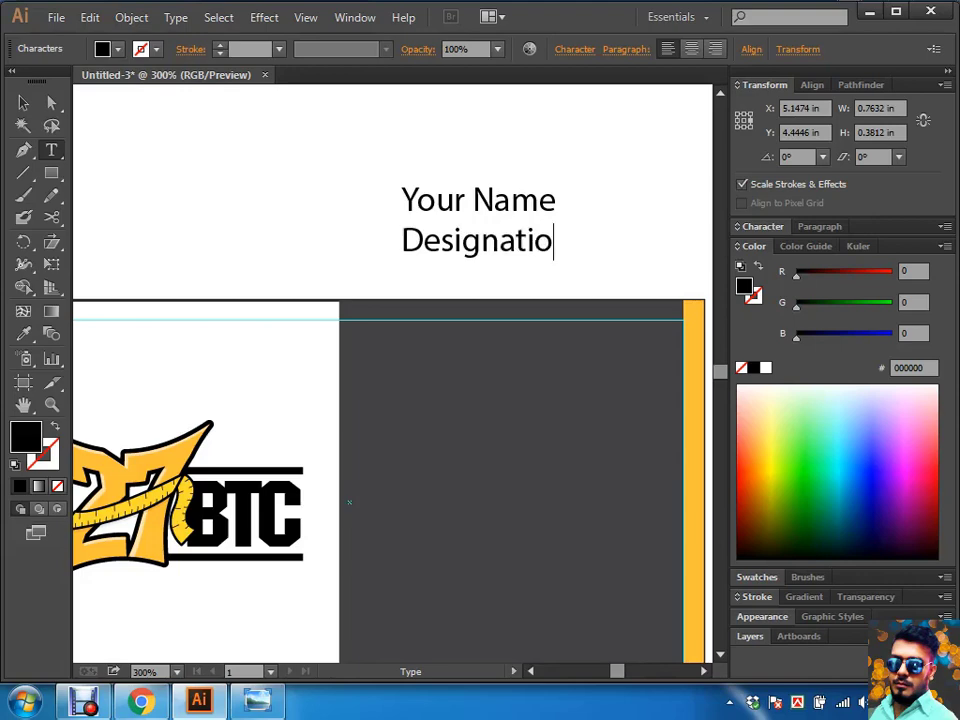
Step: Move the name text onto the dark grey panel and colour it white
{"action": "left_click", "coordinate": [420, 229]}
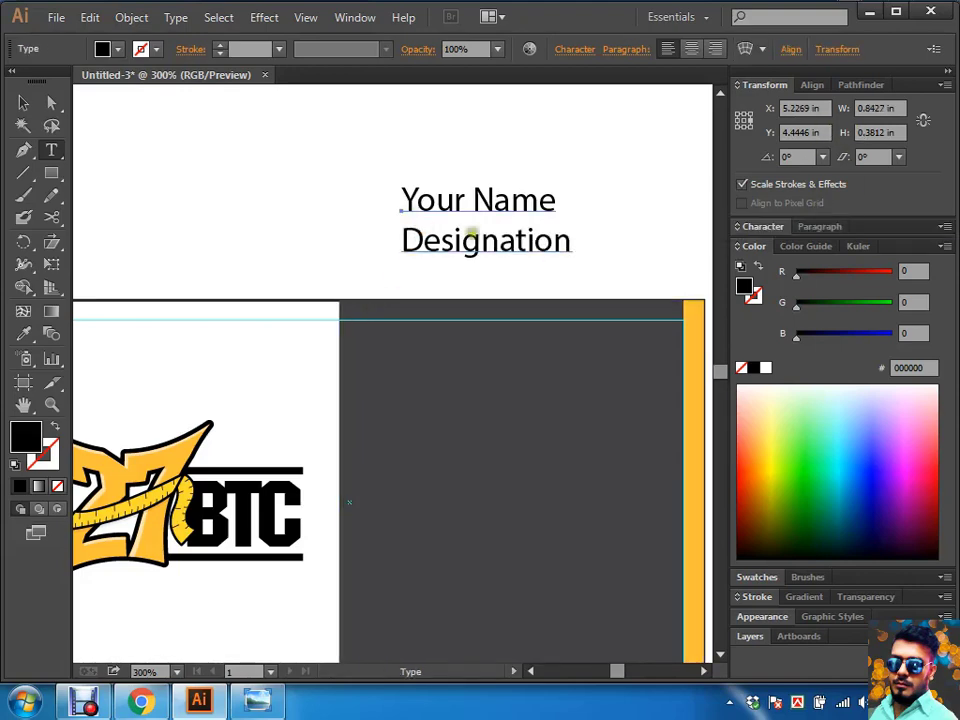
{"action": "key", "text": "a"}
{"action": "left_click_drag", "start_coordinate": [486, 194], "coordinate": [452, 357]}
{"action": "key", "text": "i"}
{"action": "left_click", "coordinate": [482, 259]}
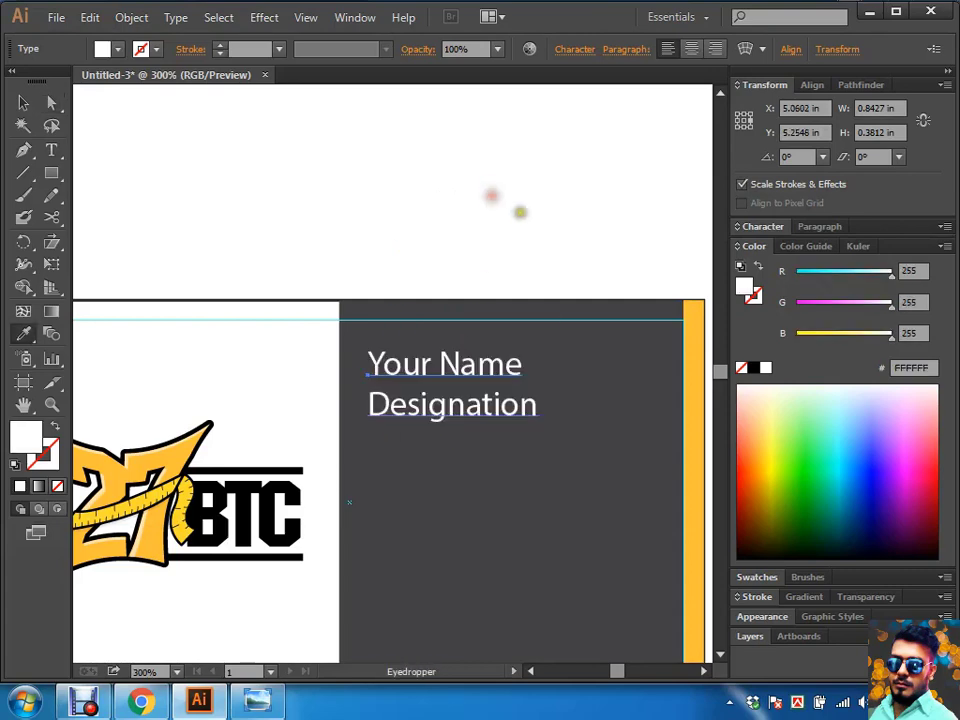
{"action": "left_click", "coordinate": [525, 216], "text": "ctrl"}
{"action": "key", "text": "ctrl+0"}
Step: Duplicate the name text block twice downward, undoing an extra fourth copy
{"action": "key", "text": "a"}
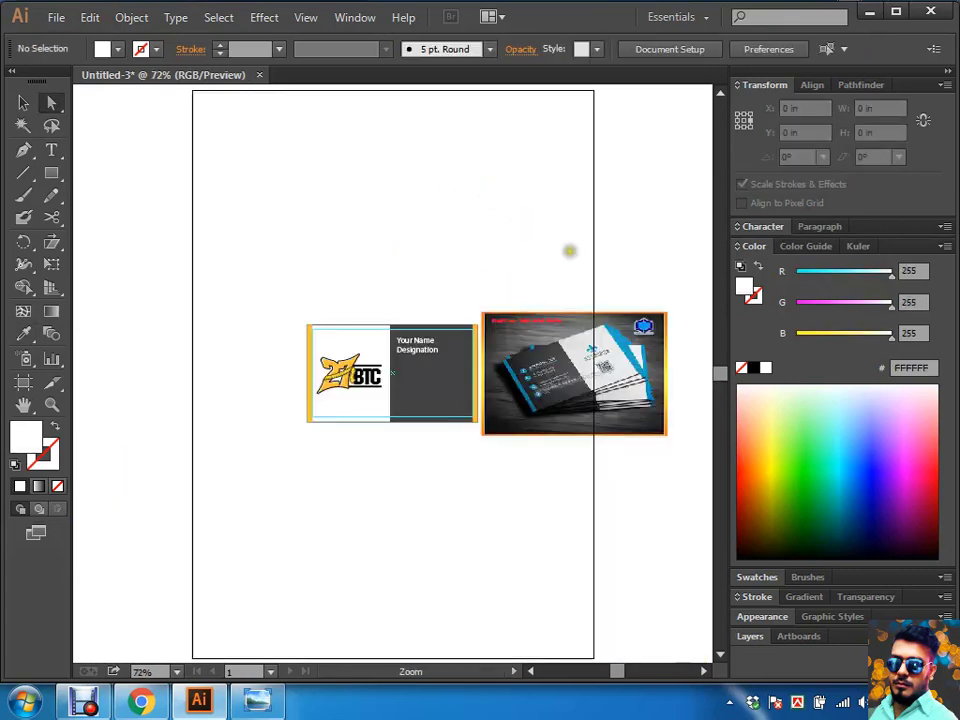
{"action": "left_click", "coordinate": [499, 510]}
{"action": "left_click", "coordinate": [499, 400]}
{"action": "left_click", "coordinate": [489, 328]}
{"action": "mouse_move", "coordinate": [489, 328]}
{"action": "left_mouse_down"}
{"action": "mouse_move", "coordinate": [422, 155]}
{"action": "mouse_move", "coordinate": [425, 139]}
{"action": "left_mouse_up"}
{"action": "left_click_drag", "start_coordinate": [392, 280], "coordinate": [392, 342]}
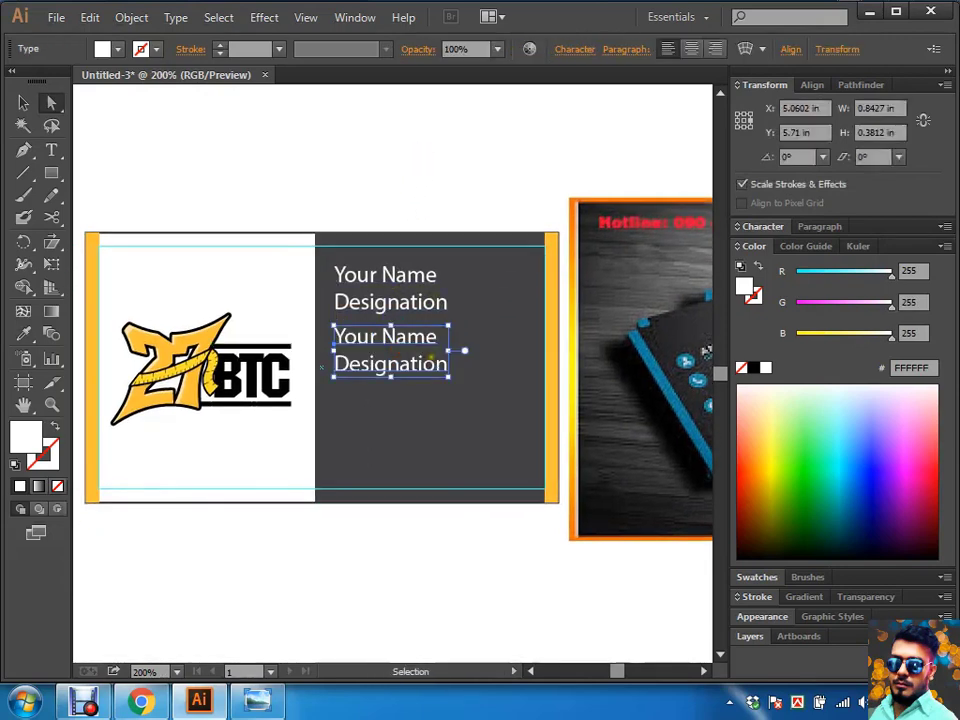
{"action": "key", "text": "ctrl+d"}
{"action": "key", "text": "ctrl+d"}
{"action": "key", "text": "ctrl+z"}
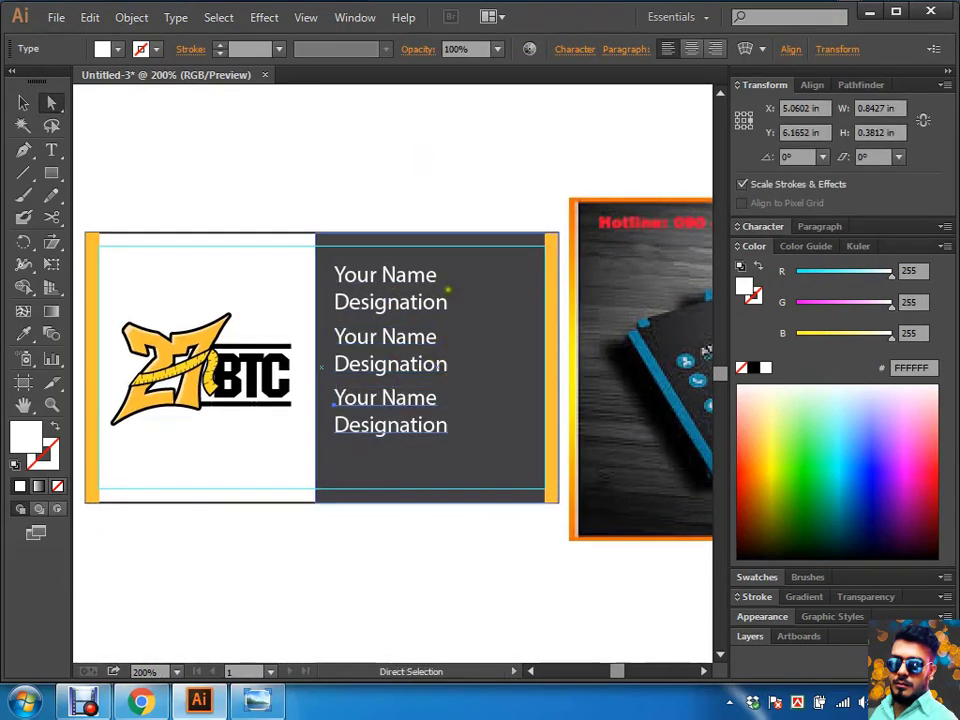
Step: Zoom out to frame the card and begin marquee-selecting its contents
{"action": "left_click", "coordinate": [394, 525]}
{"action": "left_click_drag", "start_coordinate": [394, 525], "coordinate": [445, 461]}
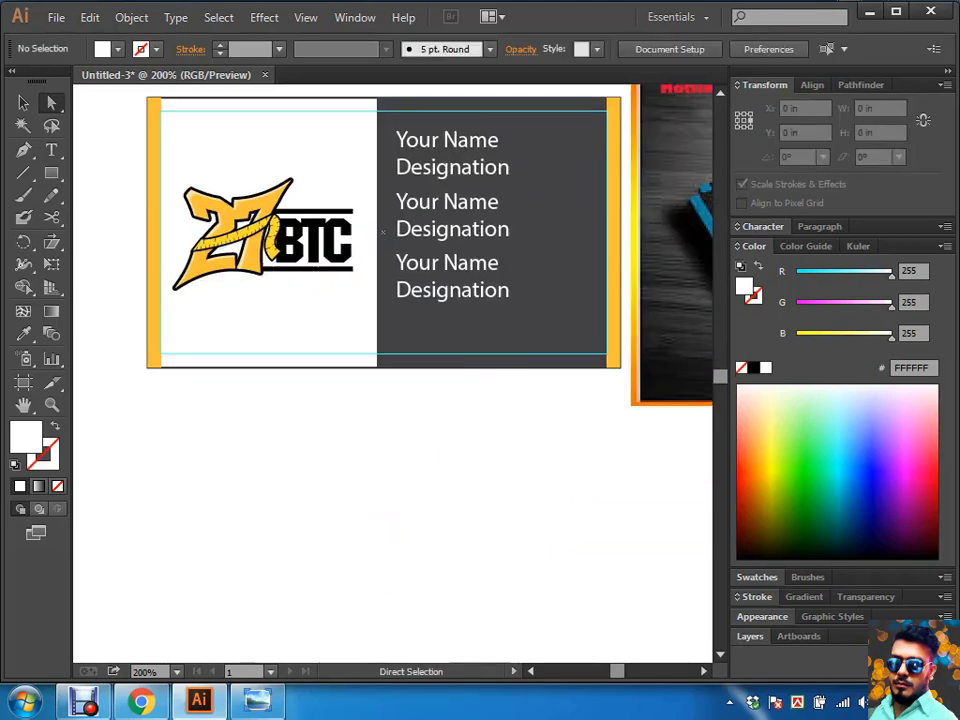
{"action": "key", "text": "v"}
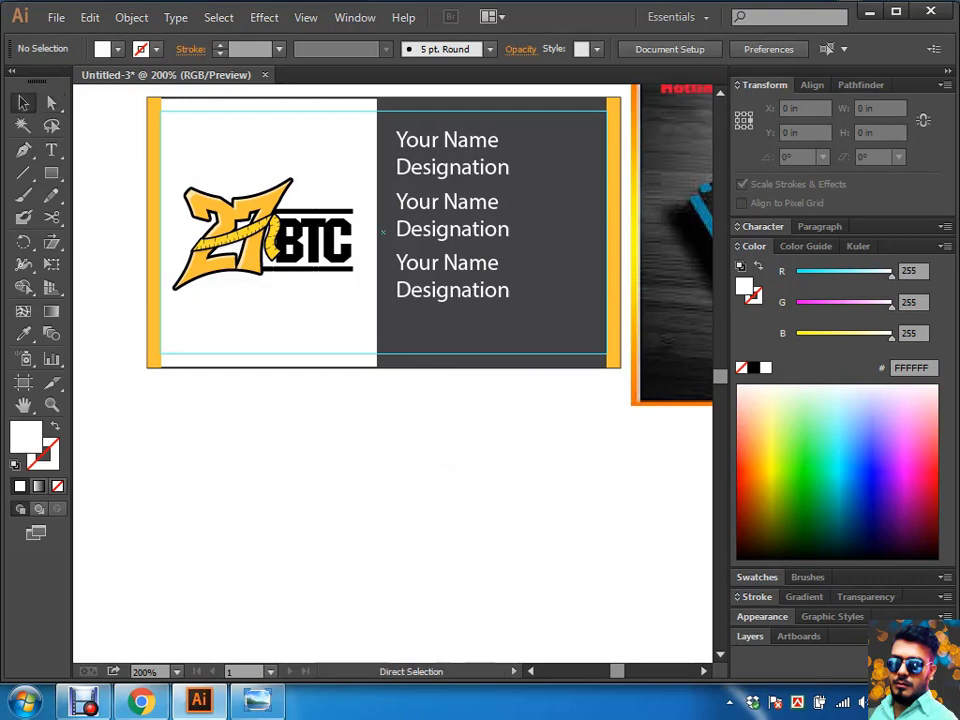
{"action": "key", "text": "ctrl+minus"}
{"action": "mouse_move", "coordinate": [160, 447]}
{"action": "left_mouse_down"}
{"action": "mouse_move", "coordinate": [405, 333]}
{"action": "mouse_move", "coordinate": [561, 150]}
{"action": "left_mouse_up"}
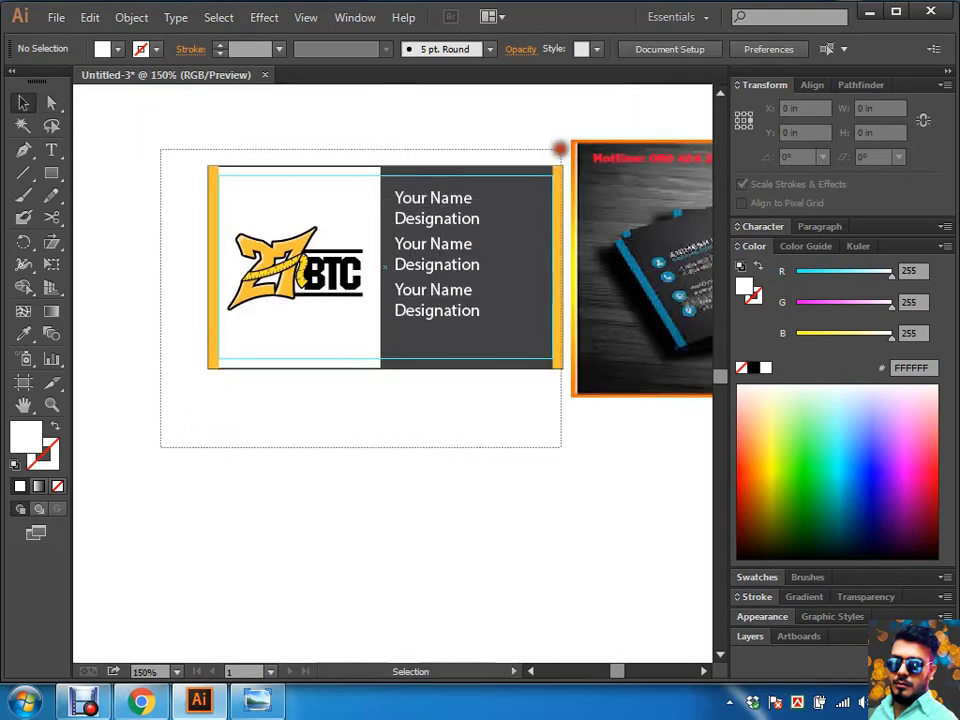
Step: Lock the guides and place a copy of the whole front card directly below it
{"action": "right_click", "coordinate": [333, 233]}
{"action": "left_click", "coordinate": [418, 412]}
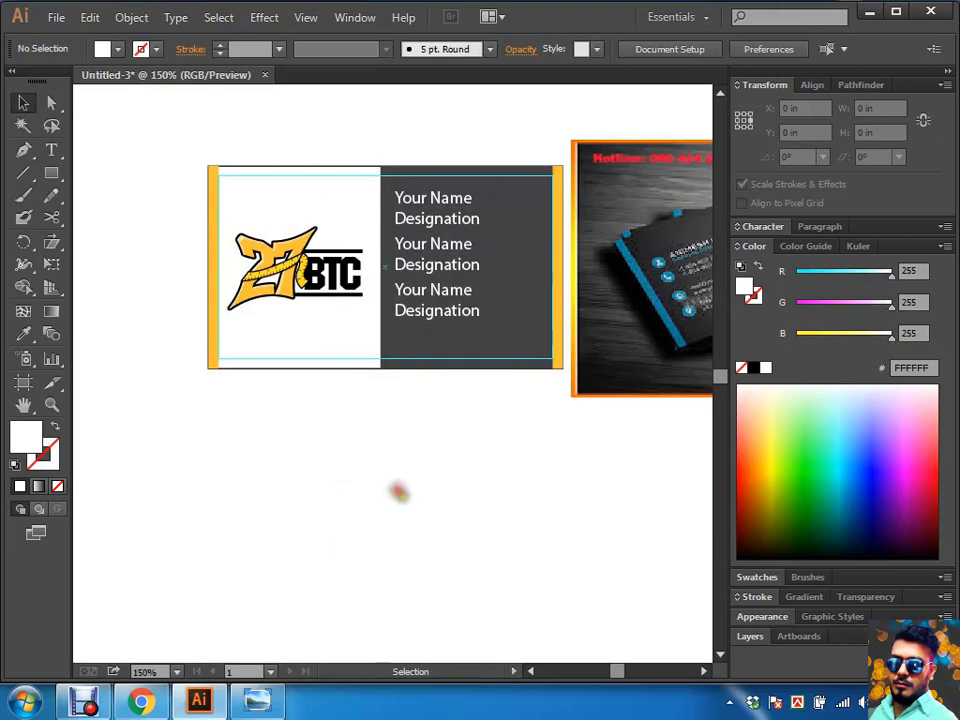
{"action": "left_click_drag", "start_coordinate": [184, 413], "coordinate": [572, 137]}
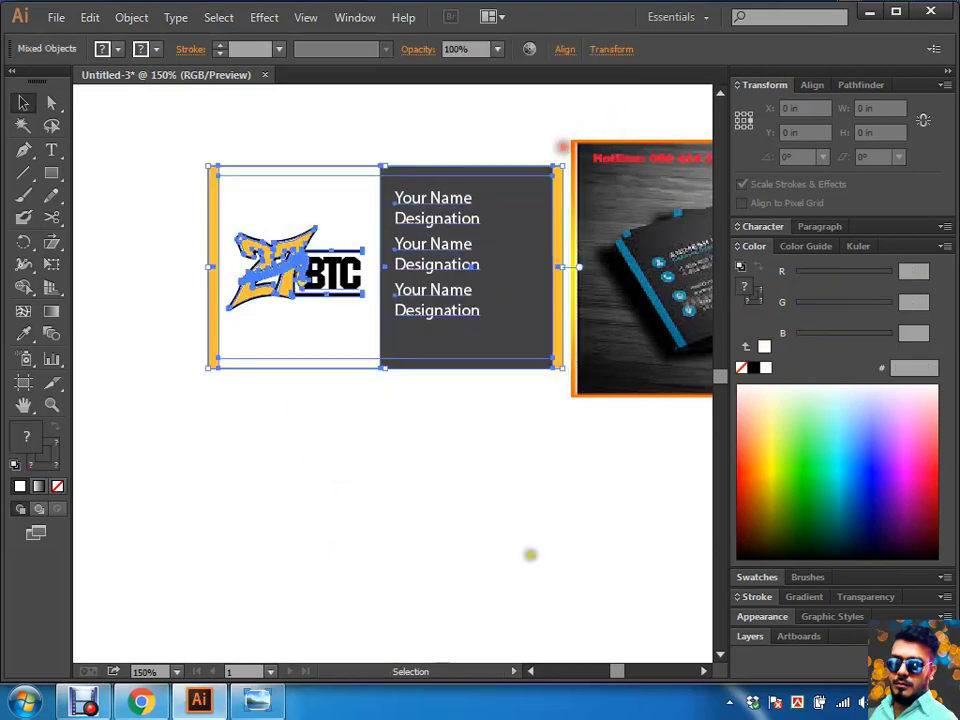
{"action": "left_click_drag", "start_coordinate": [620, 330], "coordinate": [641, 330]}
{"action": "left_click_drag", "start_coordinate": [575, 438], "coordinate": [236, 185]}
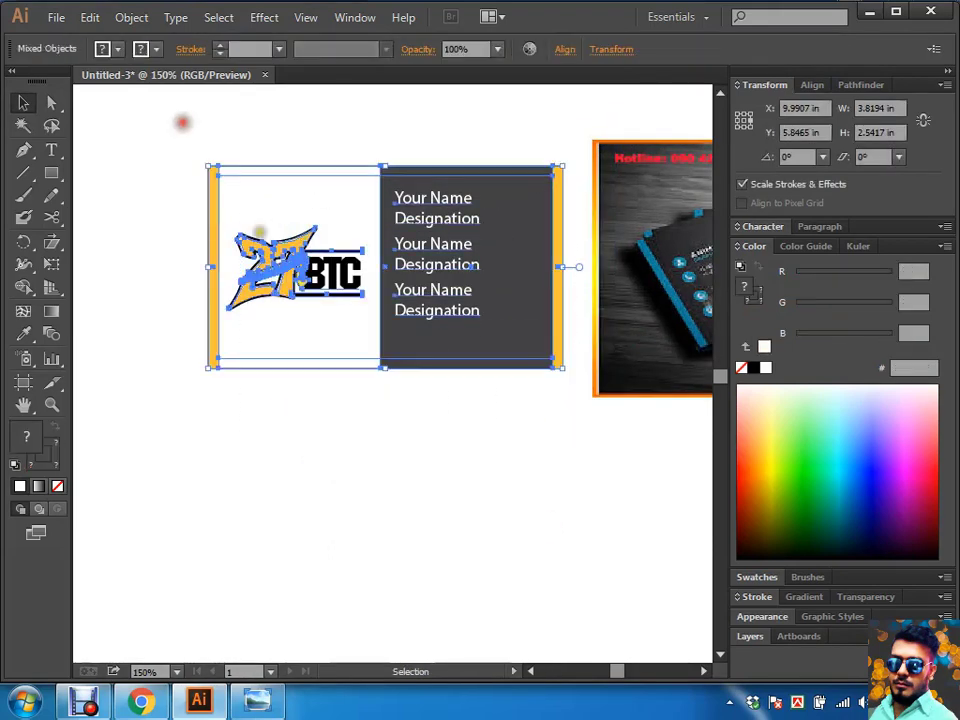
{"action": "left_click_drag", "start_coordinate": [400, 240], "coordinate": [400, 471]}
{"action": "left_click", "coordinate": [632, 499]}
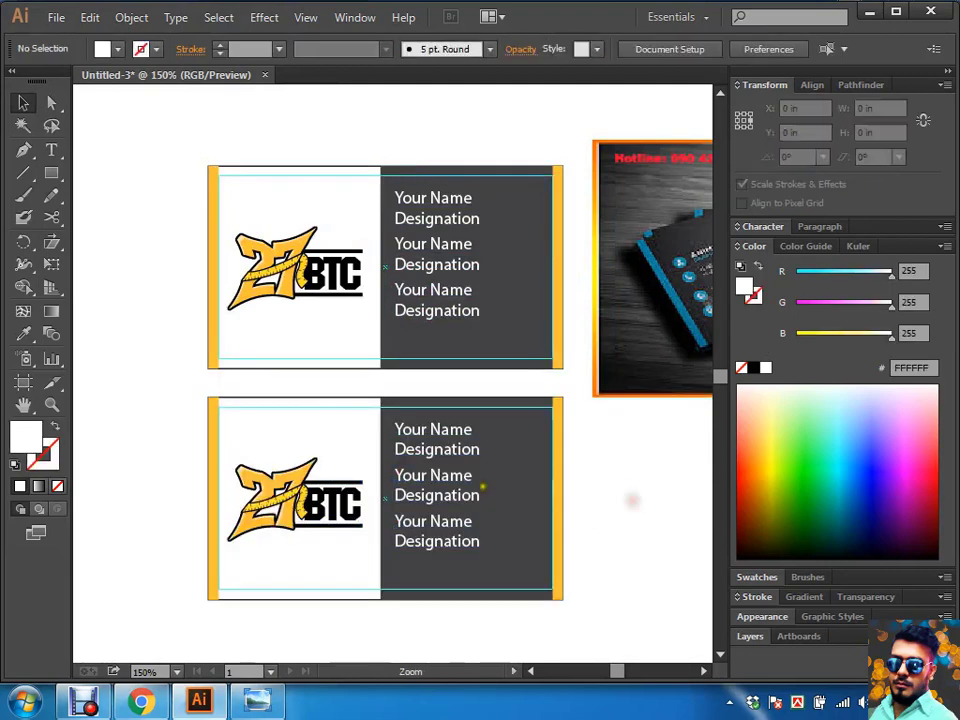
Step: Delete the three name texts and the dark grey panel from the lower card
{"action": "key", "text": "ctrl+plus"}
{"action": "left_click_drag", "start_coordinate": [599, 390], "coordinate": [658, 390]}
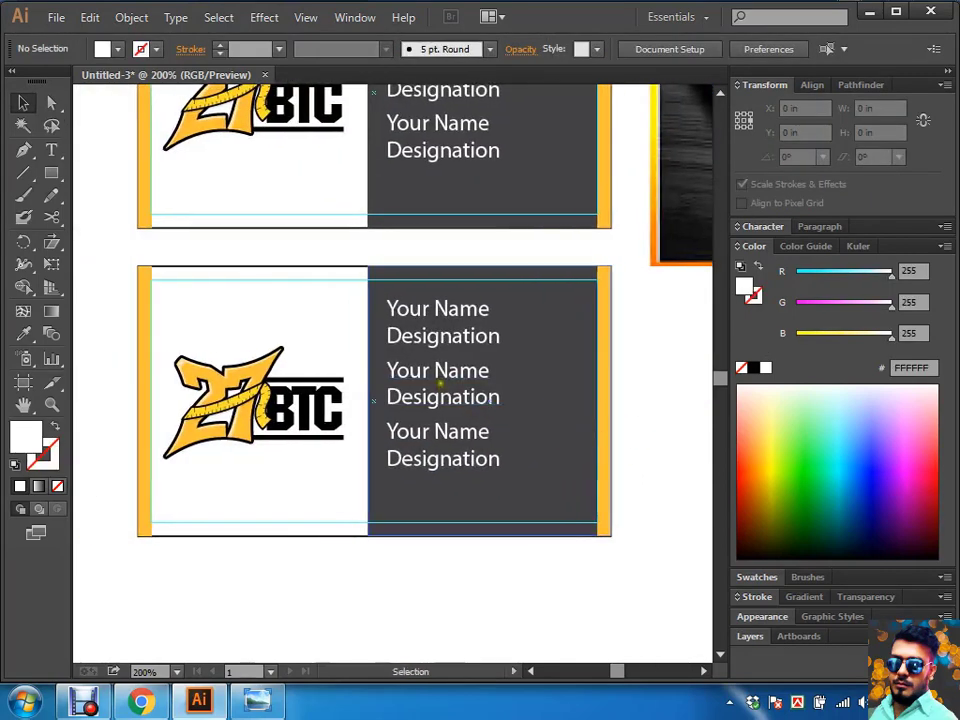
{"action": "left_click", "coordinate": [439, 377]}
{"action": "key", "text": "Delete"}
{"action": "left_click", "coordinate": [414, 332]}
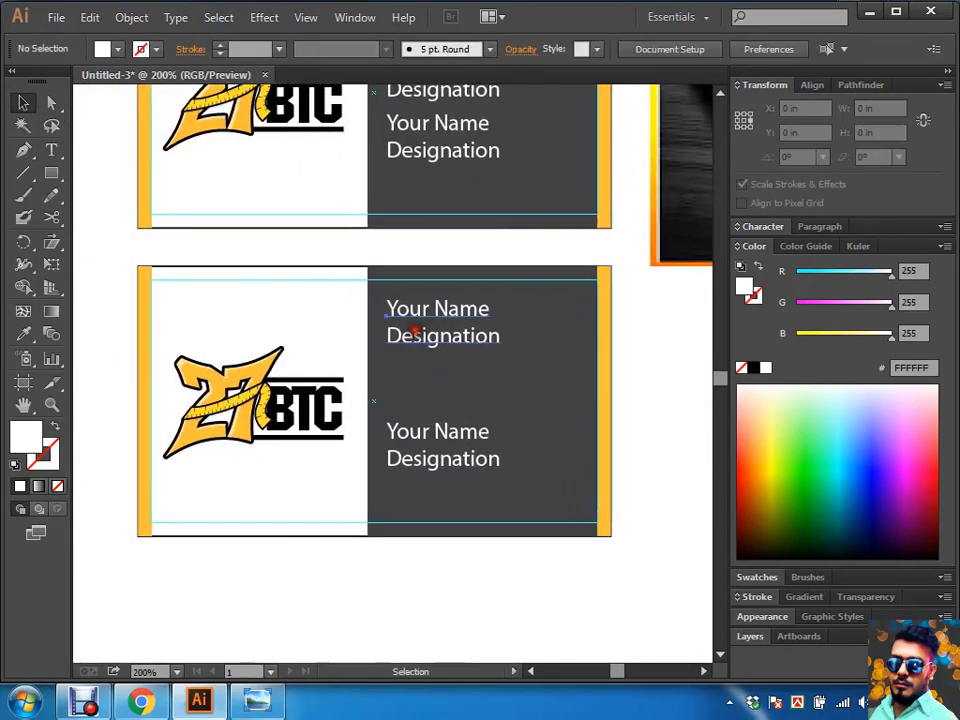
{"action": "key", "text": "Delete"}
{"action": "left_click", "coordinate": [429, 454]}
{"action": "key", "text": "Delete"}
{"action": "left_click", "coordinate": [418, 403]}
{"action": "key", "text": "Delete"}
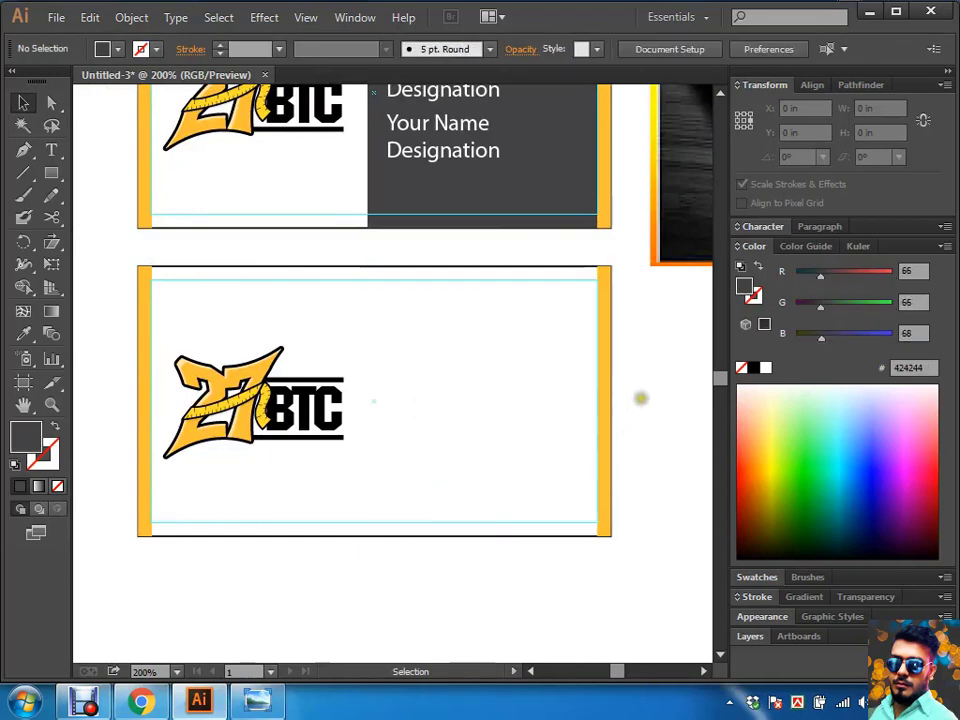
Step: Centre the 27 BTC logo on the lower card
{"action": "left_click_drag", "start_coordinate": [641, 399], "coordinate": [340, 442]}
{"action": "scroll", "coordinate": [375, 442], "scroll_direction": "up", "scroll_amount": 2}
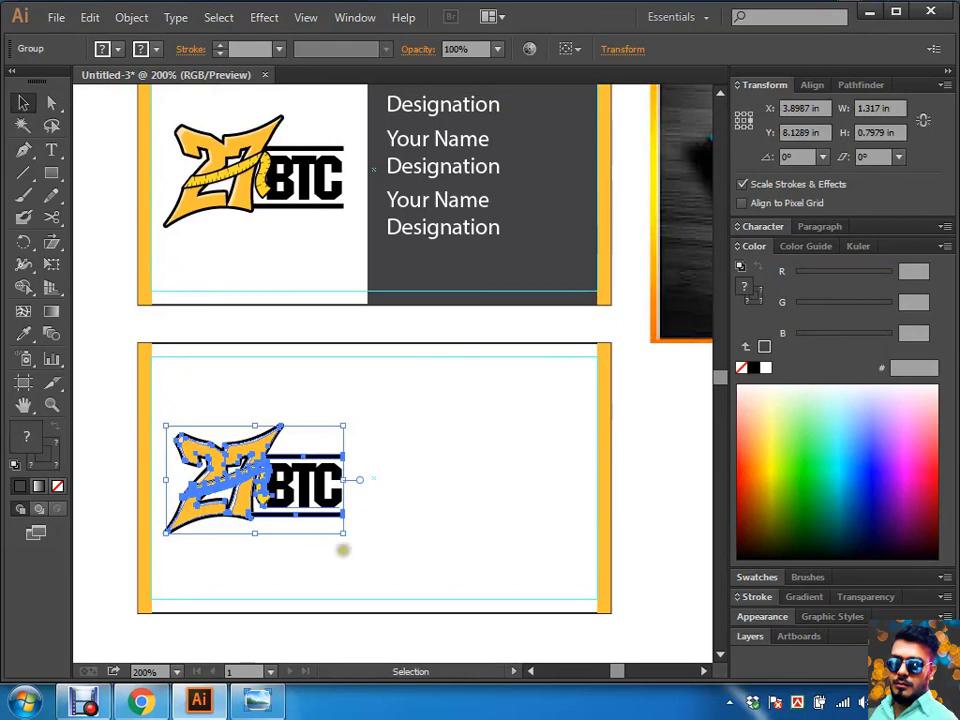
{"action": "left_click_drag", "start_coordinate": [297, 481], "coordinate": [409, 481]}
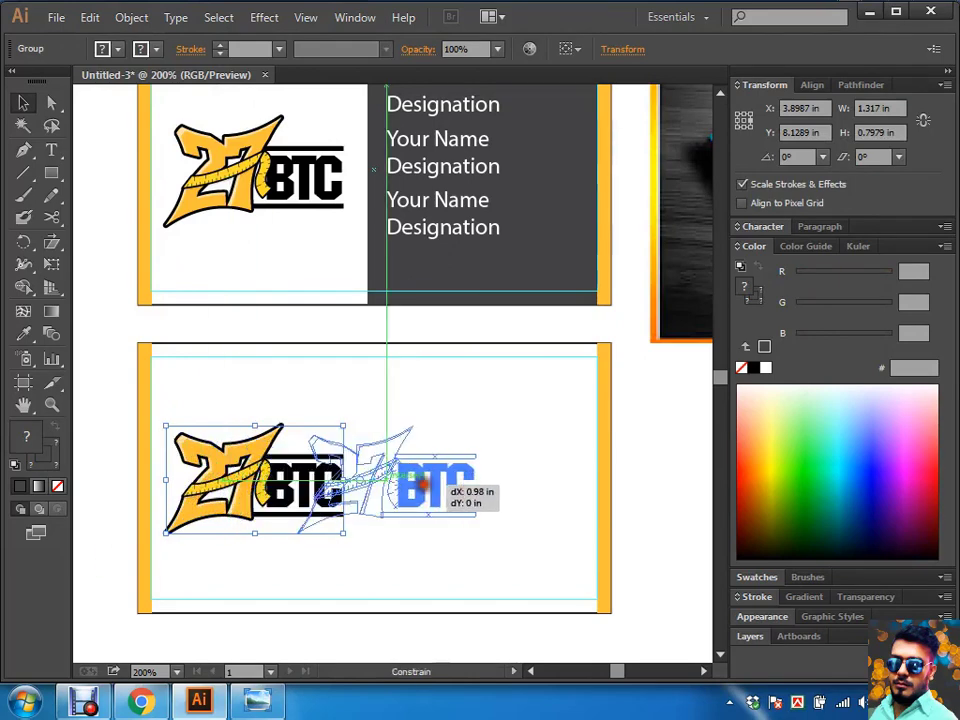
{"action": "left_click", "coordinate": [542, 469]}
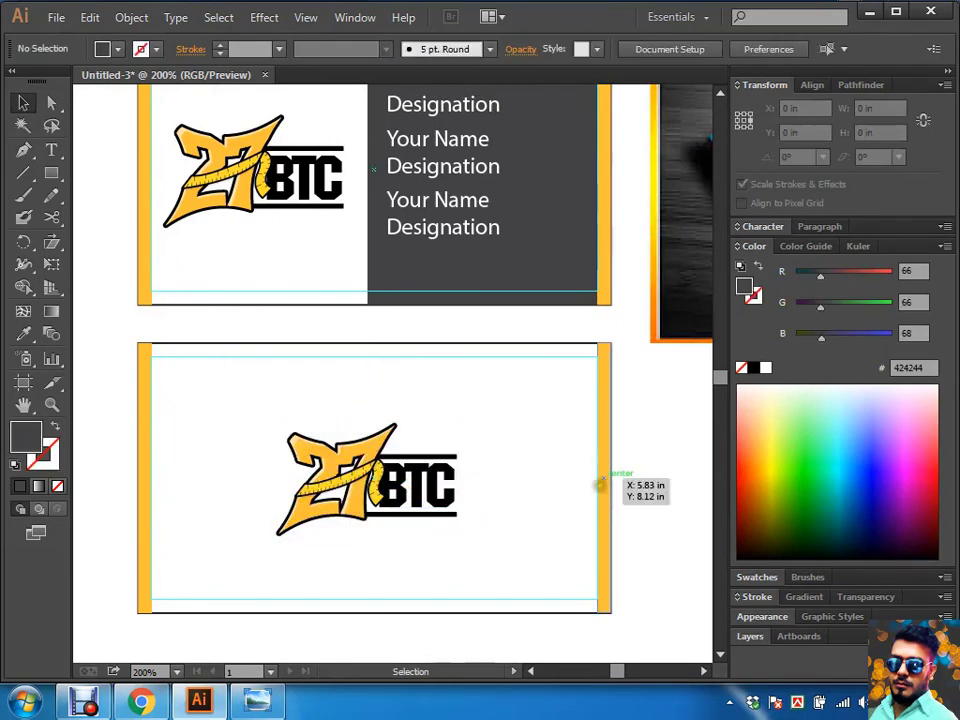
{"action": "left_click_drag", "start_coordinate": [425, 490], "coordinate": [433, 490]}
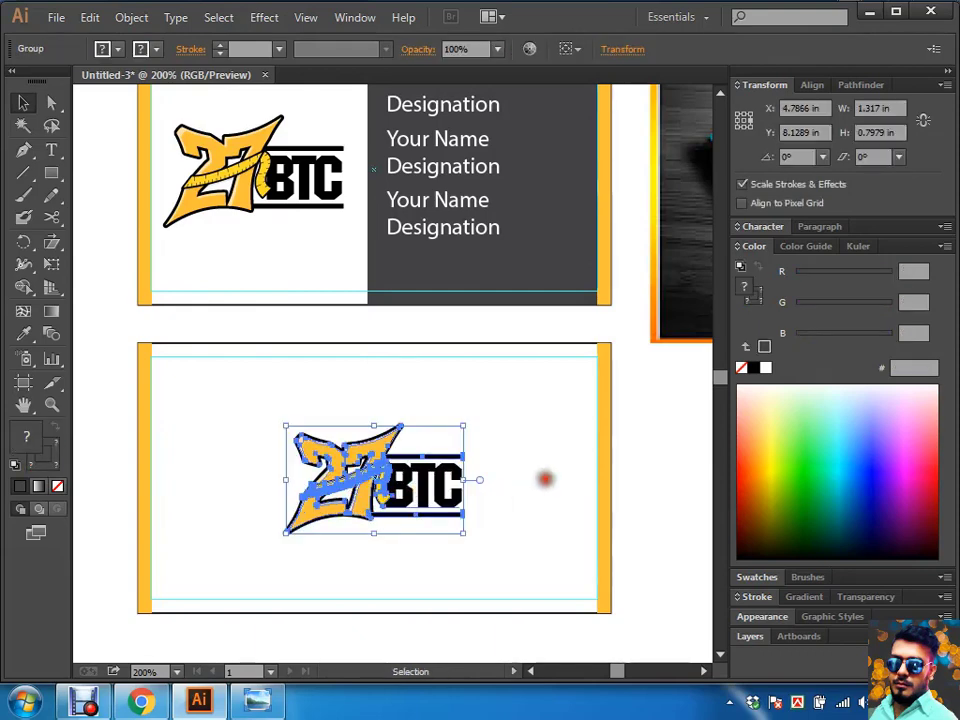
{"action": "left_click", "coordinate": [545, 482]}
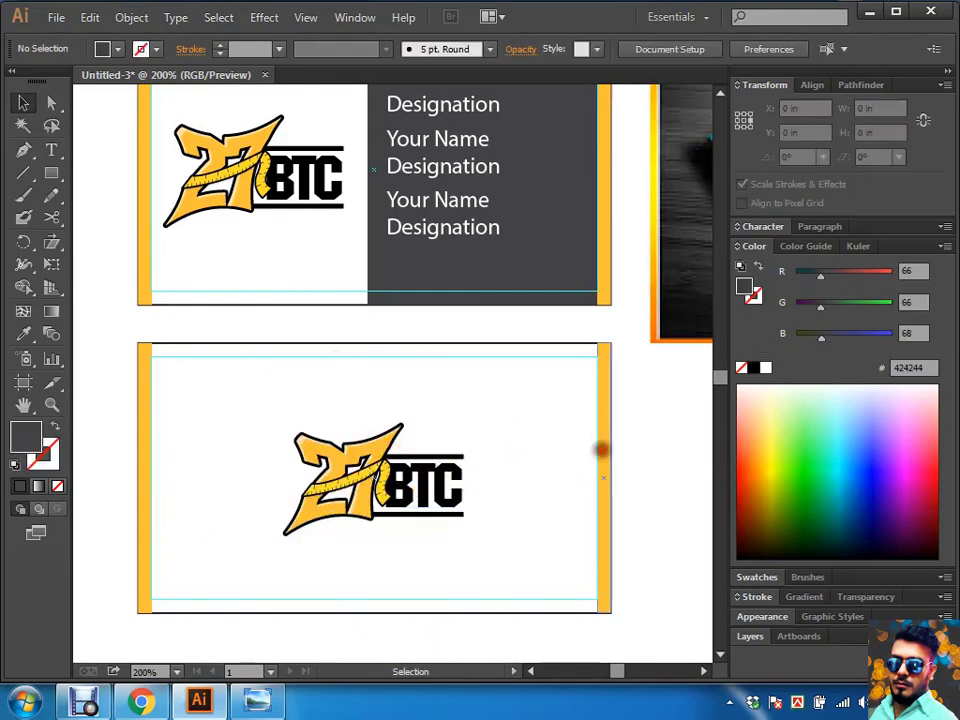
Step: Select the logo and try an Alt-drag duplicate near the card bottom, then undo it
{"action": "left_click", "coordinate": [600, 450]}
{"action": "left_click", "coordinate": [466, 432]}
{"action": "left_click_drag", "start_coordinate": [518, 459], "coordinate": [455, 515]}
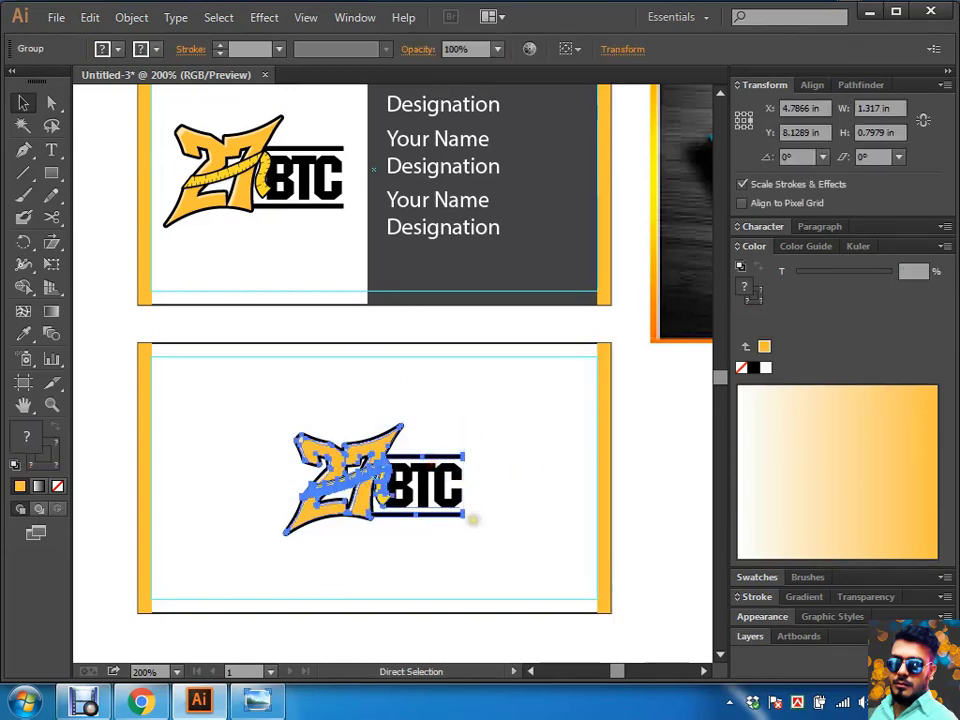
{"action": "key", "text": "v"}
{"action": "left_click_drag", "start_coordinate": [292, 533], "coordinate": [197, 610]}
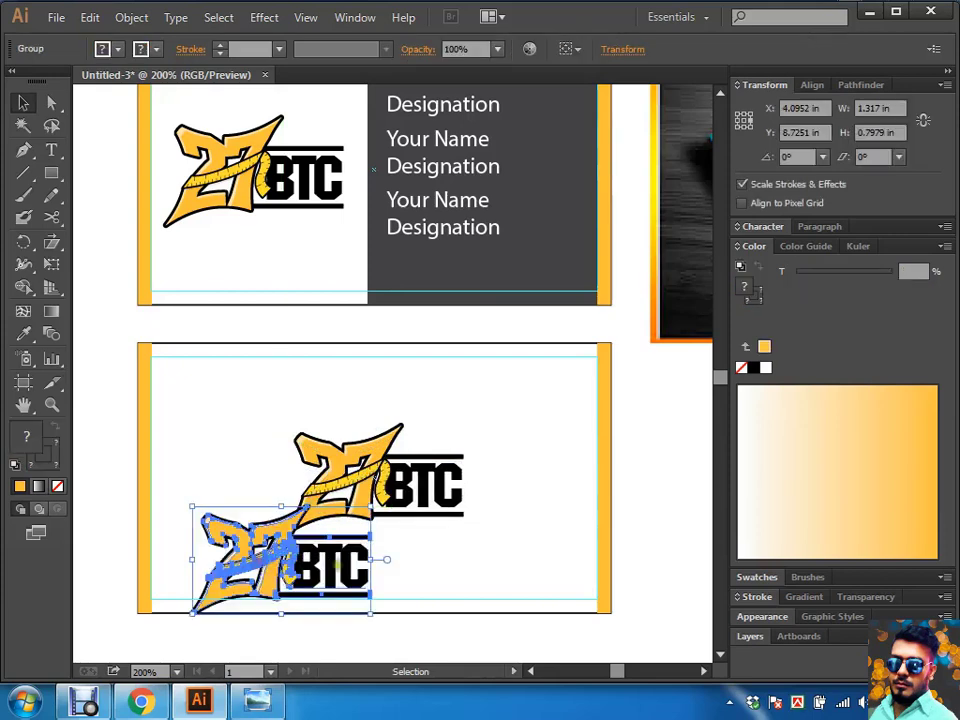
{"action": "key", "text": "ctrl+z"}
{"action": "left_click", "coordinate": [540, 433]}
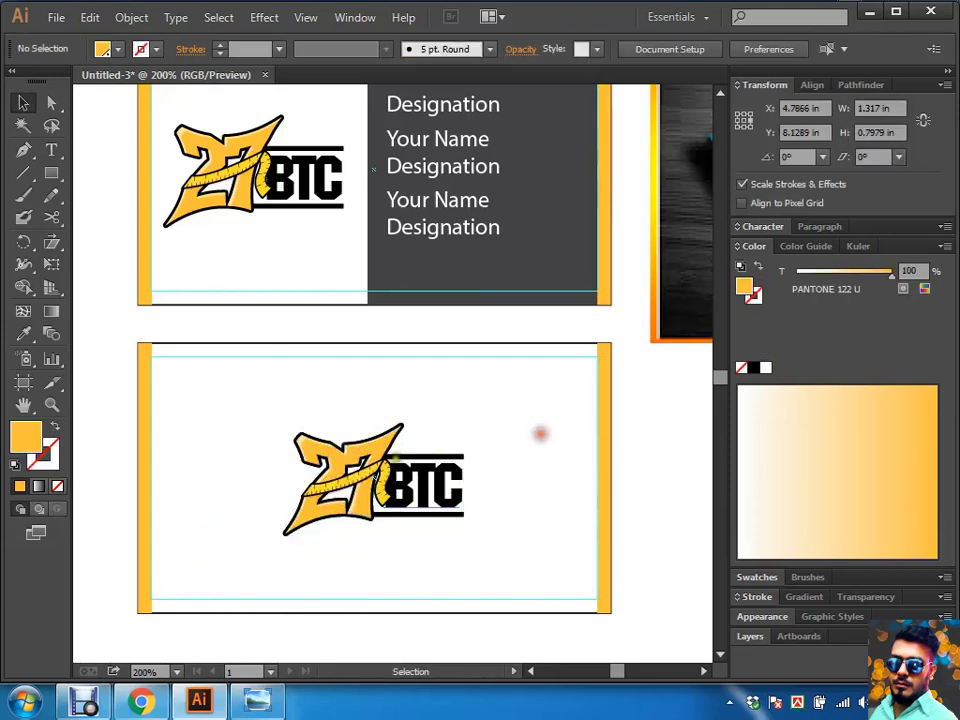
Step: Scale the logo up to about 4.91 × 2.98 in, overflowing the card edges
{"action": "key", "text": "ctrl+z"}
{"action": "key", "text": "a"}
{"action": "key", "text": "v"}
{"action": "key", "text": "ctrl+shift+a"}
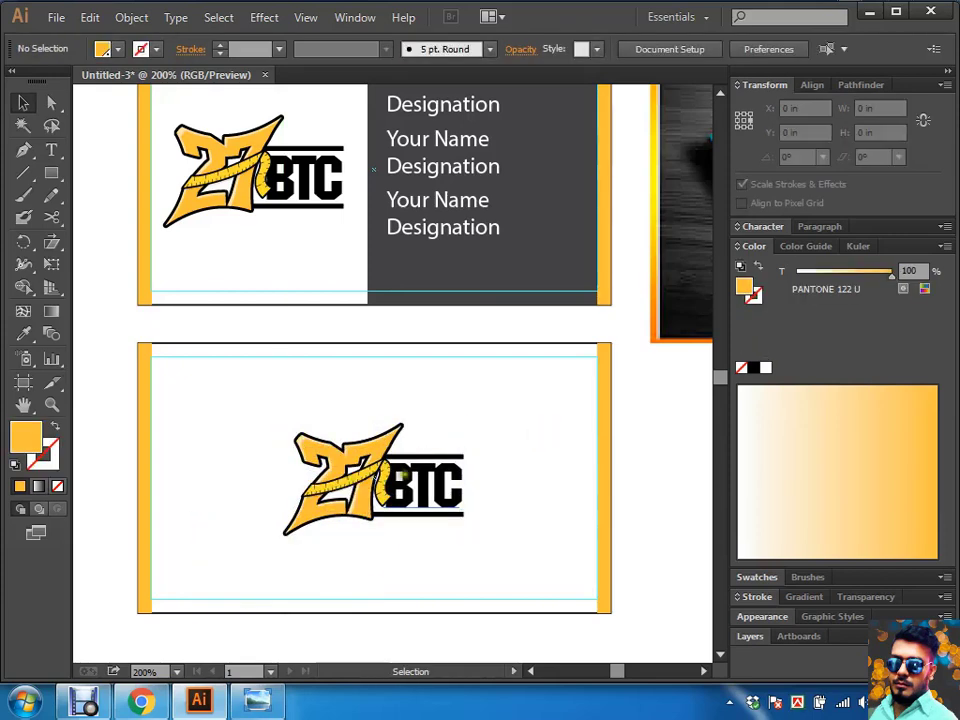
{"action": "left_click", "coordinate": [366, 488]}
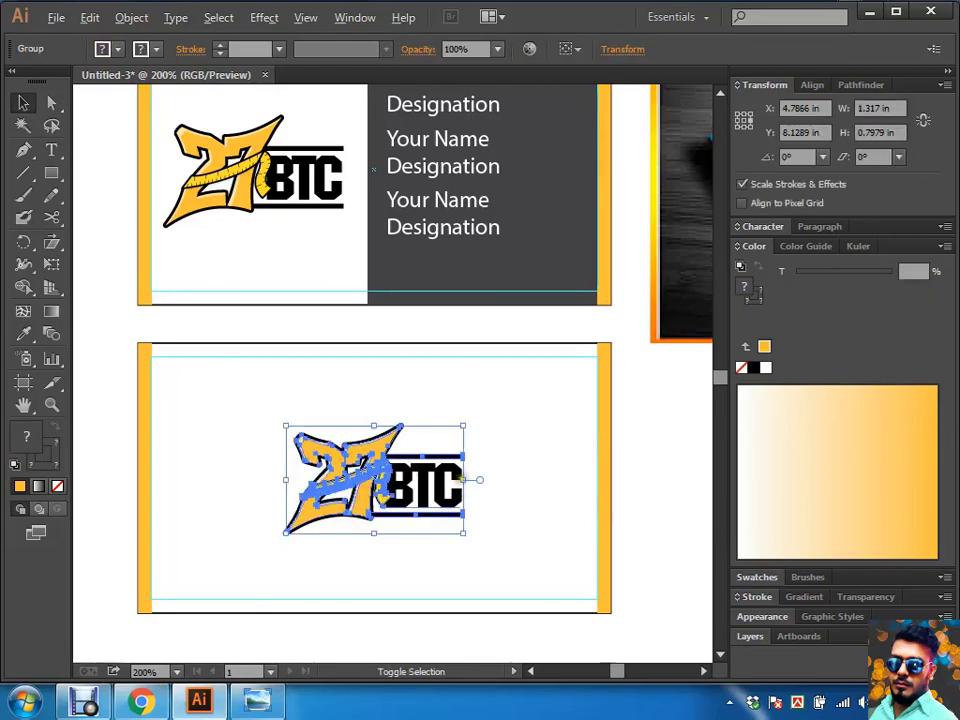
{"action": "left_click_drag", "start_coordinate": [465, 480], "coordinate": [703, 399]}
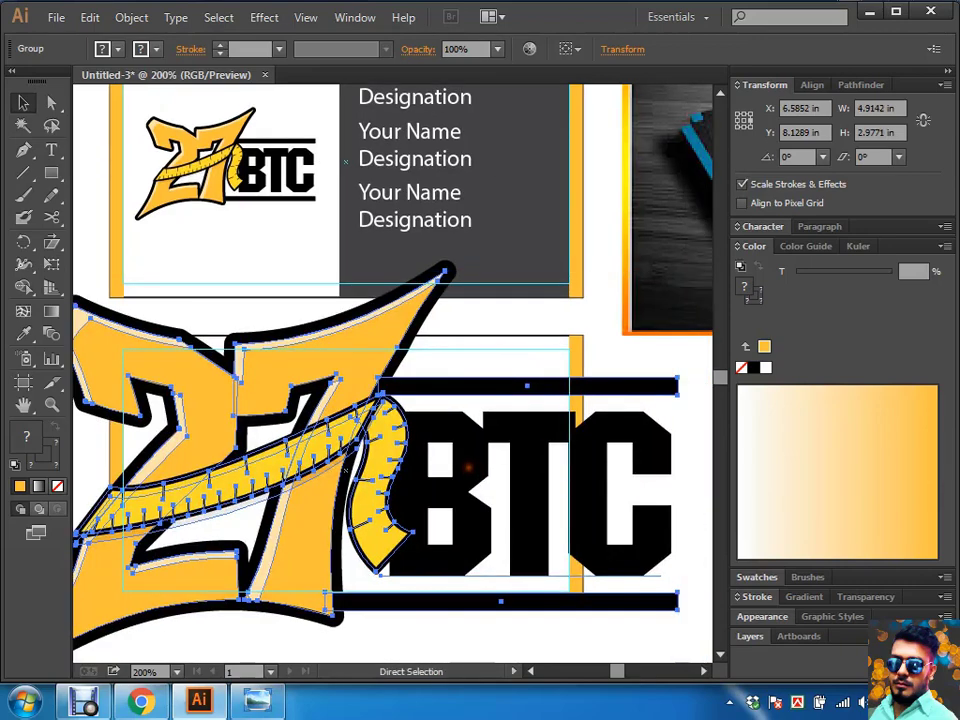
Step: Delete the BTC lettering and both black bars from the enlarged logo
{"action": "key", "text": "ctrl+minus"}
{"action": "key", "text": "ctrl+minus"}
{"action": "key", "text": "a"}
{"action": "left_click", "coordinate": [598, 568]}
{"action": "left_click", "coordinate": [519, 410]}
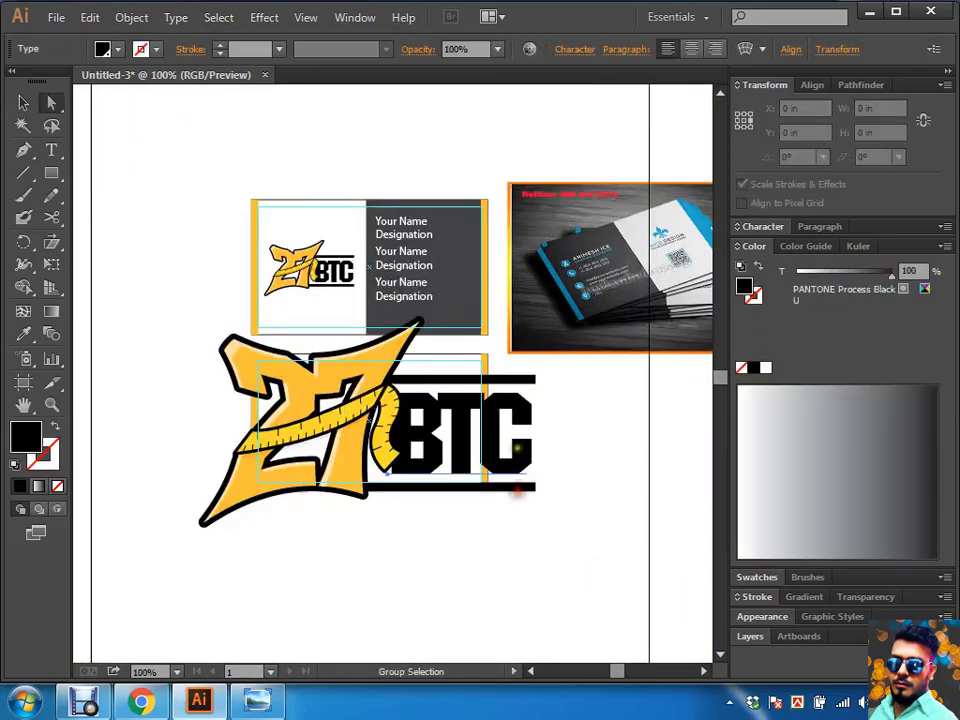
{"action": "key", "text": "Delete"}
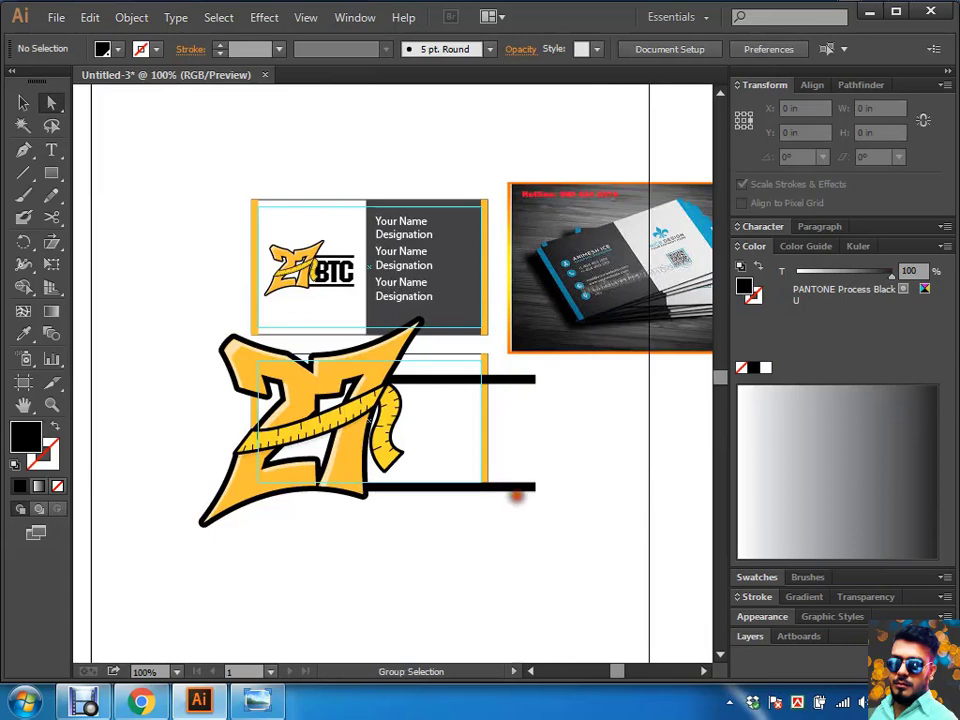
{"action": "left_click", "coordinate": [519, 485], "text": "alt"}
{"action": "left_click", "coordinate": [528, 378], "text": "shift"}
{"action": "key", "text": "Delete"}
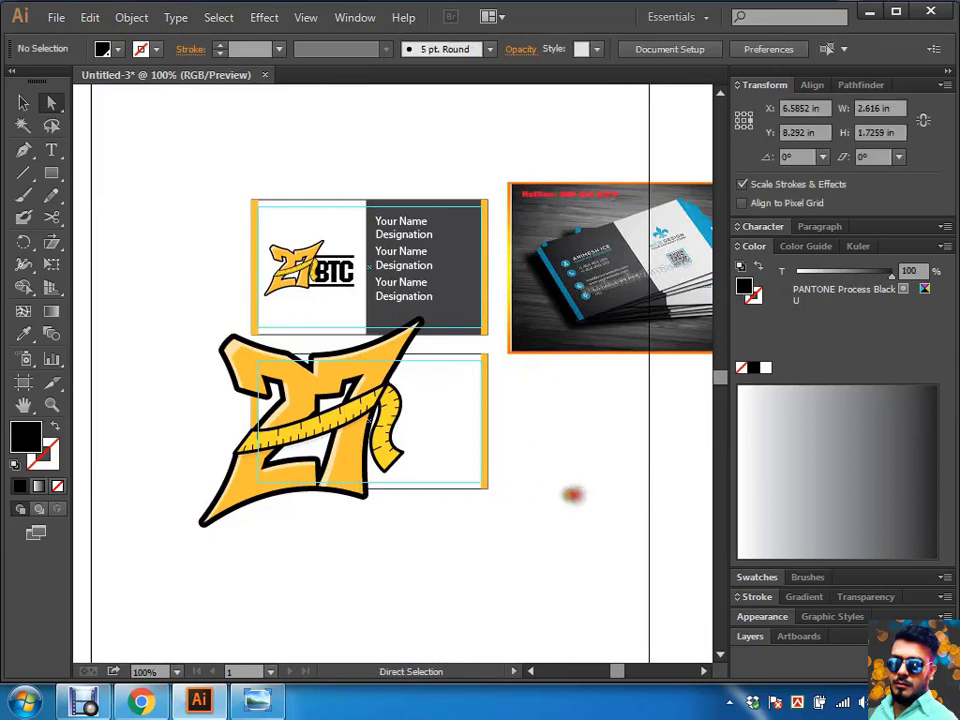
Step: Position the 27 emblem over the lower card, sized to about 4.38 × 4.09 in
{"action": "key", "text": "v"}
{"action": "left_click_drag", "start_coordinate": [345, 405], "coordinate": [387, 413]}
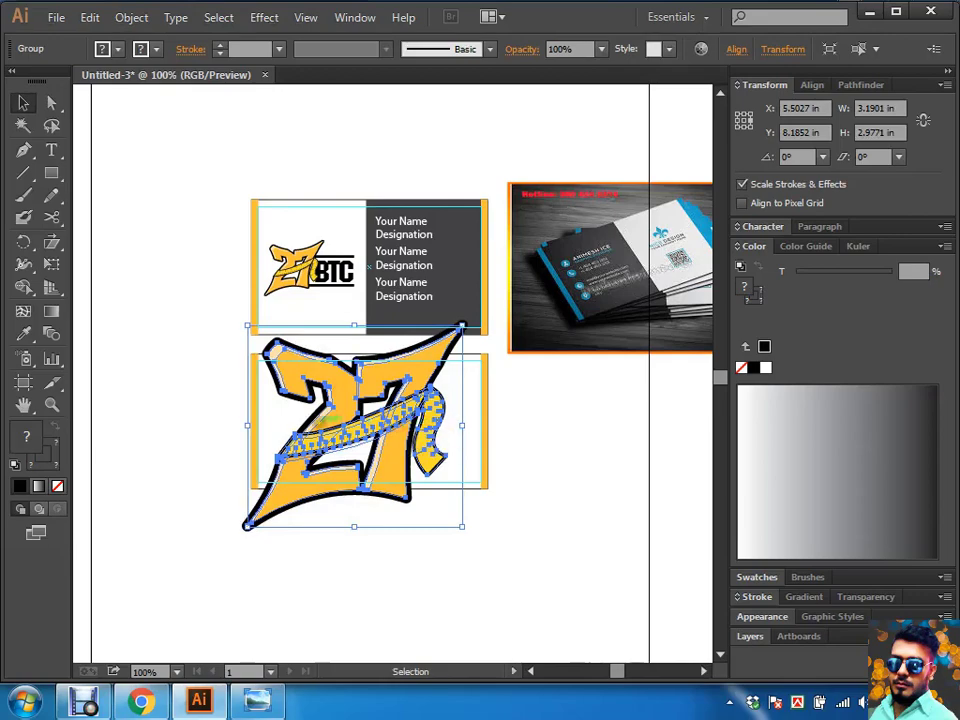
{"action": "left_click_drag", "start_coordinate": [335, 330], "coordinate": [306, 326]}
{"action": "left_click", "coordinate": [231, 422], "text": "shift"}
{"action": "left_click_drag", "start_coordinate": [219, 422], "coordinate": [142, 421]}
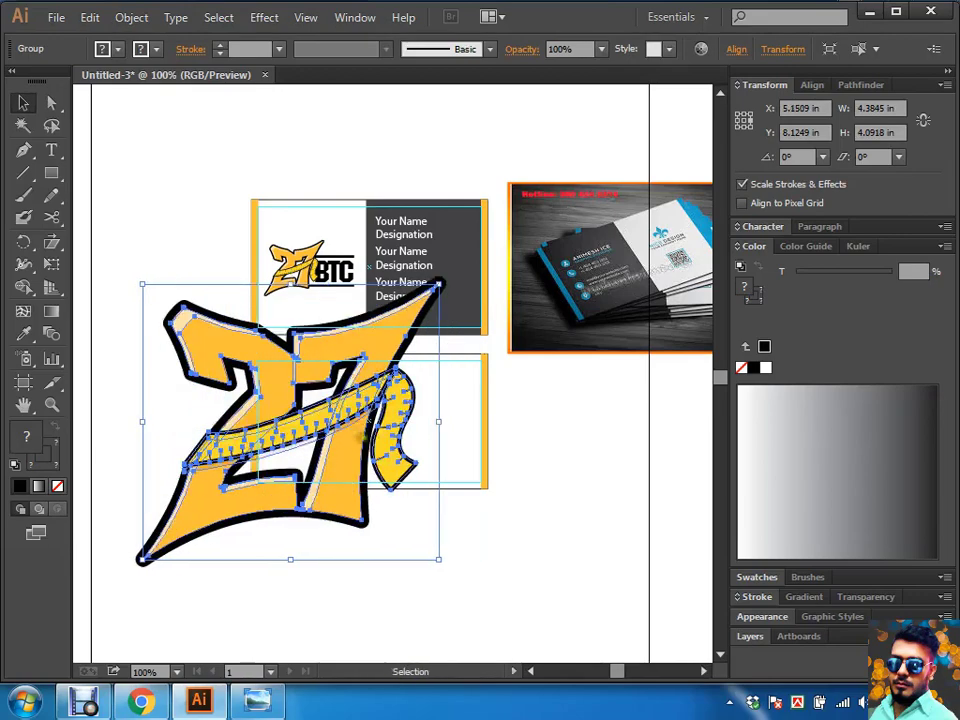
{"action": "left_click_drag", "start_coordinate": [437, 422], "coordinate": [428, 423]}
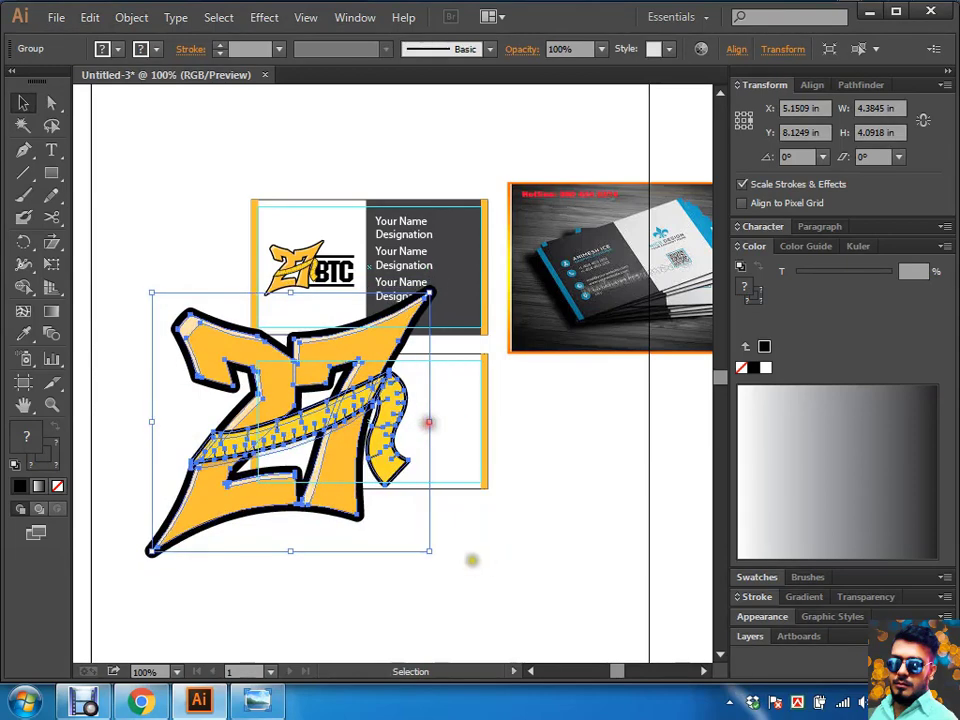
{"action": "left_click", "coordinate": [472, 560]}
Step: Zoom in on the back card and 27 emblem, and select the card rectangle
{"action": "scroll", "coordinate": [460, 600], "scroll_direction": "down", "scroll_amount": 2}
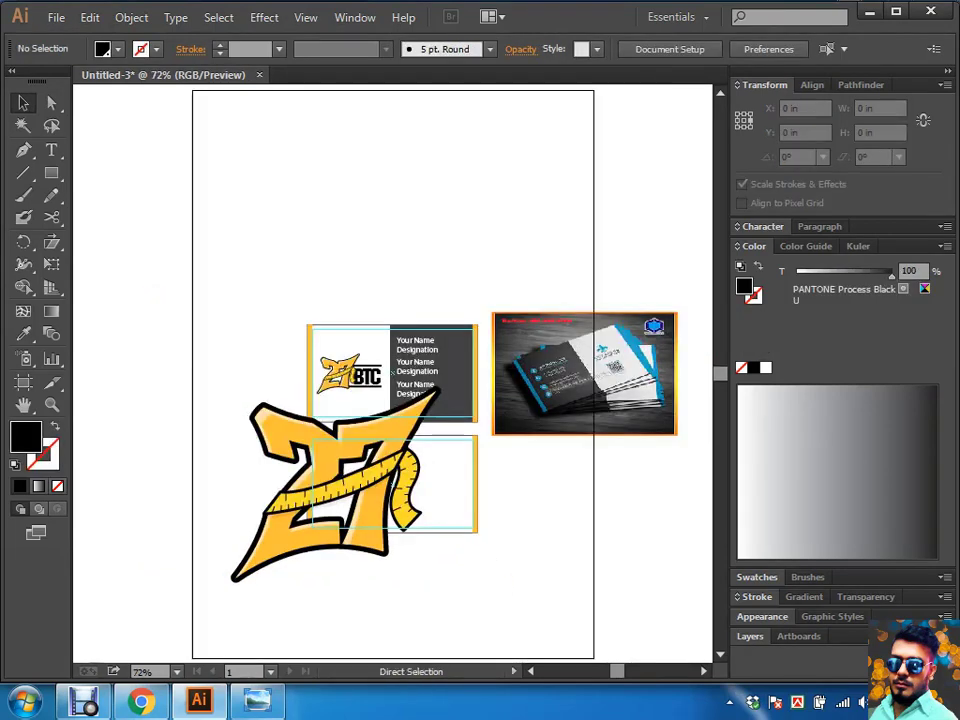
{"action": "left_click_drag", "start_coordinate": [286, 316], "coordinate": [557, 506]}
{"action": "scroll", "coordinate": [463, 550], "scroll_direction": "up", "scroll_amount": 1}
{"action": "scroll", "coordinate": [489, 503], "scroll_direction": "down", "scroll_amount": 3}
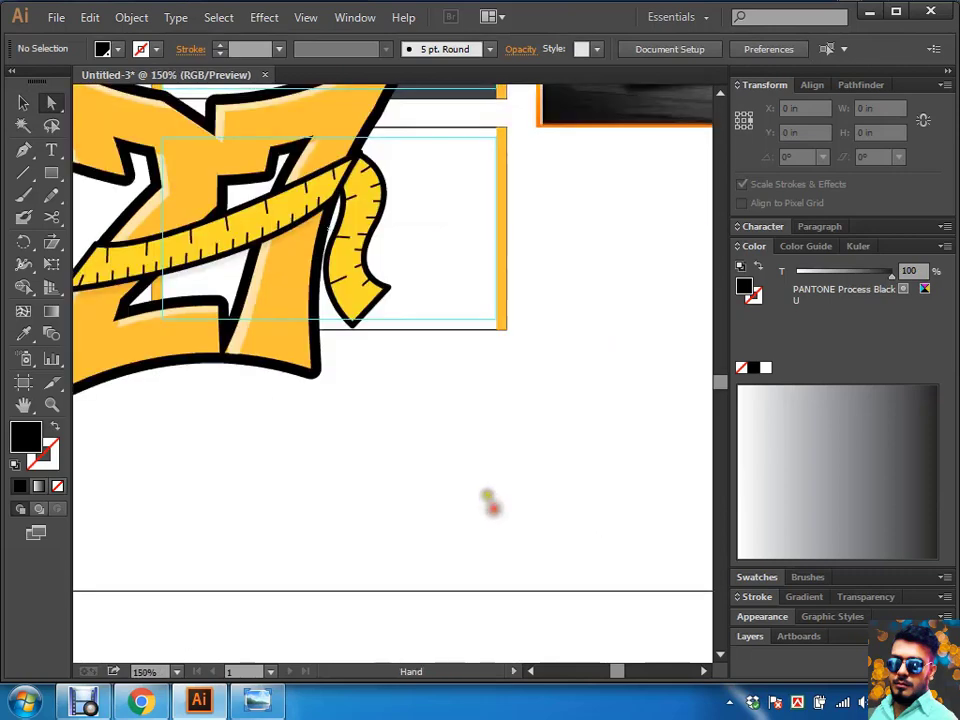
{"action": "scroll", "coordinate": [529, 497], "scroll_direction": "up", "scroll_amount": 3}
{"action": "left_click", "coordinate": [517, 442]}
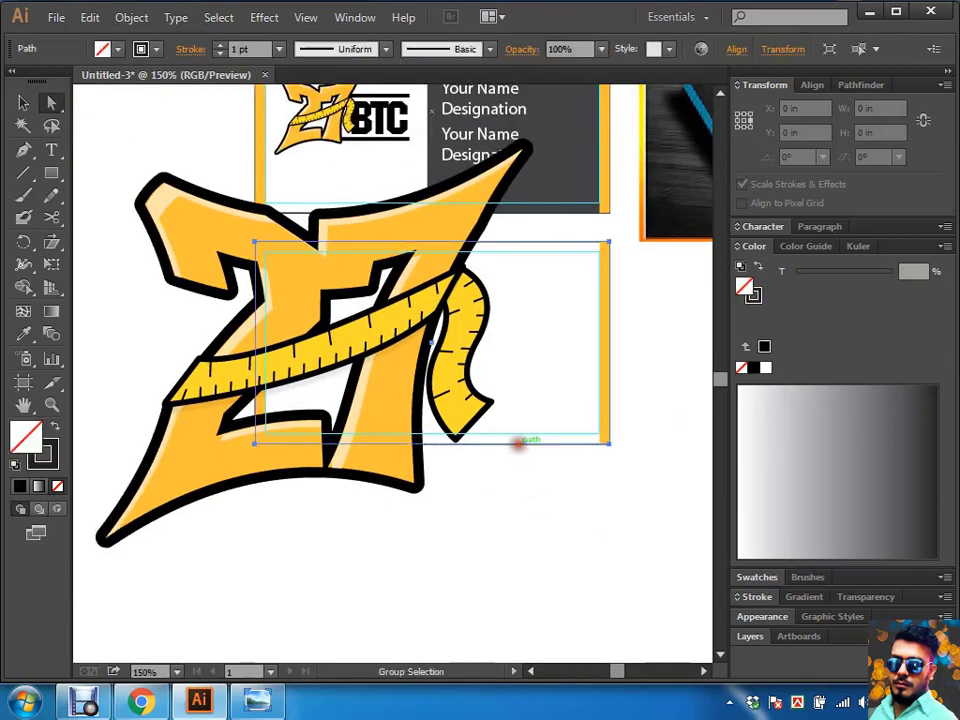
{"action": "key", "text": "v"}
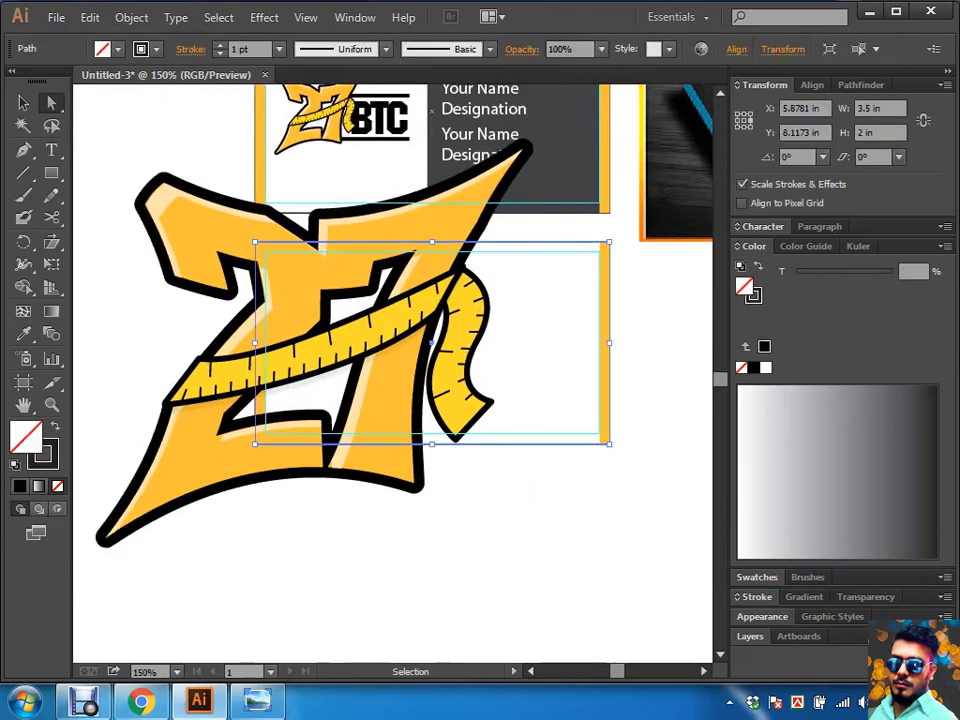
{"action": "key", "text": "a"}
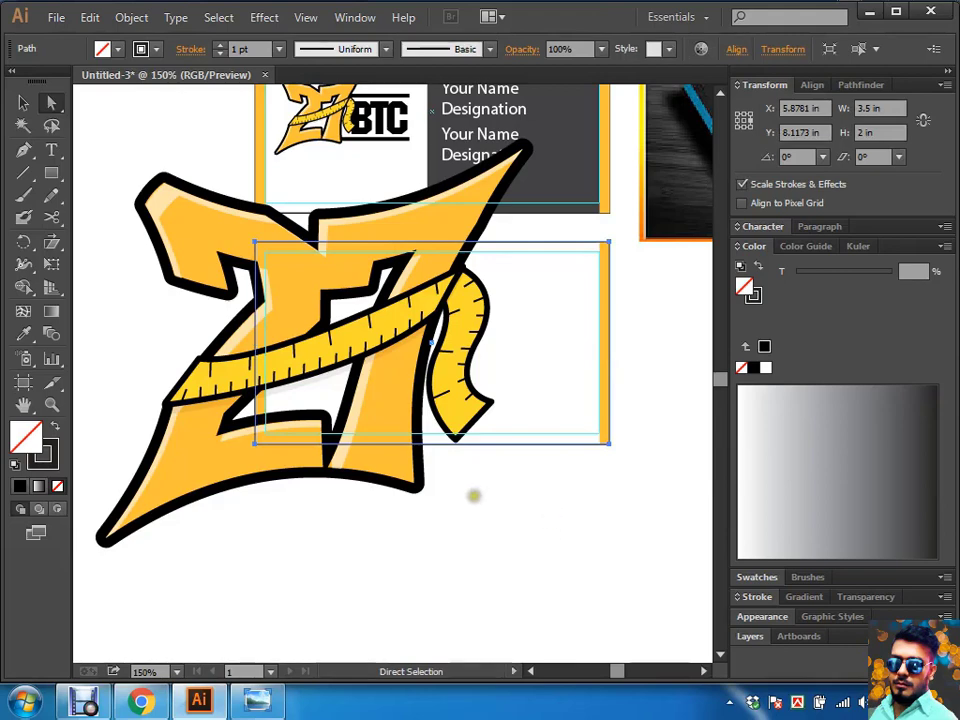
Step: Try moving the card rectangle downward, then undo the moves and deselect it
{"action": "left_click_drag", "start_coordinate": [470, 443], "coordinate": [460, 564]}
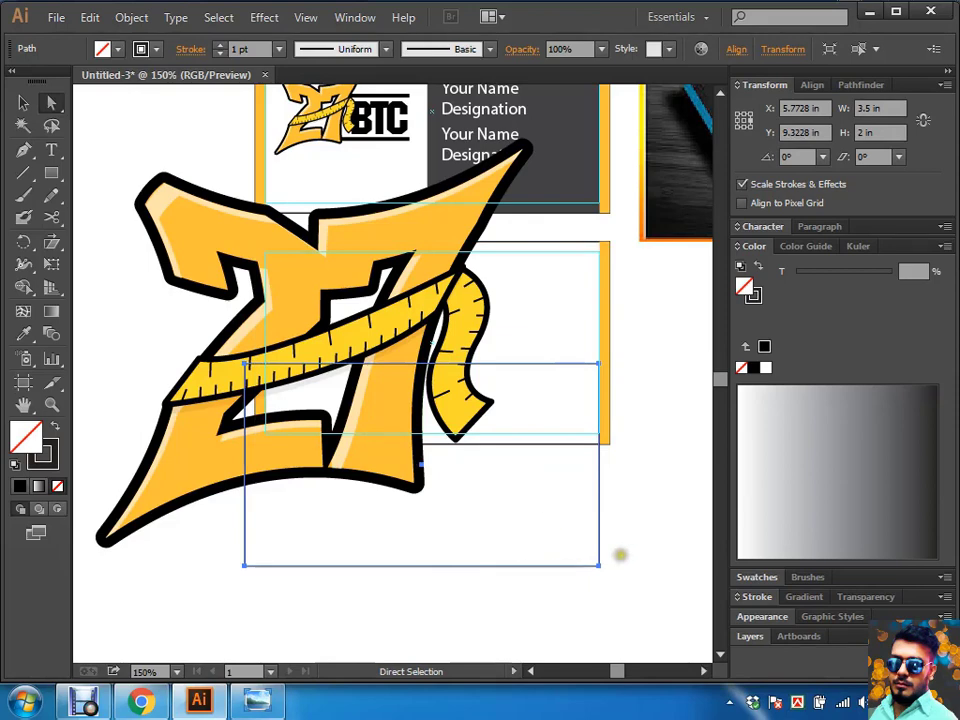
{"action": "left_click", "coordinate": [611, 551]}
{"action": "key", "text": "ctrl+z"}
{"action": "left_click_drag", "start_coordinate": [542, 446], "coordinate": [478, 538]}
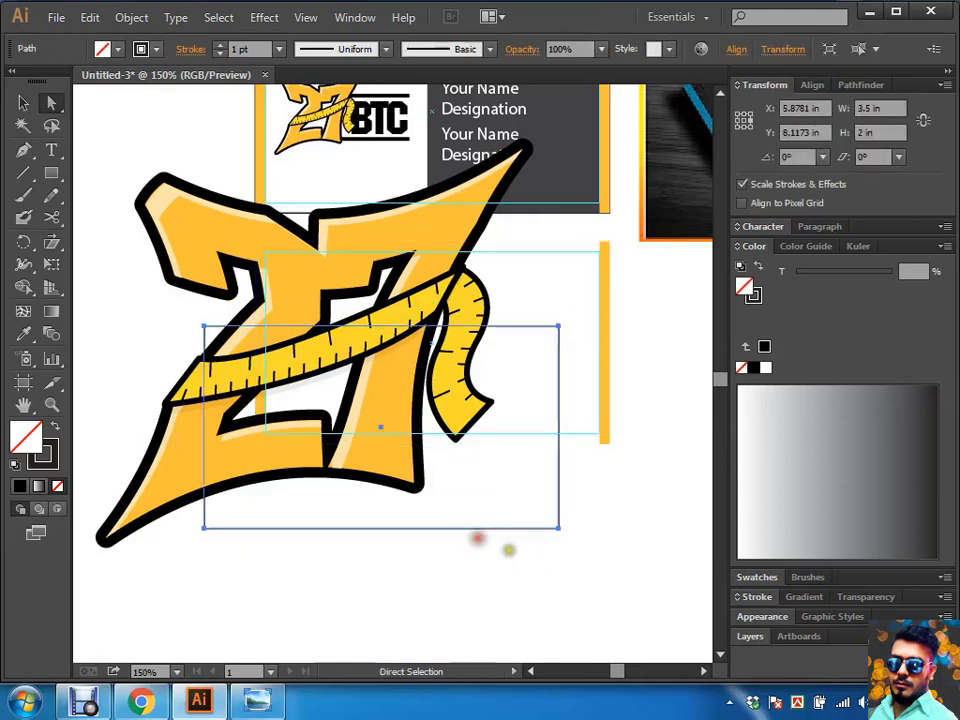
{"action": "key", "text": "ctrl+z"}
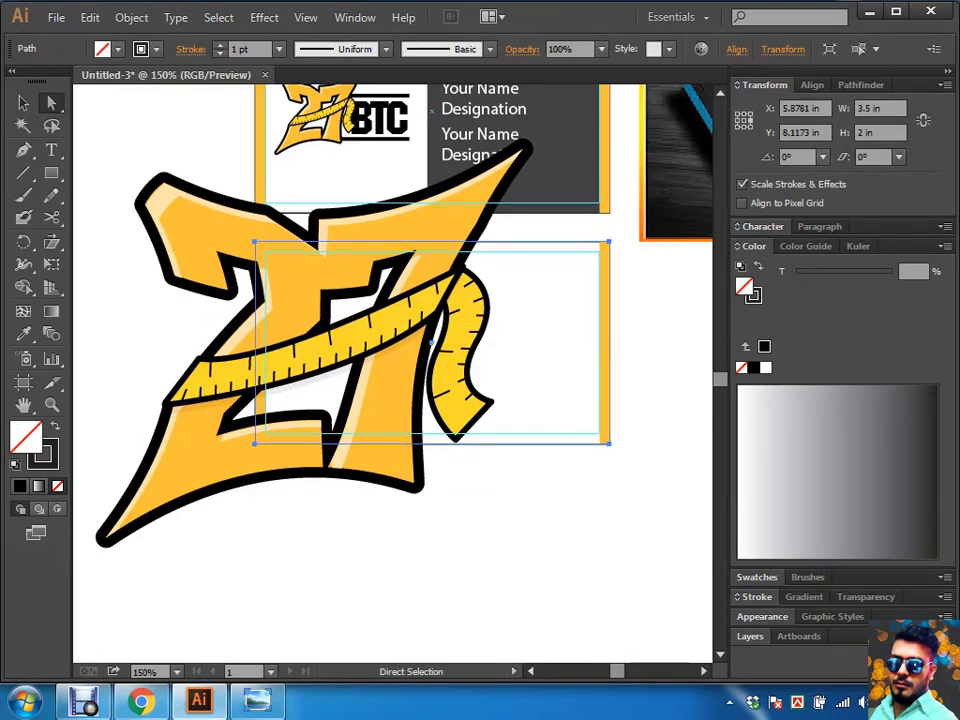
{"action": "key", "text": "v"}
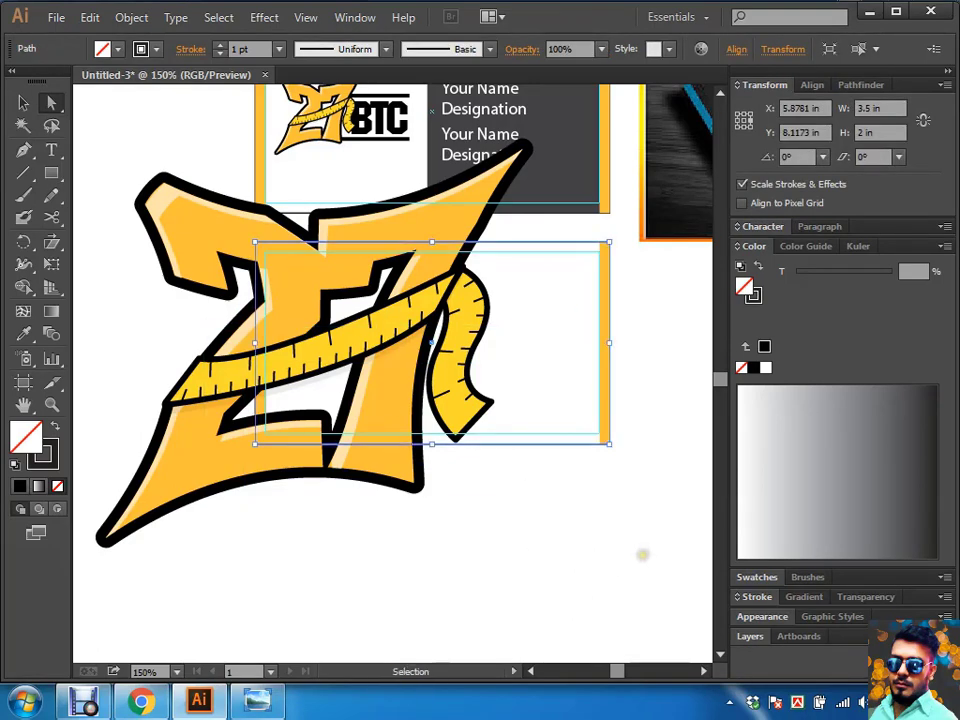
{"action": "key", "text": "a"}
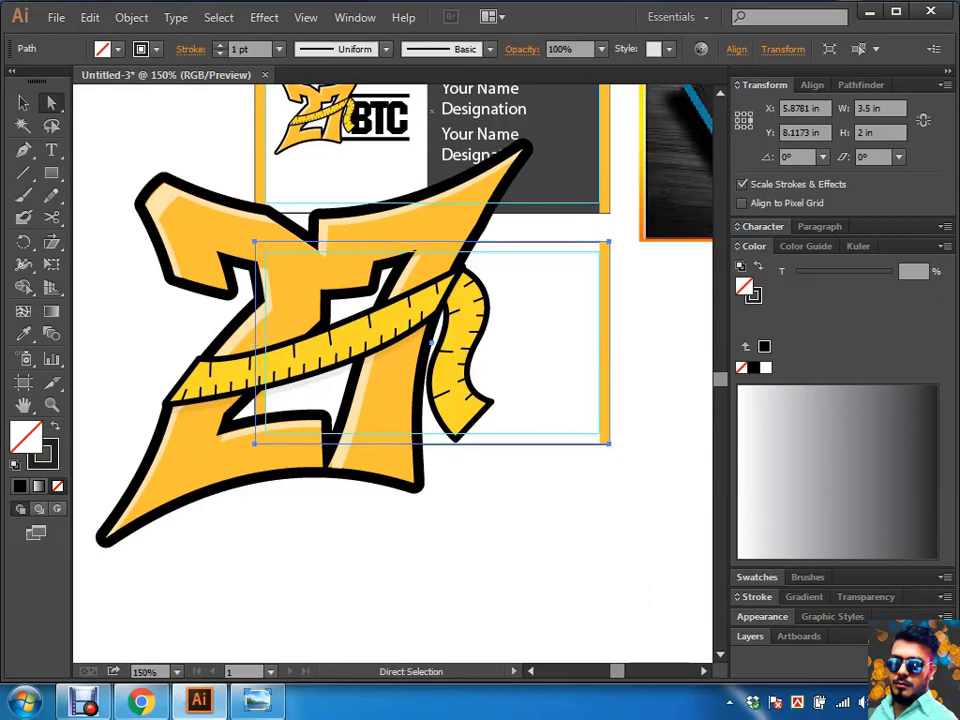
{"action": "key", "text": "ctrl+shift+a"}
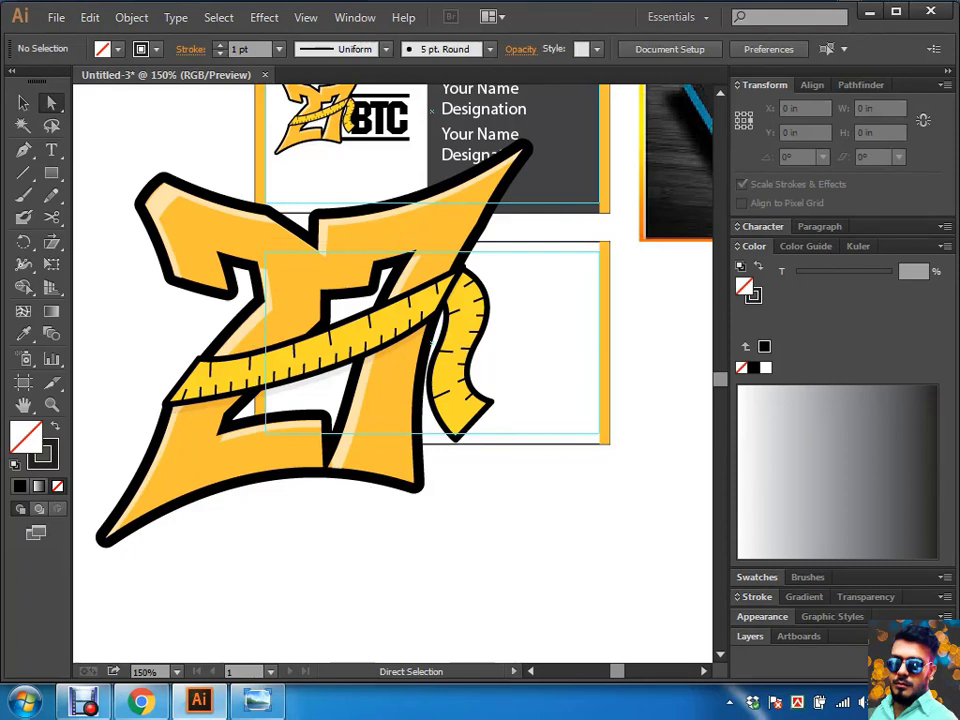
Step: Select the white back-card rectangle and remove its stroke
{"action": "left_click", "coordinate": [531, 443]}
{"action": "left_click", "coordinate": [539, 513]}
{"action": "left_click", "coordinate": [430, 343]}
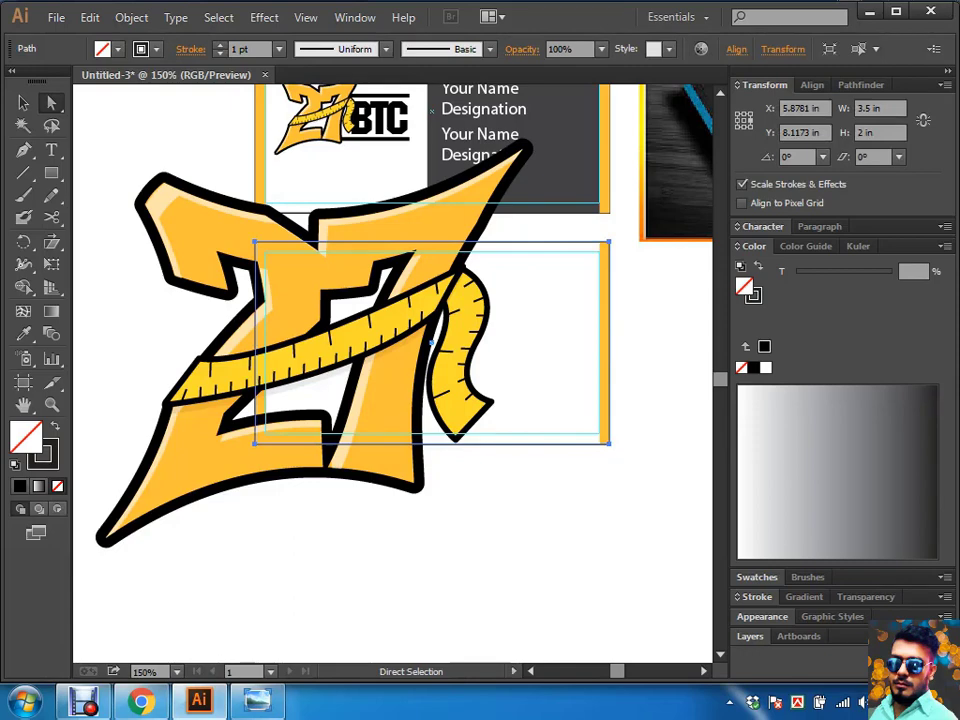
{"action": "left_click", "coordinate": [44, 462]}
{"action": "left_click", "coordinate": [57, 486]}
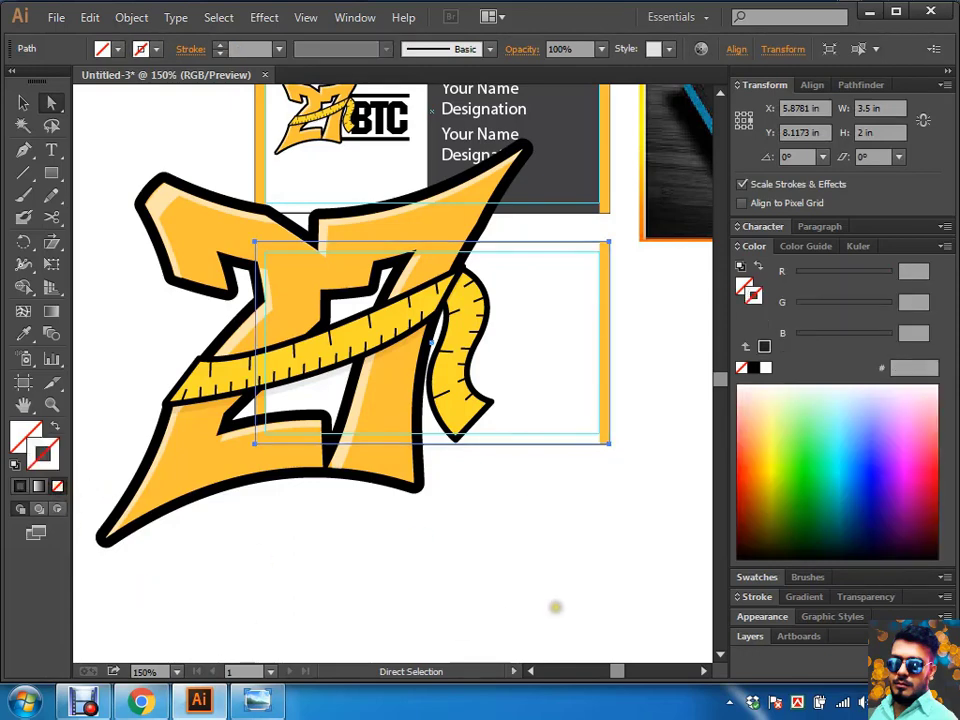
Step: Clip the enlarged 27 emblem to the 3.5 × 2 in card rectangle with Ctrl+7
{"action": "key", "text": "v"}
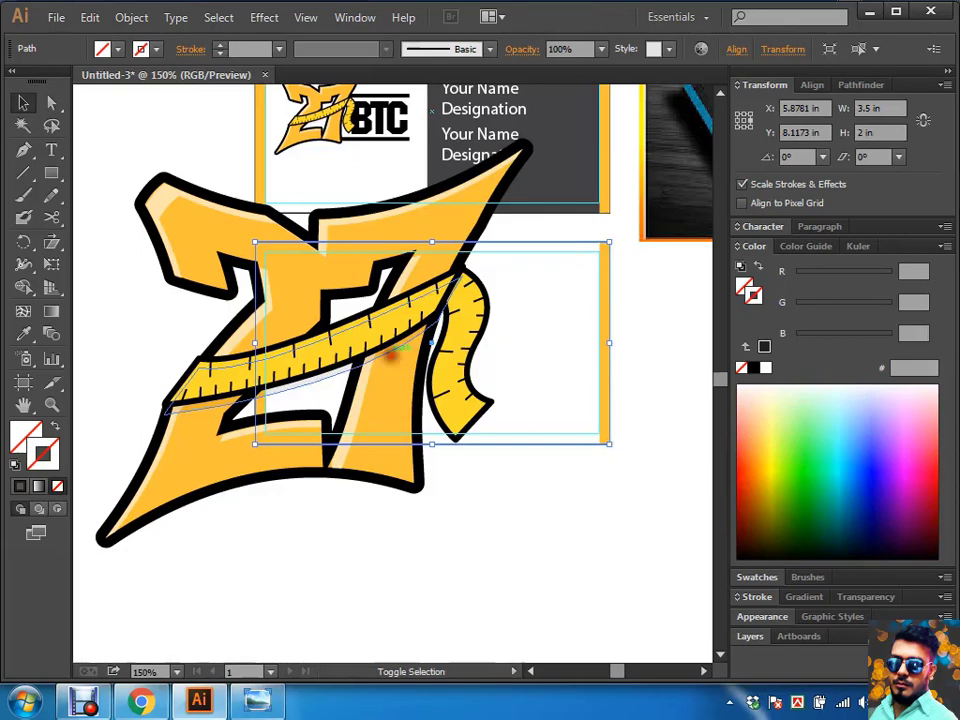
{"action": "left_click", "coordinate": [293, 266], "text": "shift"}
{"action": "key", "text": "a"}
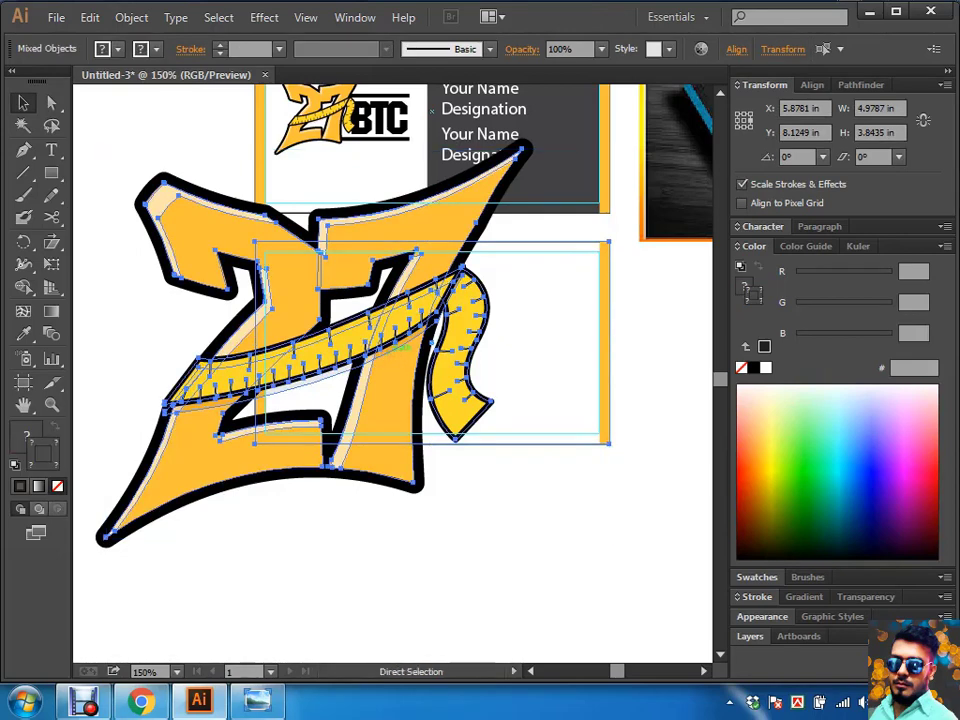
{"action": "key", "text": "ctrl+7"}
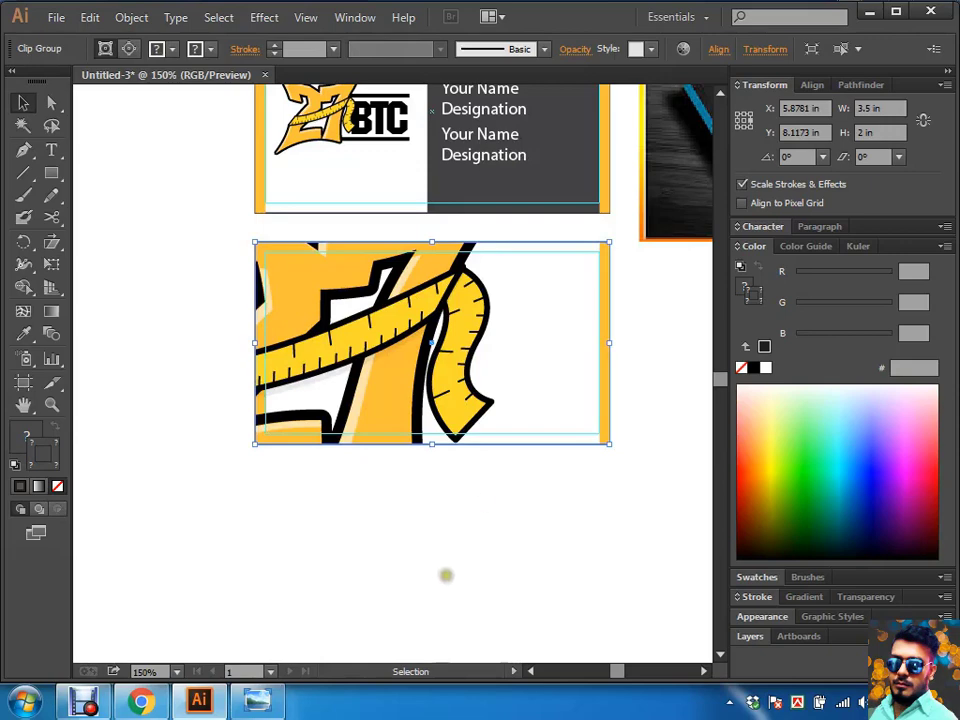
Step: Clear the selection and bring back the hidden 27 BTC logo
{"action": "left_click", "coordinate": [476, 520]}
{"action": "key", "text": "ctrl+z"}
{"action": "left_click", "coordinate": [484, 555]}
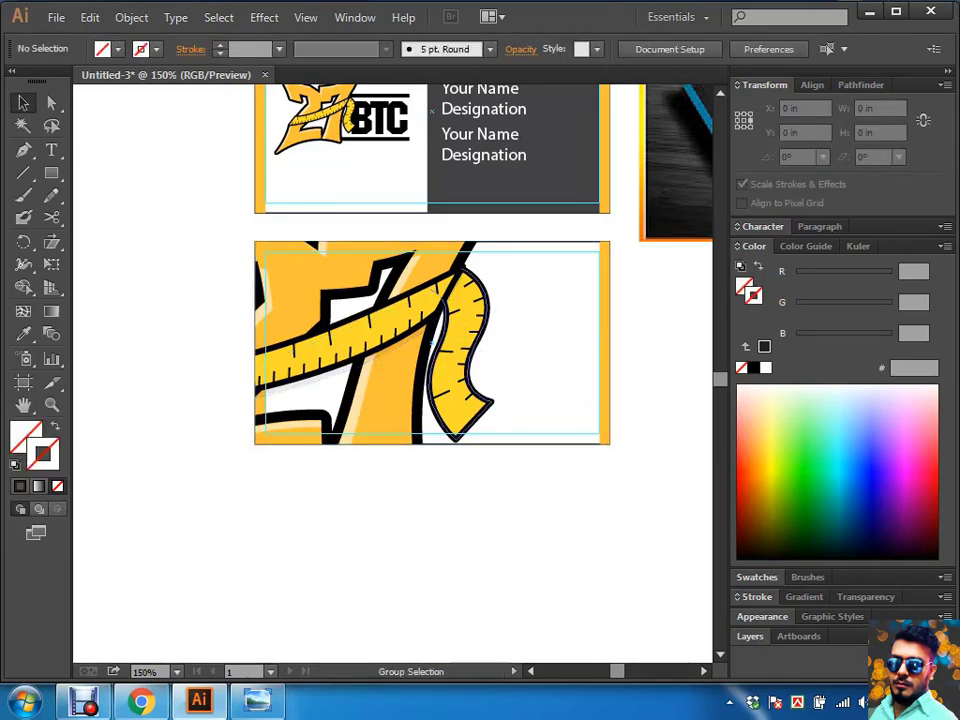
{"action": "key", "text": "ctrl+v"}
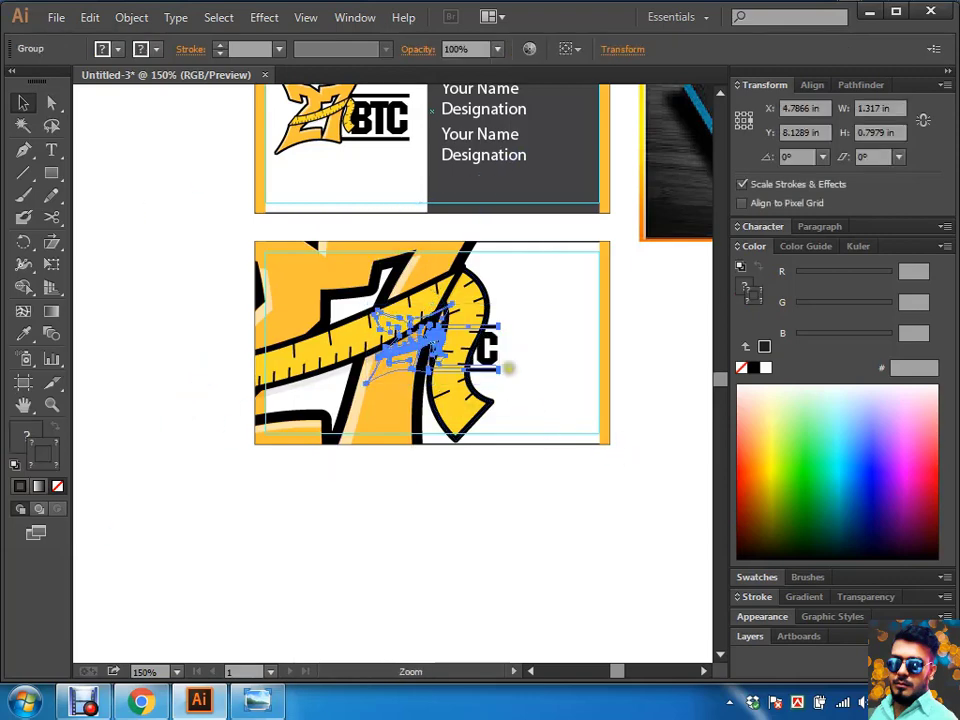
Step: Move the 27 BTC logo to the back card's right side and shrink it to 0.82 × 0.5 in
{"action": "key", "text": "ctrl+plus"}
{"action": "right_click", "coordinate": [443, 340]}
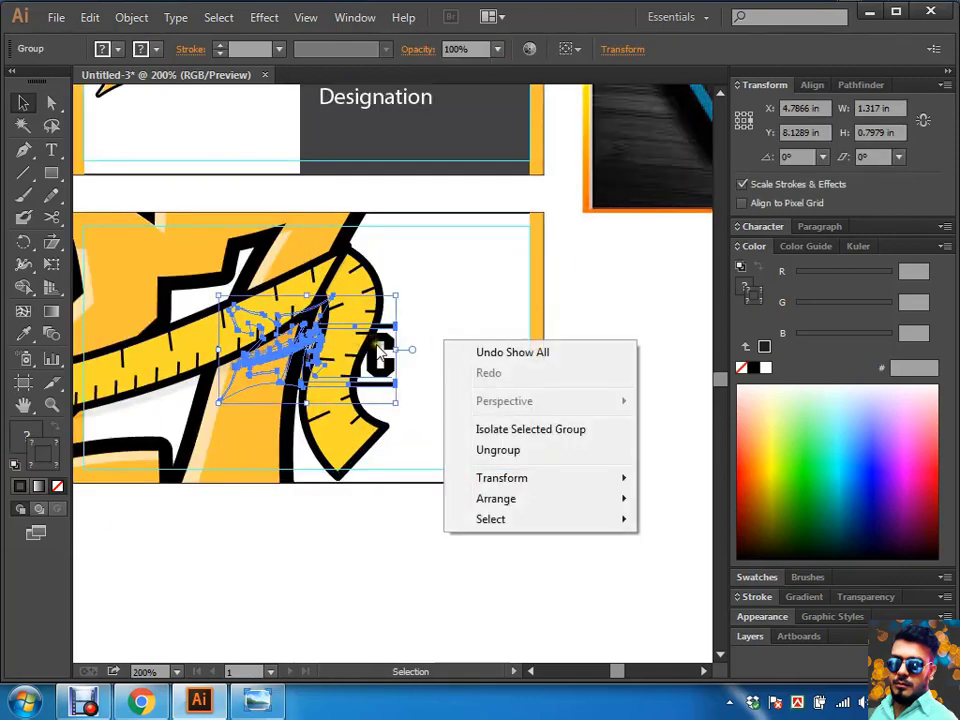
{"action": "key", "text": "Escape"}
{"action": "key", "text": "ctrl+plus"}
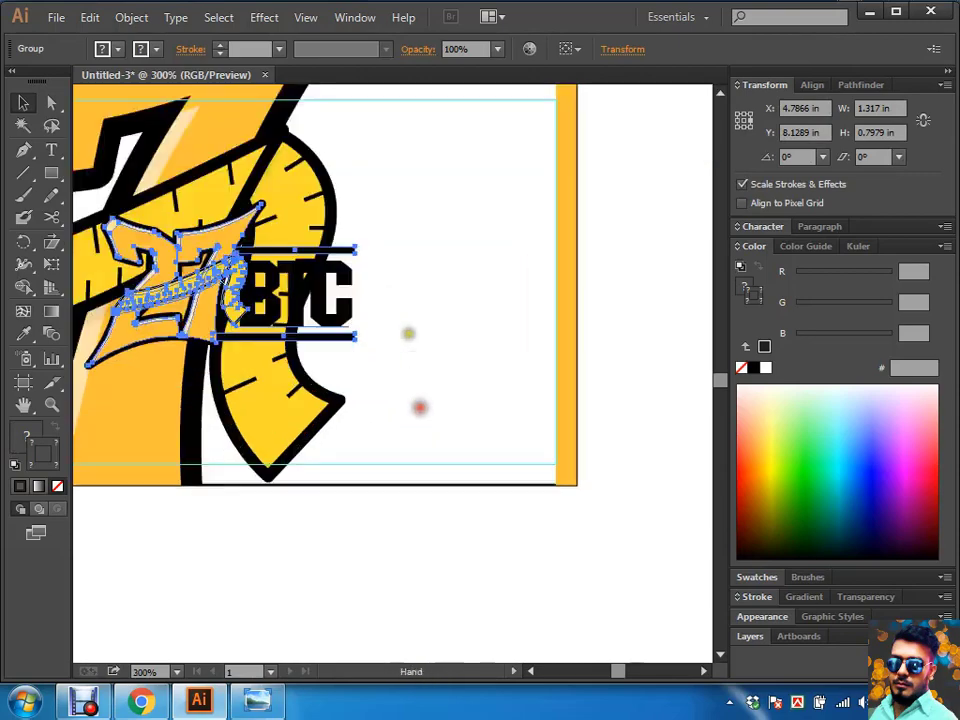
{"action": "left_click_drag", "start_coordinate": [419, 407], "coordinate": [406, 525]}
{"action": "left_click_drag", "start_coordinate": [195, 415], "coordinate": [388, 413]}
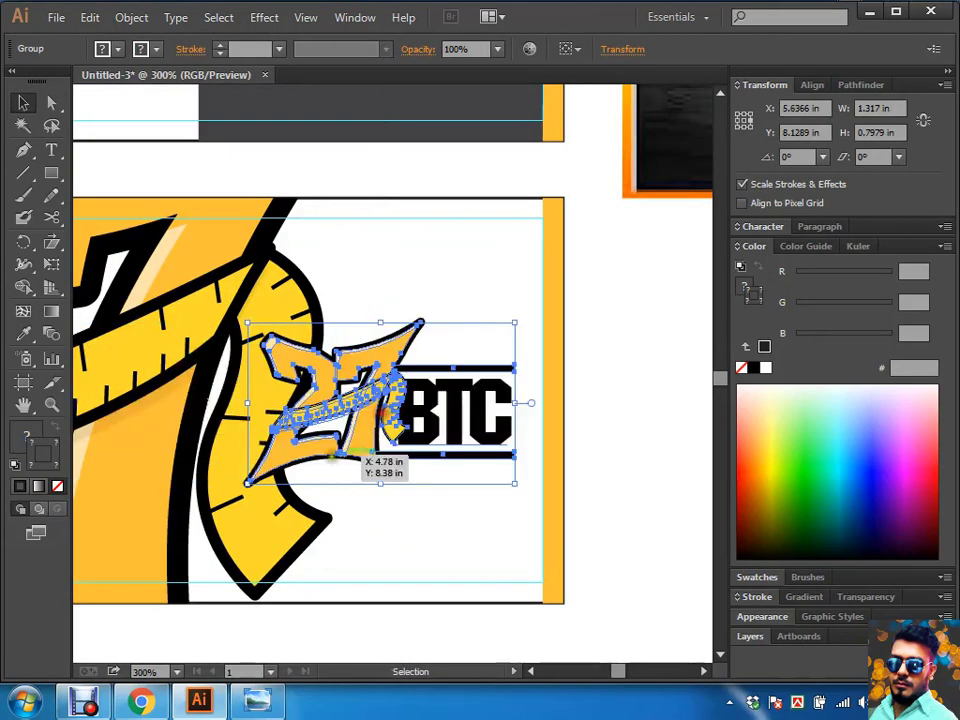
{"action": "left_click_drag", "start_coordinate": [247, 404], "coordinate": [345, 404]}
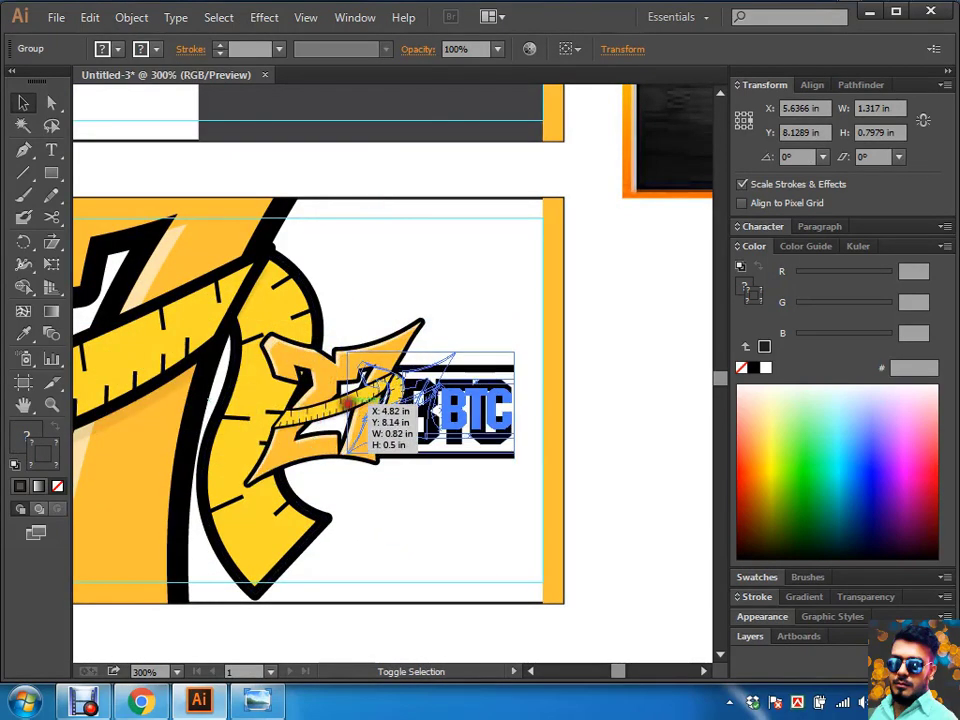
{"action": "left_click", "coordinate": [637, 377]}
{"action": "key", "text": "ctrl+0"}
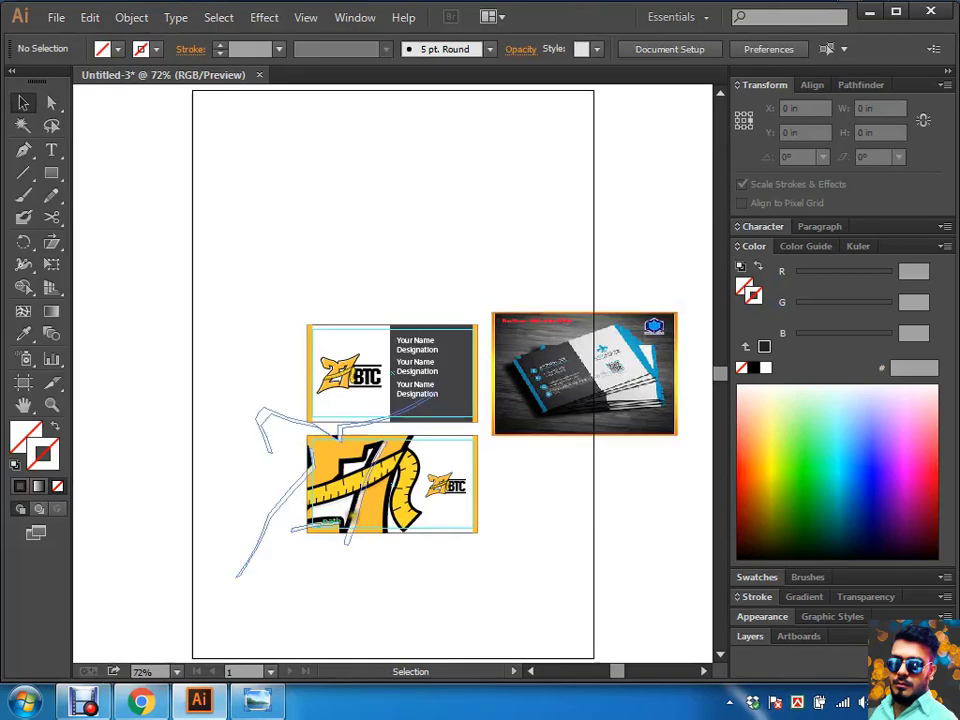
Step: Recolour the back card's orange background with the front panel's dark grey using the Eyedropper
{"action": "left_click", "coordinate": [476, 461]}
{"action": "left_click", "coordinate": [343, 429]}
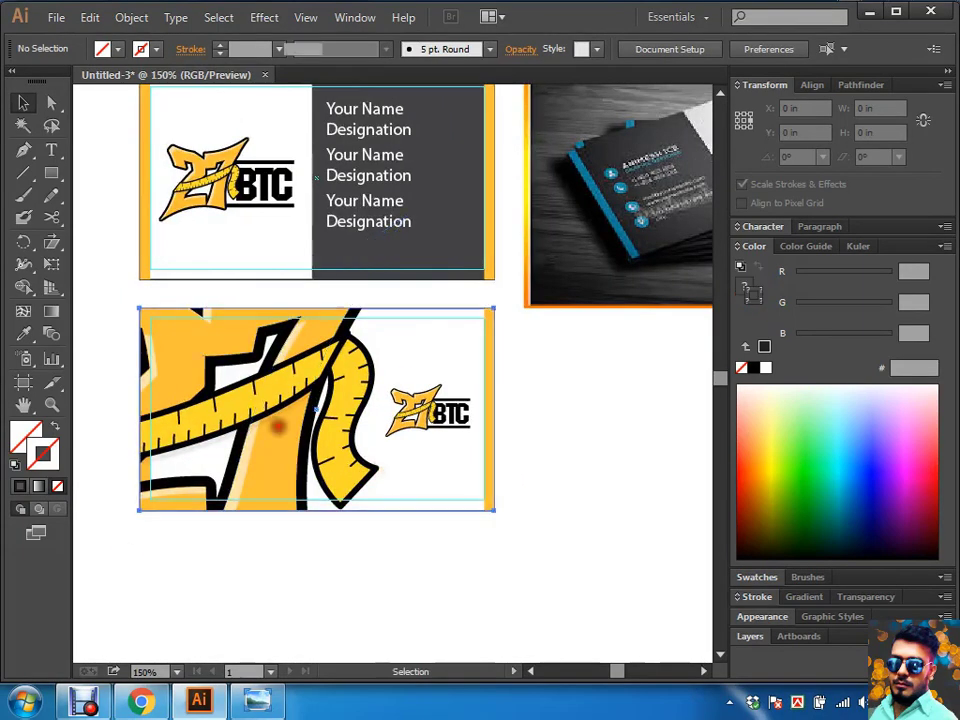
{"action": "left_click", "coordinate": [272, 429]}
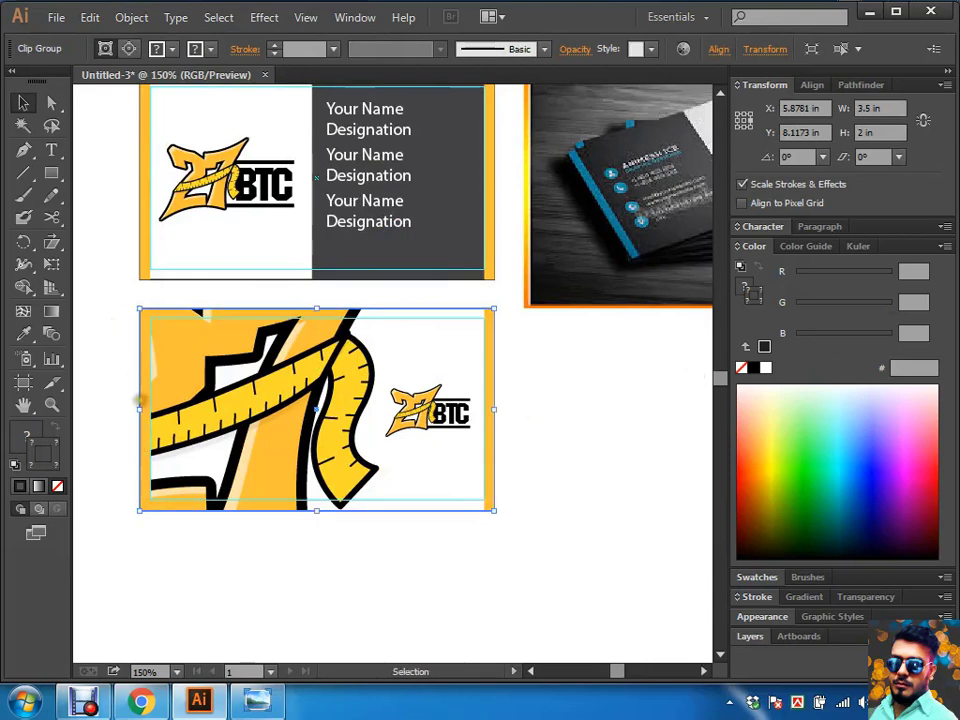
{"action": "left_click", "coordinate": [489, 550]}
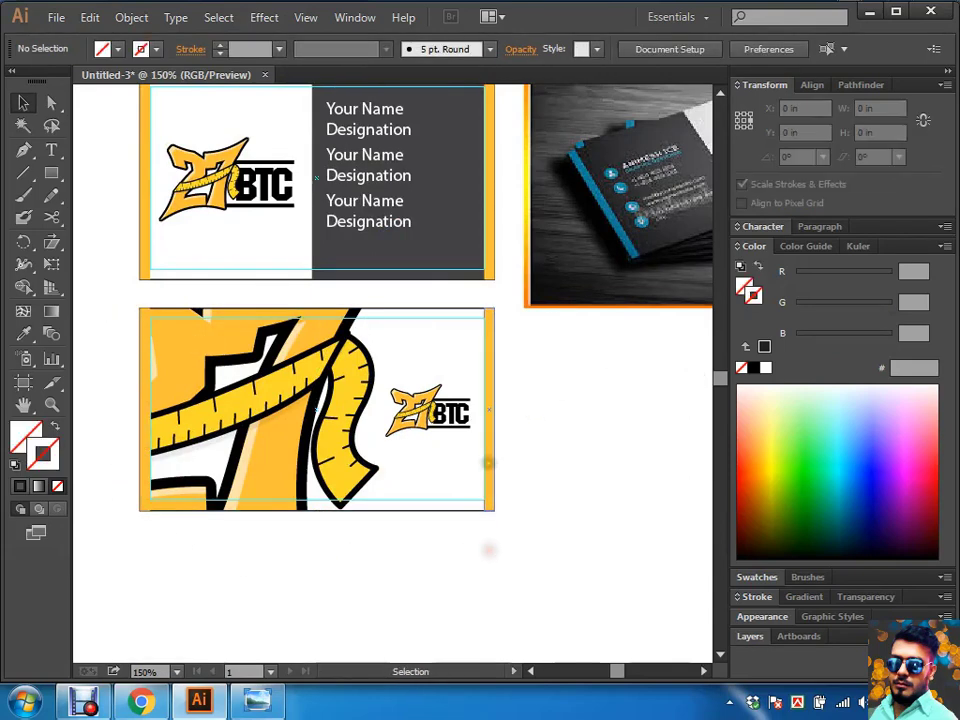
{"action": "left_click", "coordinate": [145, 400]}
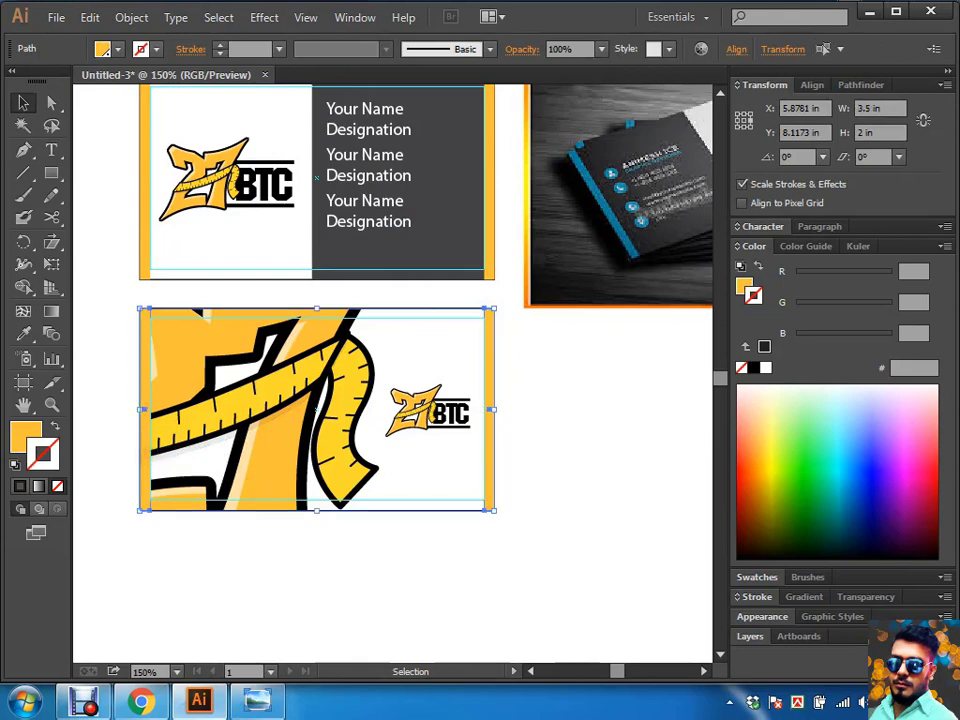
{"action": "key", "text": "i"}
{"action": "left_click", "coordinate": [459, 219]}
Step: Reselect the back card's clipped 27 emblem group
{"action": "key", "text": "v"}
{"action": "left_click", "coordinate": [561, 406]}
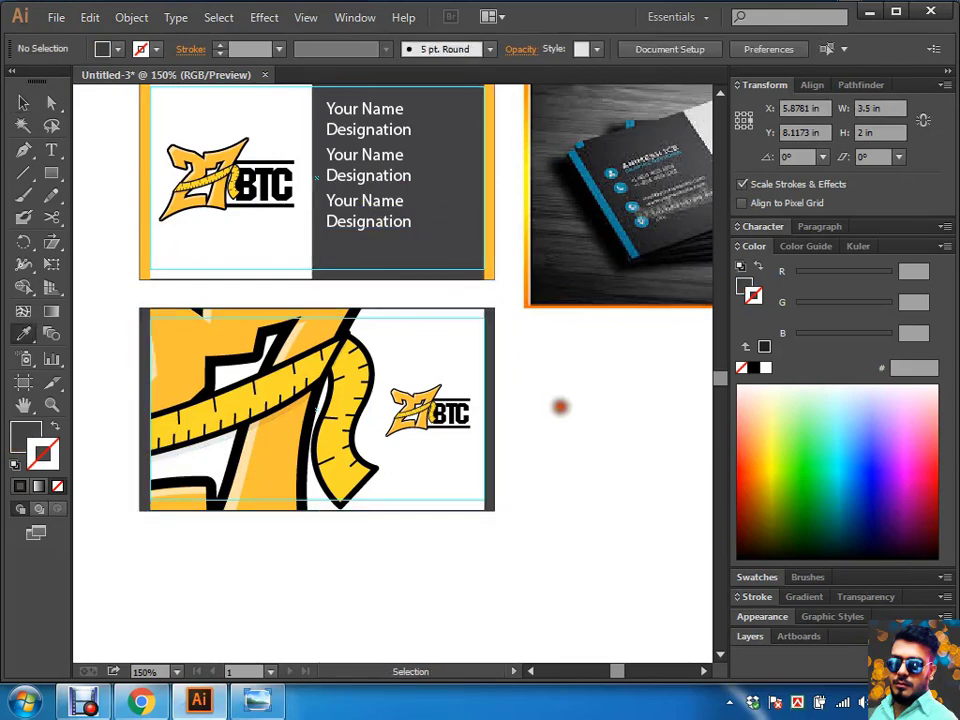
{"action": "key", "text": "a"}
{"action": "key", "text": "v"}
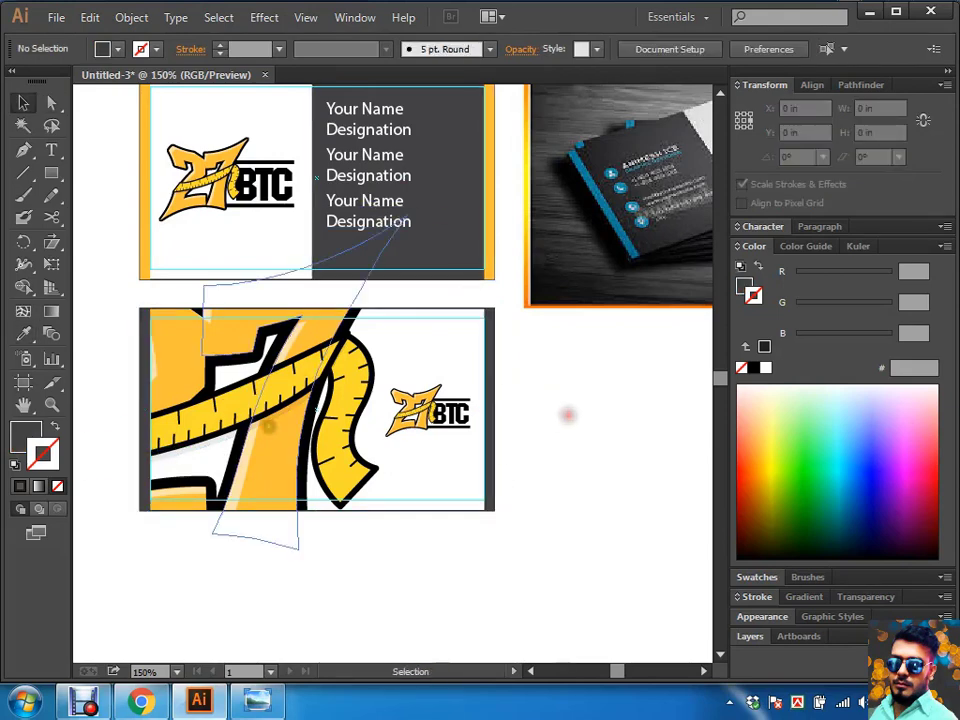
{"action": "left_click", "coordinate": [275, 390]}
{"action": "left_click", "coordinate": [275, 390]}
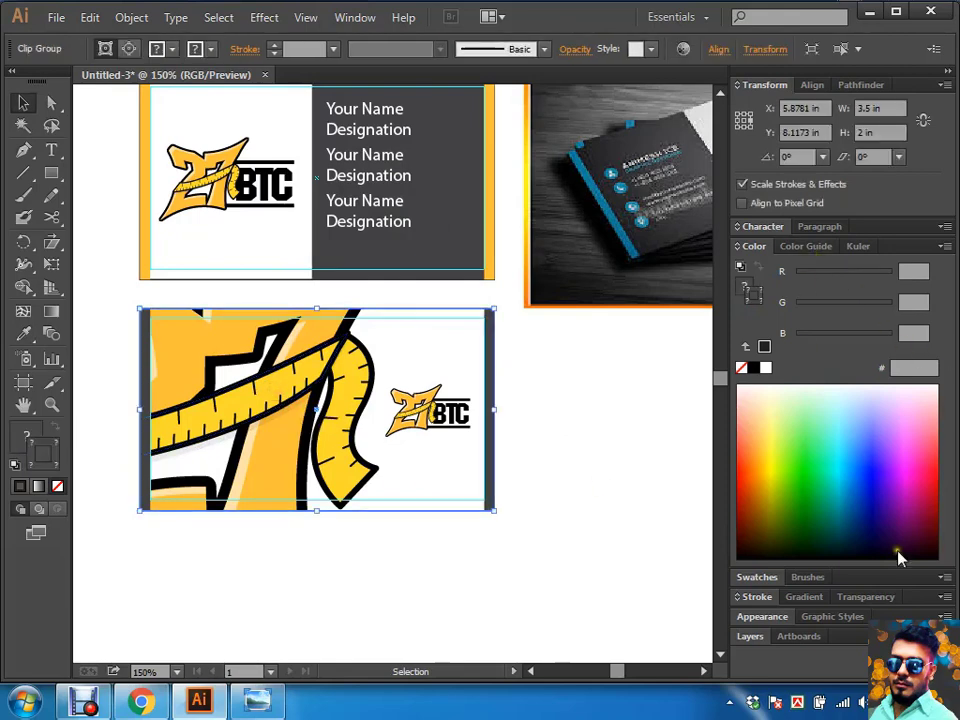
{"action": "left_click", "coordinate": [866, 596]}
Step: Lower the clipped 27 emblem's opacity to 30%, then further to 10%
{"action": "left_click", "coordinate": [932, 555]}
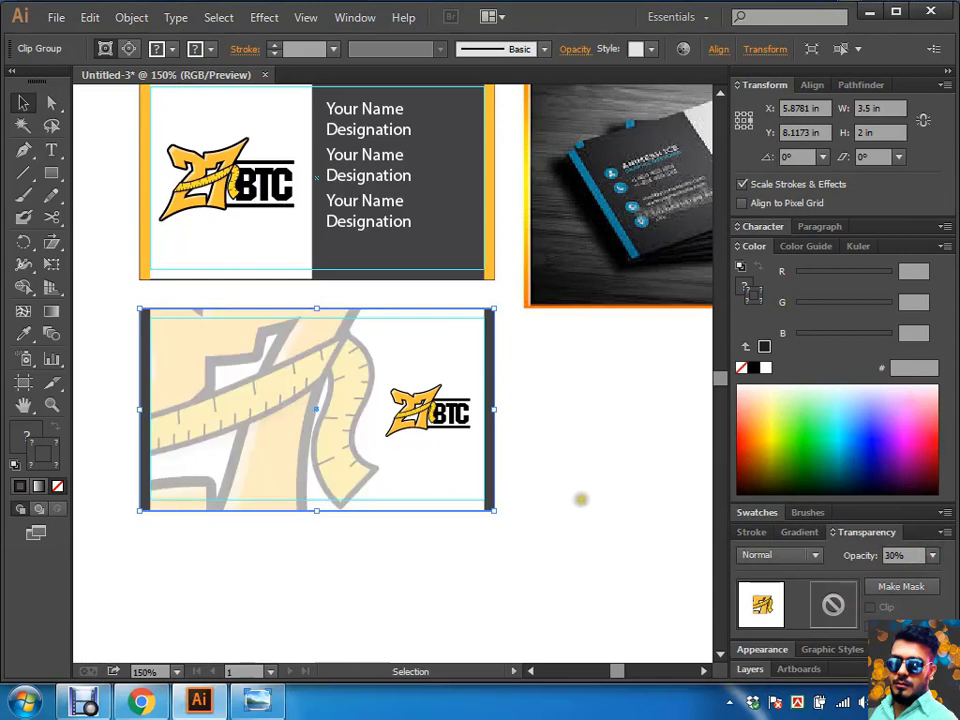
{"action": "left_click", "coordinate": [575, 455]}
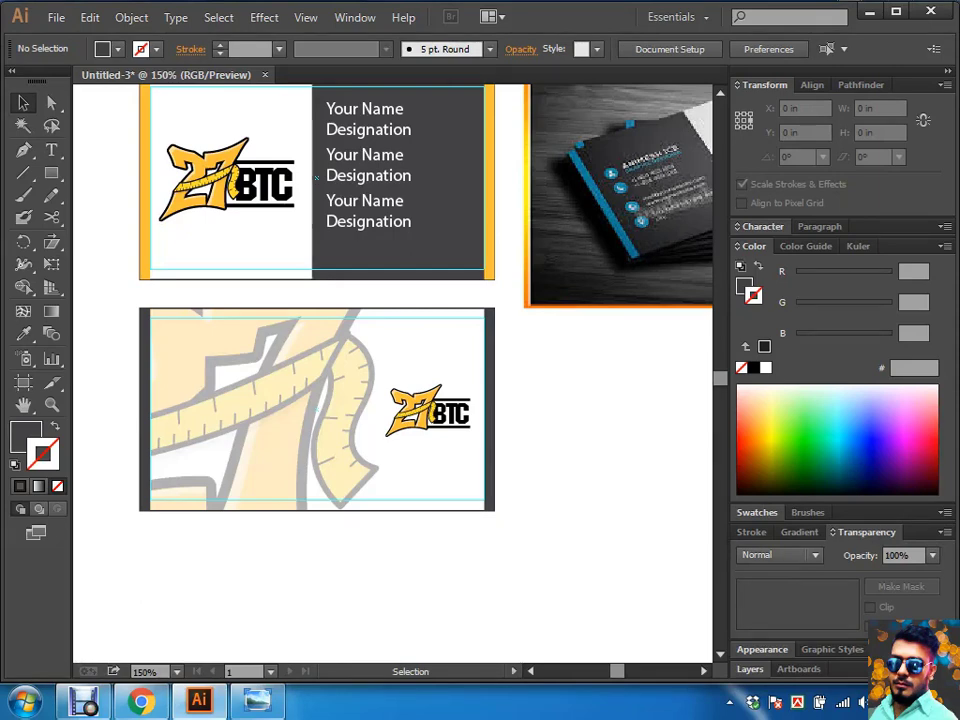
{"action": "left_click", "coordinate": [220, 397]}
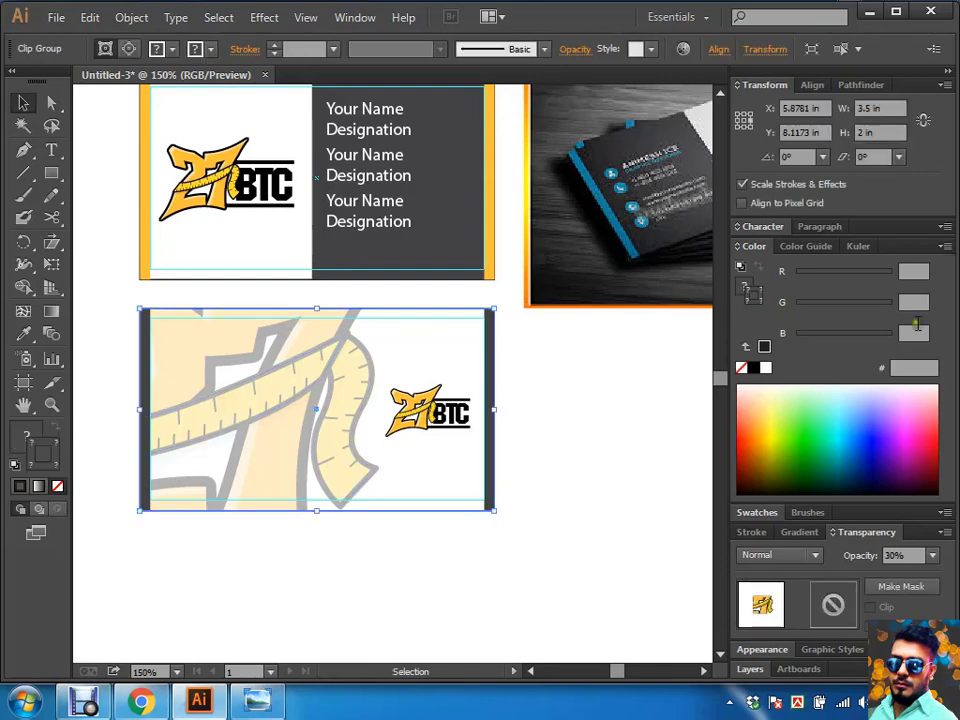
{"action": "left_click", "coordinate": [932, 555]}
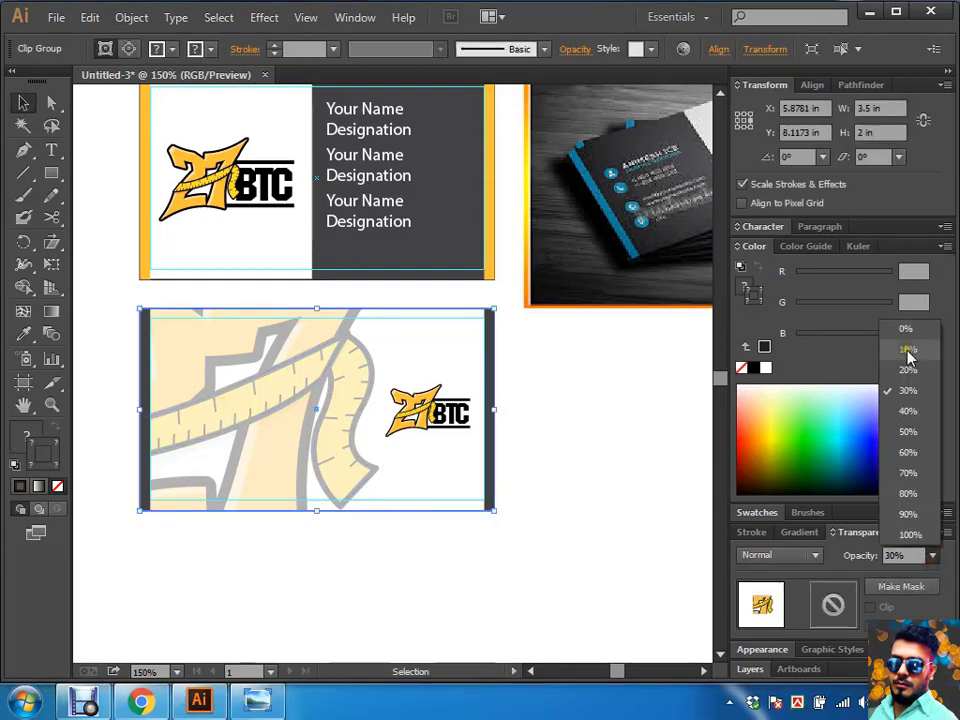
{"action": "left_click", "coordinate": [905, 350]}
{"action": "left_click", "coordinate": [647, 452]}
Step: Centre the 27 BTC logo on the back card, enlarged to about 1.95 × 1.18 in
{"action": "left_click", "coordinate": [460, 422]}
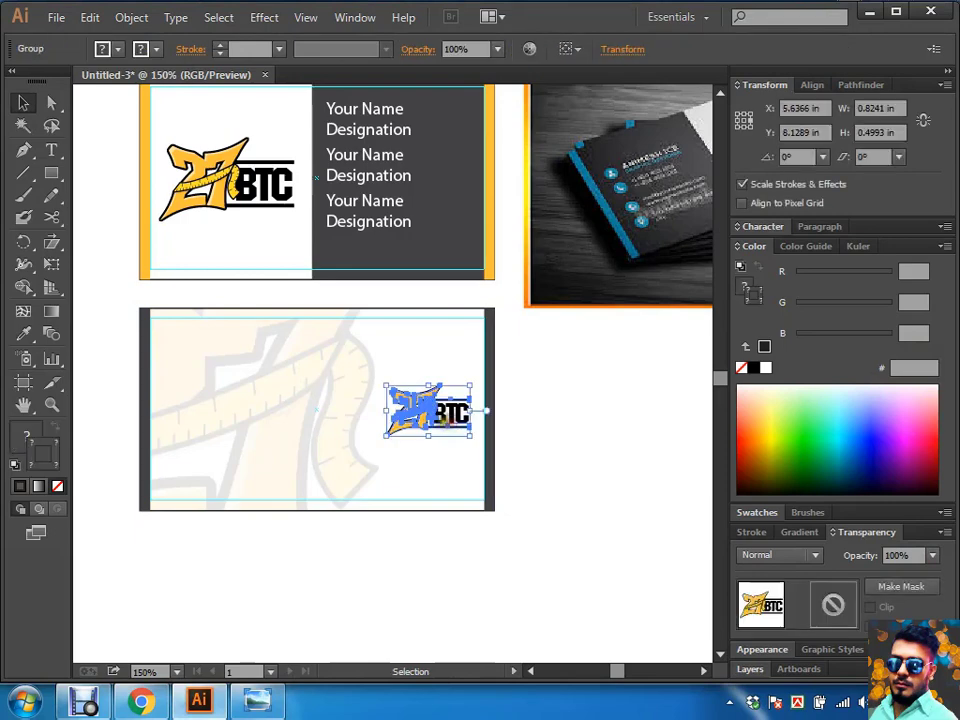
{"action": "mouse_move", "coordinate": [428, 410]}
{"action": "left_mouse_down"}
{"action": "mouse_move", "coordinate": [385, 372]}
{"action": "mouse_move", "coordinate": [337, 420]}
{"action": "mouse_move", "coordinate": [430, 410]}
{"action": "left_mouse_up"}
{"action": "left_click", "coordinate": [638, 392]}
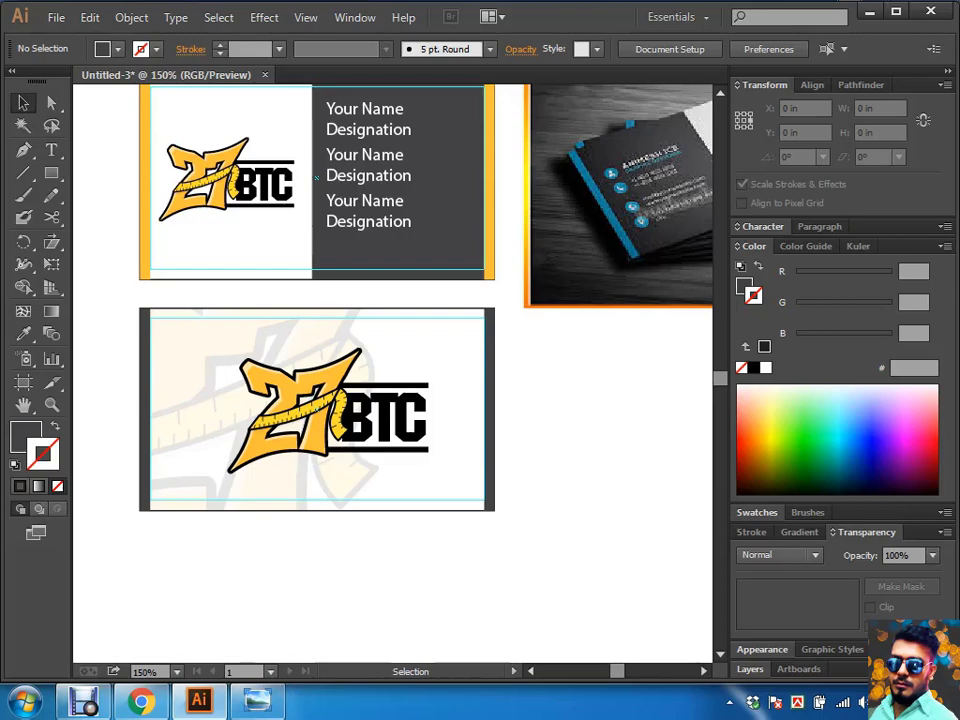
{"action": "mouse_move", "coordinate": [191, 391]}
{"action": "left_mouse_down"}
{"action": "mouse_move", "coordinate": [185, 478]}
{"action": "mouse_move", "coordinate": [72, 619]}
{"action": "left_mouse_up"}
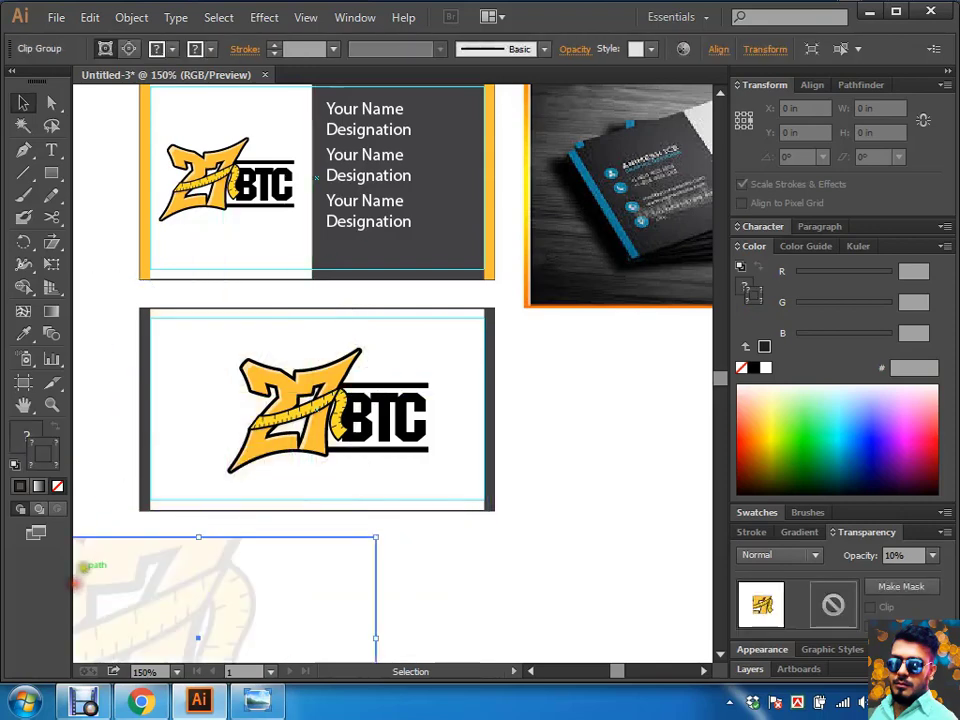
{"action": "left_click_drag", "start_coordinate": [456, 450], "coordinate": [628, 96]}
{"action": "left_click_drag", "start_coordinate": [345, 271], "coordinate": [319, 337]}
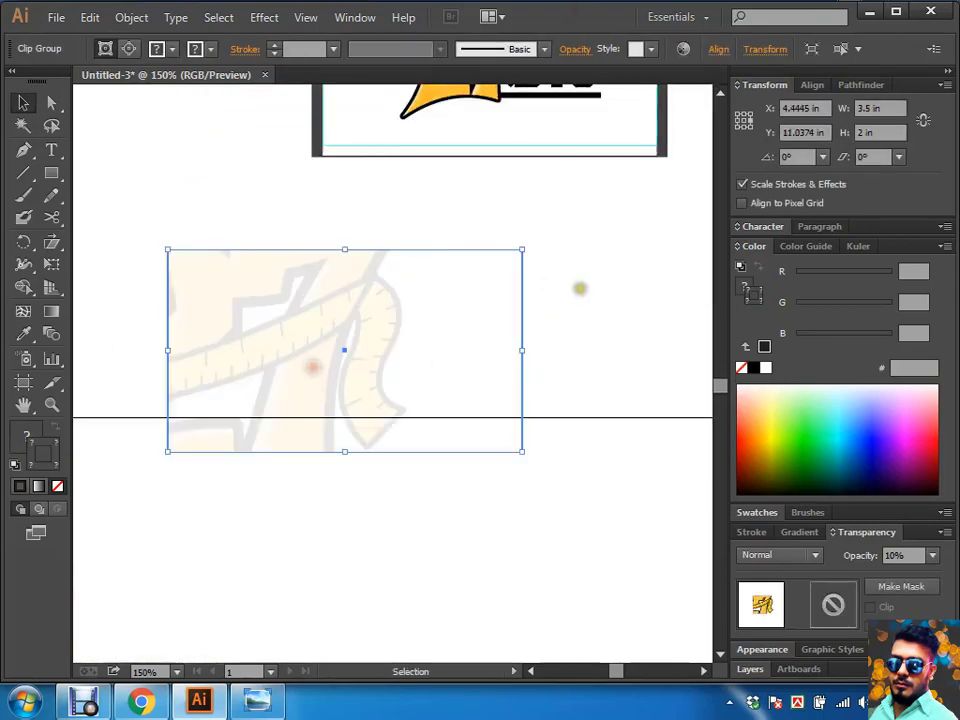
{"action": "left_click_drag", "start_coordinate": [531, 270], "coordinate": [544, 476]}
{"action": "left_click", "coordinate": [544, 476]}
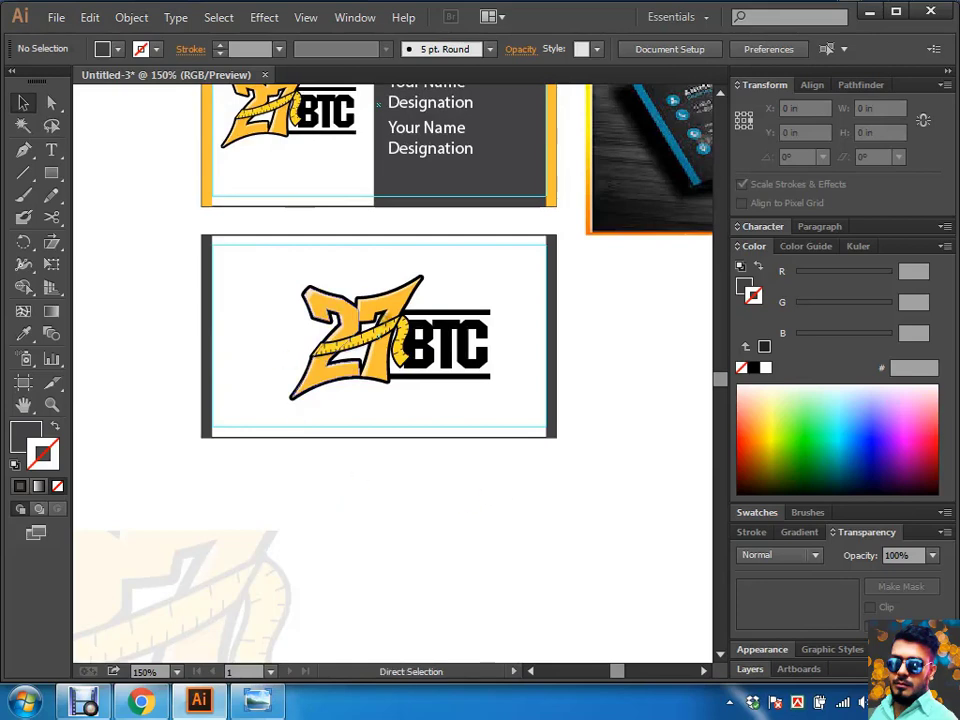
{"action": "key", "text": "ctrl+z"}
{"action": "key", "text": "ctrl+z"}
{"action": "left_click", "coordinate": [455, 478]}
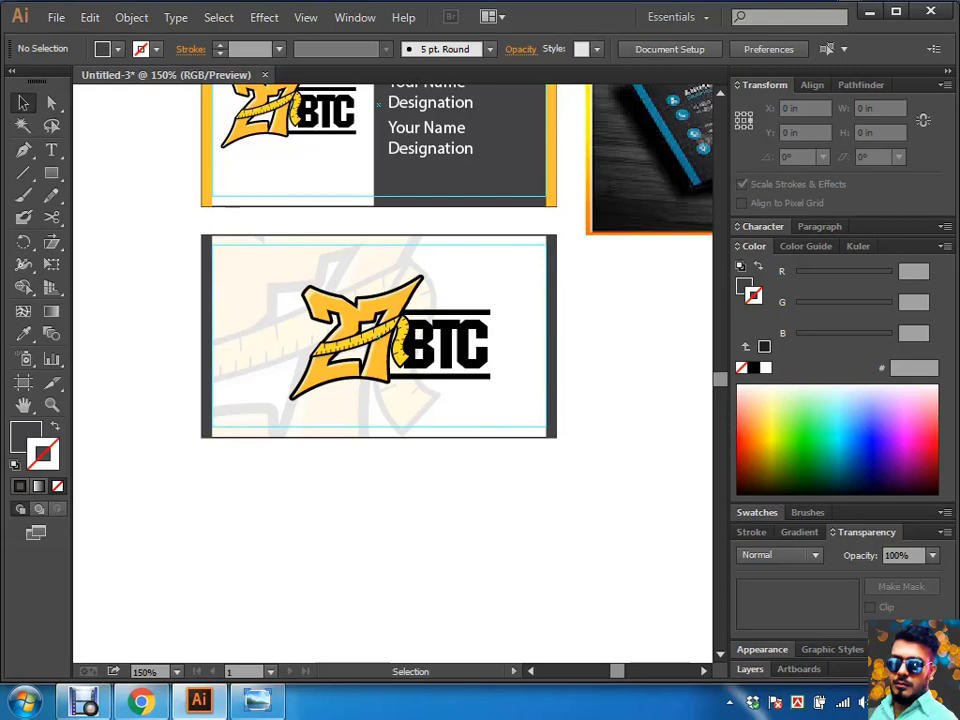
{"action": "key", "text": "ctrl+0"}
{"action": "key", "text": "ctrl+a"}
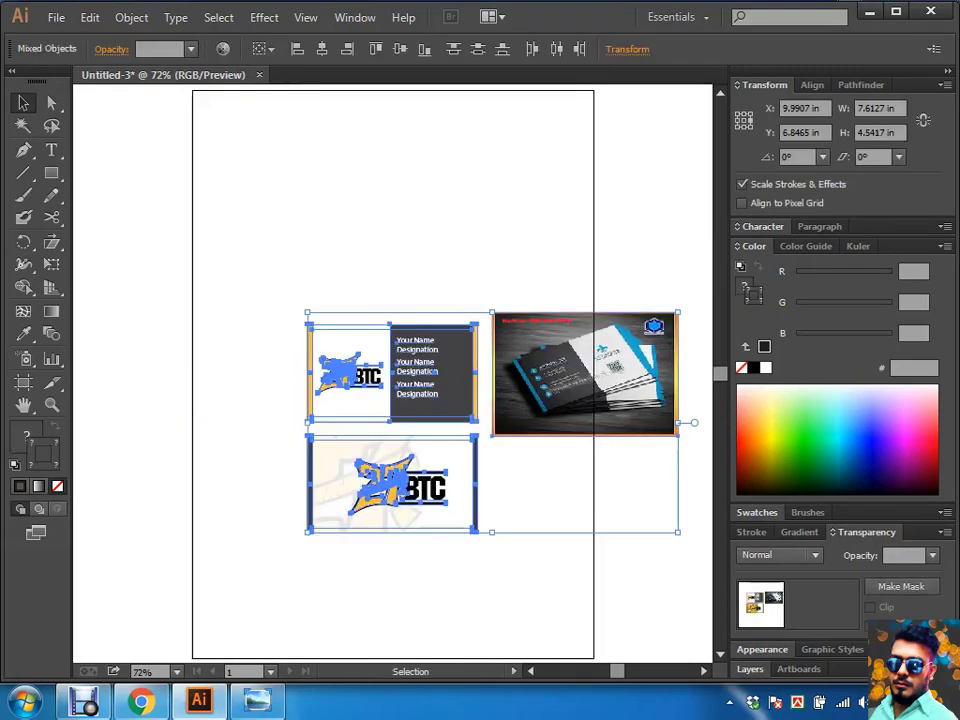
Step: Delete both business cards and tear off the graph tools into a floating panel at the top-left
{"action": "key", "text": "Delete"}
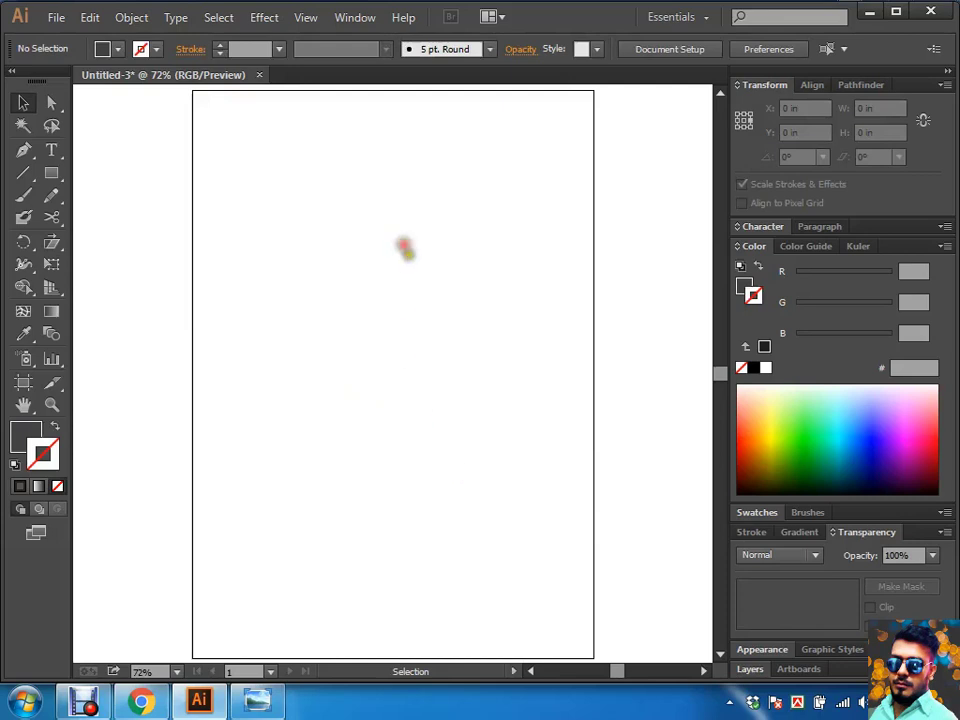
{"action": "key", "text": "a"}
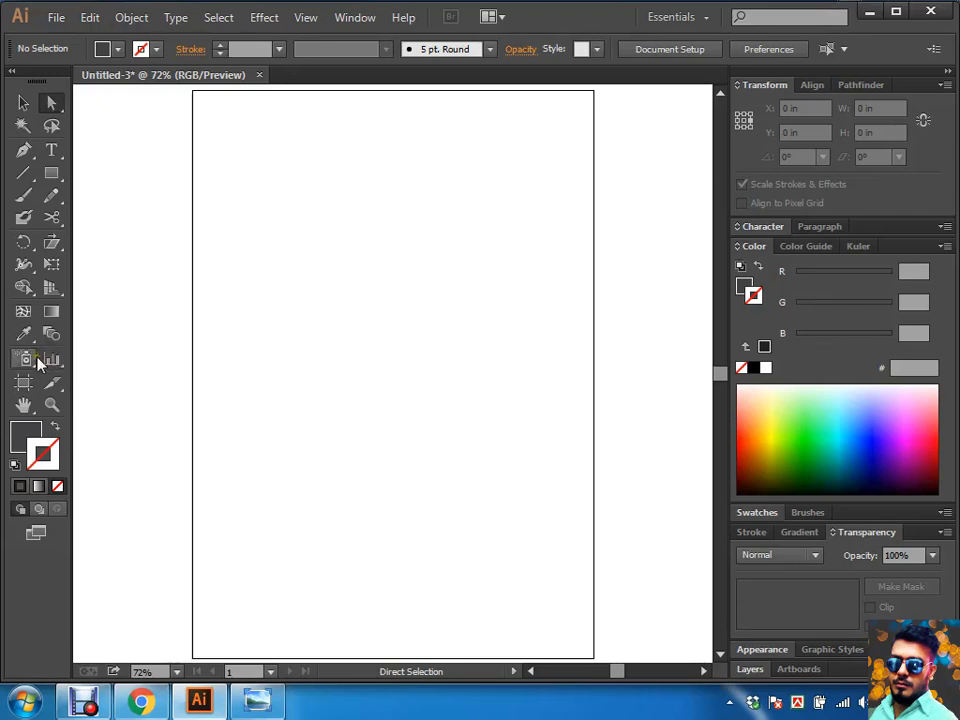
{"action": "left_click", "coordinate": [54, 362]}
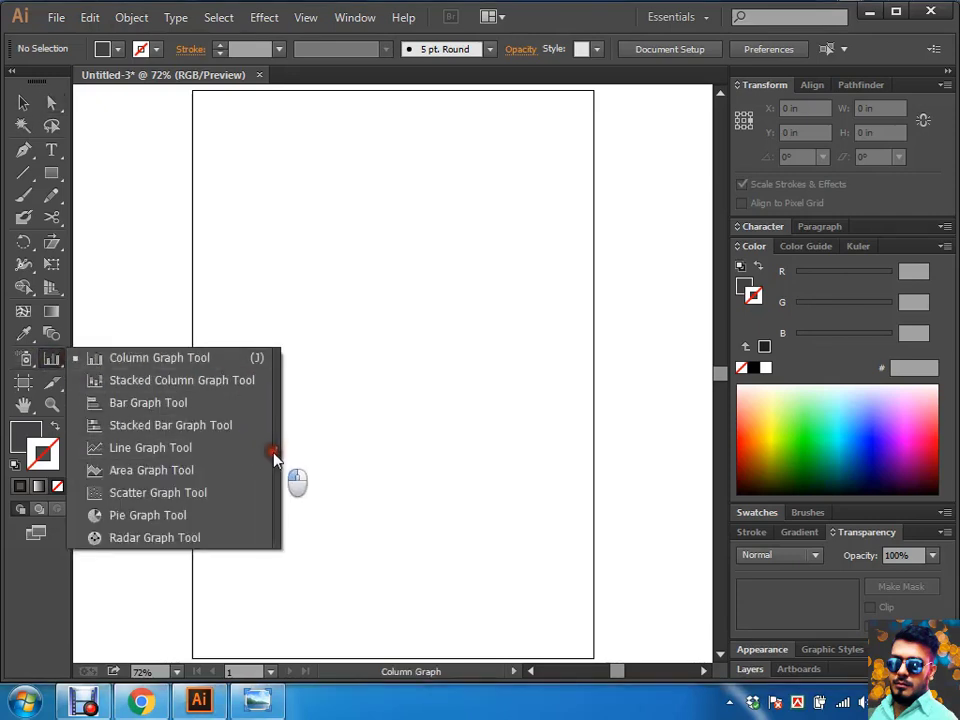
{"action": "left_click_drag", "start_coordinate": [54, 365], "coordinate": [277, 447]}
{"action": "mouse_move", "coordinate": [165, 378]}
{"action": "left_mouse_down"}
{"action": "mouse_move", "coordinate": [229, 180]}
{"action": "mouse_move", "coordinate": [166, 89]}
{"action": "left_mouse_up"}
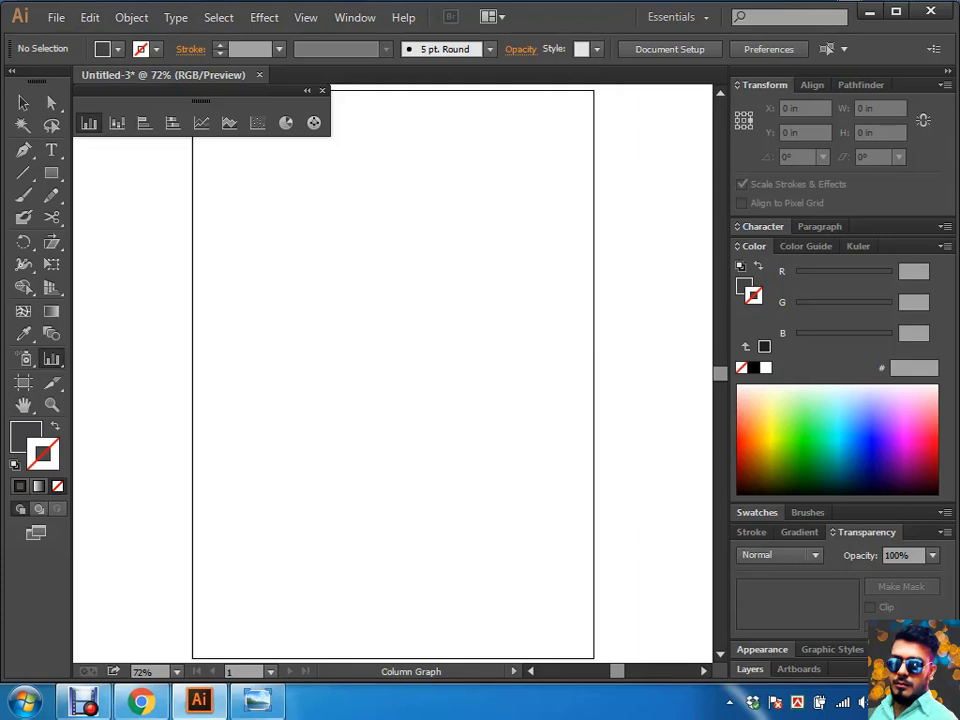
Step: Draw a trial column graph, delete it, and click the artboard for the Graph size dialog
{"action": "left_click", "coordinate": [91, 126]}
{"action": "mouse_move", "coordinate": [250, 222]}
{"action": "left_mouse_down"}
{"action": "mouse_move", "coordinate": [326, 315]}
{"action": "mouse_move", "coordinate": [491, 426]}
{"action": "mouse_move", "coordinate": [486, 442]}
{"action": "left_mouse_up"}
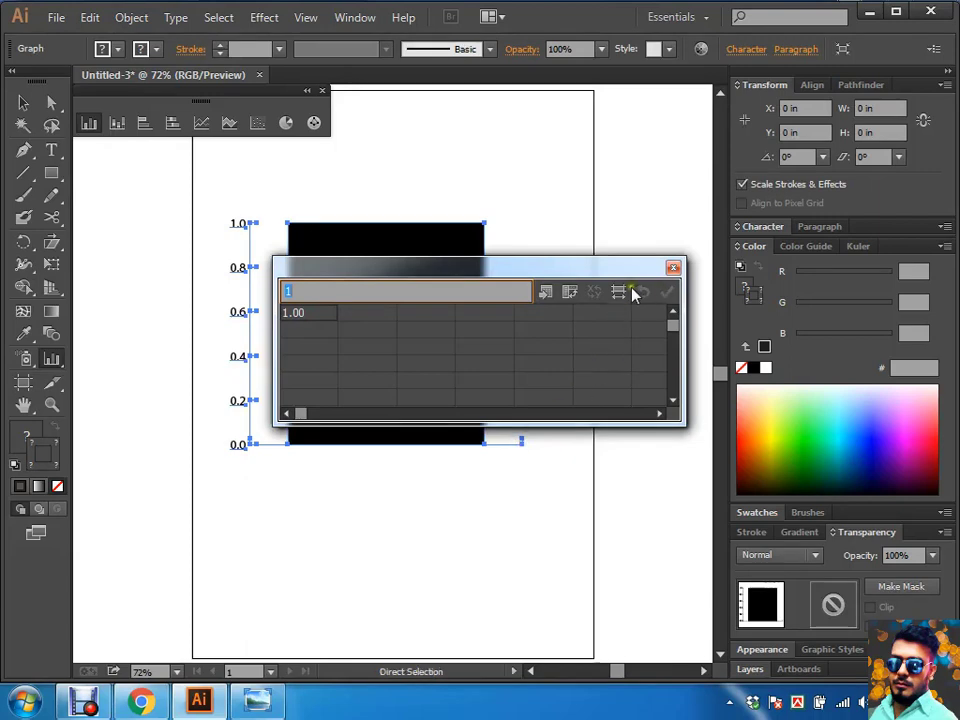
{"action": "left_click", "coordinate": [672, 269]}
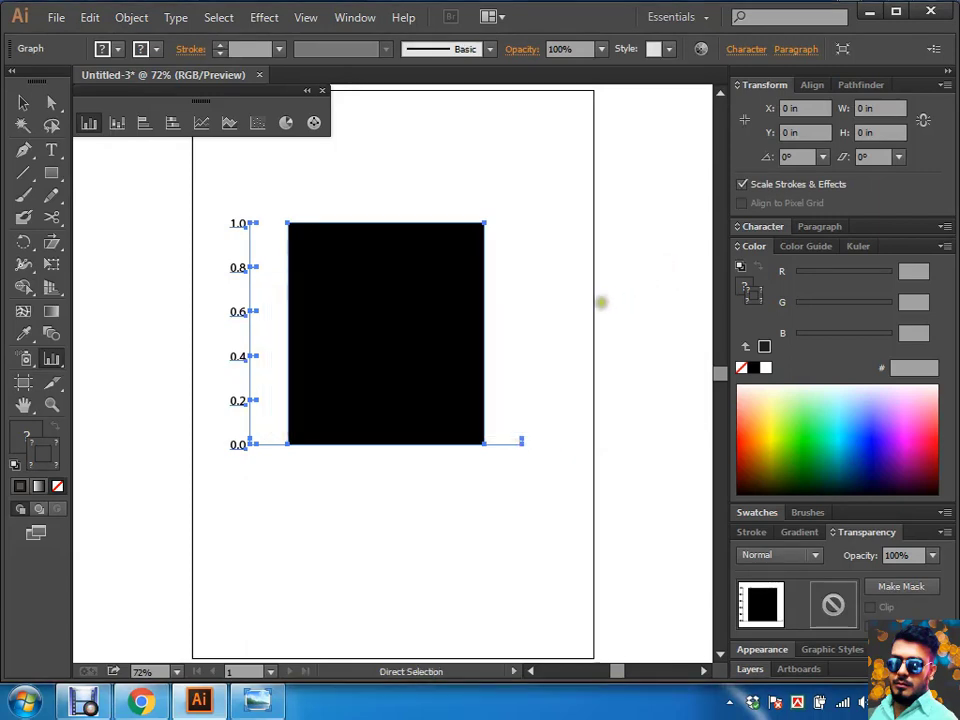
{"action": "key", "text": "Delete"}
{"action": "left_click", "coordinate": [417, 325]}
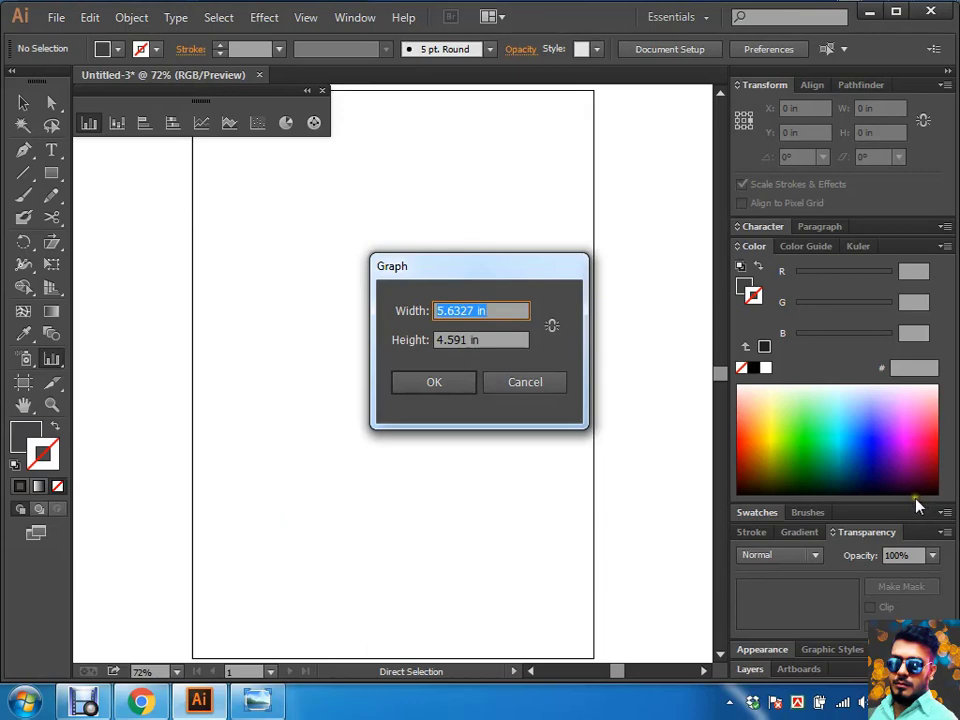
Step: Create a 5 in by 2 in column graph, move its data sheet aside, then delete it
{"action": "type", "text": "52"}
{"action": "key", "text": "BackSpace"}
{"action": "key", "text": "Tab"}
{"action": "type", "text": "2"}
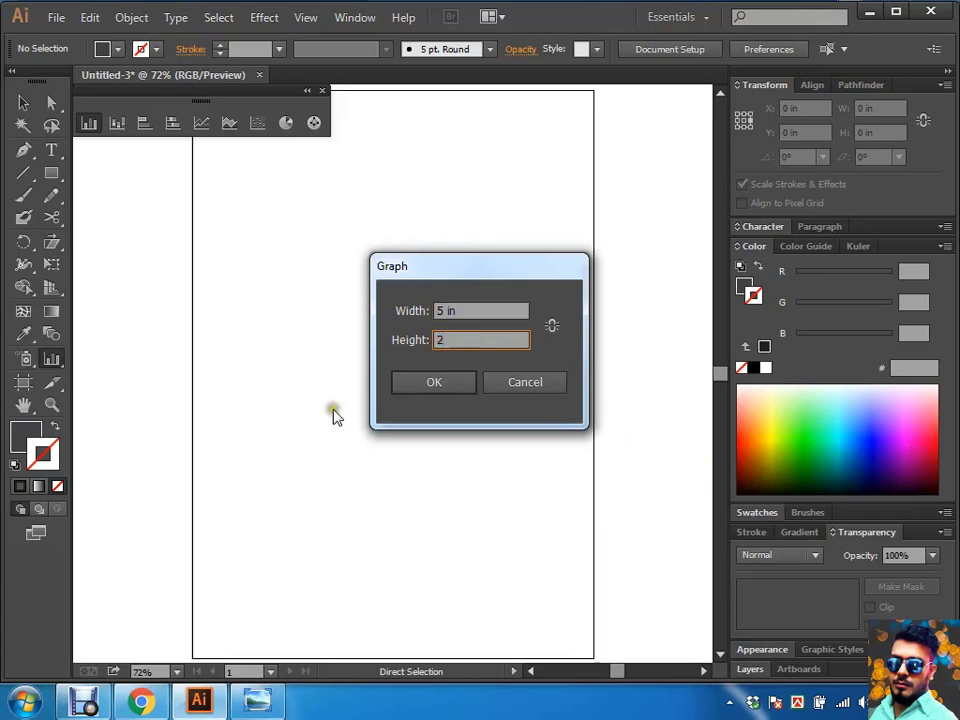
{"action": "left_click", "coordinate": [403, 381]}
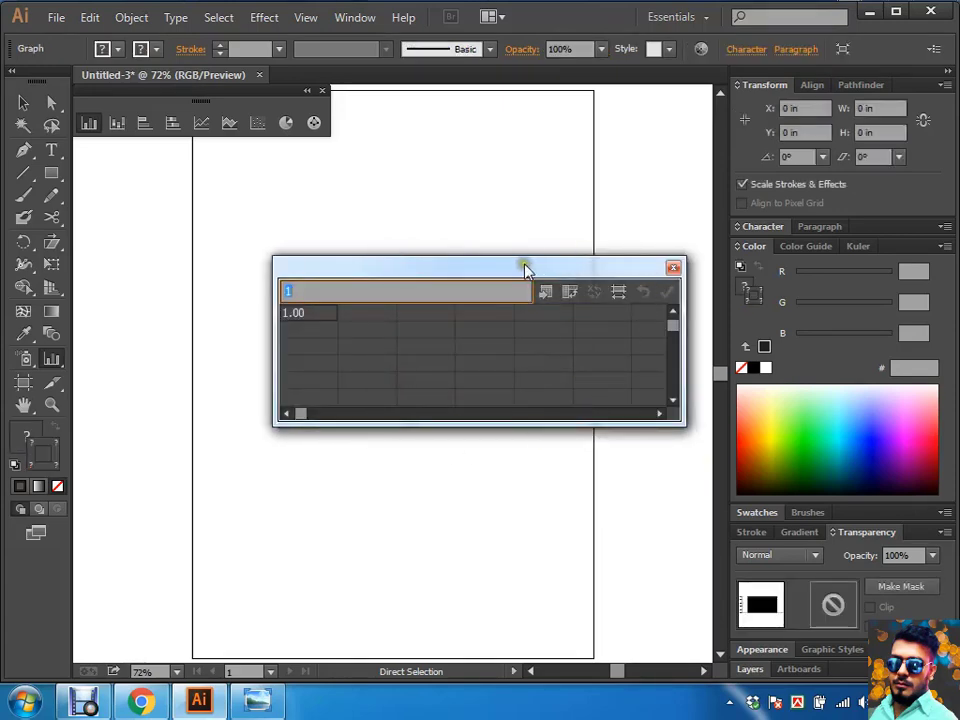
{"action": "left_click_drag", "start_coordinate": [525, 270], "coordinate": [146, 340]}
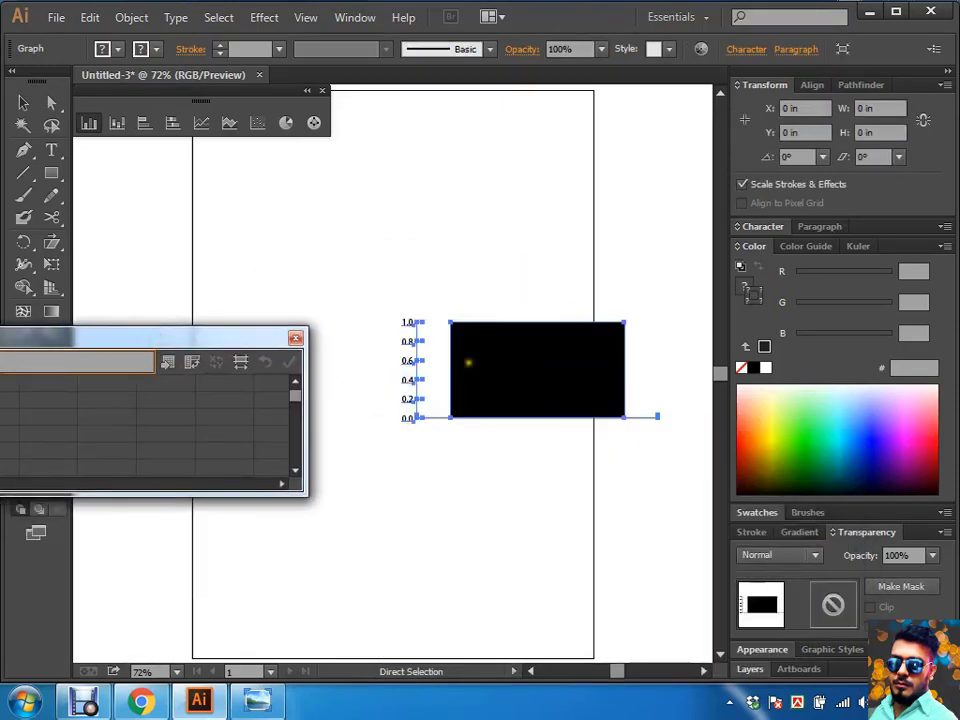
{"action": "key", "text": "Delete"}
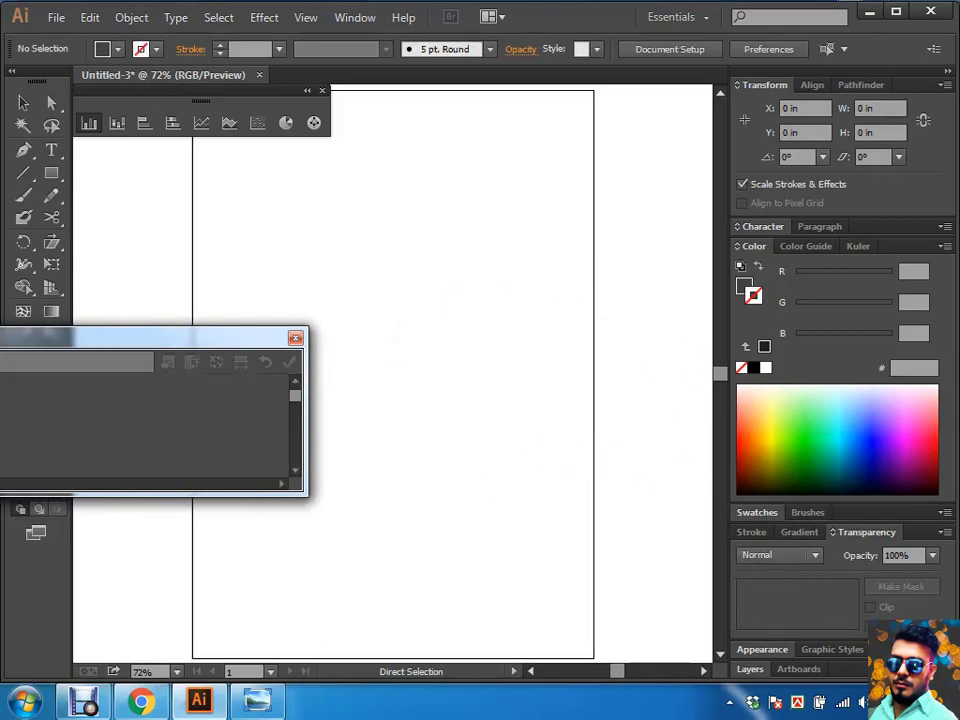
Step: Draw a new column graph and position its data sheet to the graph's right
{"action": "left_click", "coordinate": [296, 337]}
{"action": "mouse_move", "coordinate": [251, 233]}
{"action": "left_mouse_down"}
{"action": "mouse_move", "coordinate": [327, 361]}
{"action": "mouse_move", "coordinate": [571, 443]}
{"action": "left_mouse_up"}
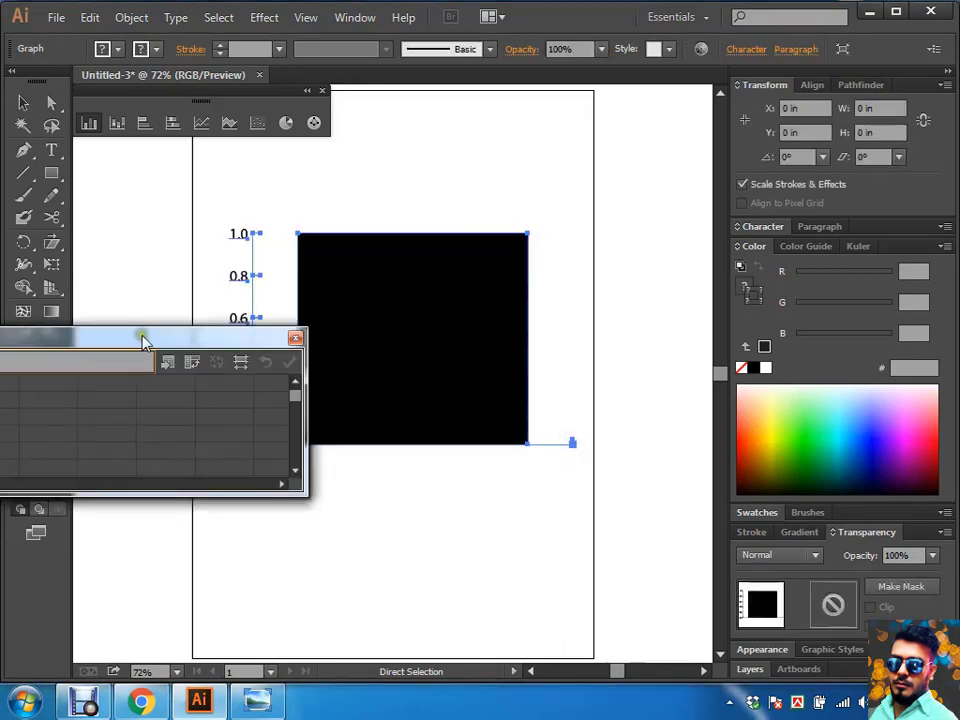
{"action": "mouse_move", "coordinate": [141, 336]}
{"action": "left_mouse_down"}
{"action": "mouse_move", "coordinate": [703, 325]}
{"action": "mouse_move", "coordinate": [813, 250]}
{"action": "mouse_move", "coordinate": [772, 276]}
{"action": "mouse_move", "coordinate": [647, 243]}
{"action": "mouse_move", "coordinate": [670, 222]}
{"action": "left_mouse_up"}
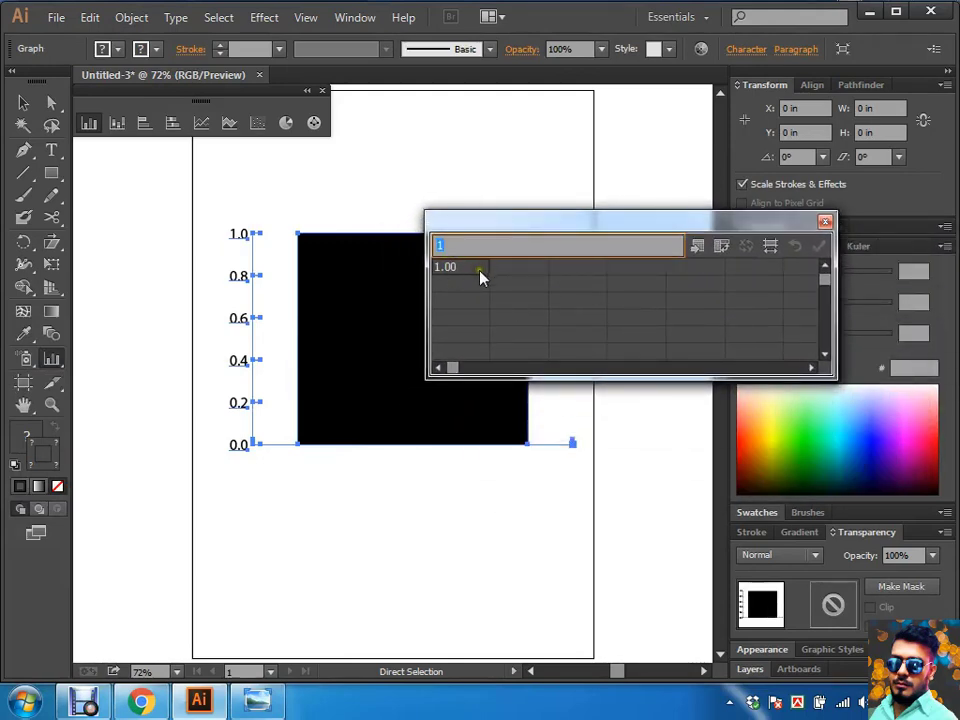
{"action": "left_click_drag", "start_coordinate": [552, 228], "coordinate": [553, 195]}
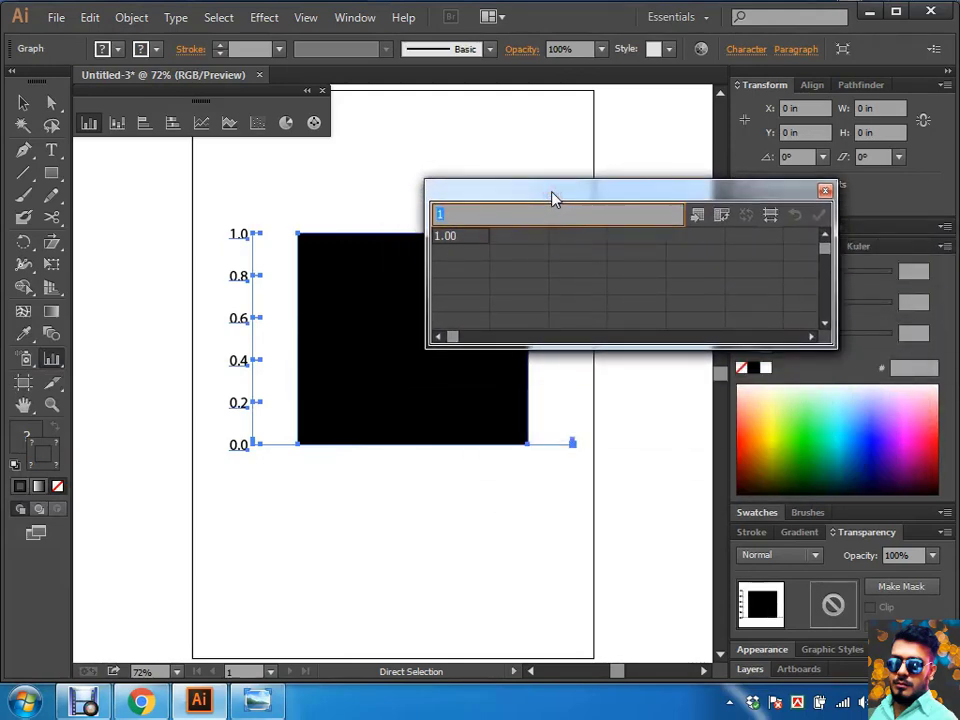
Step: Clear the default 1.00 value from the first data cell
{"action": "left_click", "coordinate": [447, 237]}
{"action": "left_click", "coordinate": [457, 253]}
{"action": "left_click", "coordinate": [465, 242]}
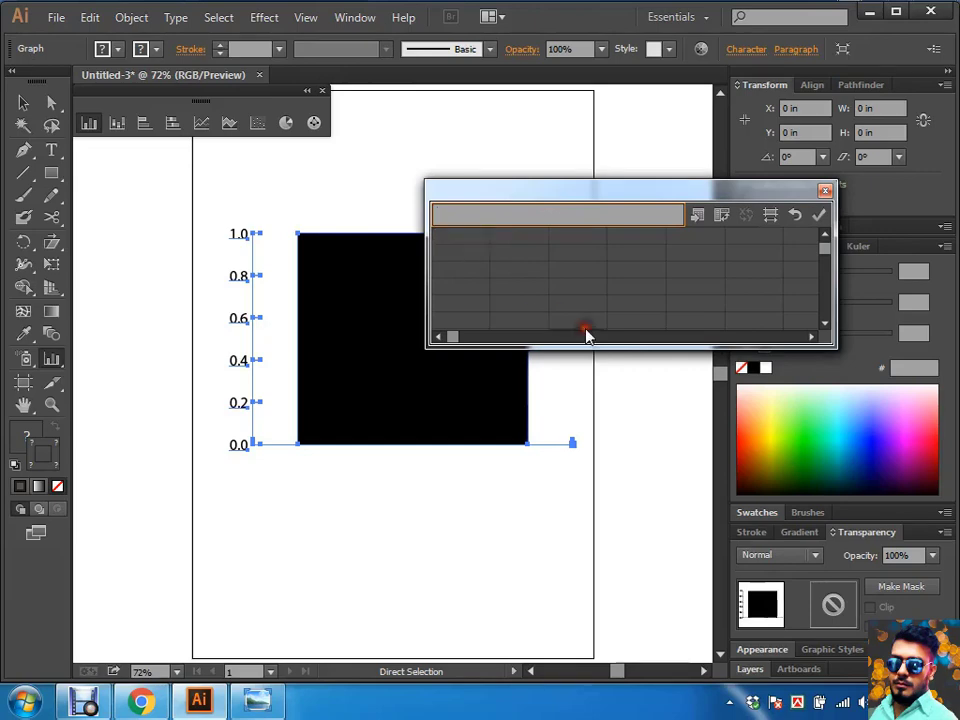
{"action": "left_click", "coordinate": [508, 216]}
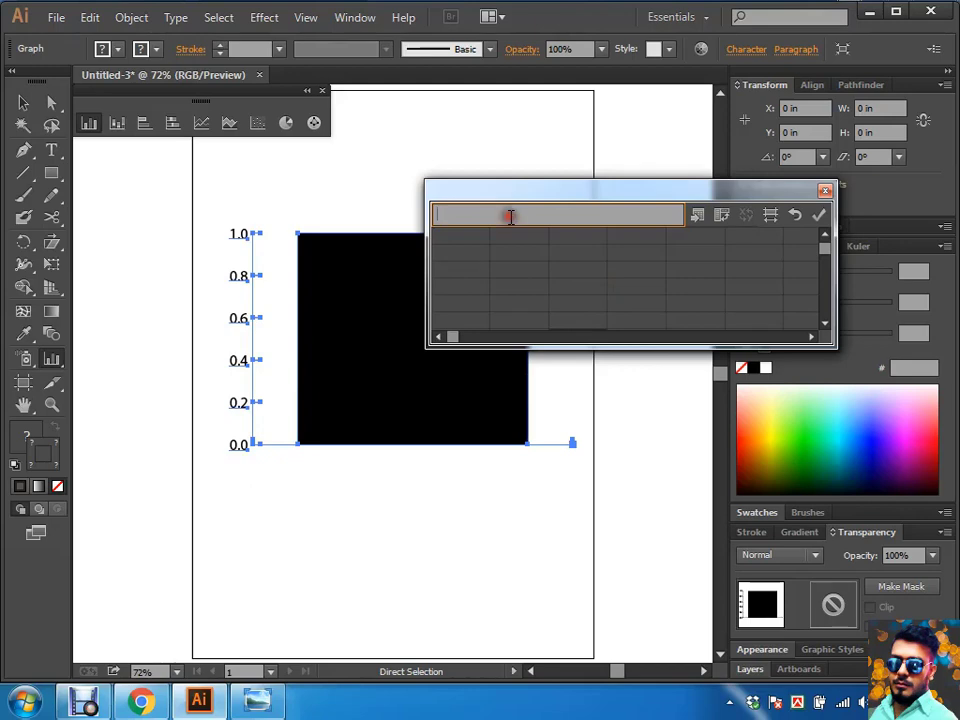
Step: Enter the column headings Apples, Oranges and Banana in the first row
{"action": "left_click", "coordinate": [511, 240]}
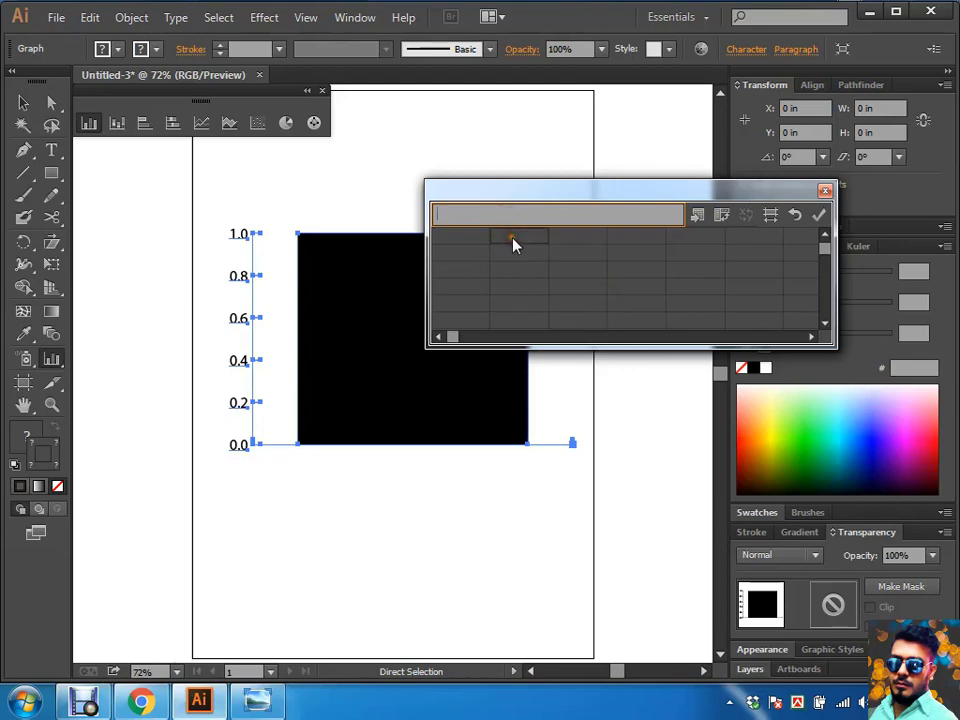
{"action": "left_click", "coordinate": [481, 213]}
{"action": "left_click", "coordinate": [519, 238]}
{"action": "type", "text": "Appl"}
{"action": "type", "text": "es"}
{"action": "key", "text": "Tab"}
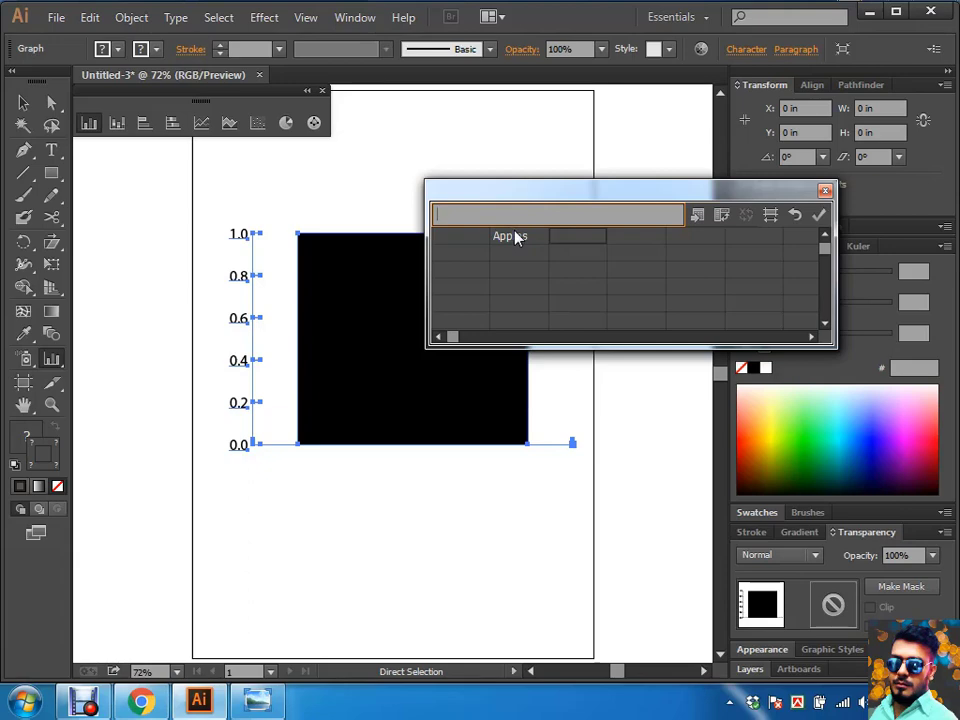
{"action": "type", "text": "Oranges"}
{"action": "left_click", "coordinate": [508, 245]}
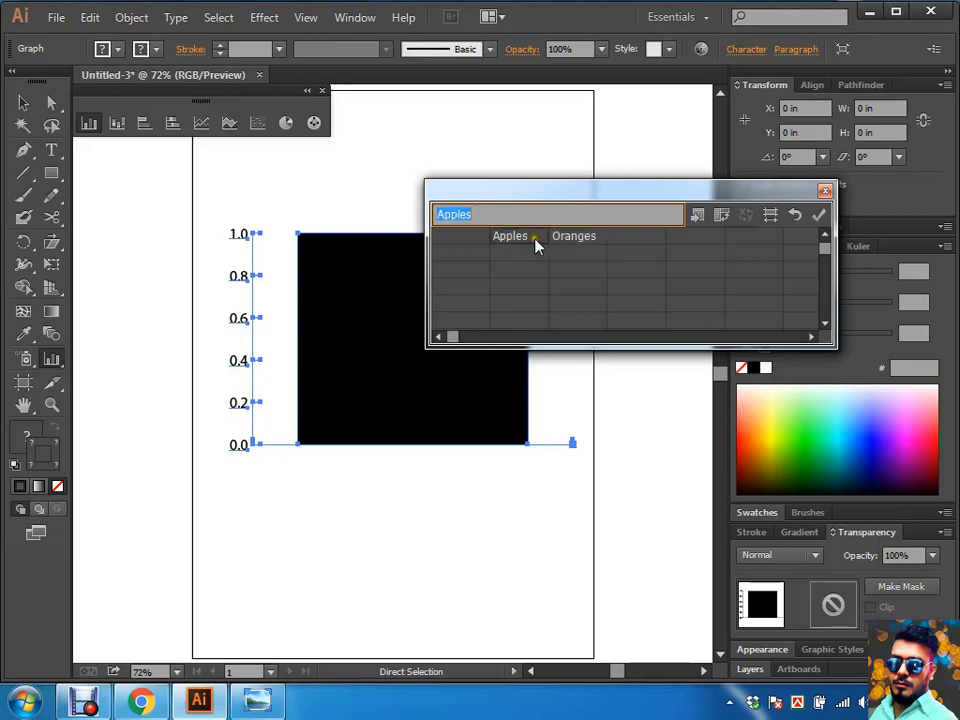
{"action": "left_click", "coordinate": [573, 246]}
{"action": "left_click", "coordinate": [627, 242]}
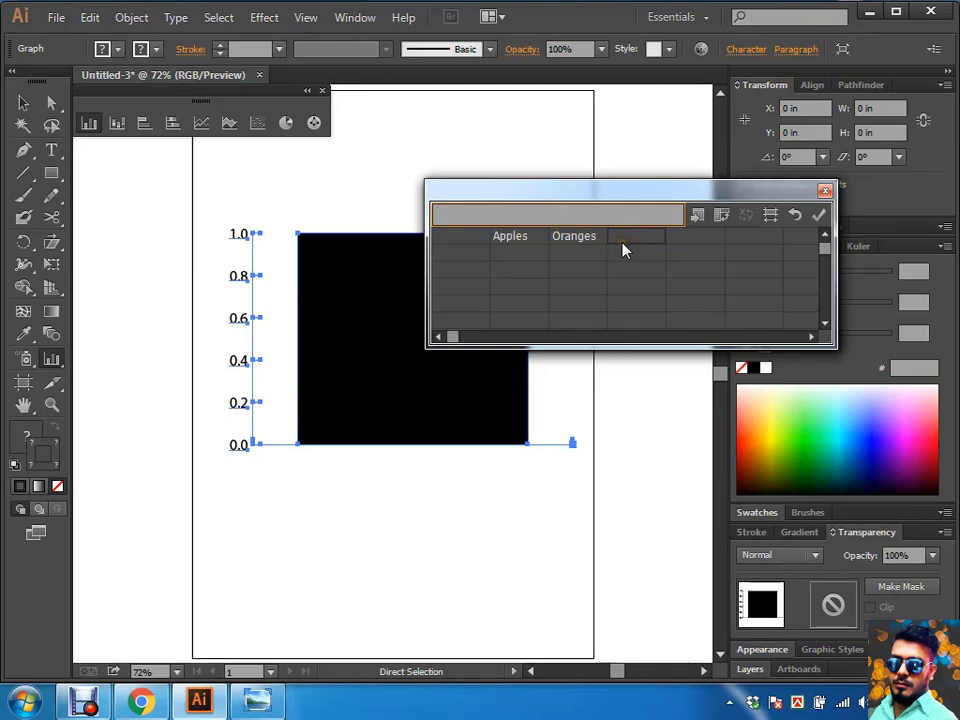
{"action": "type", "text": "Banana"}
{"action": "left_click", "coordinate": [484, 255]}
Step: Enlarge the data sheet, add Jan as the first row label, and check the headings
{"action": "mouse_move", "coordinate": [833, 344]}
{"action": "left_mouse_down"}
{"action": "mouse_move", "coordinate": [899, 496]}
{"action": "mouse_move", "coordinate": [890, 541]}
{"action": "left_mouse_up"}
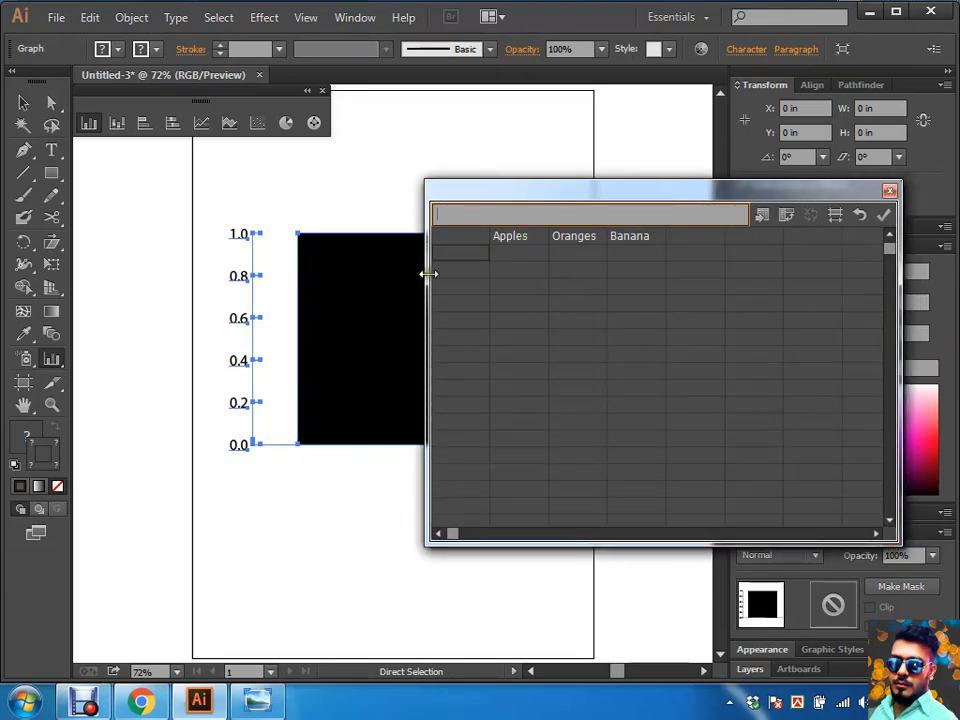
{"action": "type", "text": "Jan"}
{"action": "key", "text": "Return"}
{"action": "left_click", "coordinate": [530, 243]}
{"action": "left_click", "coordinate": [590, 243]}
{"action": "left_click", "coordinate": [641, 243]}
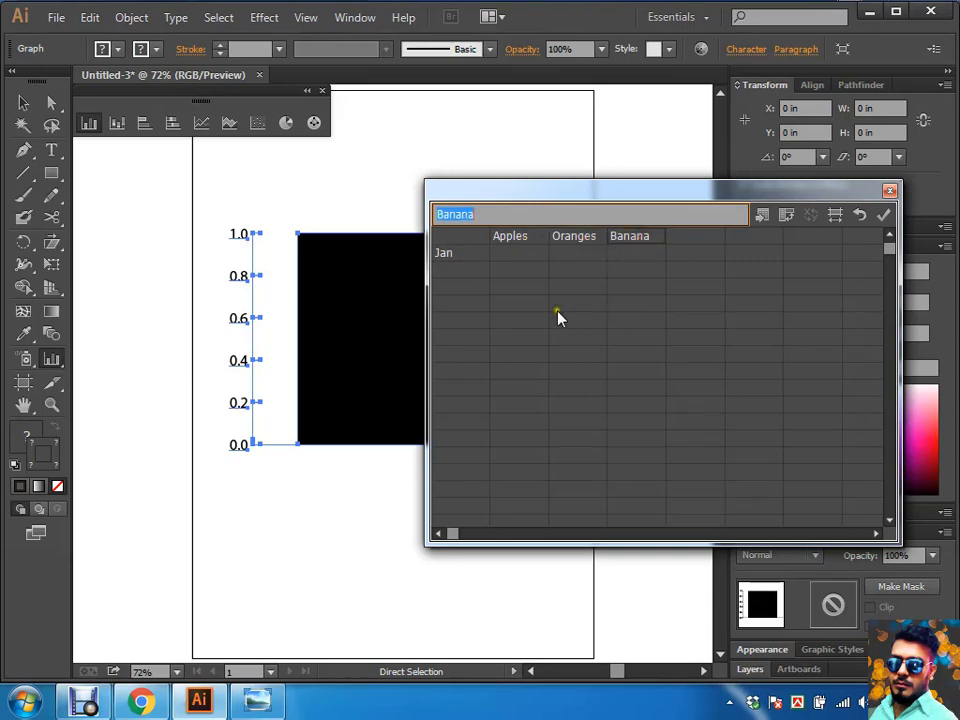
Step: Enter row labels Feb, Mar, Apr, May, Jun and Jul below Jan
{"action": "left_click", "coordinate": [458, 255]}
{"action": "left_click", "coordinate": [462, 272]}
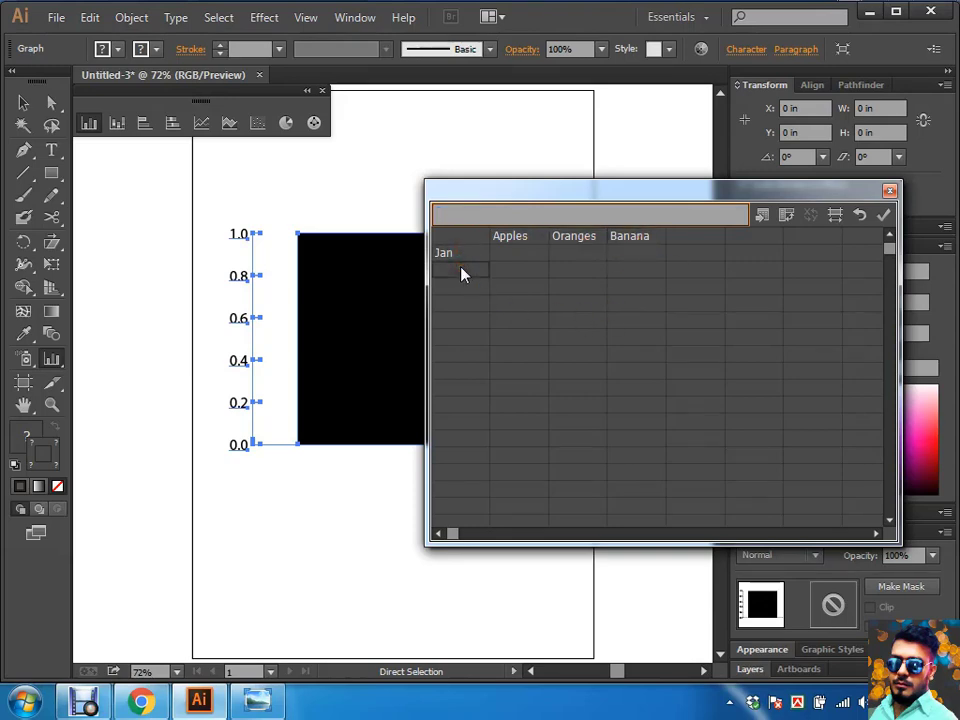
{"action": "type", "text": "Feb"}
{"action": "key", "text": "Return"}
{"action": "type", "text": "Mar"}
{"action": "key", "text": "Return"}
{"action": "type", "text": "Apr"}
{"action": "key", "text": "Return"}
{"action": "type", "text": "May"}
{"action": "key", "text": "Return"}
{"action": "type", "text": "Jun"}
{"action": "key", "text": "Return"}
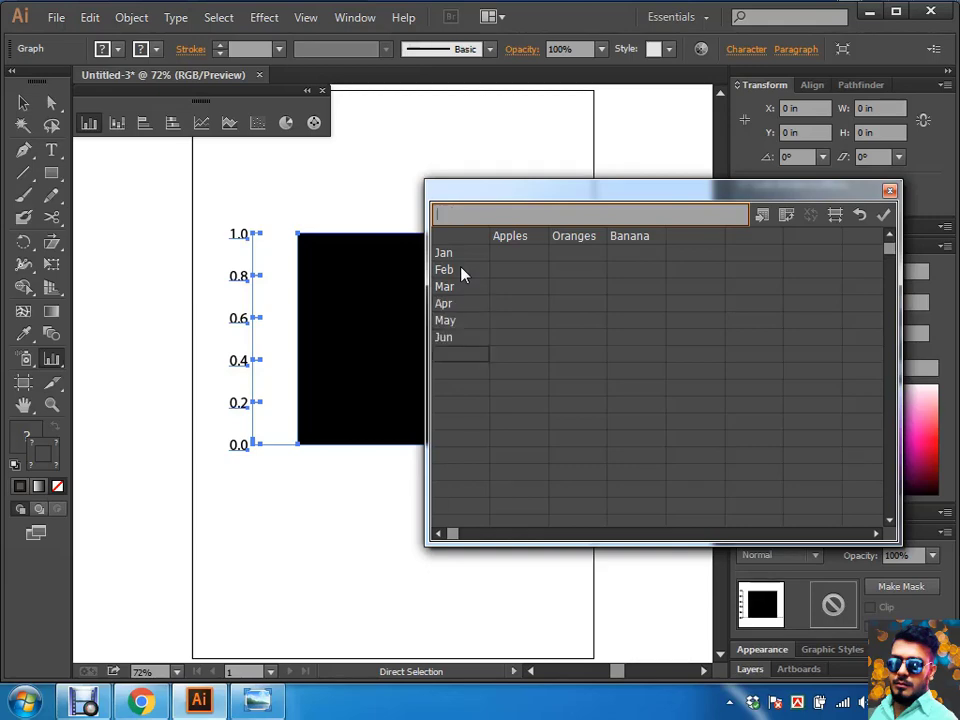
{"action": "type", "text": "Jul"}
{"action": "key", "text": "Return"}
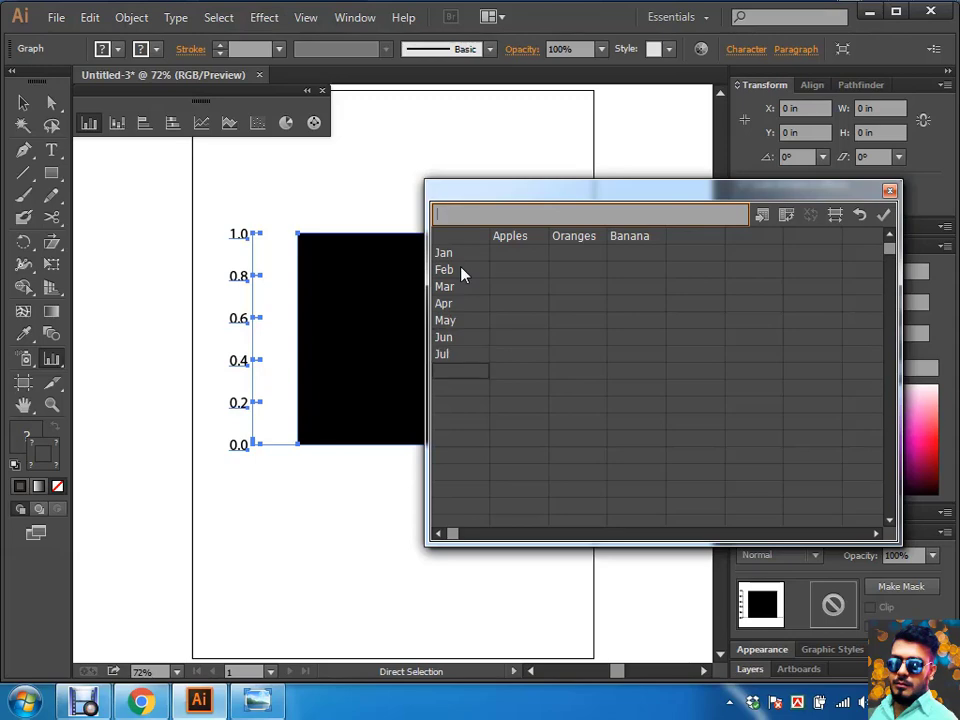
Step: Continue the month labels with Aug, Sep, Oct, Nov and Dec
{"action": "type", "text": "a"}
{"action": "key", "text": "BackSpace"}
{"action": "type", "text": "Aug"}
{"action": "key", "text": "Return"}
{"action": "type", "text": "Sep"}
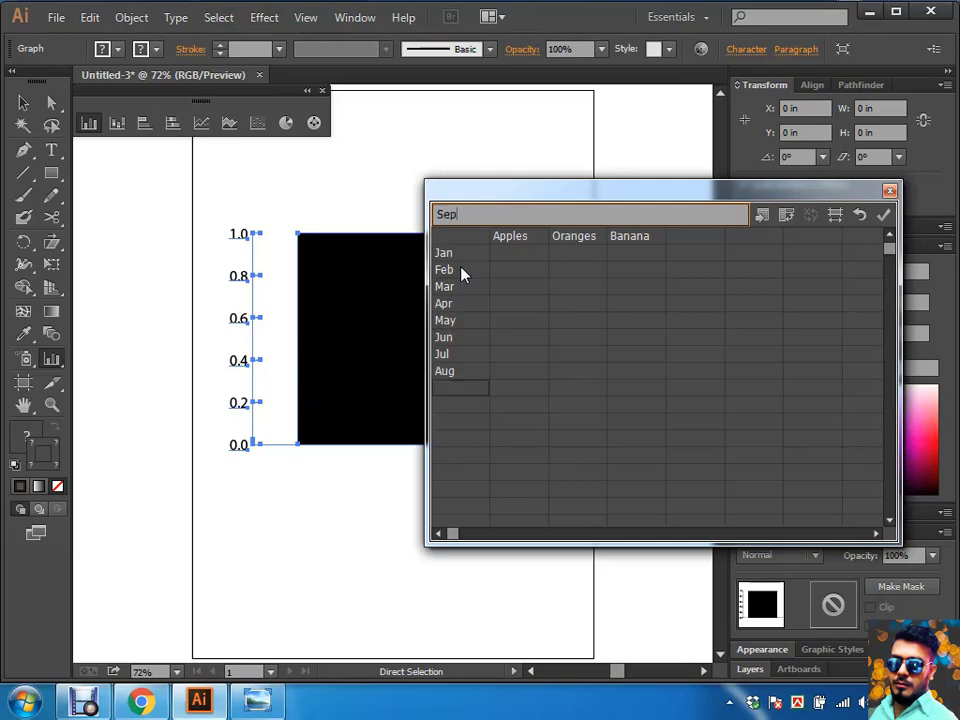
{"action": "key", "text": "Return"}
{"action": "type", "text": "Oc"}
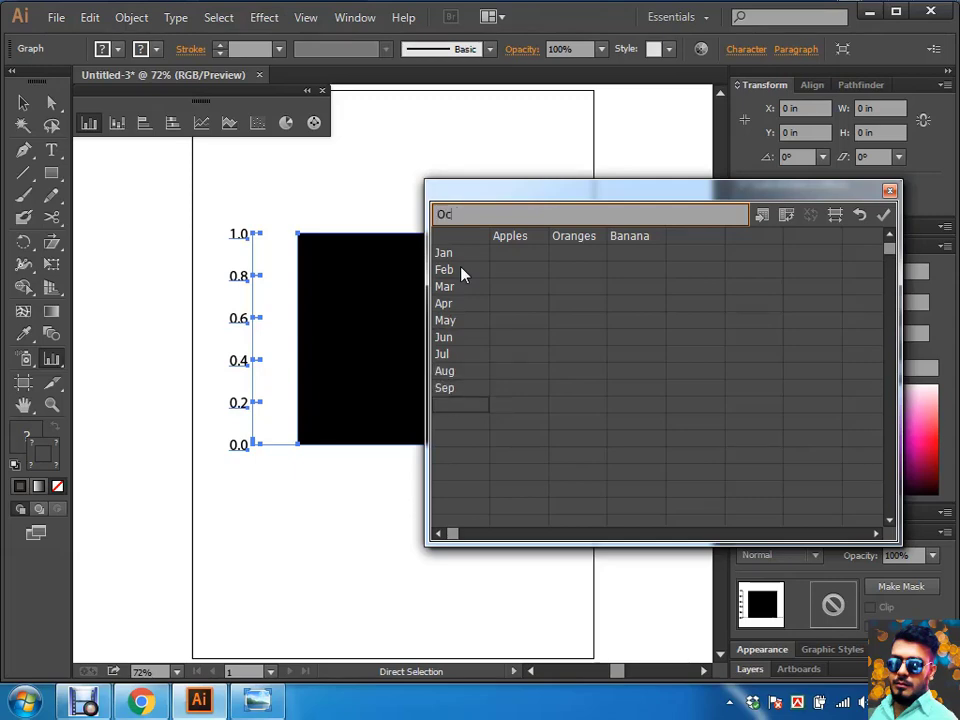
{"action": "type", "text": "t"}
{"action": "key", "text": "Return"}
{"action": "type", "text": "Nov"}
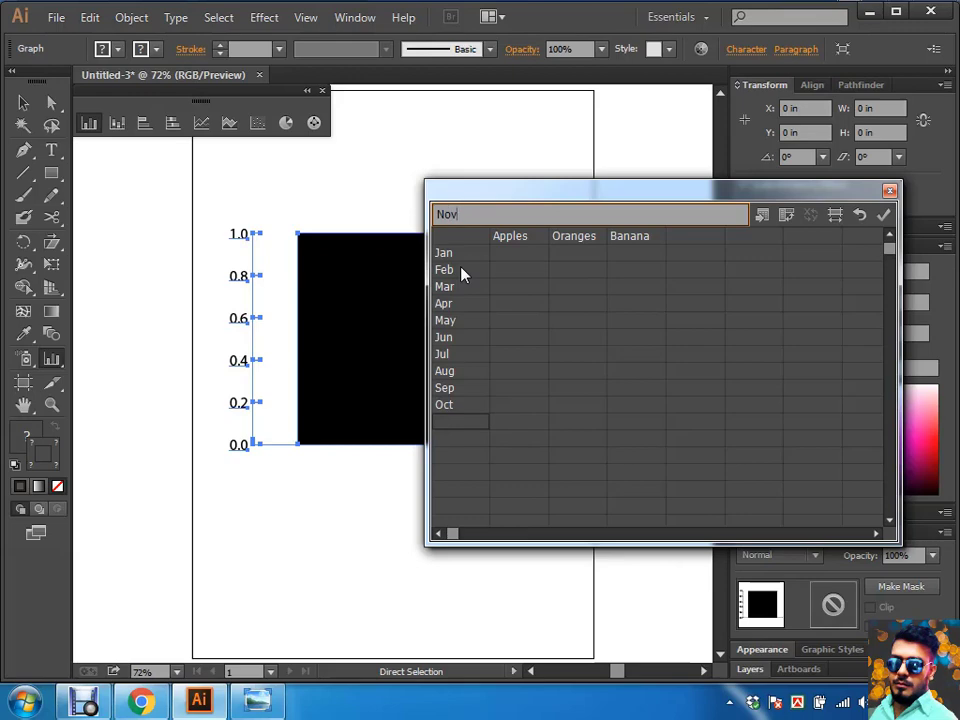
{"action": "key", "text": "Return"}
{"action": "type", "text": "De"}
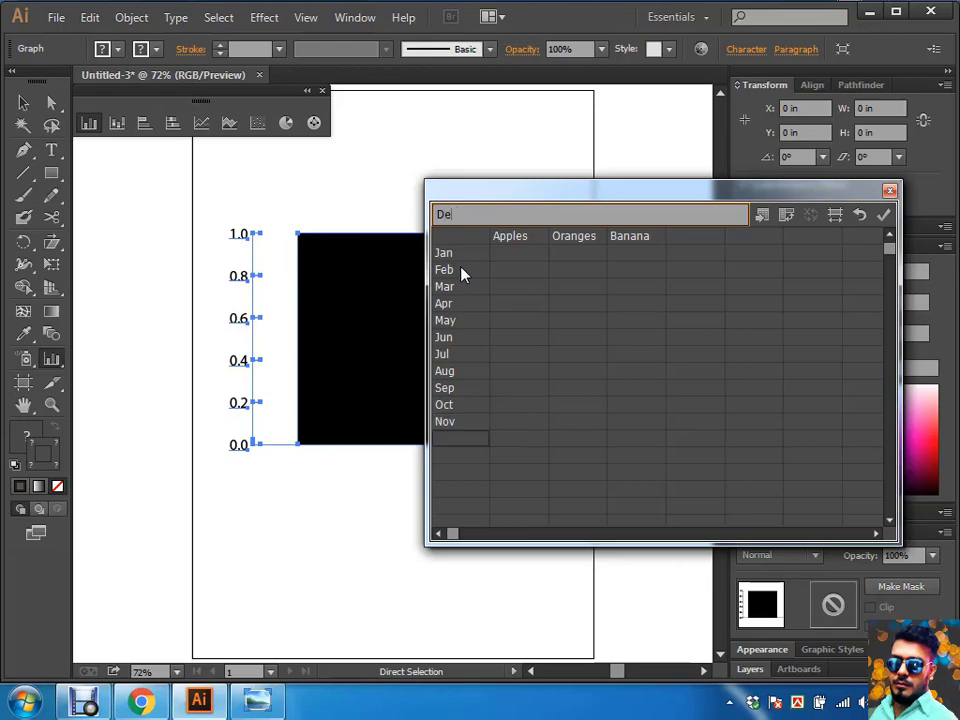
{"action": "type", "text": "c"}
{"action": "key", "text": "Tab"}
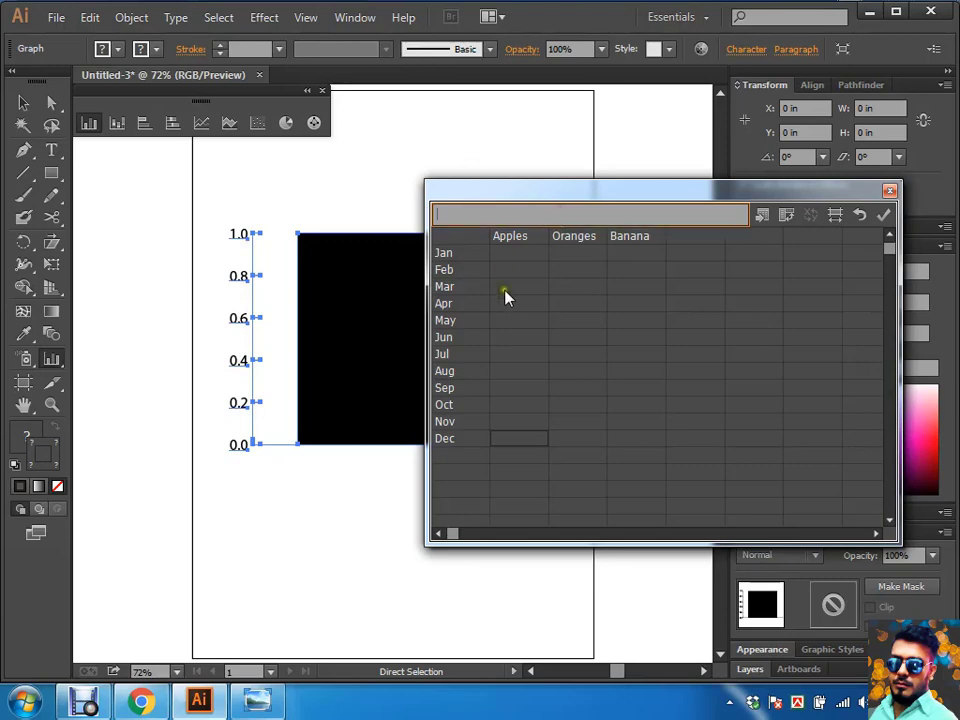
Step: Enter Apples values 5000, 7000 and 3000 for Jan through Mar
{"action": "left_click", "coordinate": [516, 255]}
{"action": "type", "text": "500"}
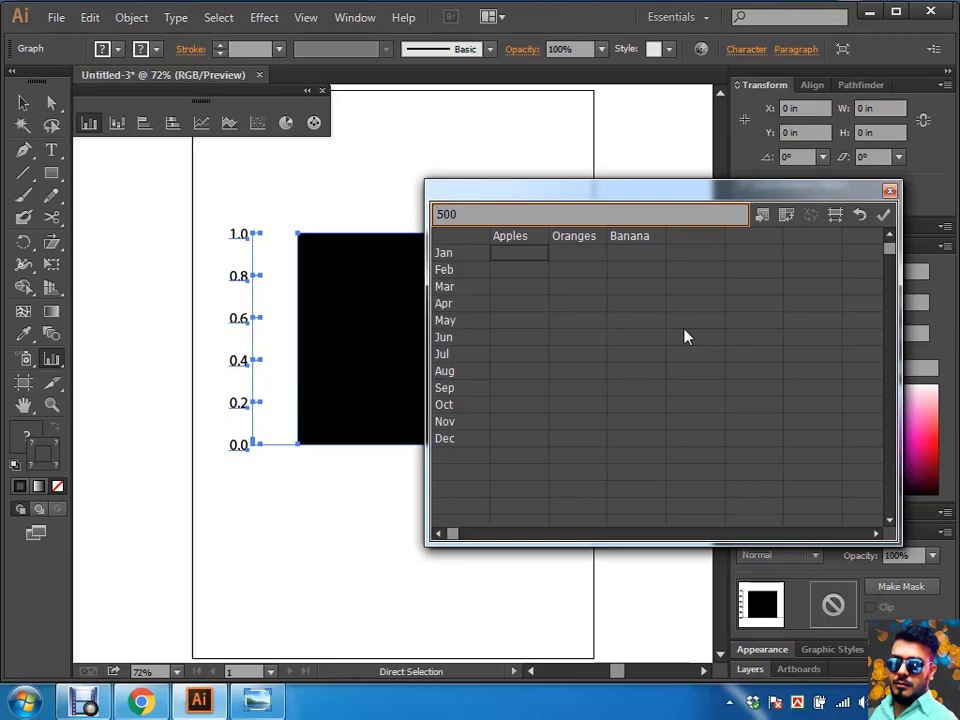
{"action": "type", "text": "0"}
{"action": "key", "text": "Return"}
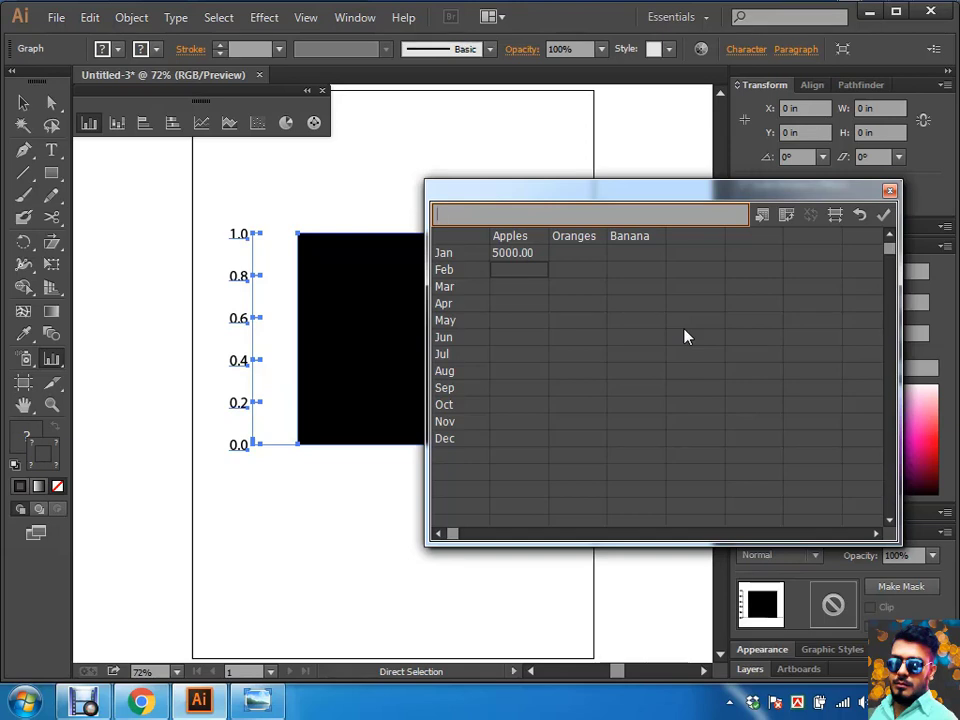
{"action": "type", "text": "700"}
{"action": "type", "text": "0"}
{"action": "key", "text": "Return"}
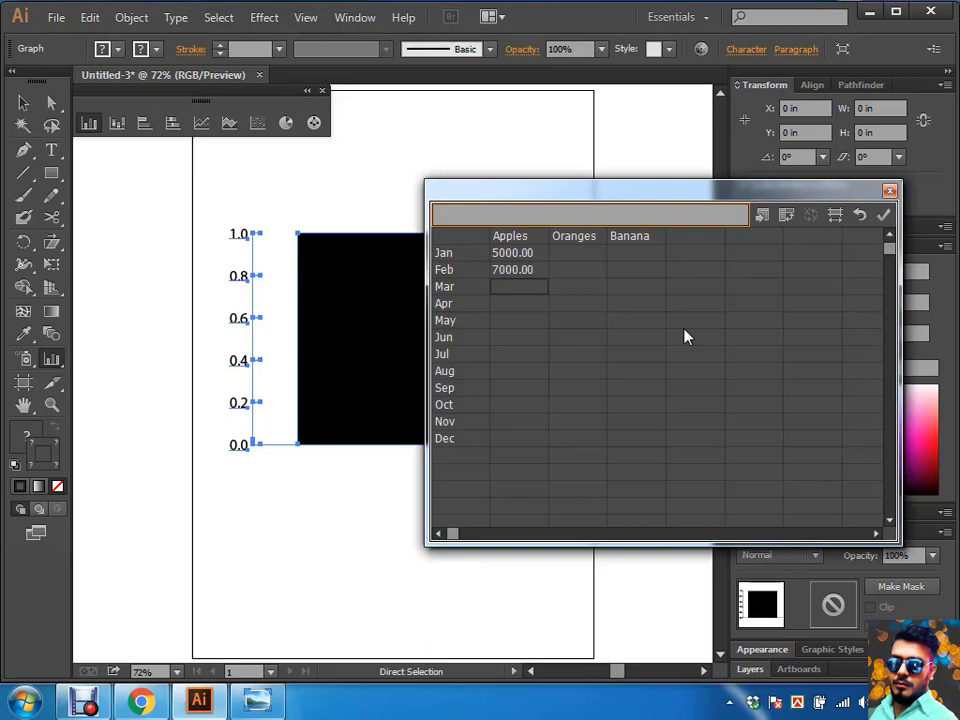
{"action": "type", "text": "3"}
{"action": "type", "text": "000"}
{"action": "key", "text": "Return"}
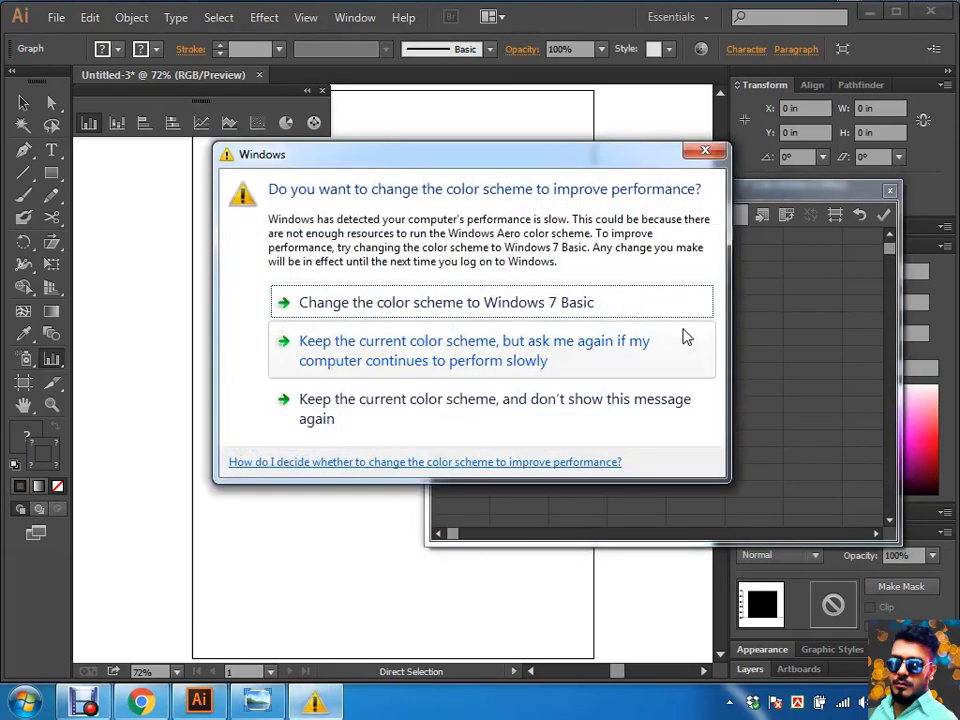
Step: Dismiss the colour-scheme prompt and enter Apples 9000, 5000, 1000, 3000 for Apr–Jul
{"action": "left_click", "coordinate": [430, 350]}
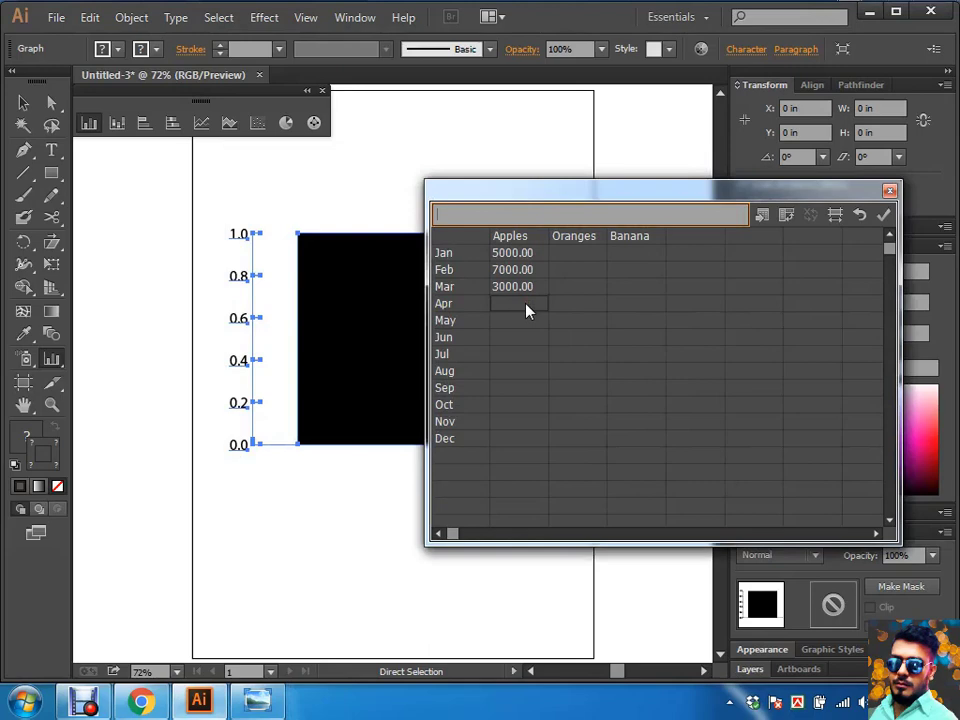
{"action": "type", "text": "9"}
{"action": "type", "text": "000"}
{"action": "key", "text": "Return"}
{"action": "type", "text": "5000"}
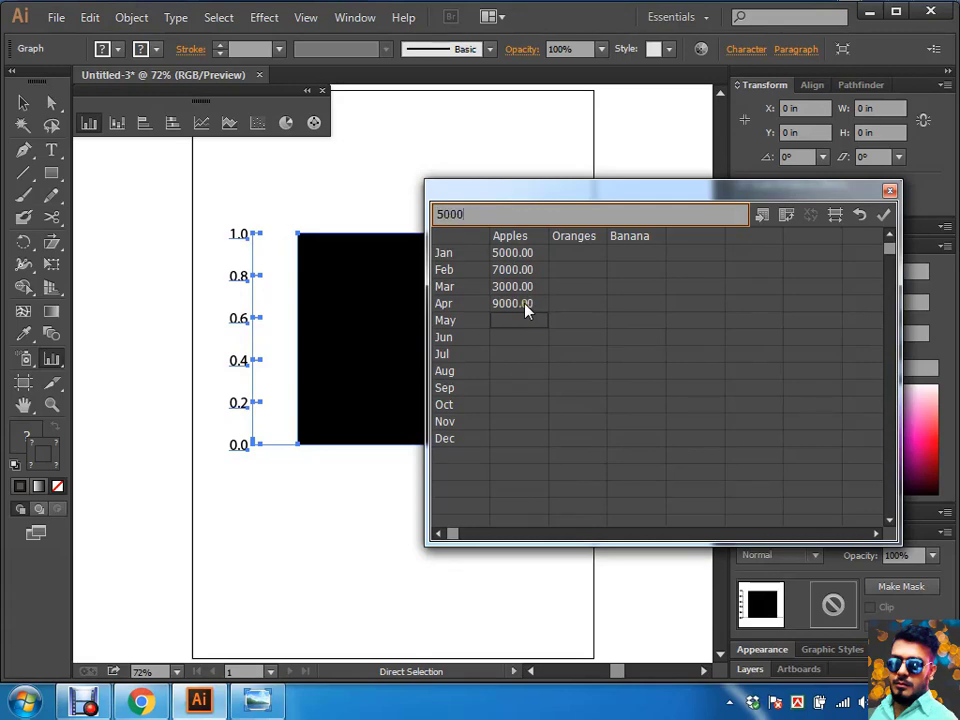
{"action": "key", "text": "Return"}
{"action": "type", "text": "1000"}
{"action": "key", "text": "Return"}
{"action": "type", "text": "3000"}
{"action": "key", "text": "Return"}
Step: Enter the Aug Apples value, correcting it to 4654
{"action": "type", "text": "46547"}
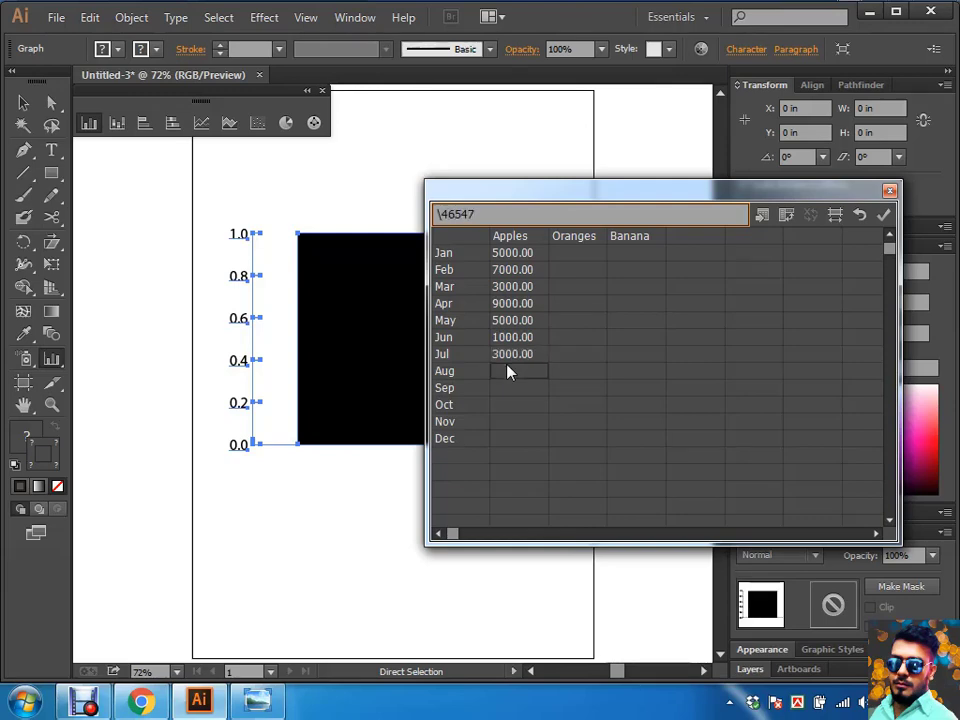
{"action": "key", "text": "BackSpace"}
{"action": "key", "text": "shift+Tab"}
{"action": "left_click", "coordinate": [508, 371]}
{"action": "key", "text": "Home"}
{"action": "key", "text": "Delete"}
{"action": "key", "text": "Return"}
Step: Enter Apples 5869, 9873, 4895, 2849 for Sep–Dec, then select the stray entry below
{"action": "type", "text": "5869"}
{"action": "key", "text": "Return"}
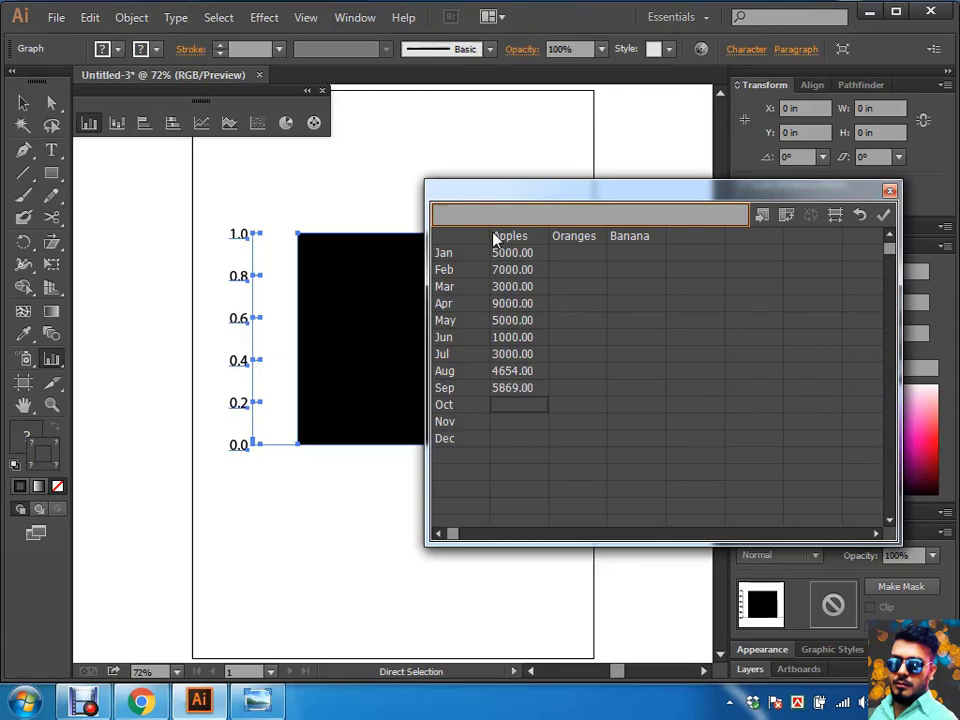
{"action": "type", "text": "987"}
{"action": "type", "text": "3"}
{"action": "key", "text": "Return"}
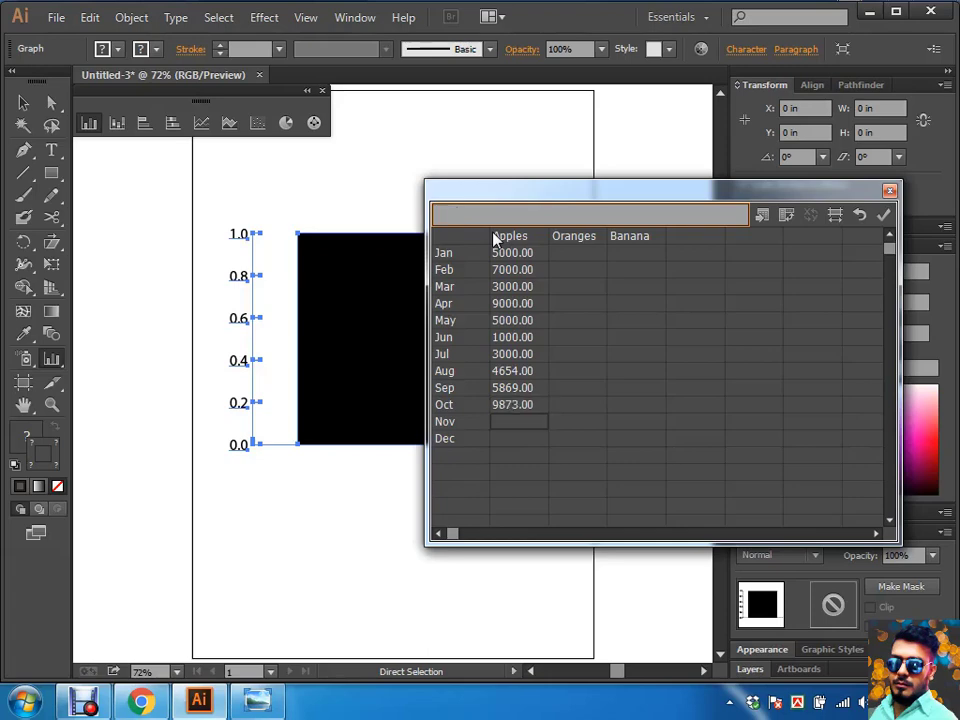
{"action": "type", "text": "4895"}
{"action": "key", "text": "Return"}
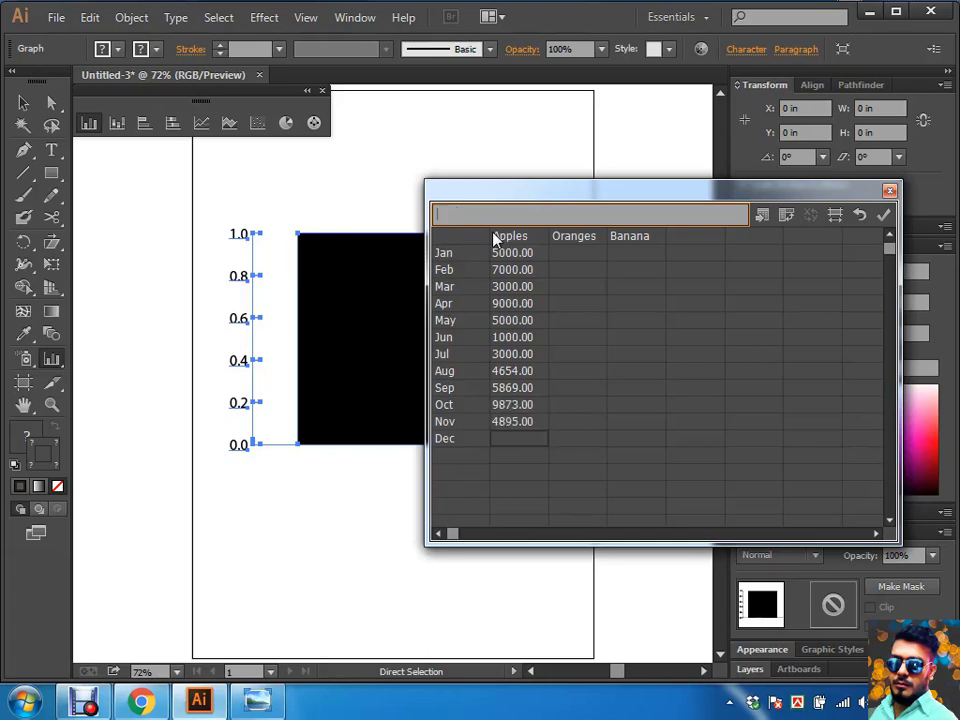
{"action": "type", "text": "2849"}
{"action": "key", "text": "Return"}
{"action": "type", "text": "0"}
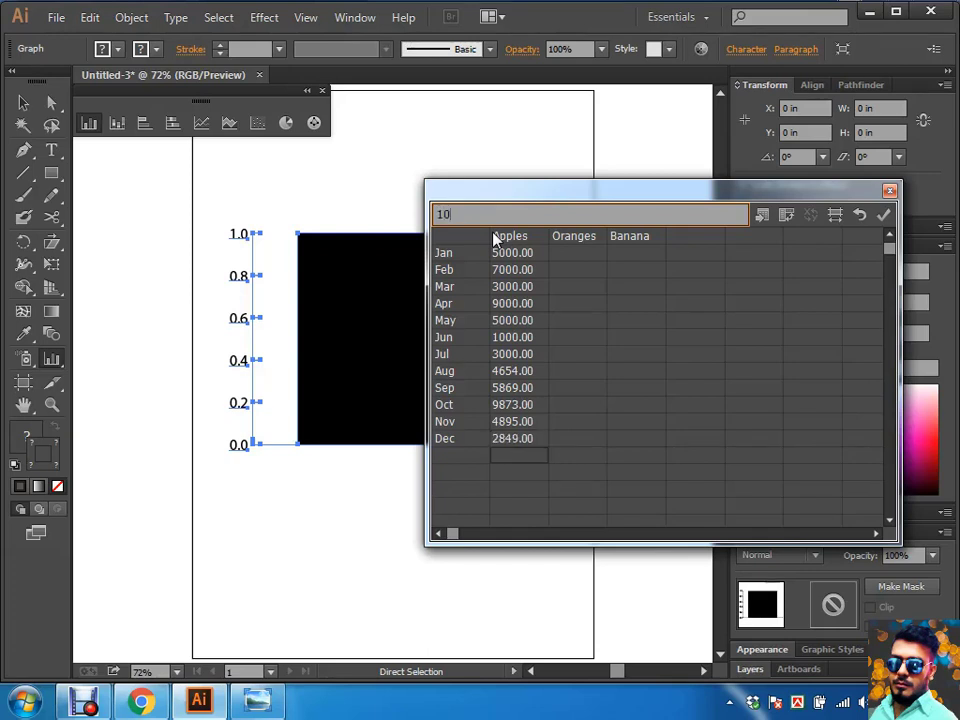
{"action": "type", "text": "9"}
{"action": "type", "text": "e"}
{"action": "type", "text": "3"}
{"action": "key", "text": "Return"}
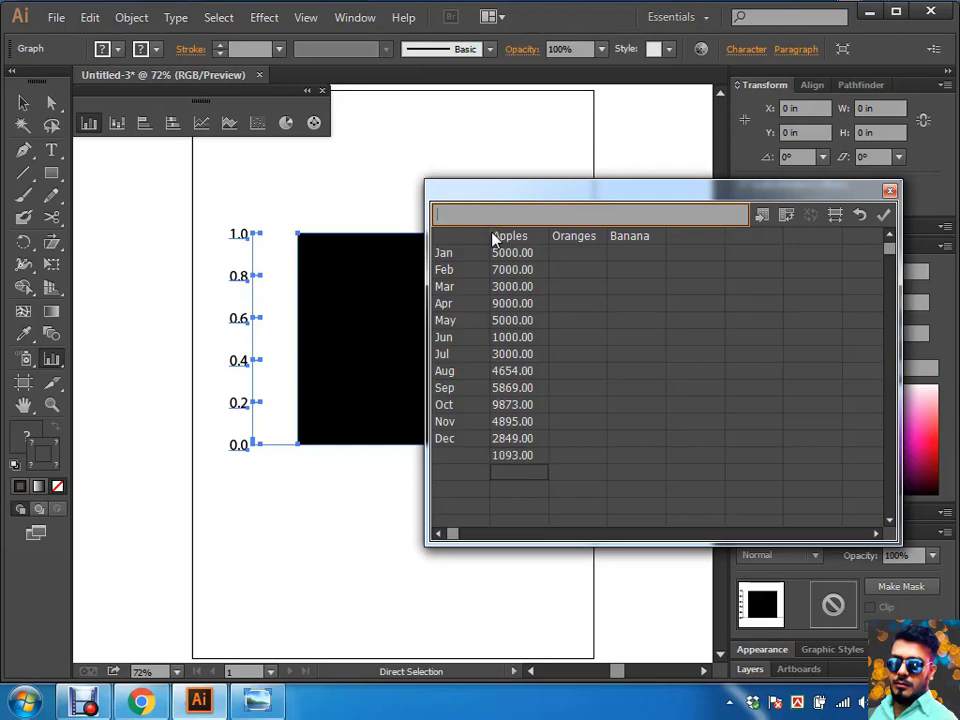
{"action": "left_click", "coordinate": [530, 458]}
Step: Delete the stray entry and paste Apples values into Oranges Jan–May and Banana May–Oct
{"action": "key", "text": "BackSpace"}
{"action": "left_click_drag", "start_coordinate": [514, 441], "coordinate": [520, 375]}
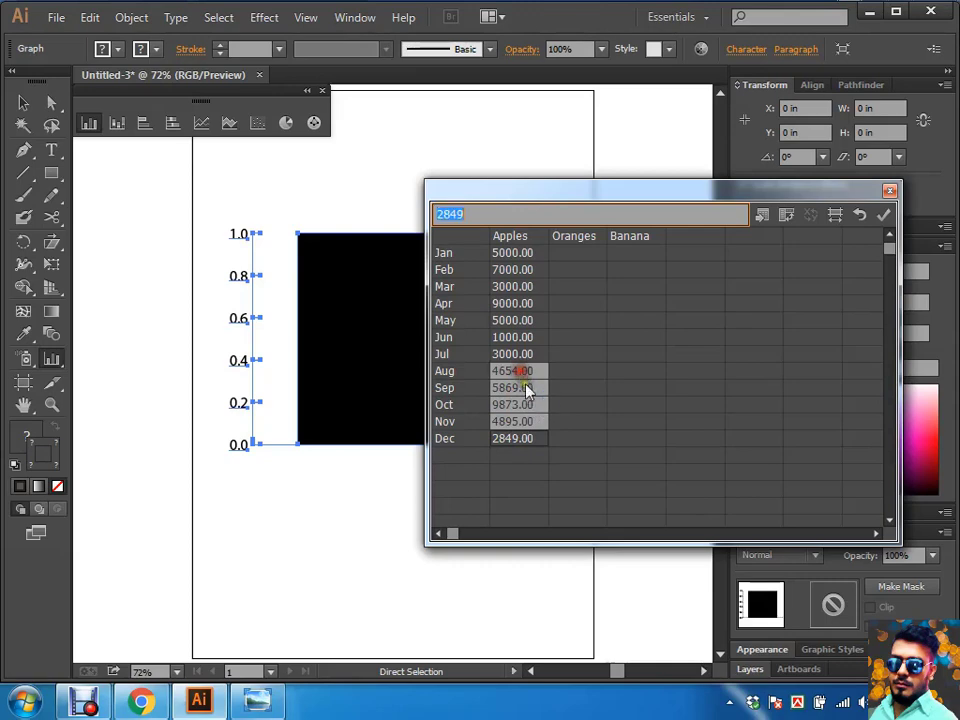
{"action": "key", "text": "ctrl+c"}
{"action": "left_click", "coordinate": [573, 254]}
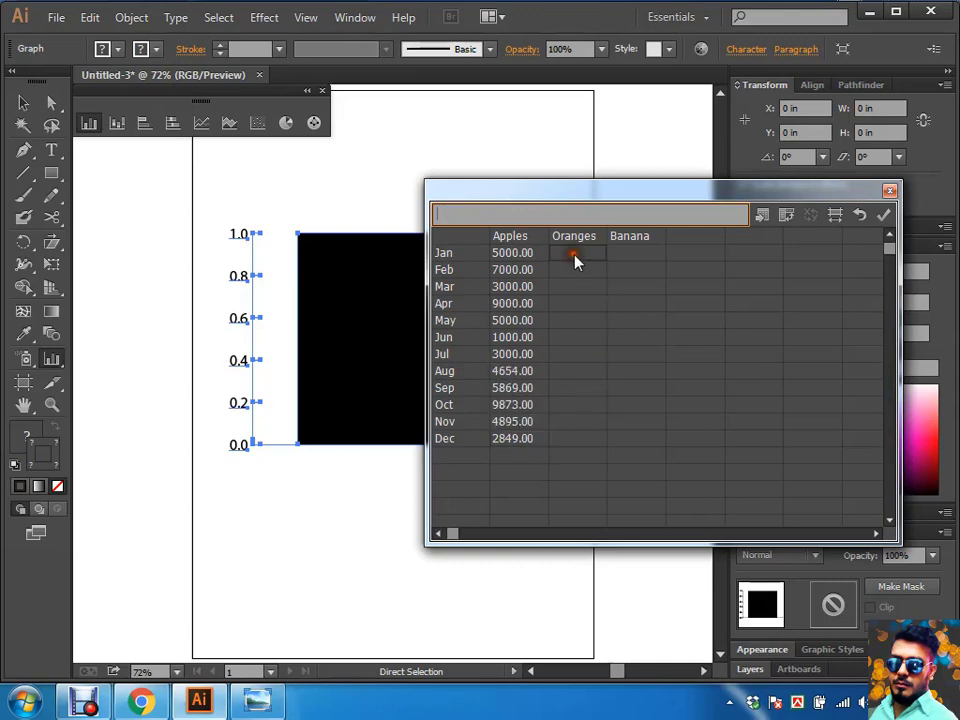
{"action": "key", "text": "ctrl+v"}
{"action": "left_click_drag", "start_coordinate": [520, 441], "coordinate": [515, 354]}
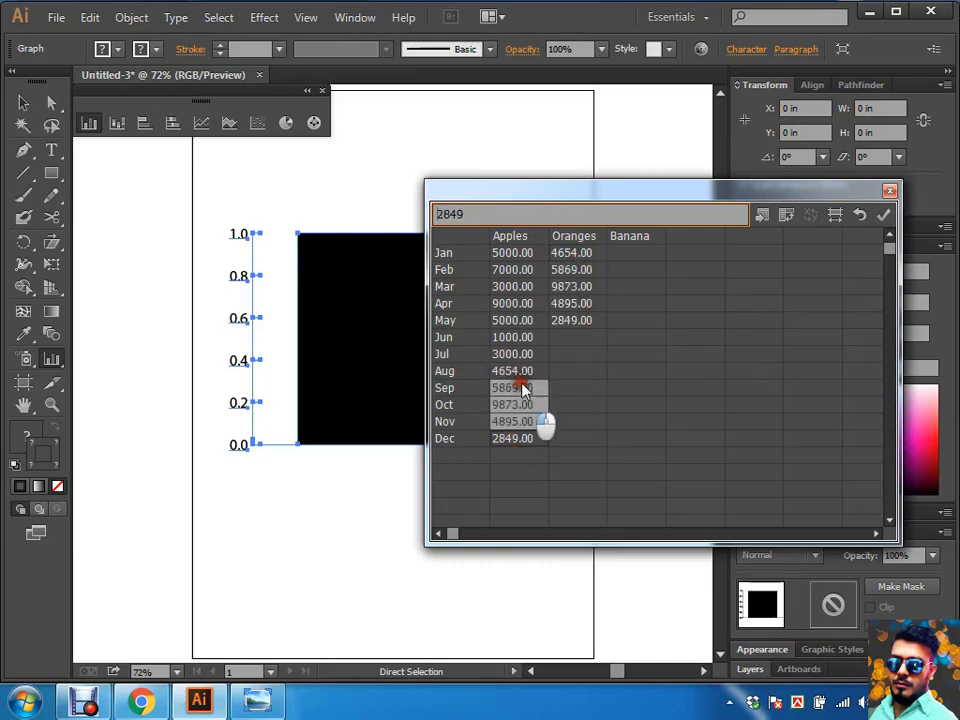
{"action": "left_click", "coordinate": [631, 320]}
{"action": "key", "text": "ctrl+v"}
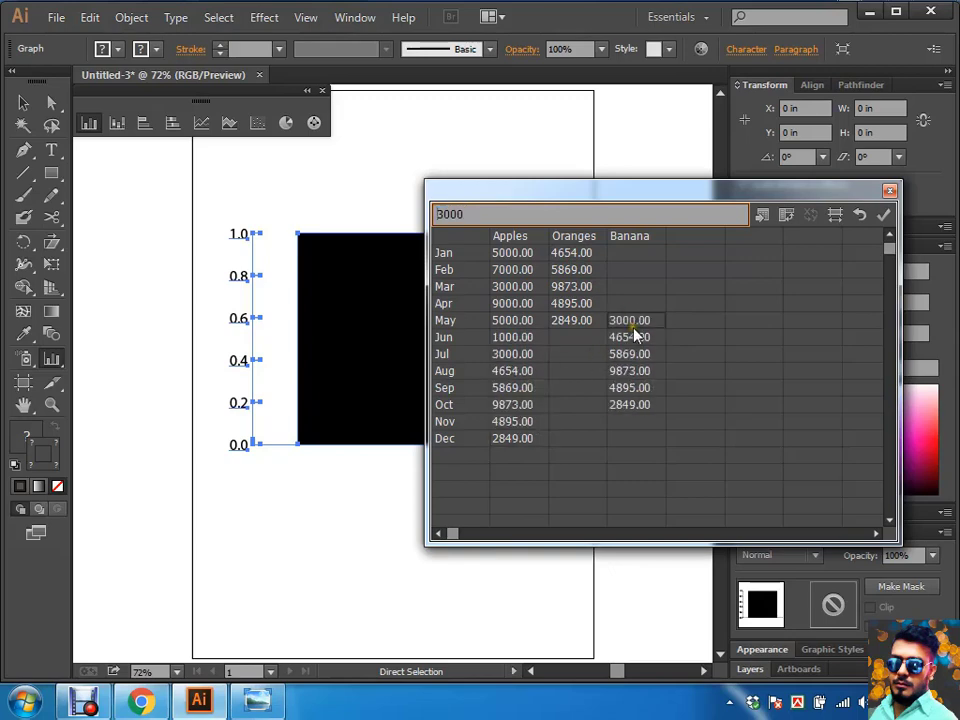
Step: Copy Apples values into Oranges Jun–Sep and Oranges Oct–Nov
{"action": "left_click_drag", "start_coordinate": [512, 254], "coordinate": [512, 303]}
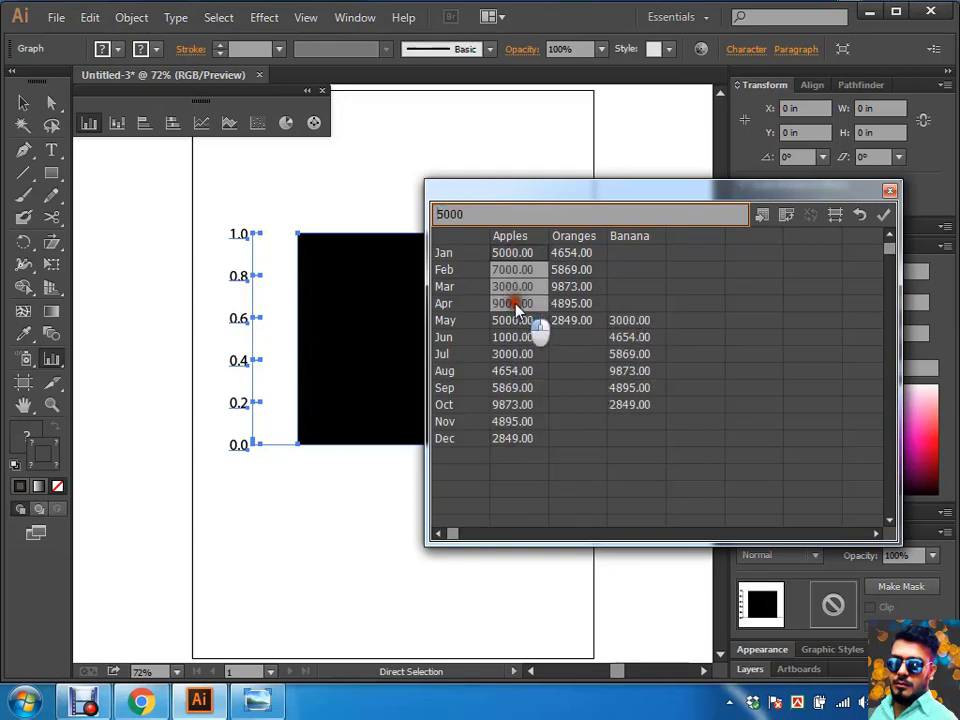
{"action": "key", "text": "ctrl+c"}
{"action": "left_click", "coordinate": [573, 340]}
{"action": "key", "text": "ctrl+v"}
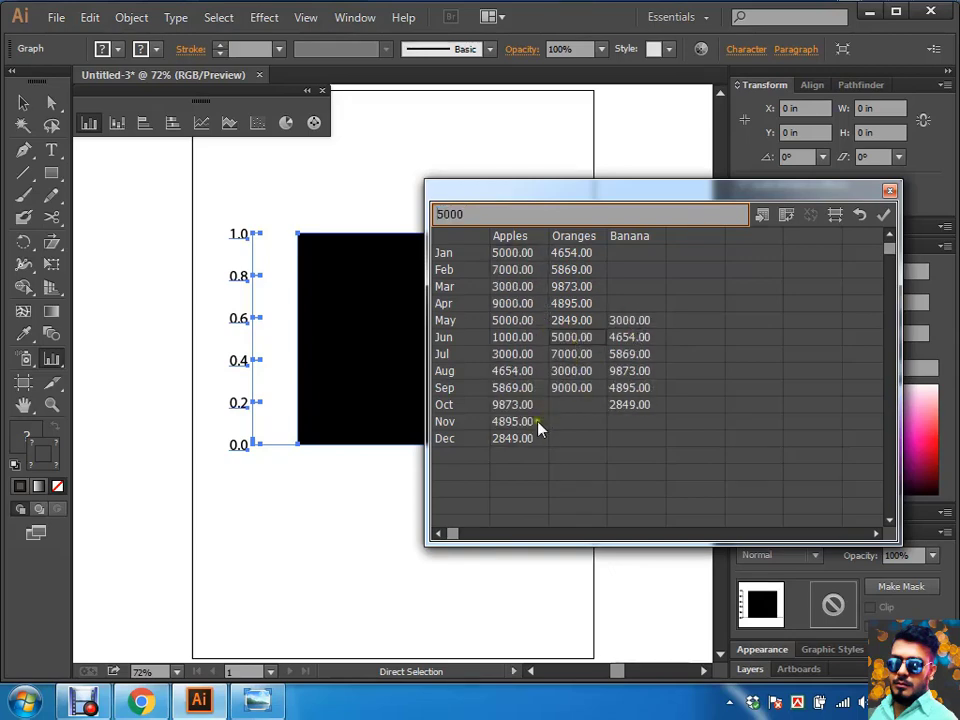
{"action": "left_click_drag", "start_coordinate": [522, 446], "coordinate": [528, 424]}
{"action": "key", "text": "ctrl+c"}
{"action": "left_click", "coordinate": [577, 406]}
{"action": "key", "text": "ctrl+v"}
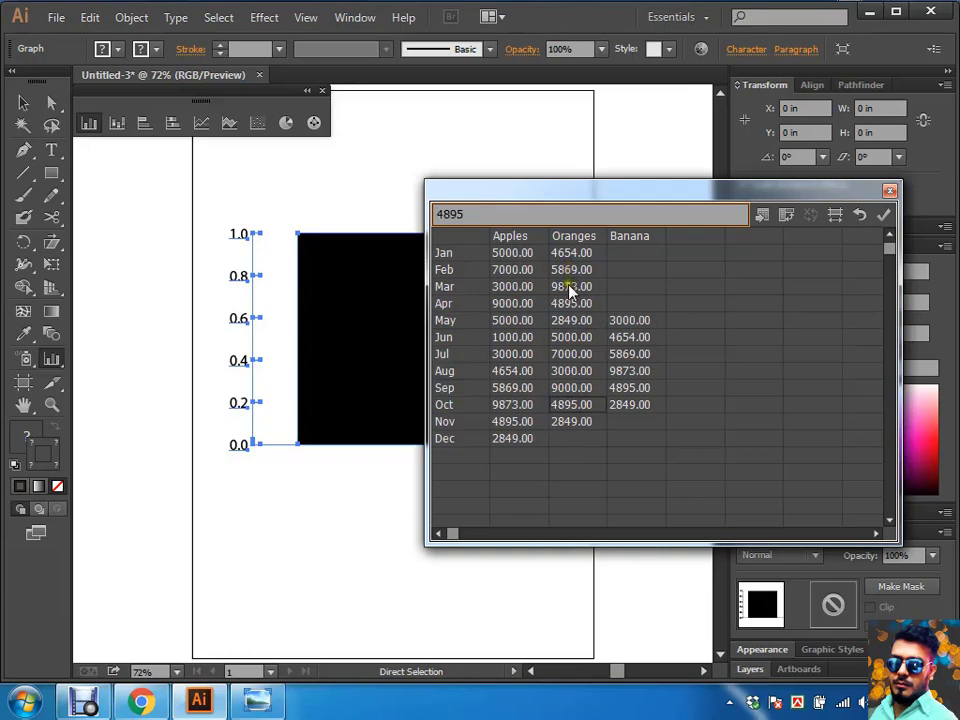
Step: Paste Oranges Mar–Jun into Banana Jan–Apr and enter Banana Nov 4858, Dec 5898
{"action": "left_click_drag", "start_coordinate": [570, 287], "coordinate": [575, 337]}
{"action": "key", "text": "ctrl+c"}
{"action": "left_click", "coordinate": [636, 253]}
{"action": "key", "text": "ctrl+v"}
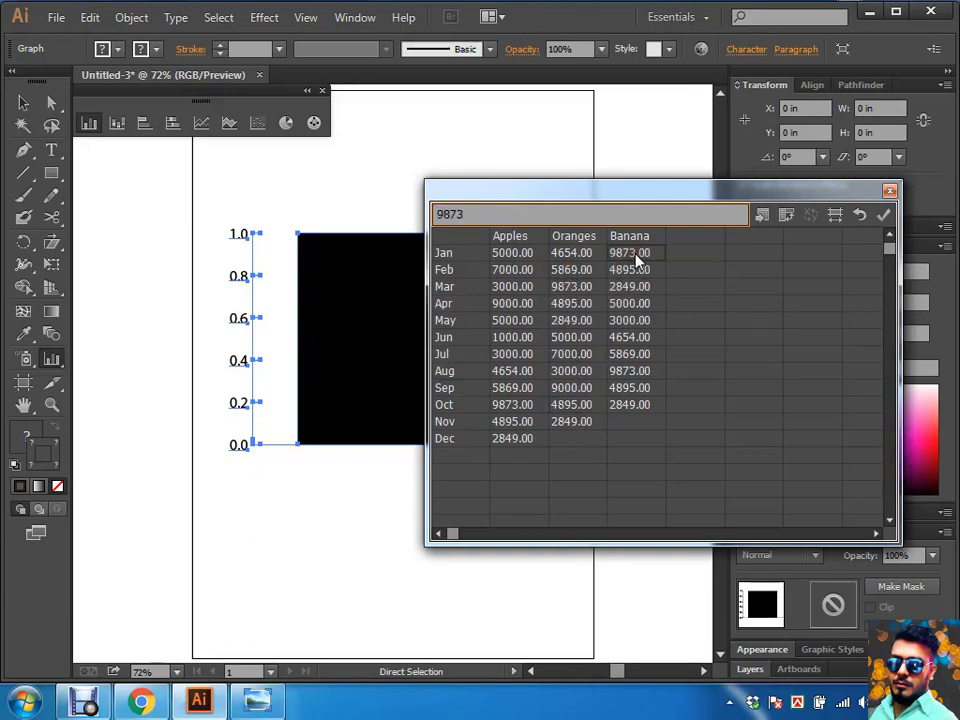
{"action": "left_click", "coordinate": [626, 427]}
{"action": "type", "text": "4"}
{"action": "type", "text": "858"}
{"action": "key", "text": "Return"}
{"action": "type", "text": "5898"}
{"action": "key", "text": "Return"}
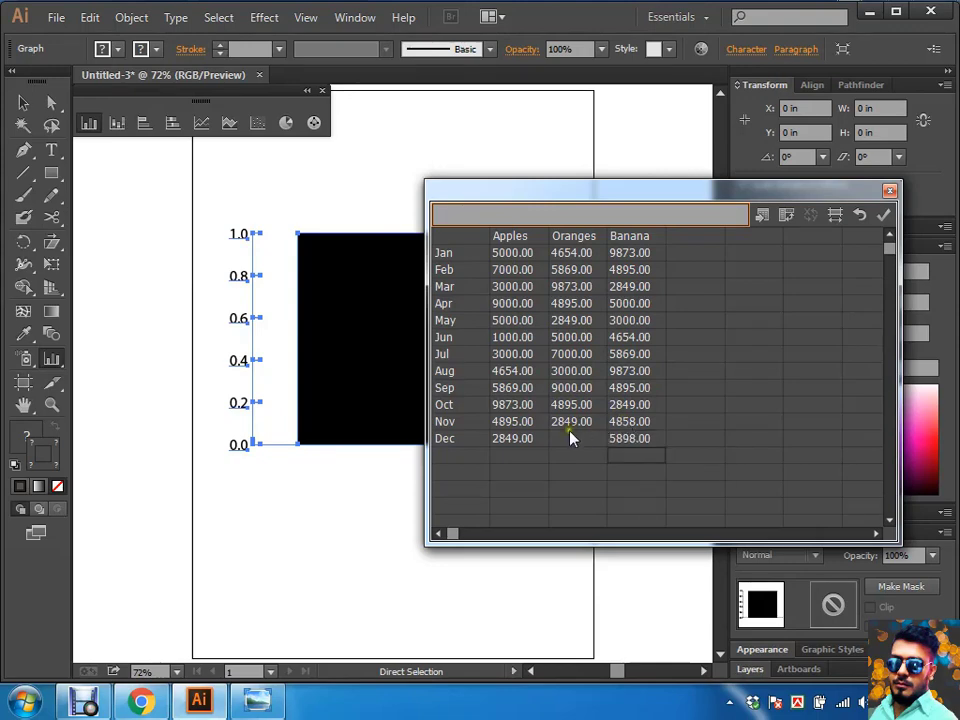
Step: Enter 2905 for Oranges Dec and move the data table up and aside
{"action": "left_click", "coordinate": [571, 438]}
{"action": "type", "text": "290"}
{"action": "type", "text": "5"}
{"action": "key", "text": "Return"}
{"action": "left_click_drag", "start_coordinate": [595, 193], "coordinate": [617, 145]}
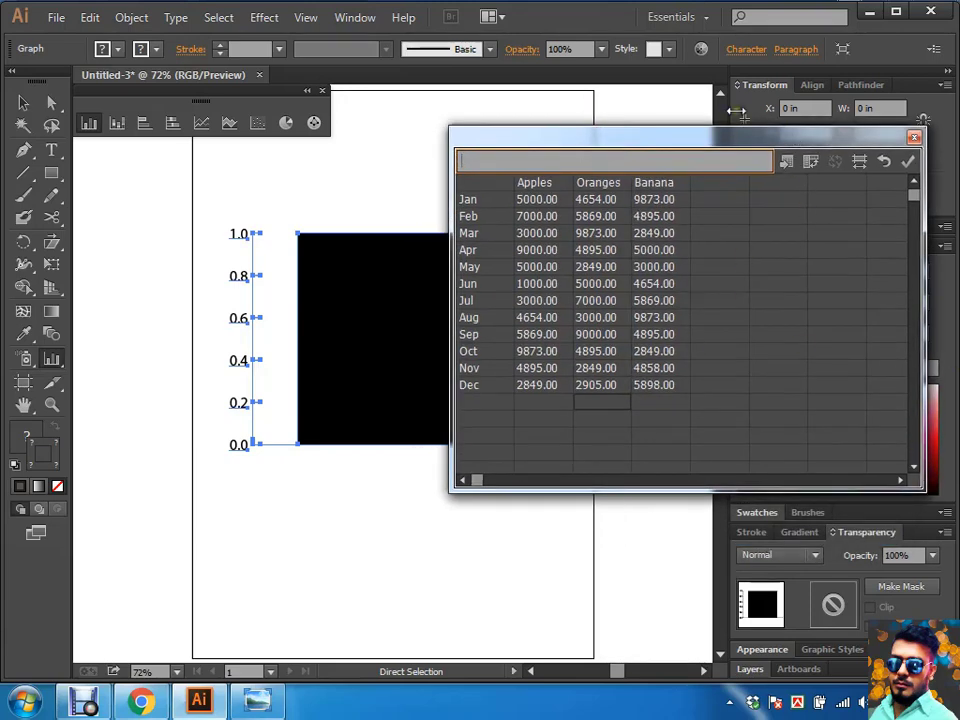
{"action": "left_click_drag", "start_coordinate": [745, 137], "coordinate": [705, 133]}
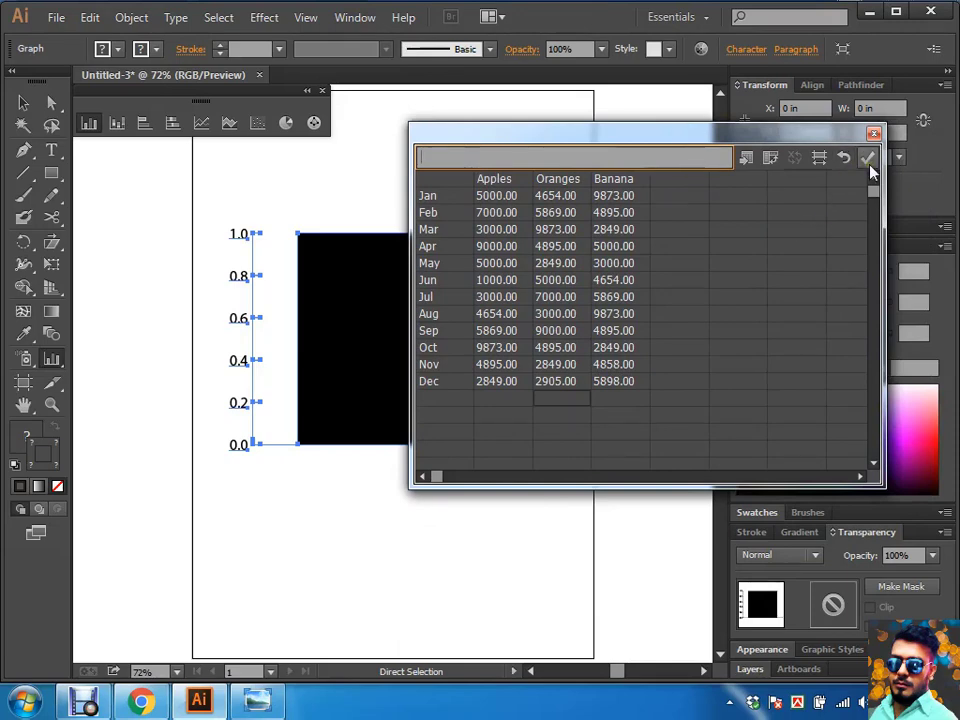
Step: Apply the fruit data to the column graph and close the Graph Data window
{"action": "left_click", "coordinate": [868, 162]}
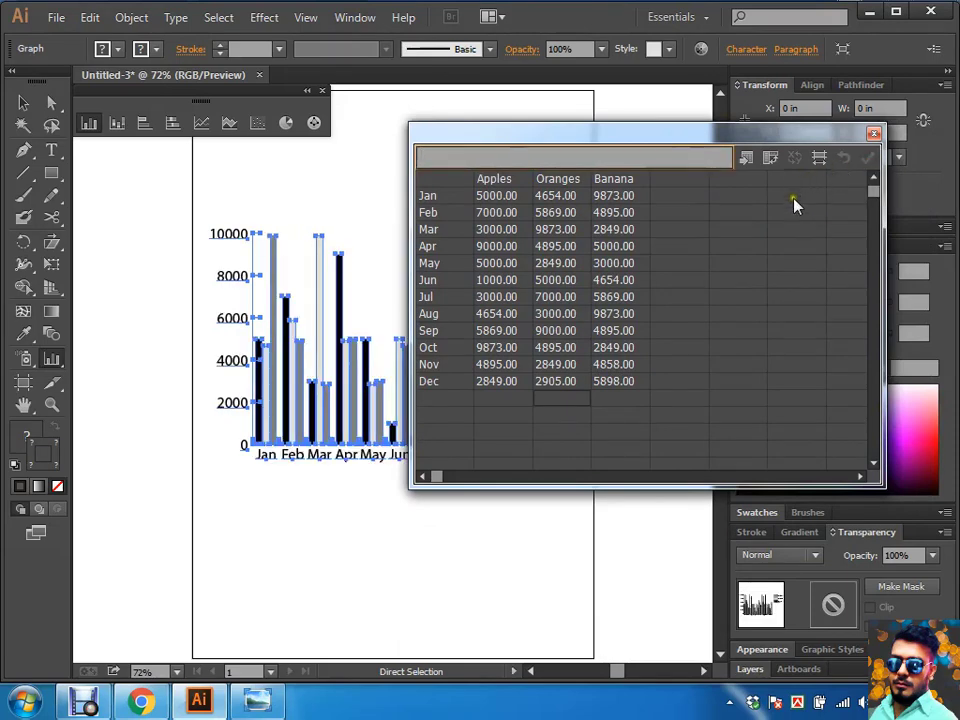
{"action": "left_click", "coordinate": [873, 133]}
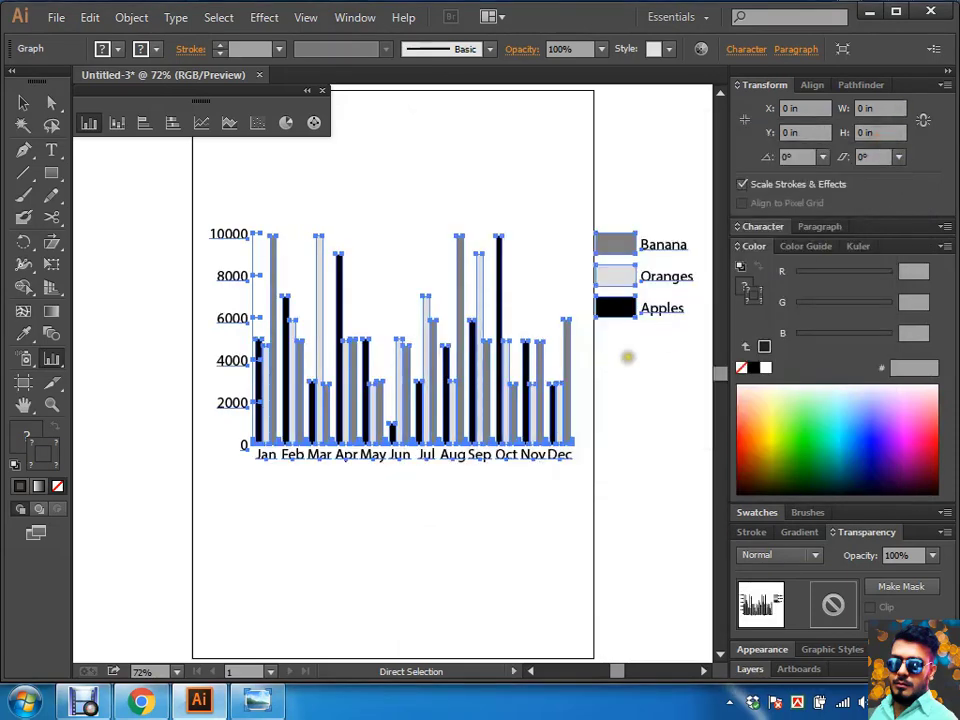
{"action": "left_click", "coordinate": [51, 102]}
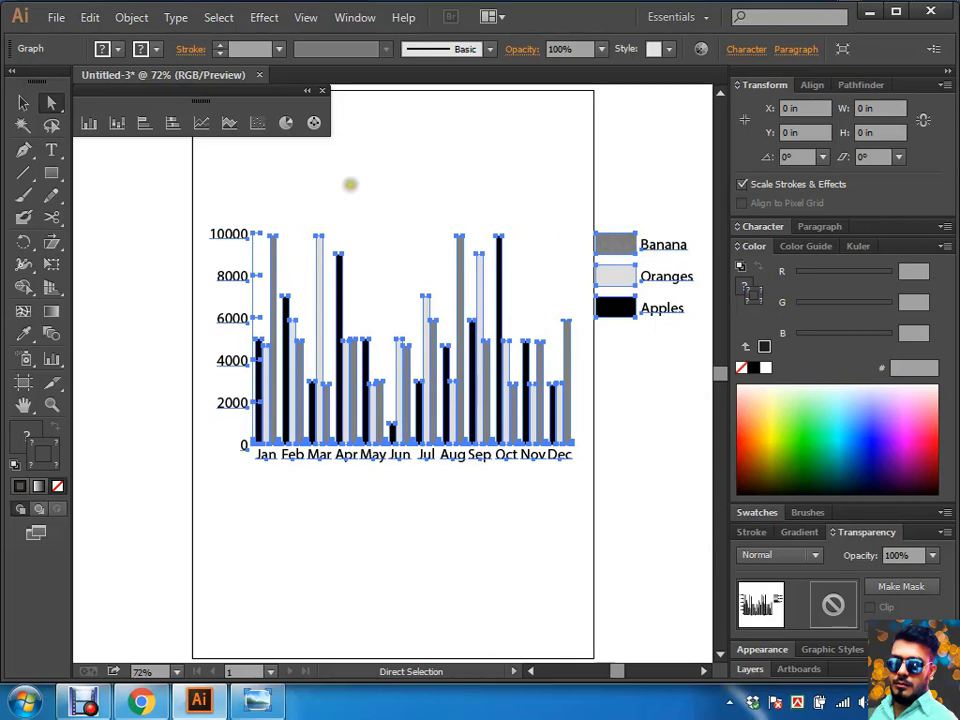
{"action": "left_click", "coordinate": [127, 127]}
Step: Convert the fruit sales chart to a Stacked Column graph, then pick the Banana legend swatch
{"action": "left_click", "coordinate": [89, 123]}
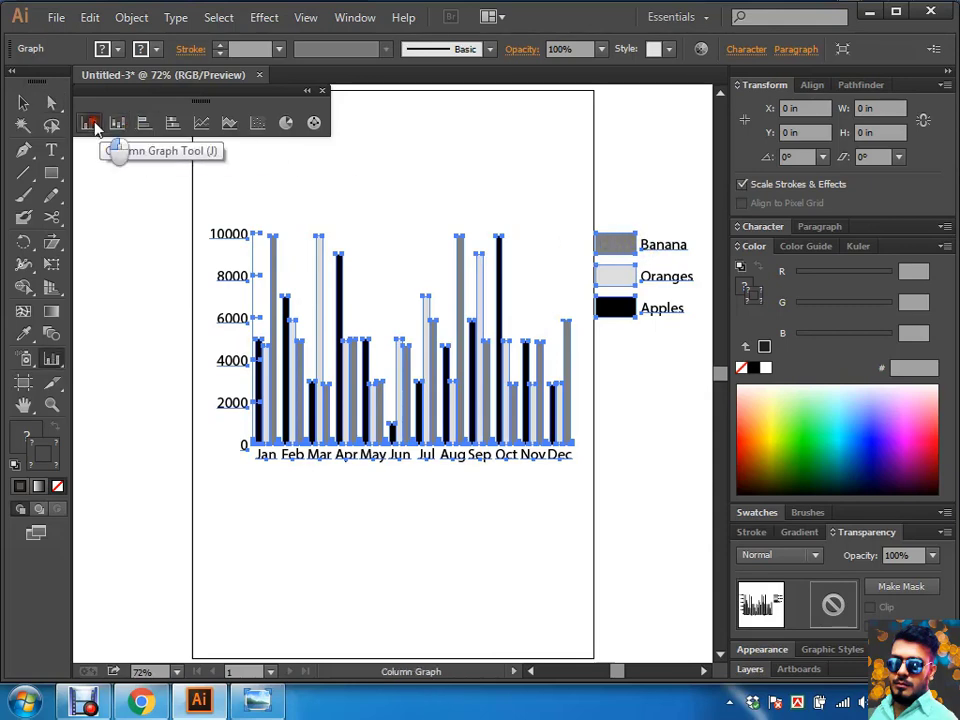
{"action": "double_click", "coordinate": [89, 124]}
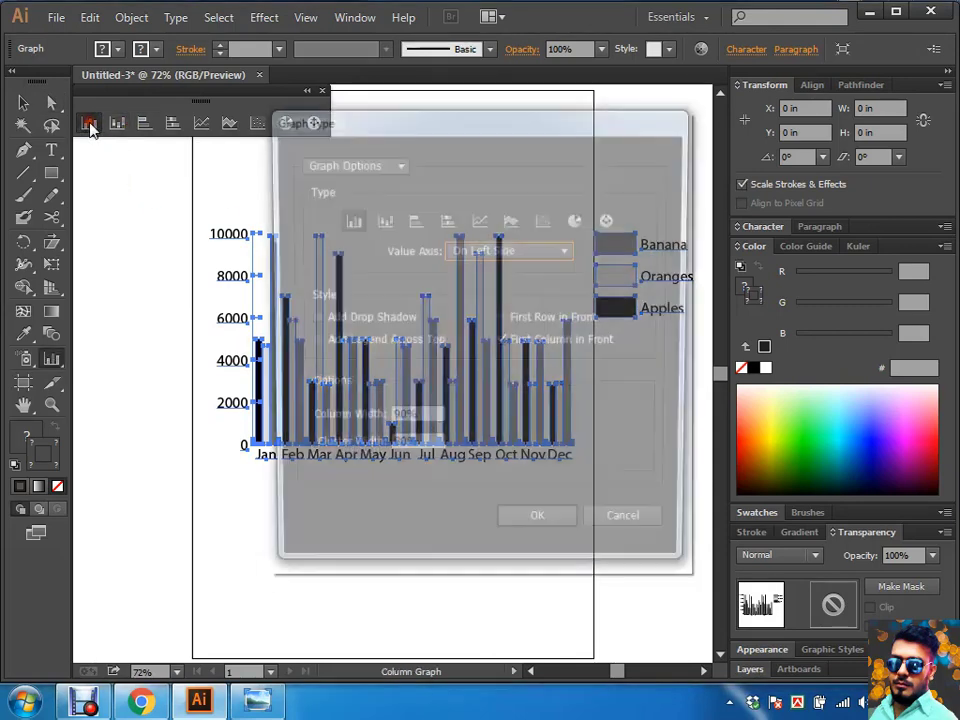
{"action": "mouse_move", "coordinate": [453, 136]}
{"action": "left_mouse_down"}
{"action": "mouse_move", "coordinate": [747, 94]}
{"action": "mouse_move", "coordinate": [487, 125]}
{"action": "left_mouse_up"}
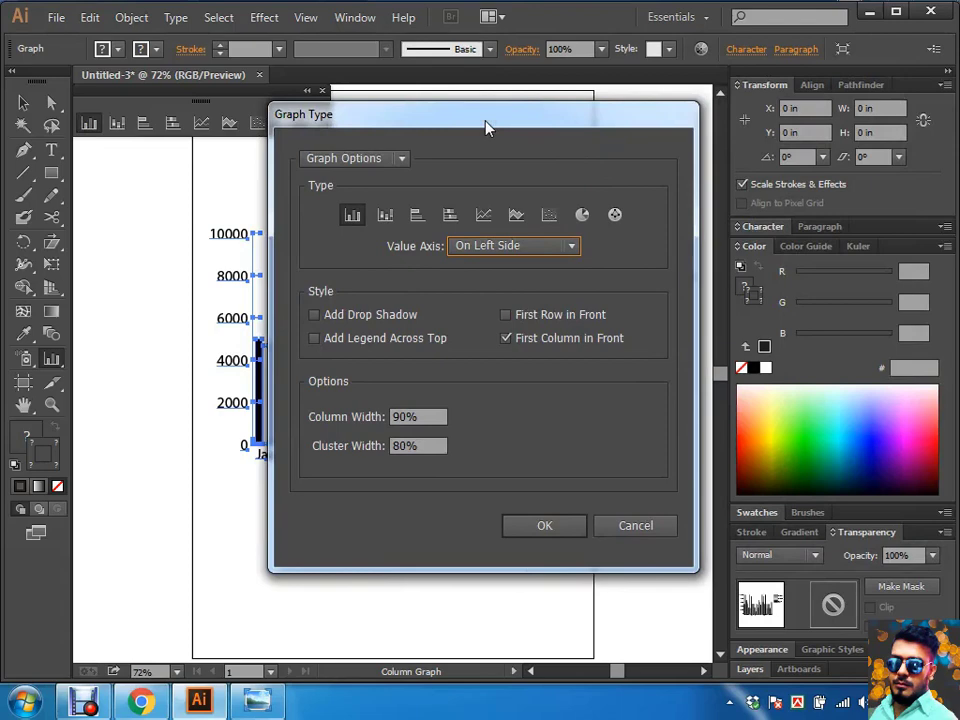
{"action": "left_click", "coordinate": [487, 125]}
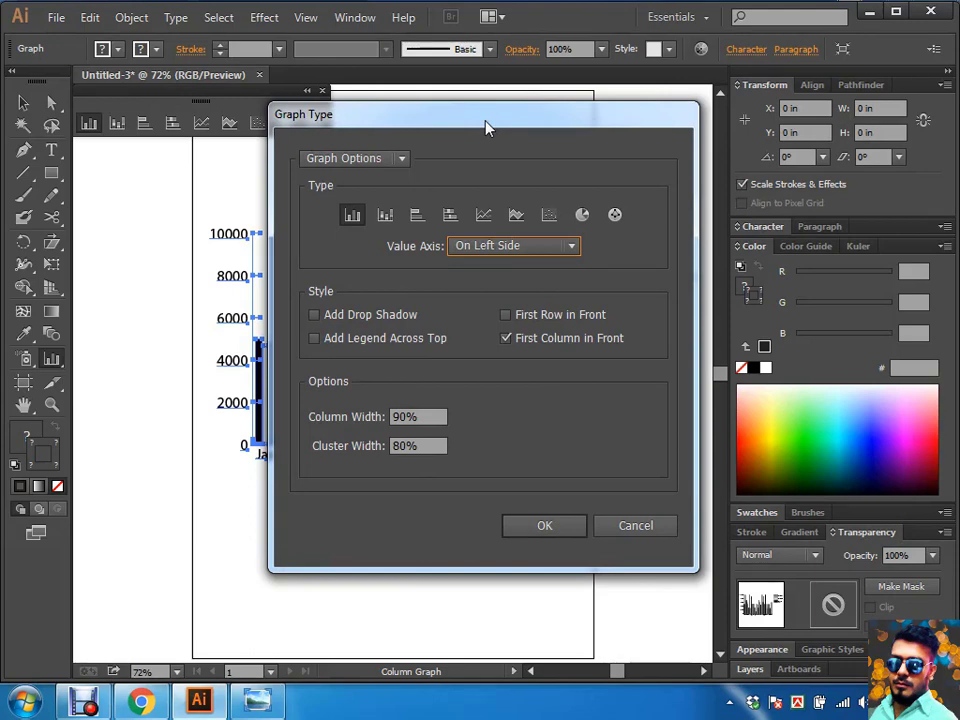
{"action": "mouse_move", "coordinate": [504, 139]}
{"action": "left_mouse_down"}
{"action": "mouse_move", "coordinate": [623, 74]}
{"action": "mouse_move", "coordinate": [756, 48]}
{"action": "left_mouse_up"}
{"action": "left_click", "coordinate": [694, 138]}
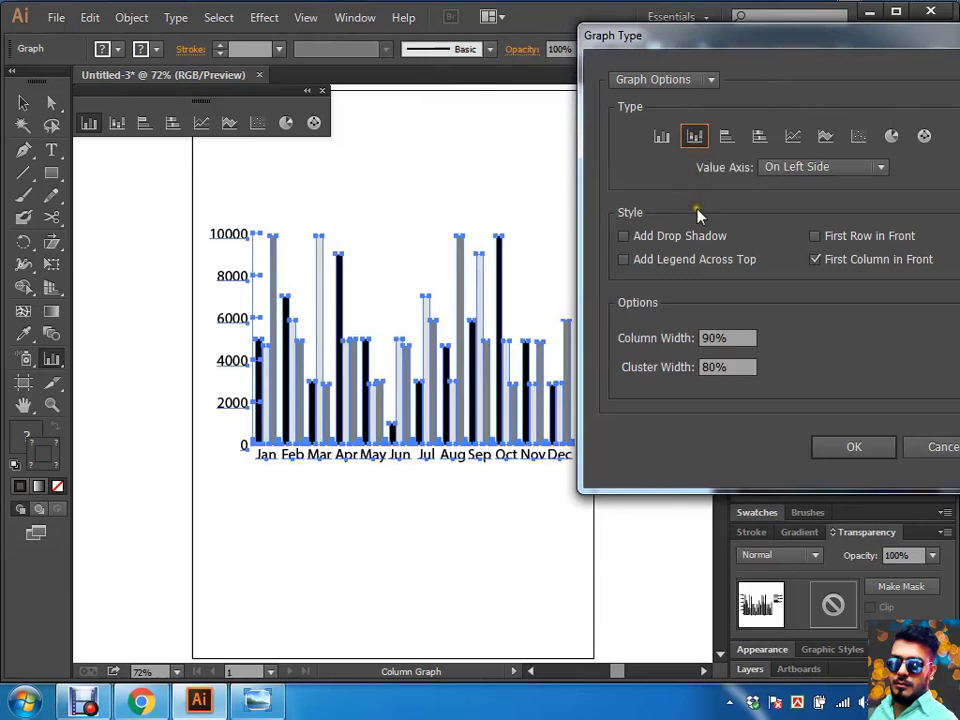
{"action": "mouse_move", "coordinate": [810, 70]}
{"action": "left_mouse_down"}
{"action": "mouse_move", "coordinate": [643, 90]}
{"action": "mouse_move", "coordinate": [754, 100]}
{"action": "left_mouse_up"}
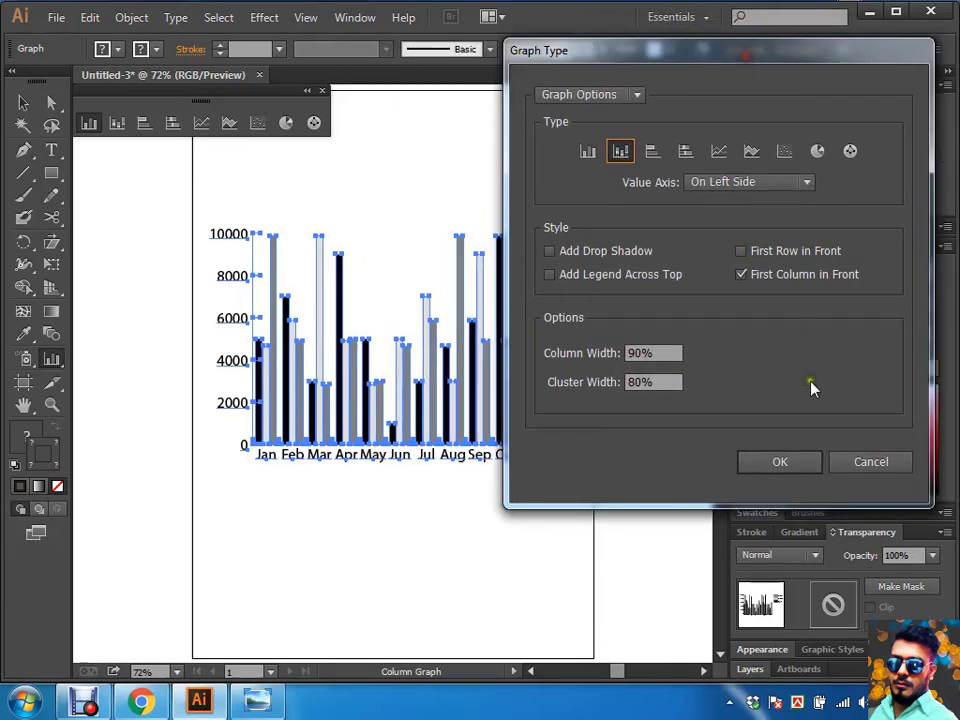
{"action": "left_click", "coordinate": [781, 465]}
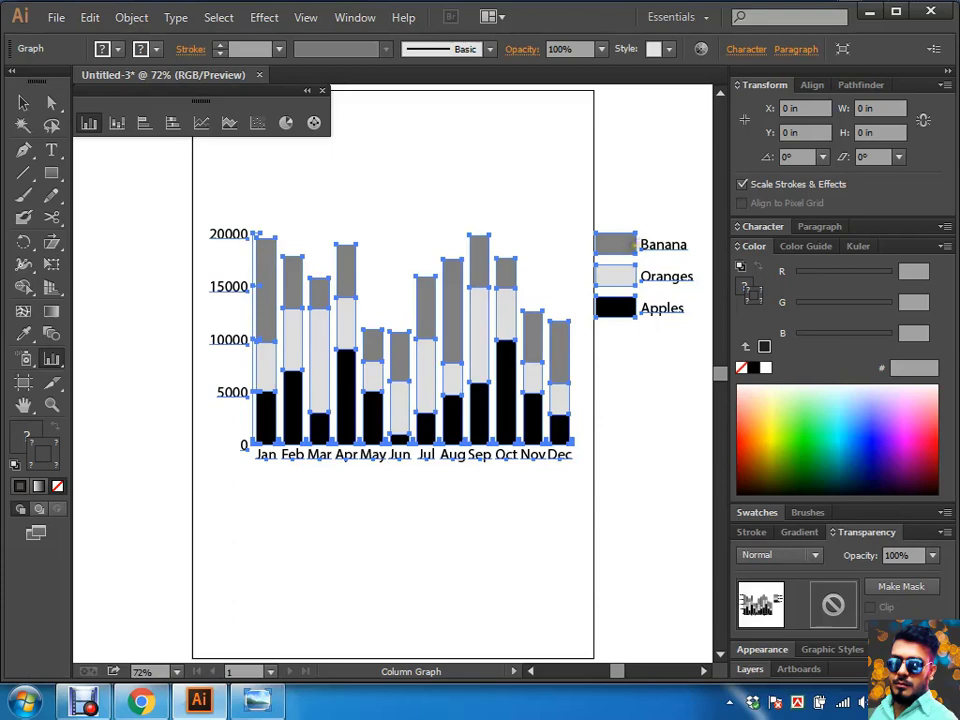
{"action": "key", "text": "a"}
{"action": "left_click", "coordinate": [497, 195]}
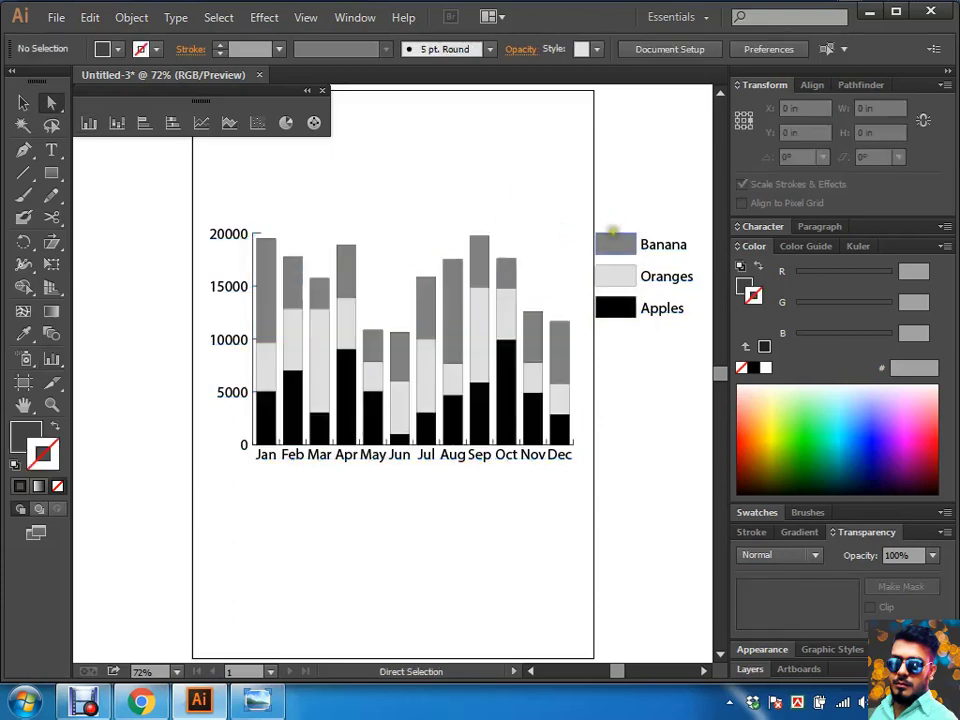
Step: Select all Banana segments by matching fill and colour them pale yellow in RGB
{"action": "left_click", "coordinate": [615, 243]}
{"action": "left_click", "coordinate": [218, 17]}
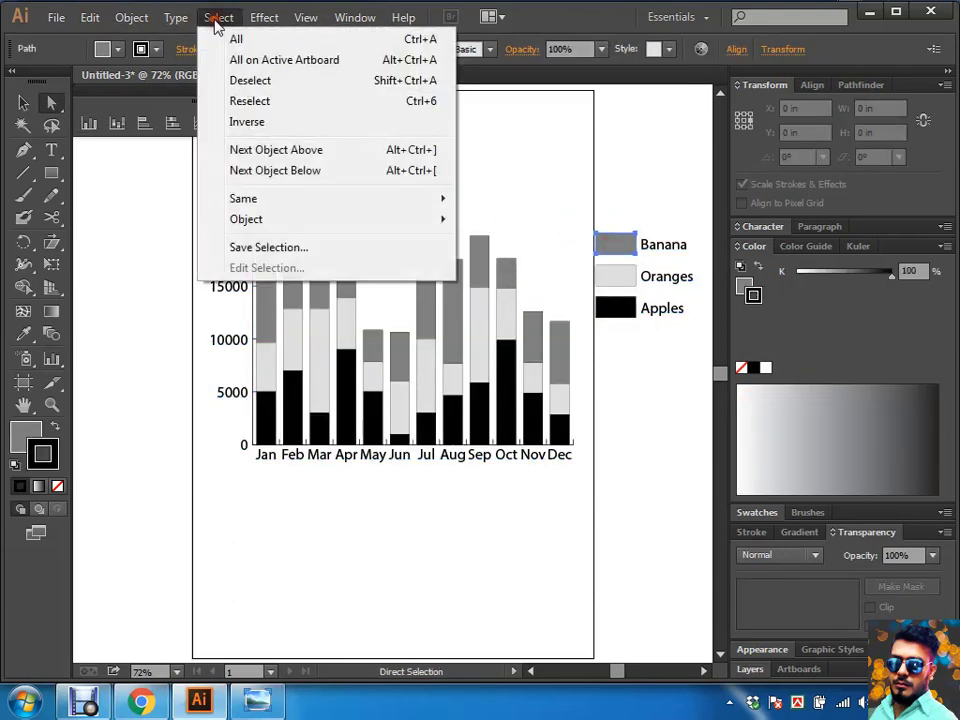
{"action": "left_click", "coordinate": [520, 277]}
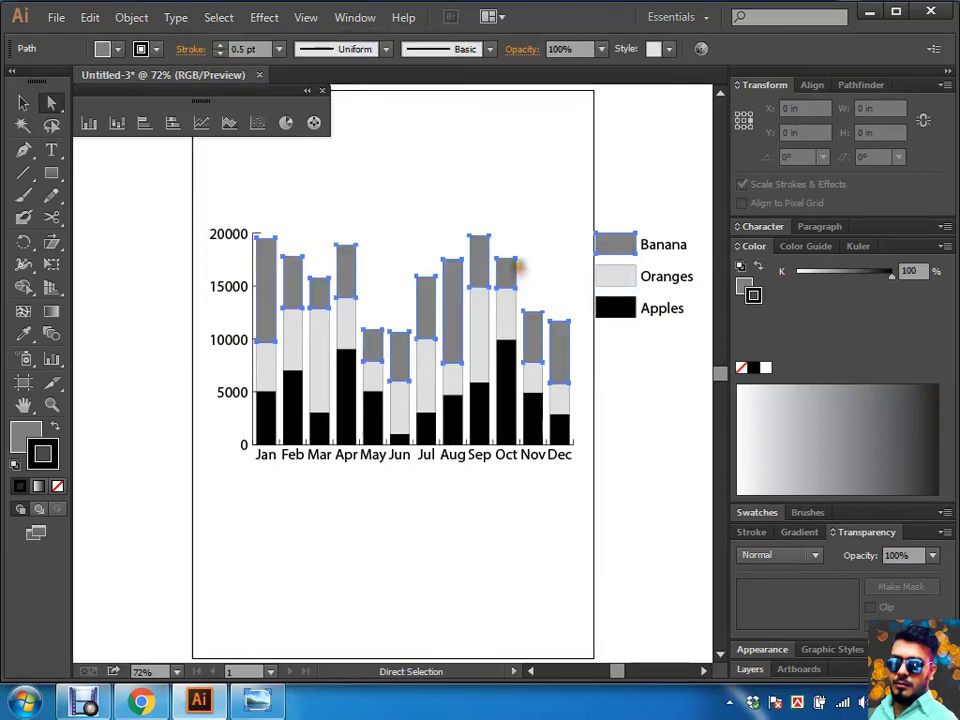
{"action": "left_click", "coordinate": [945, 246]}
{"action": "left_click", "coordinate": [826, 302]}
{"action": "left_click_drag", "start_coordinate": [851, 340], "coordinate": [795, 338]}
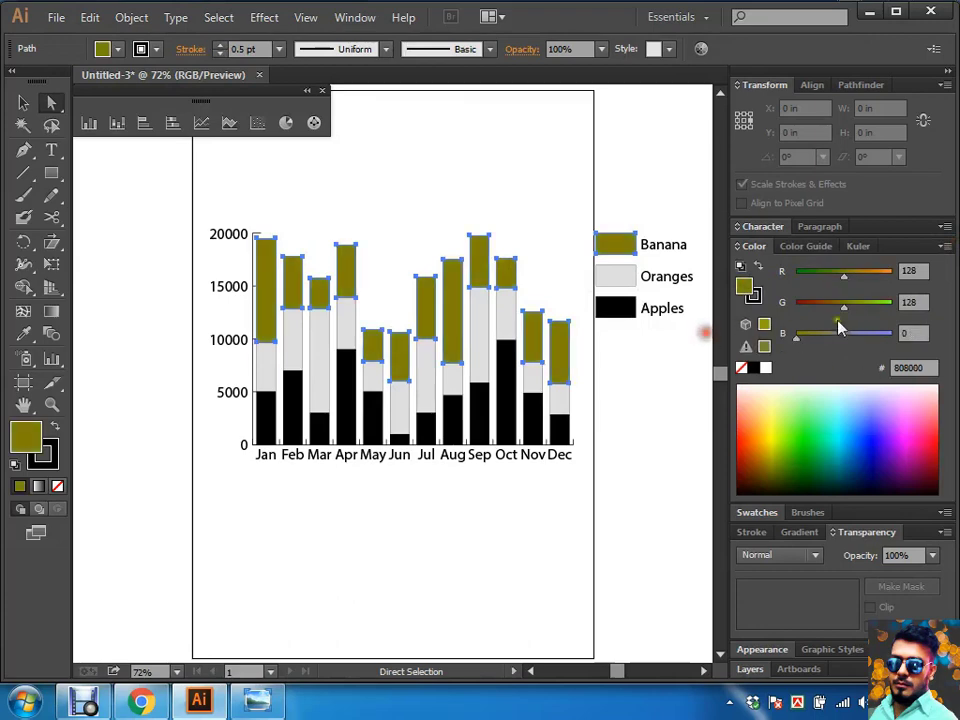
{"action": "left_click_drag", "start_coordinate": [859, 278], "coordinate": [895, 274]}
{"action": "left_click_drag", "start_coordinate": [852, 313], "coordinate": [865, 311]}
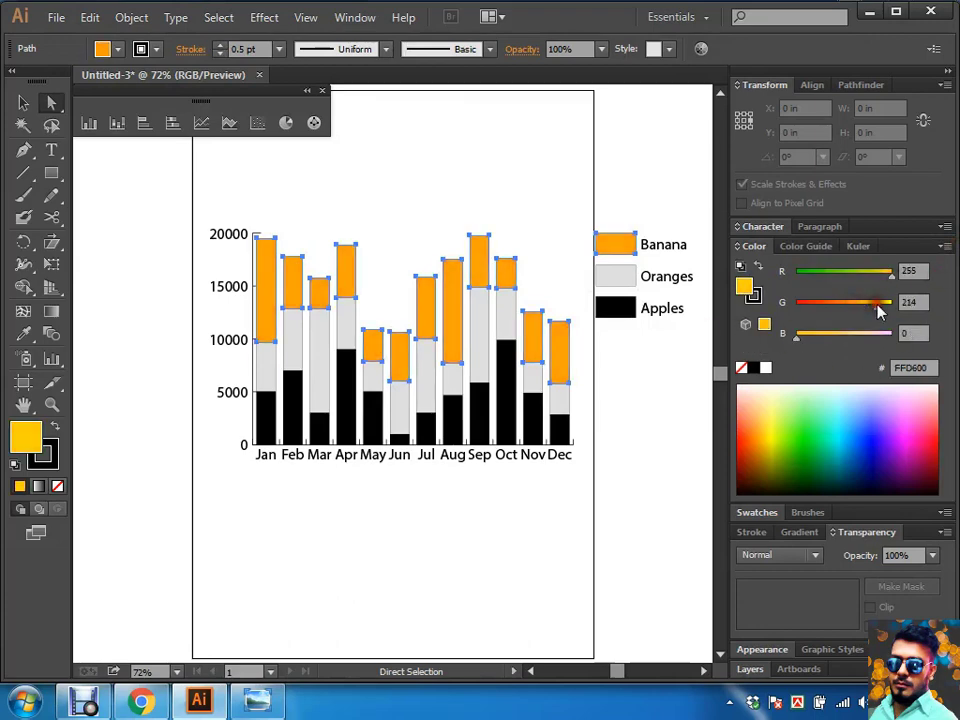
{"action": "mouse_move", "coordinate": [812, 336]}
{"action": "left_mouse_down"}
{"action": "mouse_move", "coordinate": [849, 340]}
{"action": "mouse_move", "coordinate": [885, 314]}
{"action": "left_mouse_up"}
{"action": "left_click", "coordinate": [858, 310]}
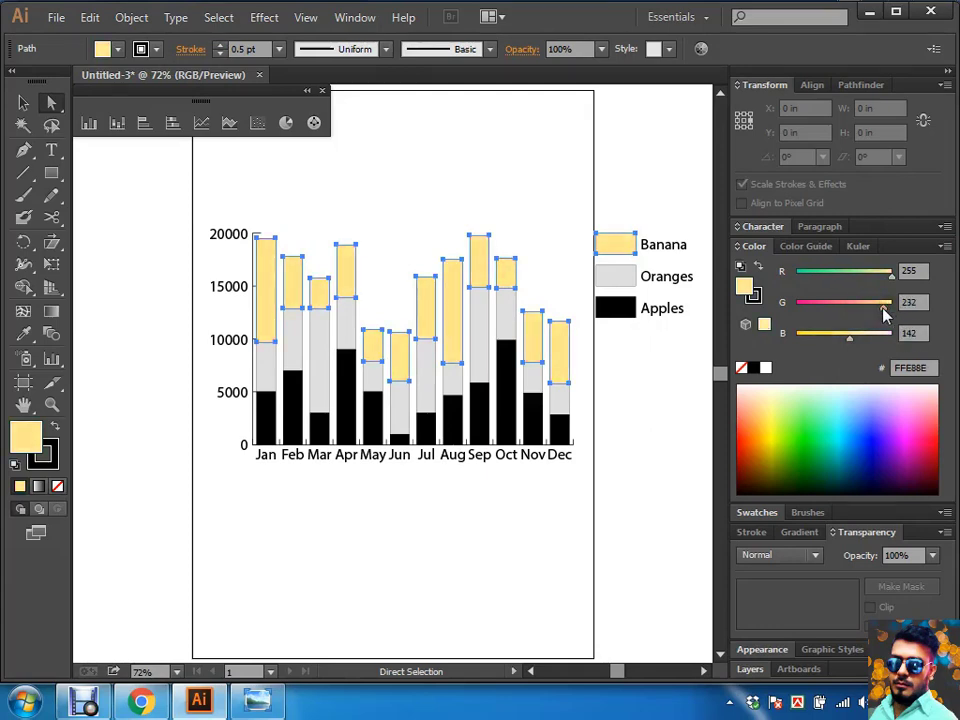
{"action": "left_click", "coordinate": [506, 193]}
Step: Select all Oranges segments and their legend swatch and colour them orange in RGB
{"action": "left_click", "coordinate": [266, 373]}
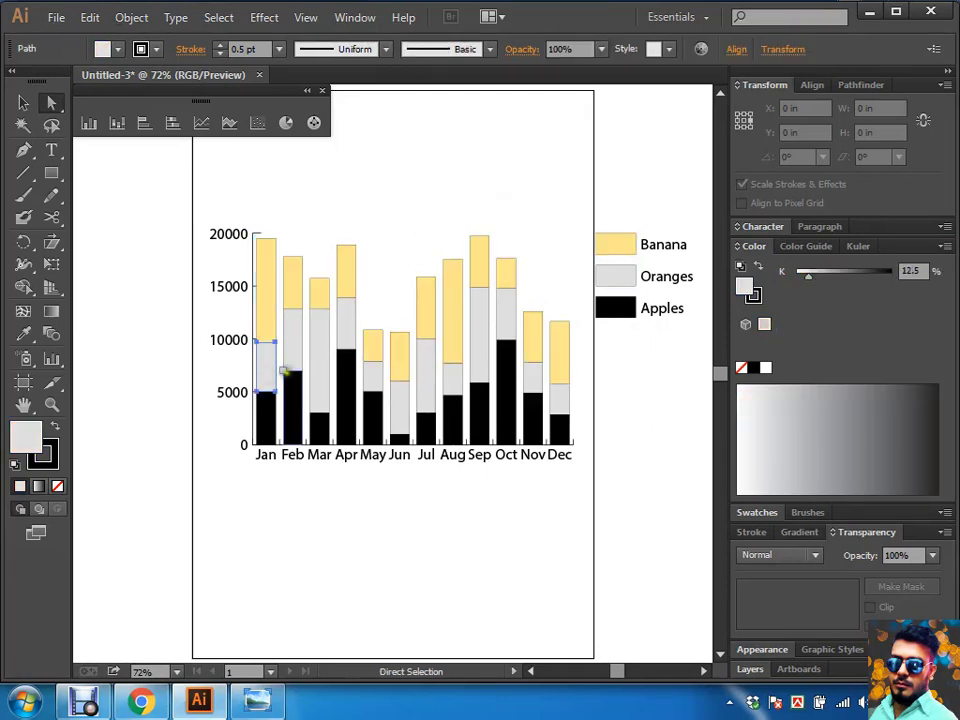
{"action": "key", "text": "ctrl"}
{"action": "left_click", "coordinate": [288, 368], "text": "alt"}
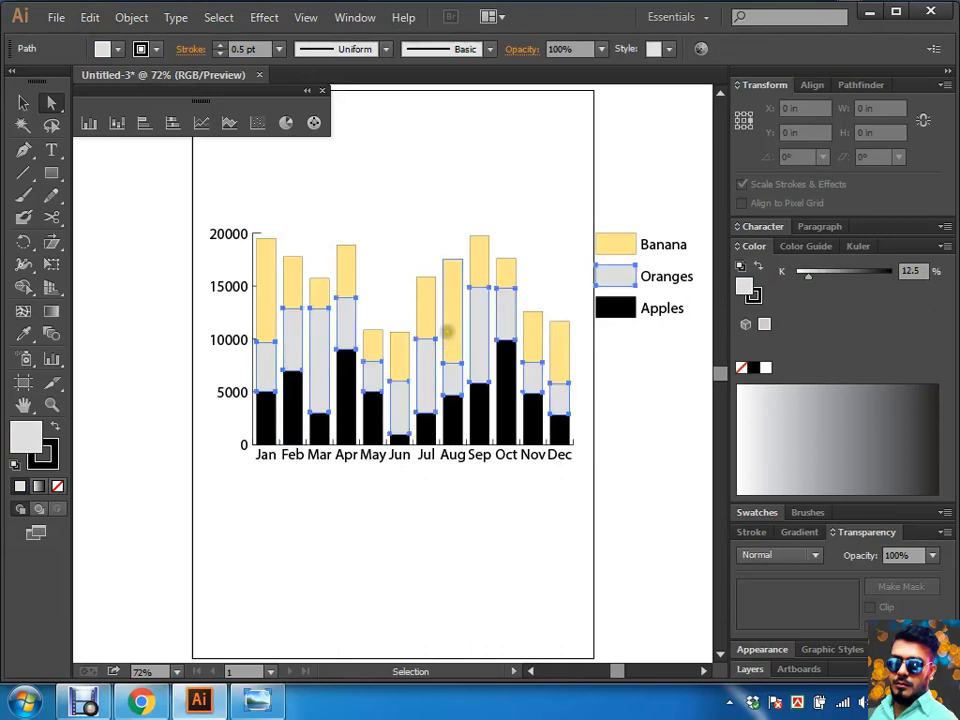
{"action": "left_click", "coordinate": [944, 246]}
{"action": "left_click", "coordinate": [816, 300]}
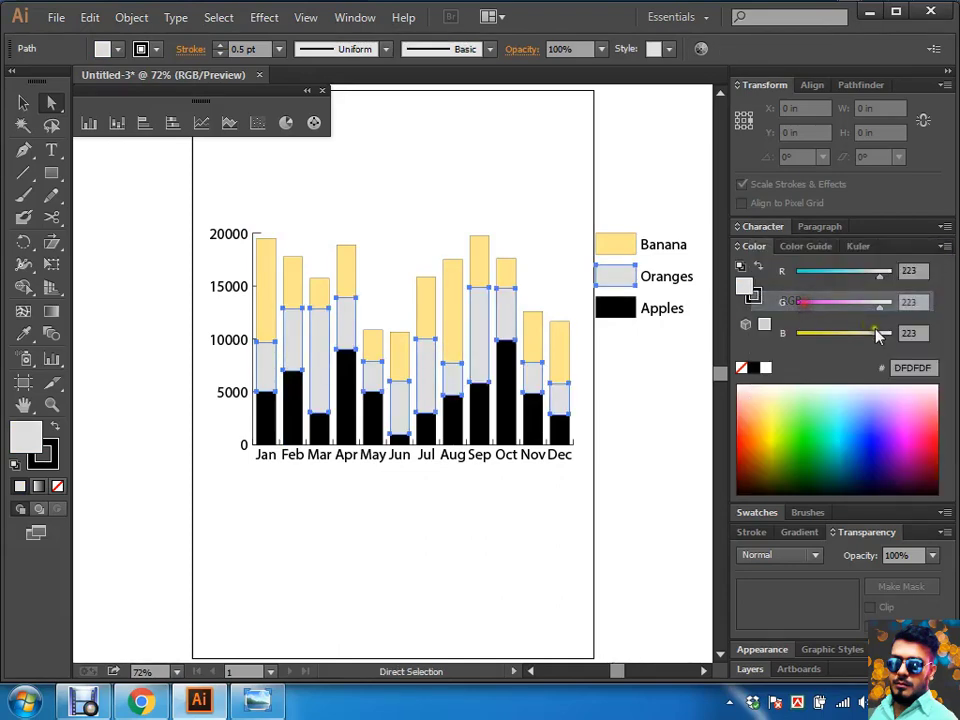
{"action": "left_click_drag", "start_coordinate": [880, 333], "coordinate": [800, 336]}
{"action": "mouse_move", "coordinate": [878, 302]}
{"action": "left_mouse_down"}
{"action": "mouse_move", "coordinate": [816, 312]}
{"action": "mouse_move", "coordinate": [838, 312]}
{"action": "left_mouse_up"}
{"action": "left_click", "coordinate": [399, 163]}
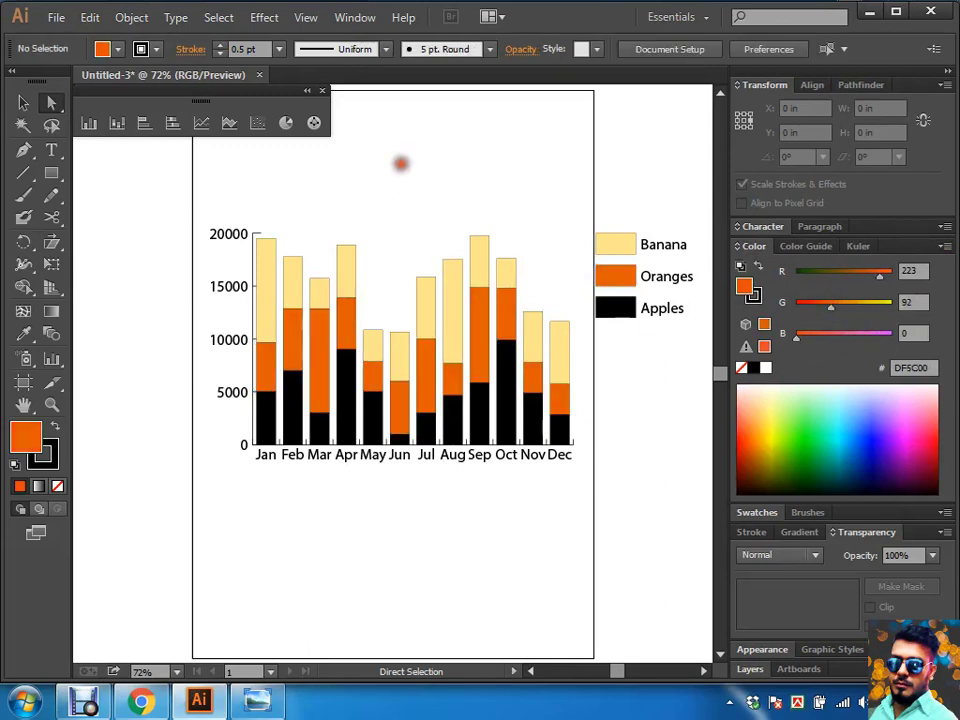
Step: Colour all Apples segments and legend swatch dark red (BD0000), then select the whole graph
{"action": "left_click", "coordinate": [270, 412], "text": "alt"}
{"action": "key", "text": "ctrl"}
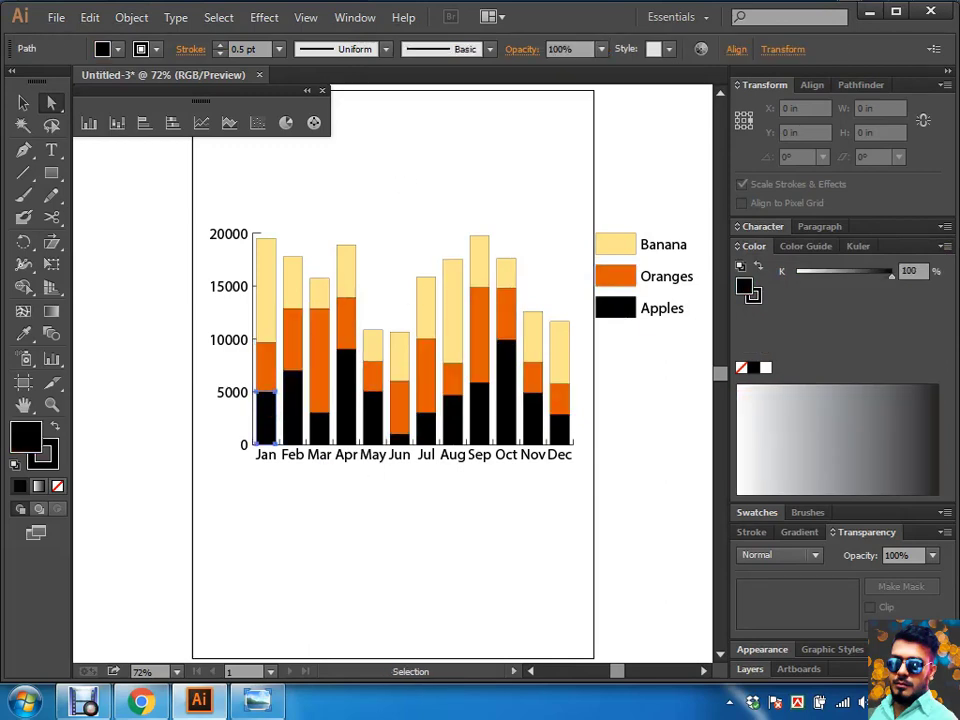
{"action": "left_click", "coordinate": [266, 412], "text": "alt"}
{"action": "left_click", "coordinate": [944, 245]}
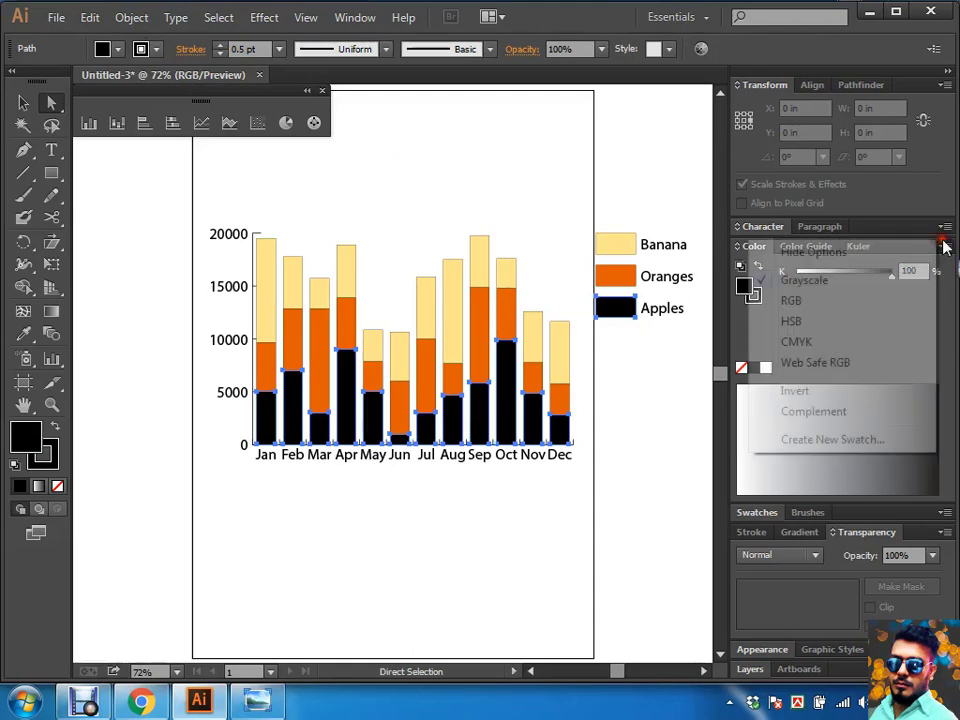
{"action": "left_click", "coordinate": [791, 300]}
{"action": "mouse_move", "coordinate": [818, 280]}
{"action": "left_mouse_down"}
{"action": "mouse_move", "coordinate": [845, 281]}
{"action": "mouse_move", "coordinate": [827, 311]}
{"action": "mouse_move", "coordinate": [847, 274]}
{"action": "mouse_move", "coordinate": [882, 279]}
{"action": "mouse_move", "coordinate": [840, 272]}
{"action": "mouse_move", "coordinate": [868, 274]}
{"action": "left_mouse_up"}
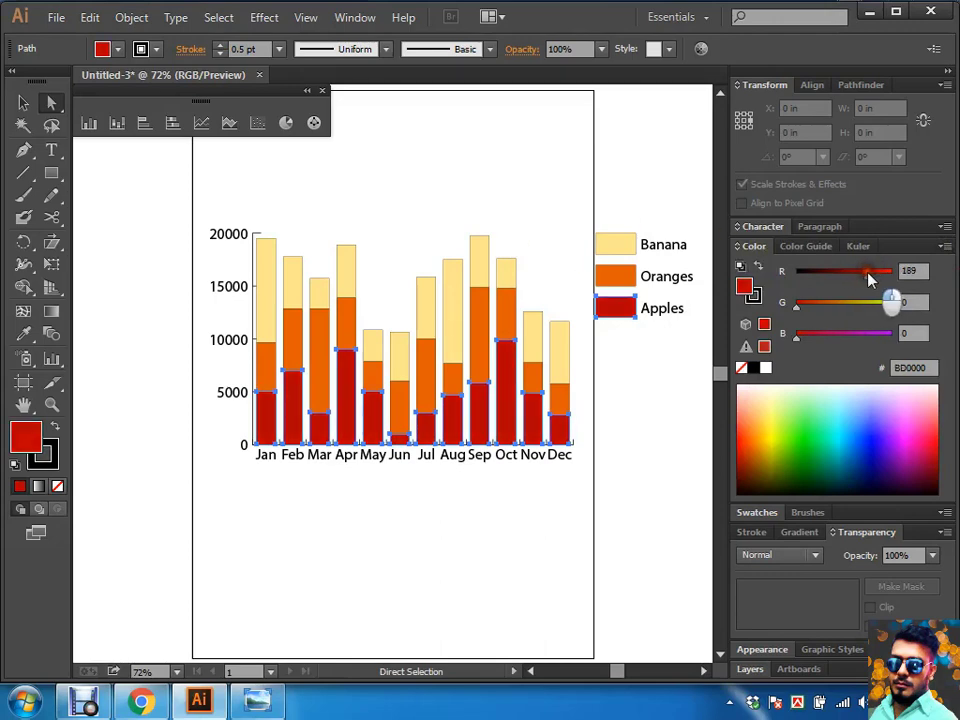
{"action": "left_click", "coordinate": [484, 173]}
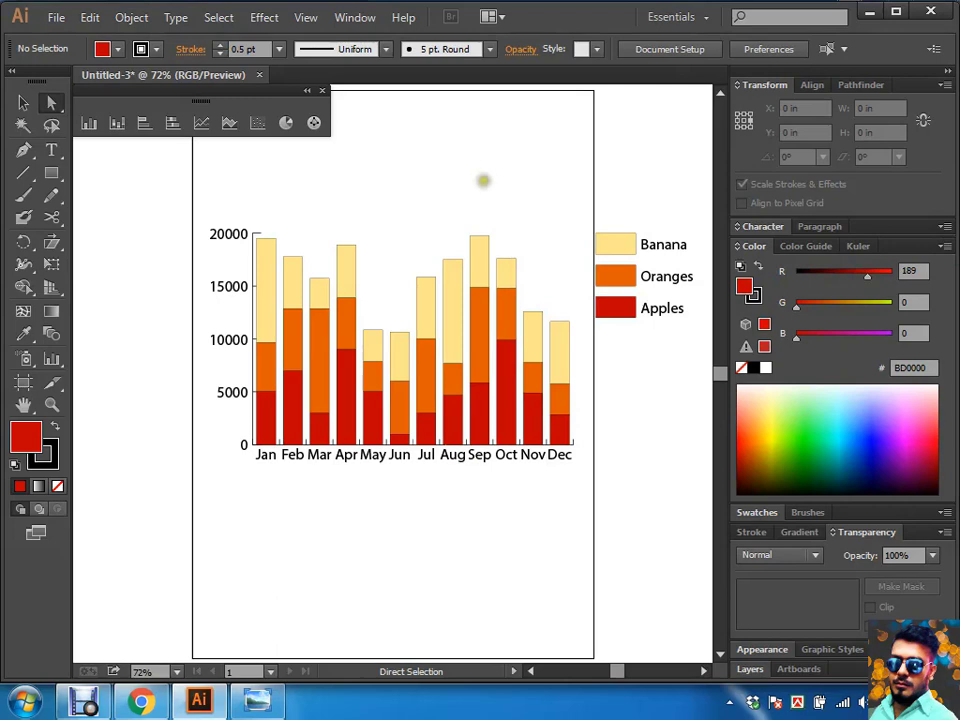
{"action": "key", "text": "ctrl+a"}
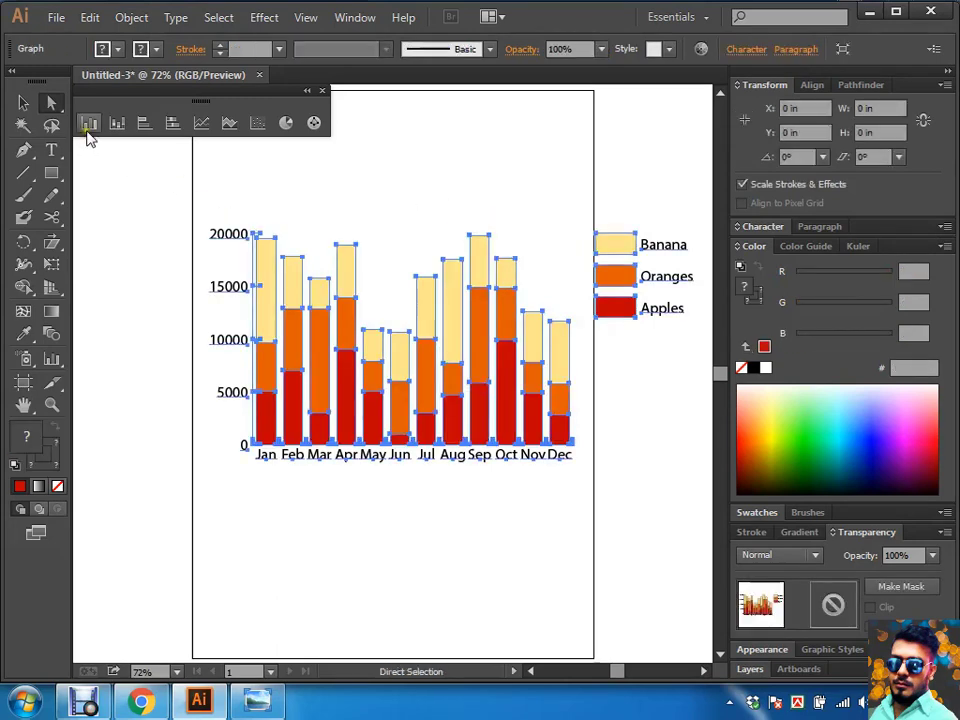
Step: Switch the selected chart to the Line graph type in Graph Type
{"action": "double_click", "coordinate": [89, 122]}
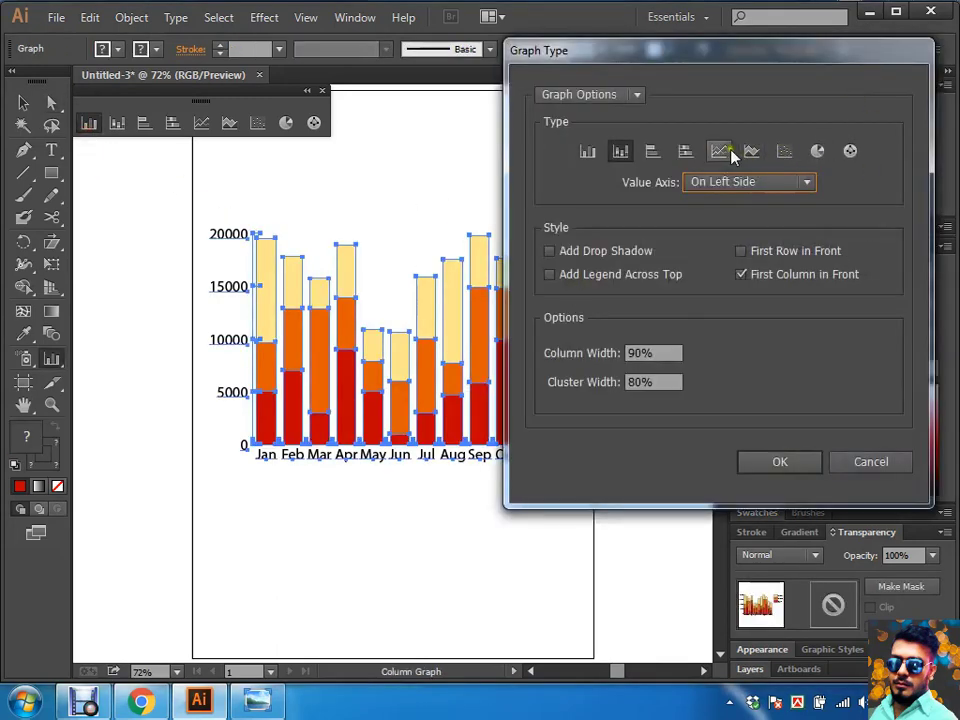
{"action": "left_click", "coordinate": [721, 151]}
{"action": "left_click", "coordinate": [797, 473]}
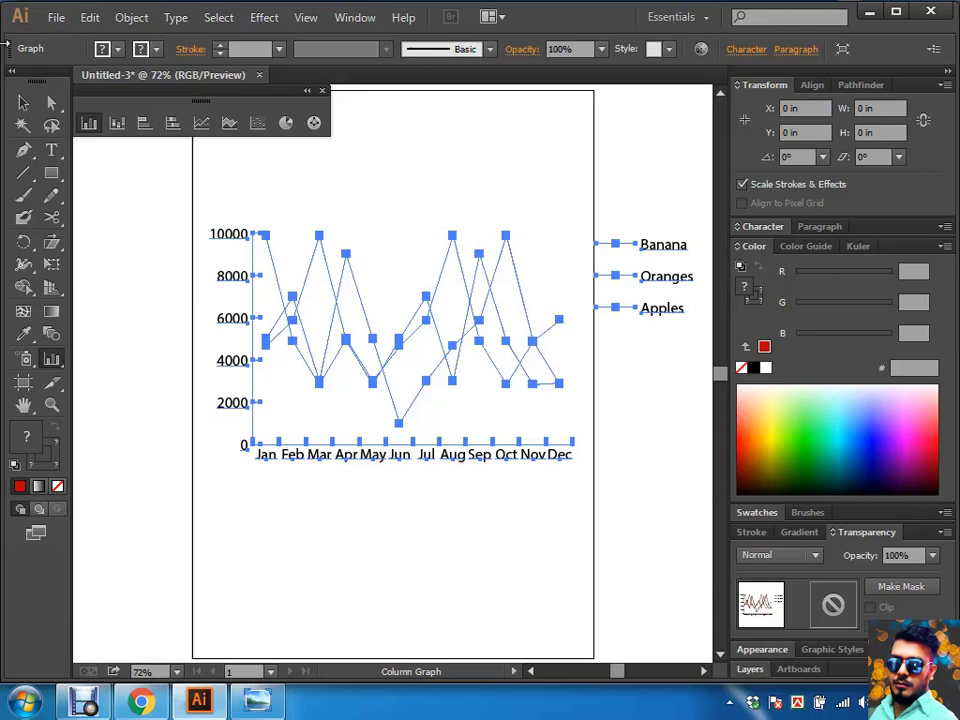
Step: Change the chart to the Pie graph type
{"action": "double_click", "coordinate": [88, 122]}
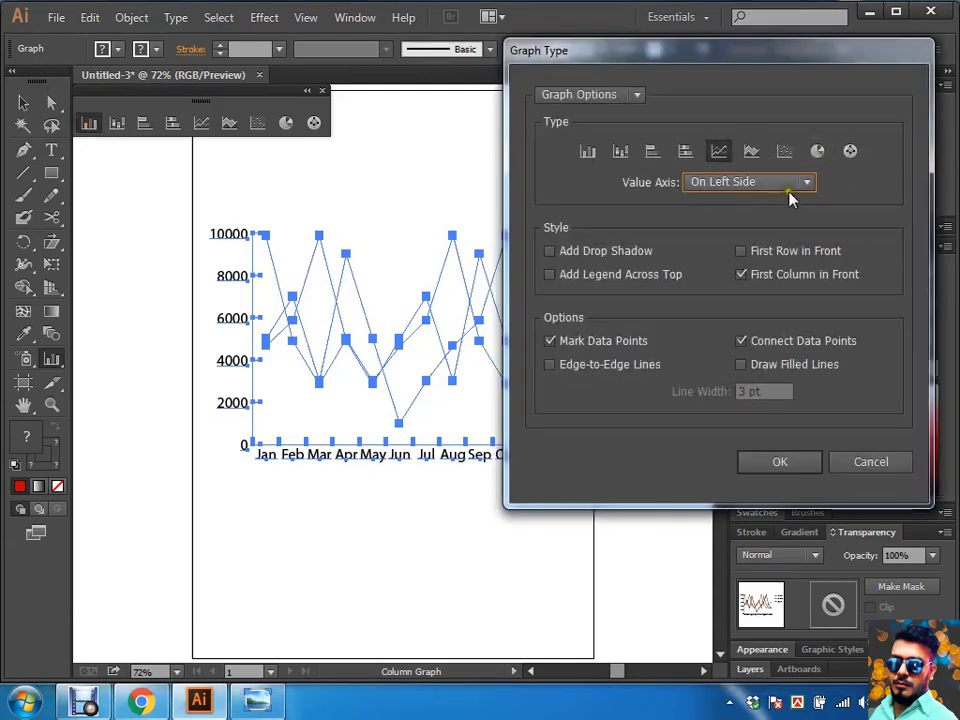
{"action": "left_click", "coordinate": [817, 151]}
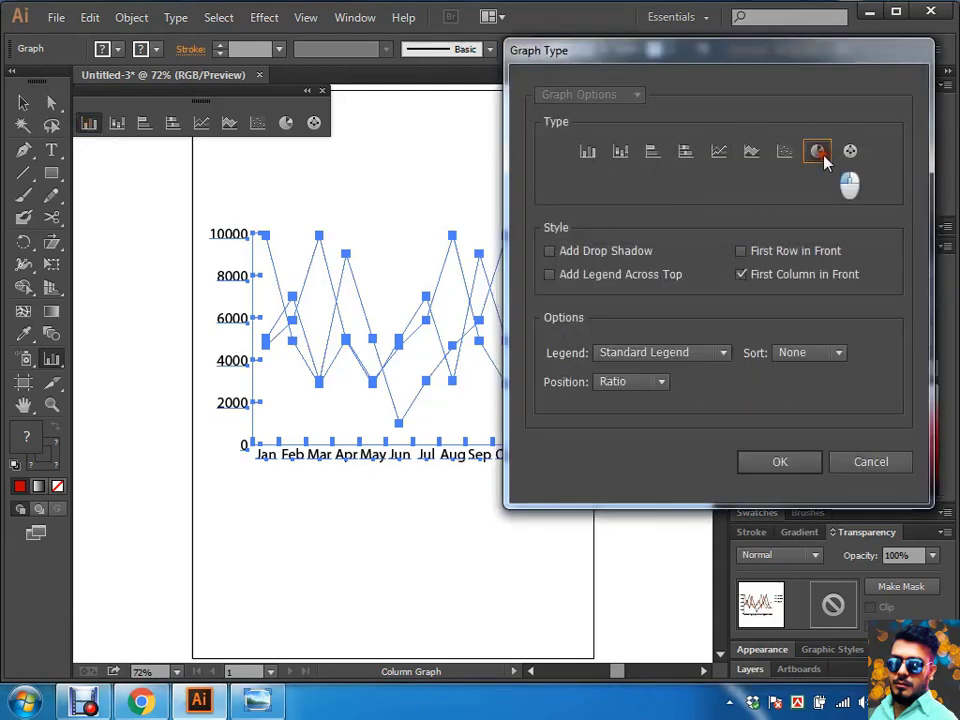
{"action": "left_click", "coordinate": [790, 462]}
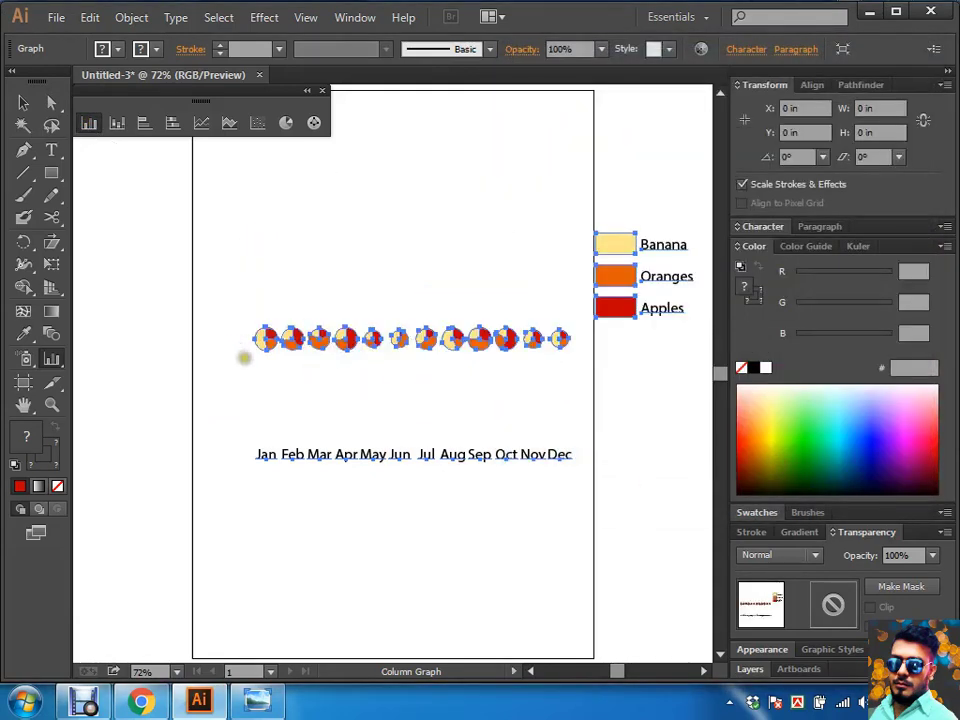
Step: Zoom in to inspect the monthly pies, then fit the artboard back in view
{"action": "key", "text": "z"}
{"action": "left_click_drag", "start_coordinate": [357, 267], "coordinate": [253, 379]}
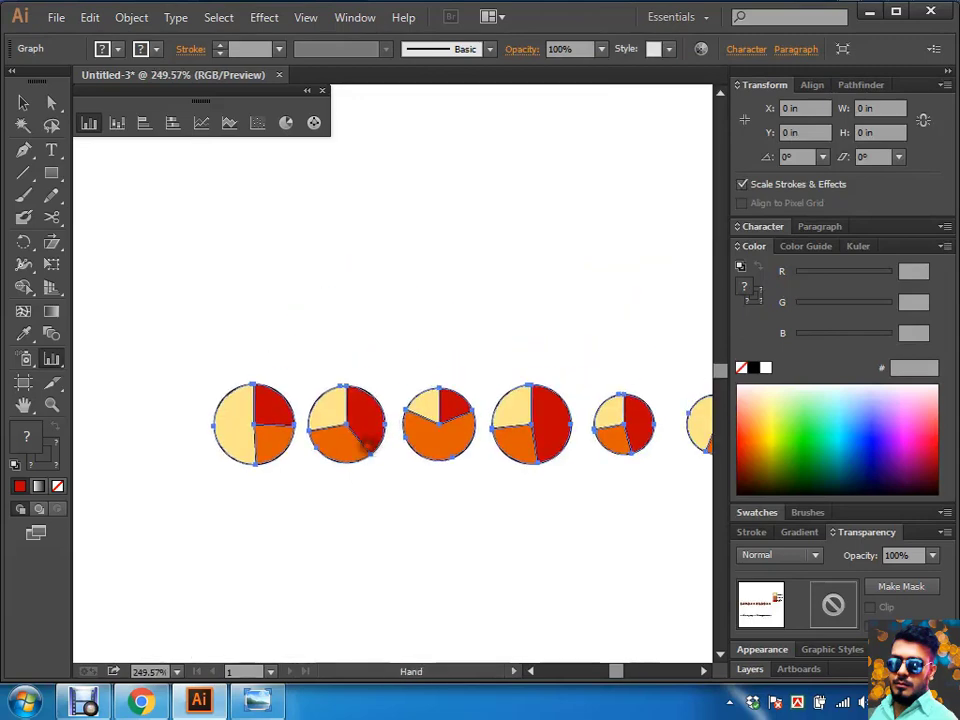
{"action": "key", "text": "a"}
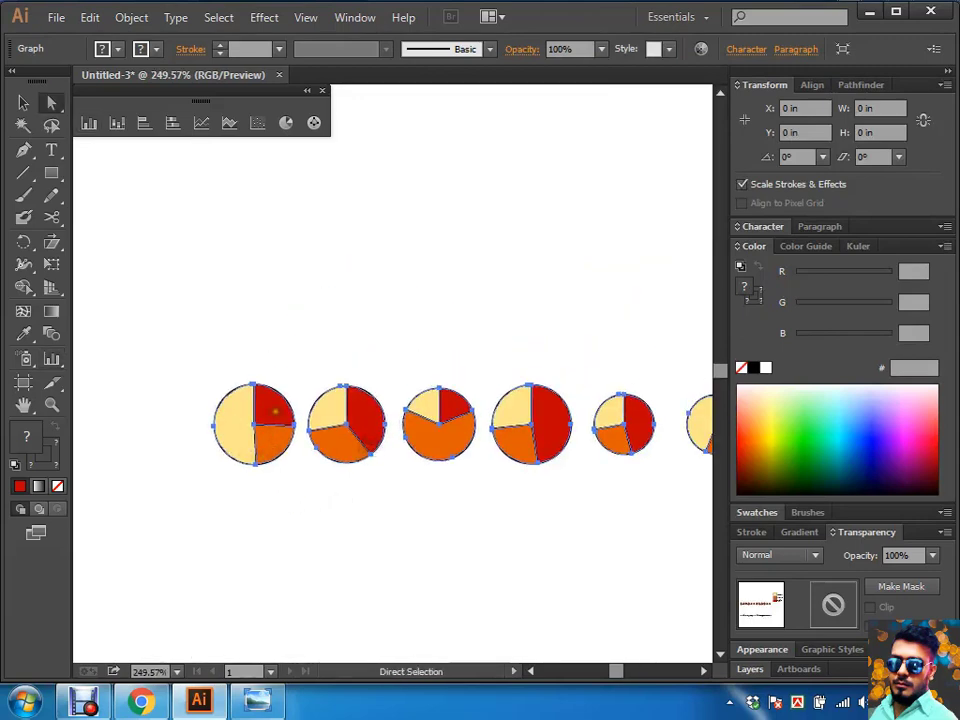
{"action": "left_click_drag", "start_coordinate": [236, 420], "coordinate": [161, 412]}
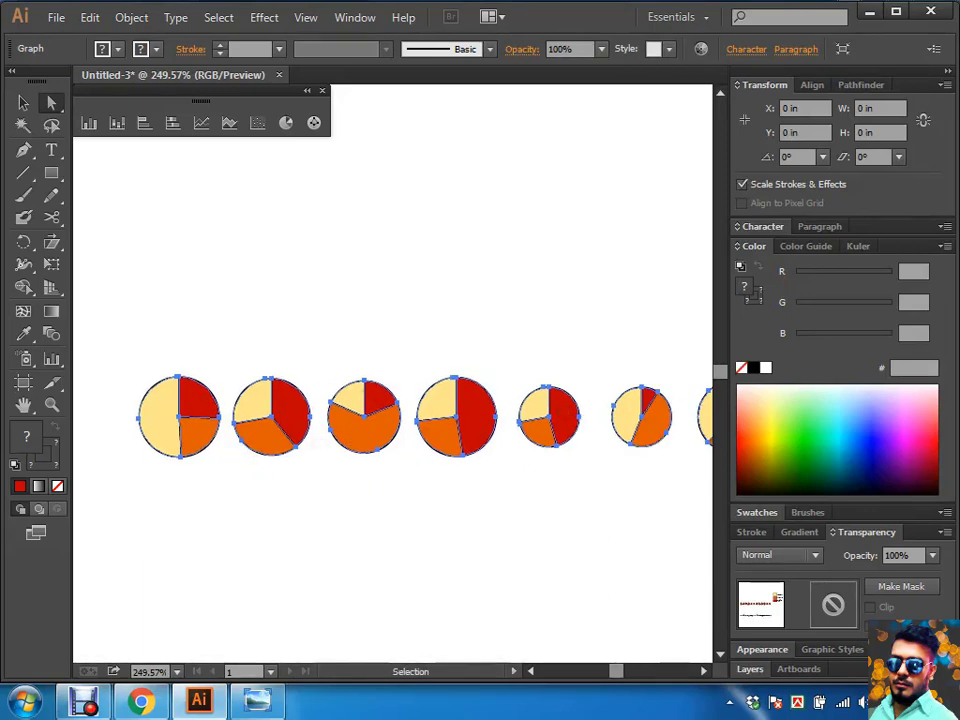
{"action": "key", "text": "ctrl+0"}
{"action": "left_click", "coordinate": [650, 371]}
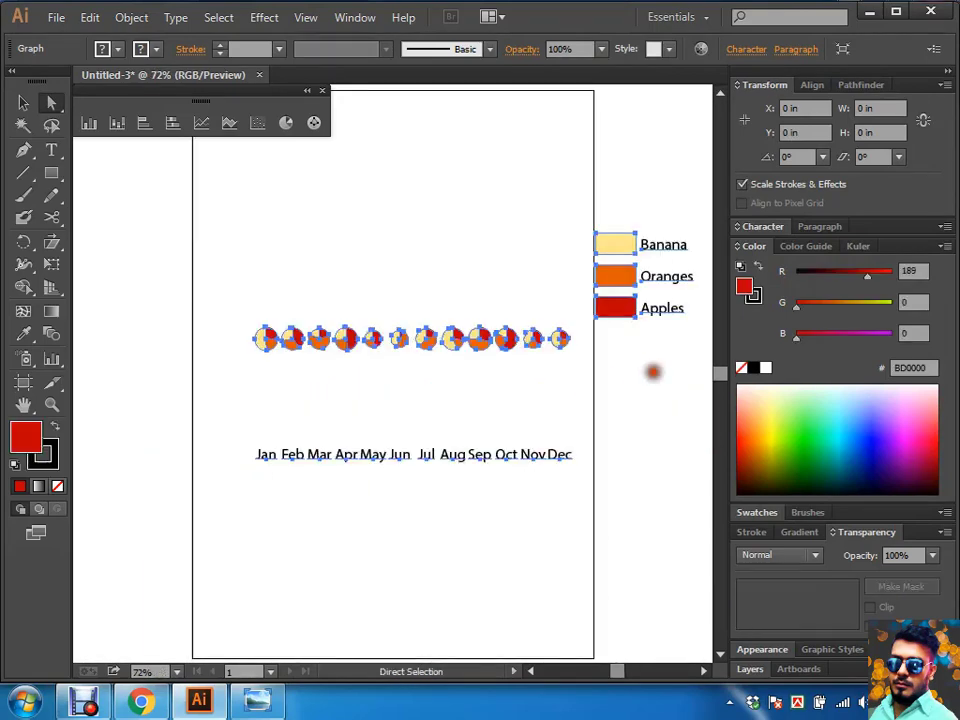
{"action": "key", "text": "ctrl+z"}
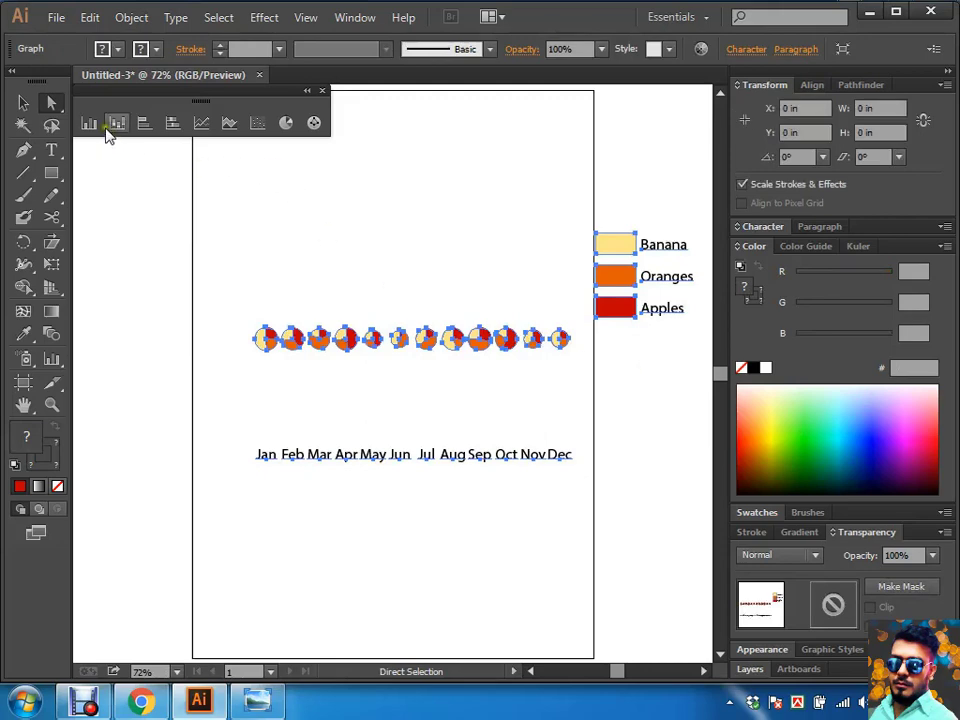
Step: Return the chart to a grouped Column graph and open its Value Axis position list
{"action": "double_click", "coordinate": [89, 122]}
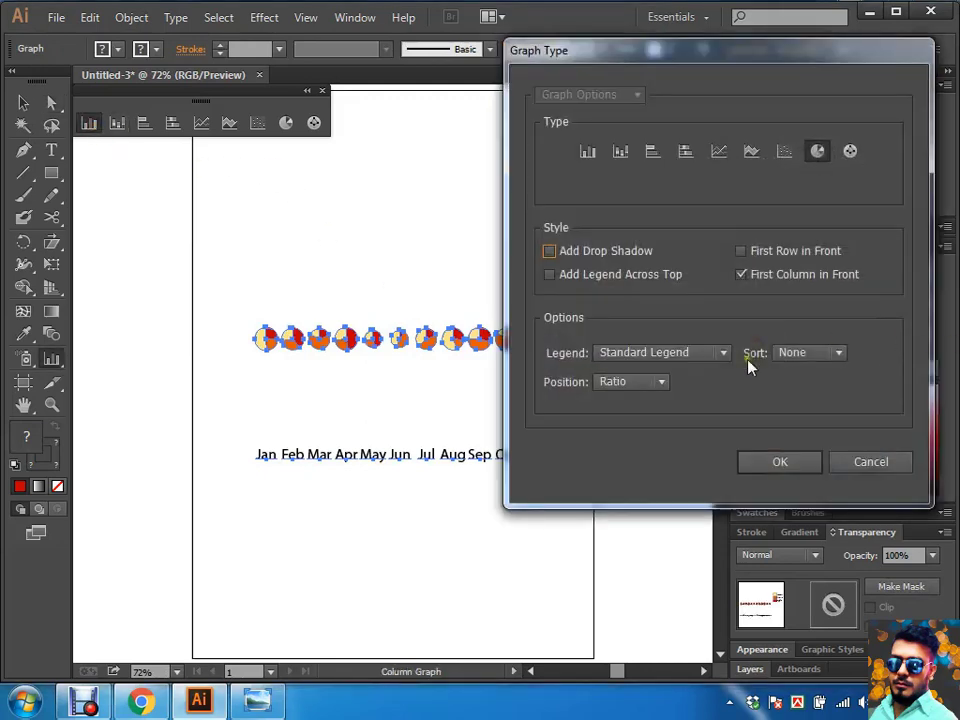
{"action": "left_click", "coordinate": [587, 151]}
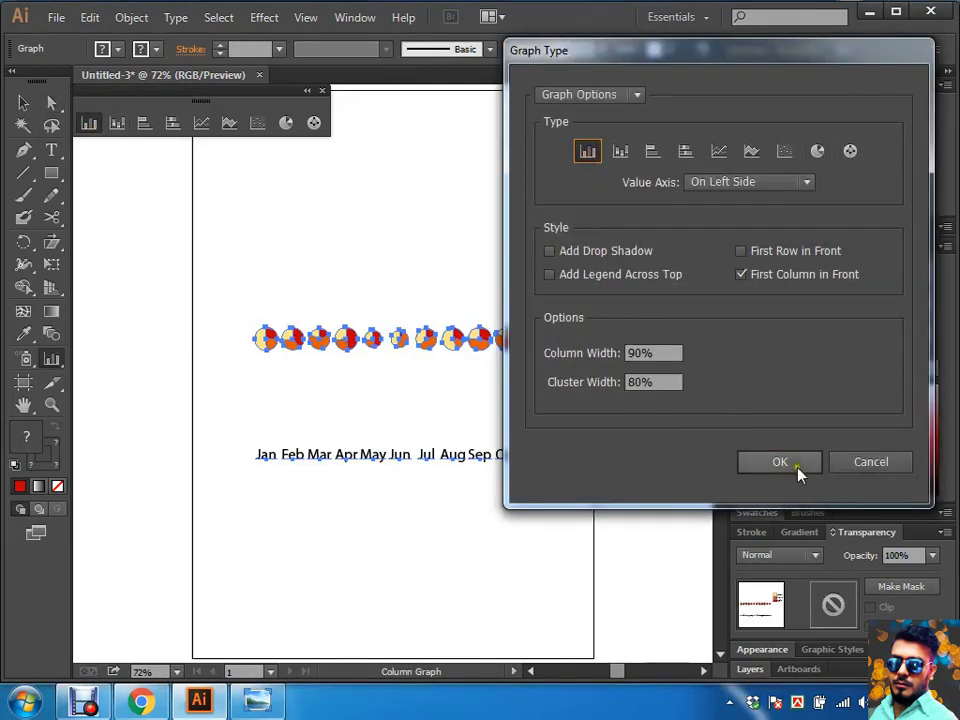
{"action": "left_click", "coordinate": [760, 475]}
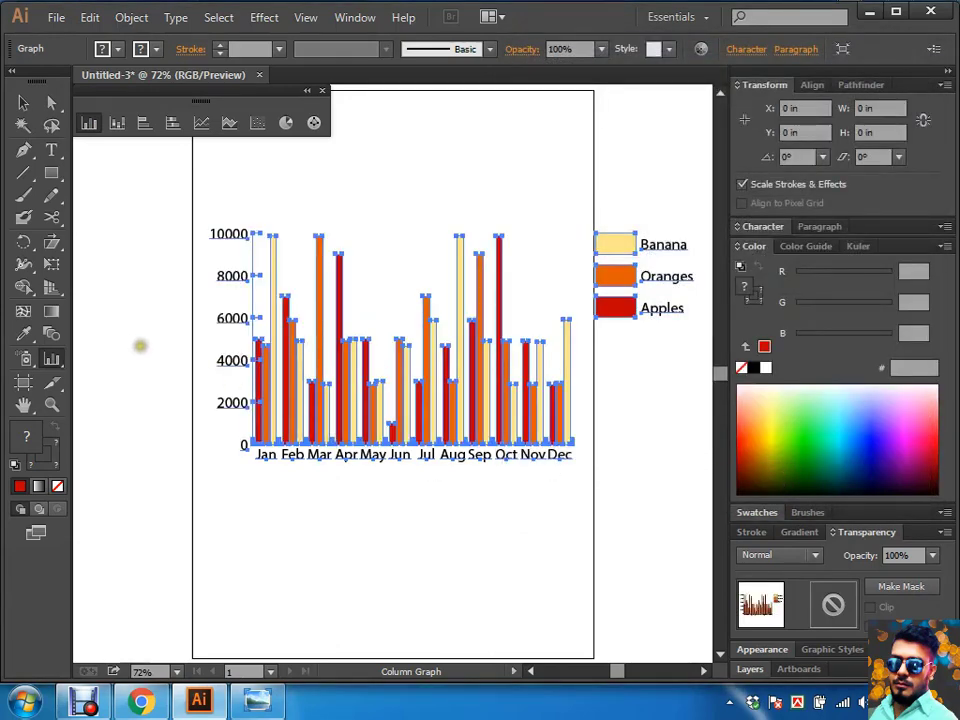
{"action": "double_click", "coordinate": [89, 123]}
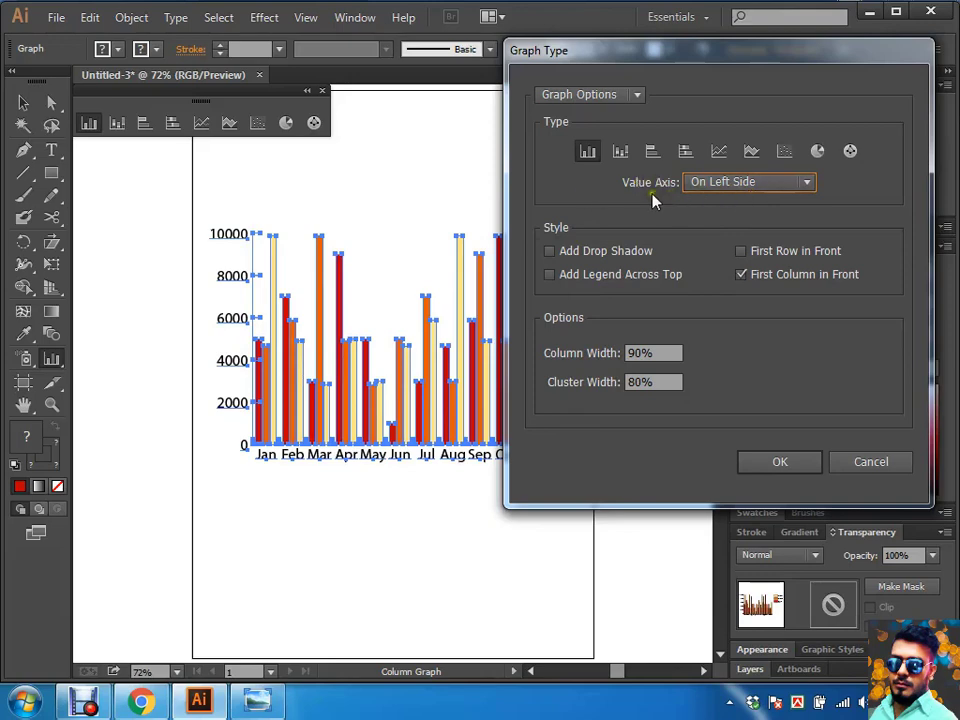
{"action": "left_click", "coordinate": [745, 189]}
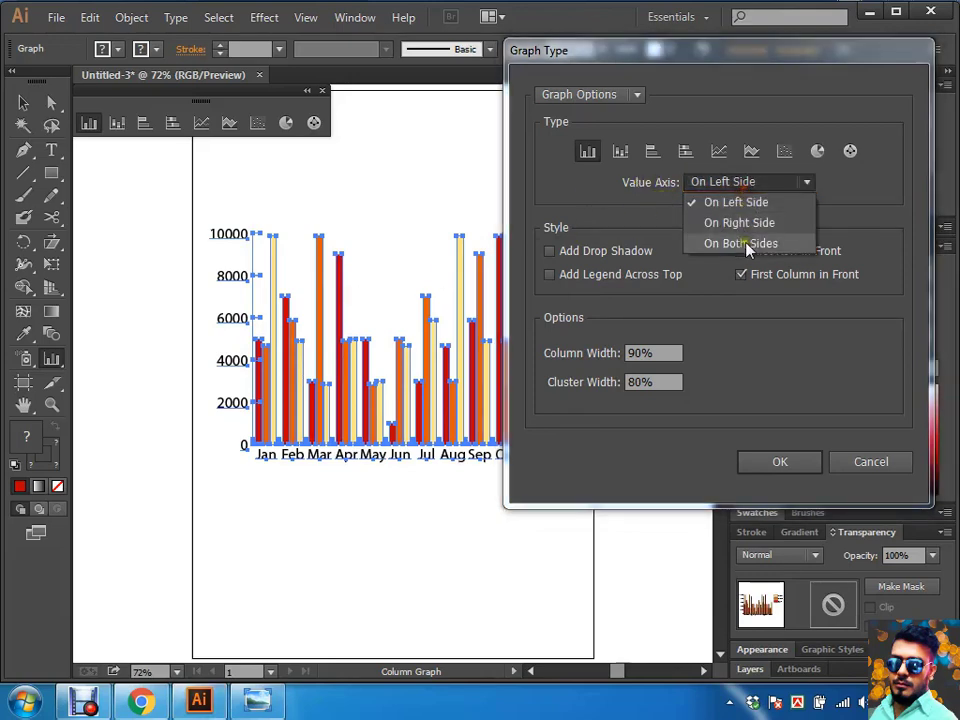
Step: Set the value axis On Both Sides, then delete the whole fruit chart
{"action": "left_click", "coordinate": [737, 244]}
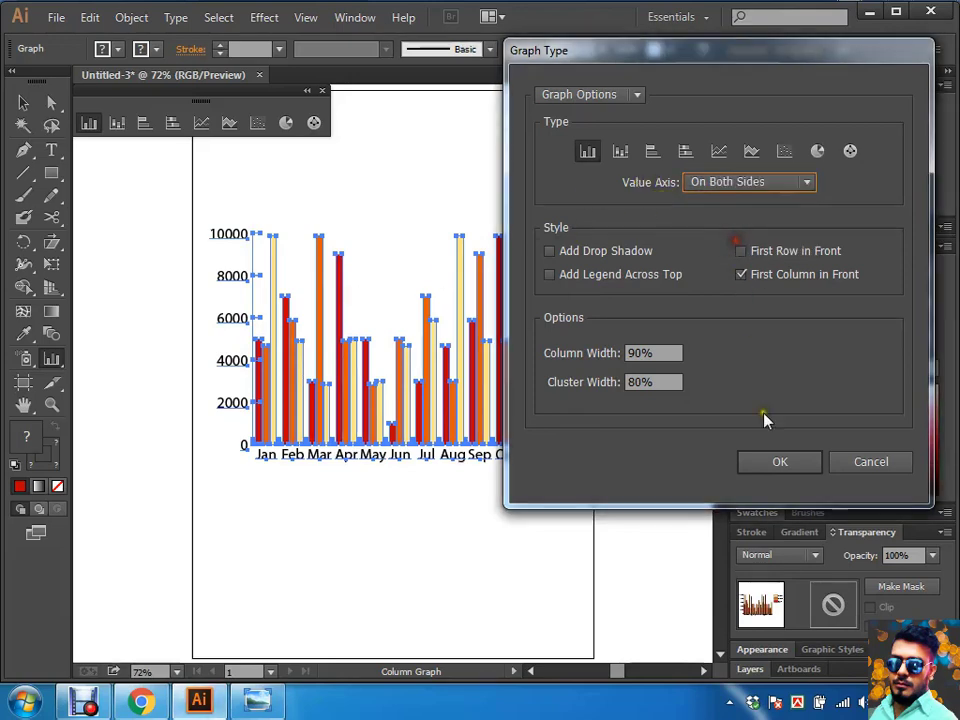
{"action": "left_click", "coordinate": [798, 470]}
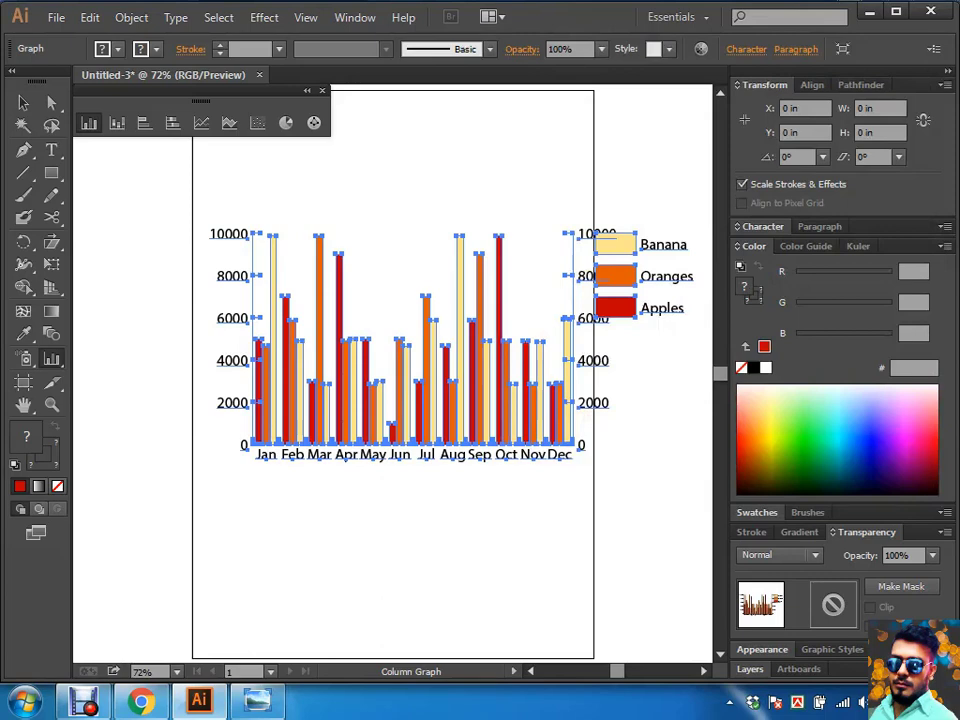
{"action": "key", "text": "a"}
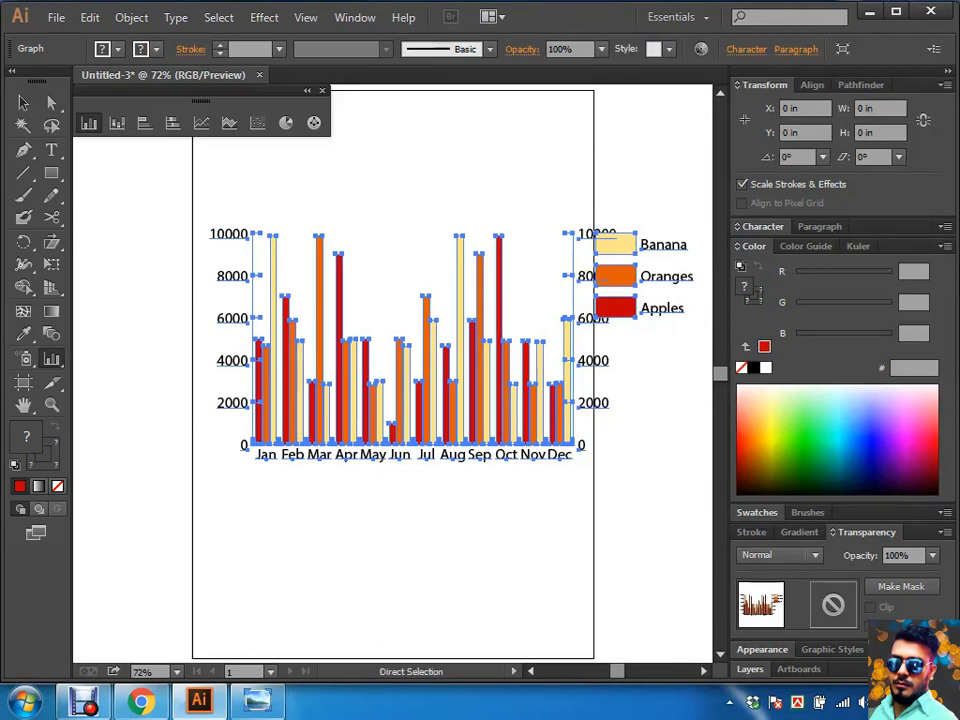
{"action": "key", "text": "Delete"}
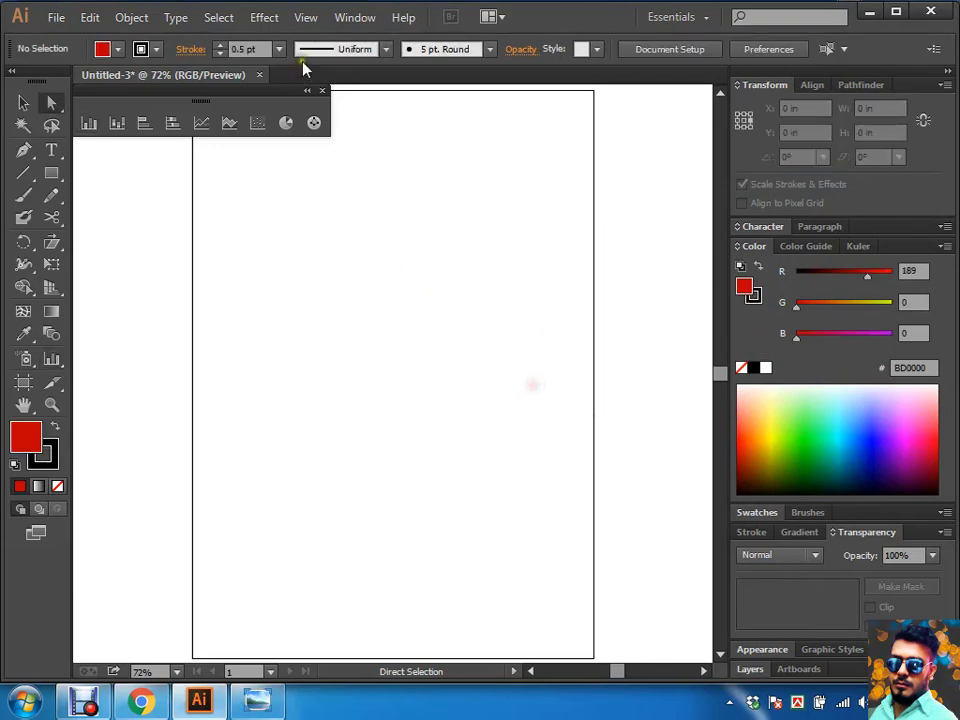
Step: Close the graph tools panel, sketch two freehand Pencil curves, then undo both
{"action": "left_click", "coordinate": [323, 91]}
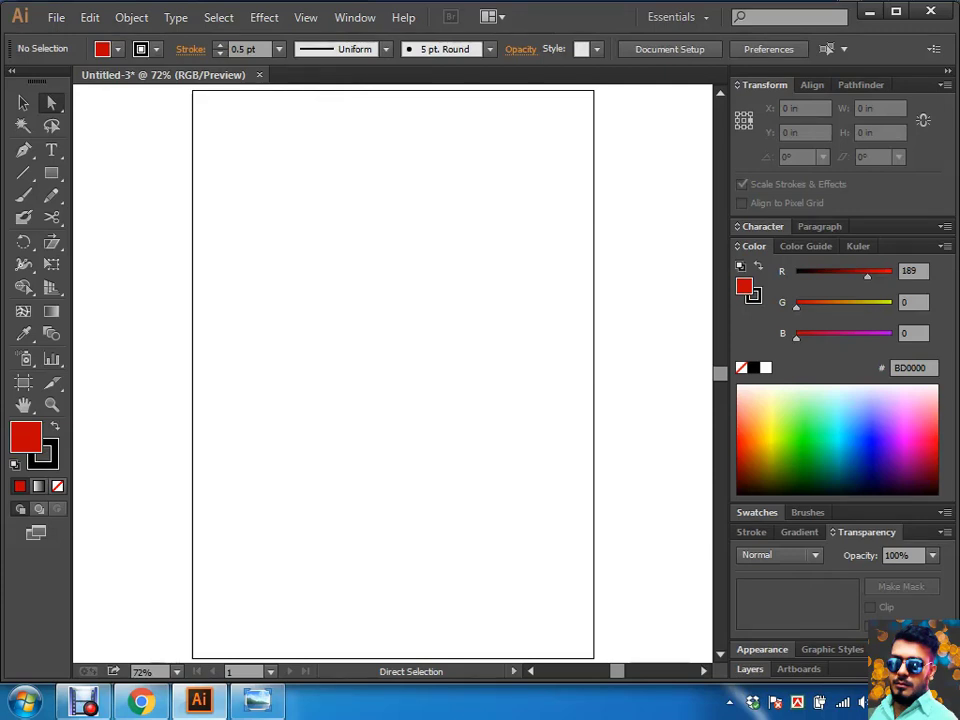
{"action": "left_click", "coordinate": [358, 257]}
{"action": "left_click", "coordinate": [49, 201]}
{"action": "left_click", "coordinate": [140, 198]}
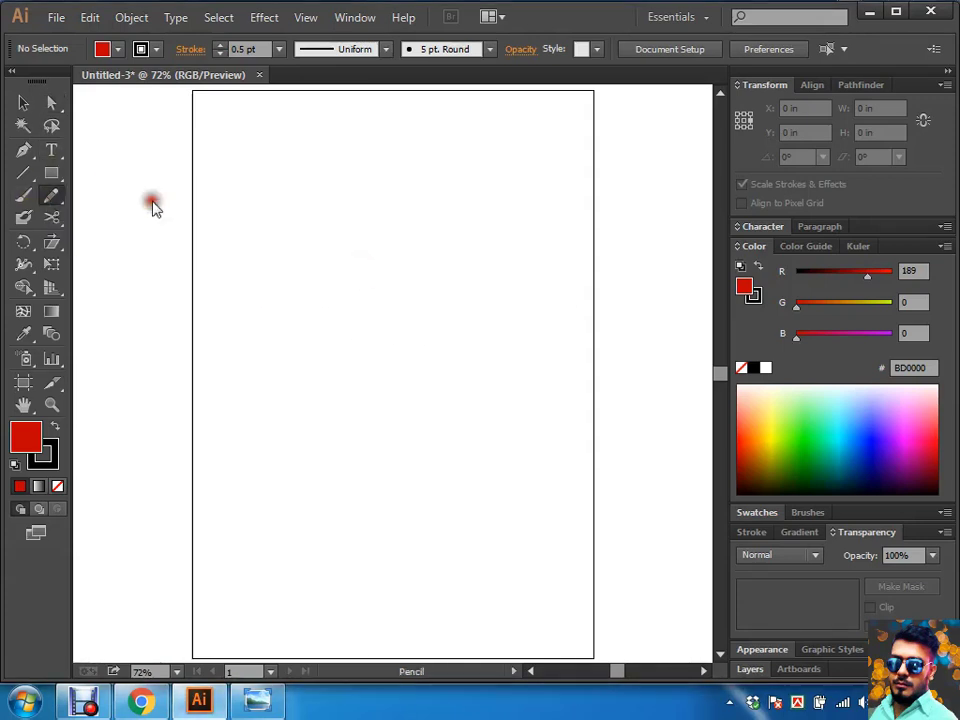
{"action": "mouse_move", "coordinate": [394, 330]}
{"action": "left_mouse_down"}
{"action": "mouse_move", "coordinate": [307, 310]}
{"action": "mouse_move", "coordinate": [235, 327]}
{"action": "left_mouse_up"}
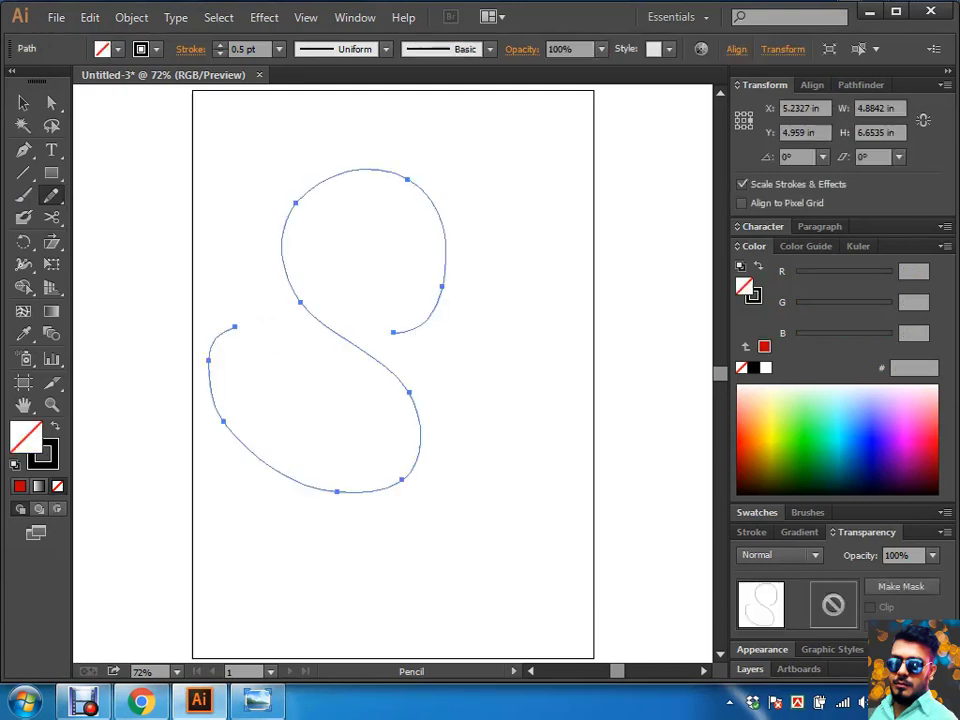
{"action": "mouse_move", "coordinate": [601, 221]}
{"action": "left_mouse_down"}
{"action": "mouse_move", "coordinate": [464, 366]}
{"action": "mouse_move", "coordinate": [471, 390]}
{"action": "left_mouse_up"}
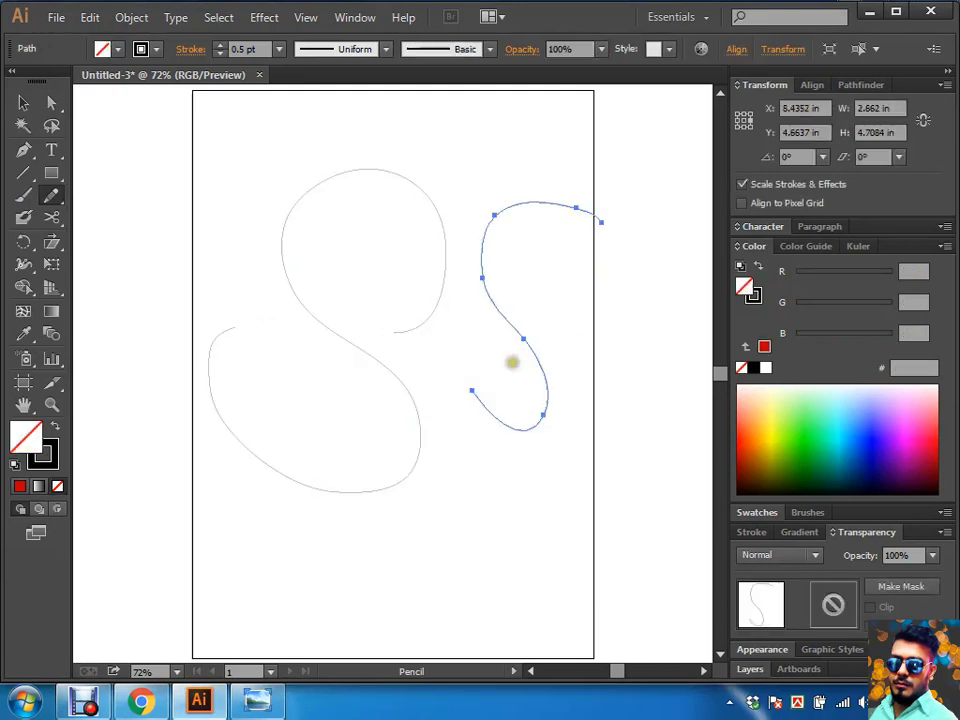
{"action": "key", "text": "ctrl+z"}
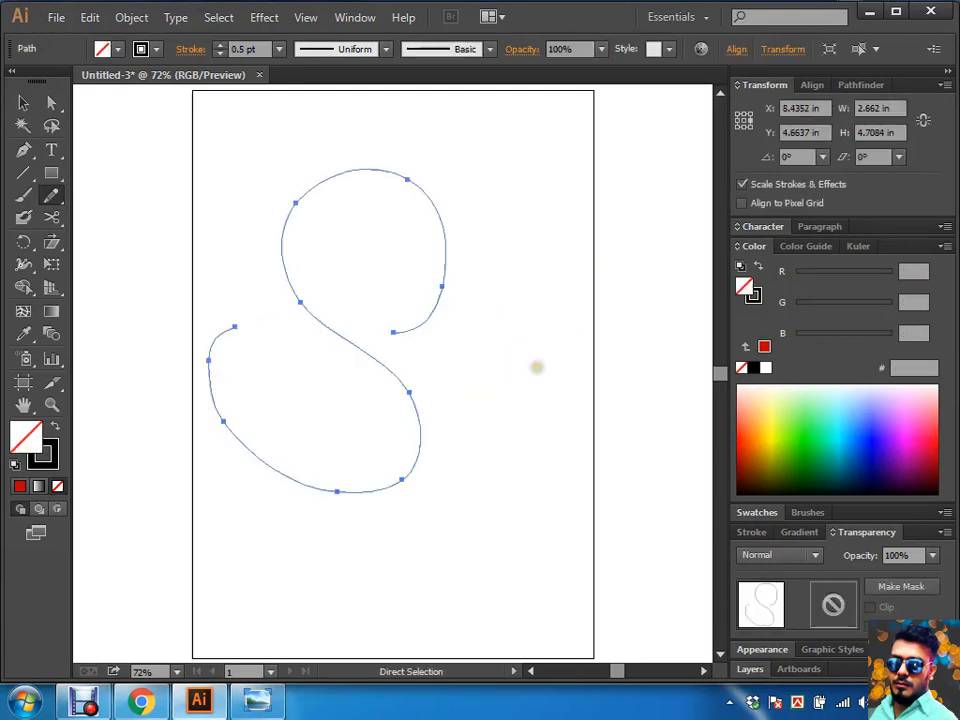
{"action": "key", "text": "ctrl+z"}
Step: Draw a freehand S curve and smooth its lower half with the Smooth Tool
{"action": "left_click_drag", "start_coordinate": [52, 195], "coordinate": [166, 228]}
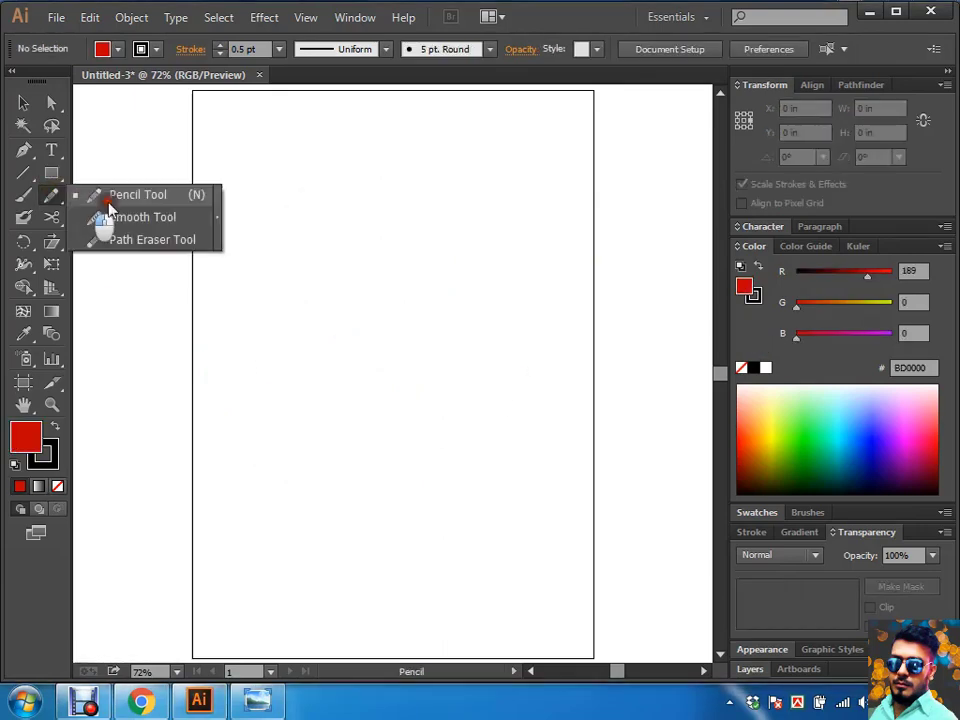
{"action": "left_click", "coordinate": [166, 228]}
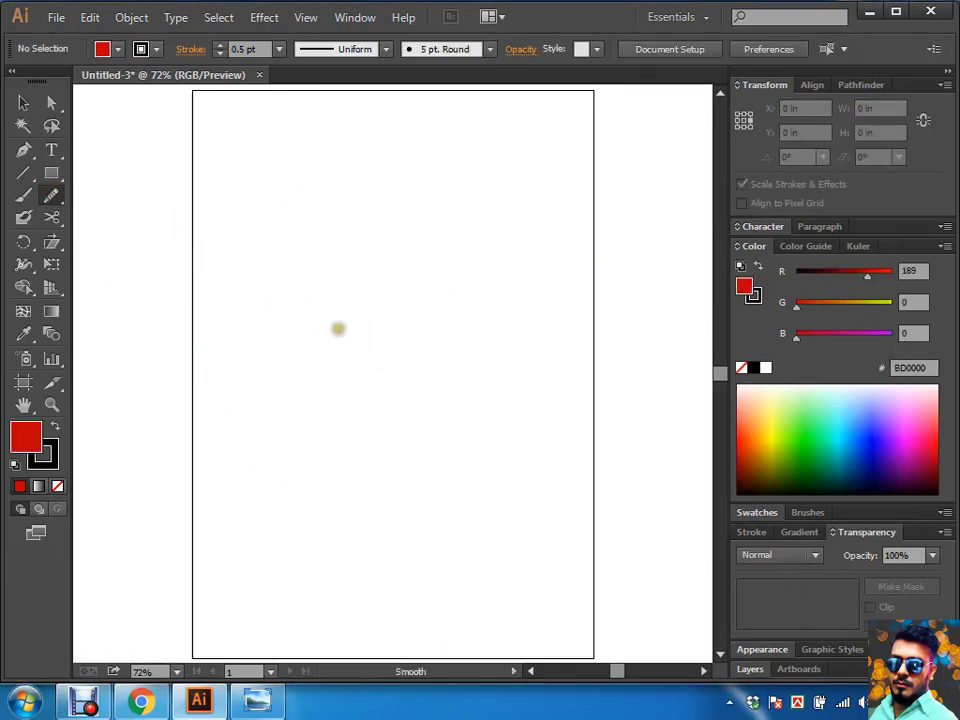
{"action": "left_click_drag", "start_coordinate": [50, 200], "coordinate": [128, 196]}
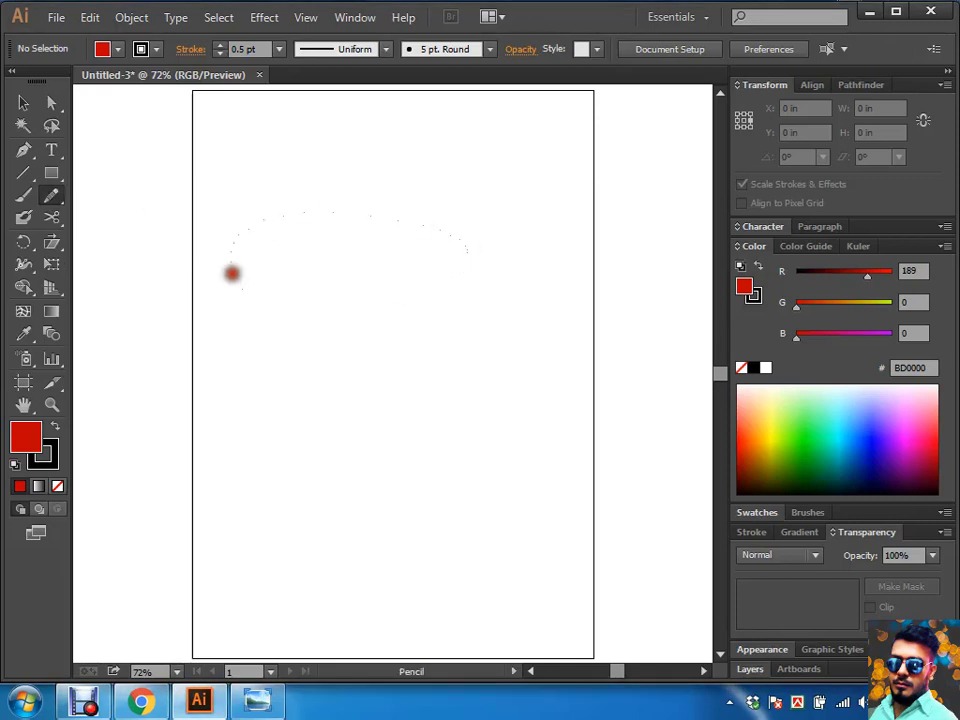
{"action": "left_click_drag", "start_coordinate": [465, 250], "coordinate": [325, 399]}
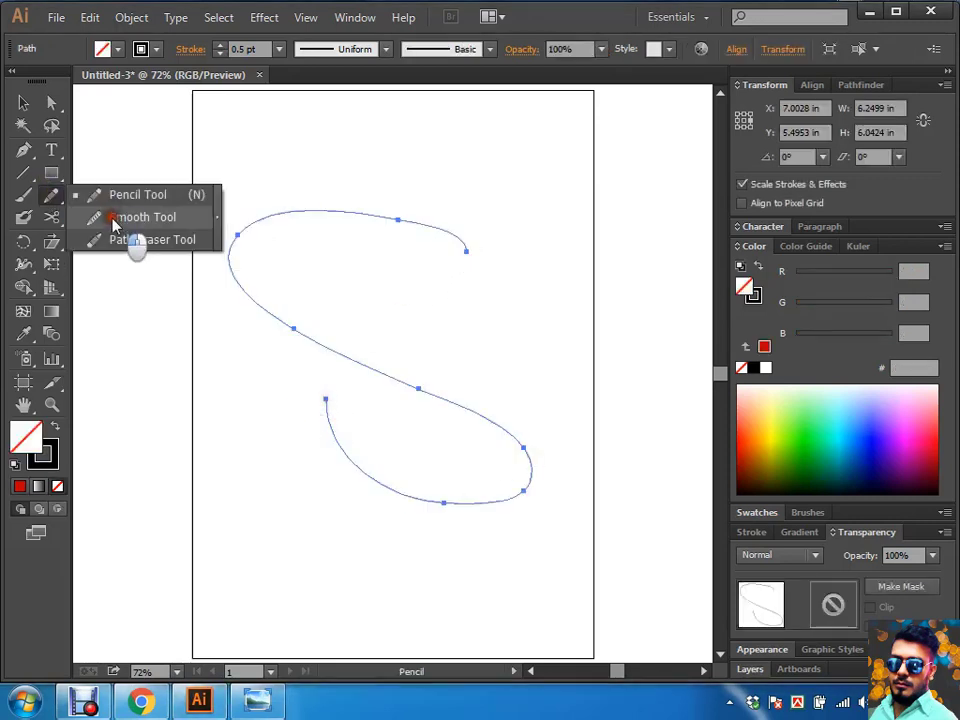
{"action": "left_click_drag", "start_coordinate": [52, 195], "coordinate": [130, 218]}
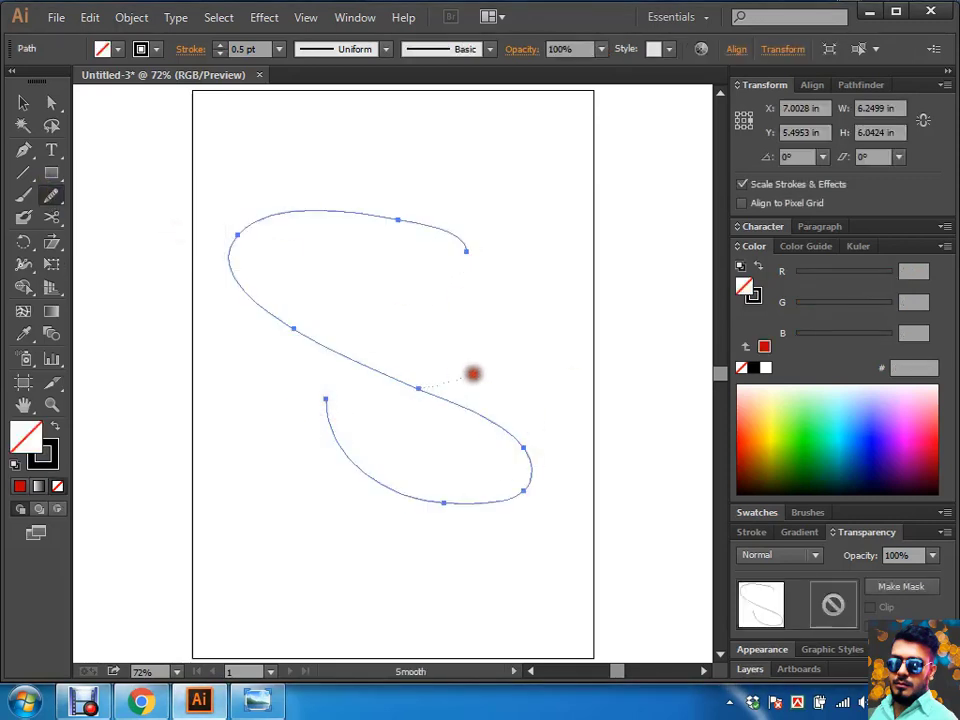
{"action": "left_click_drag", "start_coordinate": [422, 381], "coordinate": [408, 406]}
{"action": "left_click", "coordinate": [274, 357]}
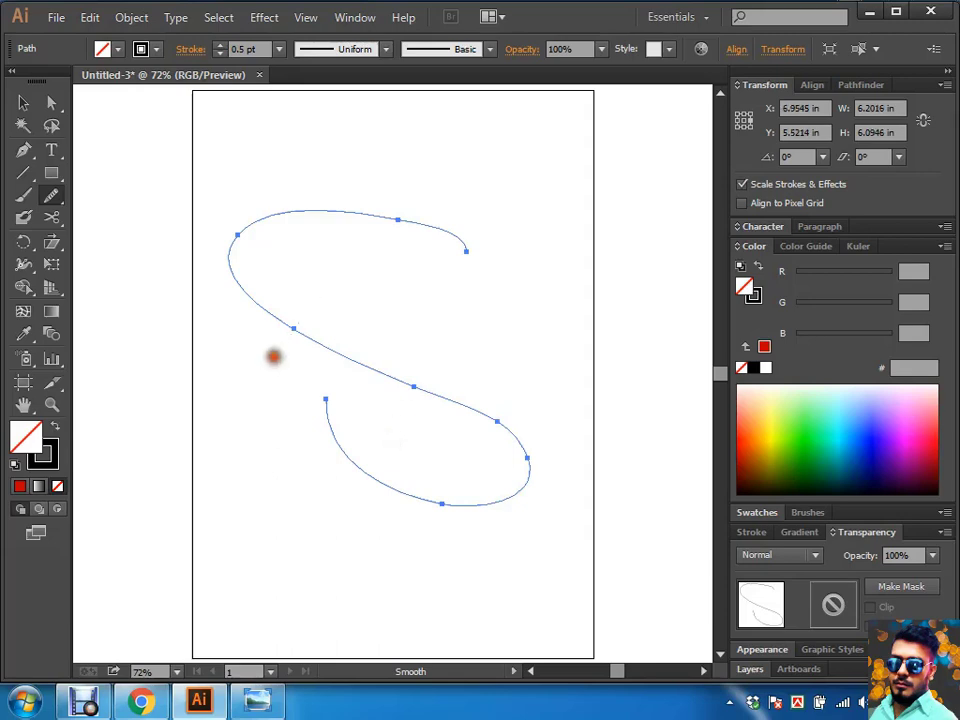
{"action": "left_click", "coordinate": [459, 326], "text": "ctrl"}
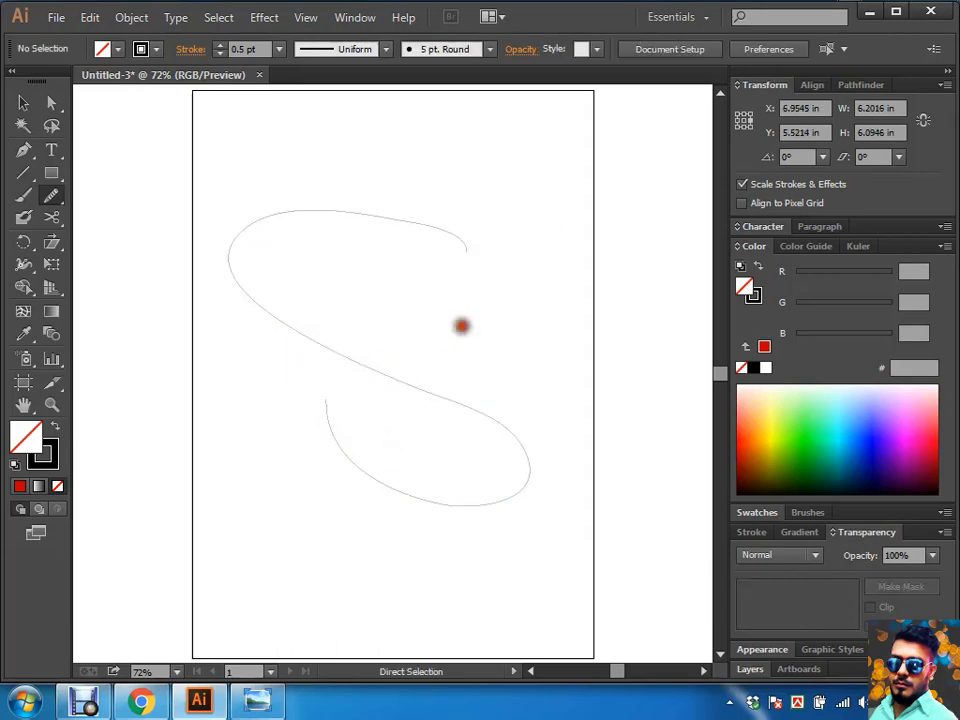
Step: Draw a three-point angled path with the Pen tool
{"action": "key", "text": "p"}
{"action": "left_click", "coordinate": [398, 319]}
{"action": "left_click", "coordinate": [516, 275]}
{"action": "left_click", "coordinate": [583, 357]}
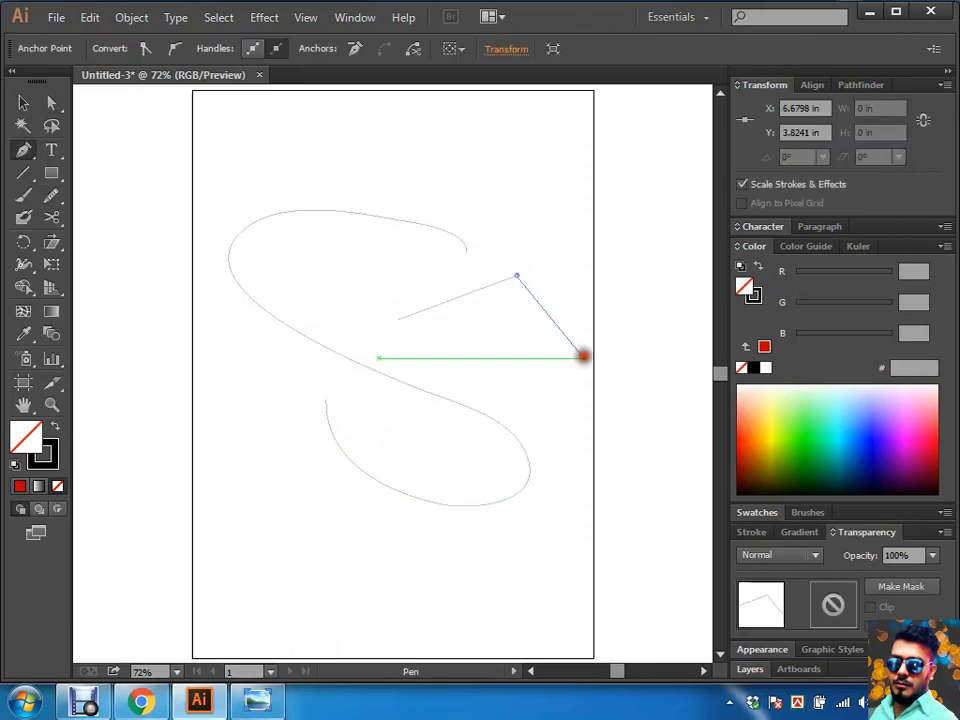
{"action": "left_click_drag", "start_coordinate": [608, 255], "coordinate": [492, 352]}
Step: Smooth the angled path's corner and segments, then delete both paths
{"action": "left_click", "coordinate": [52, 195]}
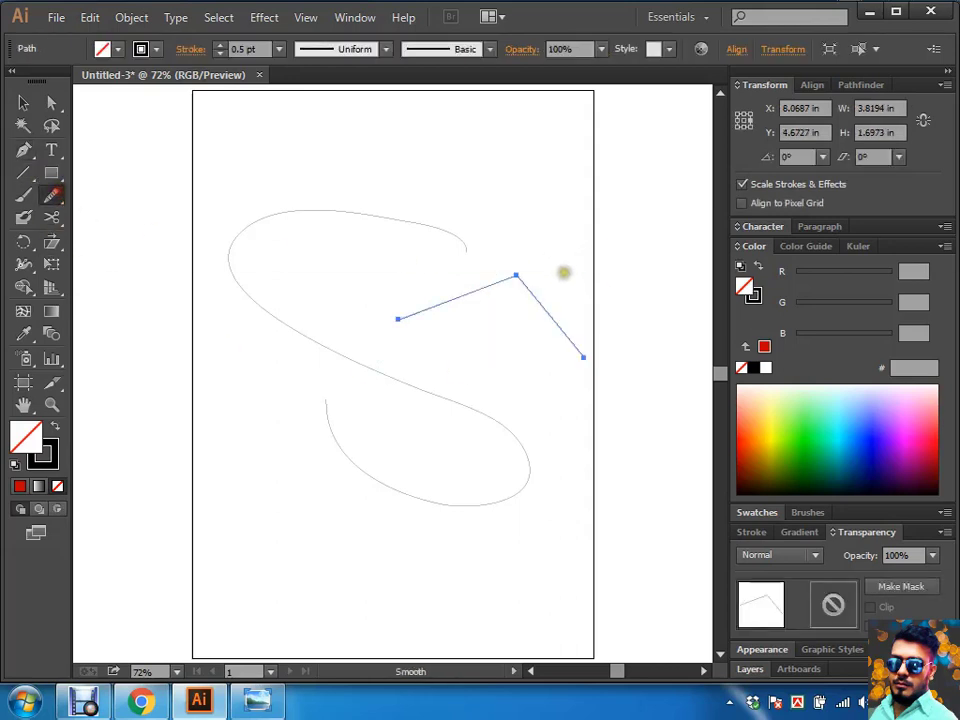
{"action": "left_click_drag", "start_coordinate": [516, 272], "coordinate": [527, 279]}
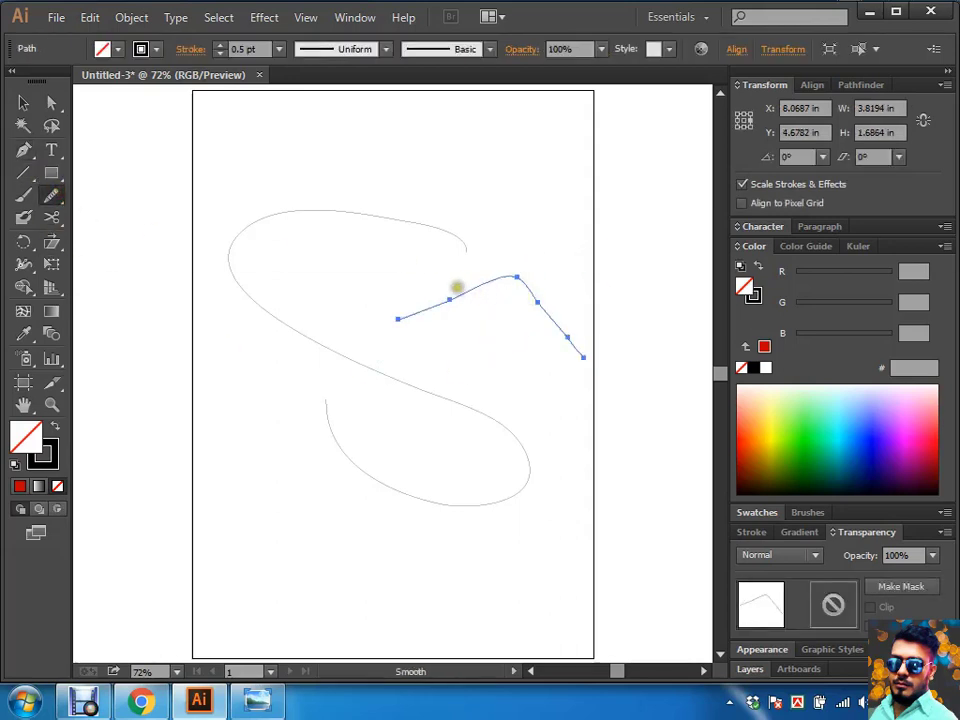
{"action": "left_click_drag", "start_coordinate": [445, 300], "coordinate": [490, 284]}
{"action": "left_click_drag", "start_coordinate": [585, 314], "coordinate": [521, 319]}
{"action": "key", "text": "ctrl+a"}
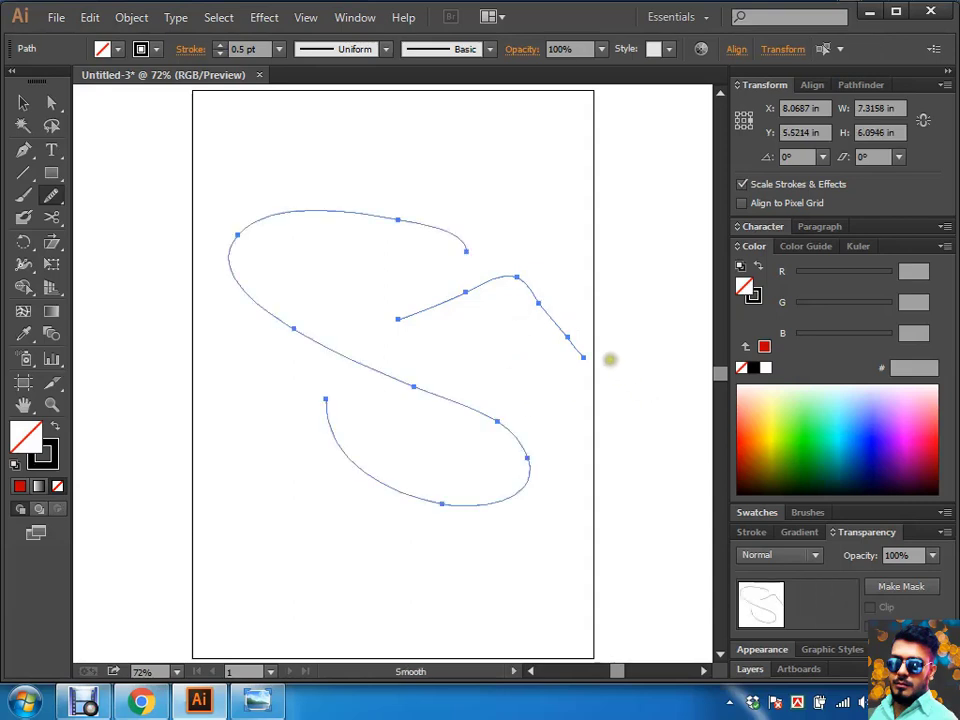
{"action": "key", "text": "Delete"}
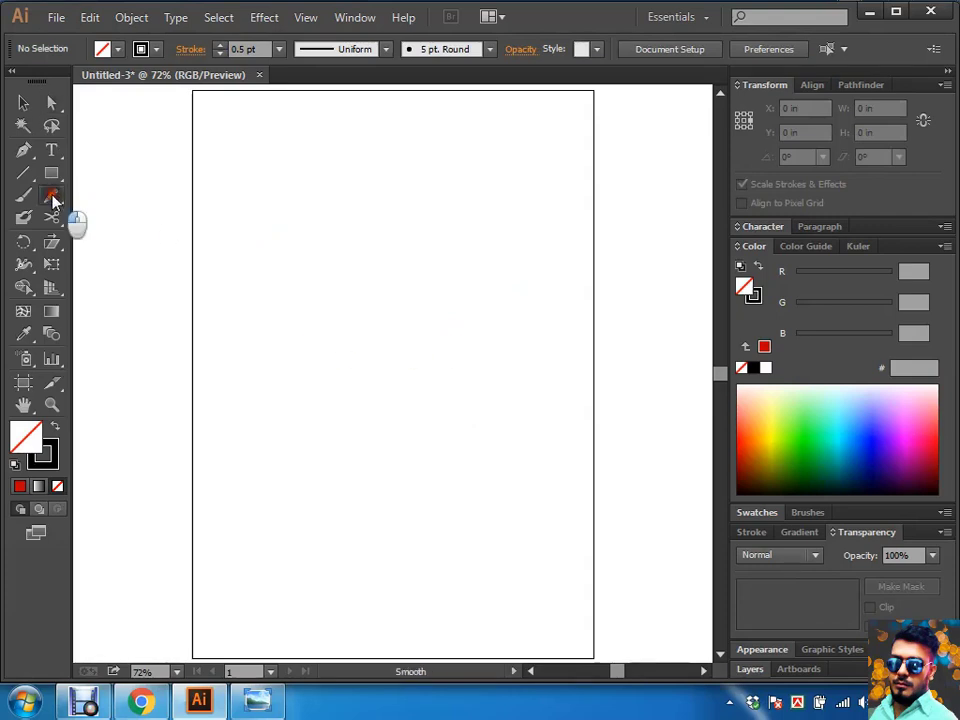
Step: Draw an M-shaped zigzag path with the Pen tool
{"action": "left_click_drag", "start_coordinate": [54, 200], "coordinate": [158, 250]}
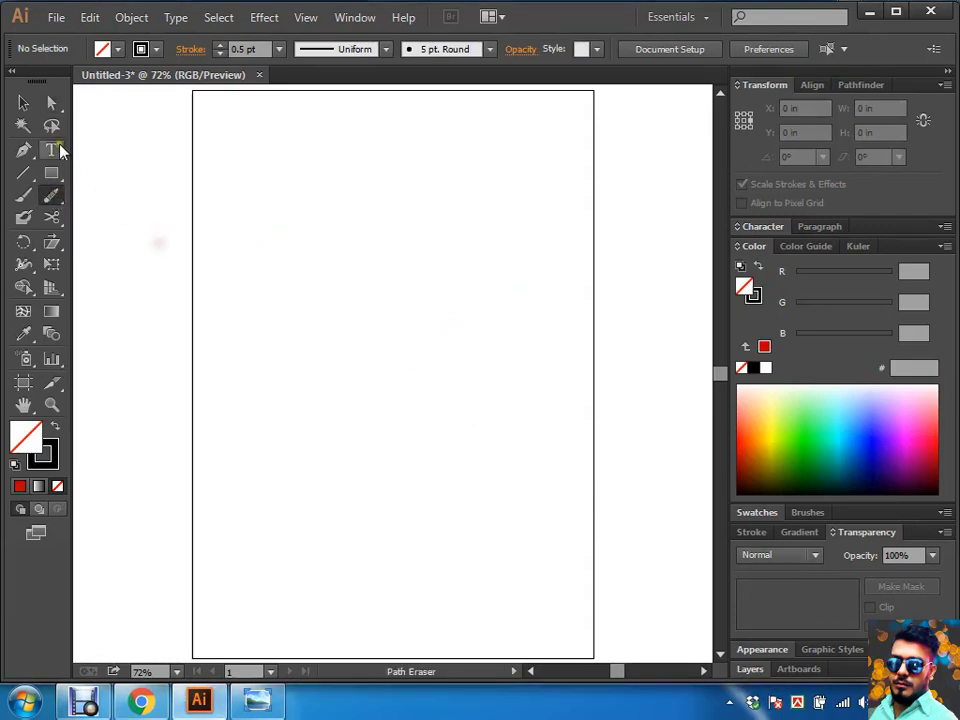
{"action": "key", "text": "p"}
{"action": "left_click", "coordinate": [271, 364]}
{"action": "left_click", "coordinate": [352, 230]}
{"action": "left_click", "coordinate": [447, 373]}
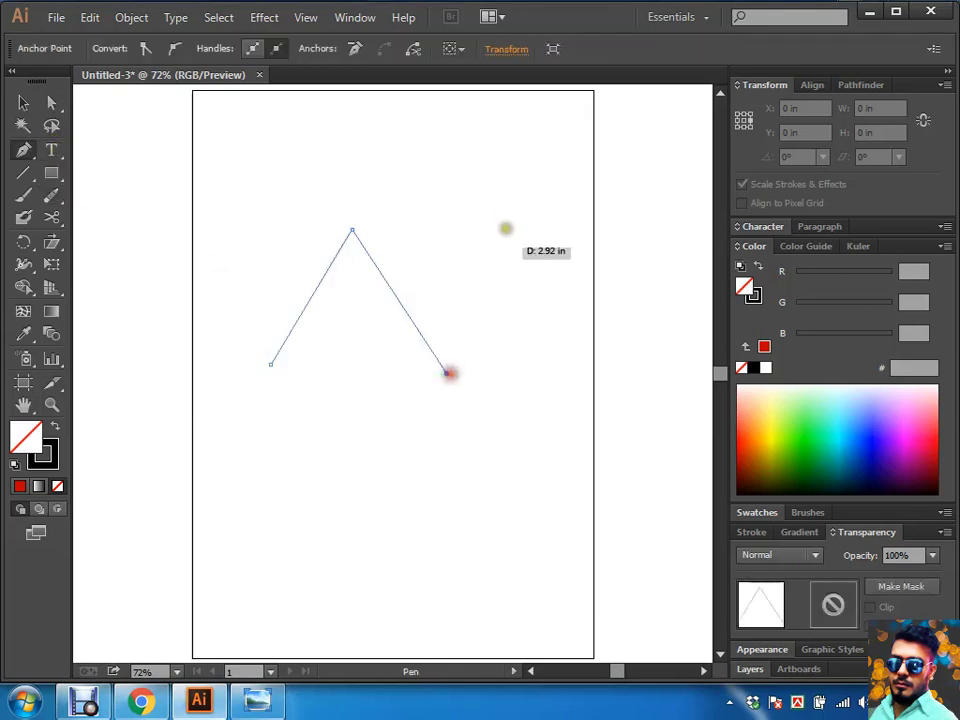
{"action": "left_click", "coordinate": [506, 217]}
{"action": "left_click", "coordinate": [560, 344]}
{"action": "left_click", "coordinate": [379, 371], "text": "ctrl"}
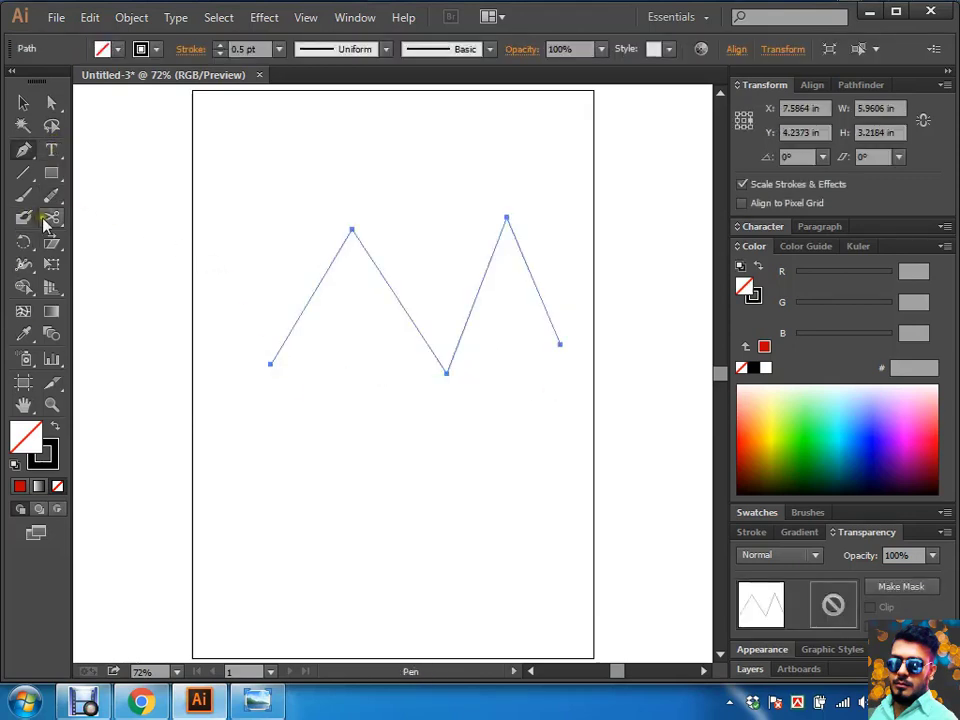
Step: Erase sections of the zigzag with the Path Eraser Tool
{"action": "left_click_drag", "start_coordinate": [51, 195], "coordinate": [163, 243]}
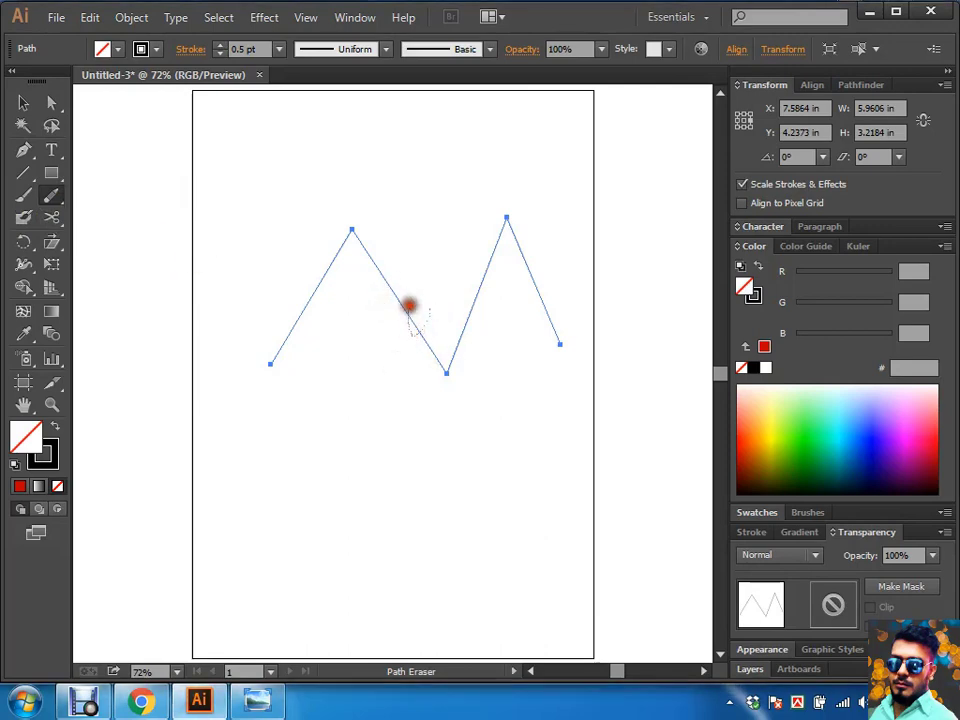
{"action": "mouse_move", "coordinate": [428, 308]}
{"action": "left_mouse_down"}
{"action": "mouse_move", "coordinate": [409, 318]}
{"action": "mouse_move", "coordinate": [469, 433]}
{"action": "mouse_move", "coordinate": [418, 352]}
{"action": "left_mouse_up"}
{"action": "scroll", "coordinate": [449, 349], "scroll_direction": "up", "scroll_amount": 5}
{"action": "left_click_drag", "start_coordinate": [446, 399], "coordinate": [414, 374]}
{"action": "left_click_drag", "start_coordinate": [525, 400], "coordinate": [495, 456]}
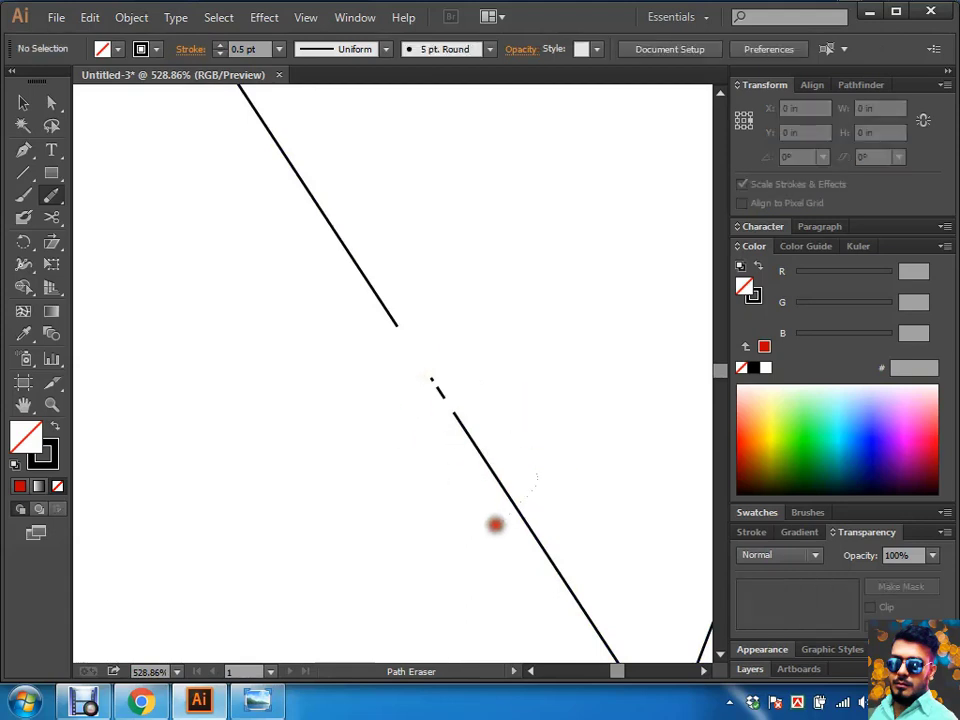
Step: Zoom out to the full artboard, marquee-select the zigzag and delete it
{"action": "key", "text": "a"}
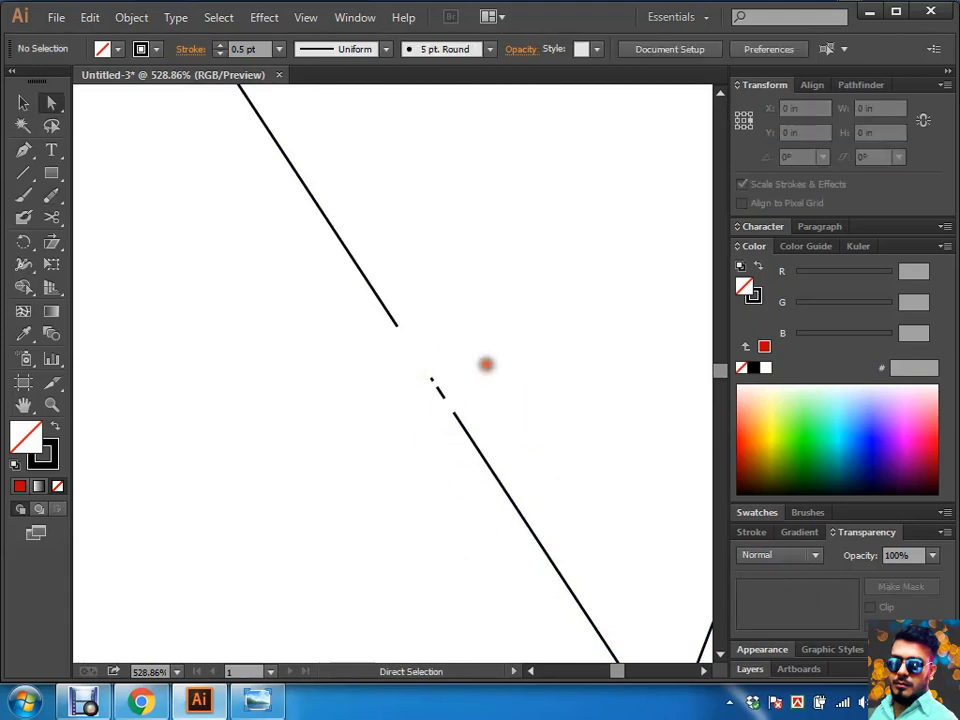
{"action": "key", "text": "ctrl+0"}
{"action": "left_click_drag", "start_coordinate": [205, 165], "coordinate": [489, 365]}
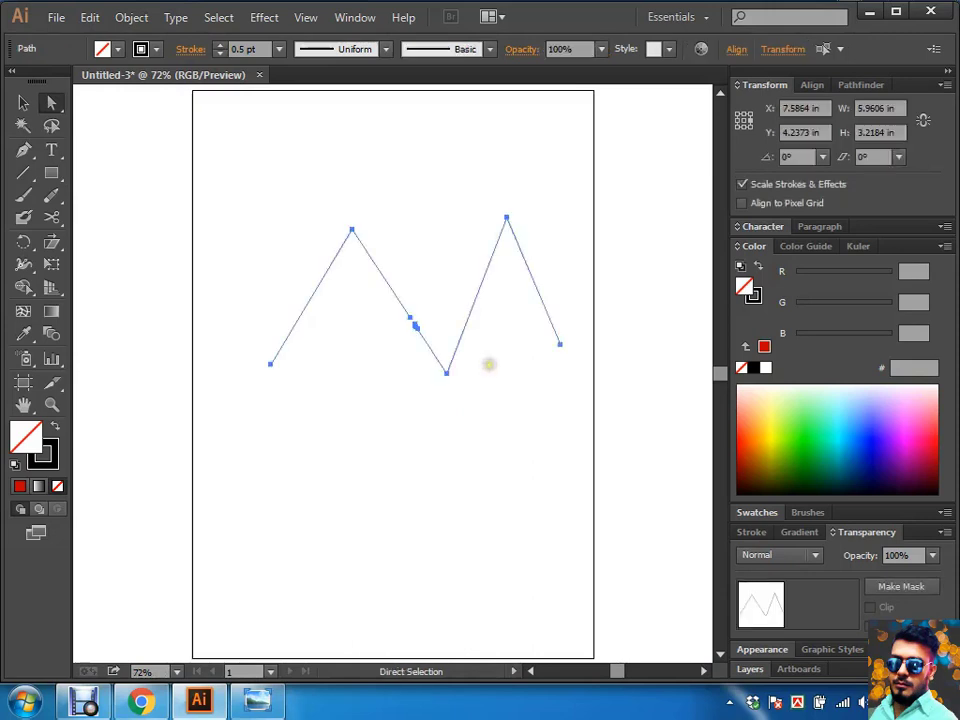
{"action": "key", "text": "Delete"}
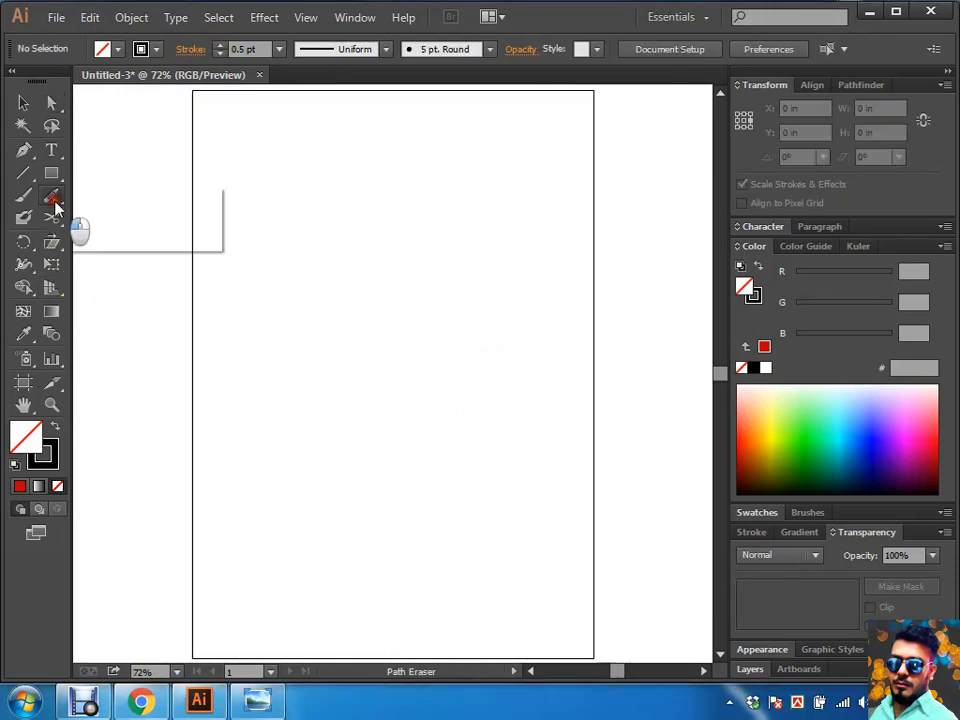
{"action": "left_click", "coordinate": [115, 196]}
{"action": "left_click", "coordinate": [51, 102]}
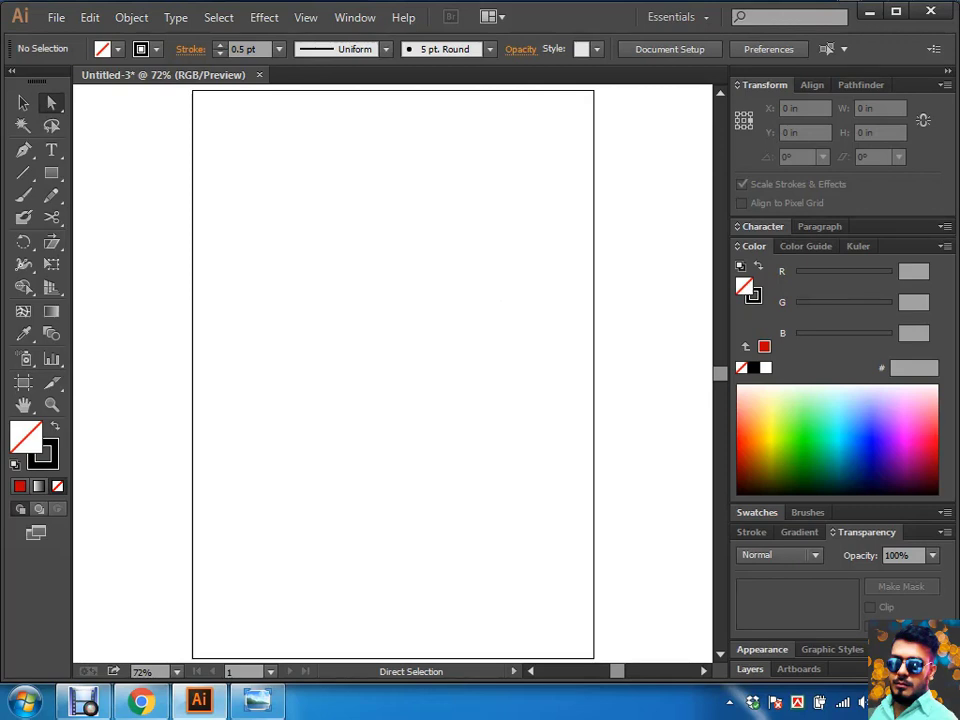
{"action": "left_click", "coordinate": [272, 324]}
{"action": "key", "text": "ctrl"}
Step: Draw a wide 6.44 in by 3.16 in rectangle and zoom to 100%
{"action": "key", "text": "m"}
{"action": "left_click_drag", "start_coordinate": [229, 219], "coordinate": [542, 373]}
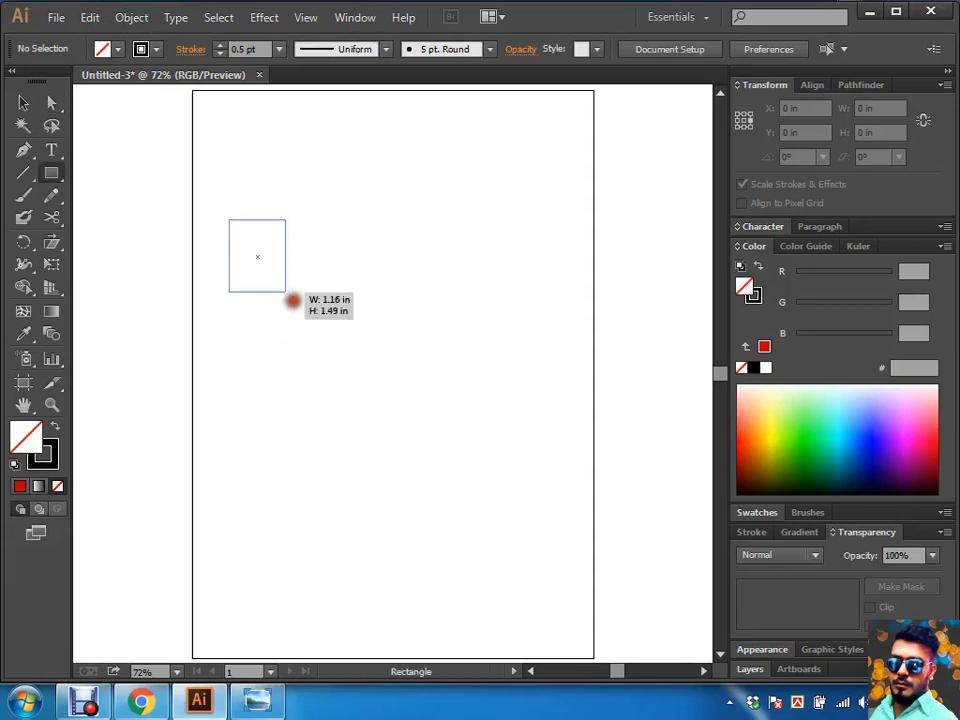
{"action": "key", "text": "a"}
{"action": "left_click", "coordinate": [389, 307]}
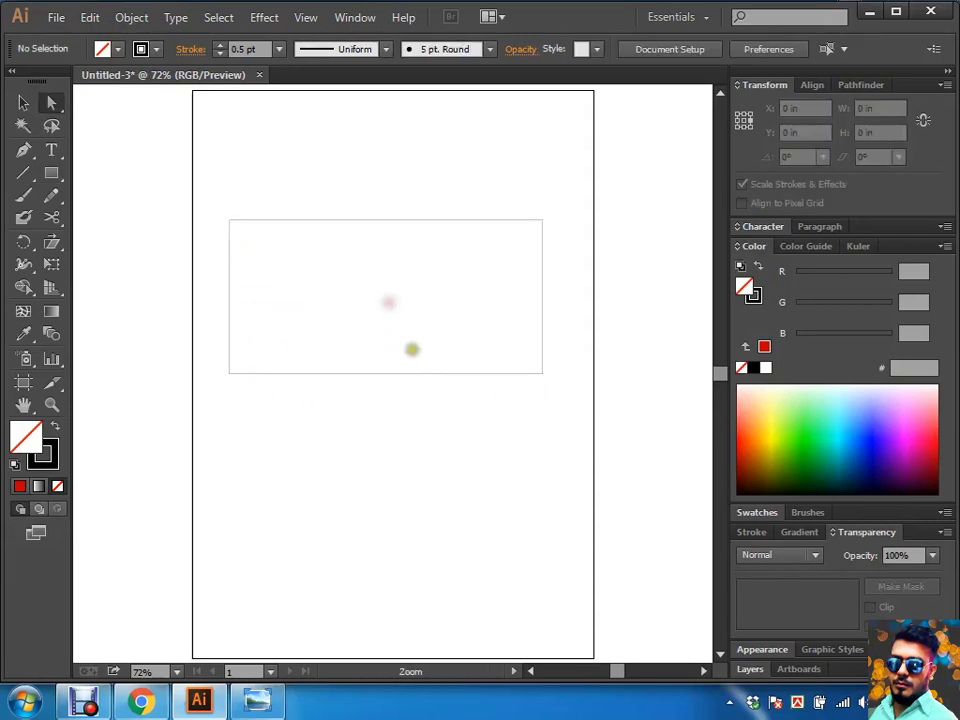
{"action": "key", "text": "ctrl+1"}
{"action": "left_click_drag", "start_coordinate": [411, 317], "coordinate": [405, 422]}
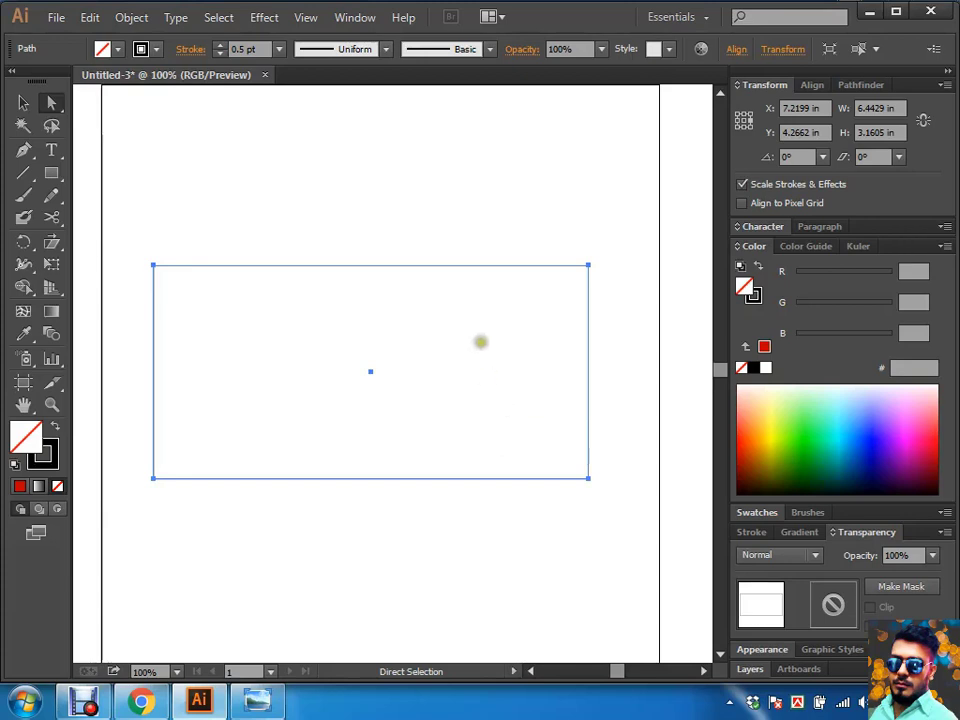
Step: Draw a trial rounded rectangle above it, then undo it
{"action": "left_click_drag", "start_coordinate": [51, 172], "coordinate": [140, 200]}
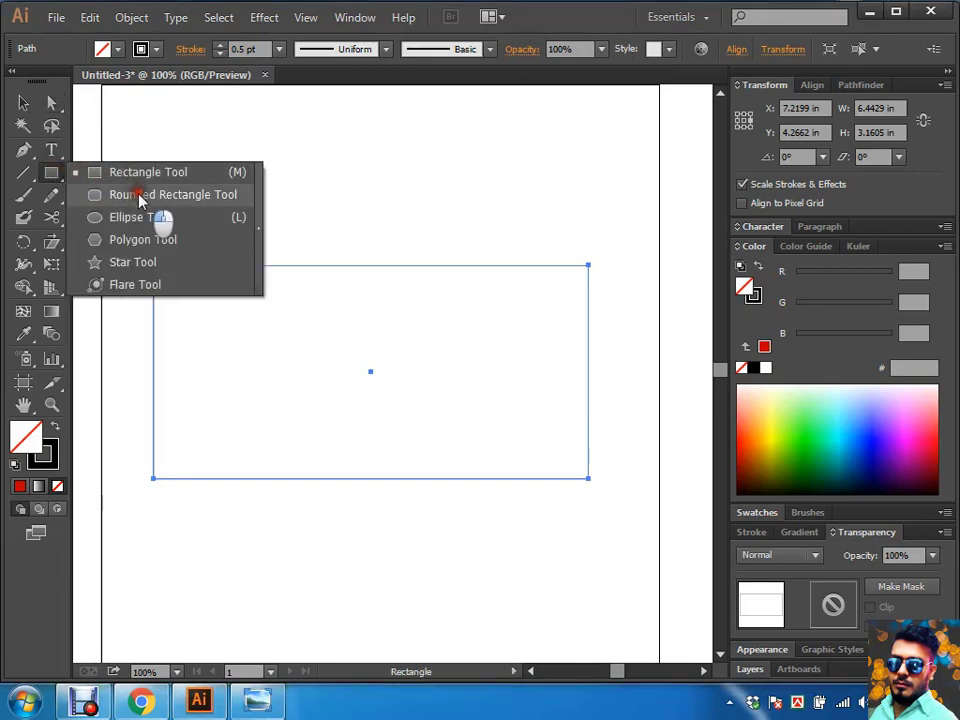
{"action": "left_click_drag", "start_coordinate": [201, 130], "coordinate": [551, 222]}
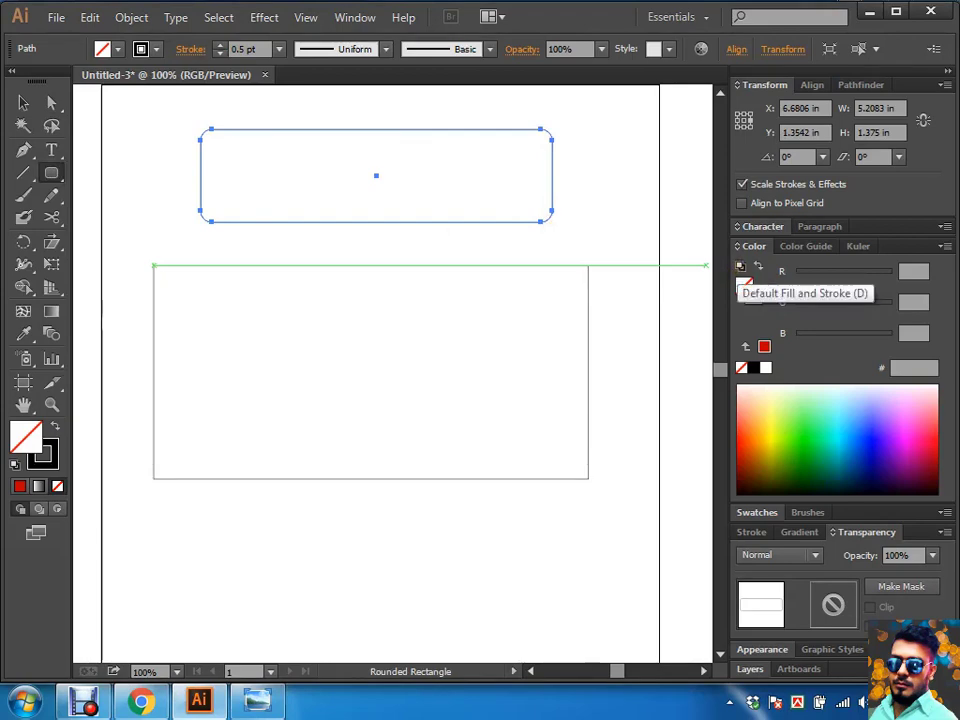
{"action": "key", "text": "ctrl+z"}
{"action": "key", "text": "a"}
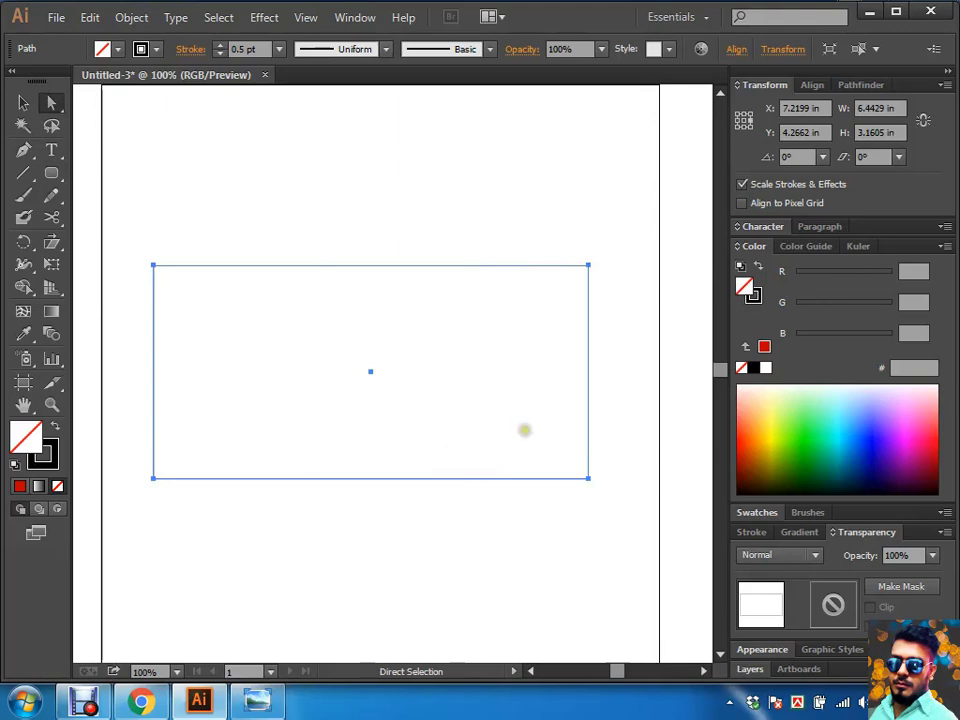
{"action": "left_click", "coordinate": [257, 18]}
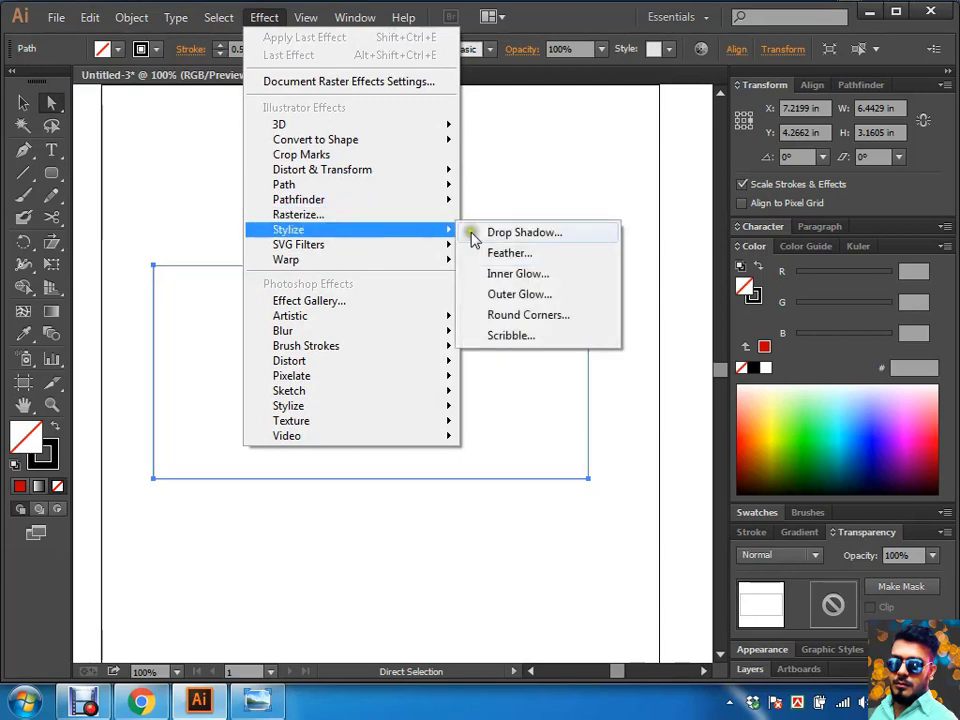
{"action": "mouse_move", "coordinate": [289, 229]}
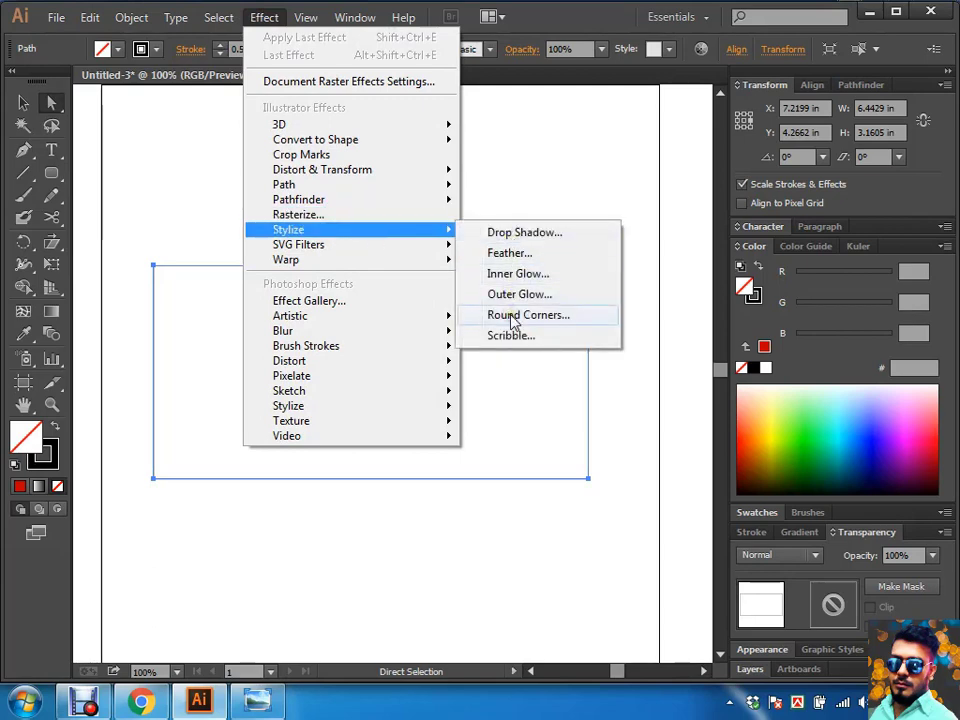
Step: Preview Round Corners on the rectangle up to a 1 in radius, then cancel it
{"action": "left_click", "coordinate": [513, 318]}
{"action": "left_click", "coordinate": [513, 318]}
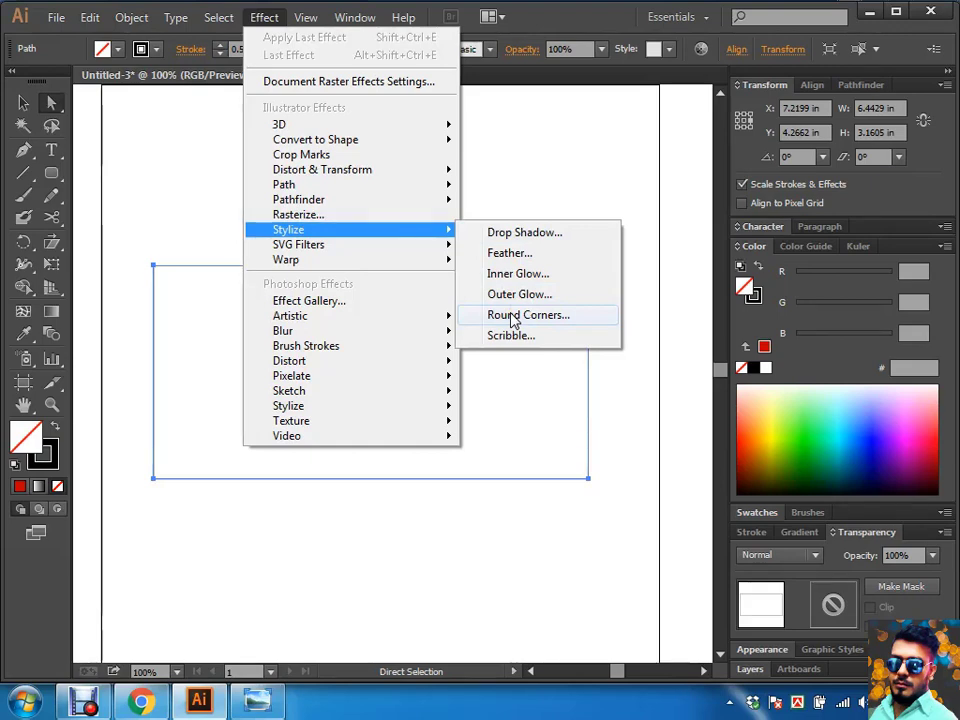
{"action": "left_click", "coordinate": [512, 317]}
{"action": "left_click", "coordinate": [511, 318]}
{"action": "mouse_move", "coordinate": [596, 234]}
{"action": "left_mouse_down"}
{"action": "mouse_move", "coordinate": [829, 57]}
{"action": "mouse_move", "coordinate": [756, 60]}
{"action": "left_mouse_up"}
{"action": "left_click", "coordinate": [727, 140]}
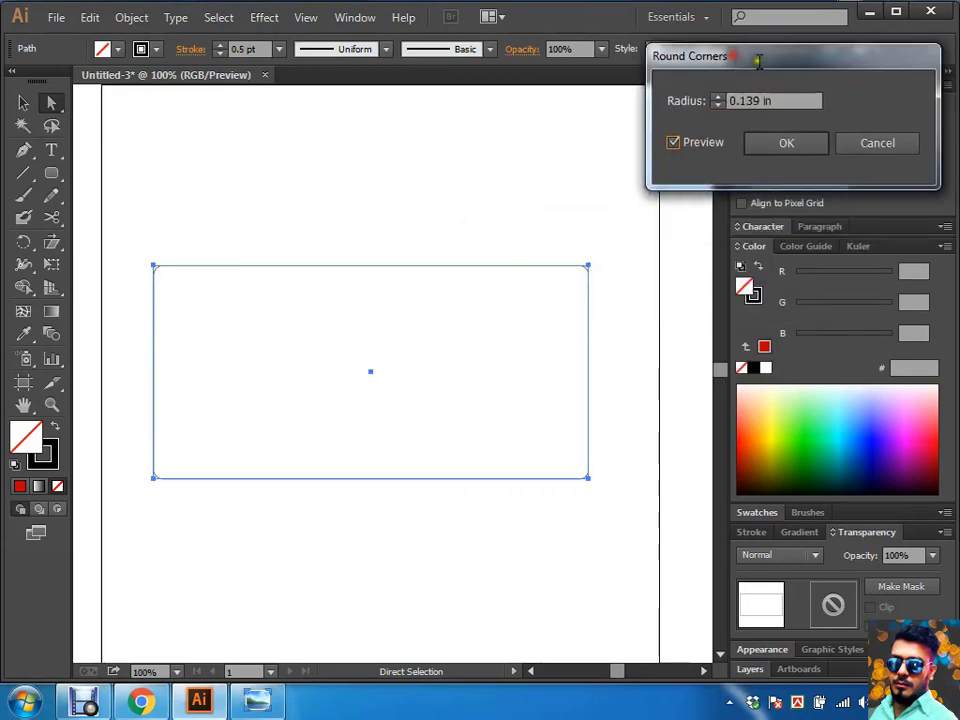
{"action": "scroll", "coordinate": [716, 101], "scroll_direction": "up", "scroll_amount": 1}
{"action": "scroll", "coordinate": [716, 101], "scroll_direction": "up", "scroll_amount": 1}
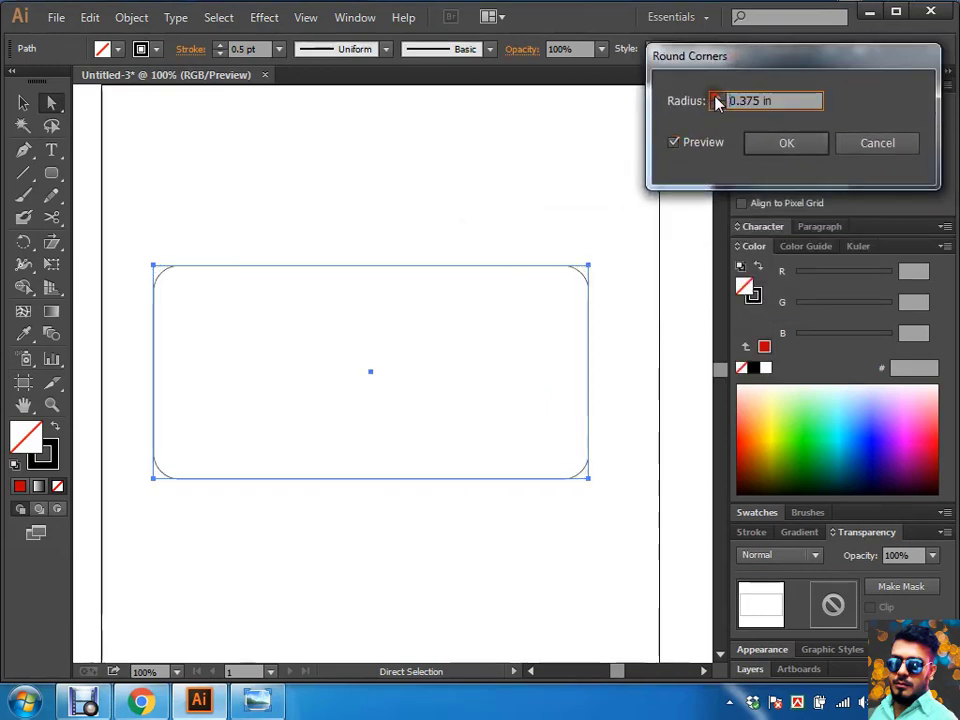
{"action": "scroll", "coordinate": [716, 101], "scroll_direction": "up", "scroll_amount": 1}
{"action": "scroll", "coordinate": [716, 101], "scroll_direction": "up", "scroll_amount": 1}
{"action": "scroll", "coordinate": [716, 101], "scroll_direction": "up", "scroll_amount": 1}
{"action": "scroll", "coordinate": [716, 101], "scroll_direction": "up", "scroll_amount": 1}
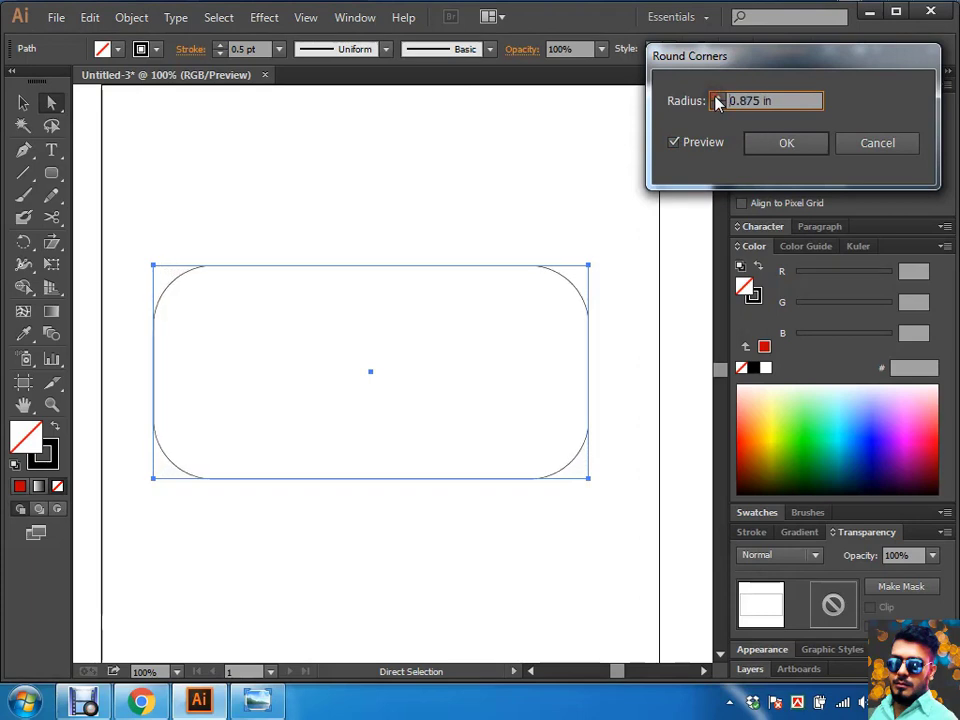
{"action": "scroll", "coordinate": [716, 101], "scroll_direction": "up", "scroll_amount": 1}
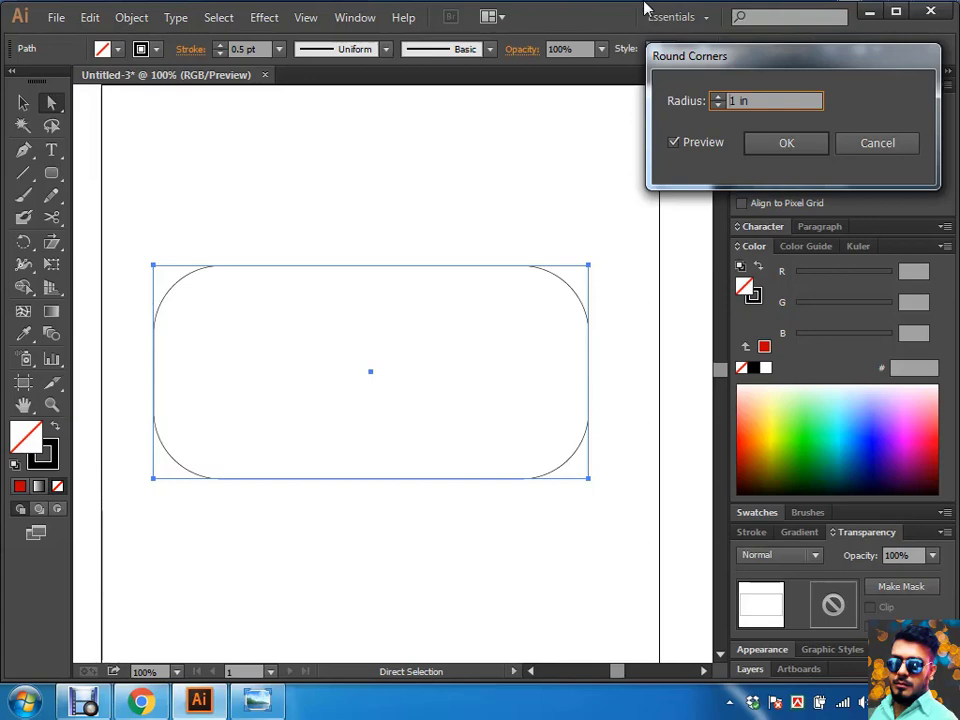
{"action": "left_click", "coordinate": [866, 143]}
Step: Draw a four-point zigzag path with the Pen tool above the rectangle
{"action": "left_click", "coordinate": [339, 156]}
{"action": "key", "text": "p"}
{"action": "left_click", "coordinate": [210, 195]}
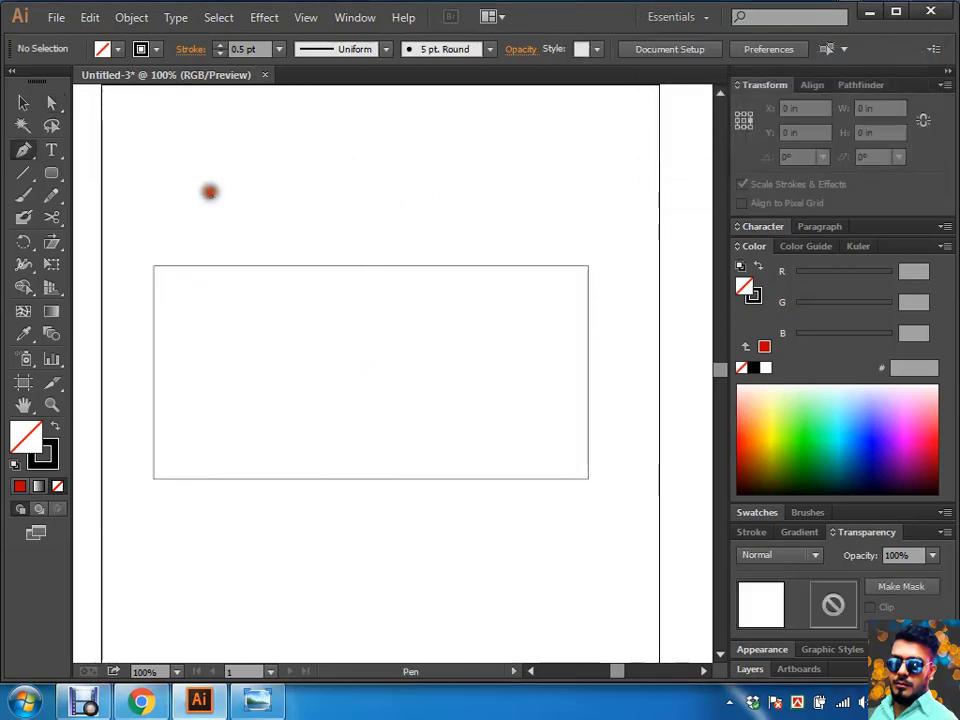
{"action": "left_click", "coordinate": [243, 129]}
{"action": "left_click", "coordinate": [291, 211]}
{"action": "left_click", "coordinate": [334, 124]}
{"action": "left_click", "coordinate": [407, 180], "text": "ctrl"}
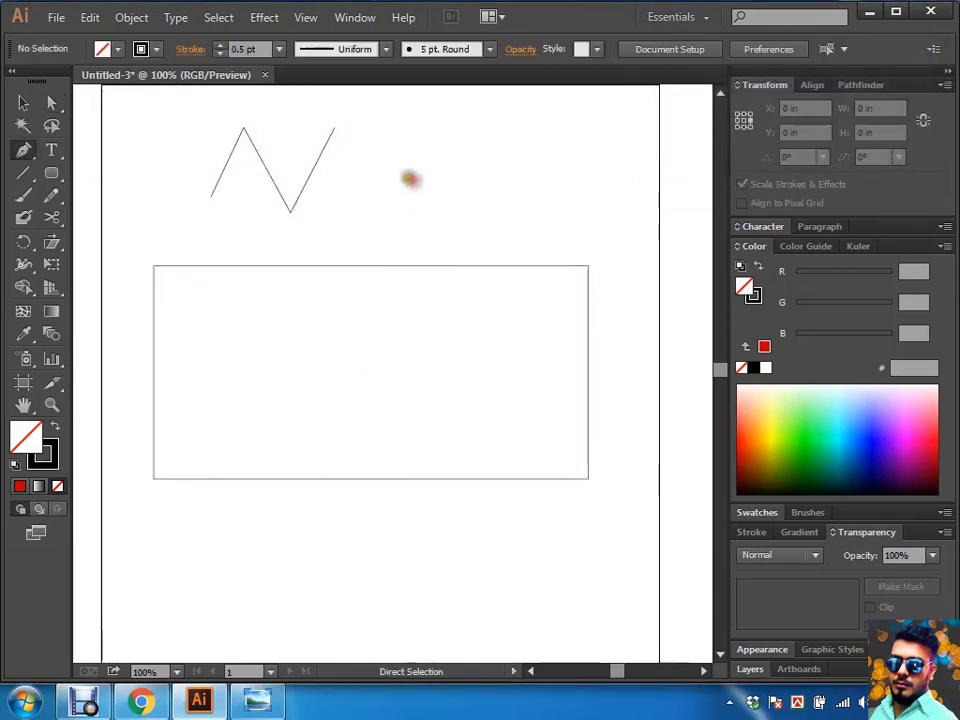
{"action": "left_click_drag", "start_coordinate": [479, 144], "coordinate": [612, 187]}
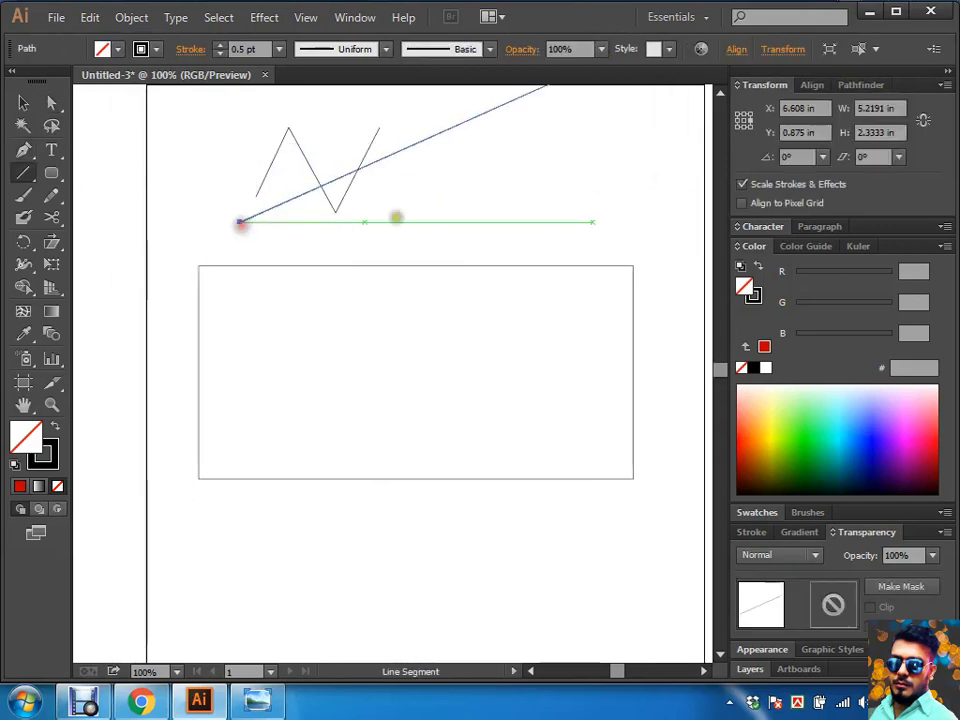
Step: Select the zigzag, then start a new pen path to its right with three points
{"action": "key", "text": "a"}
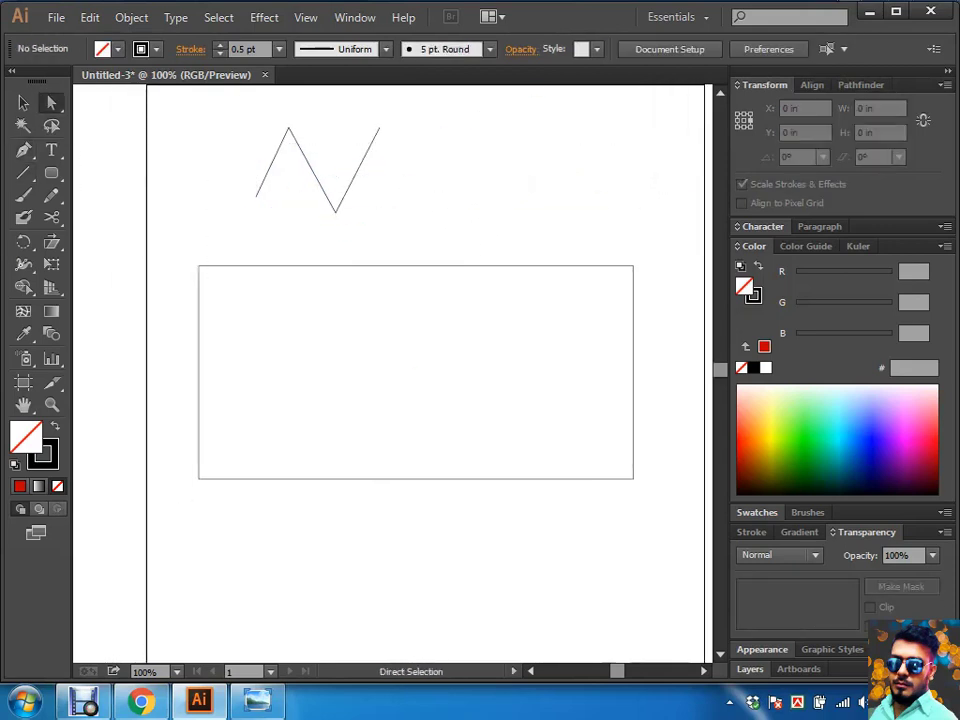
{"action": "left_click_drag", "start_coordinate": [470, 175], "coordinate": [171, 242]}
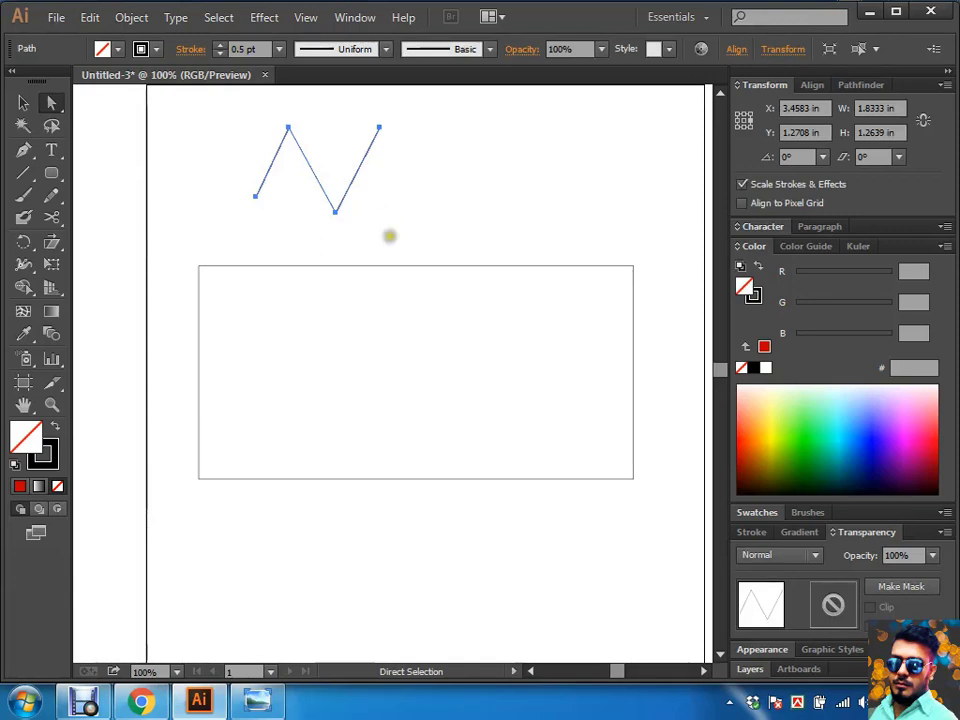
{"action": "key", "text": "p"}
{"action": "left_click", "coordinate": [426, 200]}
{"action": "left_click", "coordinate": [489, 127]}
{"action": "left_click", "coordinate": [526, 201]}
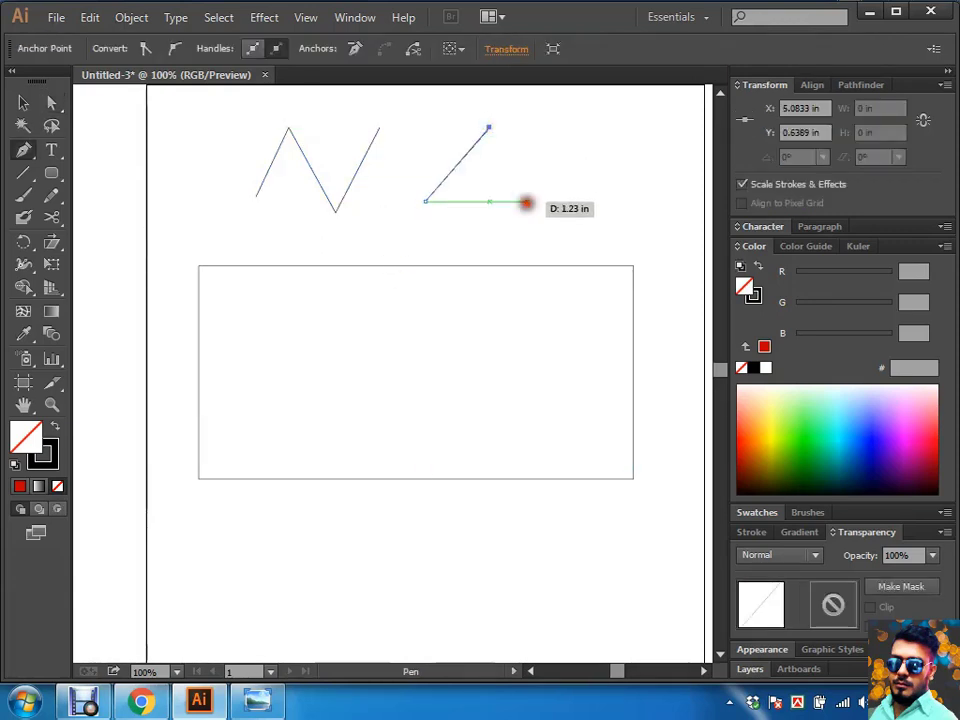
Step: Undo the last point and continue the path with smooth curved anchors down the right side
{"action": "key", "text": "ctrl+z"}
{"action": "left_click_drag", "start_coordinate": [530, 201], "coordinate": [585, 215]}
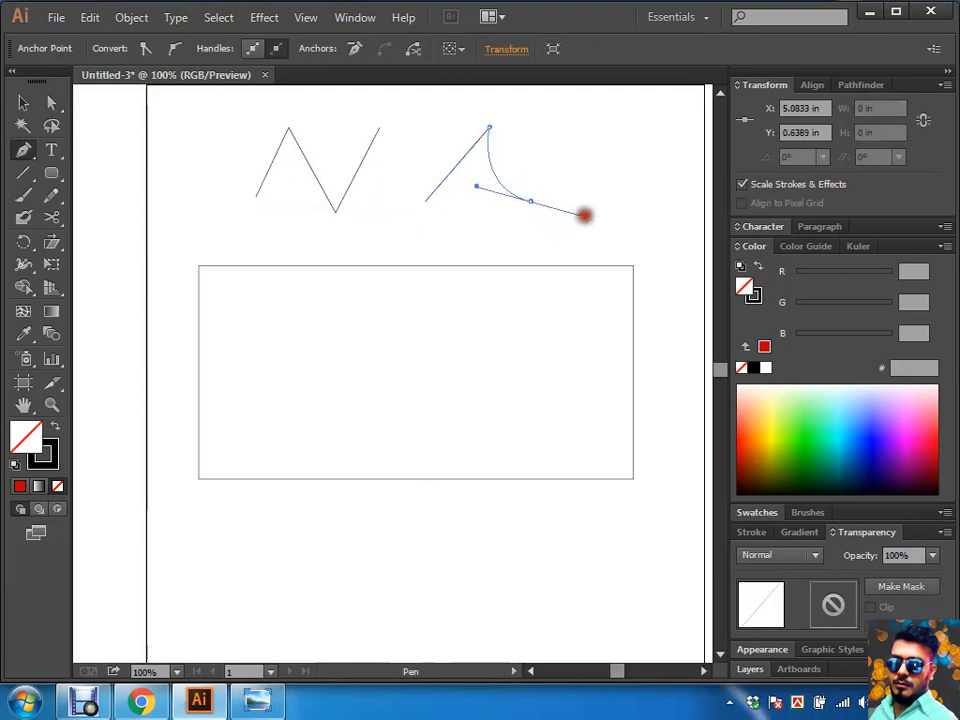
{"action": "mouse_move", "coordinate": [612, 146]}
{"action": "left_mouse_down"}
{"action": "mouse_move", "coordinate": [650, 163]}
{"action": "mouse_move", "coordinate": [651, 182]}
{"action": "left_mouse_up"}
{"action": "left_click_drag", "start_coordinate": [681, 270], "coordinate": [671, 354]}
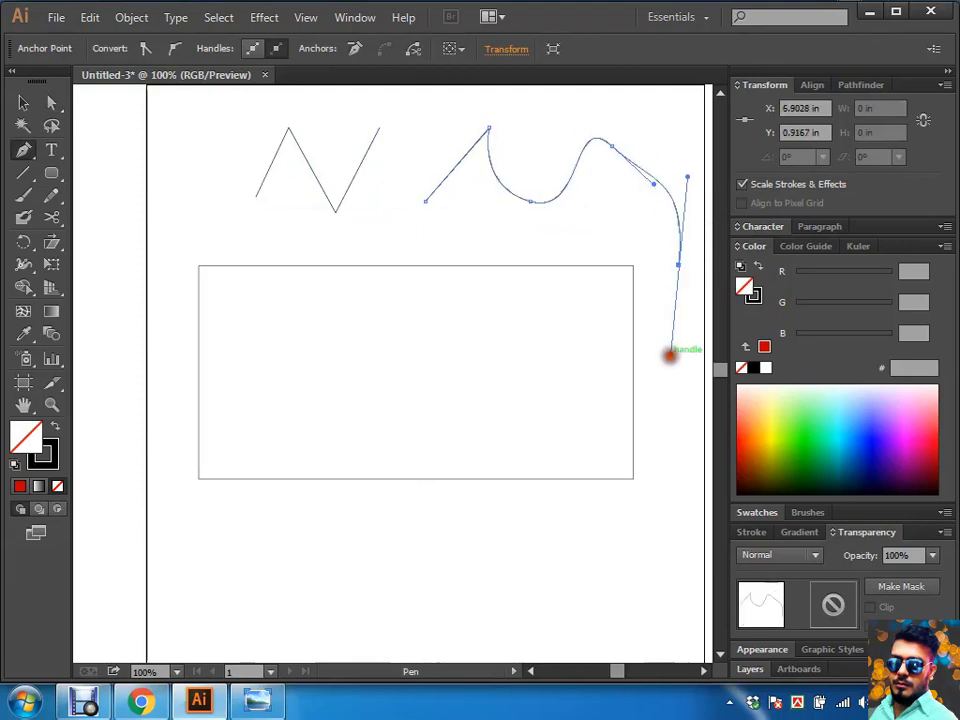
{"action": "left_click", "coordinate": [671, 382], "text": "ctrl"}
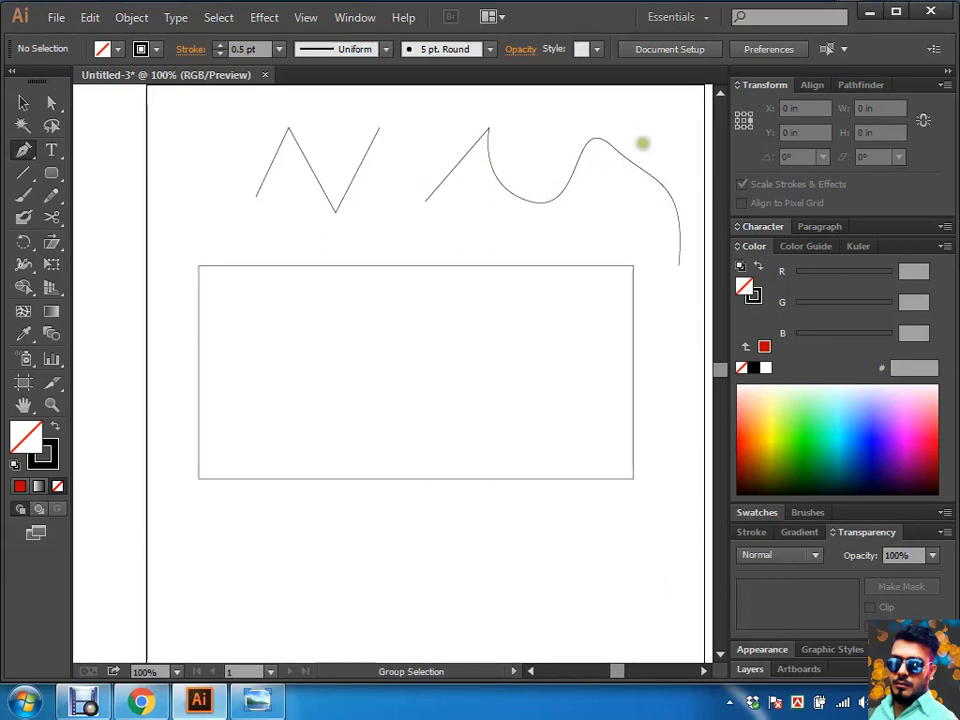
Step: Marquee-select both the zigzag and the curve with Direct Selection and delete them
{"action": "left_click", "coordinate": [641, 147], "text": "ctrl"}
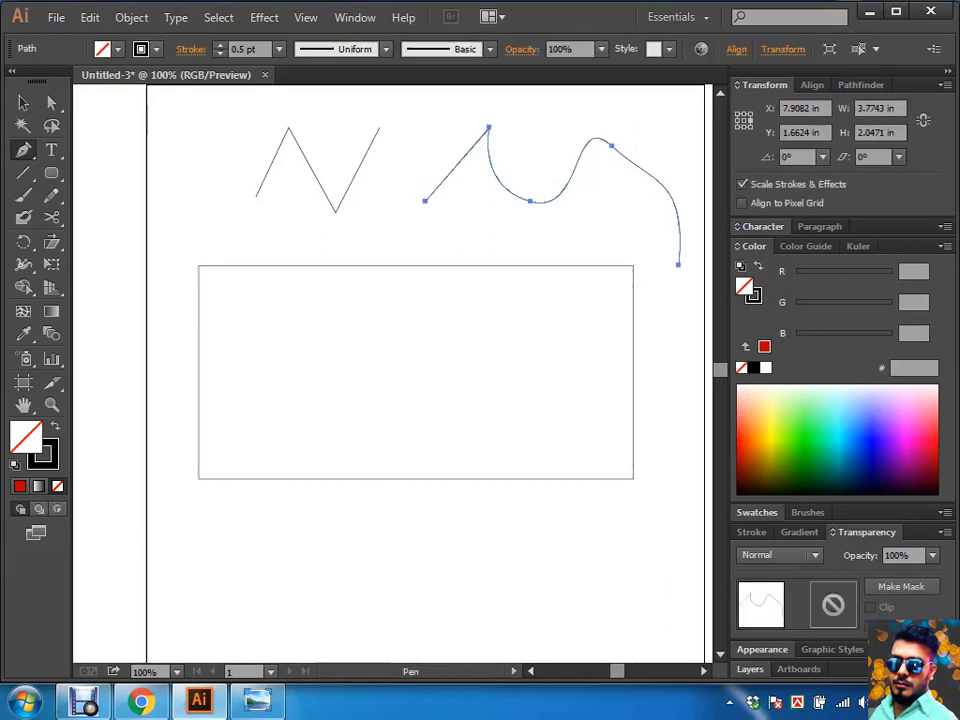
{"action": "key", "text": "a"}
{"action": "left_click", "coordinate": [525, 135]}
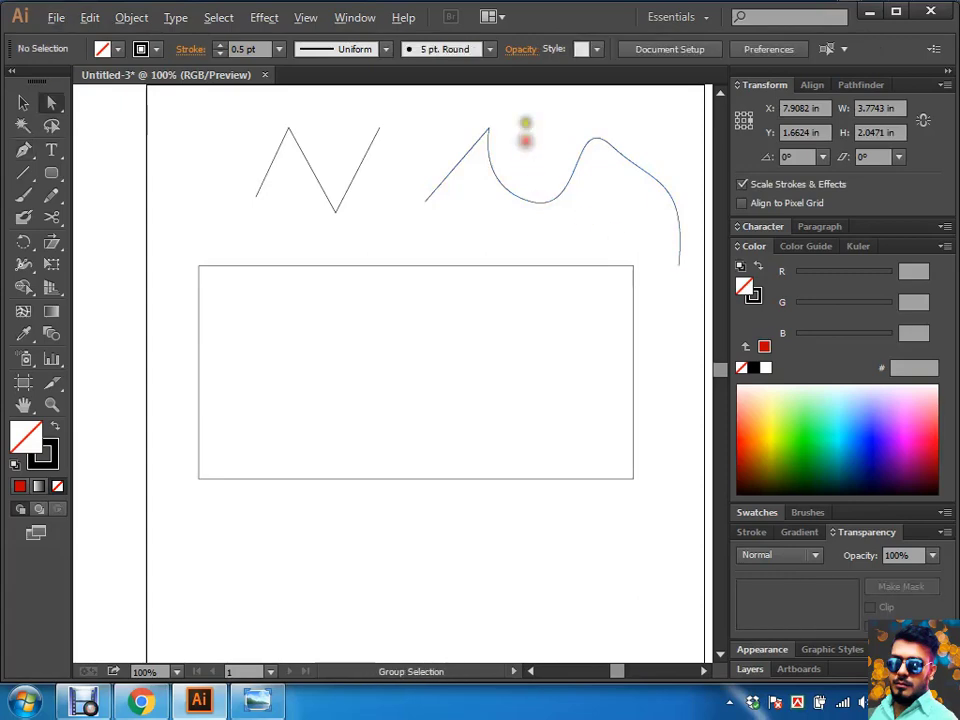
{"action": "left_click_drag", "start_coordinate": [168, 204], "coordinate": [282, 203]}
{"action": "key", "text": "Delete"}
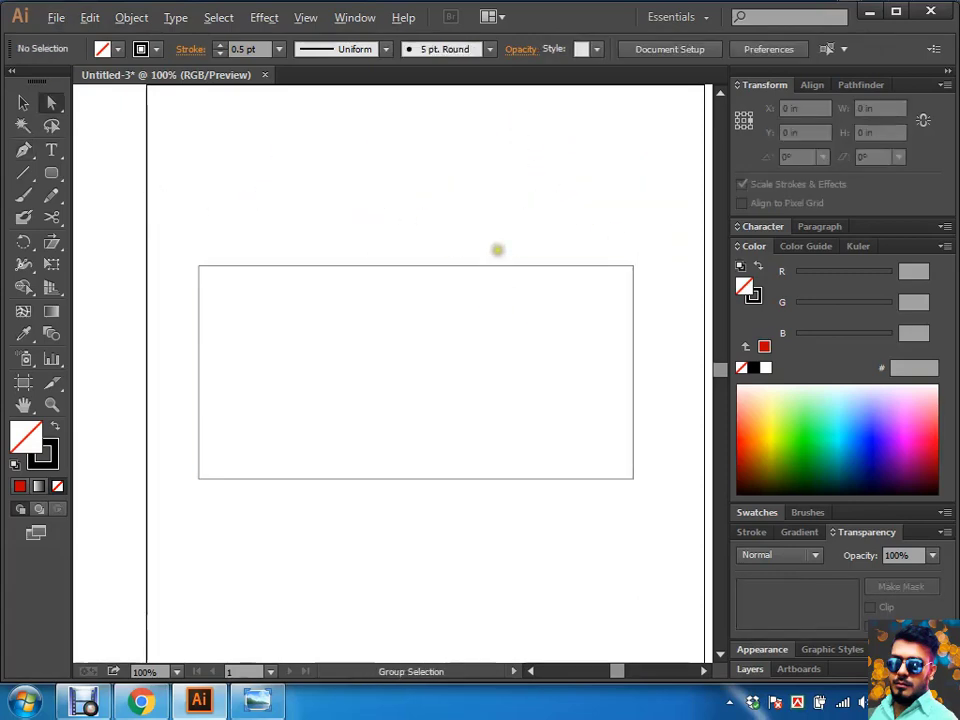
Step: Apply Round Corners with a 0.75 in radius to the selected rectangle
{"action": "left_click", "coordinate": [402, 357]}
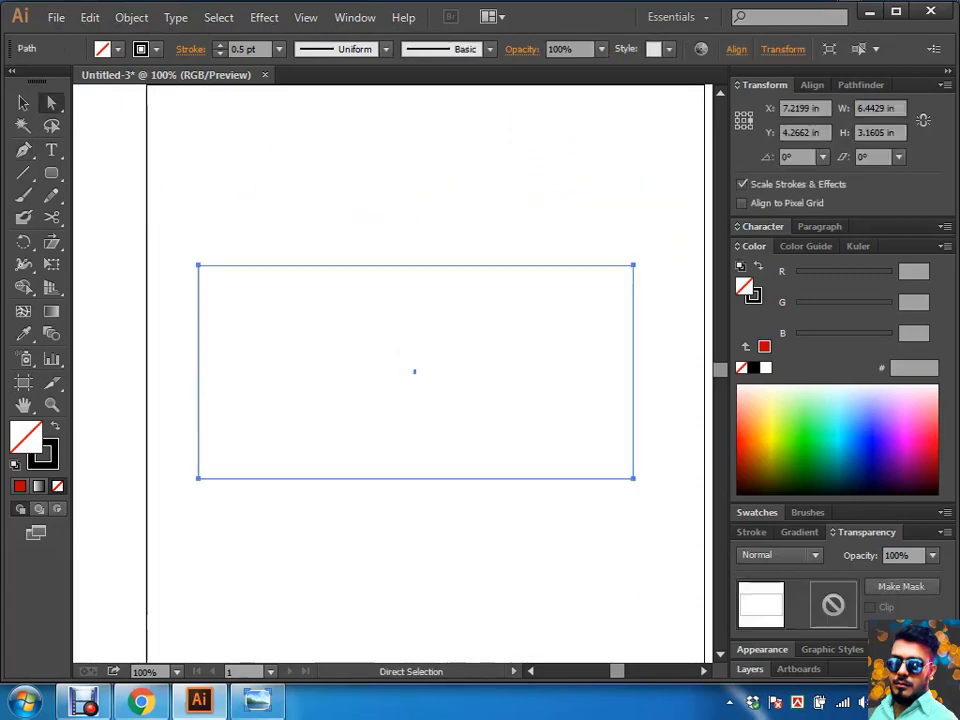
{"action": "left_click", "coordinate": [262, 20]}
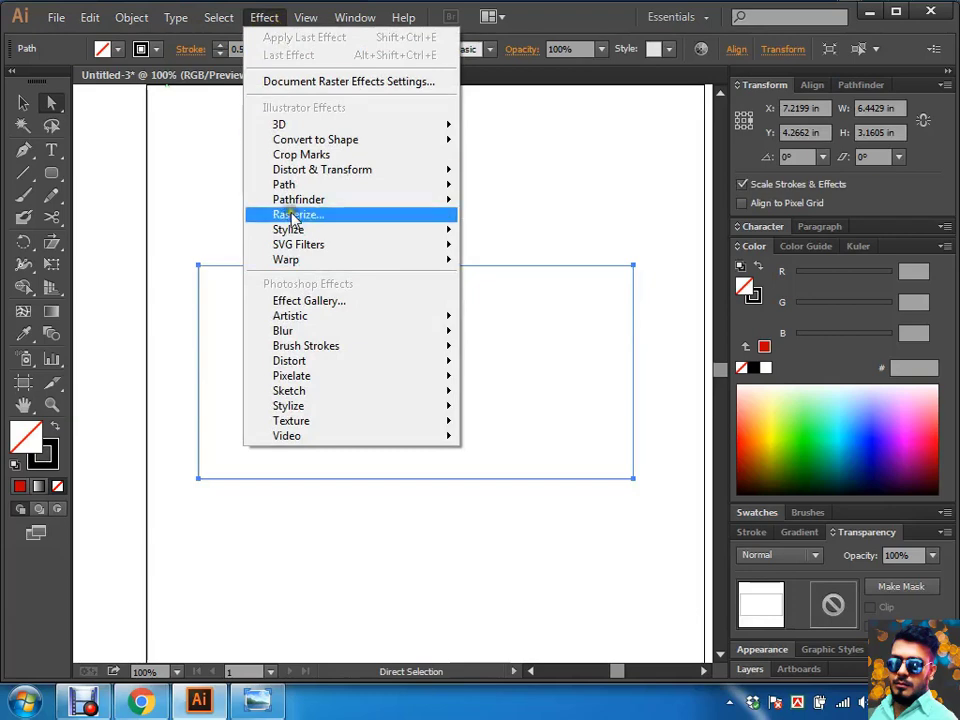
{"action": "mouse_move", "coordinate": [289, 229]}
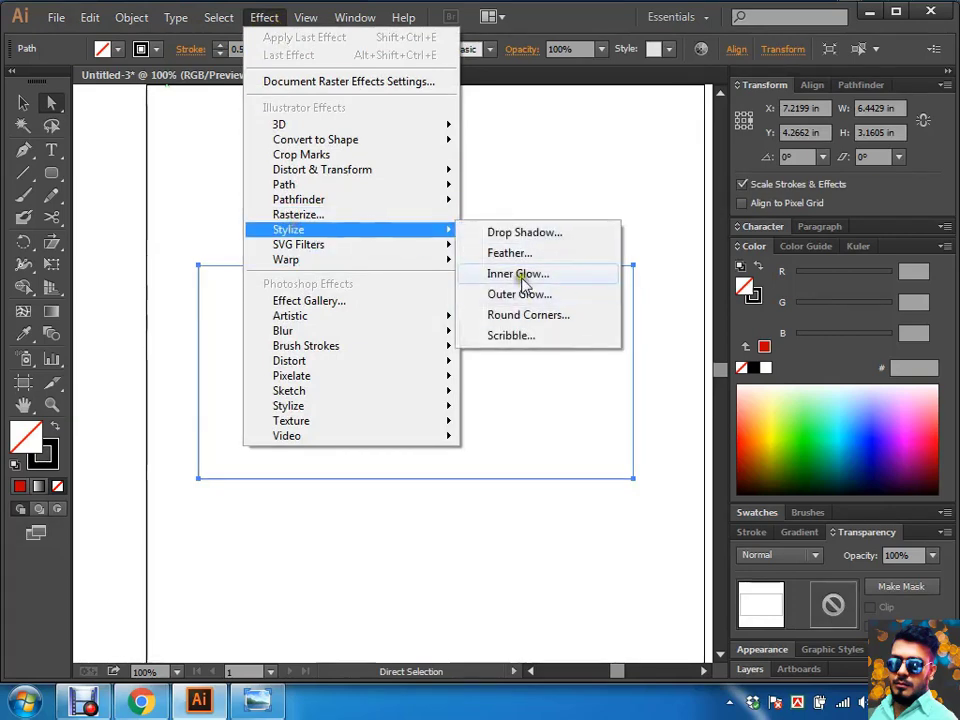
{"action": "left_click", "coordinate": [524, 316]}
{"action": "left_click", "coordinate": [686, 148]}
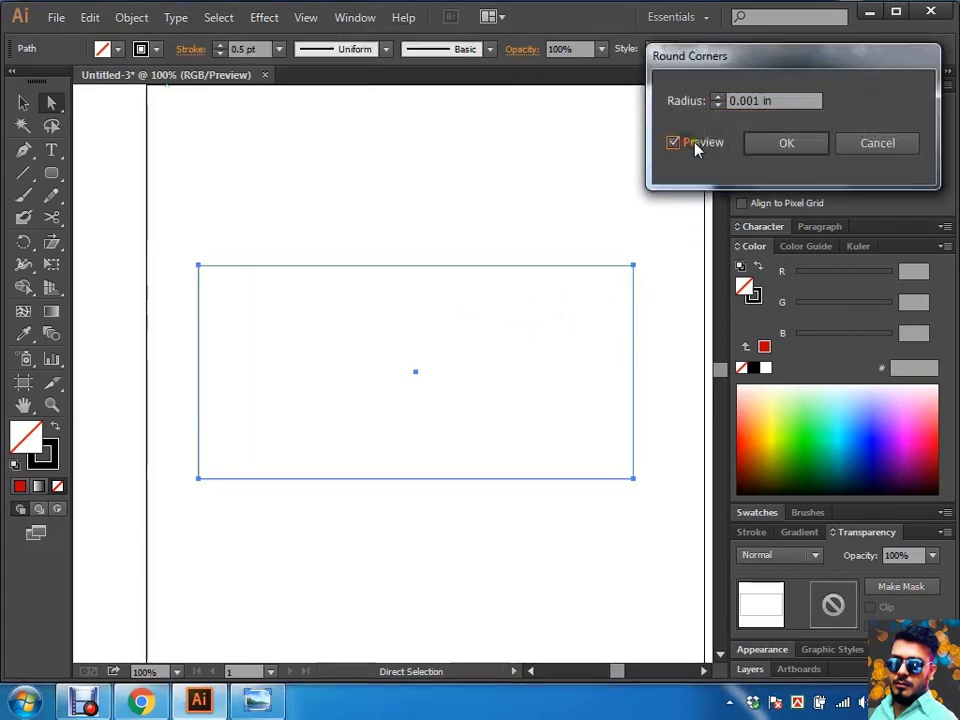
{"action": "left_click", "coordinate": [718, 97]}
{"action": "left_click", "coordinate": [718, 104]}
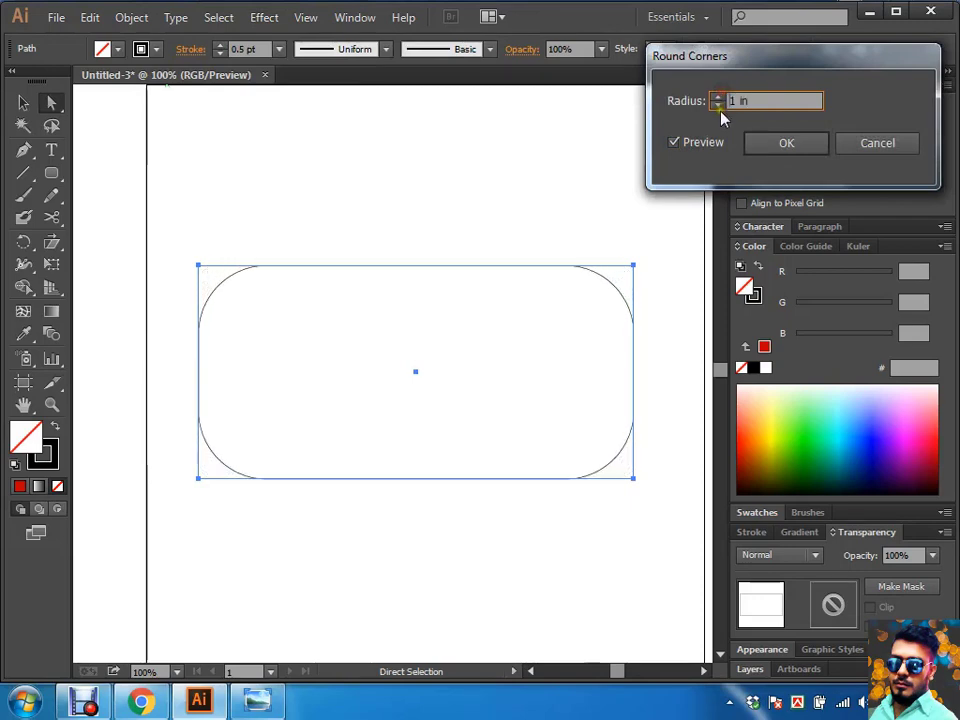
{"action": "left_click", "coordinate": [719, 106]}
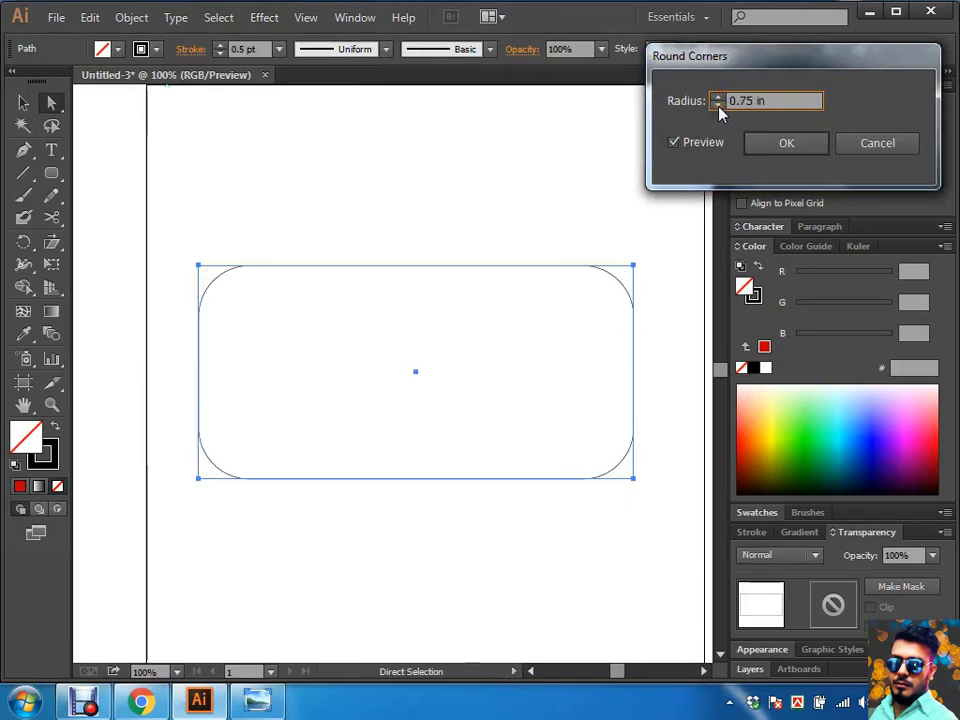
{"action": "left_click", "coordinate": [789, 146]}
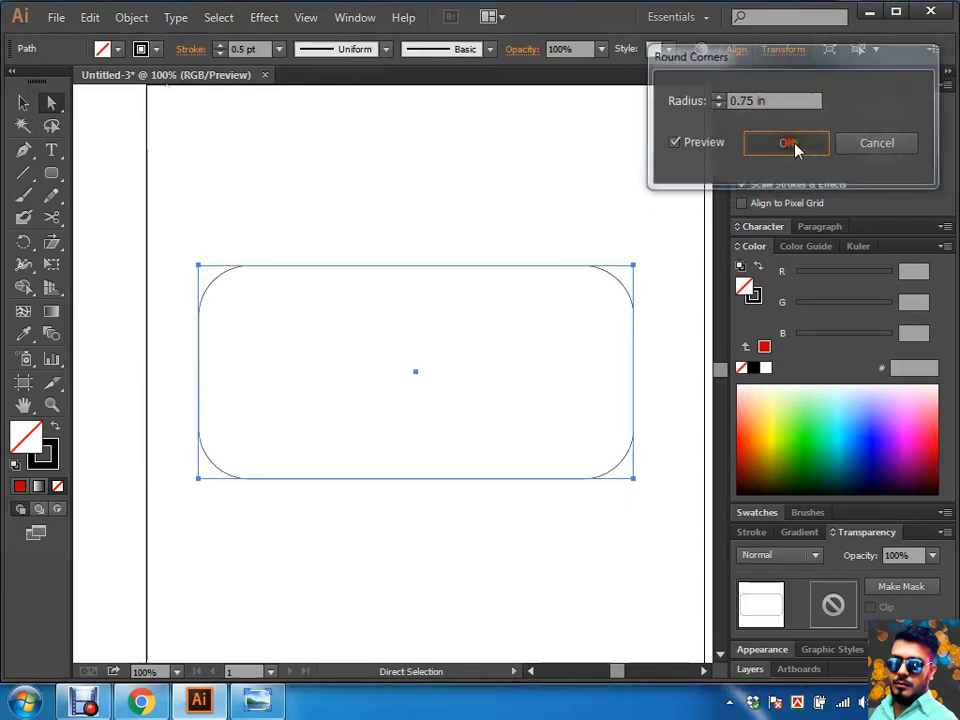
Step: Toggle between Outline and Preview views with Ctrl+Y to check the rounded corners
{"action": "key", "text": "v"}
{"action": "key", "text": "ctrl+y"}
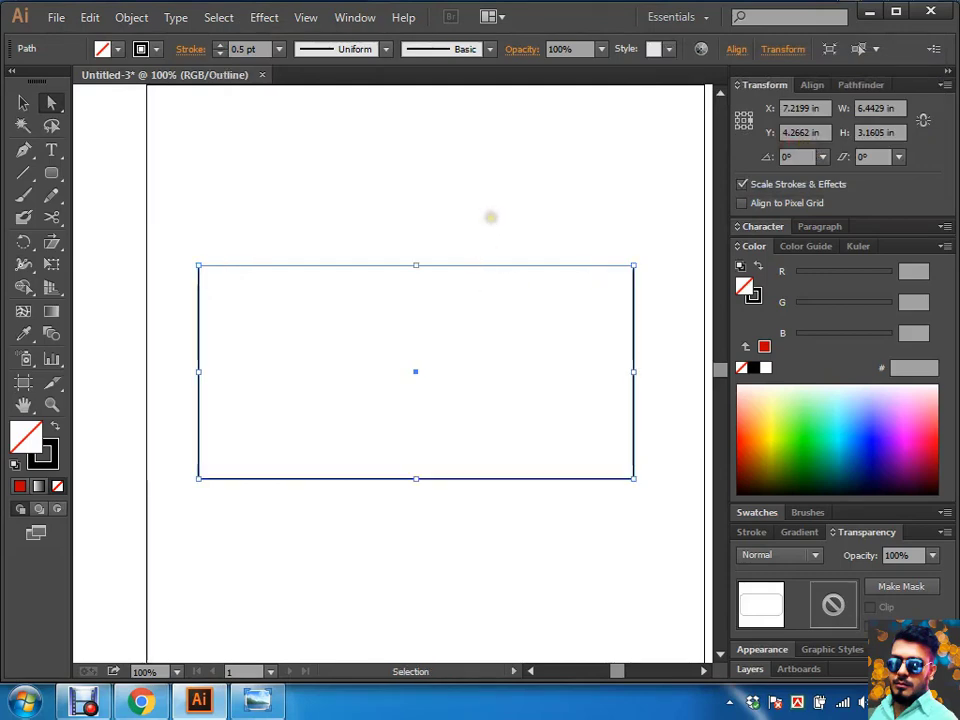
{"action": "key", "text": "ctrl+y"}
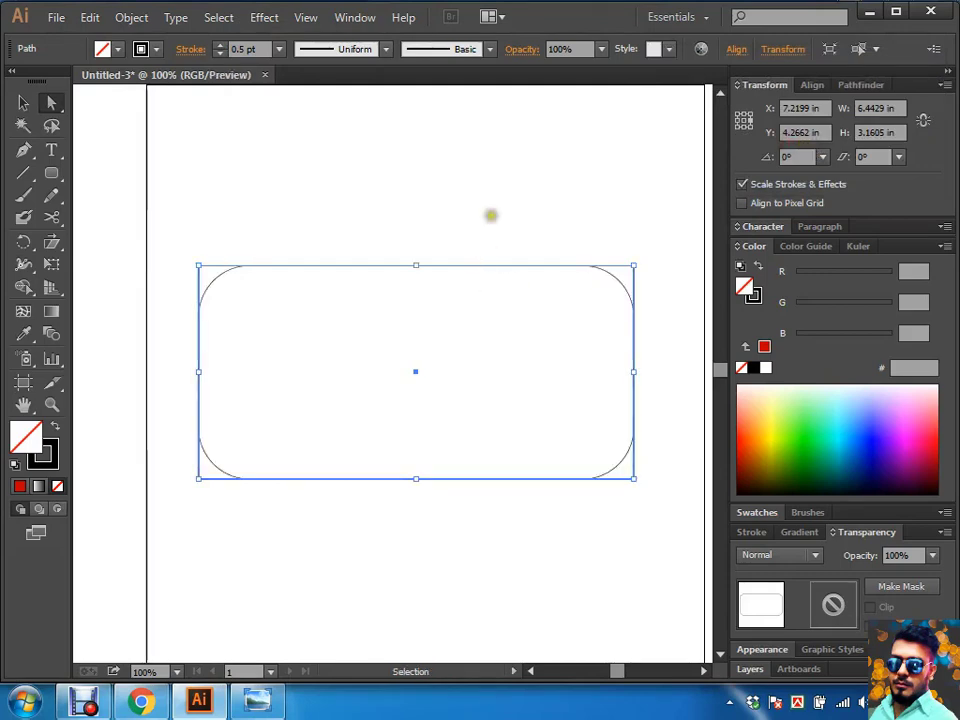
{"action": "key", "text": "ctrl+y"}
{"action": "key", "text": "ctrl+y"}
{"action": "key", "text": "a"}
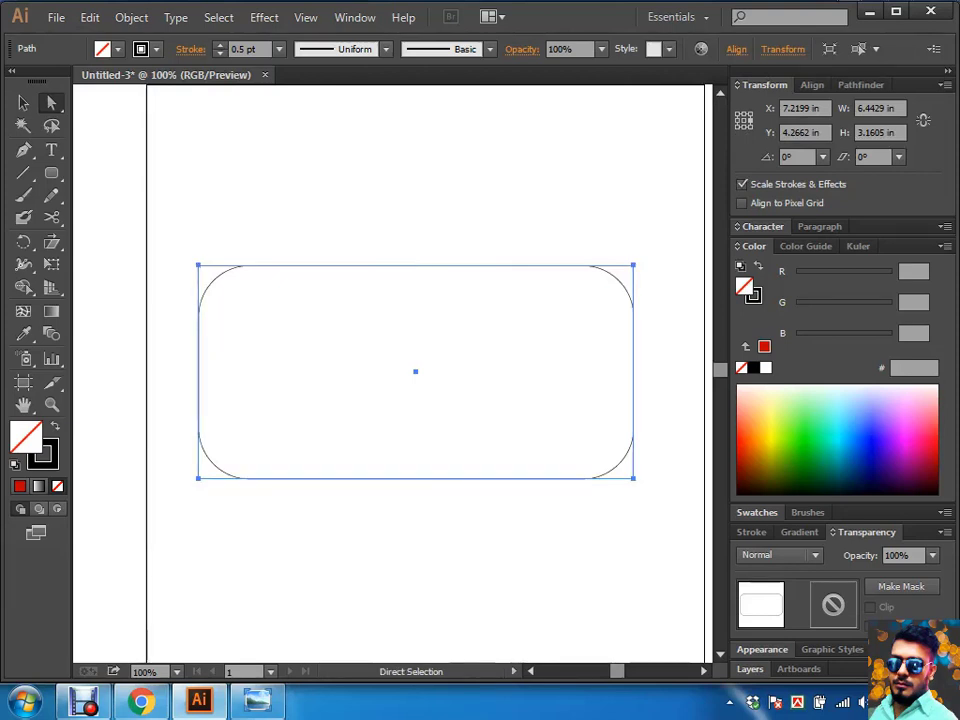
Step: Expand the rectangle's Round Corners appearance into actual path geometry
{"action": "left_click", "coordinate": [131, 17]}
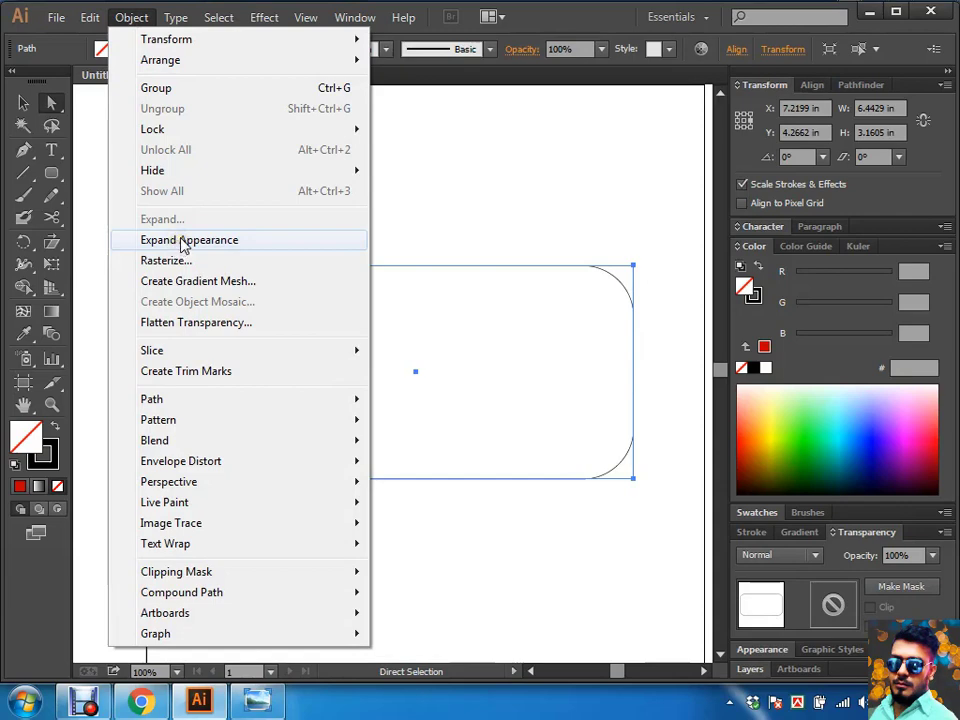
{"action": "left_click", "coordinate": [183, 243]}
{"action": "left_click", "coordinate": [565, 235]}
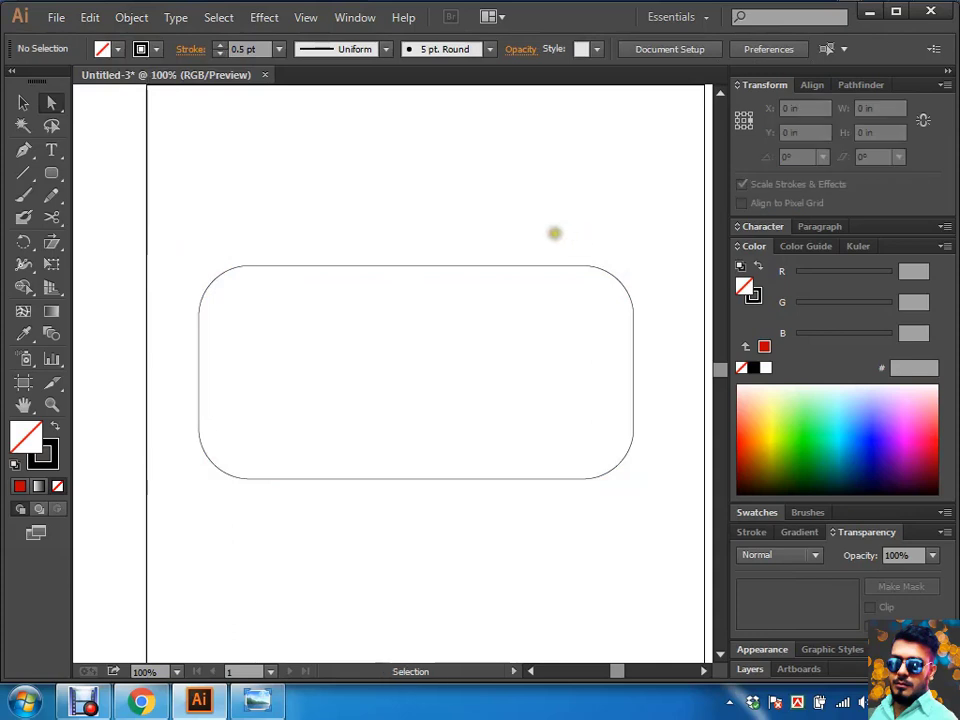
Step: Check the expanded corners in Outline view, then select the shape and zoom out
{"action": "key", "text": "ctrl+y"}
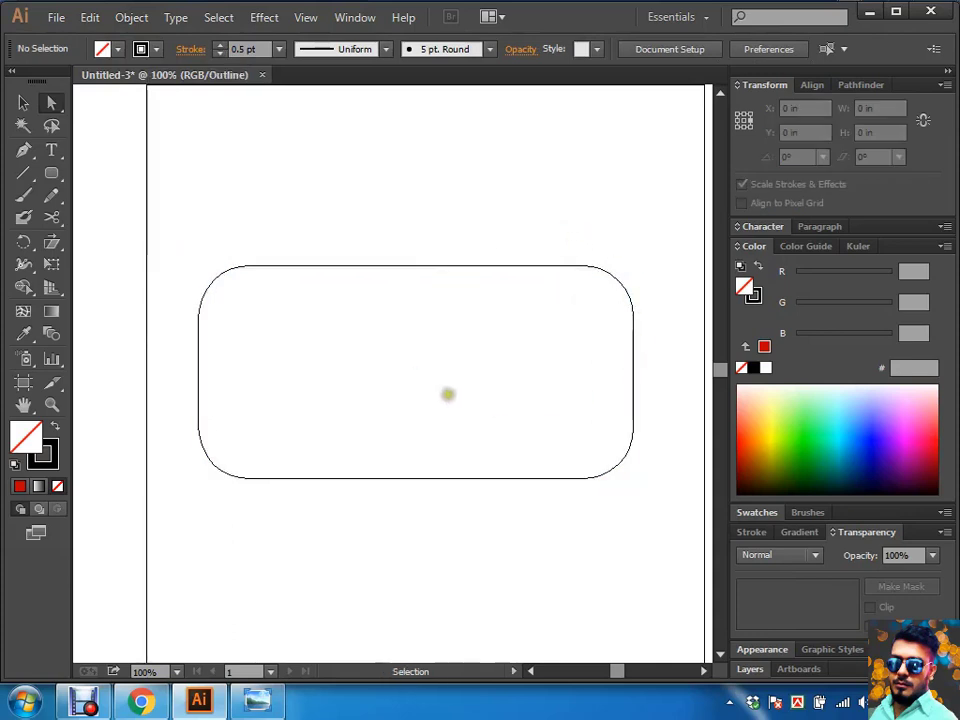
{"action": "key", "text": "ctrl+y"}
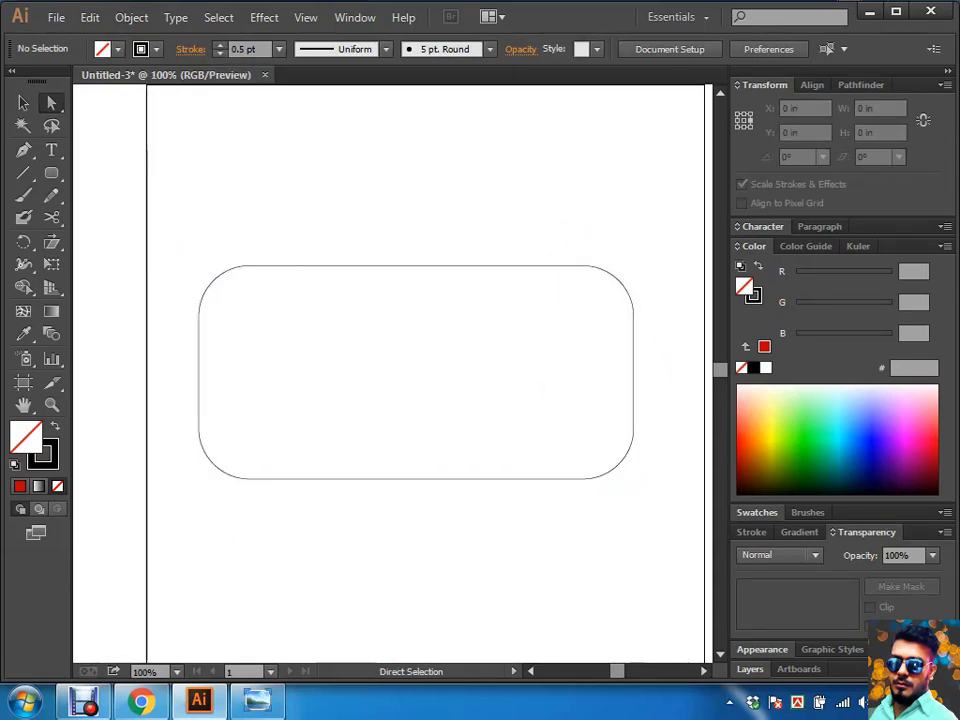
{"action": "key", "text": "ctrl+a"}
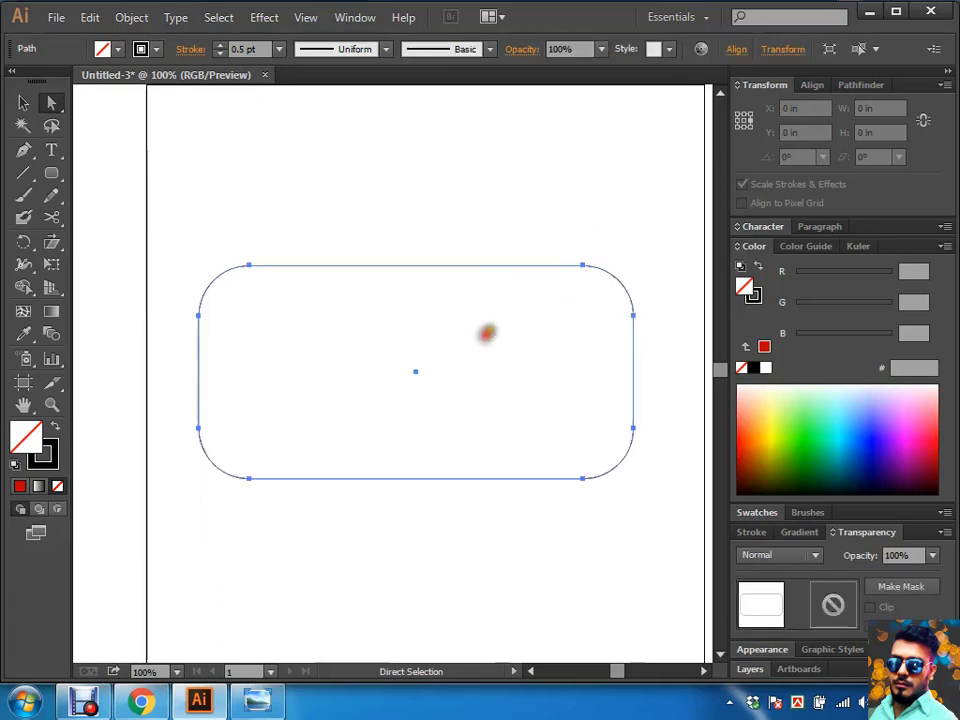
{"action": "key", "text": "v"}
{"action": "key", "text": "ctrl+minus"}
Step: Delete the rounded rectangle and draw a new 4.98 in square in the artboard's middle
{"action": "key", "text": "ctrl+0"}
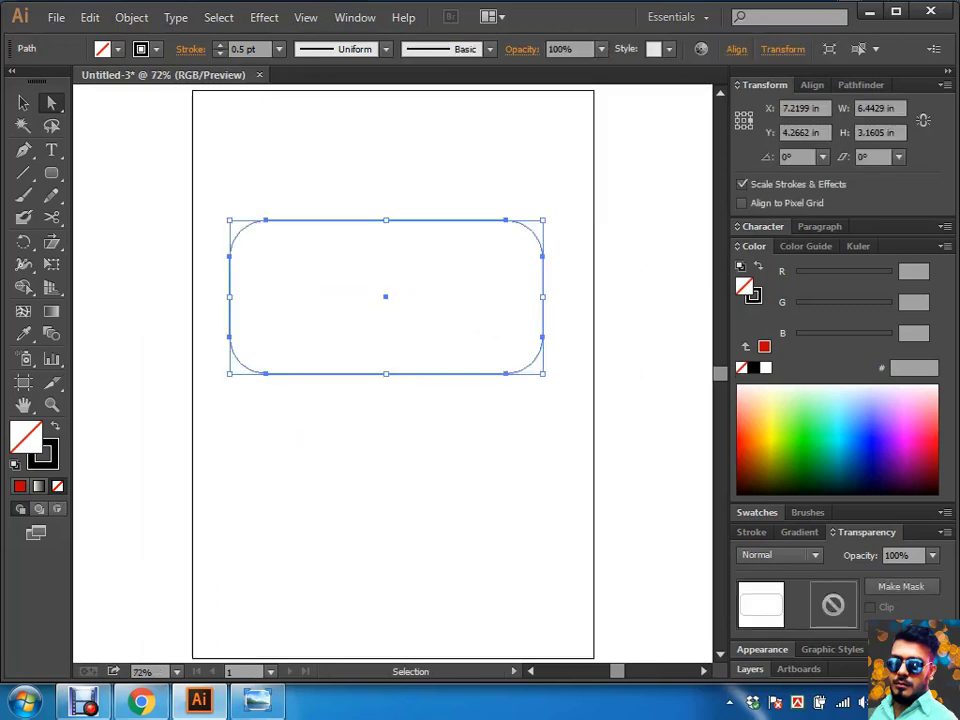
{"action": "key", "text": "a"}
{"action": "key", "text": "Delete"}
{"action": "key", "text": "m"}
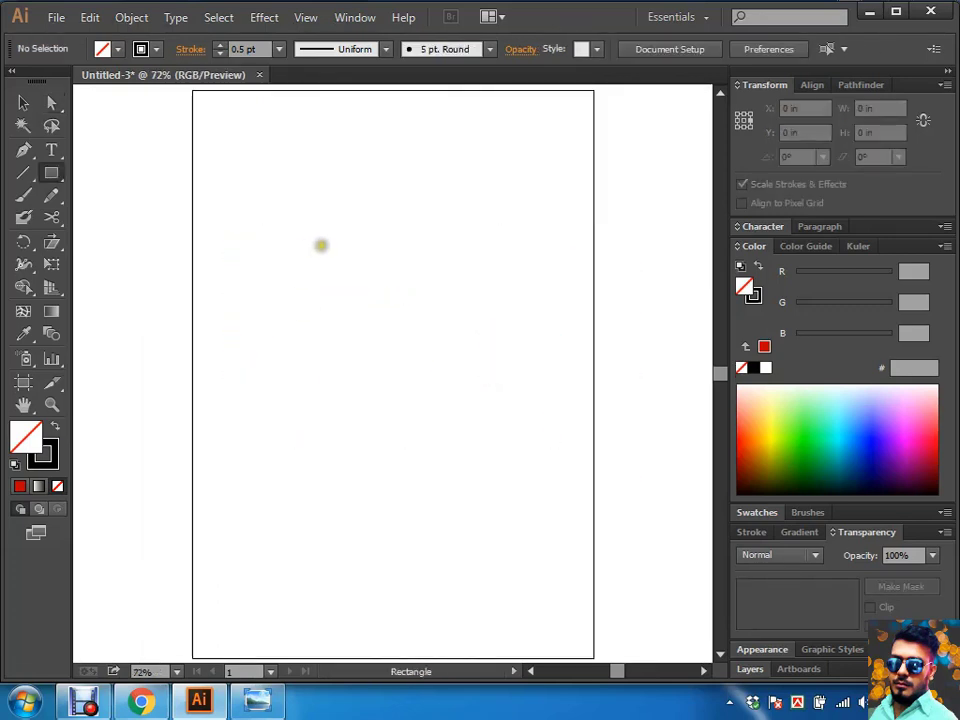
{"action": "left_click_drag", "start_coordinate": [308, 223], "coordinate": [550, 464]}
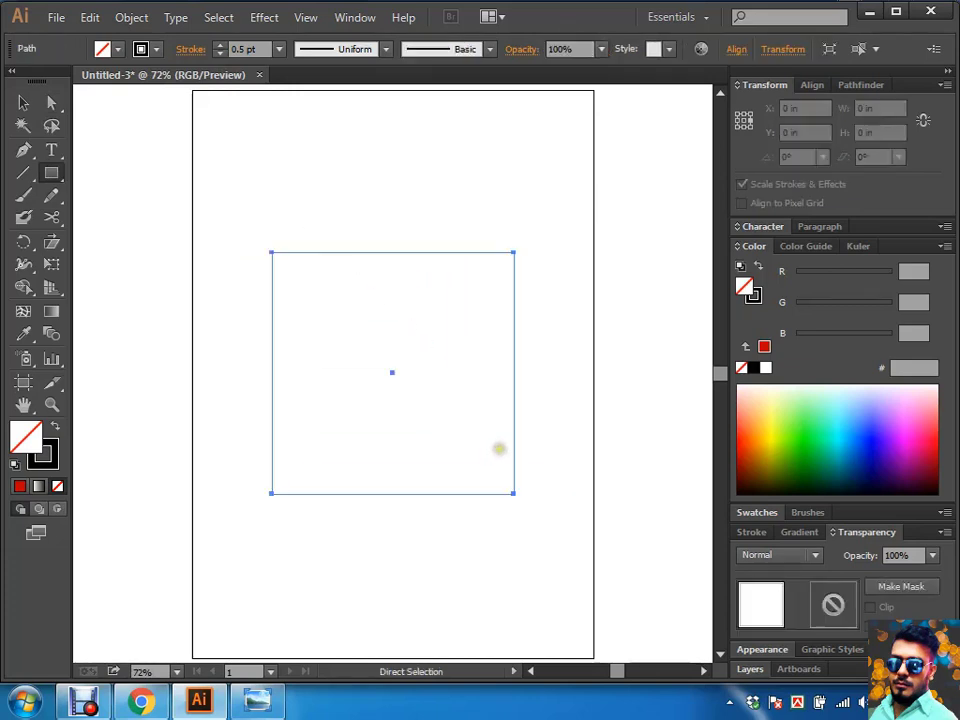
Step: Marquee-select the square's top-left and bottom-right corner anchors with Direct Selection
{"action": "key", "text": "a"}
{"action": "left_click", "coordinate": [578, 243]}
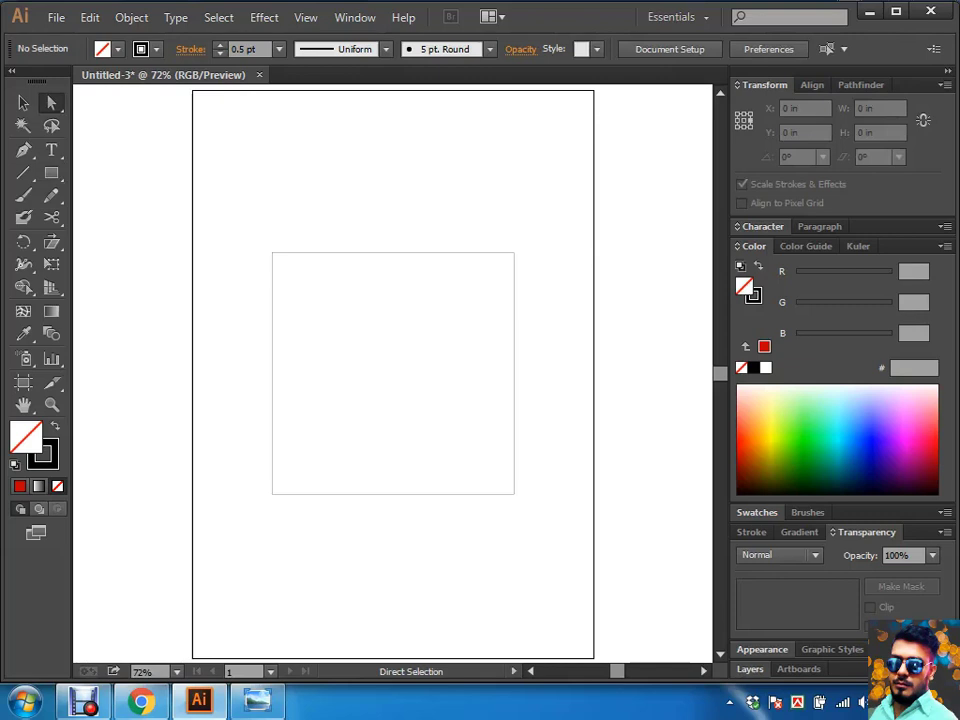
{"action": "left_click", "coordinate": [480, 308]}
{"action": "left_click_drag", "start_coordinate": [300, 234], "coordinate": [251, 287]}
{"action": "left_click_drag", "start_coordinate": [575, 540], "coordinate": [500, 475]}
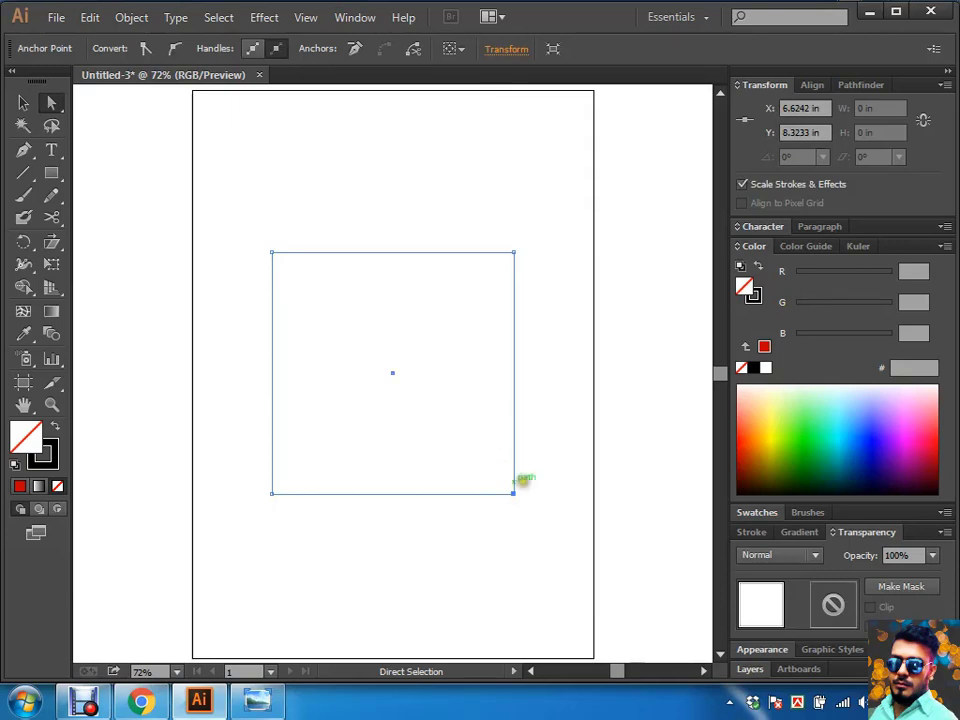
{"action": "left_click_drag", "start_coordinate": [536, 270], "coordinate": [461, 338]}
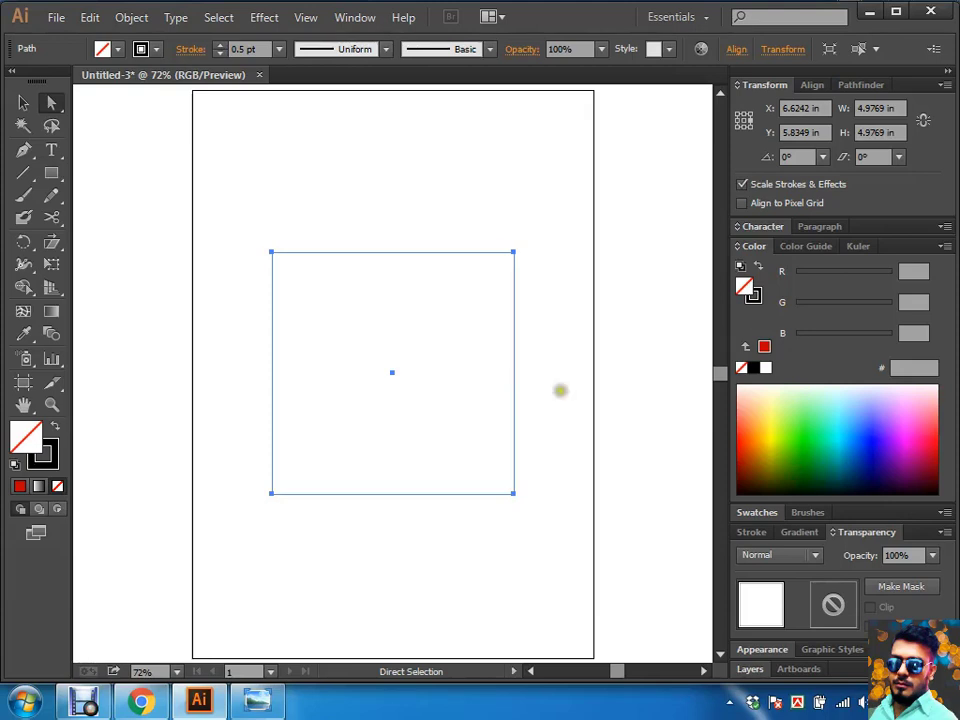
{"action": "left_click_drag", "start_coordinate": [330, 203], "coordinate": [253, 274]}
{"action": "left_click_drag", "start_coordinate": [576, 536], "coordinate": [467, 473]}
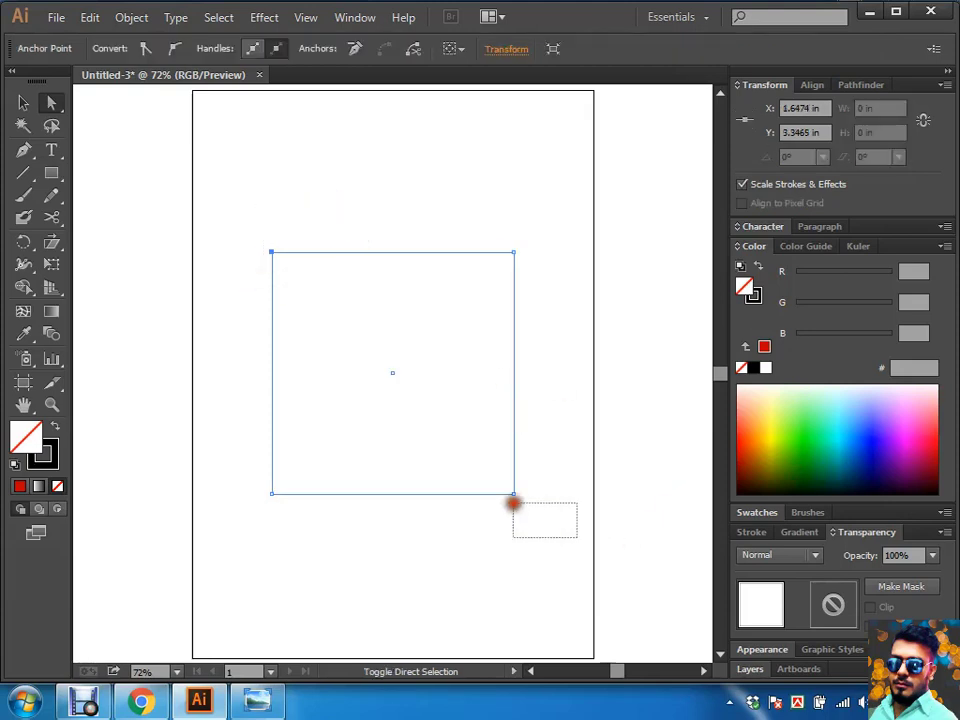
{"action": "left_click", "coordinate": [266, 20]}
{"action": "left_click", "coordinate": [305, 214]}
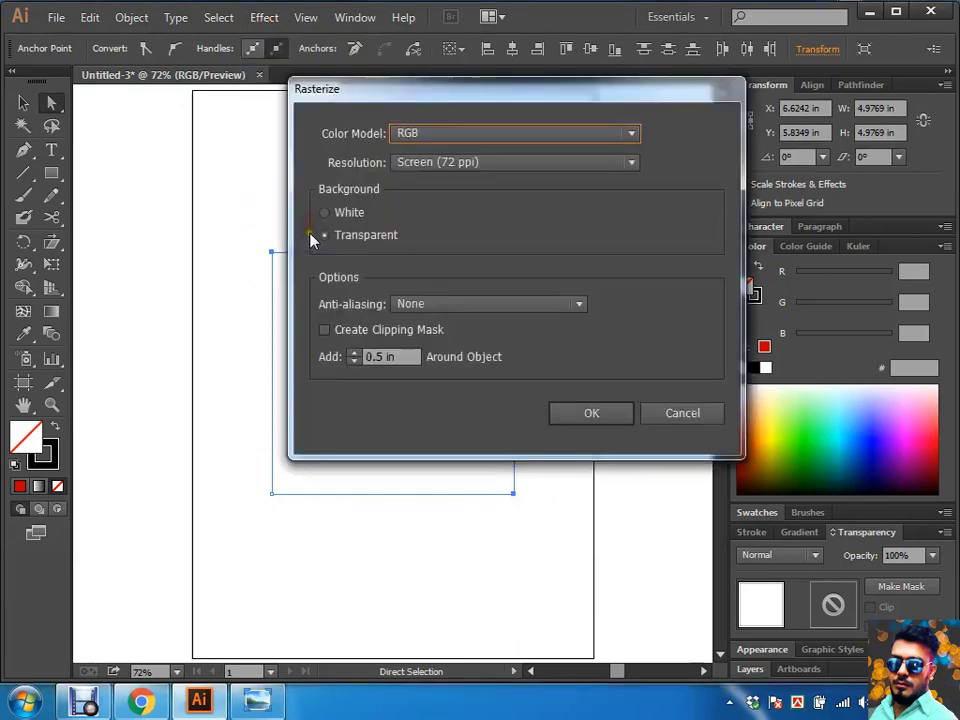
{"action": "left_click", "coordinate": [686, 418]}
{"action": "left_click", "coordinate": [264, 18]}
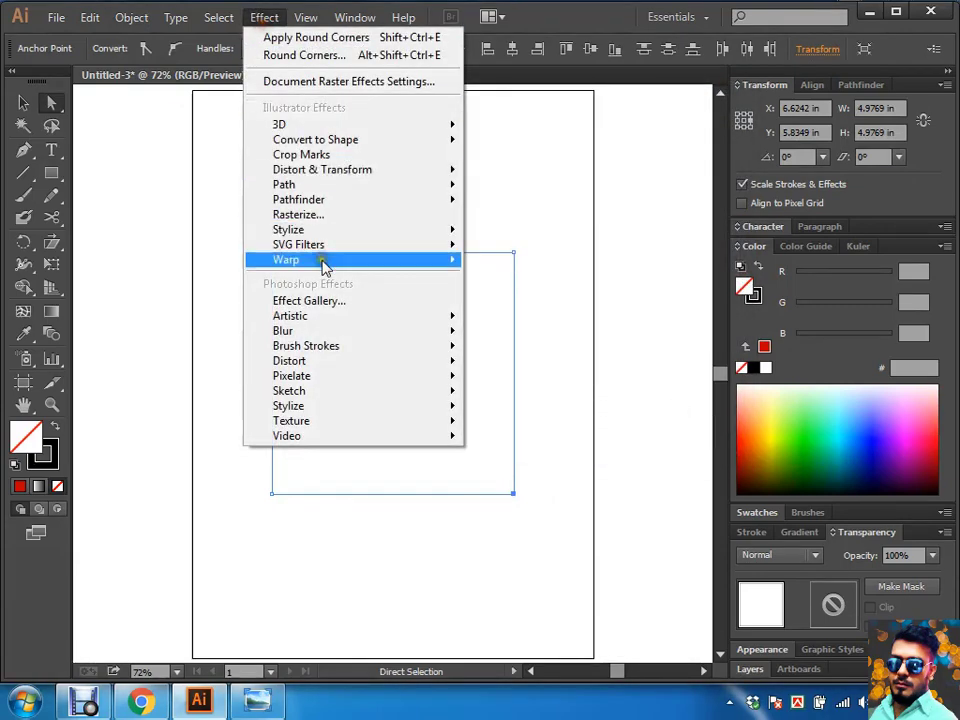
{"action": "left_click", "coordinate": [523, 315]}
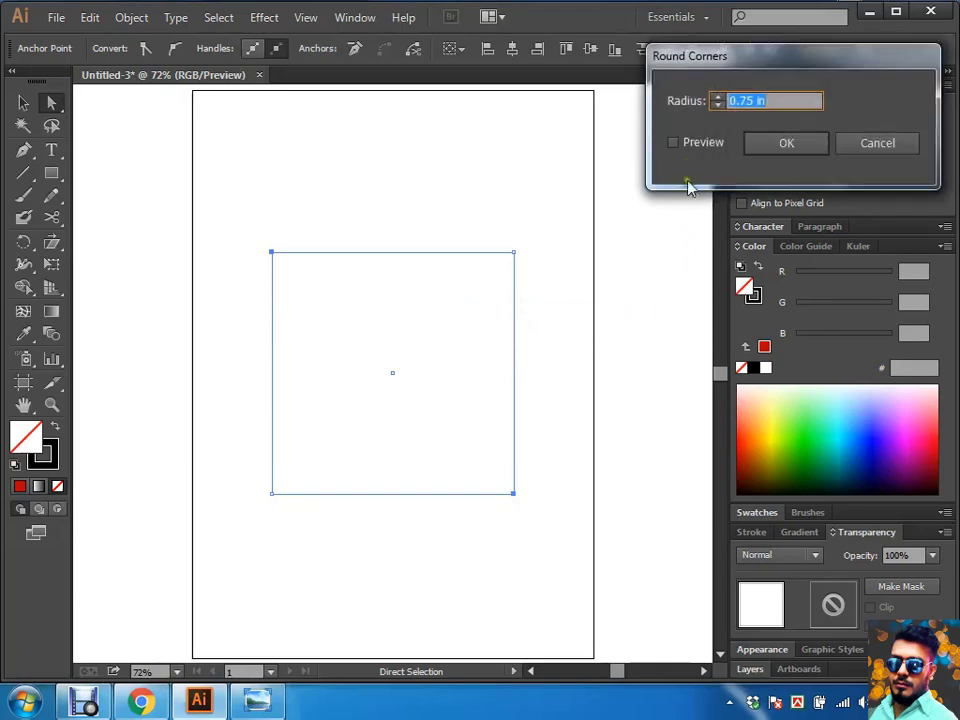
{"action": "left_click", "coordinate": [694, 143]}
{"action": "left_click", "coordinate": [717, 97]}
{"action": "left_click", "coordinate": [717, 97]}
{"action": "left_click", "coordinate": [717, 97]}
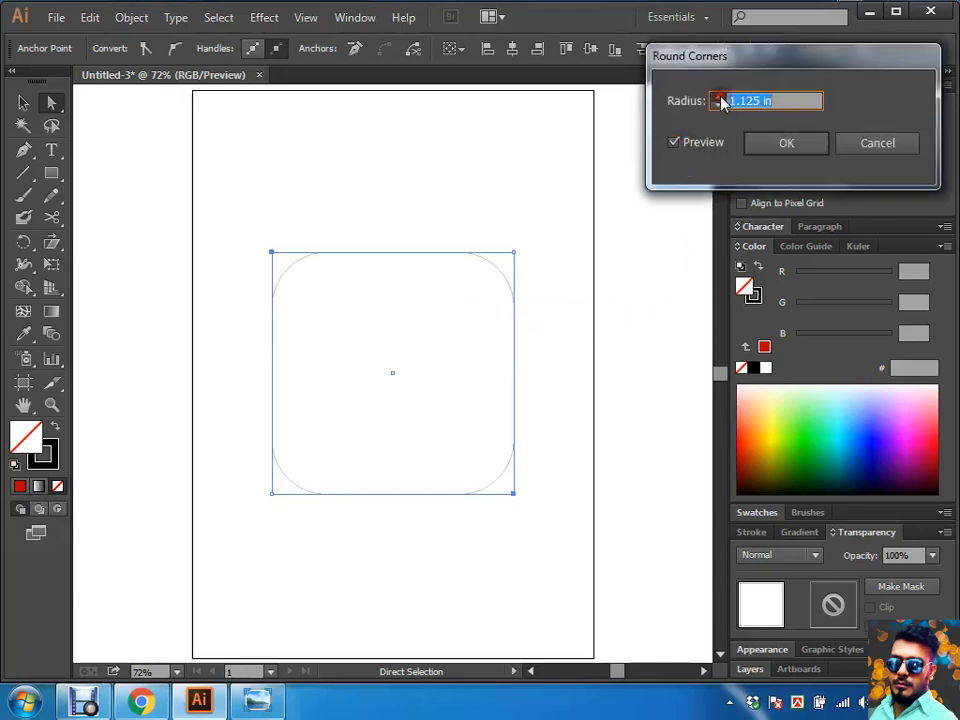
{"action": "left_click", "coordinate": [717, 97]}
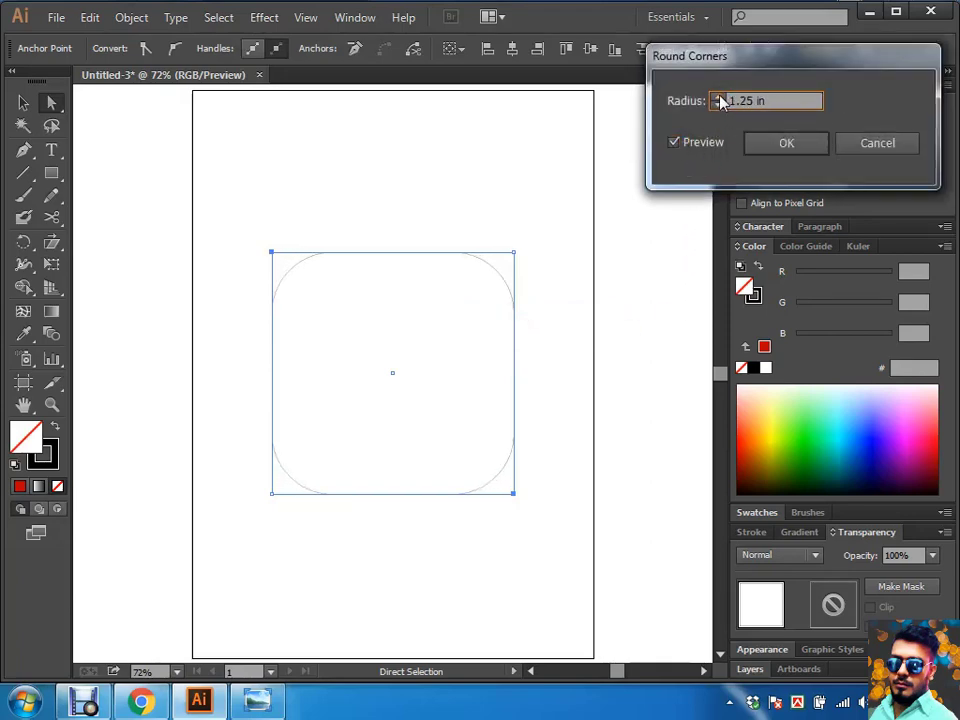
{"action": "left_click", "coordinate": [880, 143]}
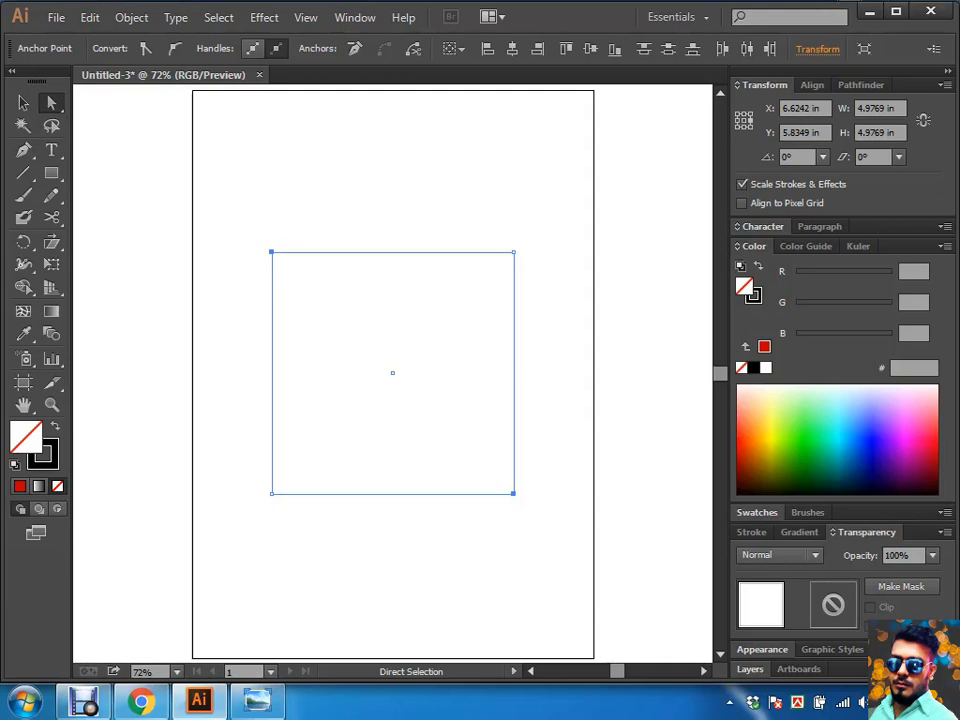
{"action": "left_click", "coordinate": [572, 339]}
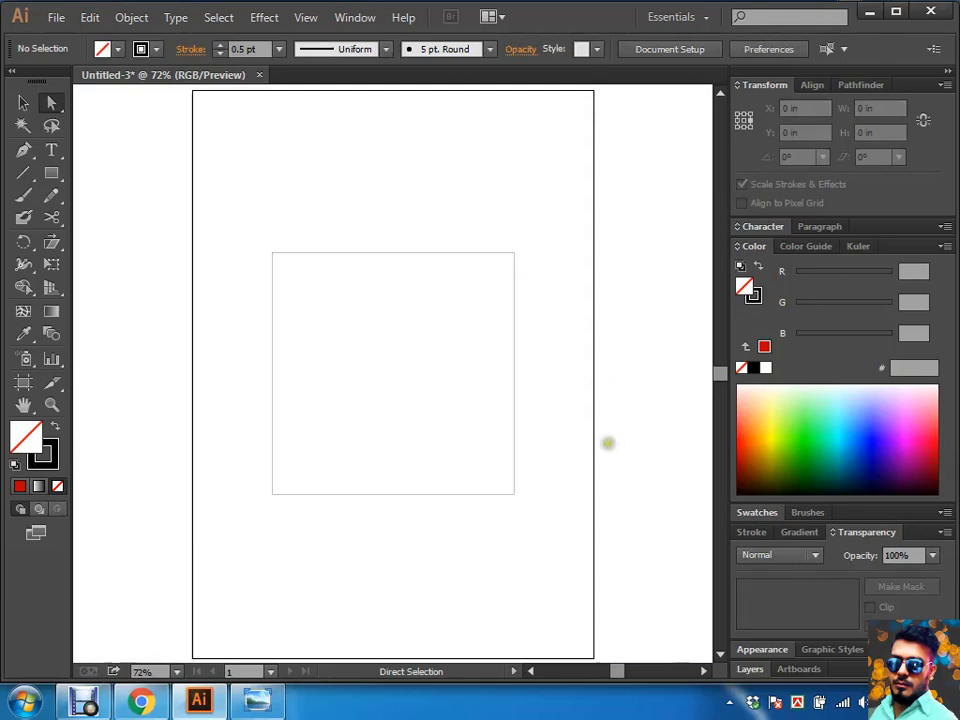
{"action": "left_click_drag", "start_coordinate": [546, 325], "coordinate": [287, 484]}
{"action": "key", "text": "Delete"}
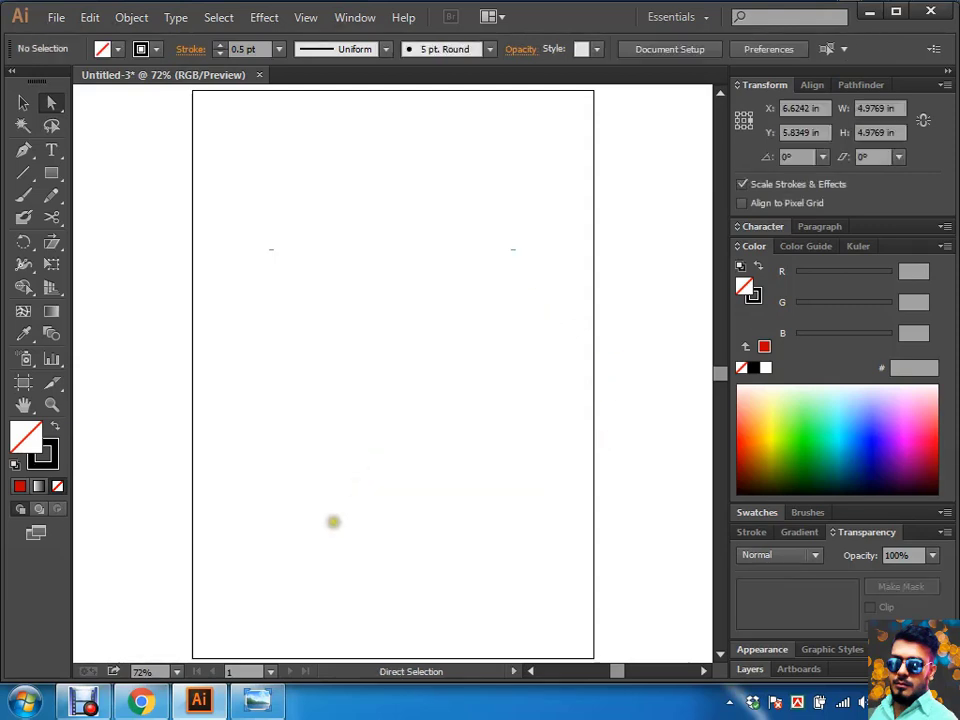
{"action": "left_click", "coordinate": [51, 172]}
{"action": "left_click_drag", "start_coordinate": [414, 349], "coordinate": [431, 463]}
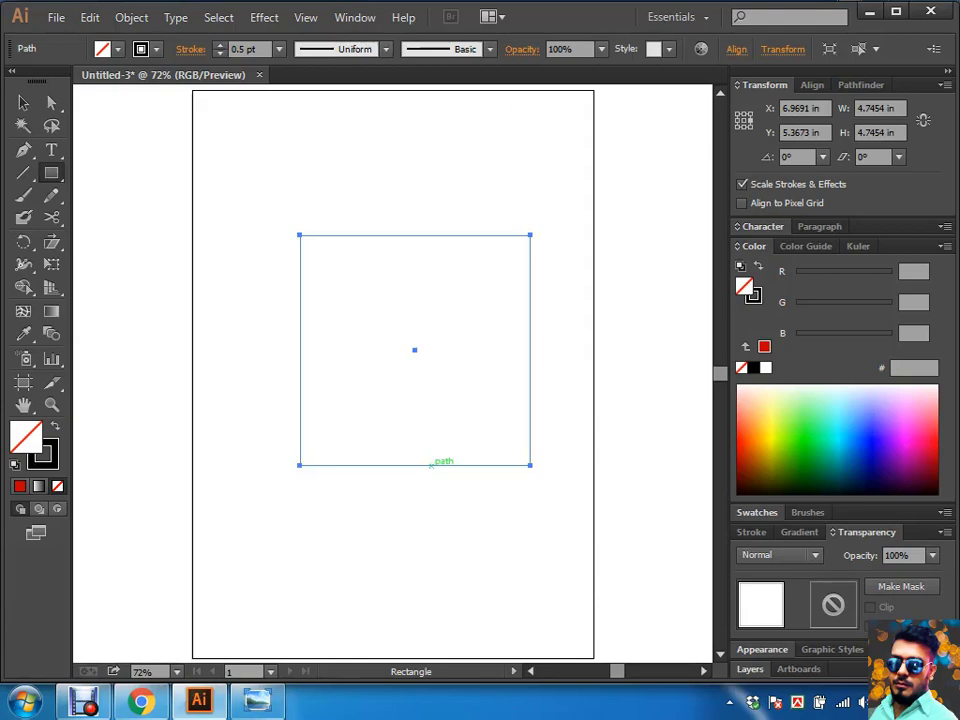
{"action": "left_click", "coordinate": [52, 102]}
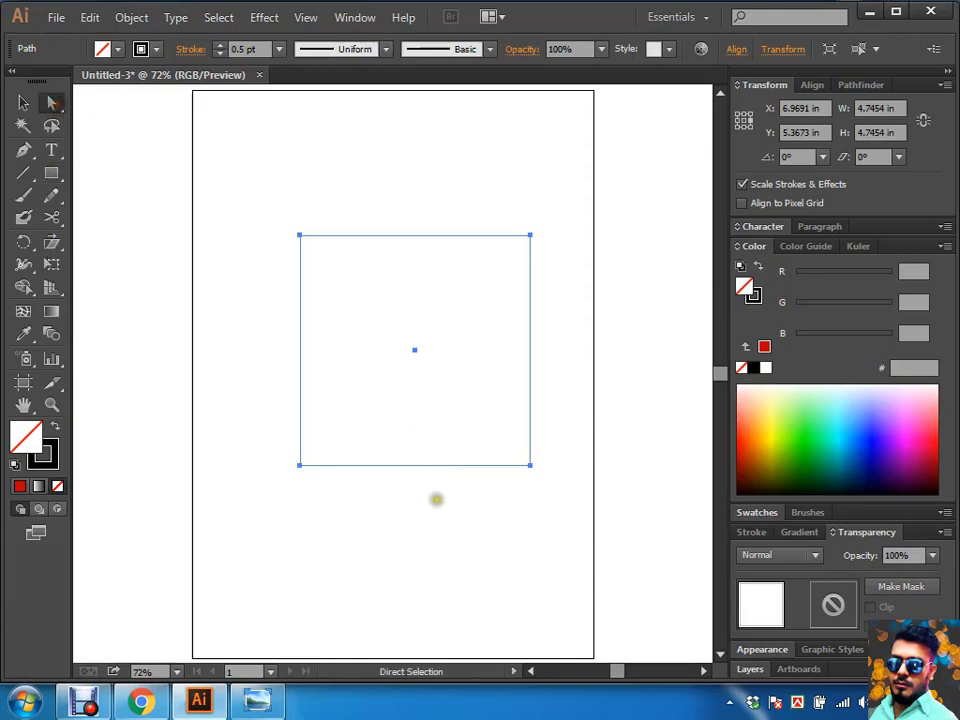
{"action": "left_click", "coordinate": [578, 504]}
{"action": "left_click_drag", "start_coordinate": [578, 504], "coordinate": [465, 424]}
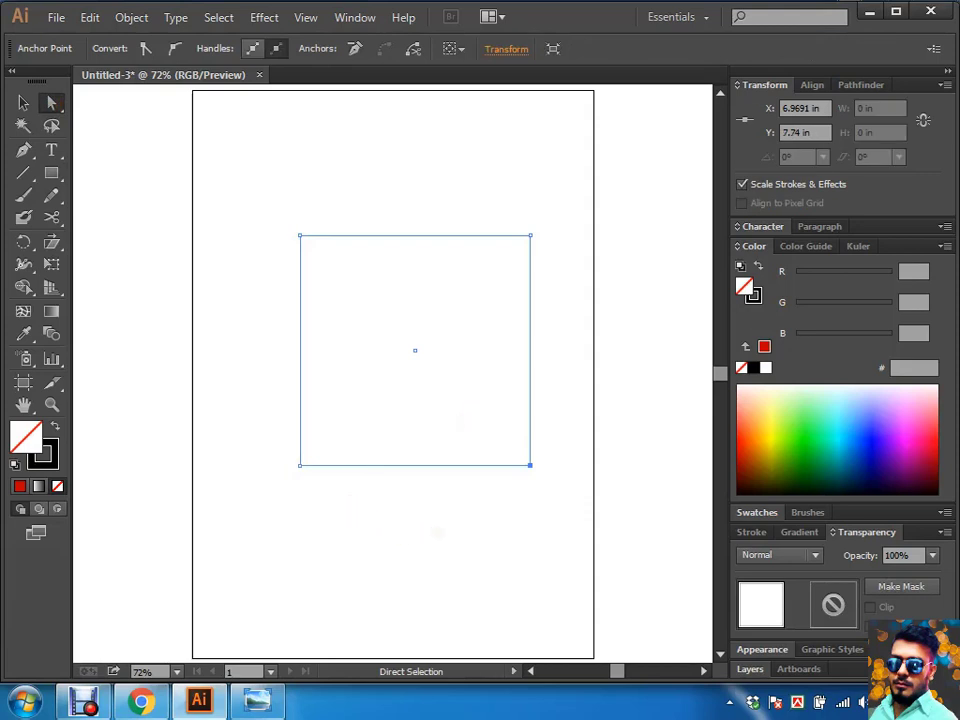
{"action": "left_click_drag", "start_coordinate": [581, 520], "coordinate": [489, 423]}
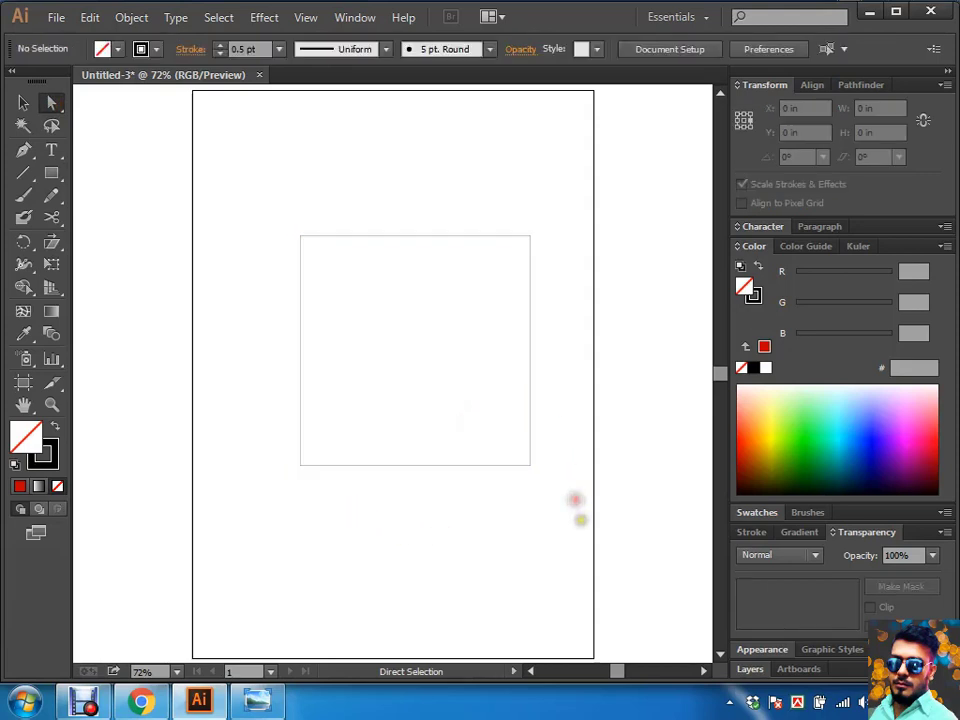
{"action": "left_click_drag", "start_coordinate": [238, 197], "coordinate": [388, 290]}
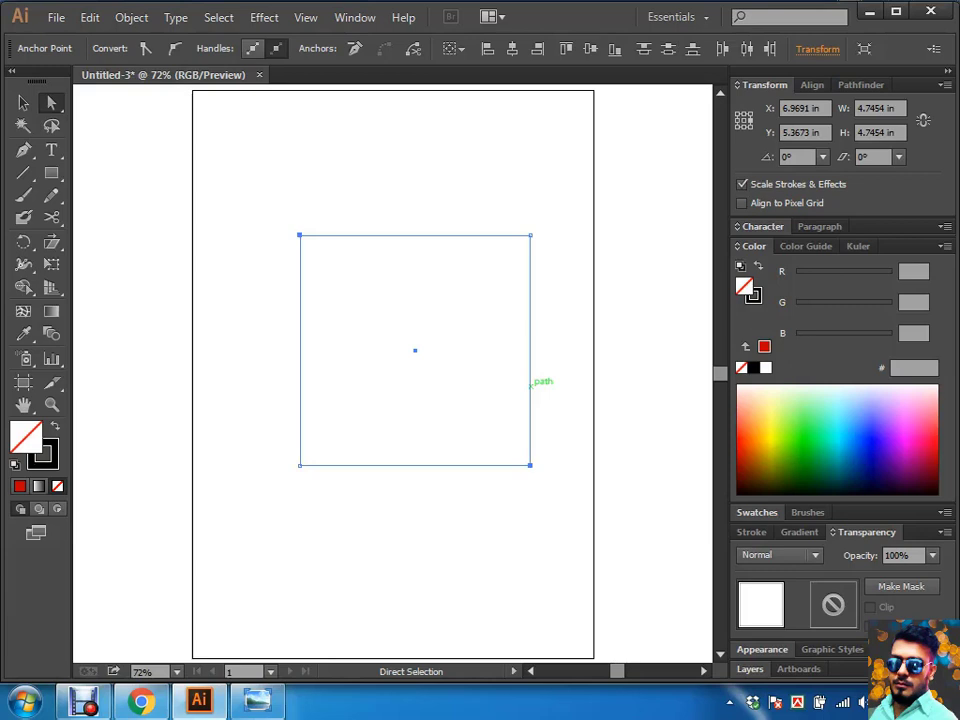
{"action": "left_click", "coordinate": [579, 420]}
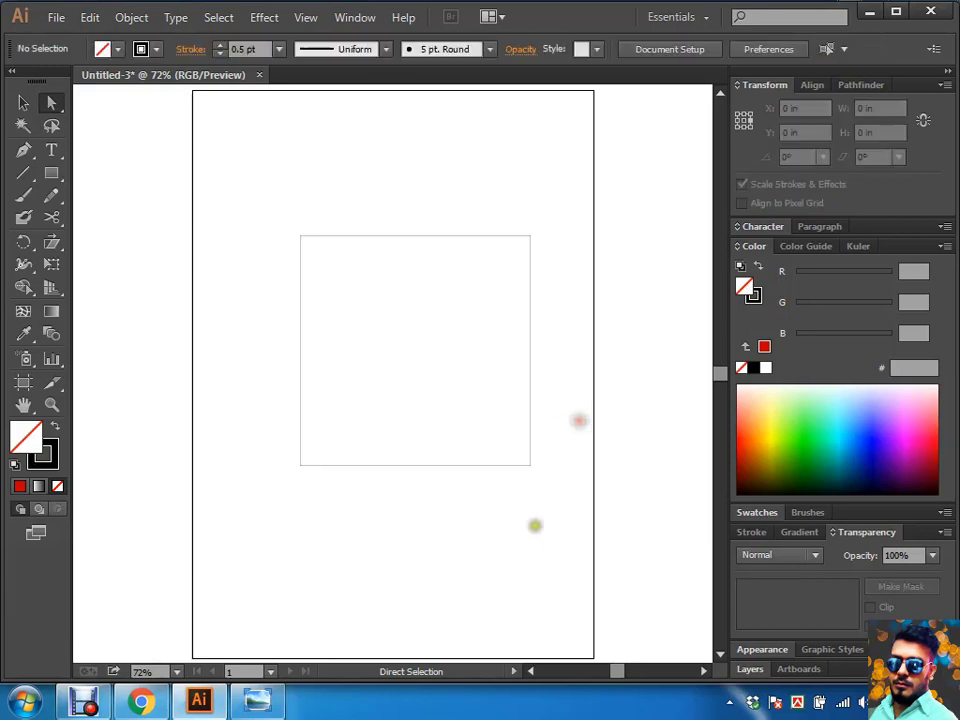
{"action": "left_click_drag", "start_coordinate": [563, 497], "coordinate": [500, 438]}
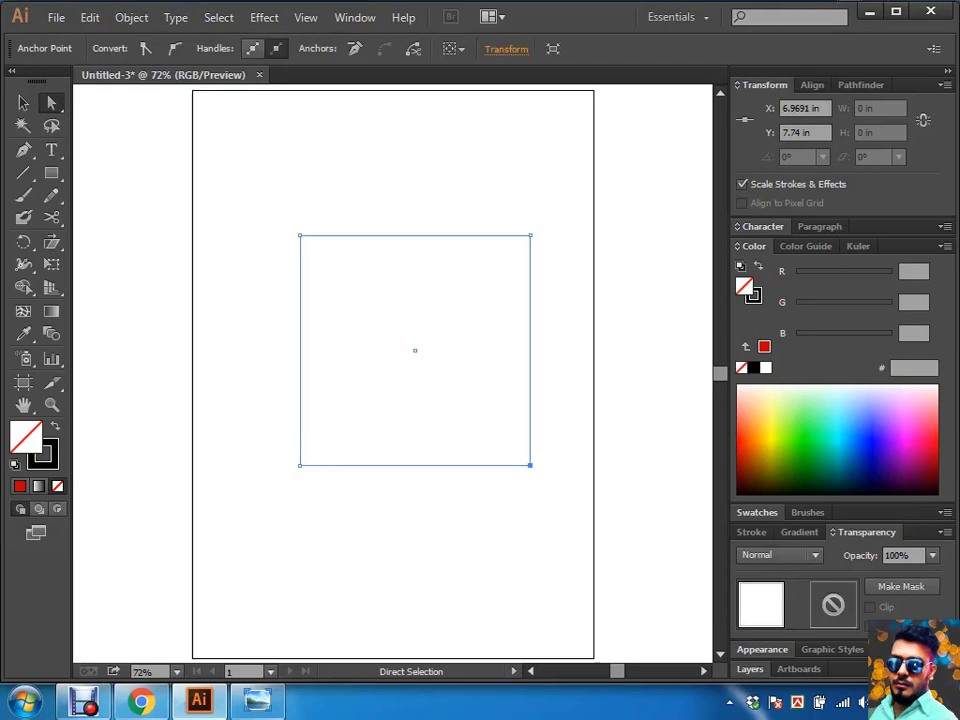
{"action": "key", "text": "v"}
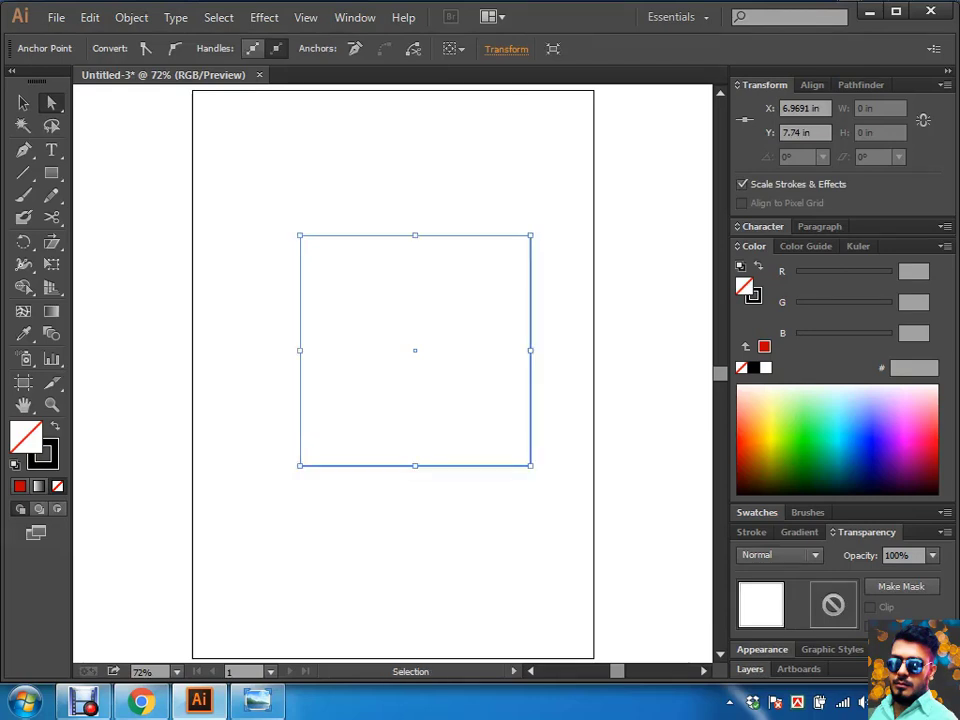
{"action": "key", "text": "Delete"}
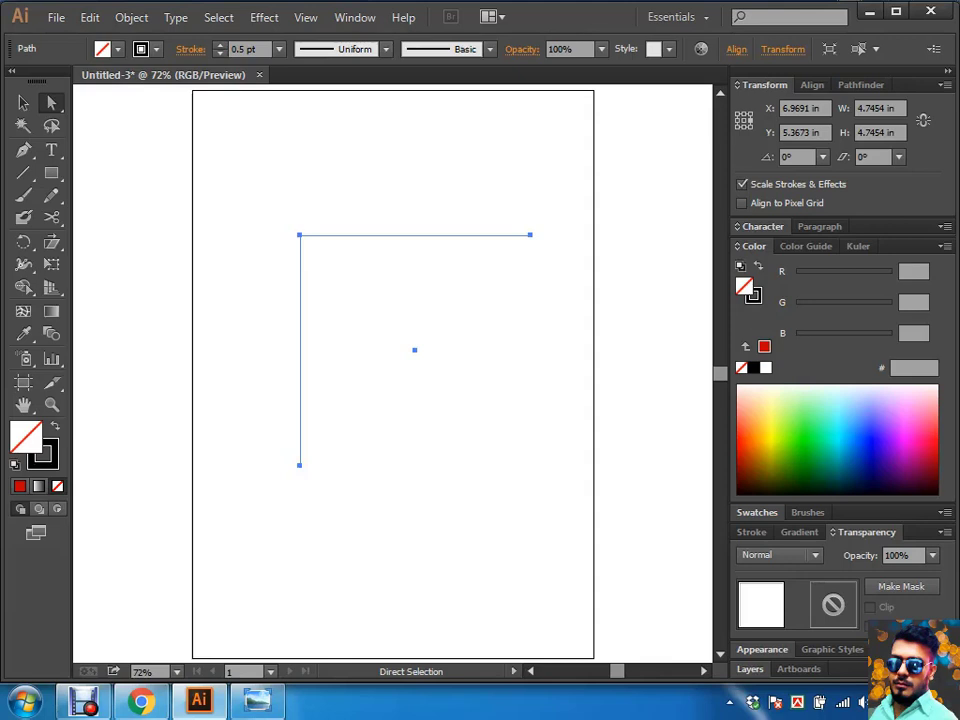
{"action": "left_click", "coordinate": [530, 465]}
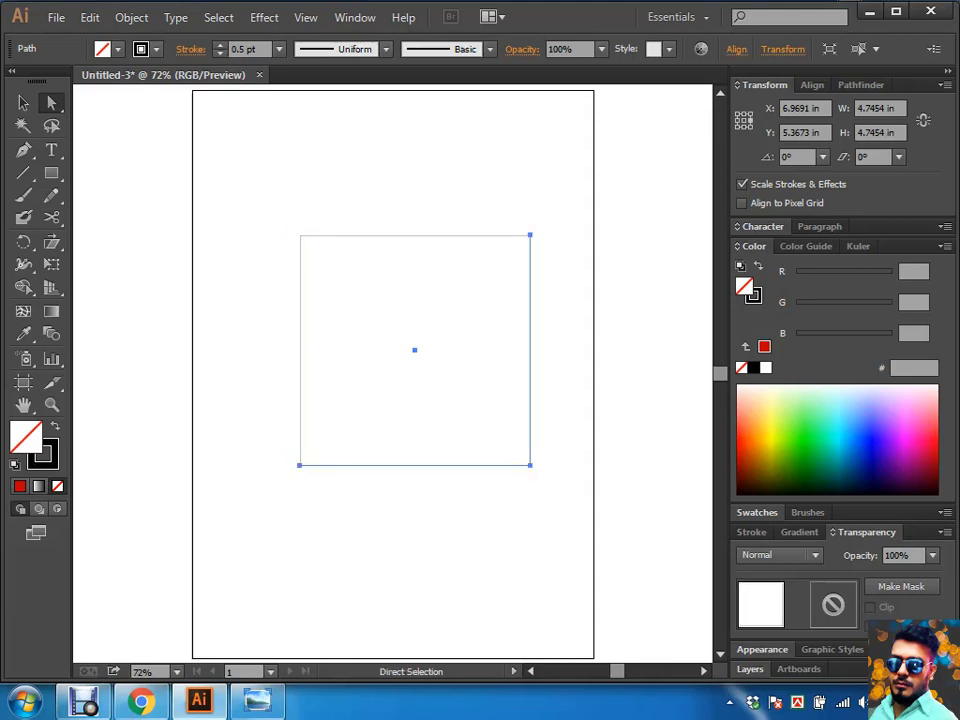
{"action": "left_click", "coordinate": [561, 244]}
{"action": "left_click", "coordinate": [308, 465]}
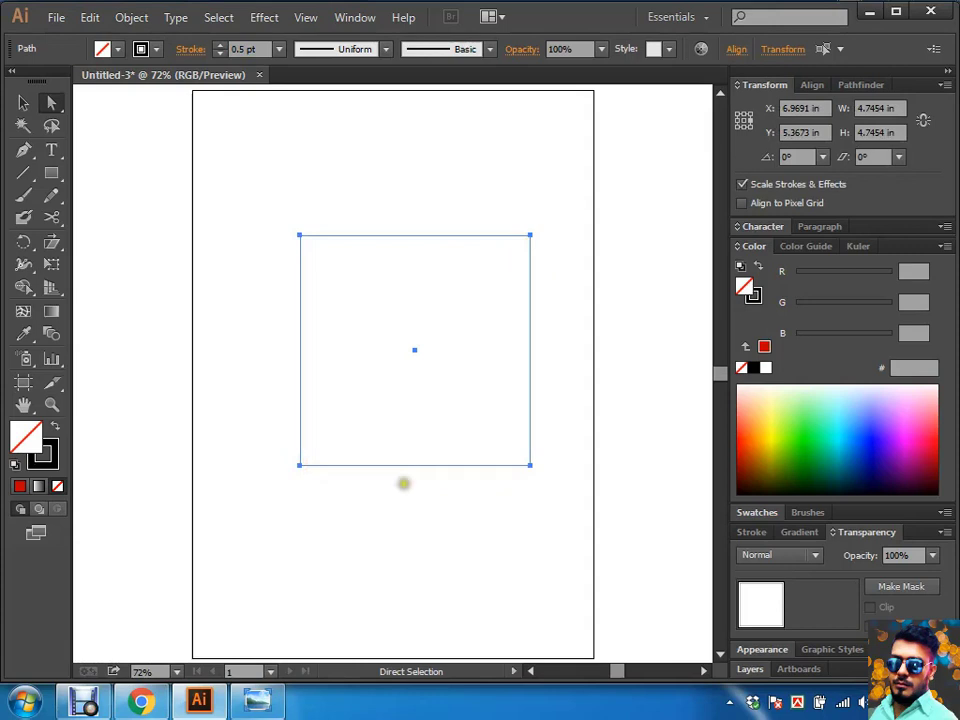
{"action": "key", "text": "v"}
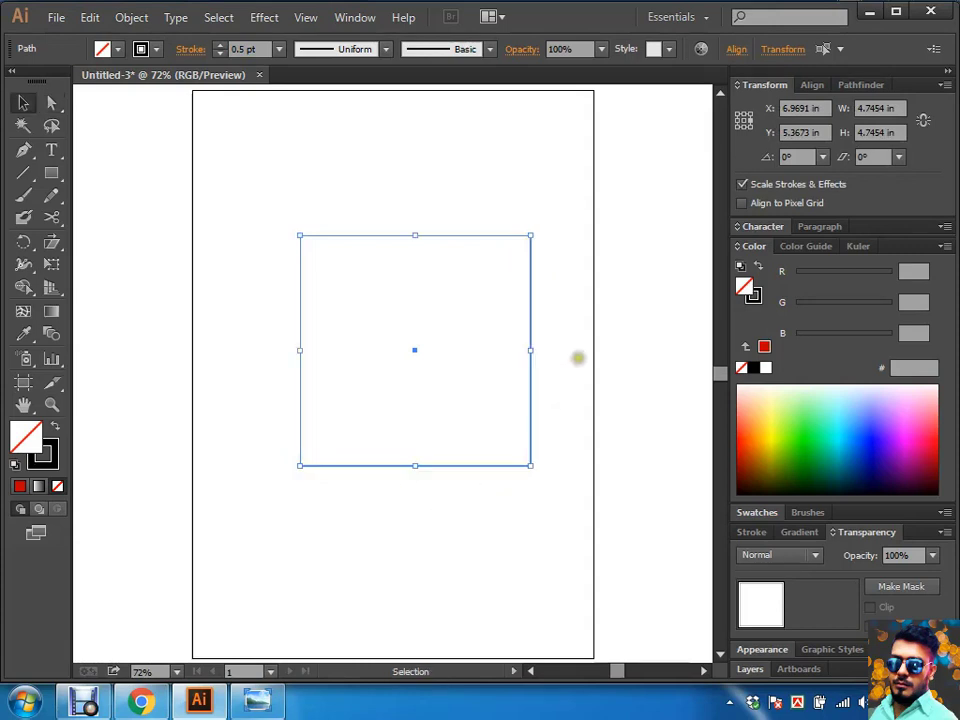
{"action": "left_click", "coordinate": [598, 319]}
{"action": "left_click_drag", "start_coordinate": [553, 381], "coordinate": [373, 497]}
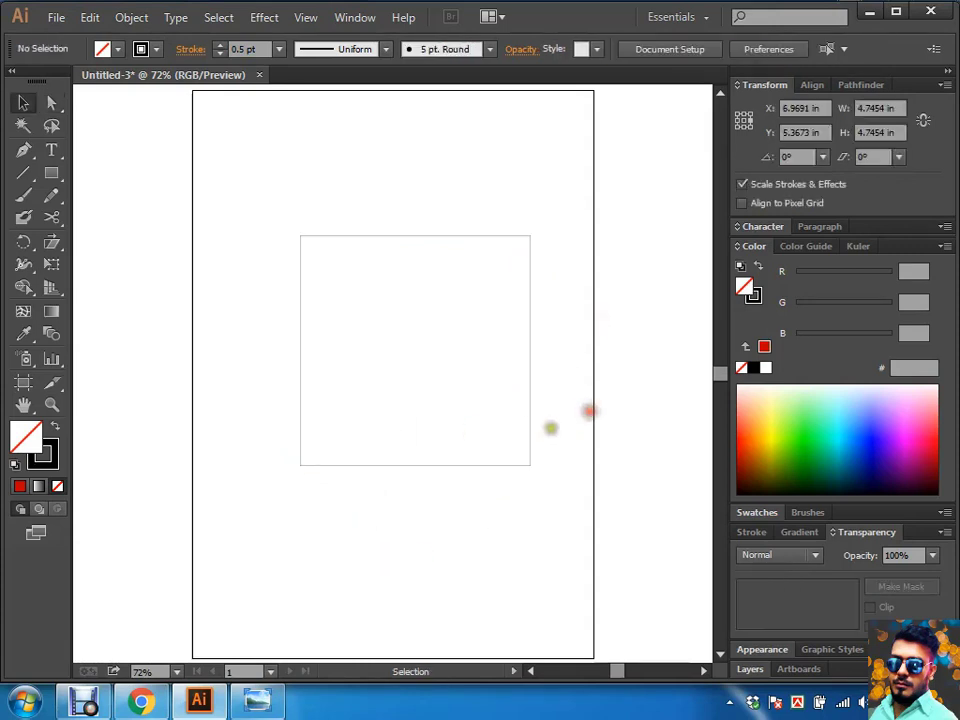
{"action": "left_click_drag", "start_coordinate": [589, 411], "coordinate": [461, 486]}
{"action": "left_click_drag", "start_coordinate": [531, 438], "coordinate": [640, 448]}
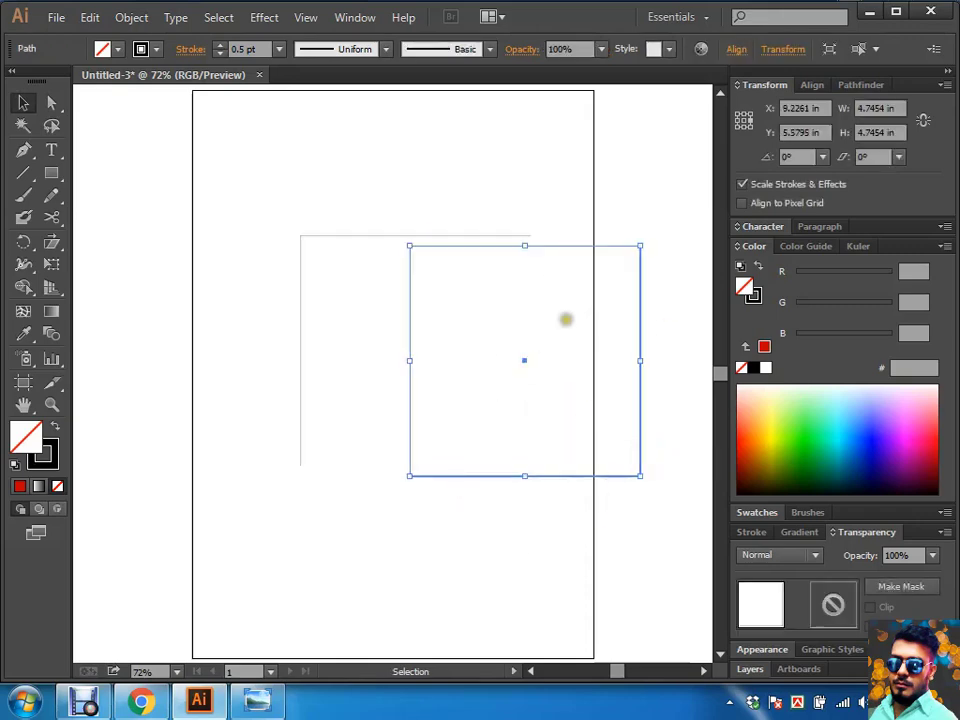
{"action": "key", "text": "ctrl+z"}
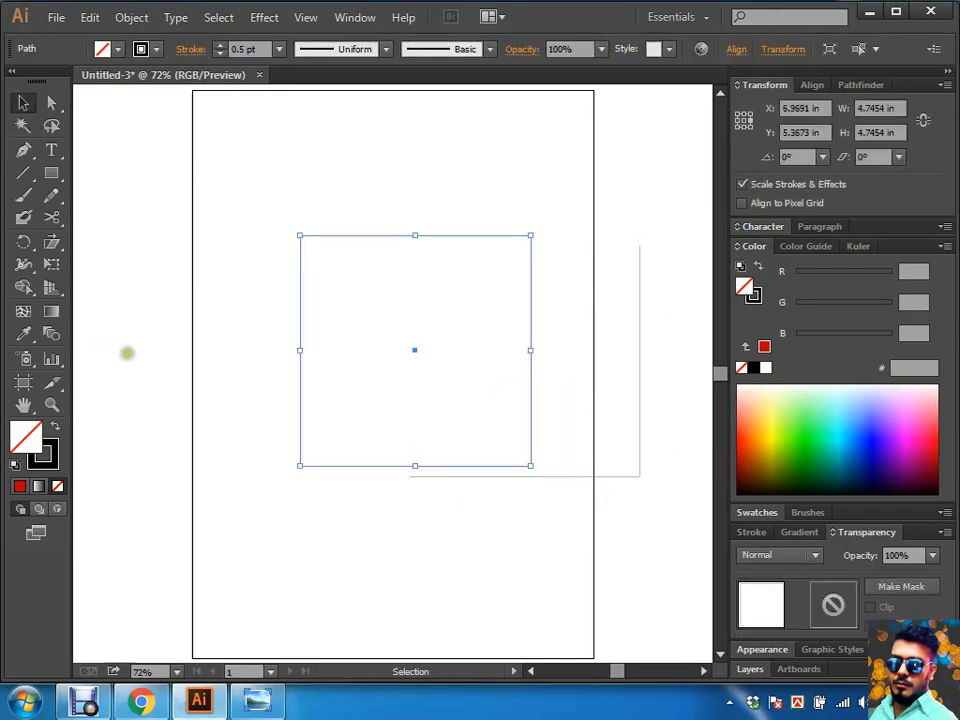
{"action": "key", "text": "ctrl"}
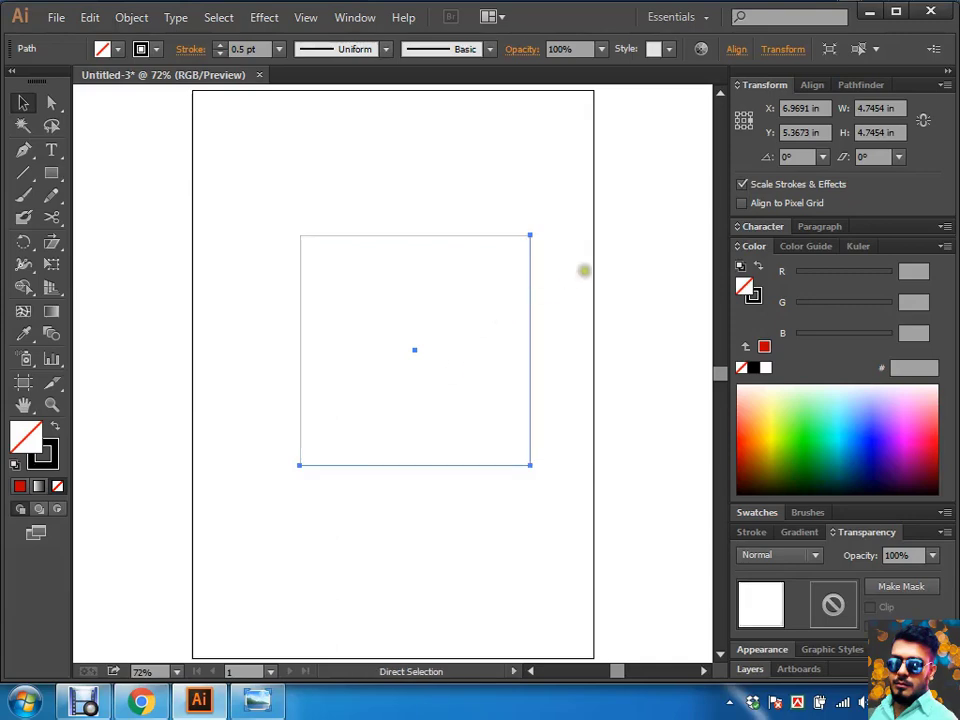
{"action": "left_click_drag", "start_coordinate": [574, 186], "coordinate": [407, 336]}
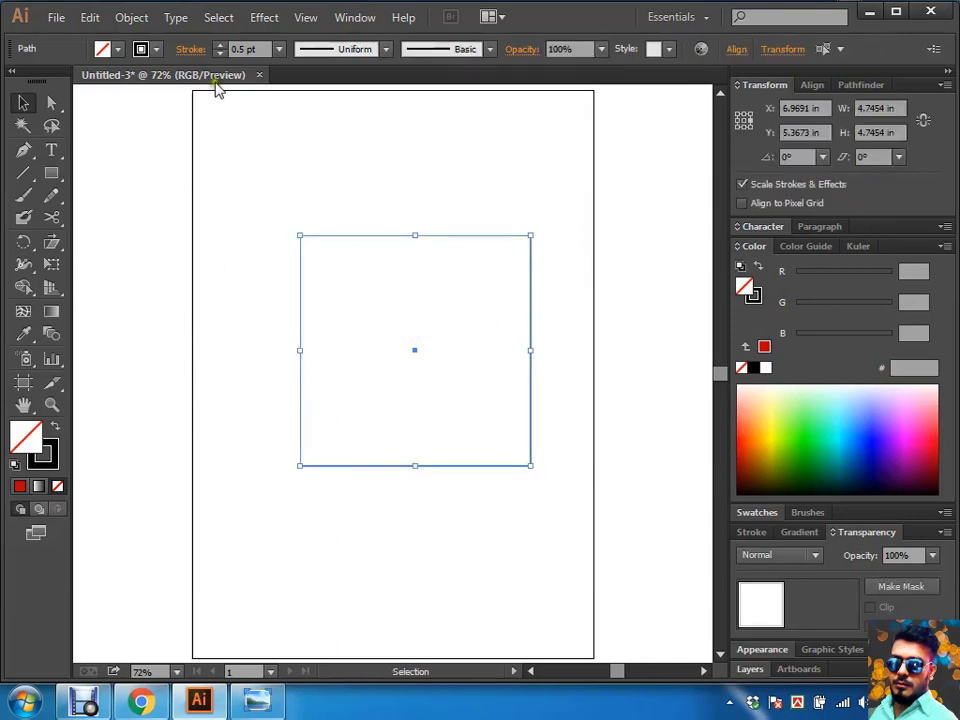
{"action": "left_click", "coordinate": [264, 20]}
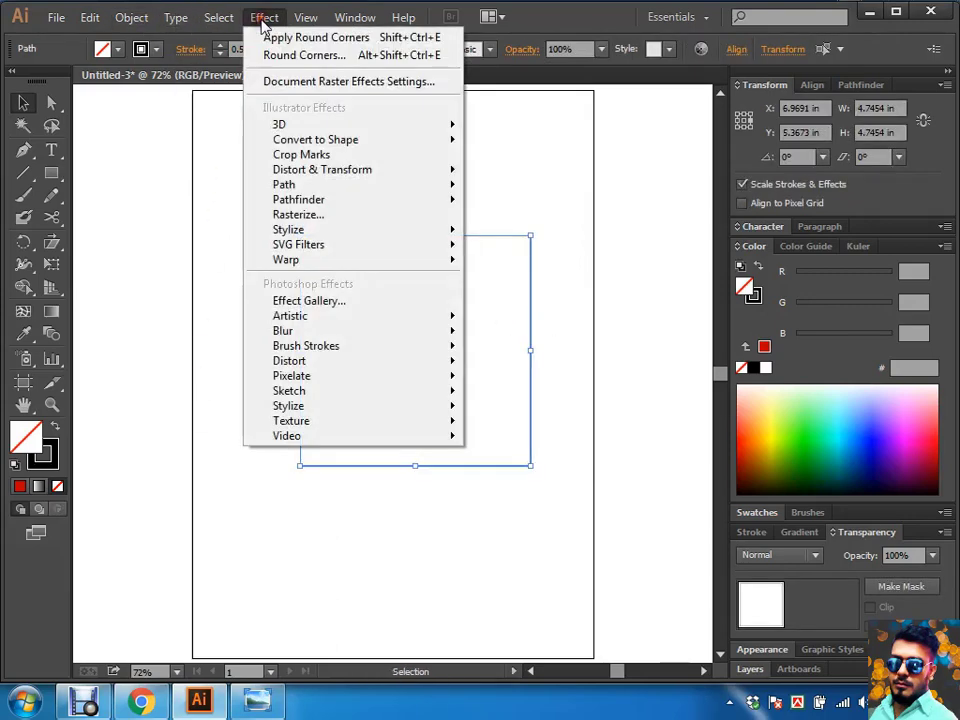
{"action": "mouse_move", "coordinate": [289, 230]}
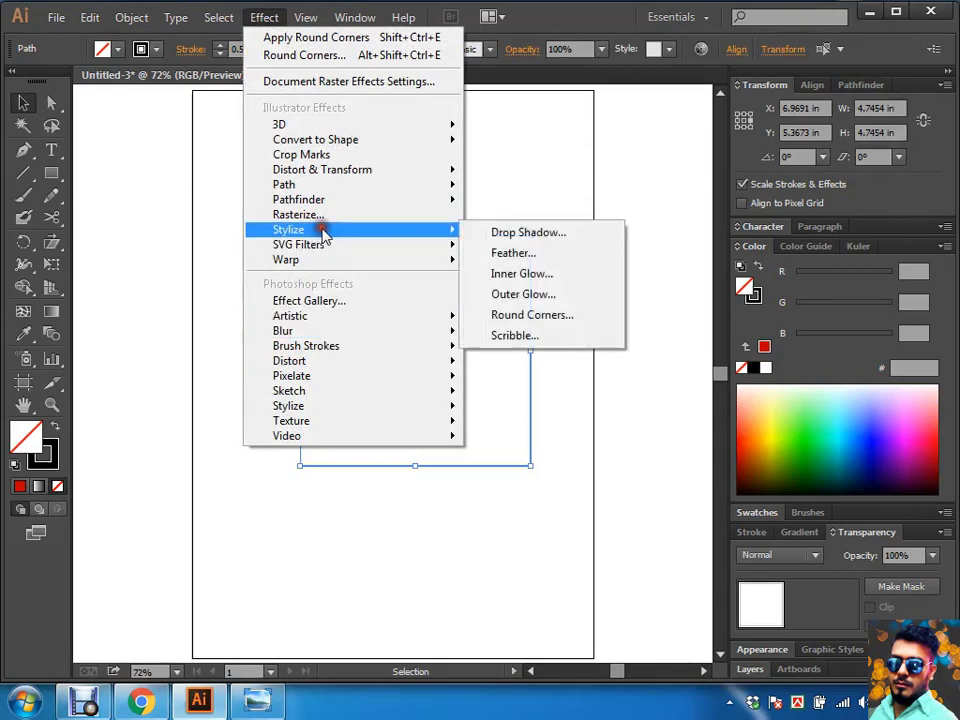
{"action": "left_click", "coordinate": [536, 316]}
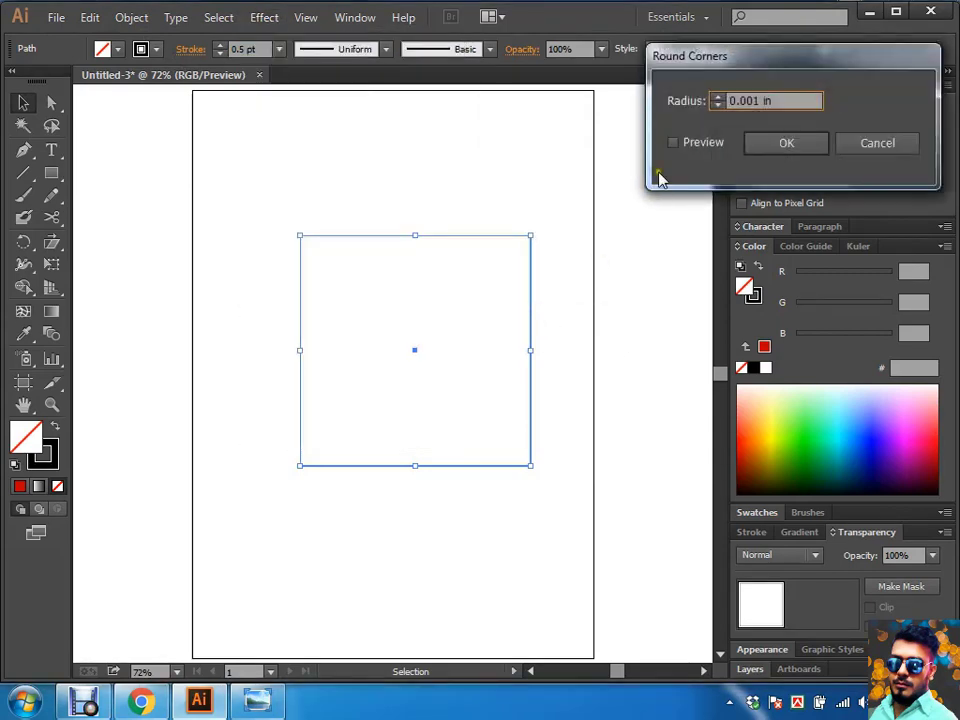
{"action": "left_click", "coordinate": [673, 143]}
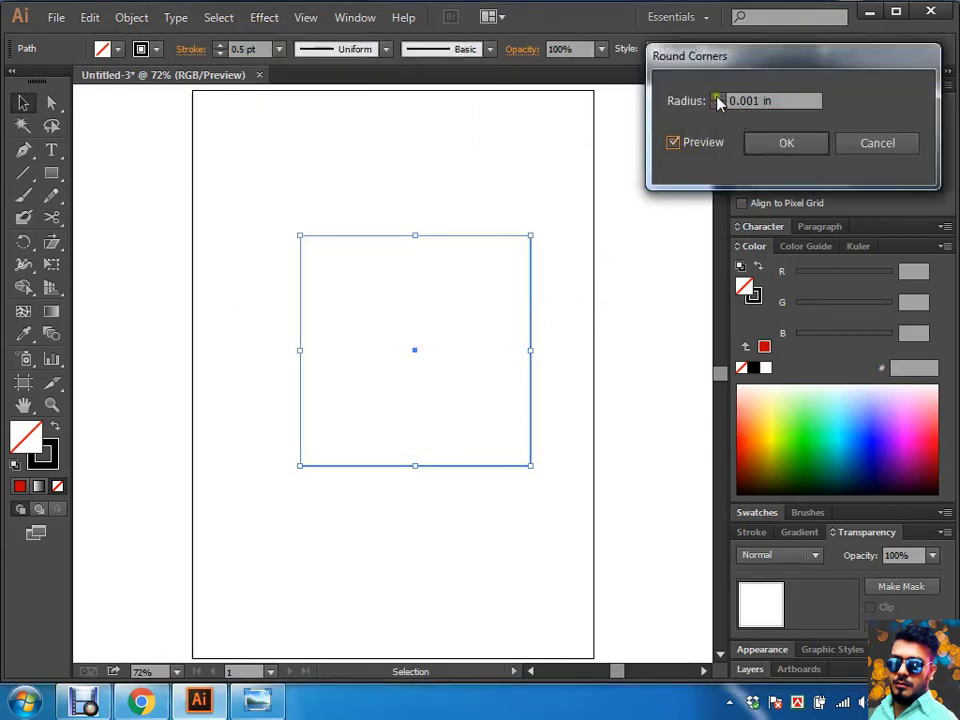
{"action": "scroll", "coordinate": [718, 100], "scroll_direction": "up", "scroll_amount": 3}
{"action": "scroll", "coordinate": [718, 100], "scroll_direction": "up", "scroll_amount": 3}
{"action": "scroll", "coordinate": [718, 100], "scroll_direction": "up", "scroll_amount": 2}
{"action": "scroll", "coordinate": [718, 100], "scroll_direction": "up", "scroll_amount": 2}
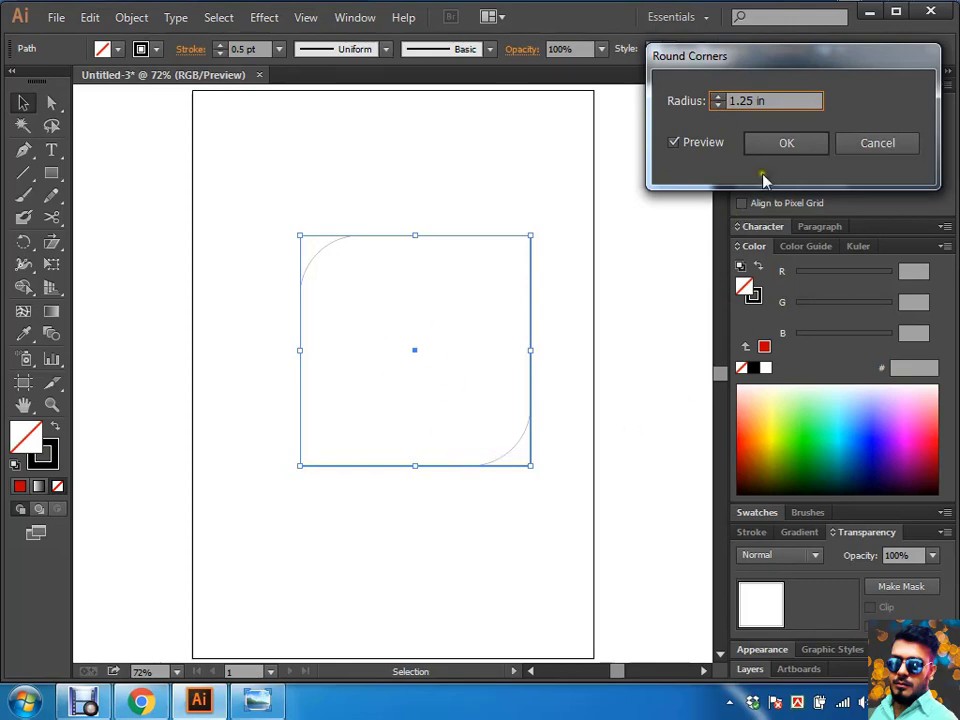
{"action": "left_click", "coordinate": [806, 148]}
{"action": "left_click", "coordinate": [127, 18]}
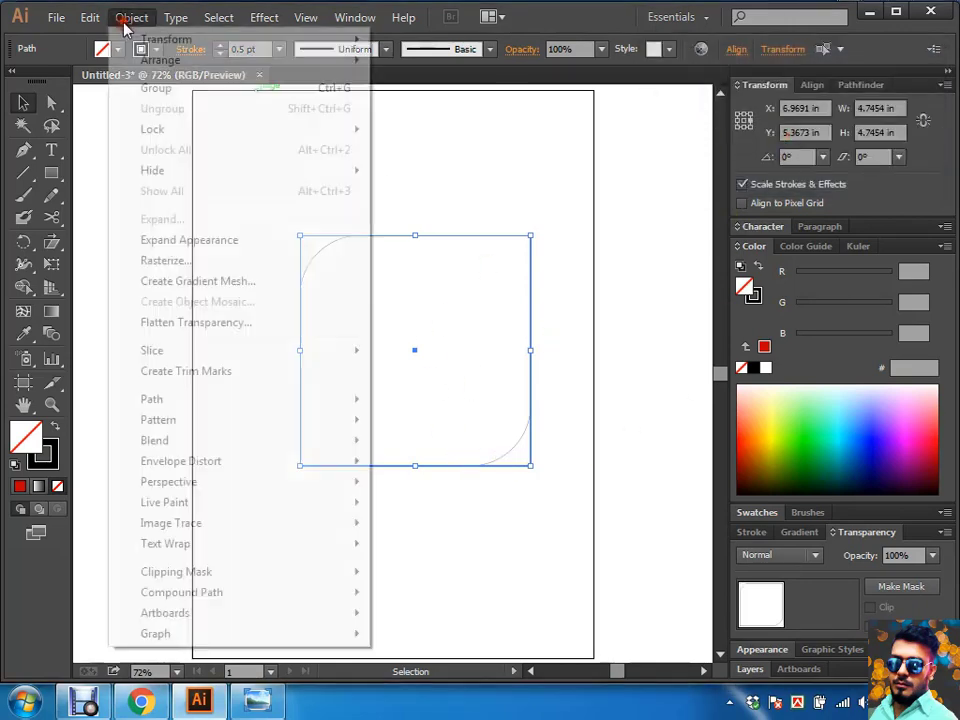
{"action": "left_click", "coordinate": [171, 249]}
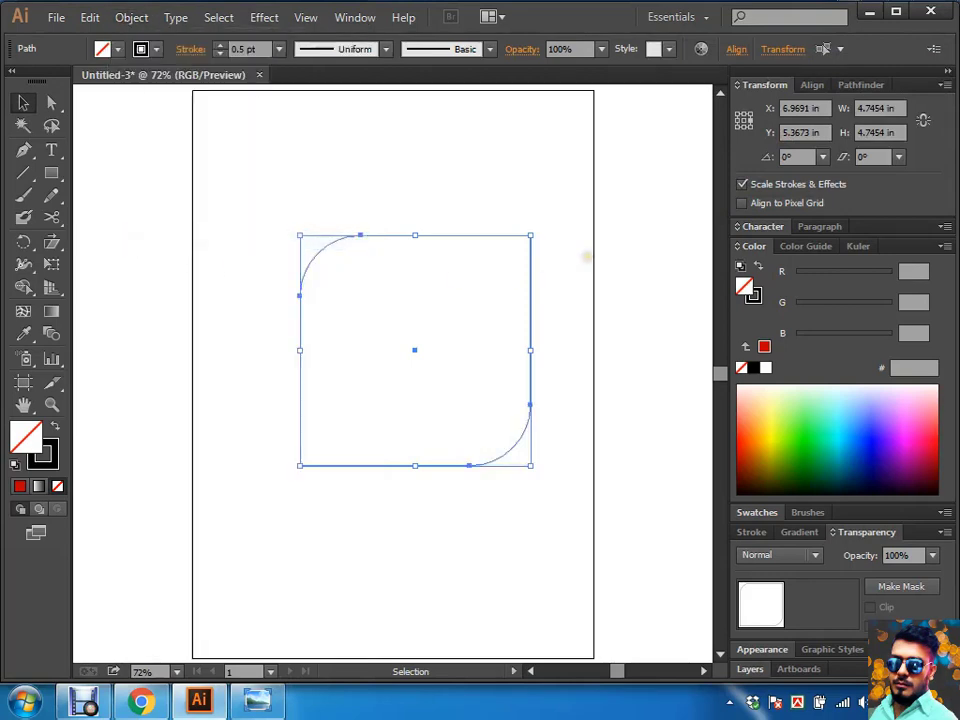
{"action": "left_click", "coordinate": [585, 257]}
{"action": "left_click_drag", "start_coordinate": [532, 346], "coordinate": [568, 418]}
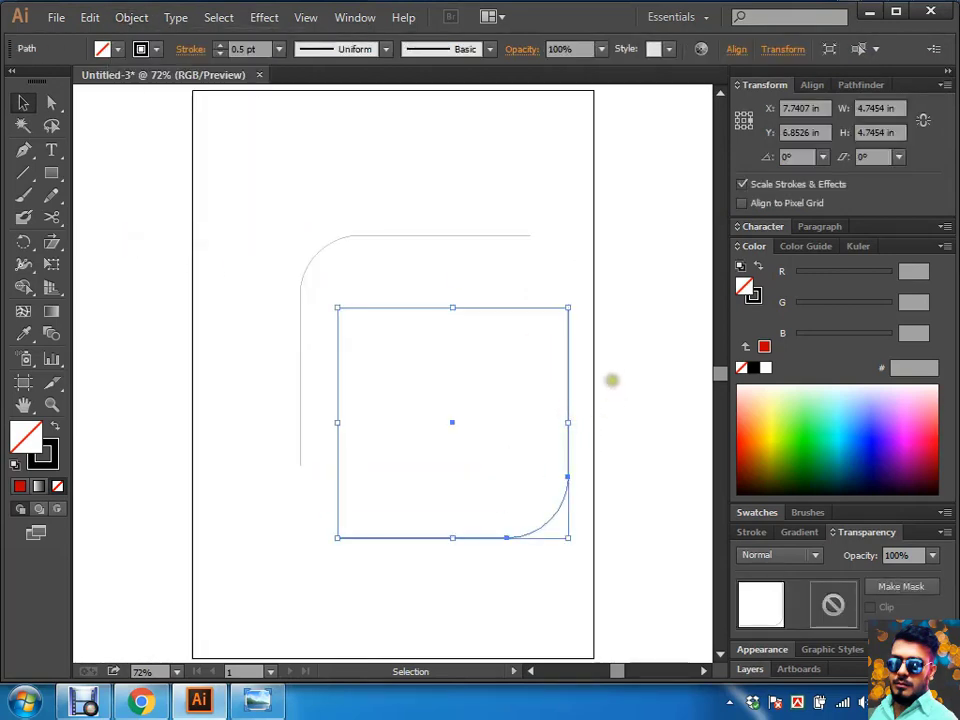
{"action": "key", "text": "ctrl+z"}
{"action": "key", "text": "a"}
{"action": "key", "text": "ctrl+z"}
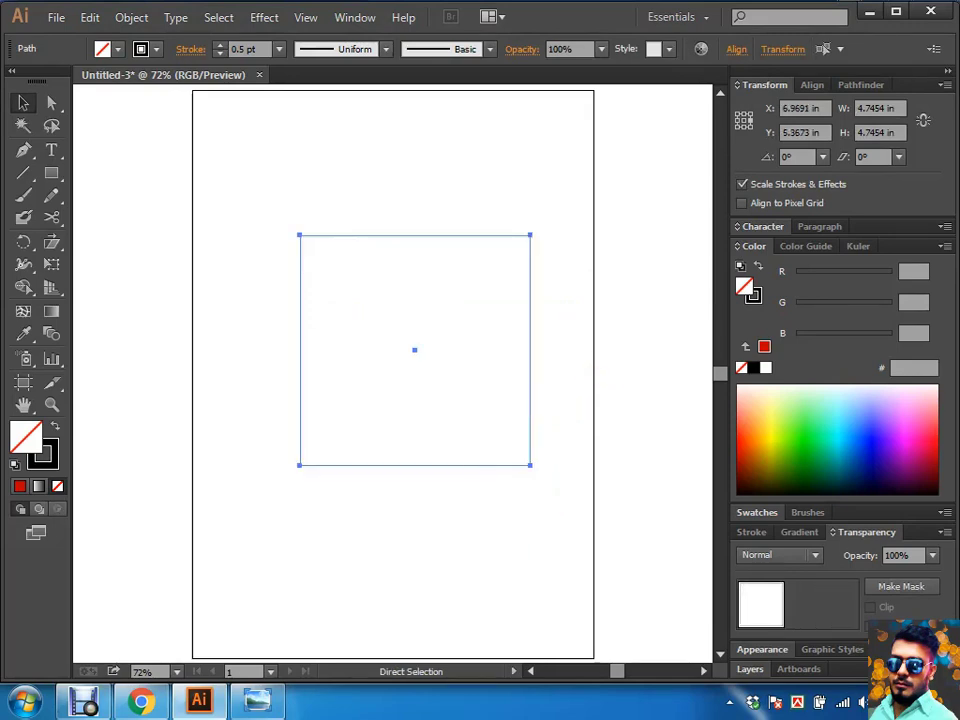
Step: Try moving the square toward the top-left, undo it, then marquee-select corner anchors
{"action": "left_click", "coordinate": [591, 373]}
{"action": "left_click_drag", "start_coordinate": [585, 420], "coordinate": [347, 598]}
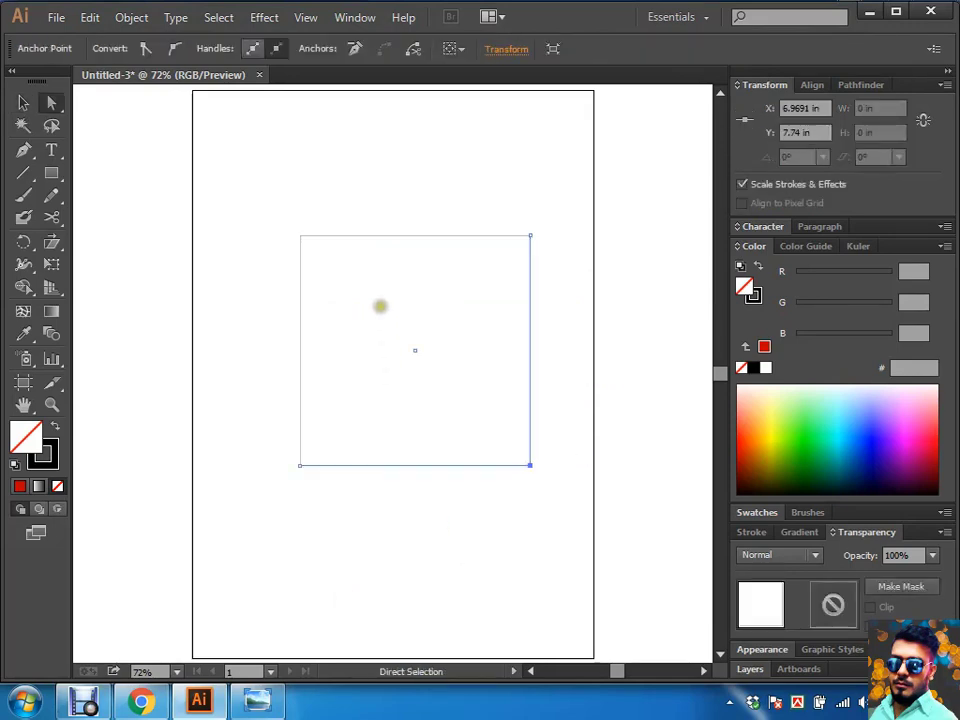
{"action": "key", "text": "ctrl+a"}
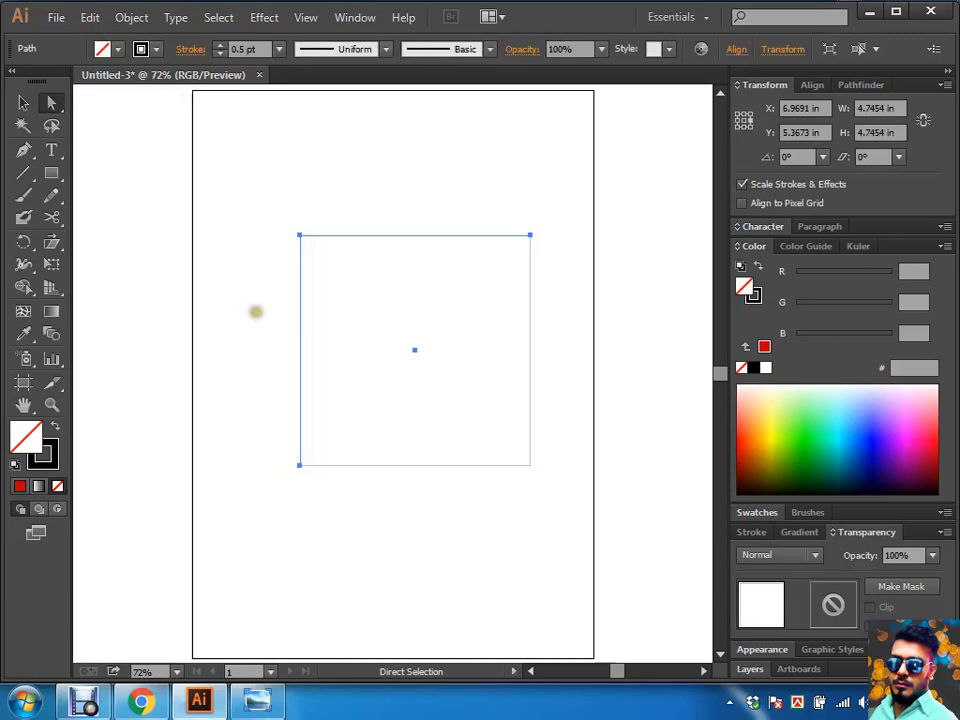
{"action": "left_click_drag", "start_coordinate": [356, 236], "coordinate": [298, 111]}
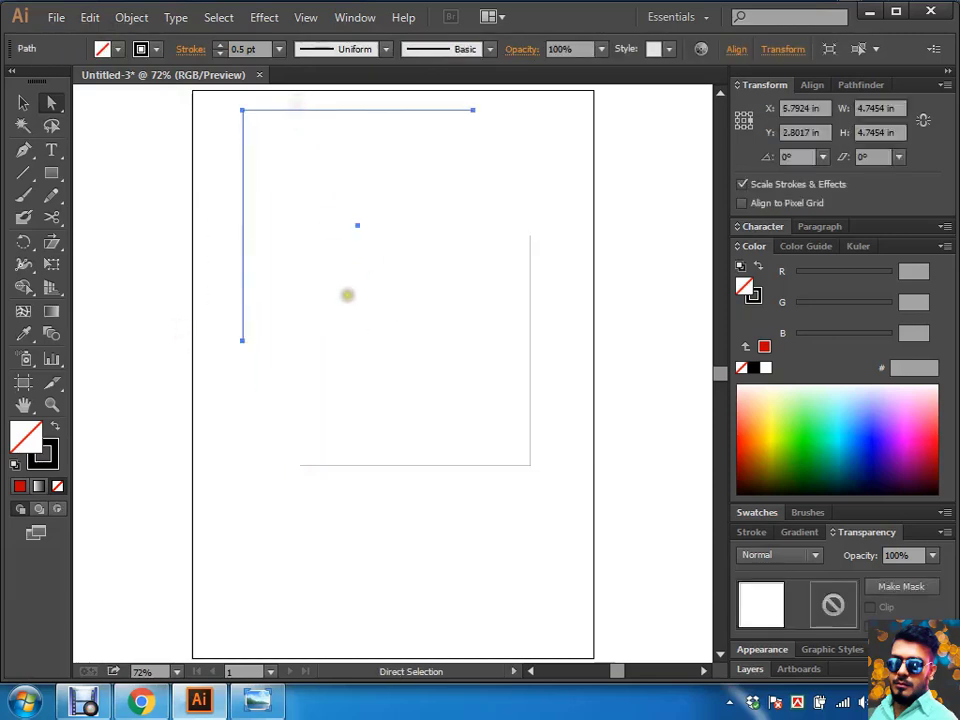
{"action": "key", "text": "ctrl+z"}
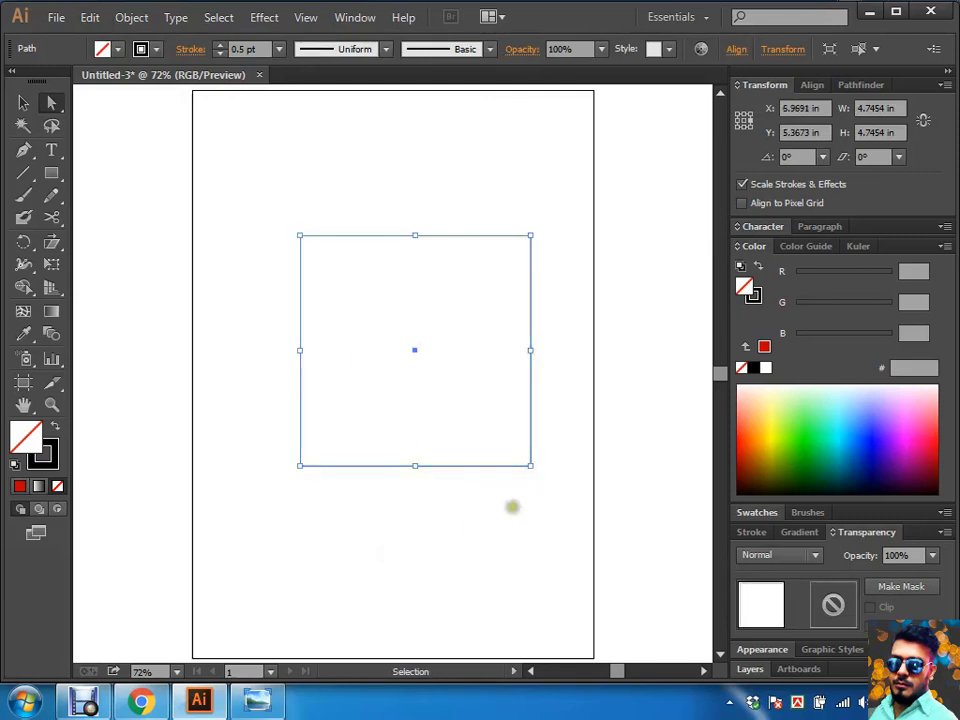
{"action": "key", "text": "ctrl+shift+z"}
{"action": "key", "text": "ctrl+z"}
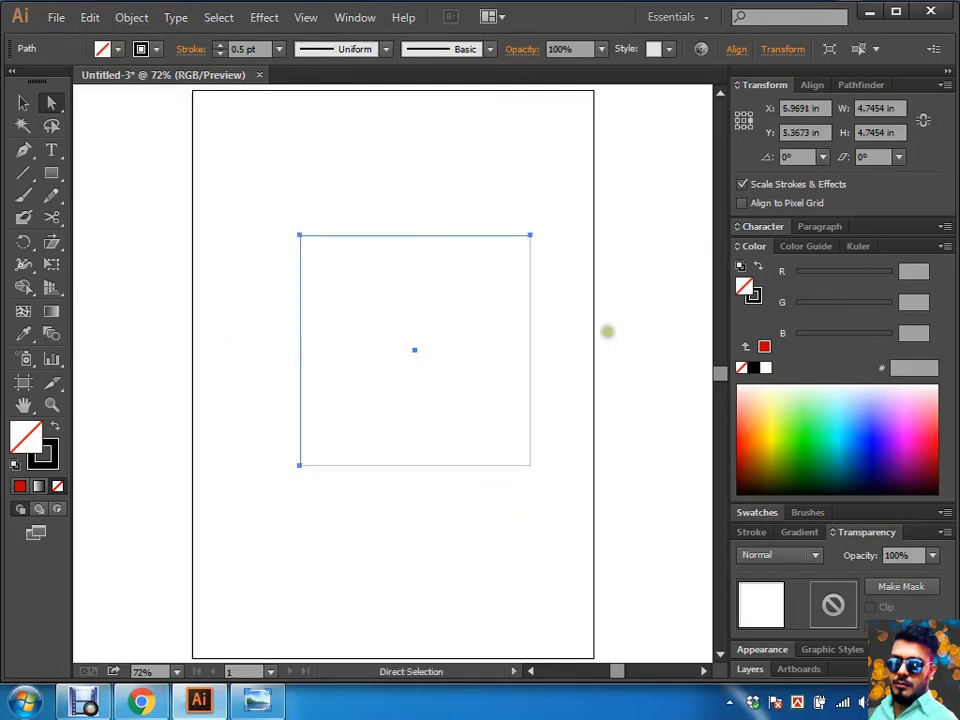
{"action": "left_click_drag", "start_coordinate": [531, 196], "coordinate": [497, 253]}
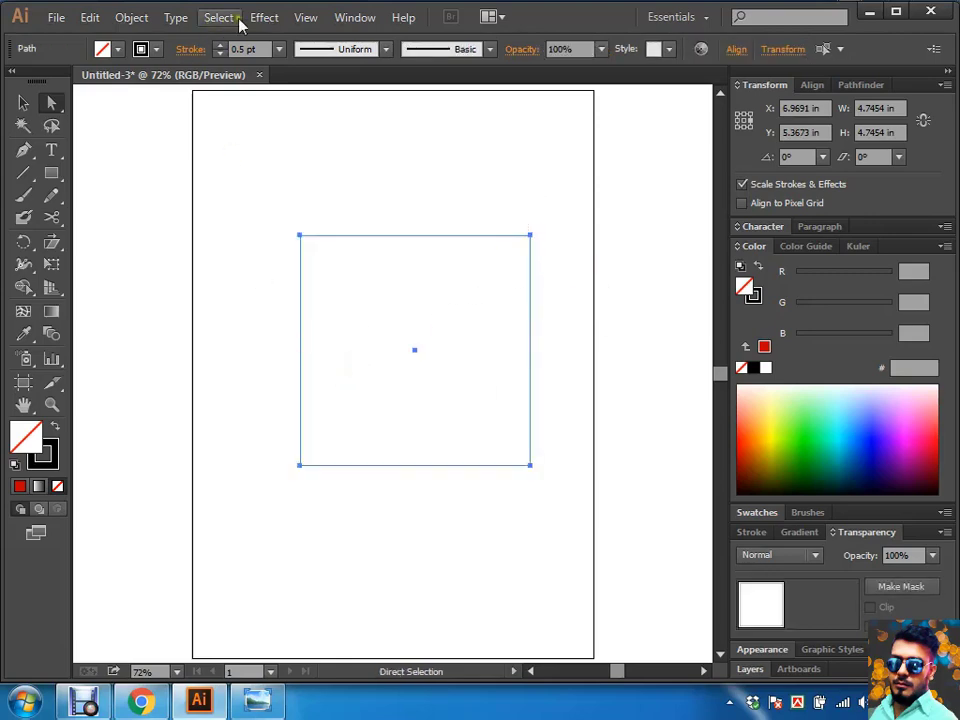
Step: Apply Round Corners with a 1.375 in radius to the selected corners
{"action": "left_click", "coordinate": [264, 17]}
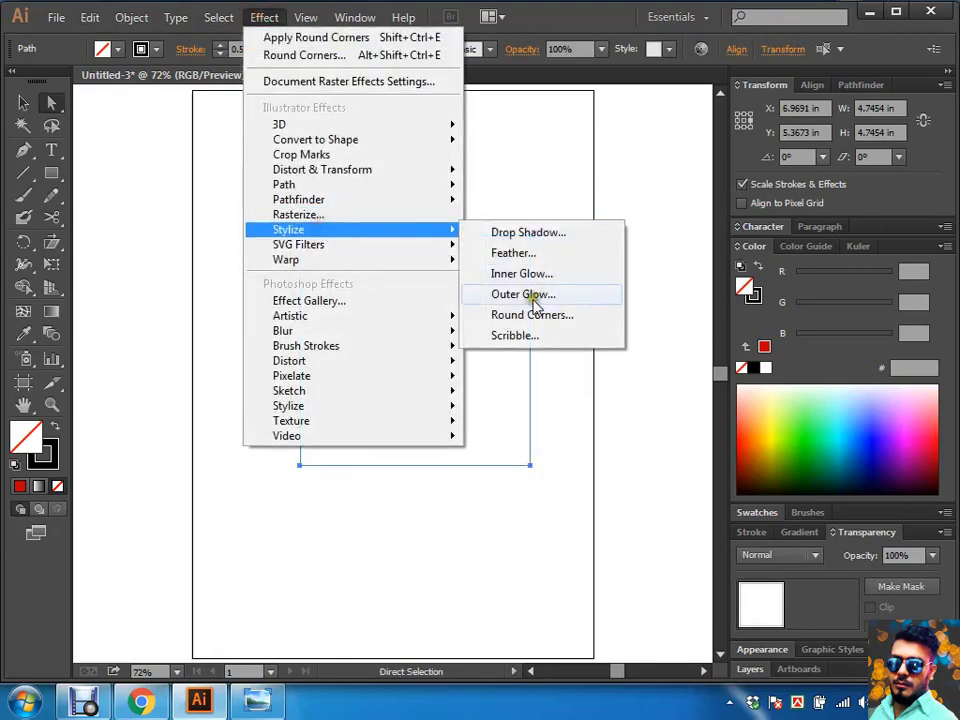
{"action": "left_click", "coordinate": [531, 317]}
{"action": "left_click", "coordinate": [673, 142]}
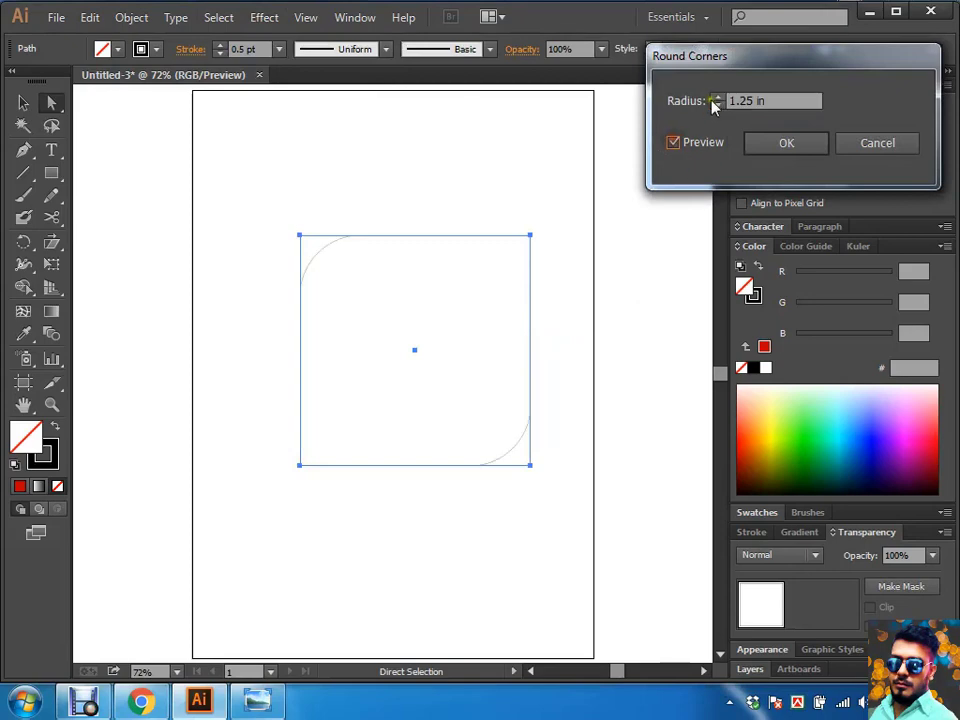
{"action": "left_click", "coordinate": [717, 96]}
{"action": "left_click", "coordinate": [772, 143]}
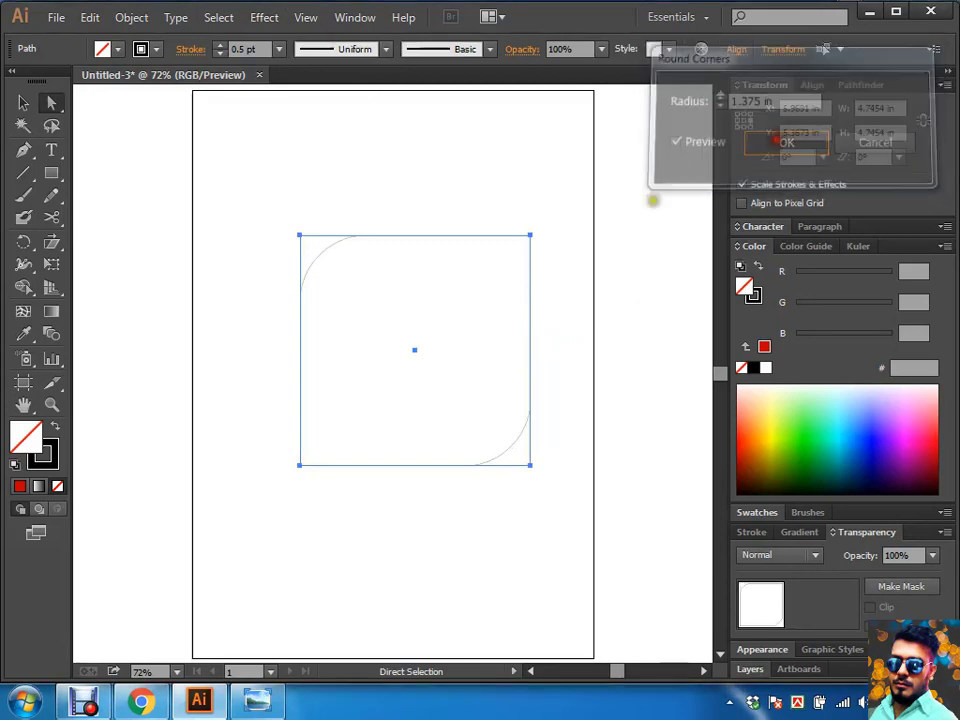
Step: Expand the appearance into real anchors, test-move the shape, and undo the move
{"action": "left_click", "coordinate": [131, 17]}
{"action": "left_click", "coordinate": [188, 240]}
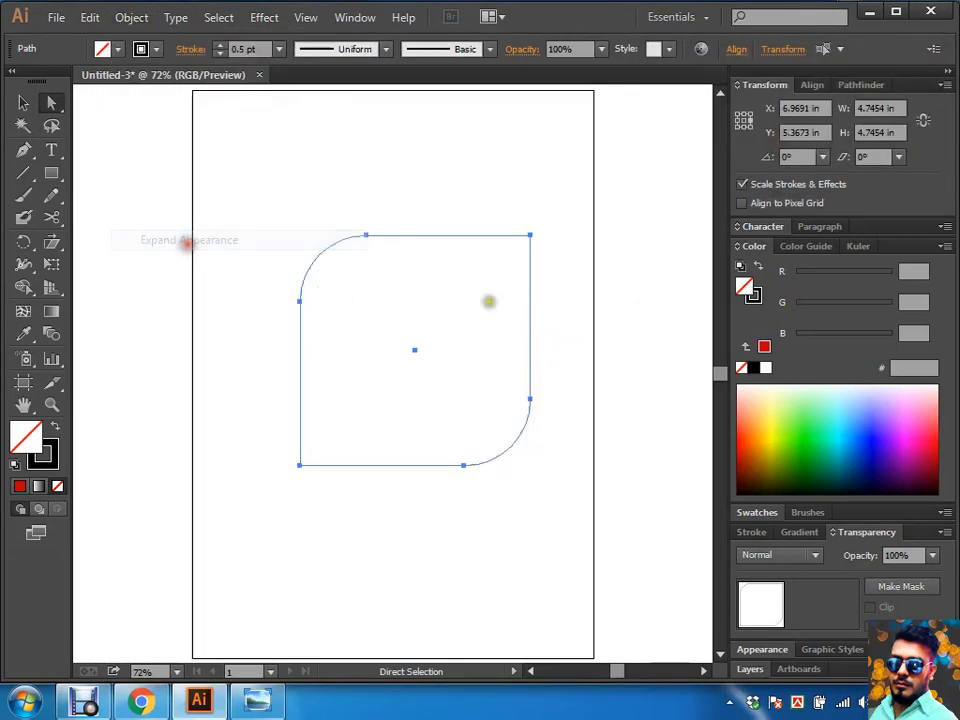
{"action": "left_click", "coordinate": [604, 279]}
{"action": "left_click_drag", "start_coordinate": [531, 317], "coordinate": [566, 360]}
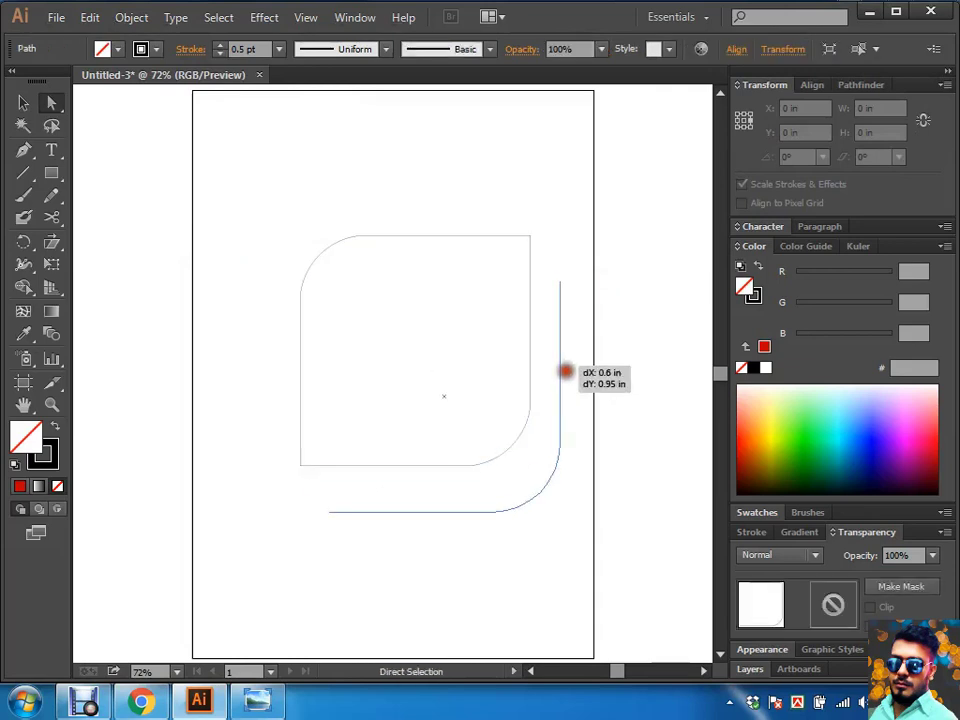
{"action": "key", "text": "ctrl+z"}
{"action": "left_click", "coordinate": [597, 289]}
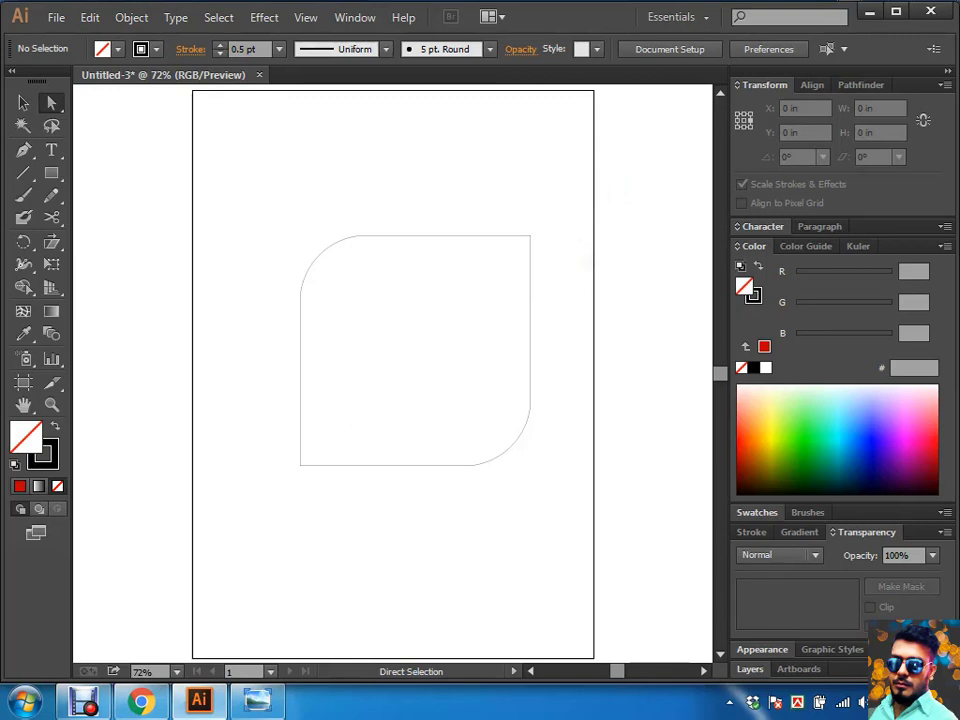
Step: Select the two-corner rounded path with Direct Selection and delete it
{"action": "left_click_drag", "start_coordinate": [568, 214], "coordinate": [491, 266]}
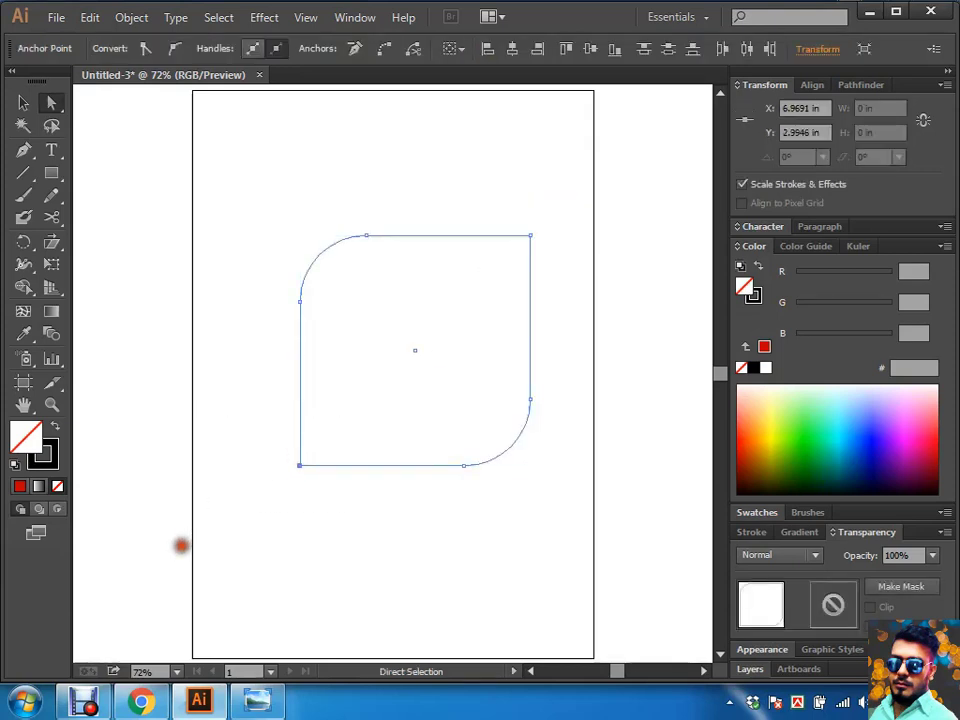
{"action": "left_click", "coordinate": [437, 347]}
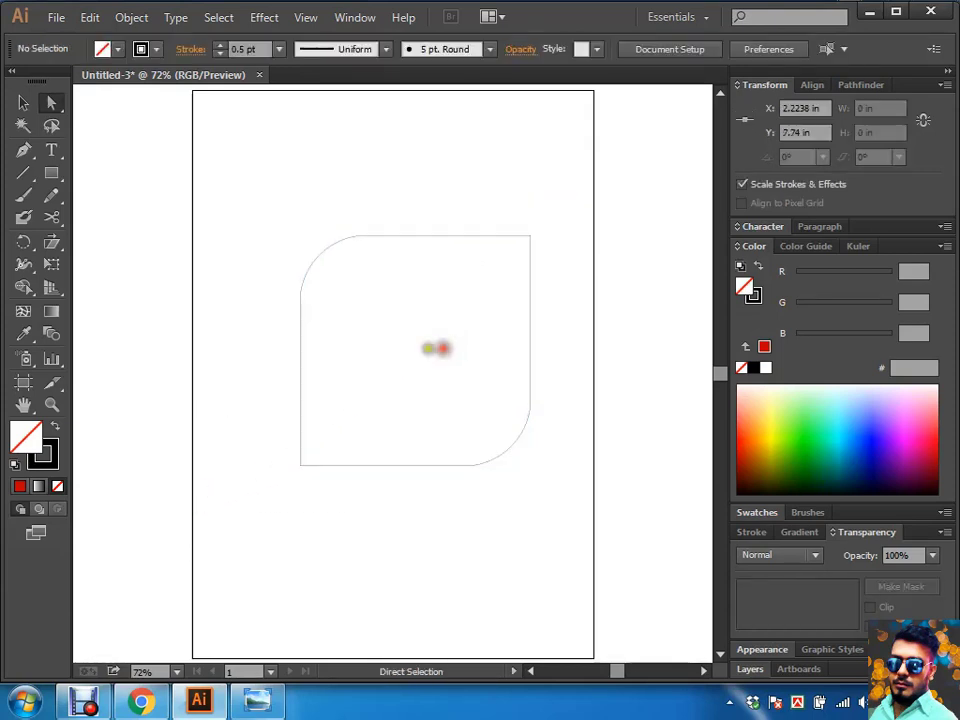
{"action": "left_click", "coordinate": [407, 237]}
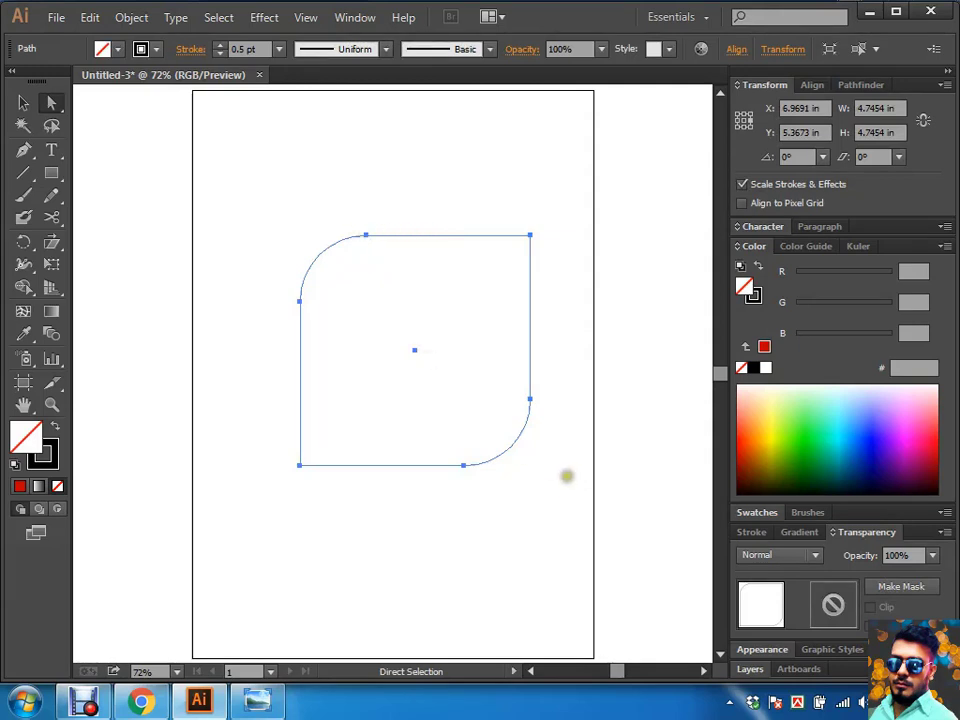
{"action": "key", "text": "Delete"}
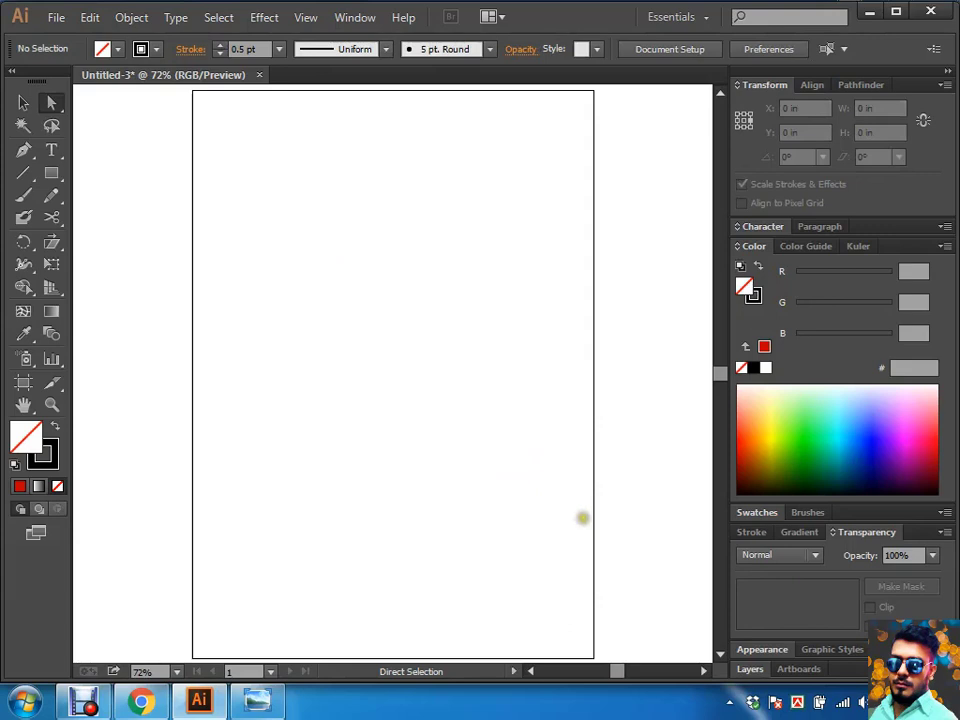
Step: Draw a 4.5139 in square near the artboard centre with the Rectangle tool
{"action": "key", "text": "m"}
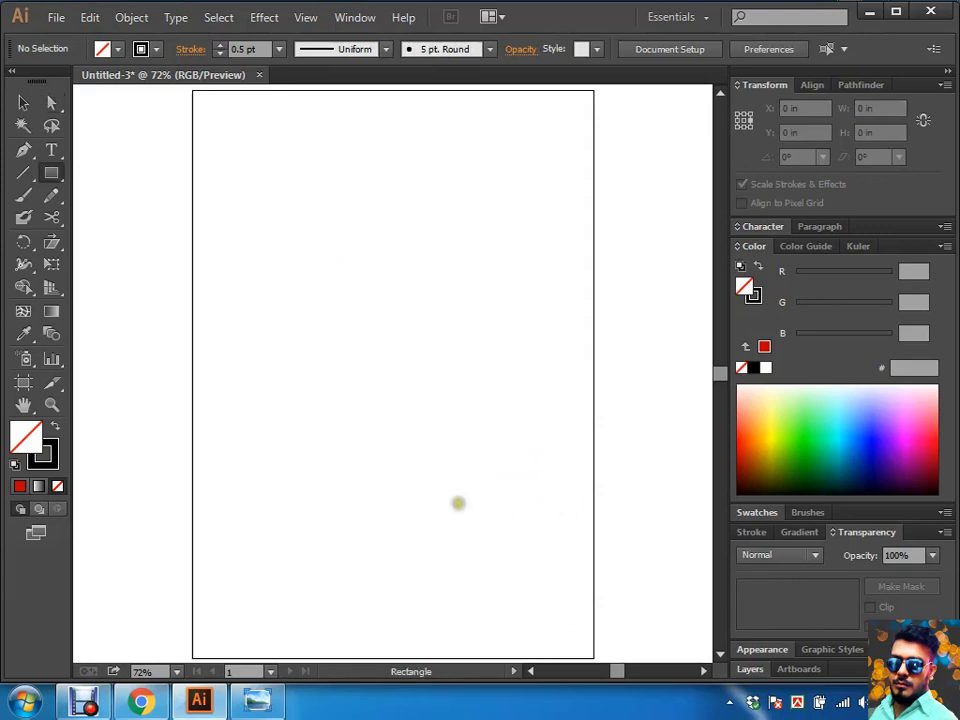
{"action": "left_click_drag", "start_coordinate": [302, 219], "coordinate": [447, 437]}
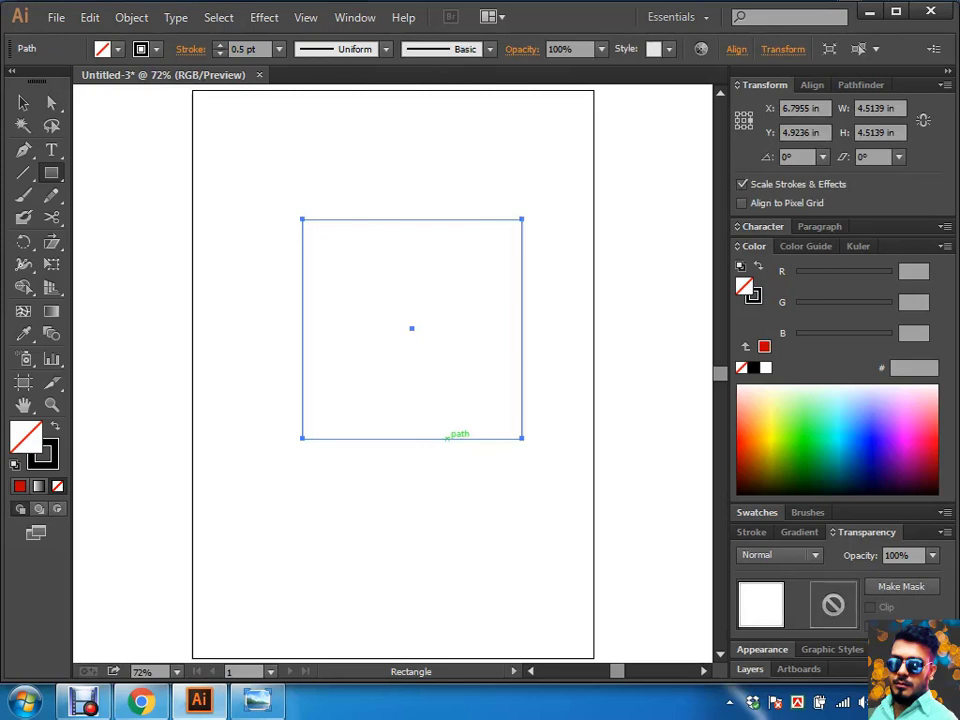
{"action": "key", "text": "a"}
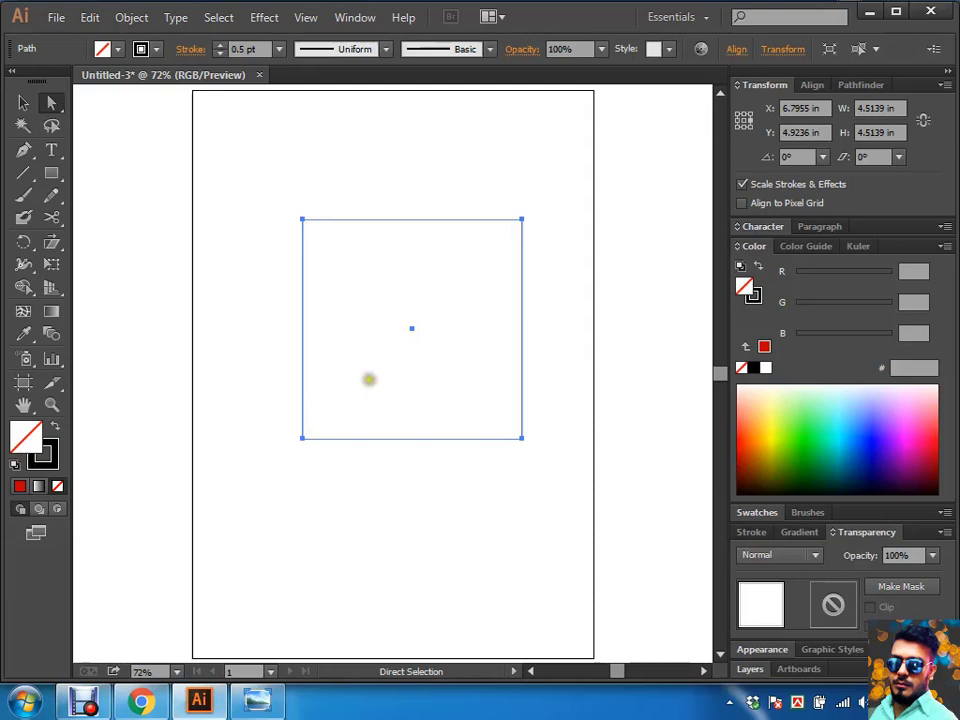
Step: Use Direct Selection to select the square's path, the whole shape, and a bottom-edge anchor
{"action": "left_click", "coordinate": [662, 210]}
{"action": "left_click", "coordinate": [354, 319]}
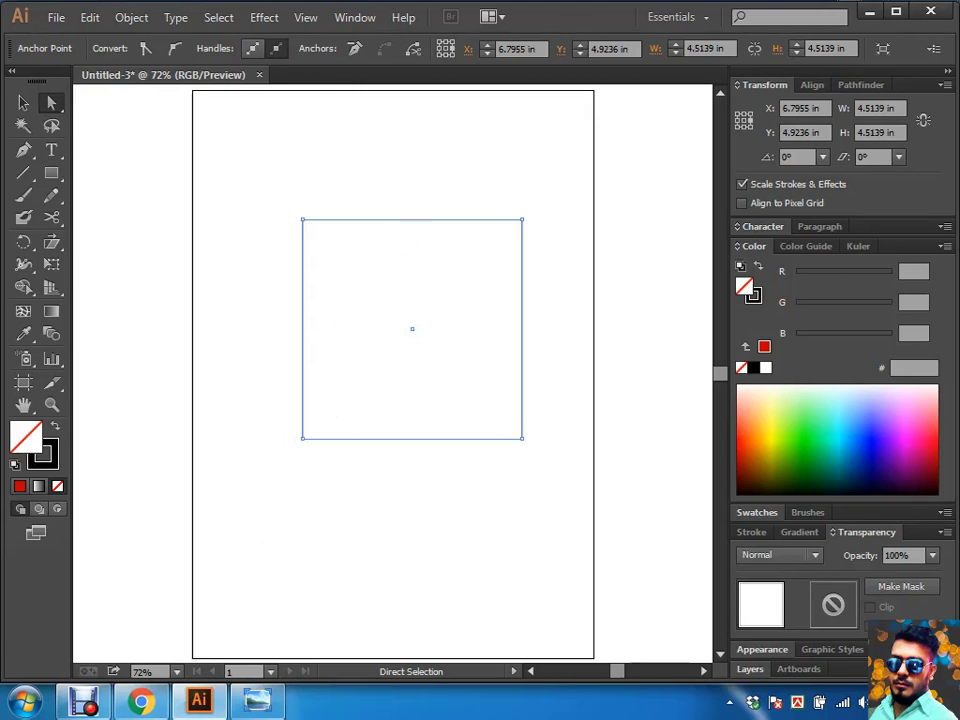
{"action": "left_click", "coordinate": [429, 165]}
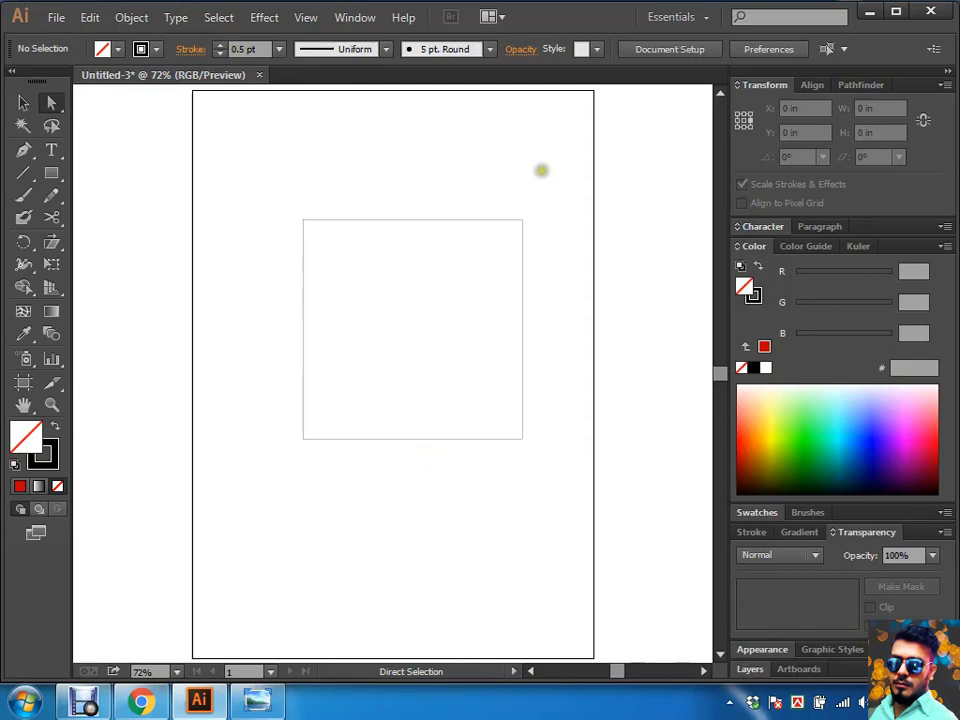
{"action": "left_click_drag", "start_coordinate": [548, 168], "coordinate": [268, 466]}
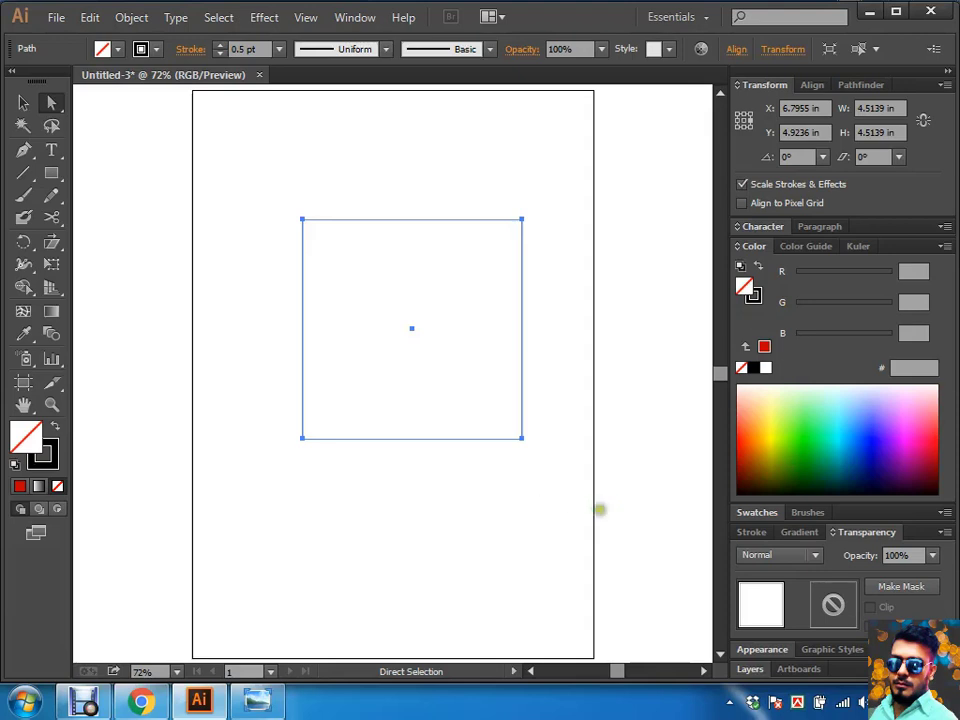
{"action": "left_click", "coordinate": [610, 364]}
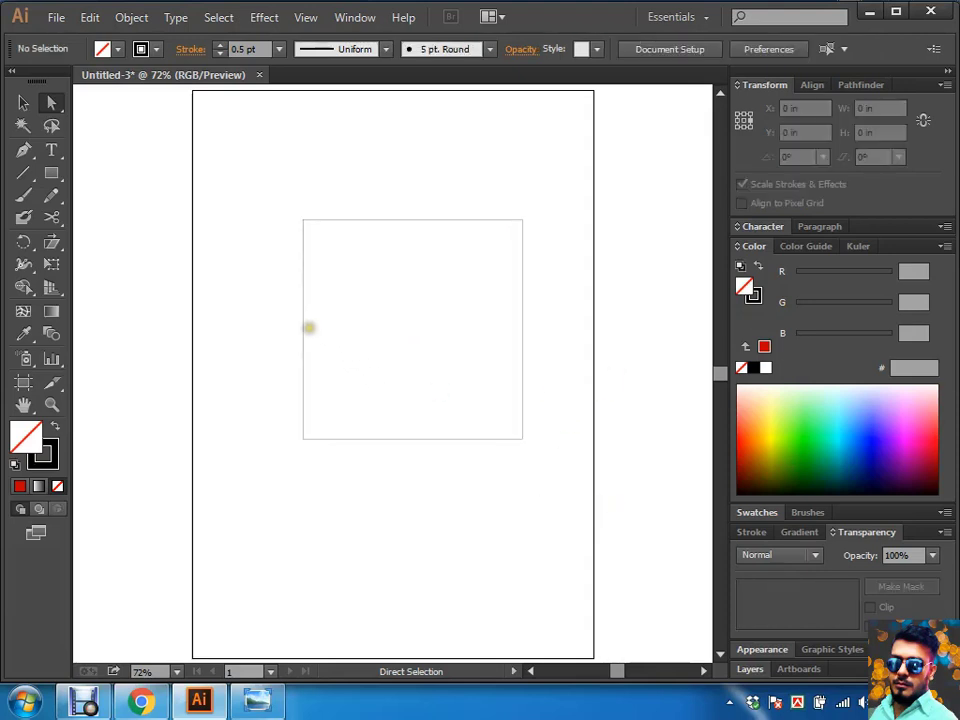
{"action": "left_click", "coordinate": [303, 326]}
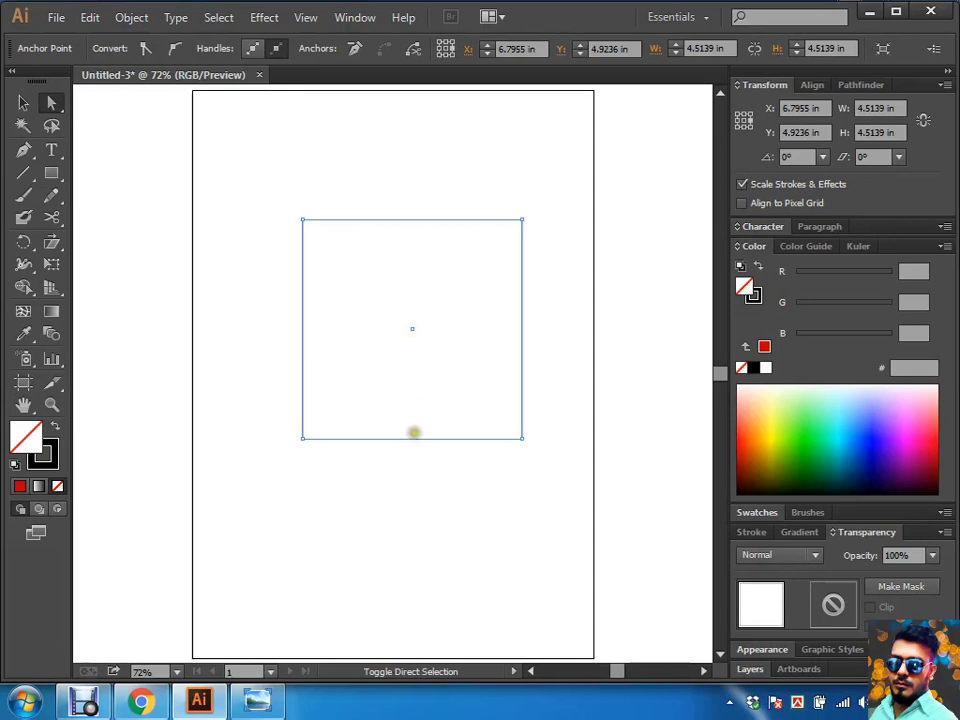
{"action": "left_click", "coordinate": [413, 438]}
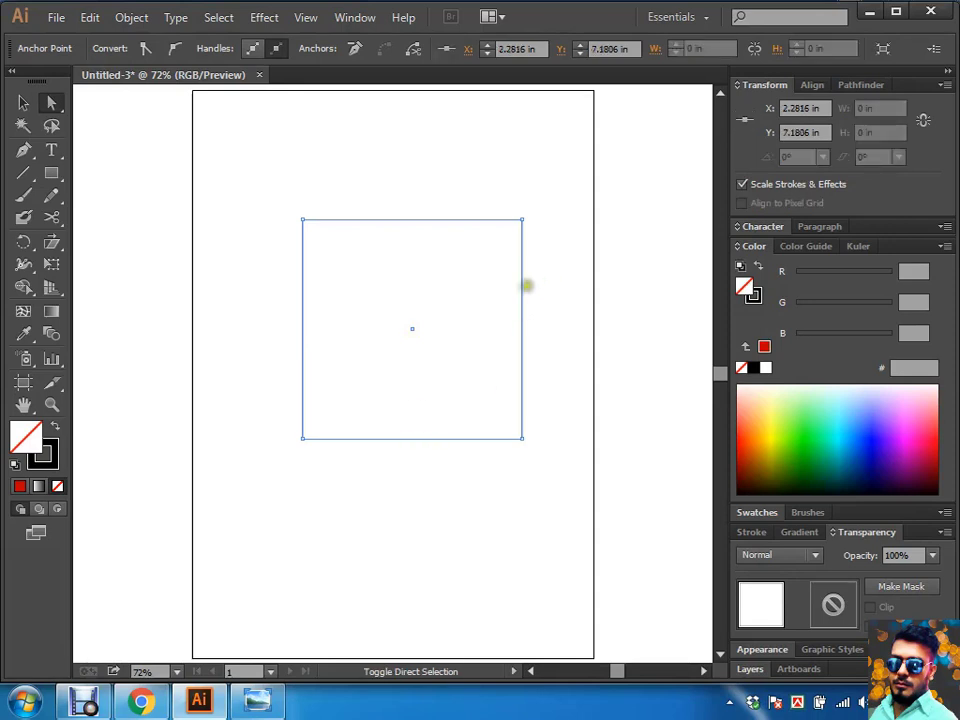
{"action": "left_click", "coordinate": [521, 286]}
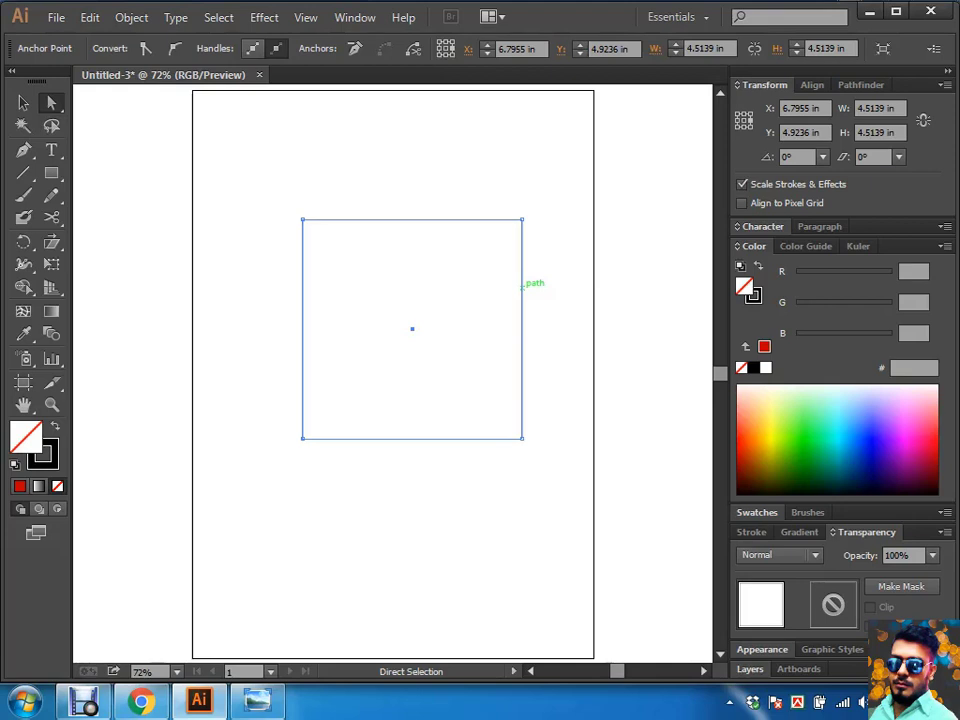
Step: Delete the square's bottom-right corner anchor, then undo to restore it
{"action": "left_click", "coordinate": [623, 360]}
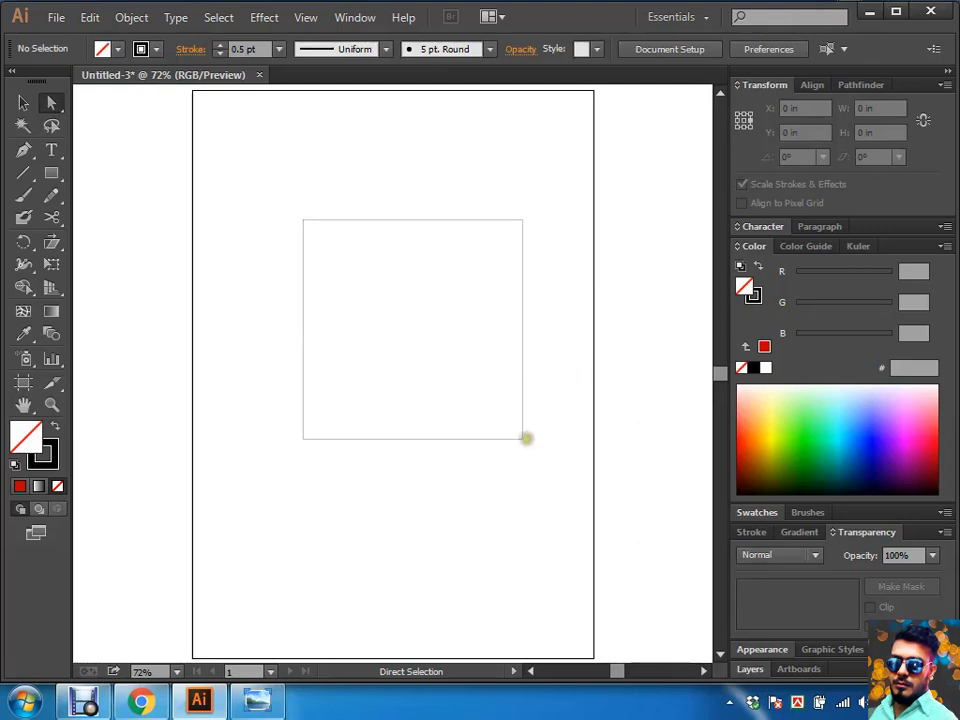
{"action": "left_click", "coordinate": [521, 437]}
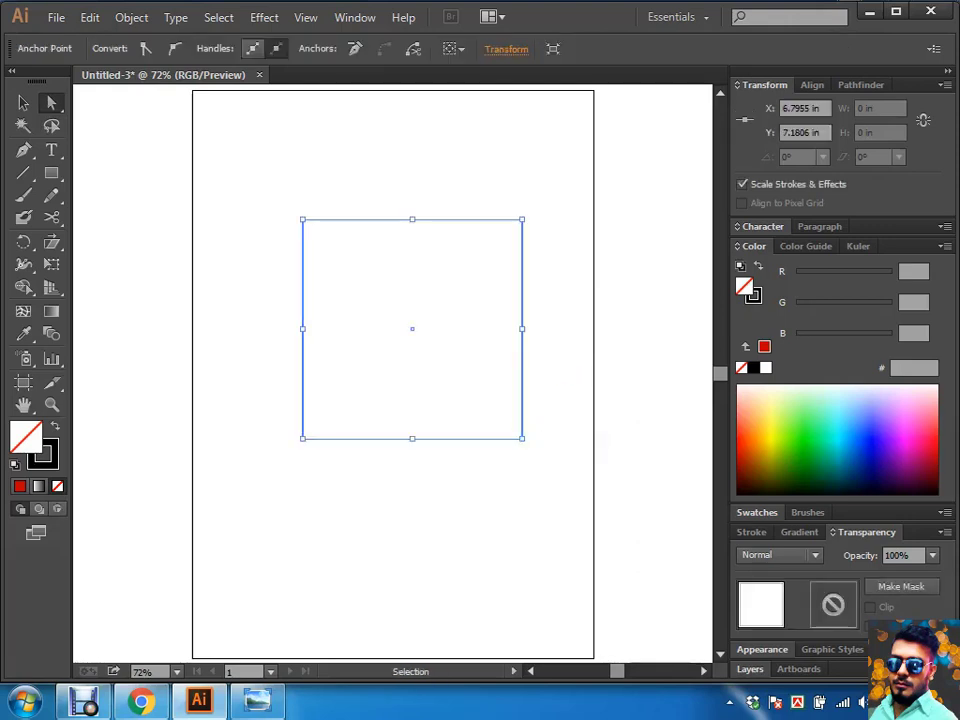
{"action": "key", "text": "ctrl"}
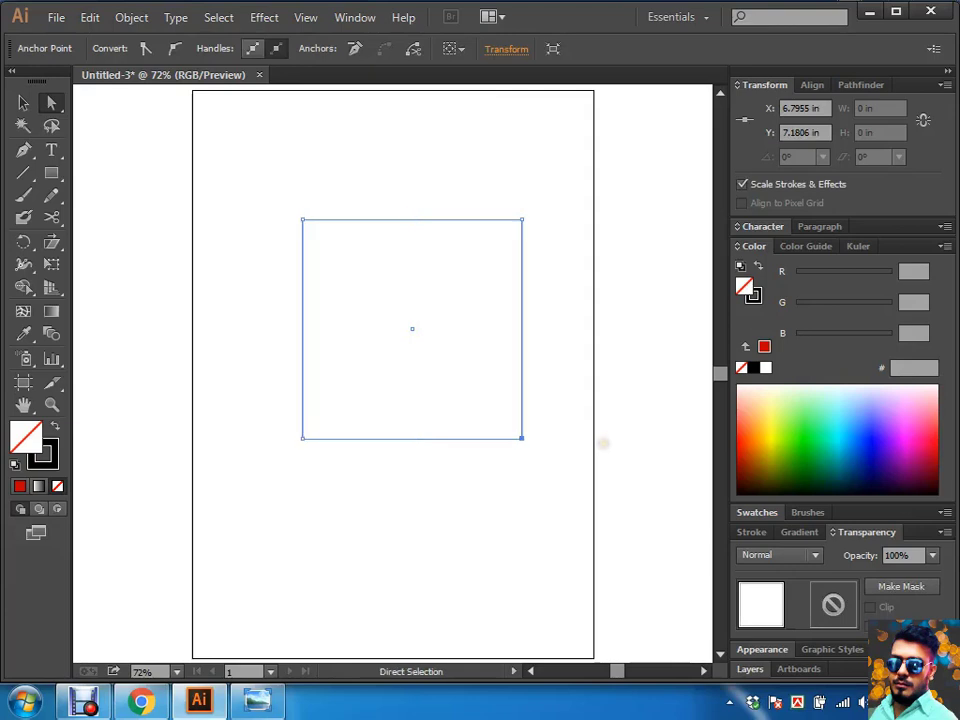
{"action": "key", "text": "ctrl"}
{"action": "key", "text": "Delete"}
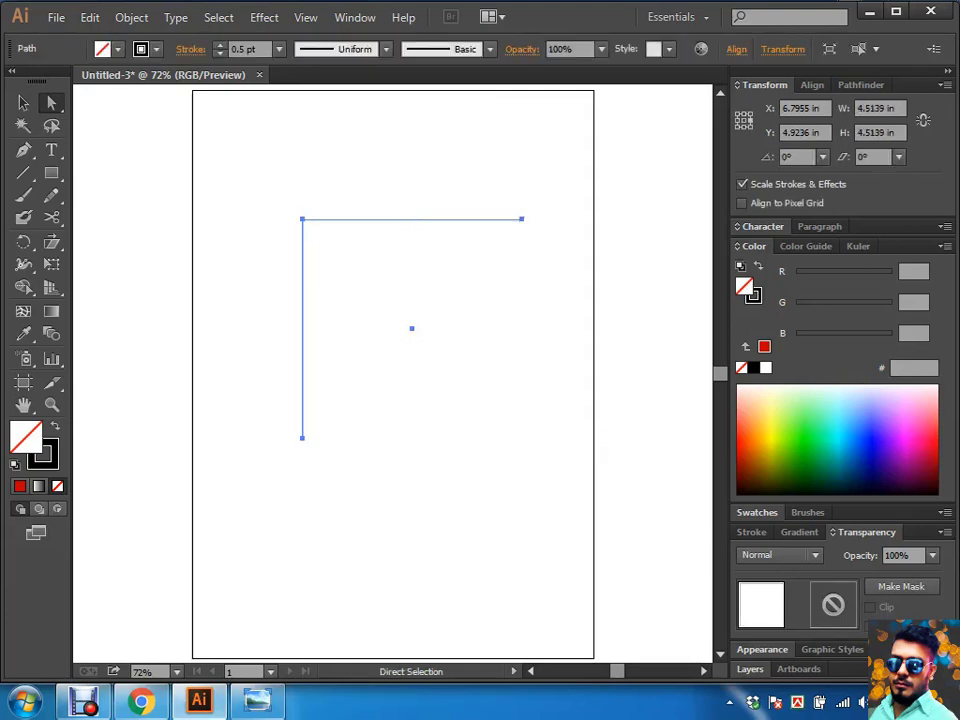
{"action": "key", "text": "ctrl+z"}
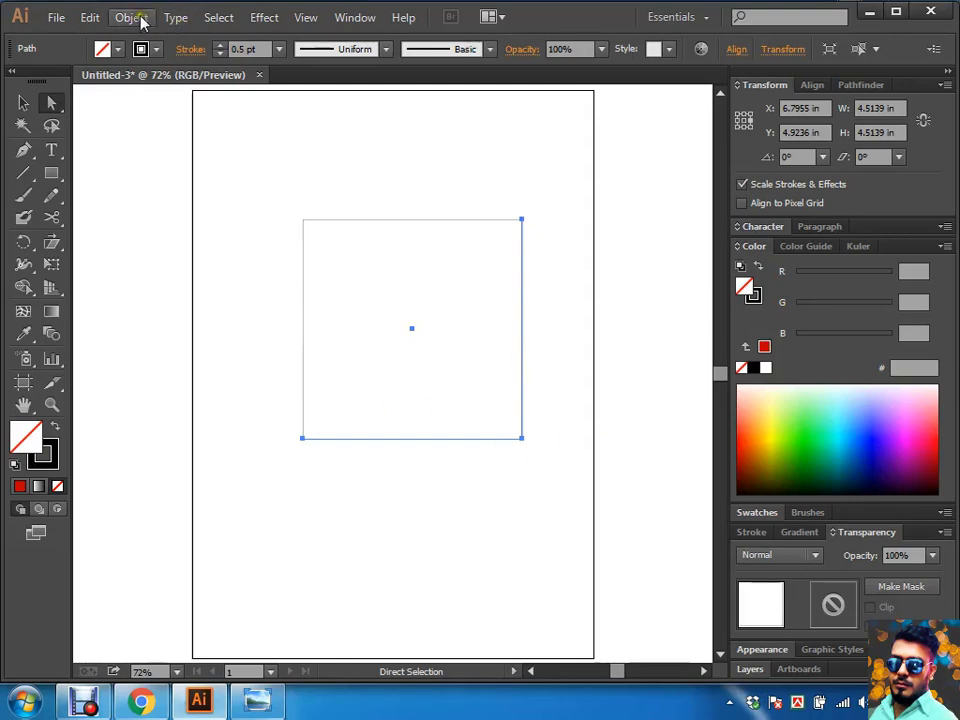
Step: Marquee-select the square path again so an effect can be applied
{"action": "left_click", "coordinate": [264, 18]}
{"action": "left_click", "coordinate": [593, 334]}
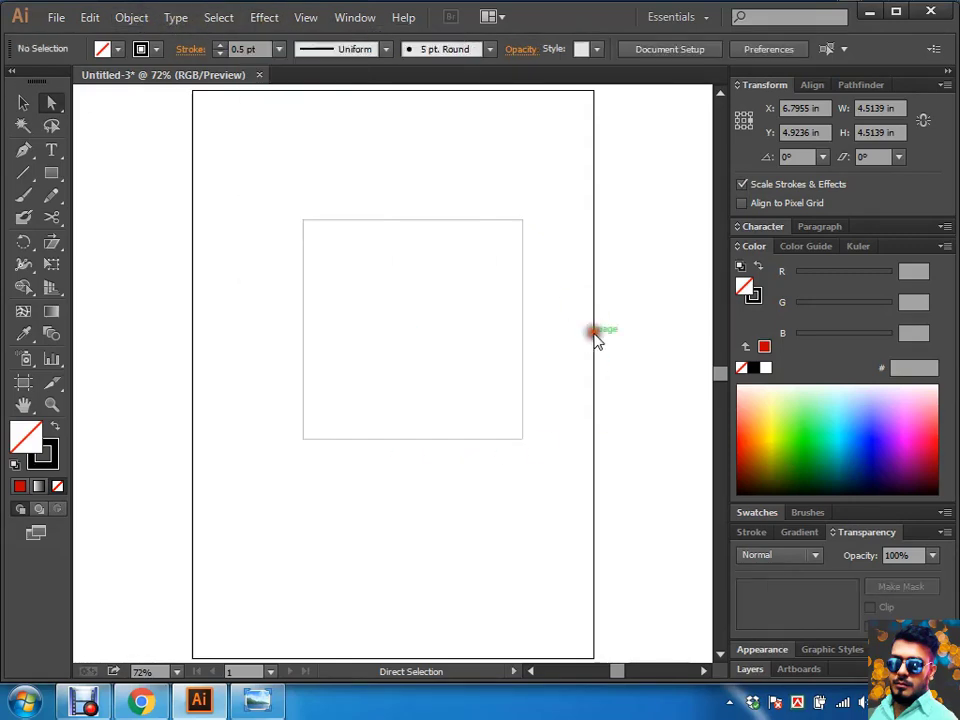
{"action": "left_click_drag", "start_coordinate": [590, 356], "coordinate": [450, 240]}
Step: Apply Stylize > Round Corners with a 1.375 in radius, previewing it before confirming
{"action": "left_click", "coordinate": [266, 17]}
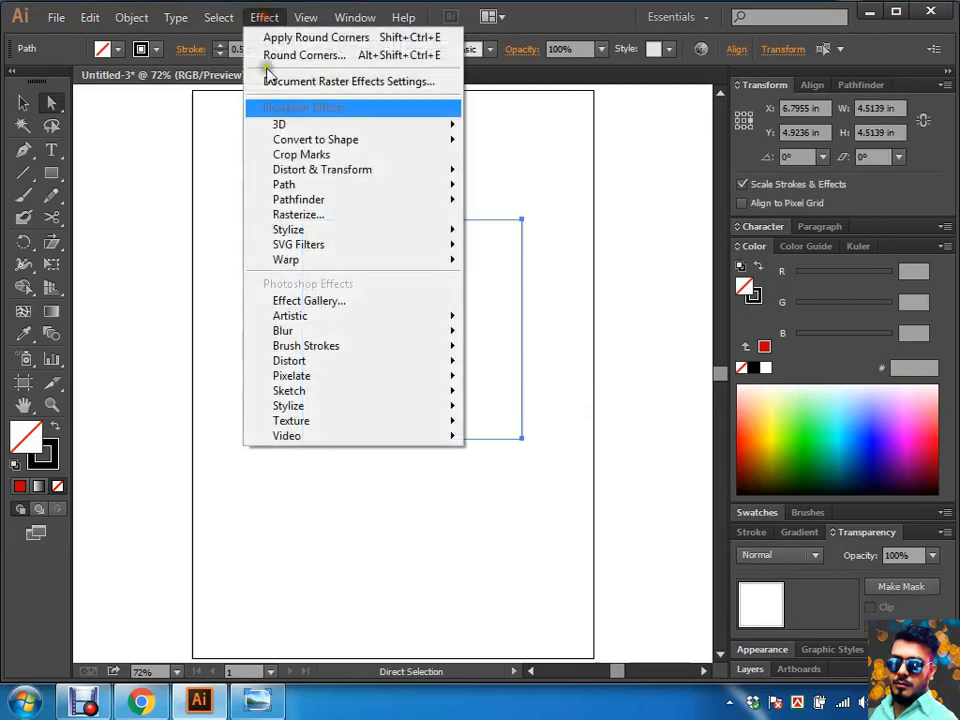
{"action": "left_click", "coordinate": [535, 312]}
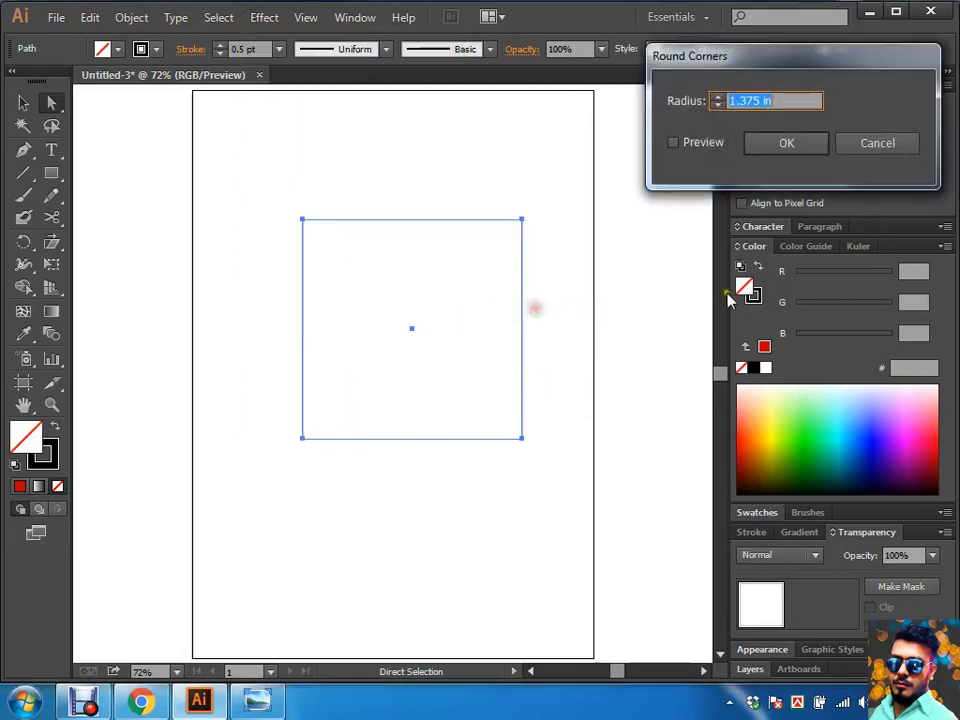
{"action": "left_click", "coordinate": [692, 143]}
{"action": "left_click", "coordinate": [787, 143]}
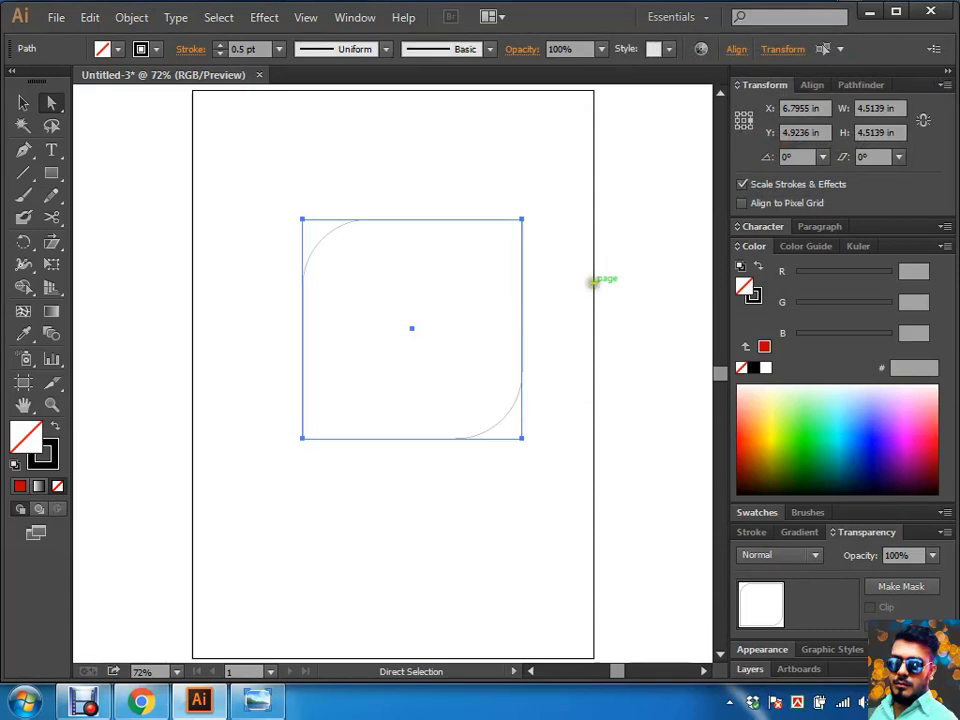
Step: Deselect the rounded shape, then marquee-select the whole rounded path
{"action": "left_click", "coordinate": [593, 281]}
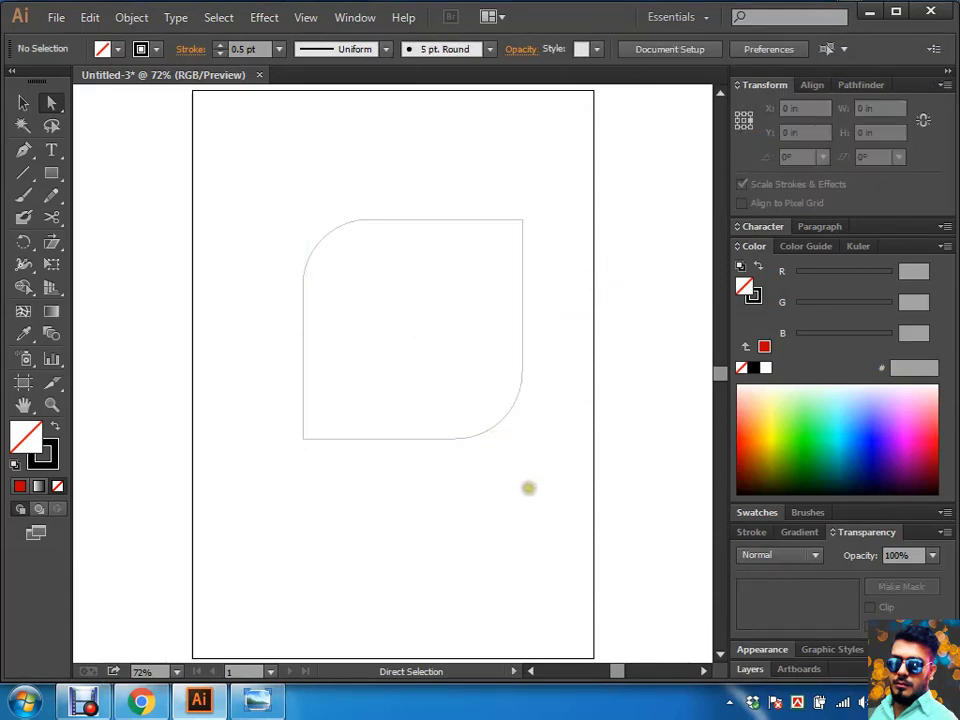
{"action": "left_click_drag", "start_coordinate": [265, 480], "coordinate": [354, 480]}
{"action": "left_click", "coordinate": [461, 279]}
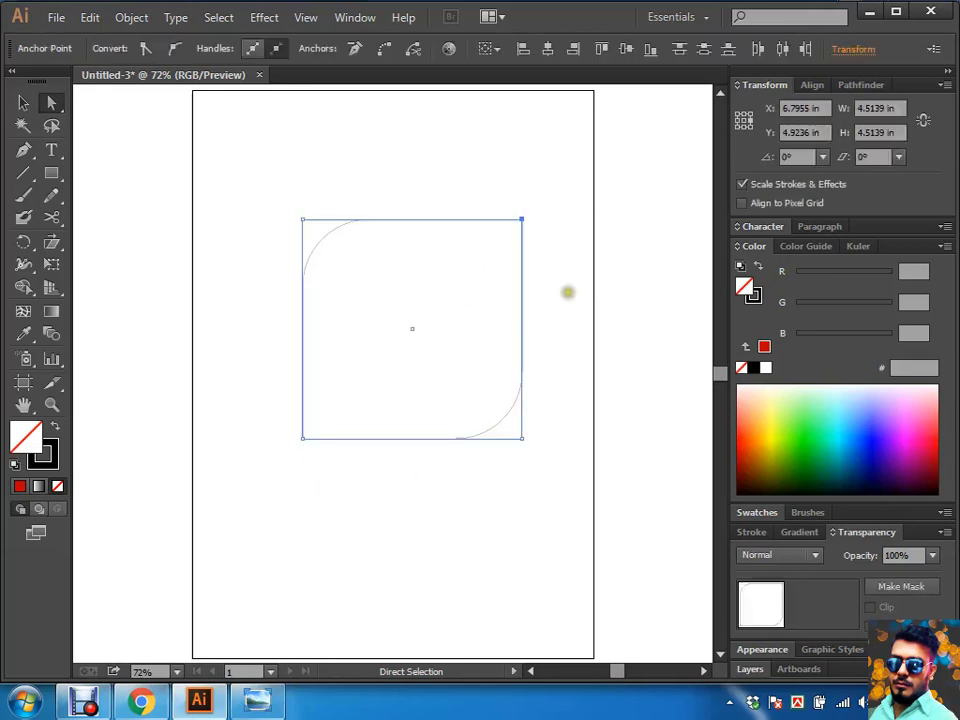
{"action": "left_click", "coordinate": [570, 288]}
{"action": "left_click_drag", "start_coordinate": [439, 489], "coordinate": [135, 288]}
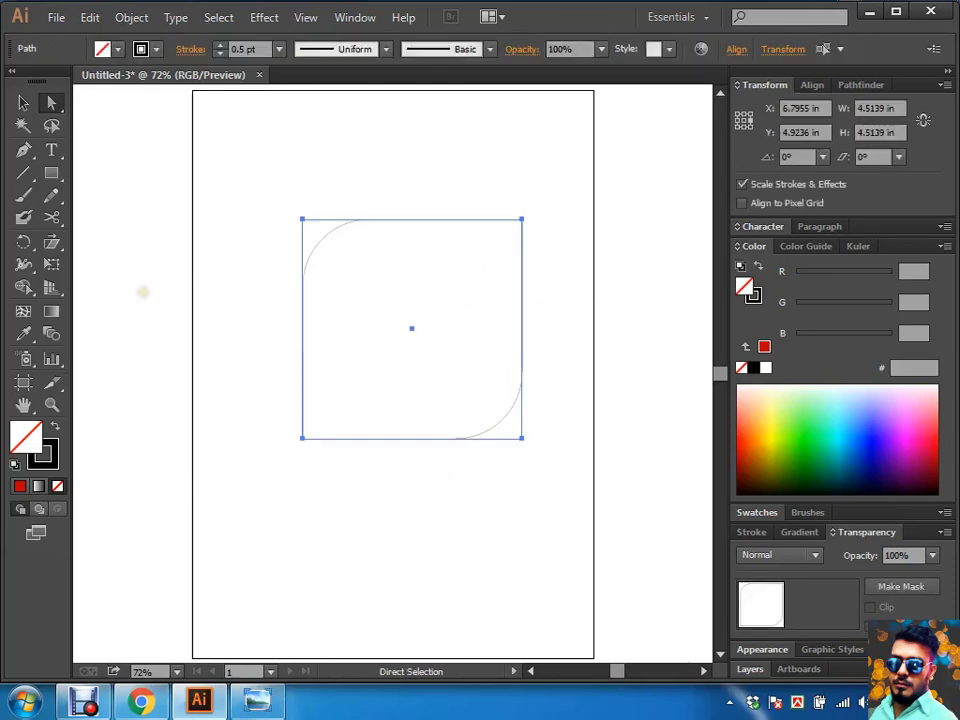
Step: Expand the Round Corners appearance into real path anchors
{"action": "left_click", "coordinate": [131, 20]}
{"action": "left_click", "coordinate": [183, 241]}
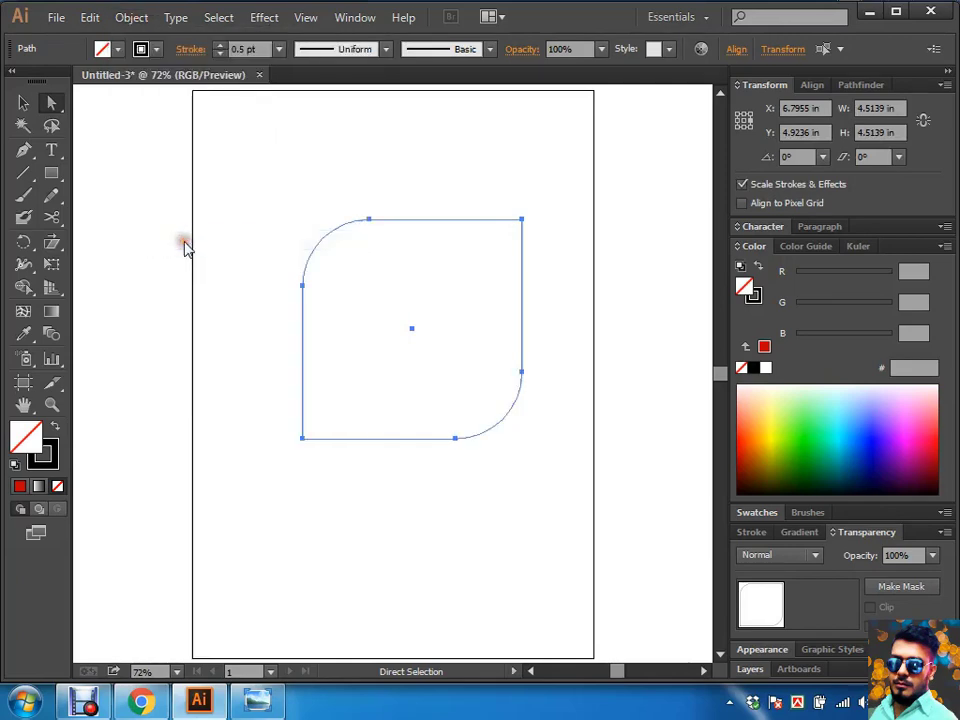
{"action": "left_click", "coordinate": [182, 242]}
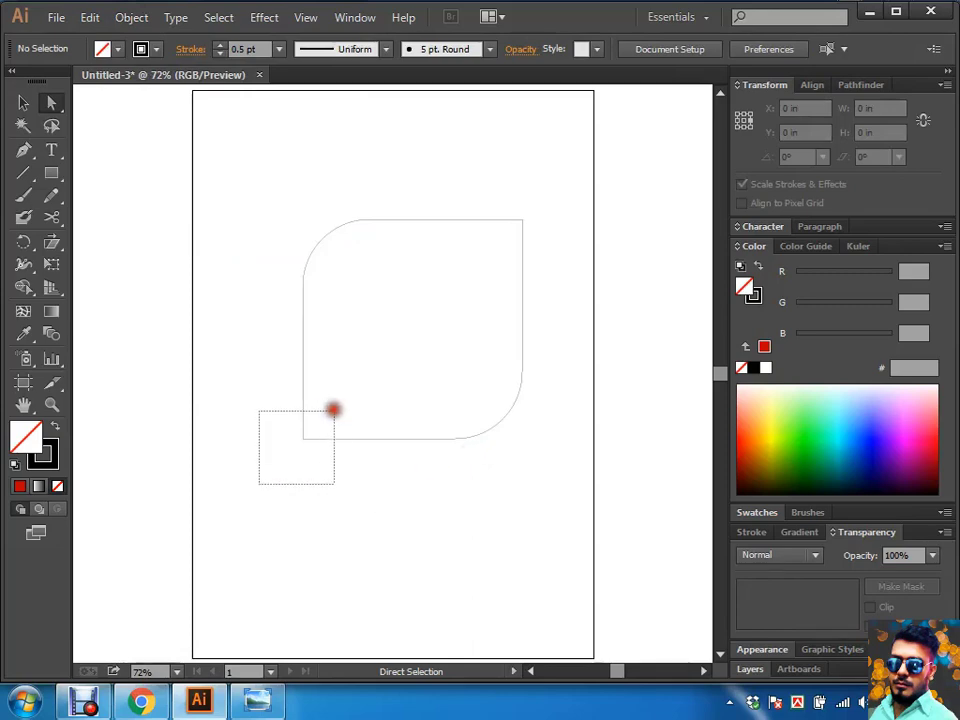
Step: Direct-select the bottom-left corner point and the segments meeting there
{"action": "left_click_drag", "start_coordinate": [258, 483], "coordinate": [334, 409]}
{"action": "key", "text": "ctrl"}
{"action": "left_click", "coordinate": [418, 268], "text": "ctrl"}
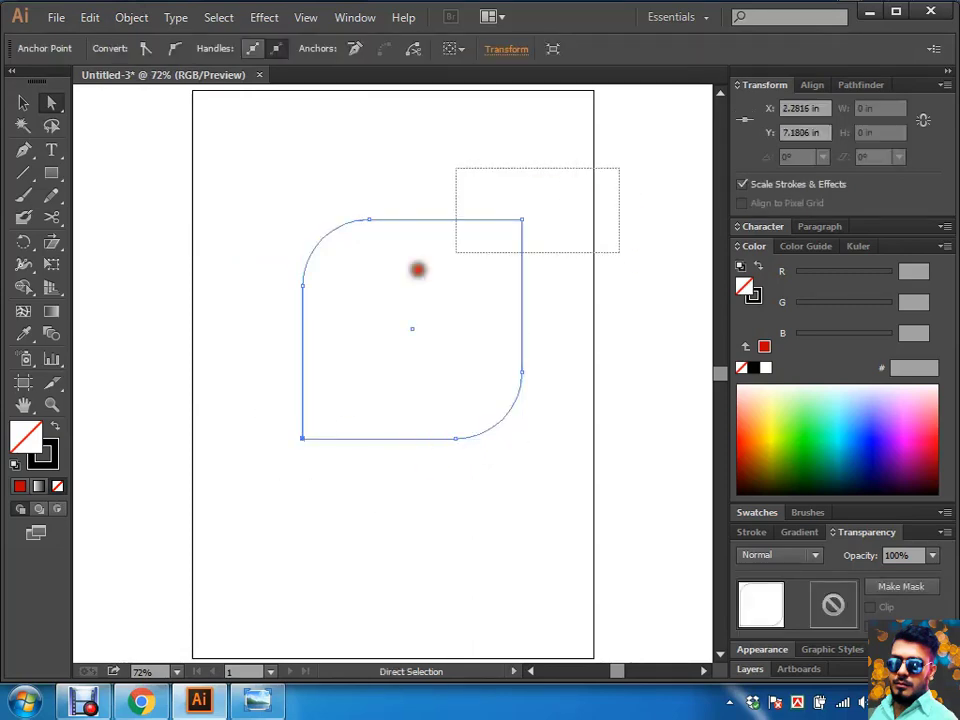
{"action": "left_click", "coordinate": [444, 520]}
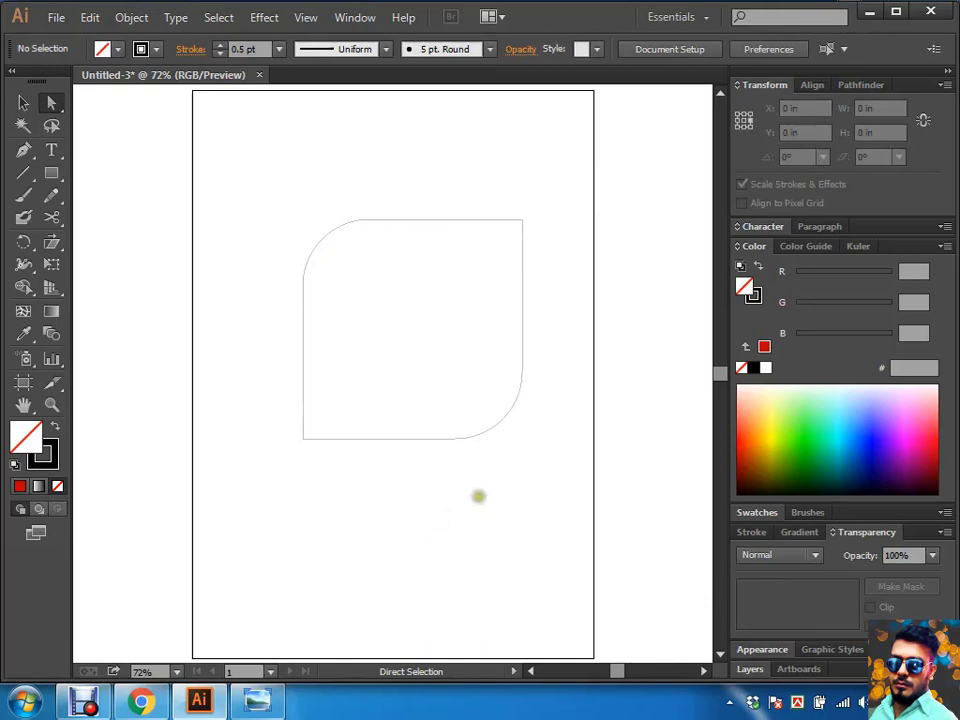
{"action": "left_click_drag", "start_coordinate": [249, 476], "coordinate": [321, 401]}
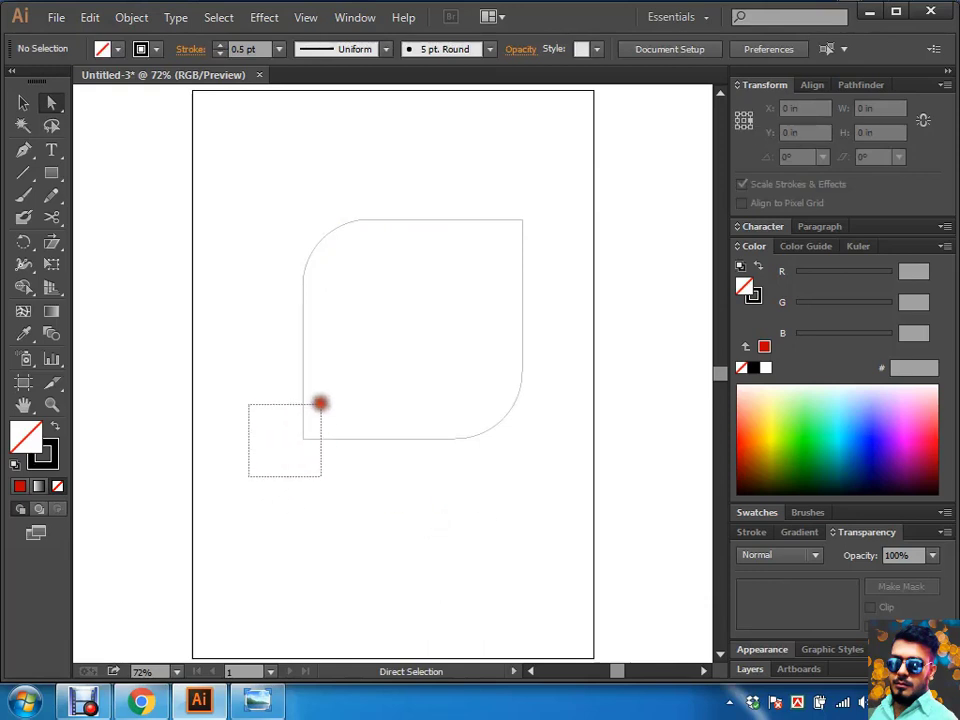
{"action": "key", "text": "ctrl"}
{"action": "left_click", "coordinate": [345, 448], "text": "ctrl"}
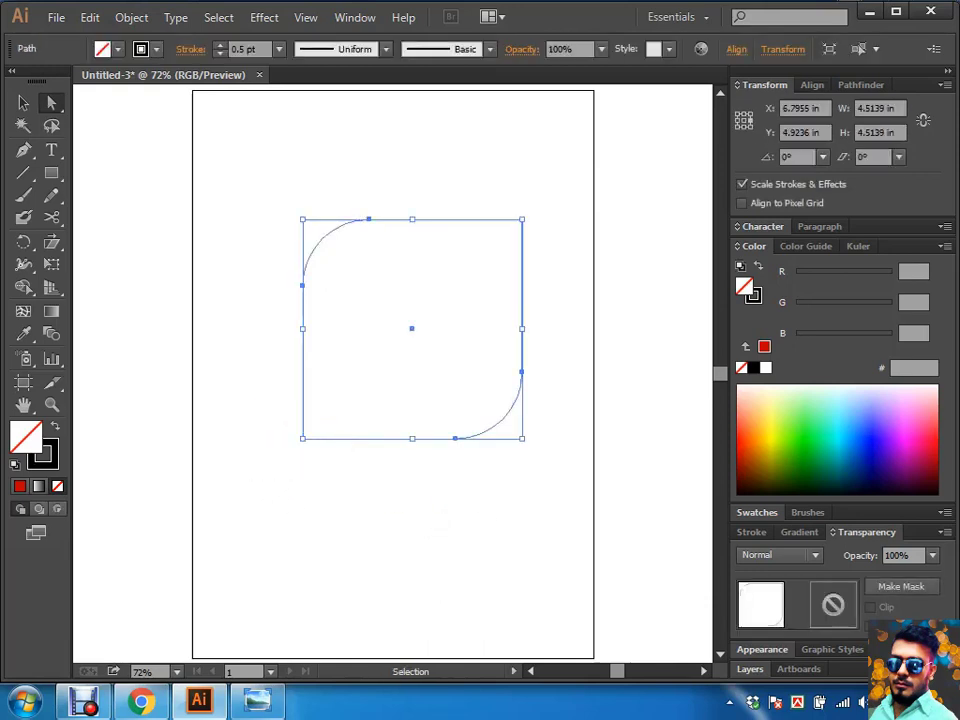
Step: Reapply Round Corners to the bottom-left corner and expand it into anchors
{"action": "left_click", "coordinate": [264, 17]}
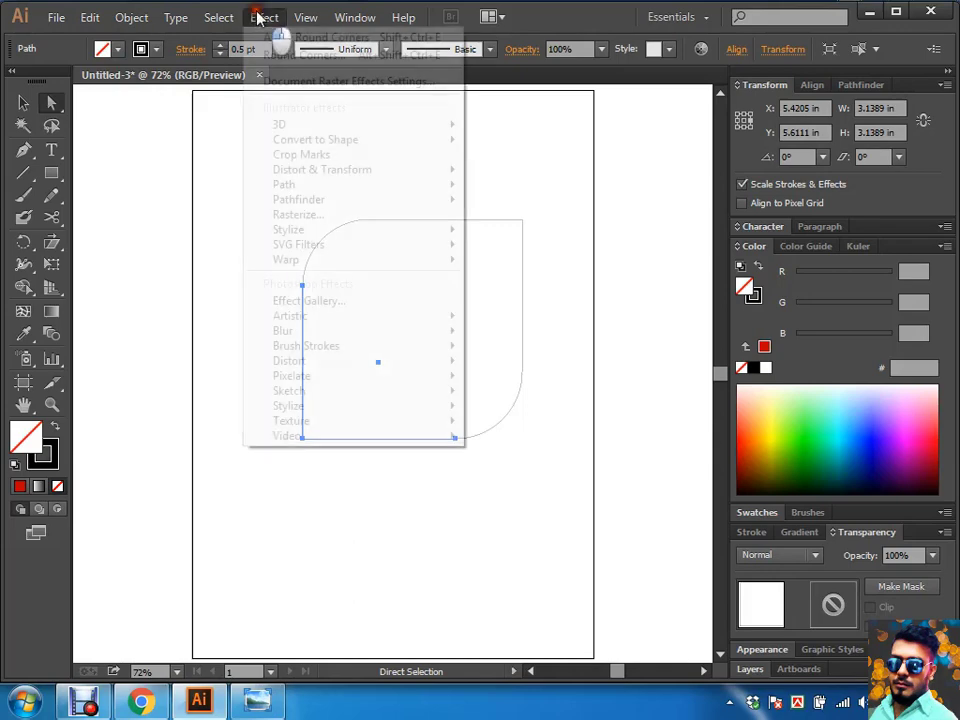
{"action": "left_click", "coordinate": [340, 38]}
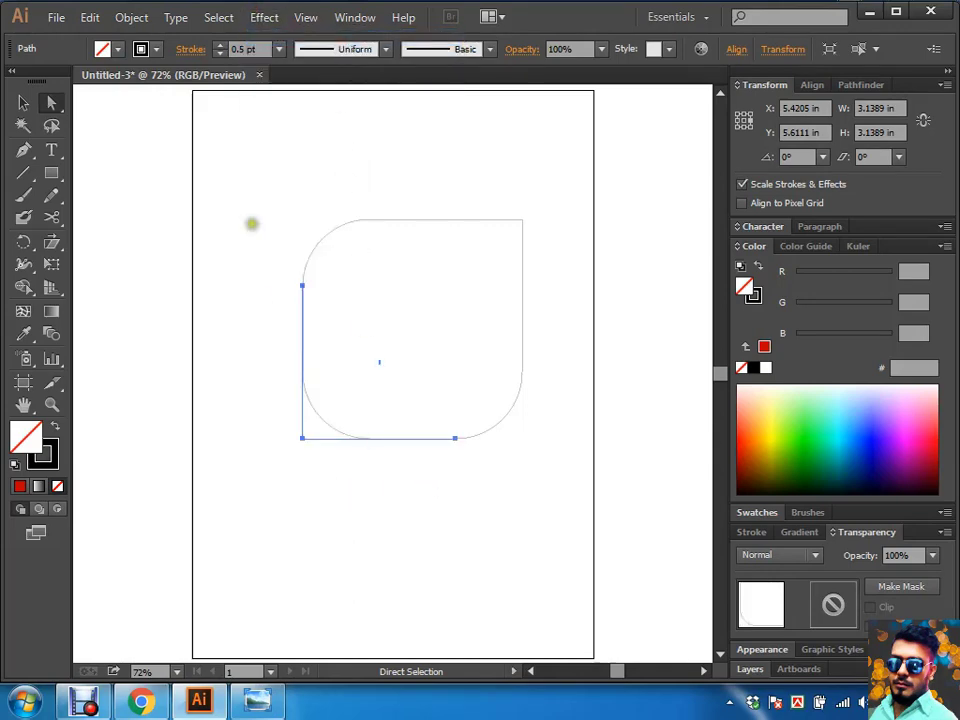
{"action": "left_click", "coordinate": [118, 17]}
{"action": "left_click", "coordinate": [185, 240]}
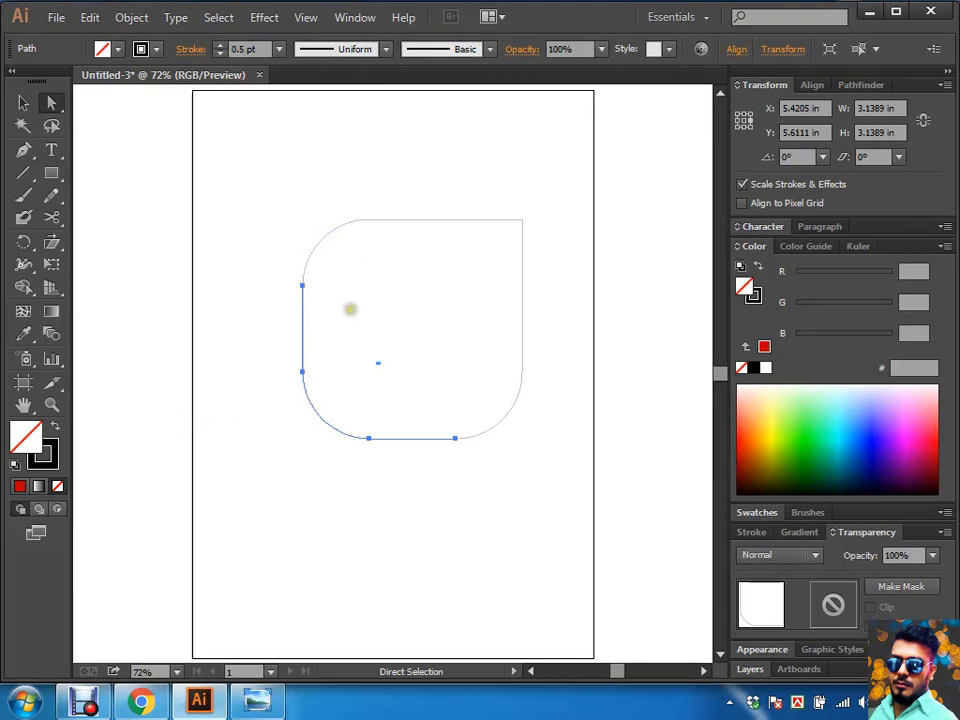
Step: Marquee-select various curve anchors, ending with only the left-middle anchor selected
{"action": "left_click_drag", "start_coordinate": [347, 299], "coordinate": [210, 261]}
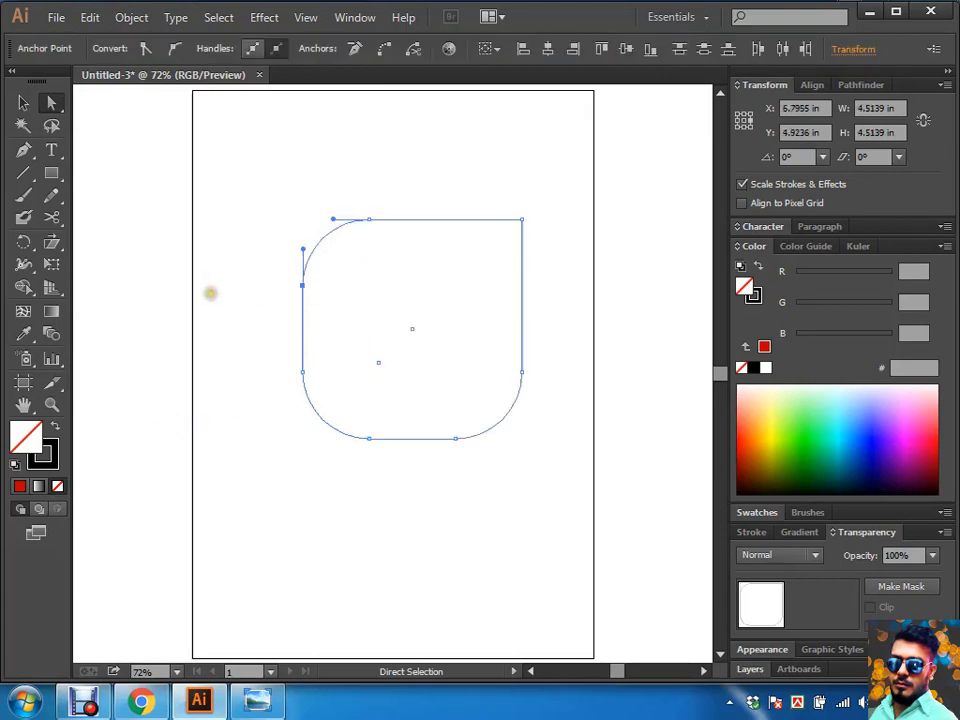
{"action": "left_click", "coordinate": [214, 335]}
{"action": "left_click_drag", "start_coordinate": [493, 272], "coordinate": [289, 171]}
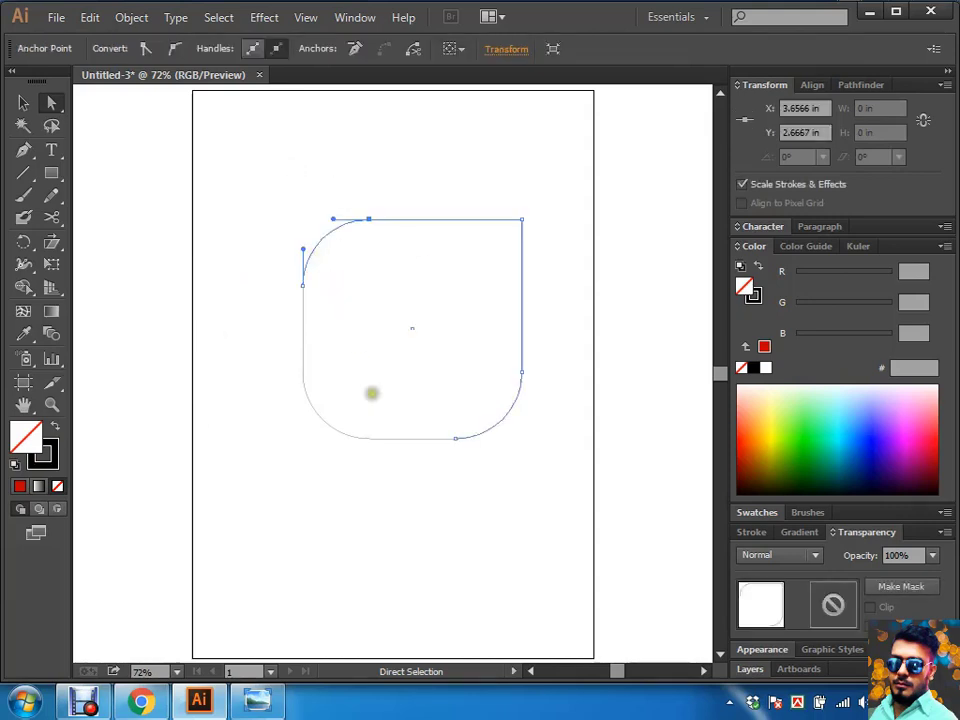
{"action": "left_click_drag", "start_coordinate": [476, 416], "coordinate": [436, 488]}
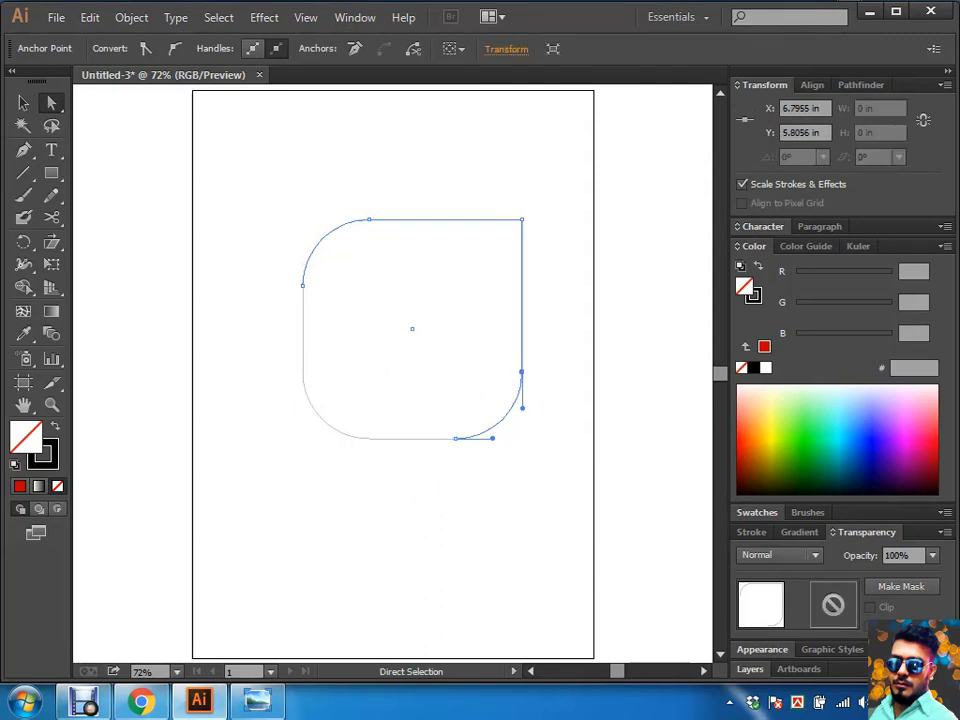
{"action": "left_click_drag", "start_coordinate": [340, 372], "coordinate": [253, 444]}
{"action": "left_click_drag", "start_coordinate": [322, 363], "coordinate": [257, 396]}
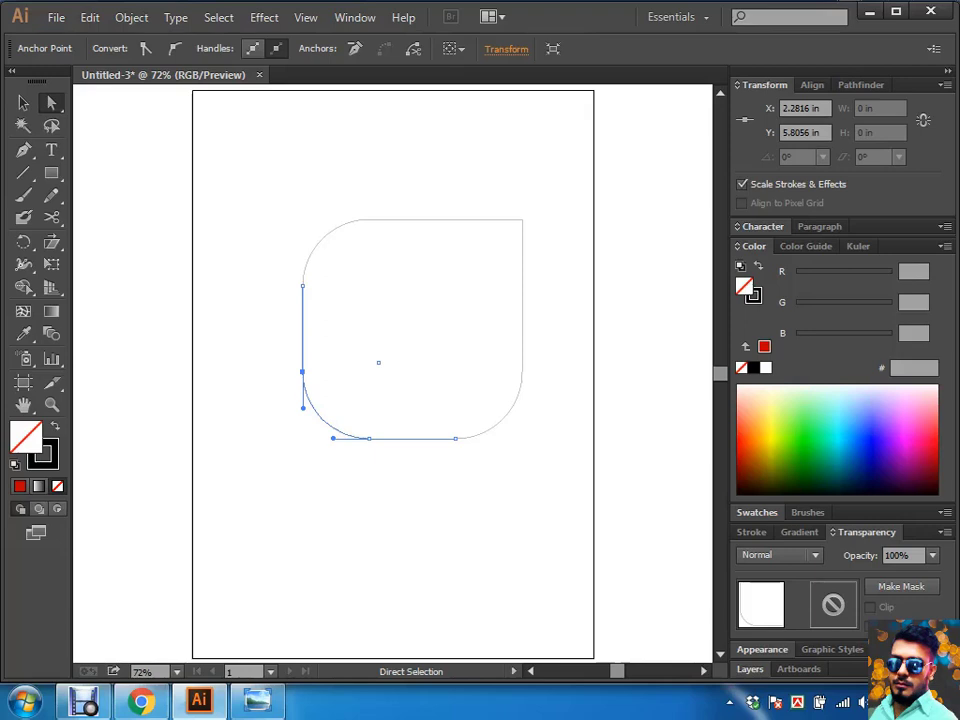
Step: Drag the left anchor inward and outward as trials, undoing each move
{"action": "left_click_drag", "start_coordinate": [303, 371], "coordinate": [392, 362]}
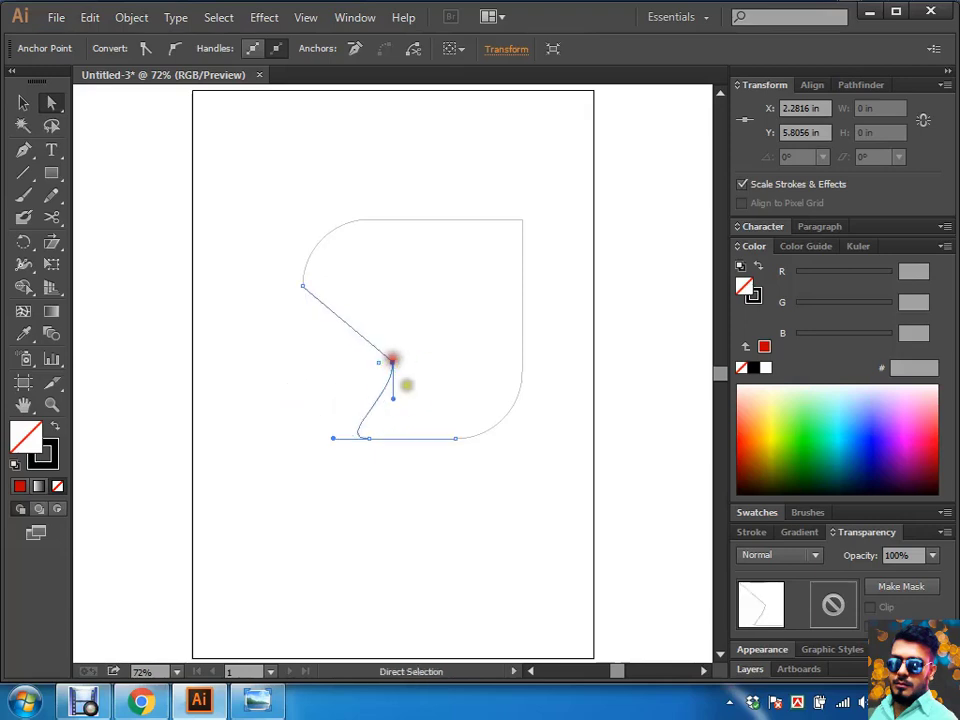
{"action": "key", "text": "ctrl+z"}
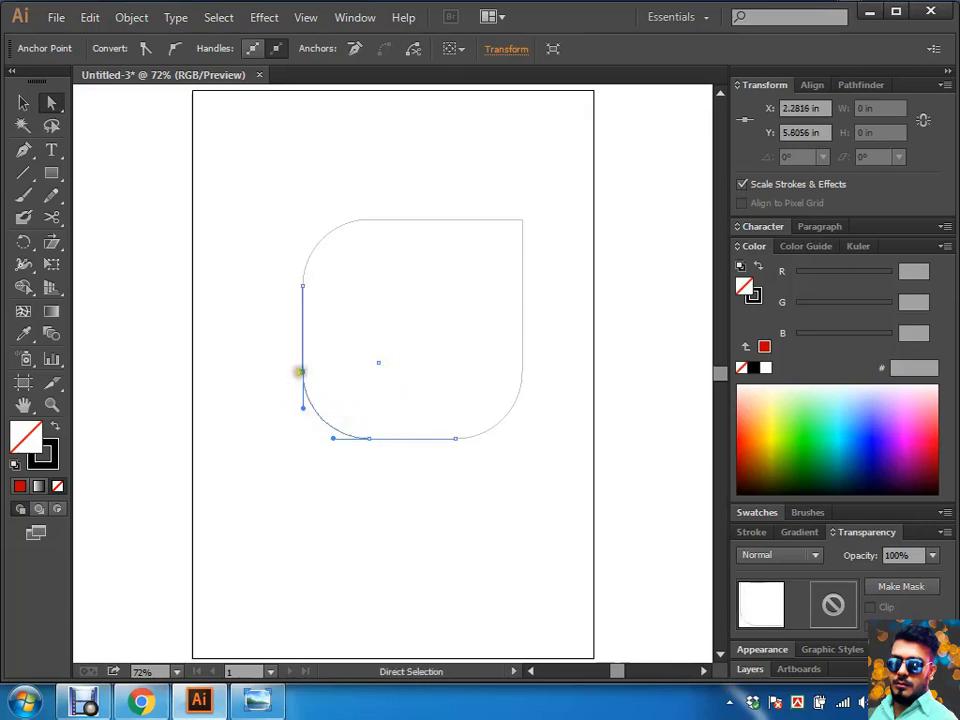
{"action": "left_click_drag", "start_coordinate": [302, 371], "coordinate": [174, 380]}
{"action": "key", "text": "ctrl+z"}
{"action": "key", "text": "ctrl+z"}
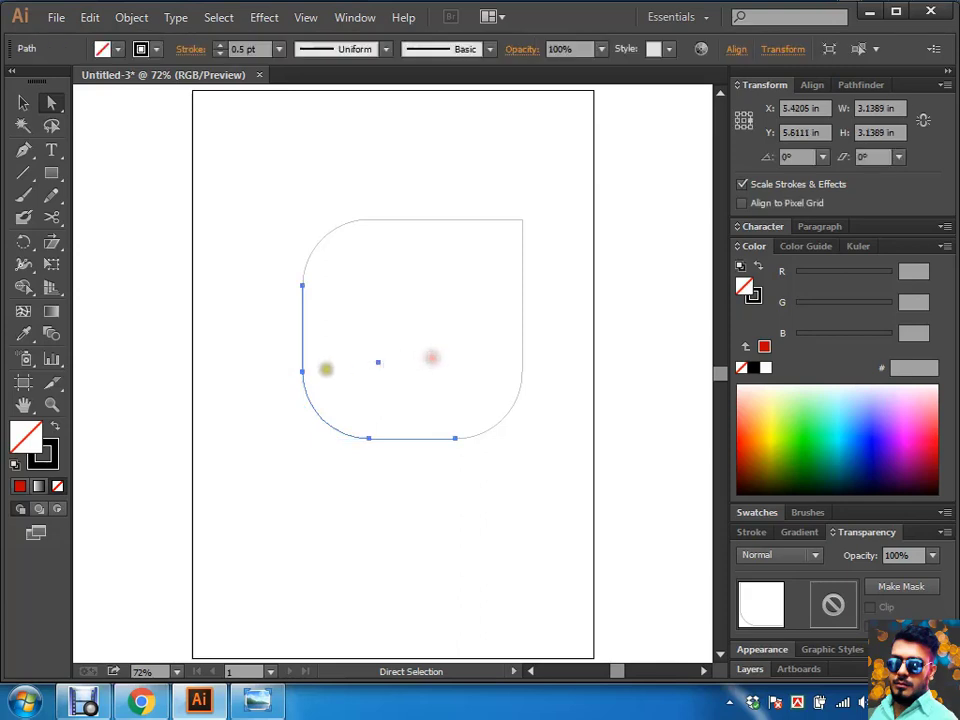
{"action": "left_click", "coordinate": [315, 373]}
{"action": "left_click_drag", "start_coordinate": [303, 371], "coordinate": [417, 368]}
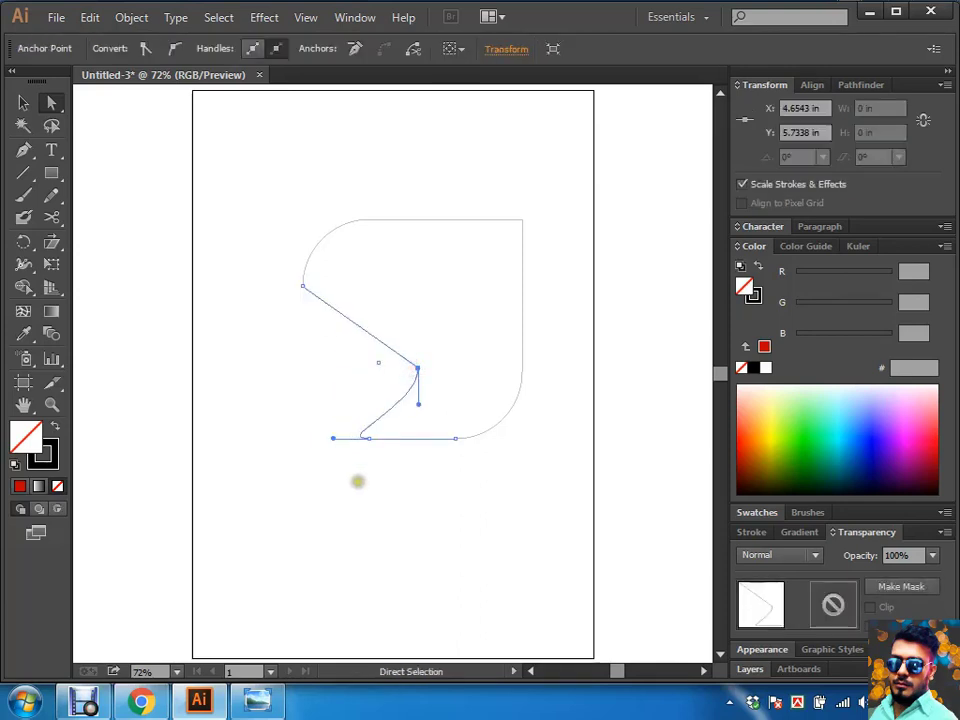
{"action": "key", "text": "ctrl+z"}
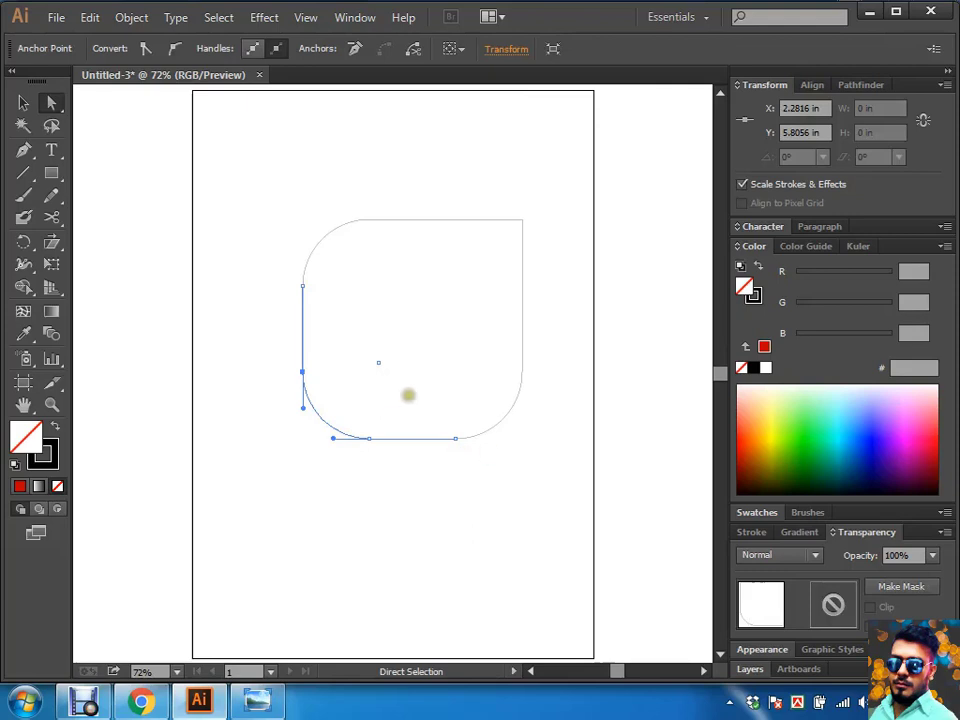
Step: Reselect the rounded path with its anchors
{"action": "left_click", "coordinate": [405, 440]}
{"action": "left_click", "coordinate": [397, 440]}
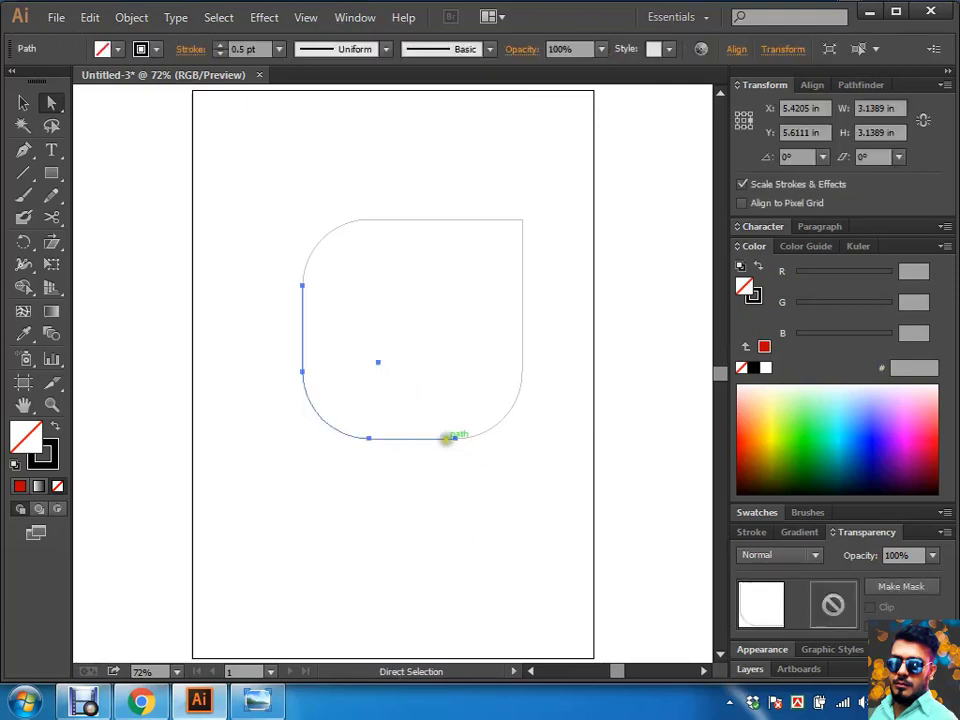
{"action": "left_click_drag", "start_coordinate": [466, 457], "coordinate": [411, 420]}
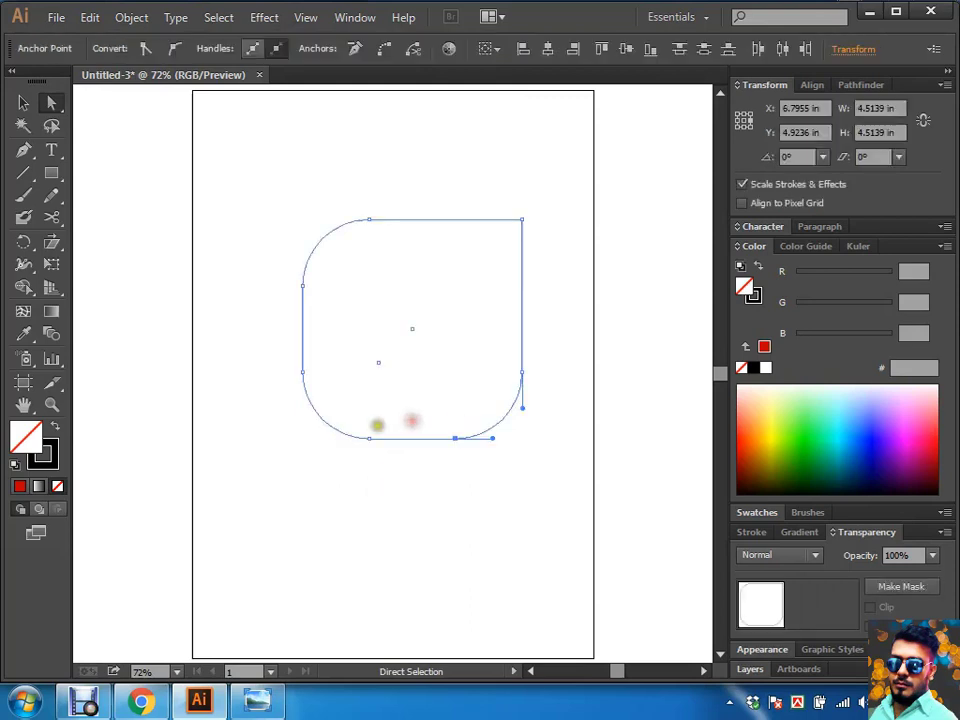
{"action": "left_click_drag", "start_coordinate": [326, 272], "coordinate": [242, 343]}
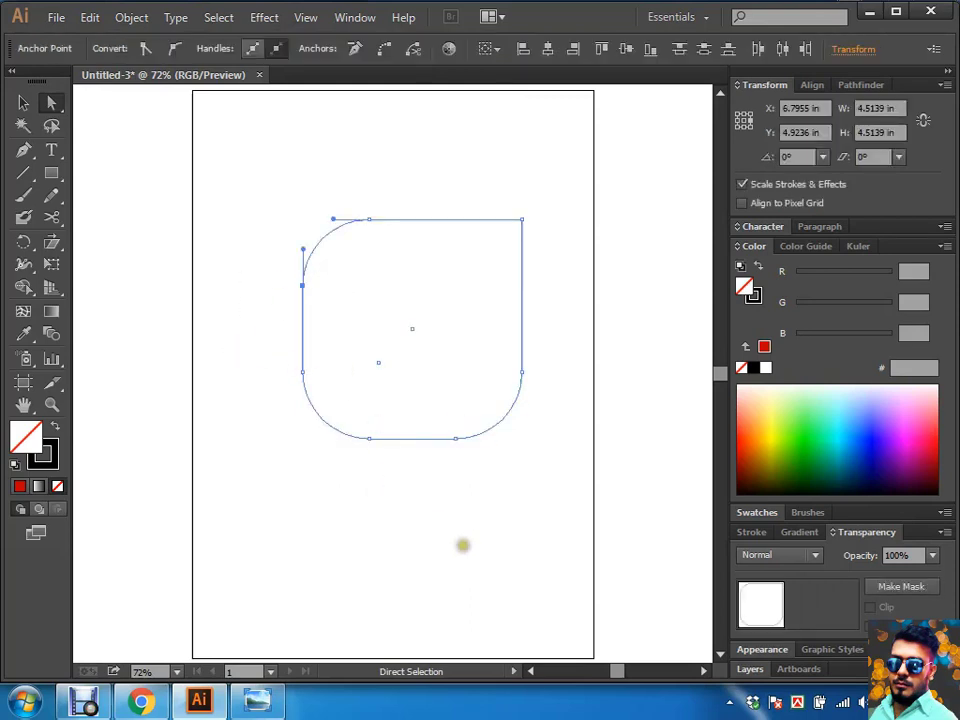
{"action": "key", "text": "ctrl+a"}
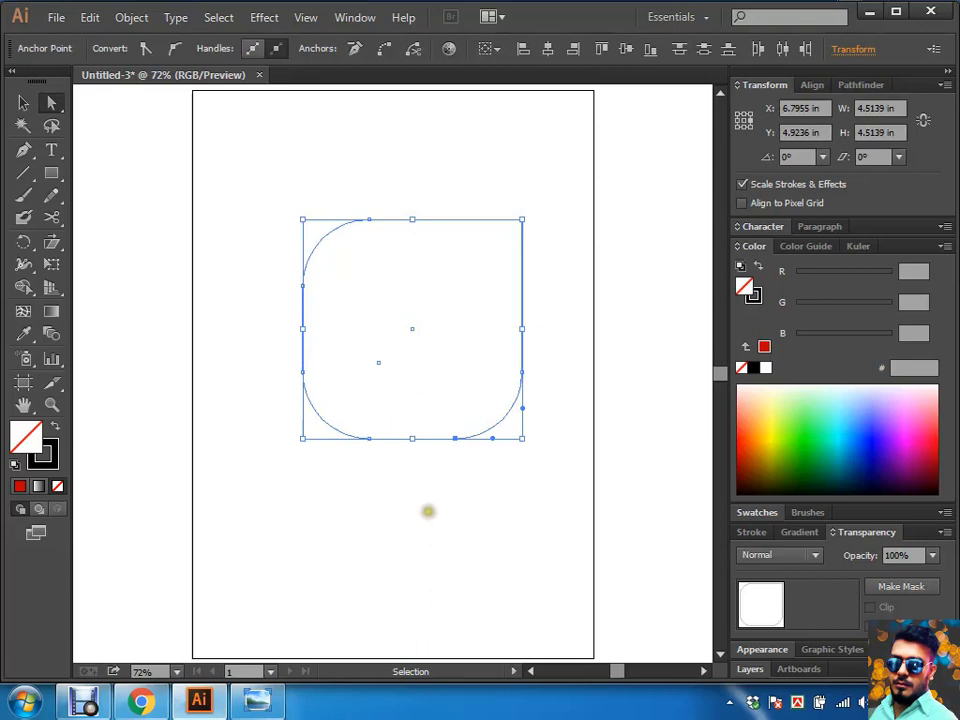
{"action": "left_click", "coordinate": [345, 294]}
{"action": "left_click_drag", "start_coordinate": [253, 246], "coordinate": [311, 358]}
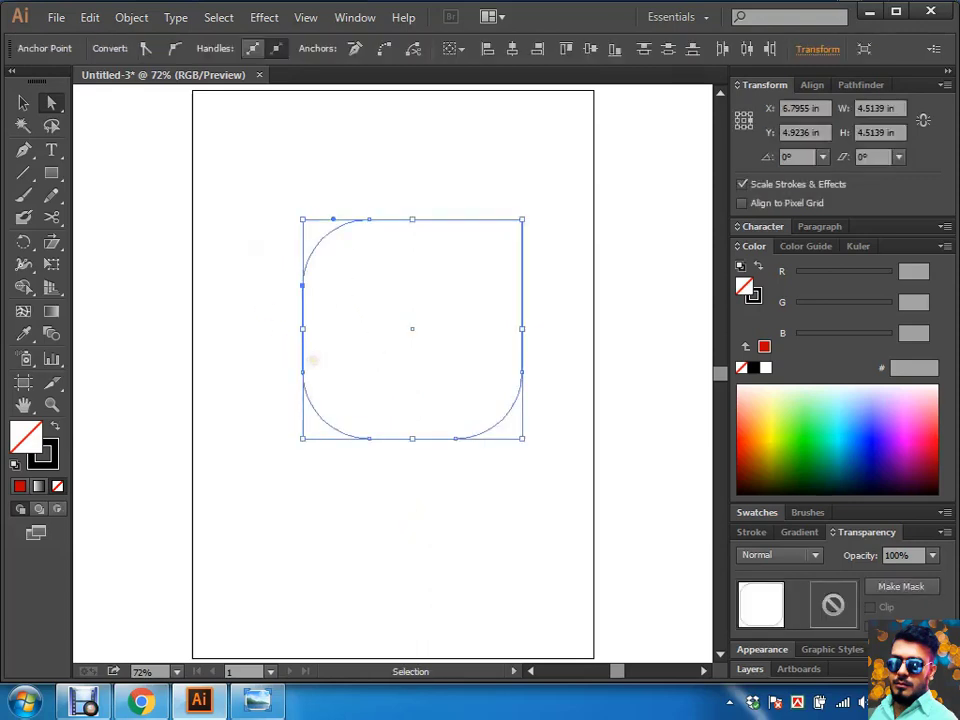
{"action": "left_click", "coordinate": [409, 326]}
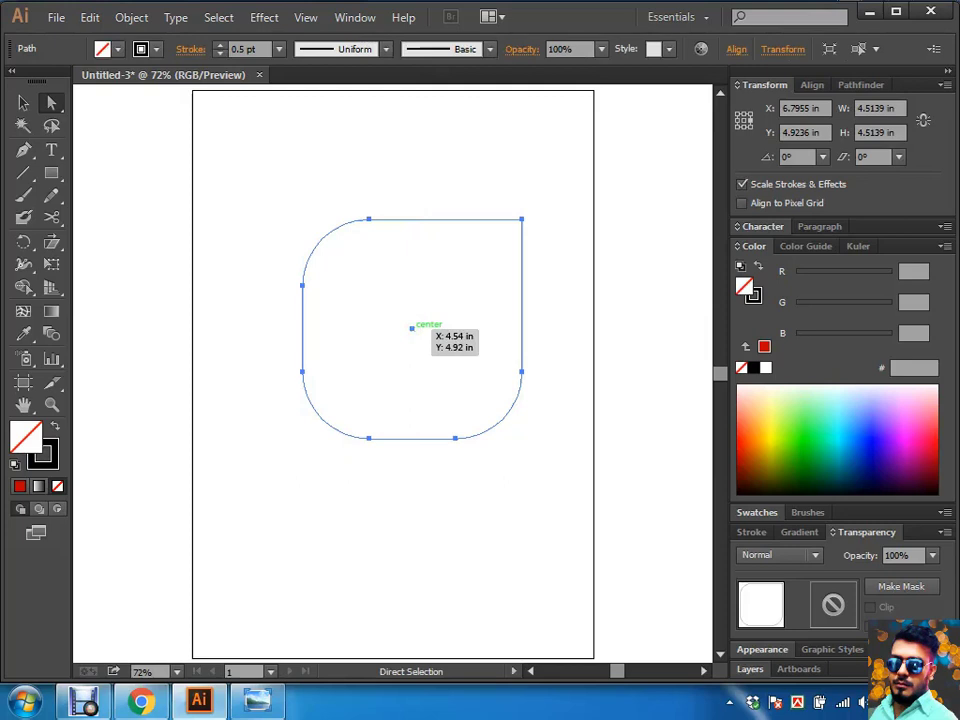
Step: Select the whole shape with the Selection tool (V), then switch to Direct Selection (A)
{"action": "key", "text": "v"}
{"action": "left_click_drag", "start_coordinate": [411, 327], "coordinate": [422, 332]}
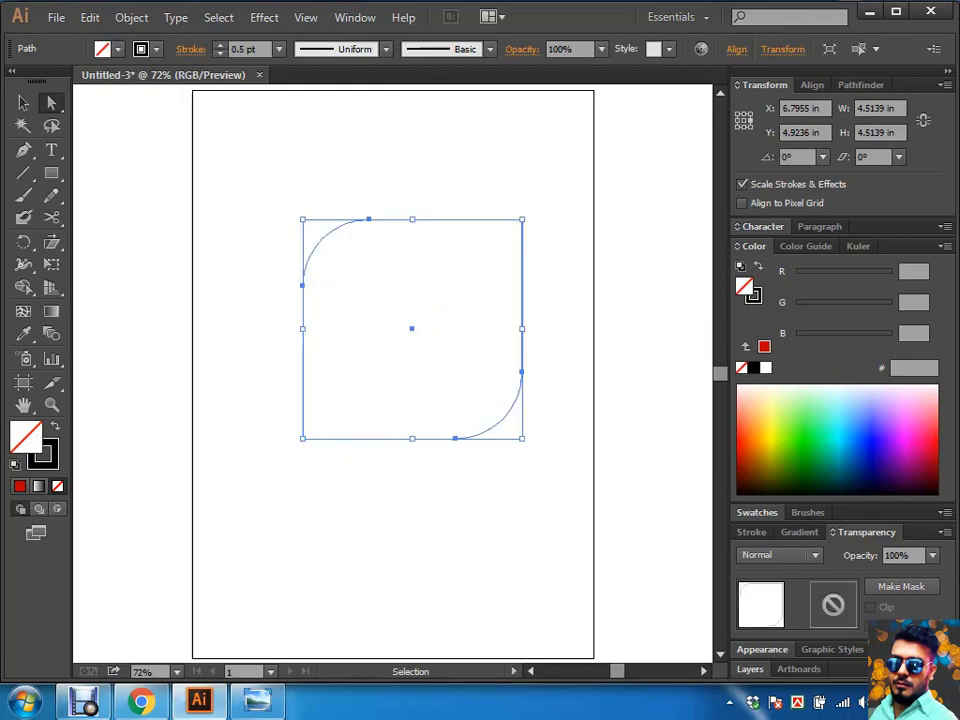
{"action": "left_click", "coordinate": [427, 330]}
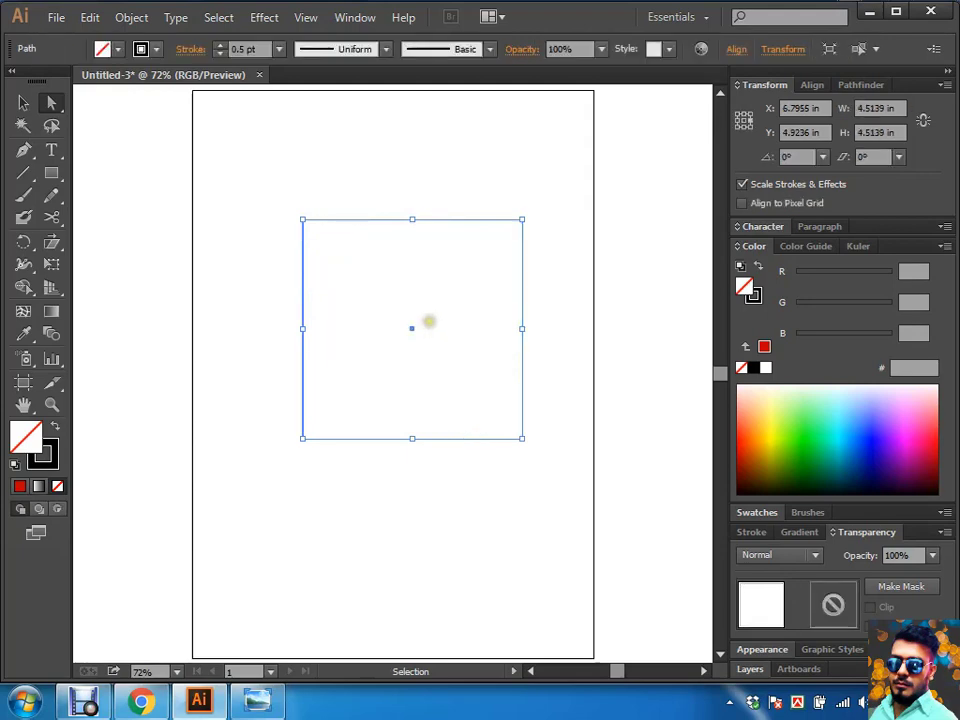
{"action": "key", "text": "a"}
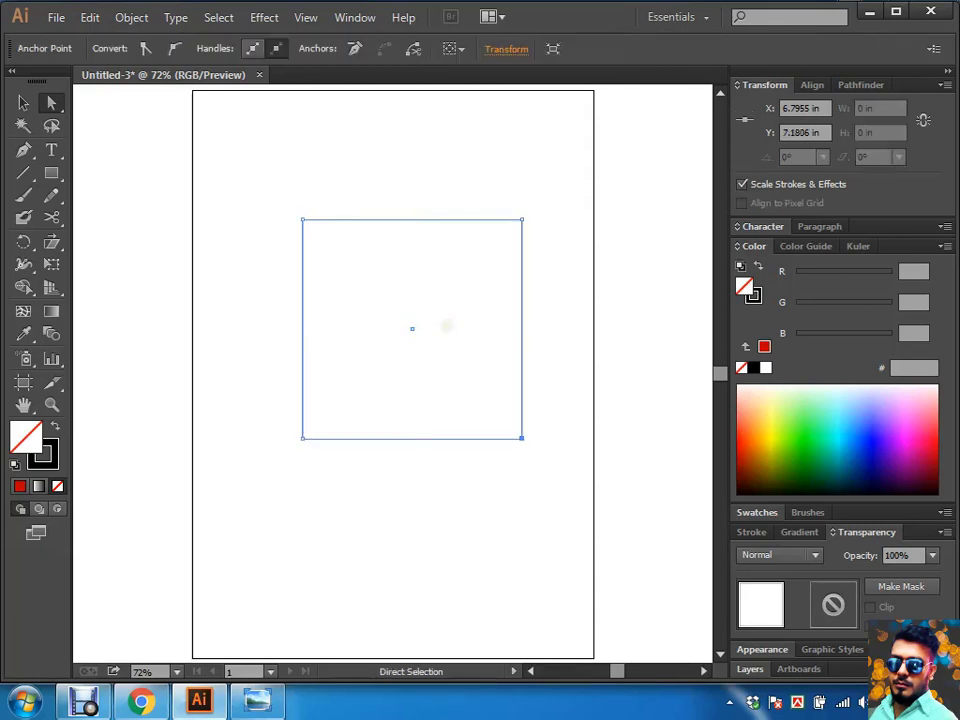
Step: Move the square down and to the right, then undo the move
{"action": "left_click", "coordinate": [448, 328]}
{"action": "key", "text": "v"}
{"action": "mouse_move", "coordinate": [520, 280]}
{"action": "left_mouse_down"}
{"action": "mouse_move", "coordinate": [557, 356]}
{"action": "mouse_move", "coordinate": [570, 362]}
{"action": "left_mouse_up"}
{"action": "key", "text": "ctrl+z"}
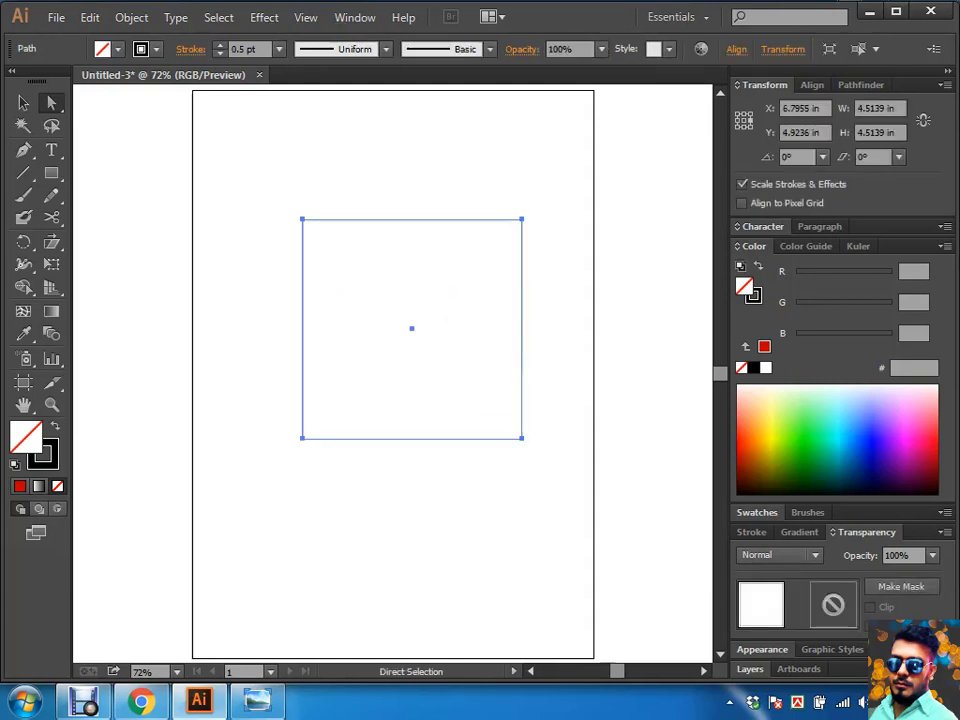
Step: Marquee-select the top-left, bottom-left and bottom-right corner points and delete them
{"action": "left_click_drag", "start_coordinate": [294, 210], "coordinate": [314, 236]}
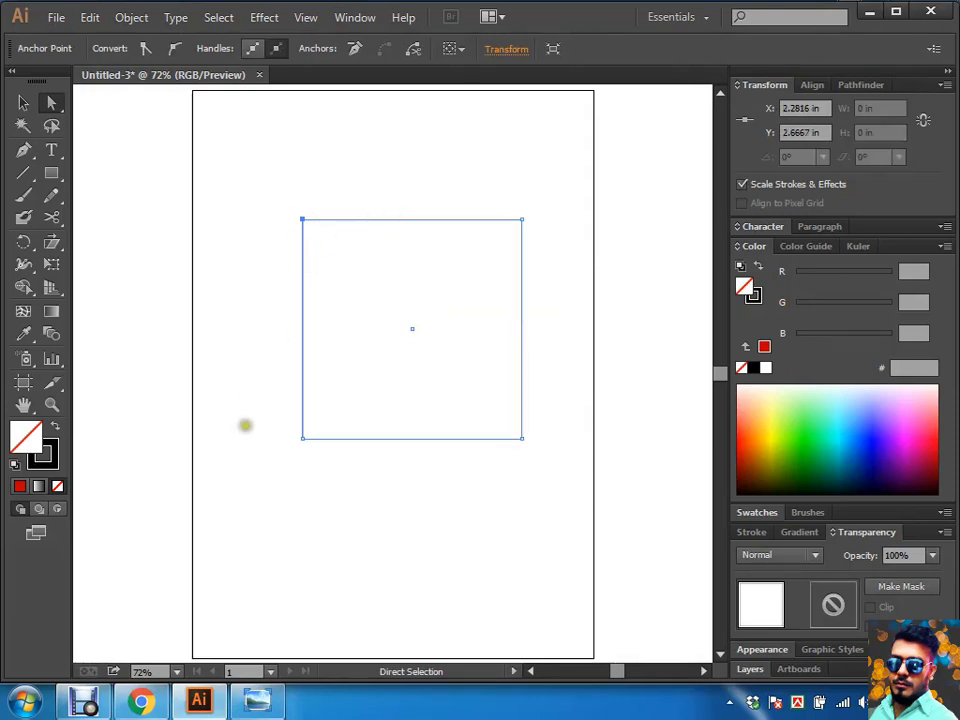
{"action": "left_click_drag", "start_coordinate": [273, 465], "coordinate": [321, 420]}
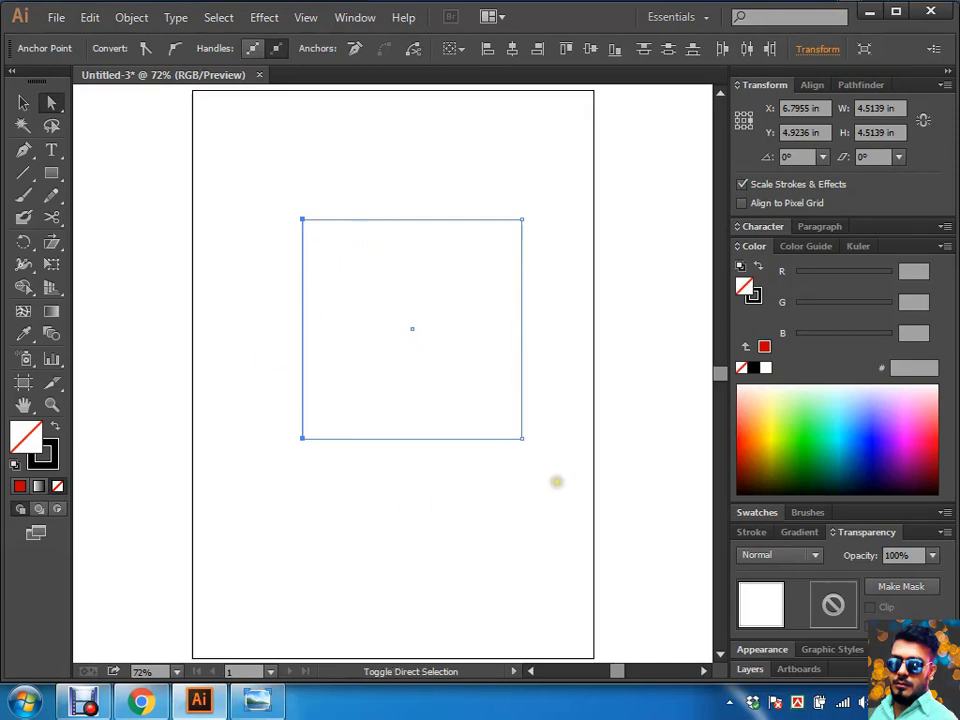
{"action": "left_click_drag", "start_coordinate": [553, 479], "coordinate": [495, 420]}
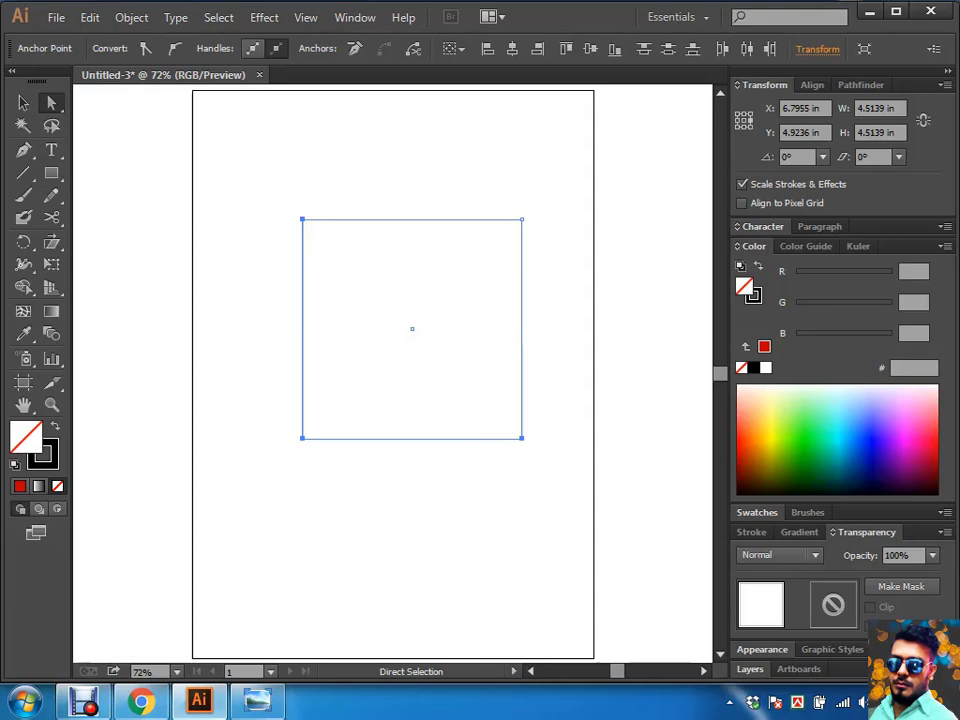
{"action": "key", "text": "Delete"}
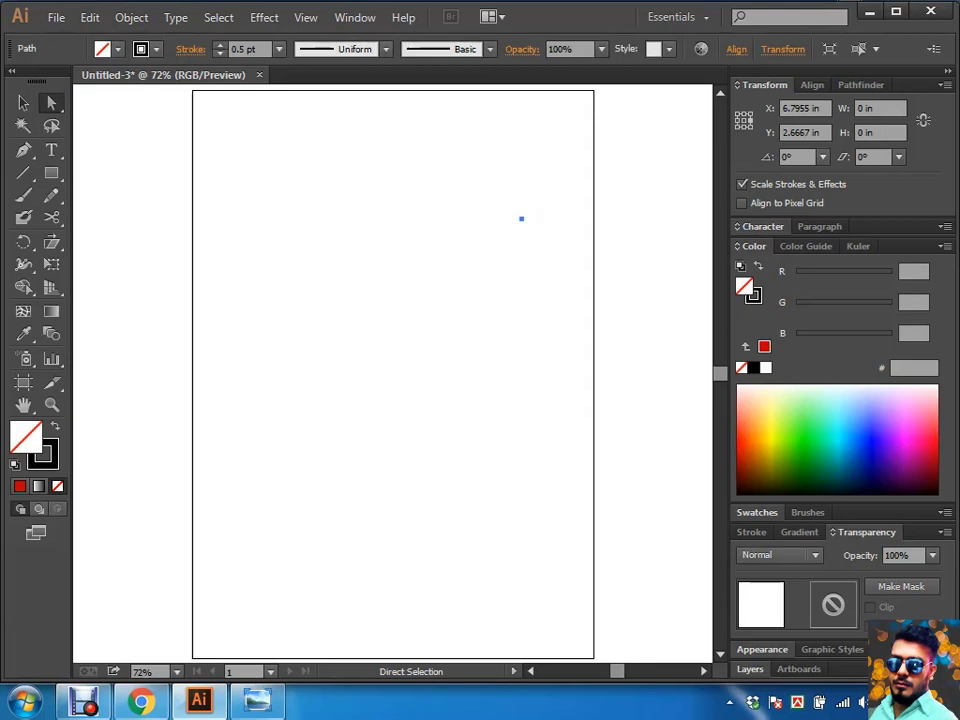
{"action": "left_click", "coordinate": [536, 218]}
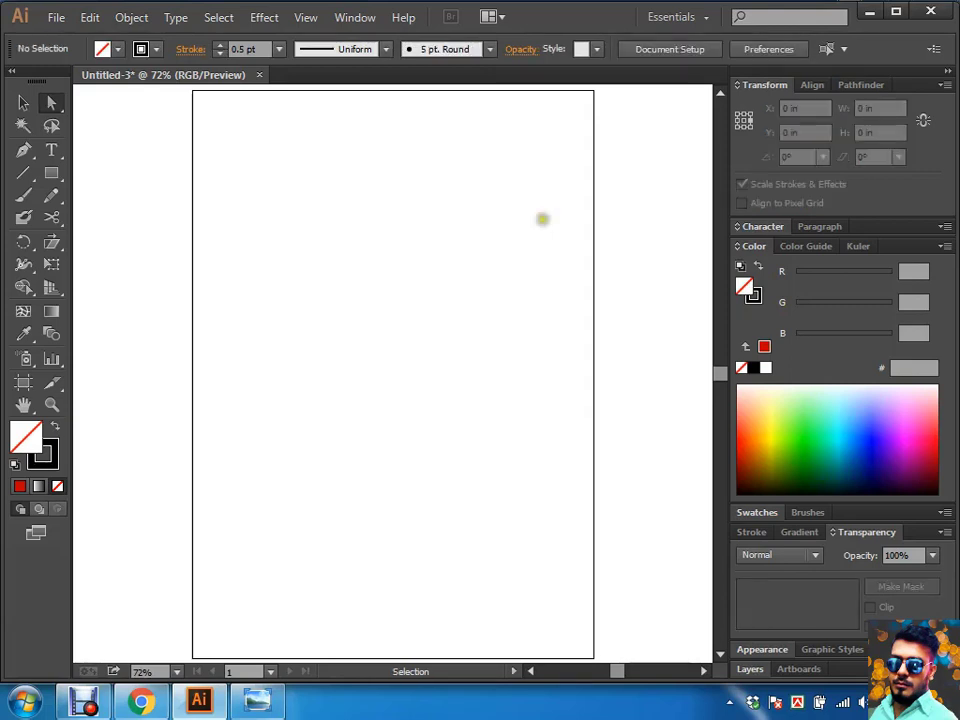
Step: Restore the square, then drag its top-right anchors outward as a trial
{"action": "key", "text": "ctrl+a"}
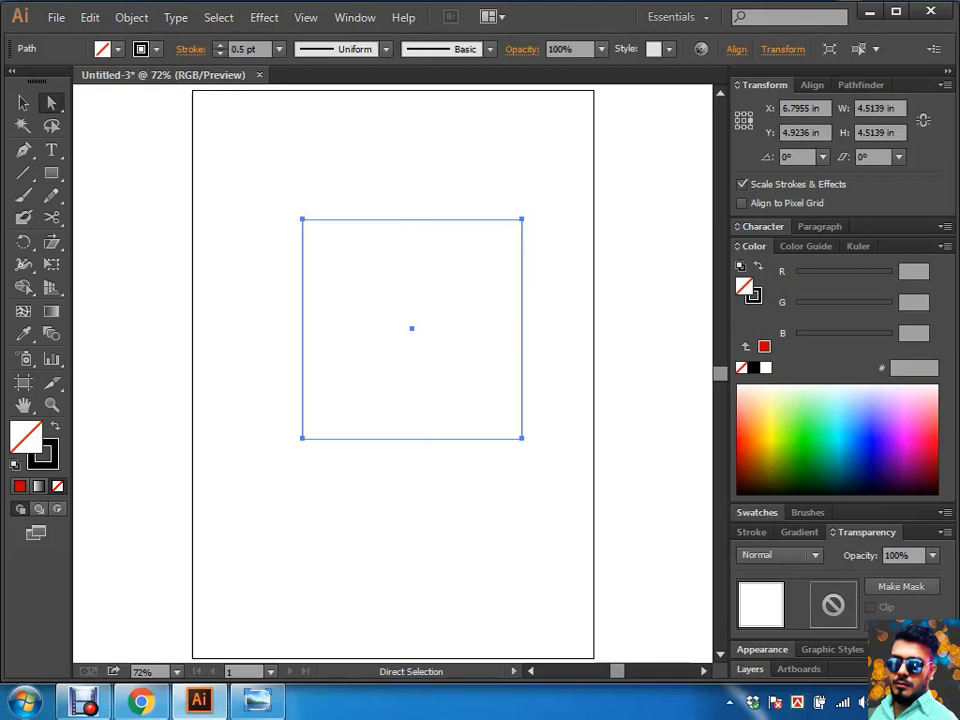
{"action": "left_click", "coordinate": [574, 300]}
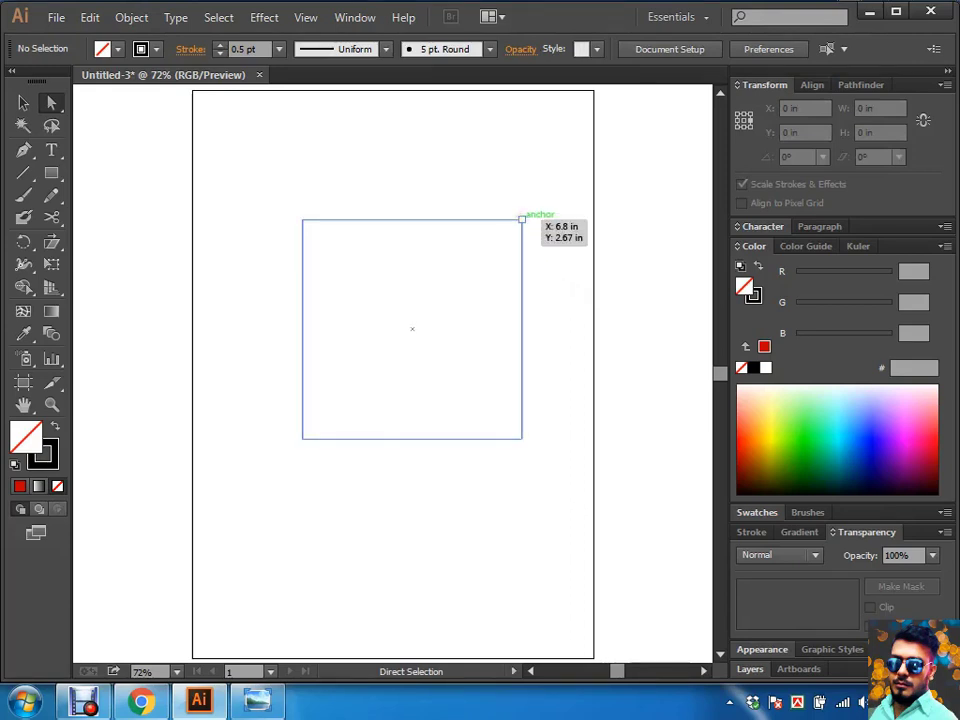
{"action": "left_click", "coordinate": [521, 218]}
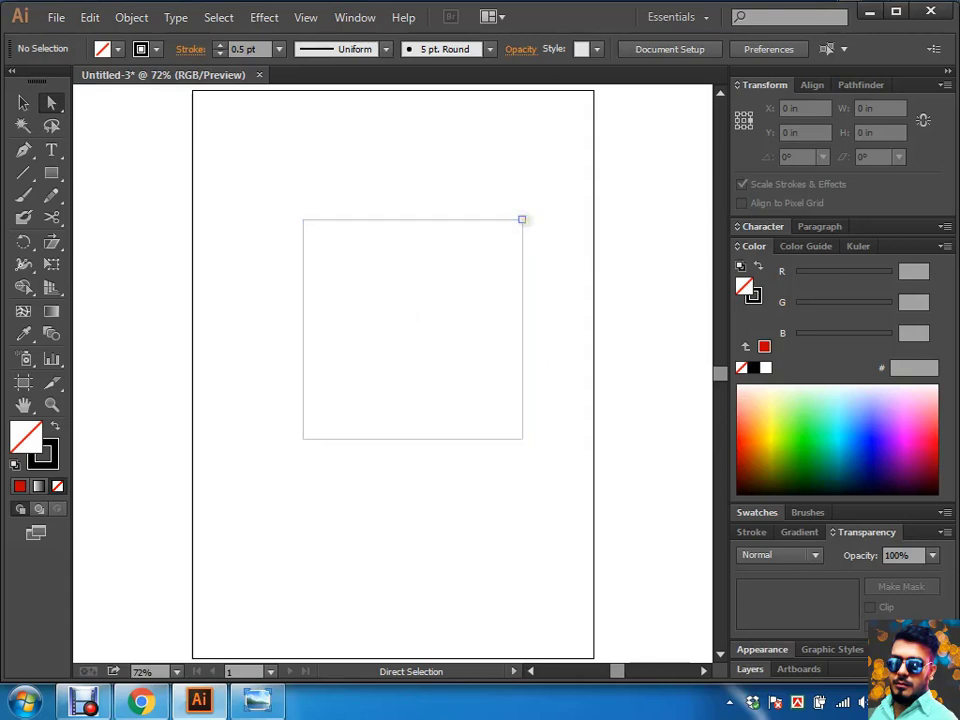
{"action": "left_click_drag", "start_coordinate": [521, 218], "coordinate": [557, 268]}
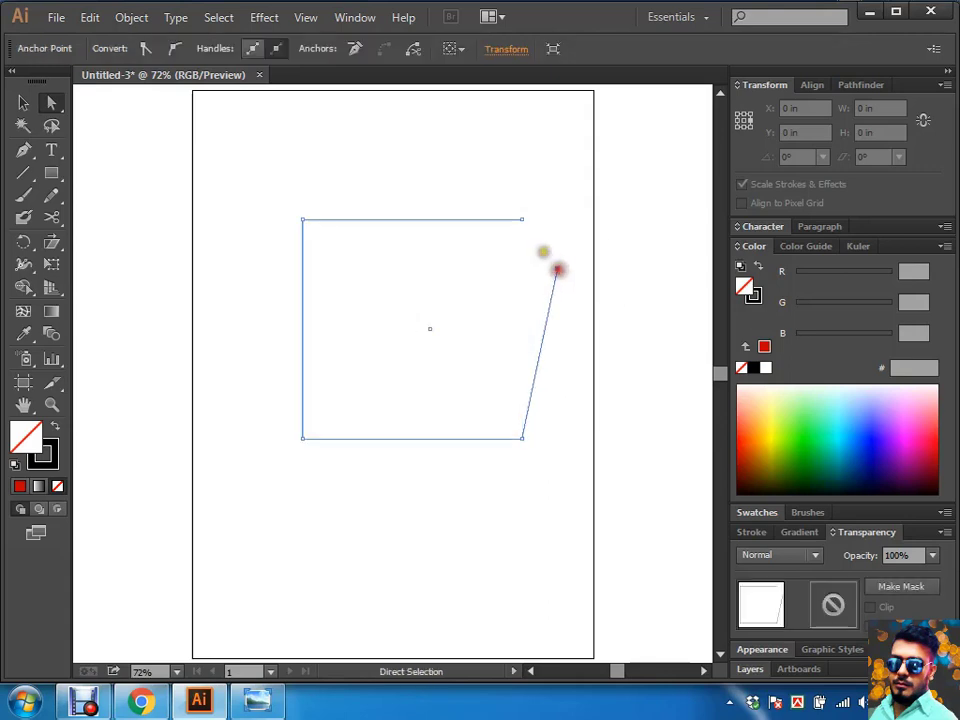
{"action": "left_click_drag", "start_coordinate": [521, 218], "coordinate": [483, 147]}
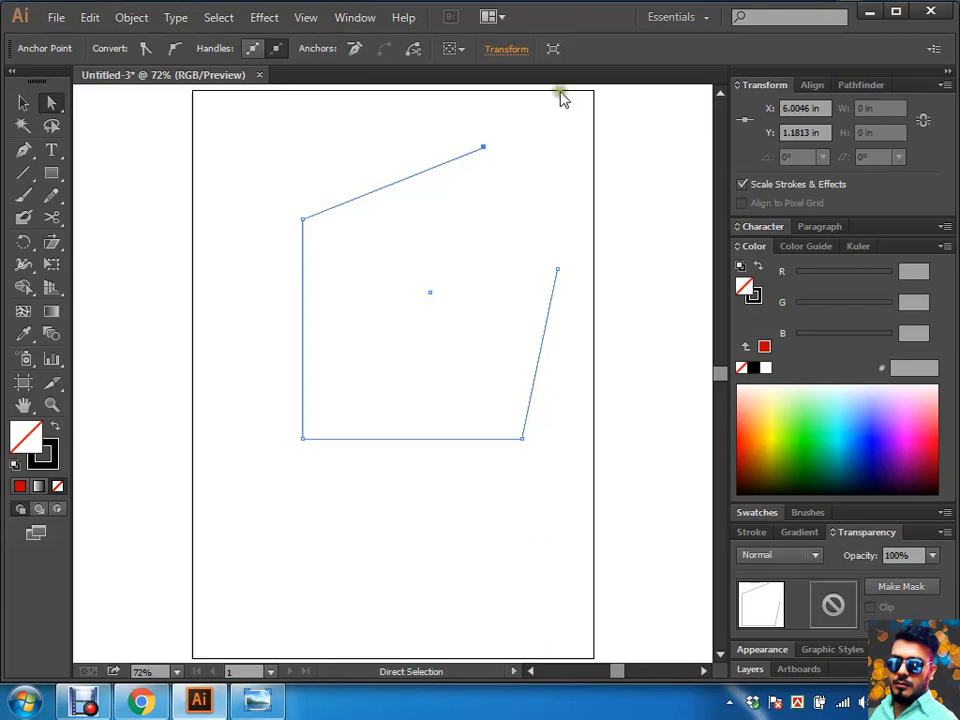
Step: Delete the top point, undo back to the original square, and marquee-select it
{"action": "key", "text": "Delete"}
{"action": "key", "text": "Delete"}
{"action": "key", "text": "ctrl+a"}
{"action": "key", "text": "ctrl+z"}
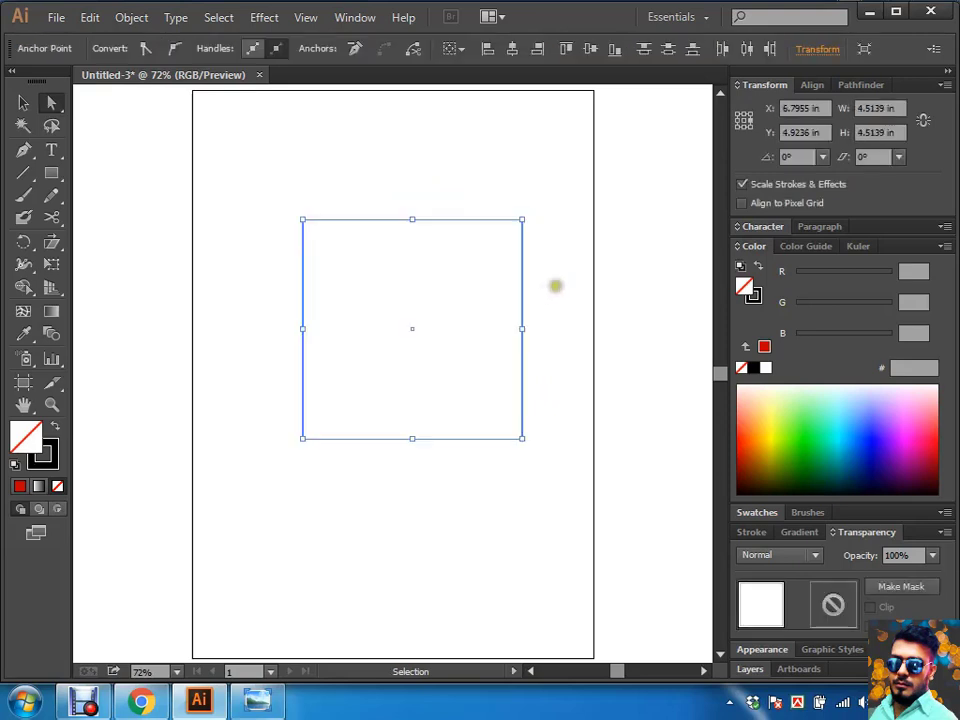
{"action": "left_click", "coordinate": [544, 275]}
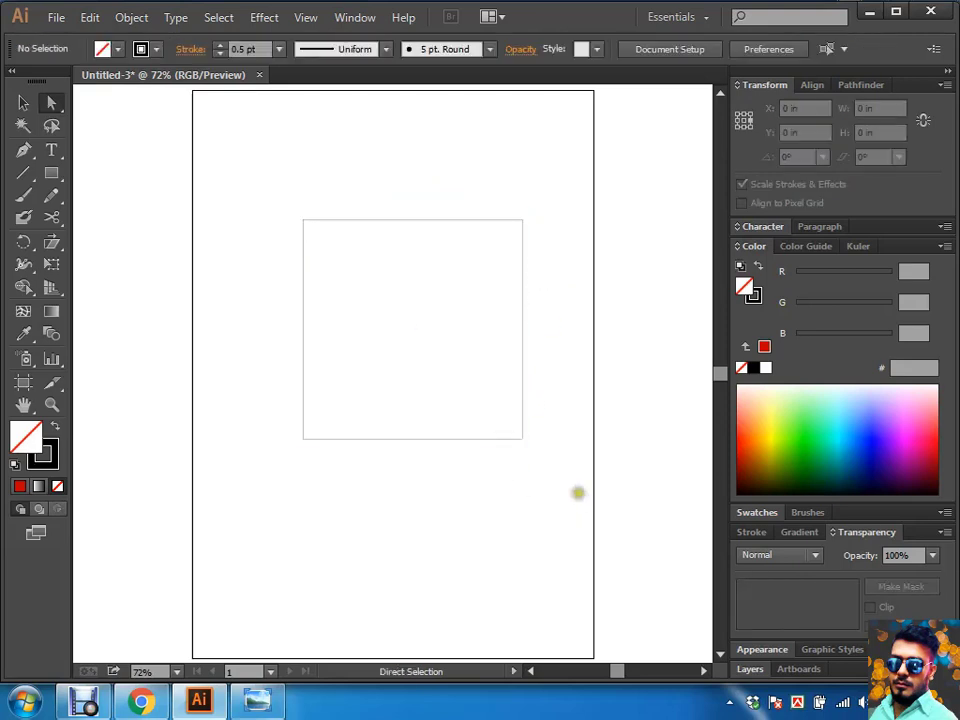
{"action": "left_click_drag", "start_coordinate": [572, 392], "coordinate": [381, 501]}
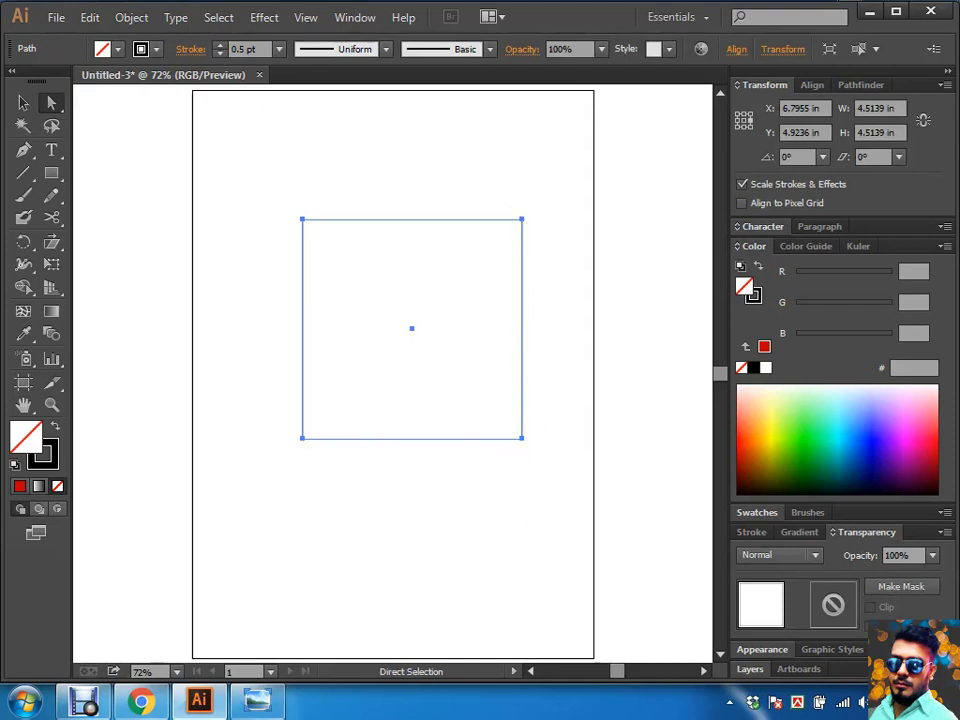
Step: Draw a four-point zigzag line with the Pen tool below the square
{"action": "key", "text": "p"}
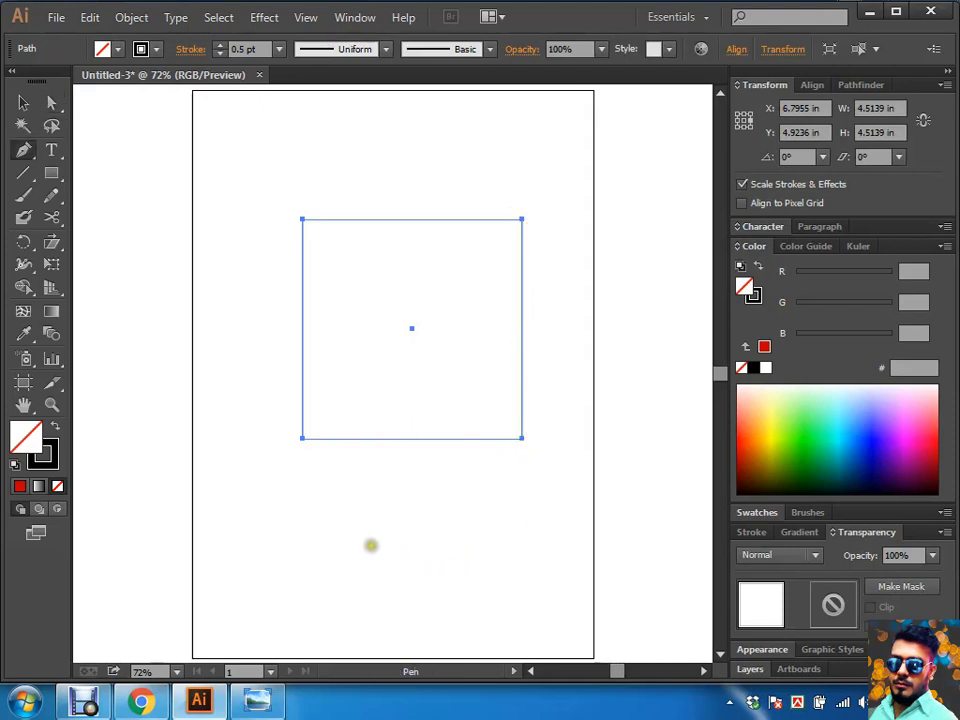
{"action": "left_click", "coordinate": [370, 544], "text": "ctrl"}
{"action": "left_click", "coordinate": [283, 568]}
{"action": "left_click", "coordinate": [377, 471]}
{"action": "left_click", "coordinate": [471, 547]}
{"action": "left_click", "coordinate": [556, 462]}
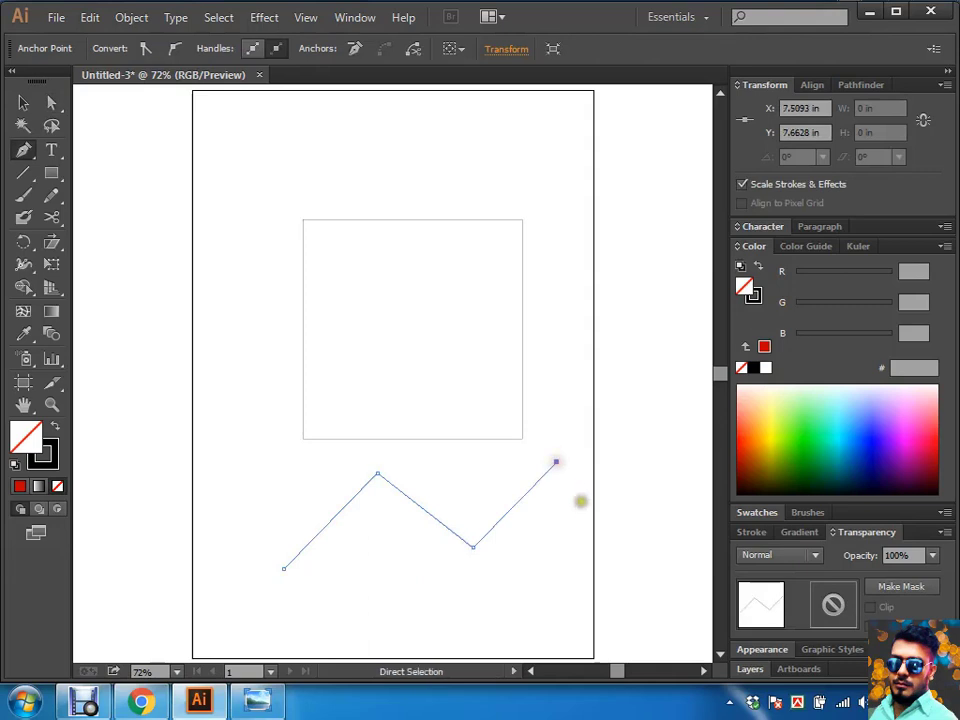
{"action": "left_click", "coordinate": [375, 471], "text": "ctrl"}
{"action": "left_click", "coordinate": [470, 545], "text": "ctrl"}
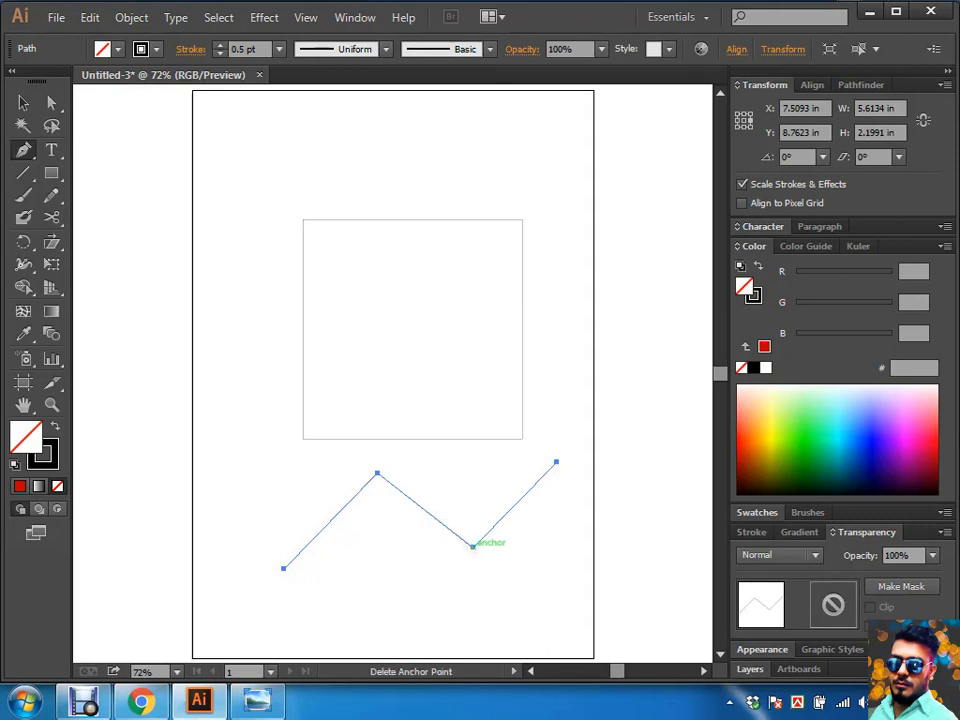
Step: Direct-select the square's bottom segment
{"action": "left_click", "coordinate": [520, 437], "text": "ctrl"}
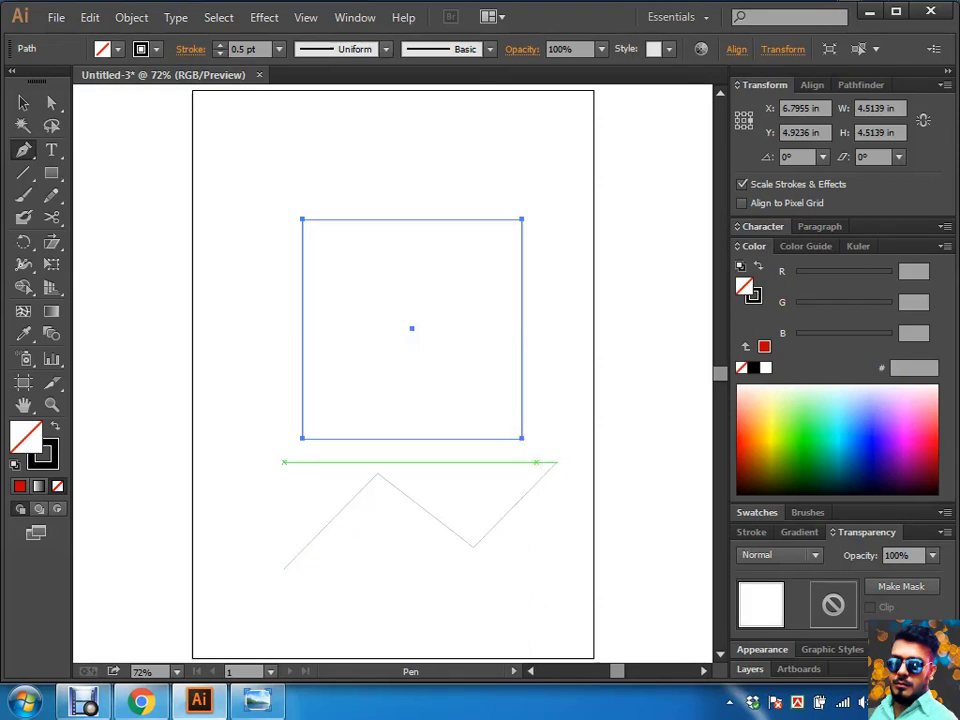
{"action": "left_click", "coordinate": [568, 437], "text": "ctrl"}
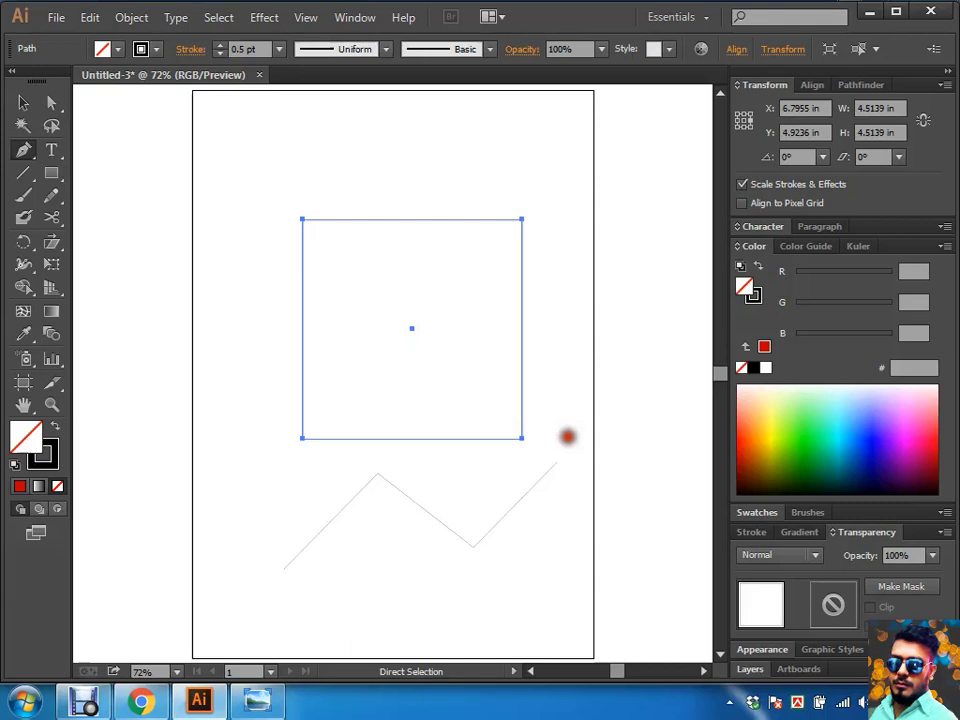
{"action": "left_click", "coordinate": [474, 440], "text": "ctrl"}
{"action": "key", "text": "a"}
{"action": "left_click", "coordinate": [493, 438]}
Step: Delete the bottom side and drag both bottom corners together into a triangle point
{"action": "key", "text": "Delete"}
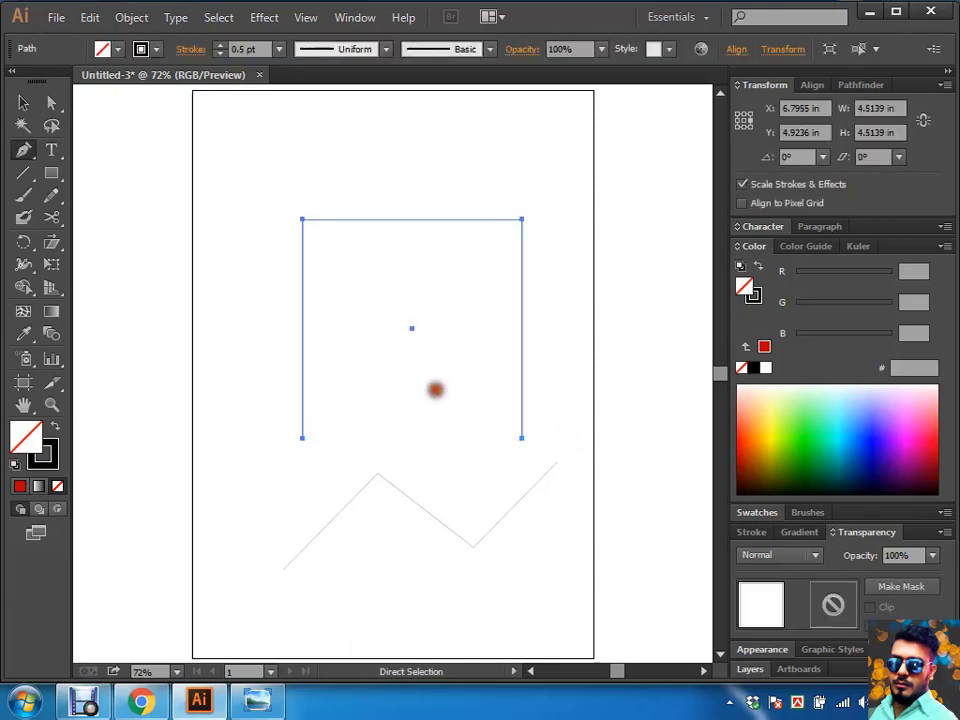
{"action": "left_click", "coordinate": [435, 390]}
{"action": "left_click_drag", "start_coordinate": [305, 437], "coordinate": [424, 383]}
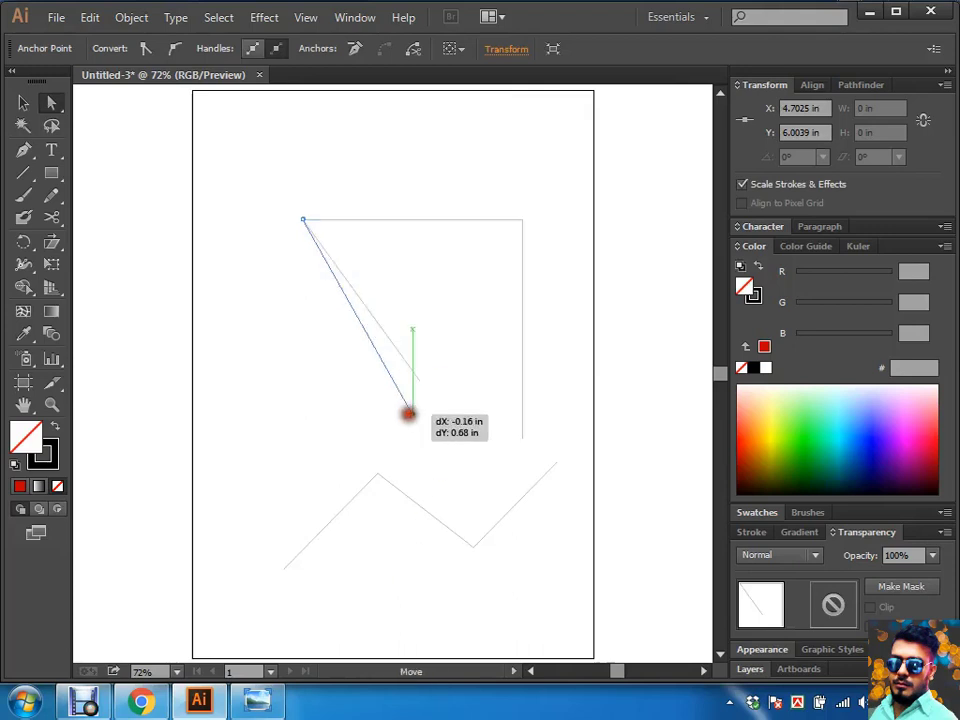
{"action": "left_click_drag", "start_coordinate": [522, 438], "coordinate": [424, 383]}
{"action": "left_click", "coordinate": [466, 440]}
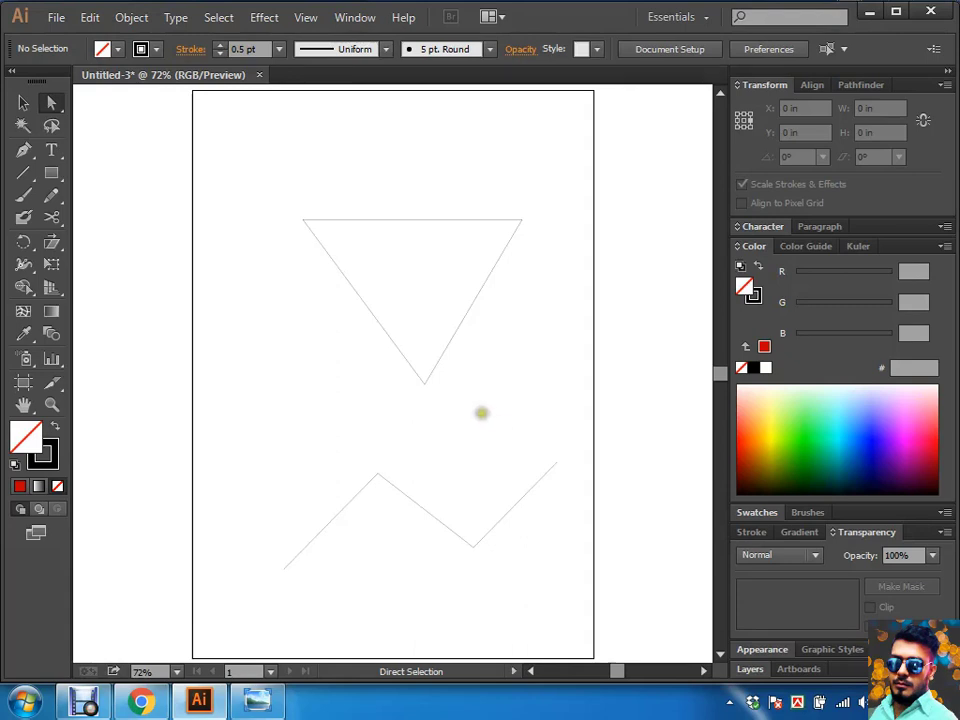
Step: Shift the triangle's bottom point right, then undo back to the square
{"action": "left_click_drag", "start_coordinate": [482, 411], "coordinate": [251, 326]}
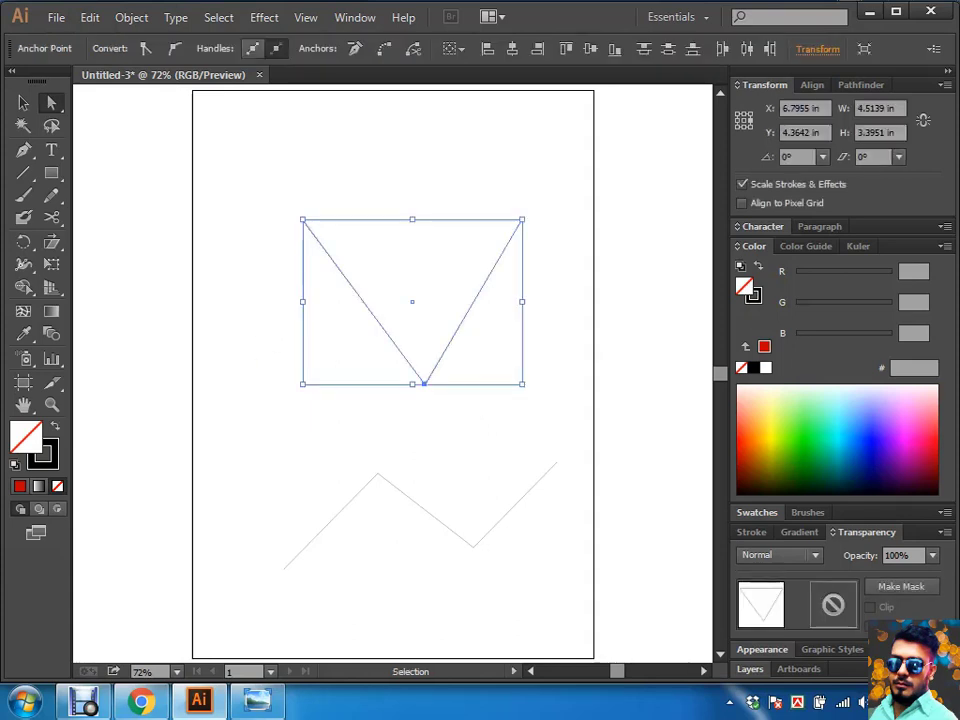
{"action": "left_click", "coordinate": [387, 411]}
{"action": "left_click", "coordinate": [396, 405]}
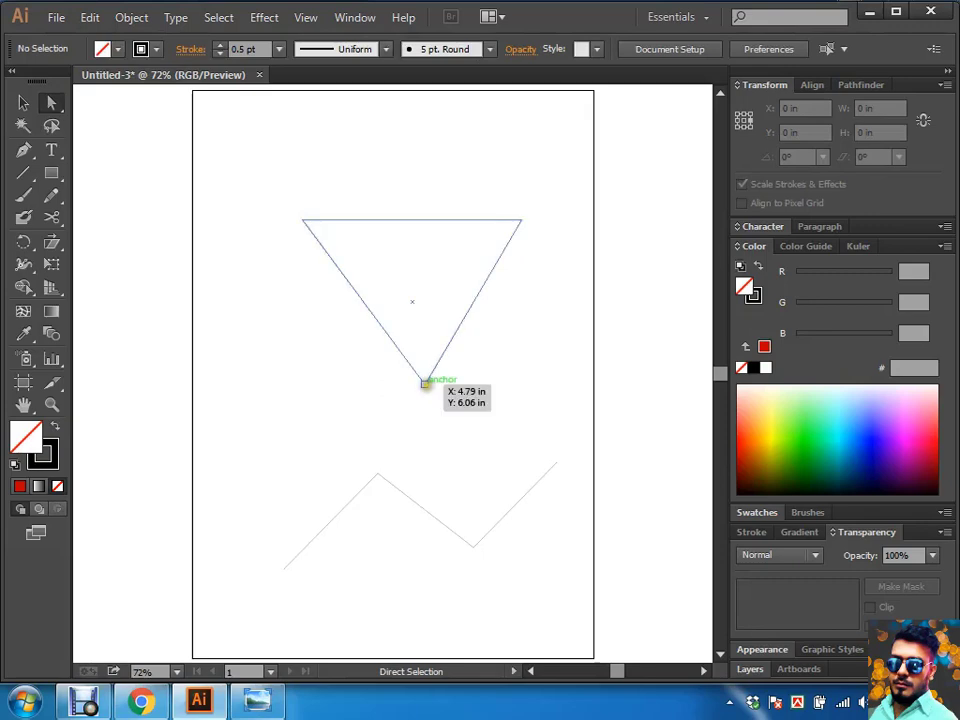
{"action": "left_click_drag", "start_coordinate": [424, 382], "coordinate": [508, 383]}
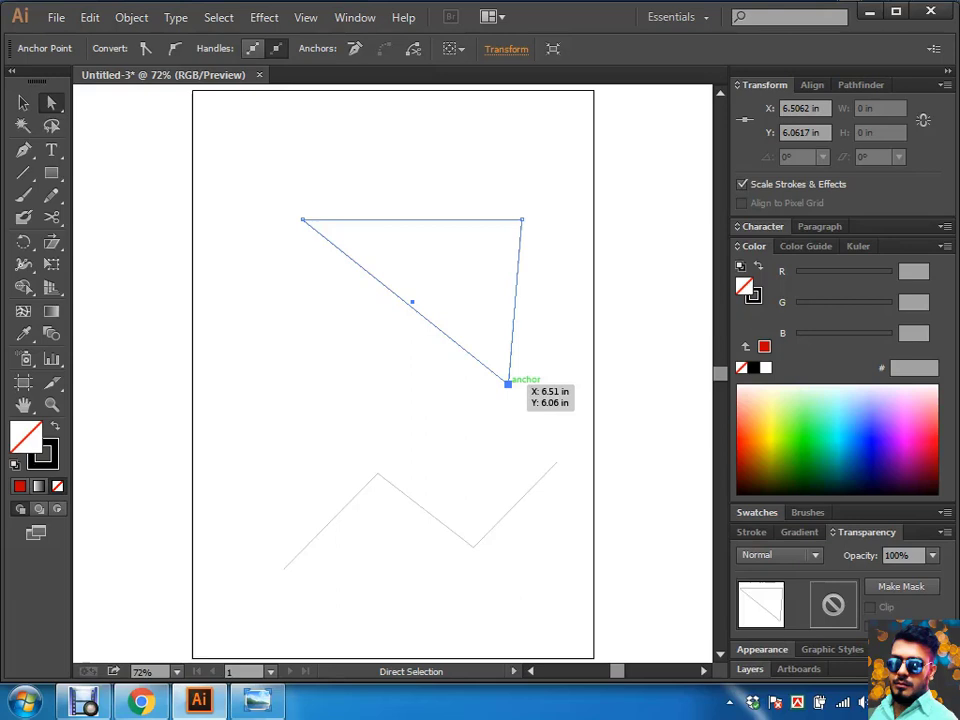
{"action": "key", "text": "ctrl+z"}
{"action": "key", "text": "ctrl+z"}
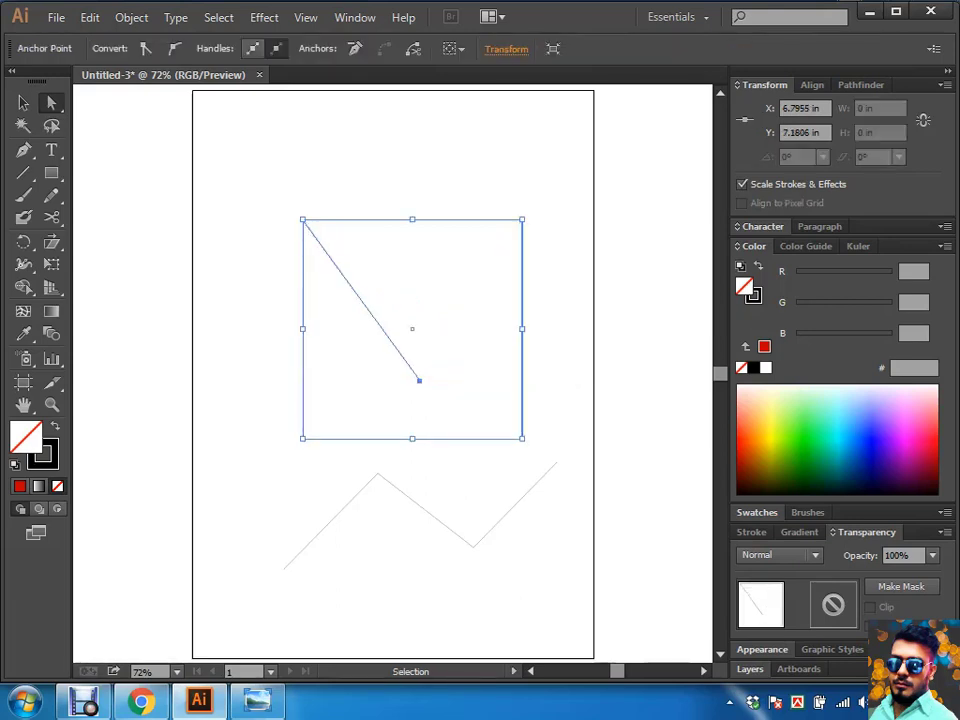
{"action": "key", "text": "ctrl+z"}
{"action": "key", "text": "ctrl+z"}
Step: Select and delete the zigzag line
{"action": "left_click", "coordinate": [606, 379]}
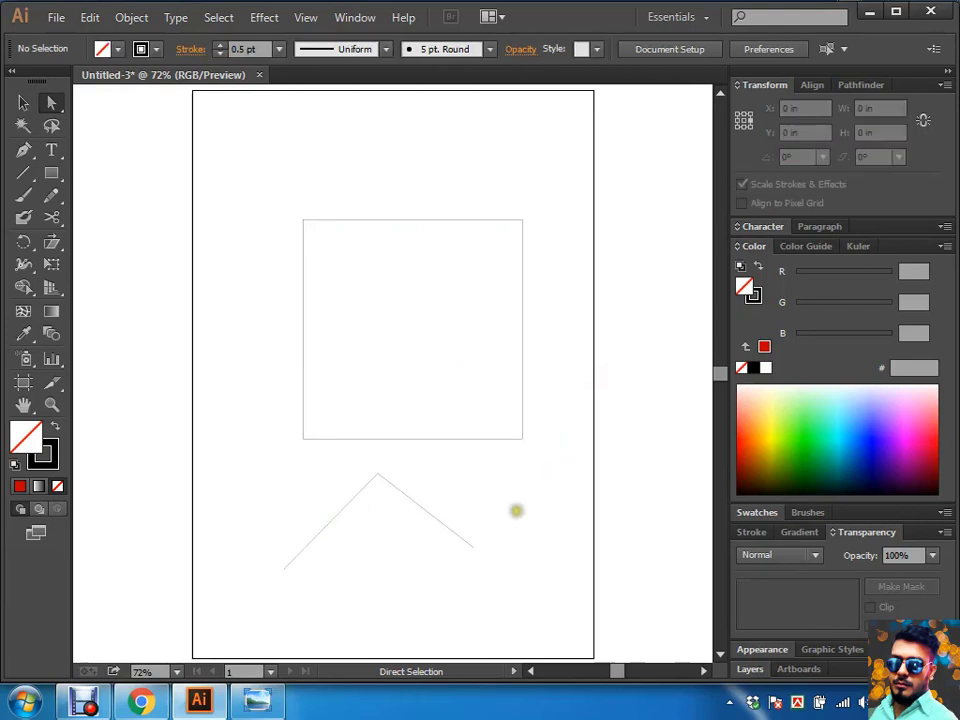
{"action": "left_click", "coordinate": [447, 532]}
{"action": "key", "text": "Delete"}
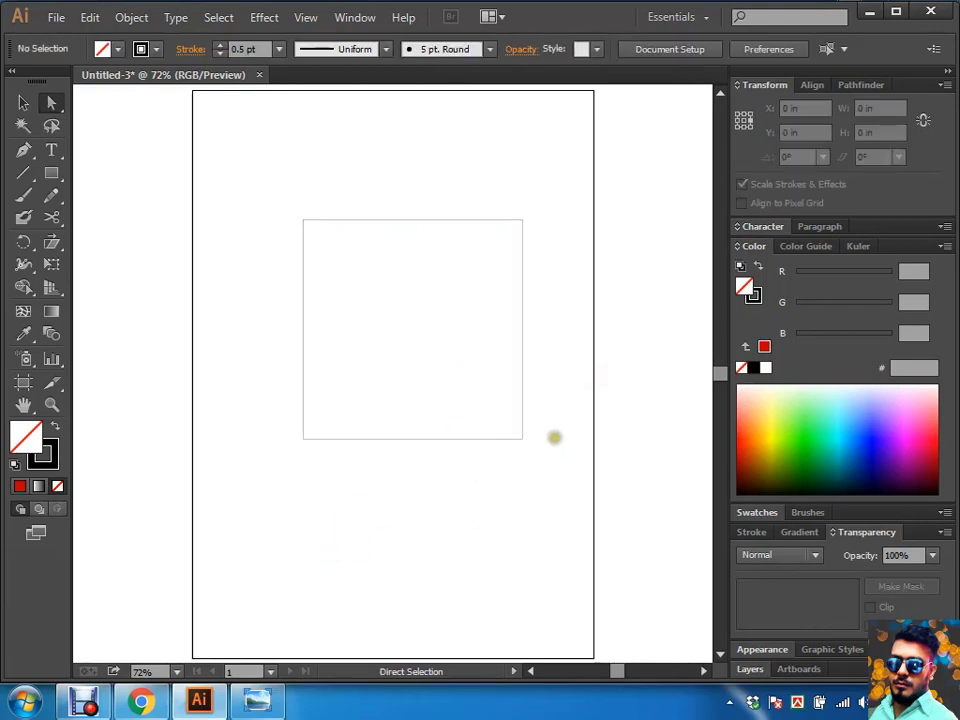
{"action": "left_click_drag", "start_coordinate": [553, 427], "coordinate": [478, 474]}
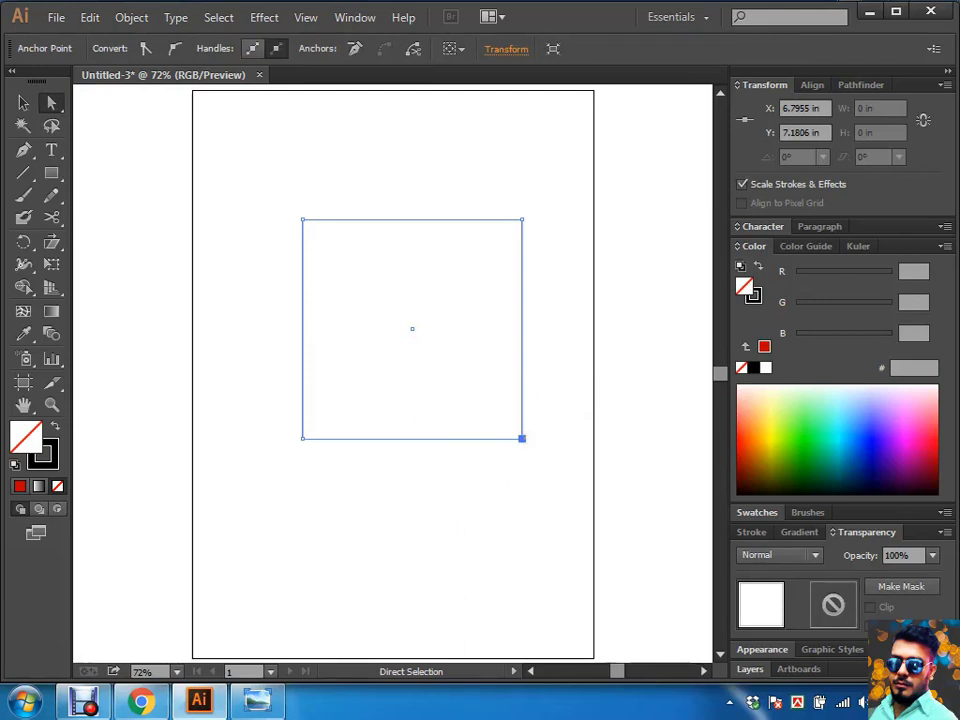
Step: Delete all corners except the top-right, then undo the deletion
{"action": "left_click", "coordinate": [301, 309]}
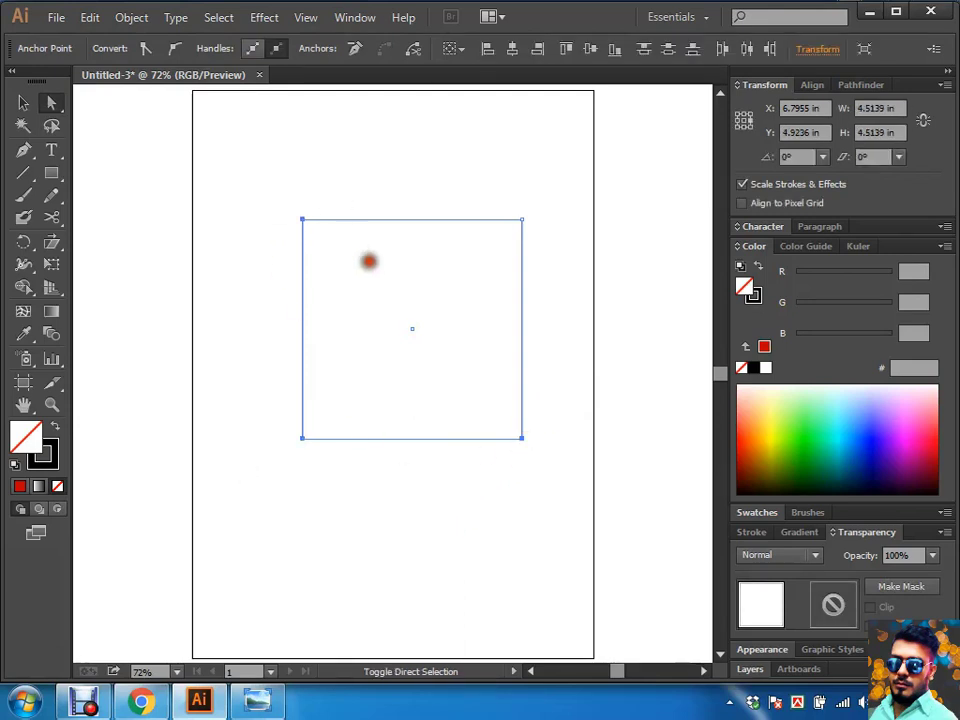
{"action": "left_click", "coordinate": [303, 328]}
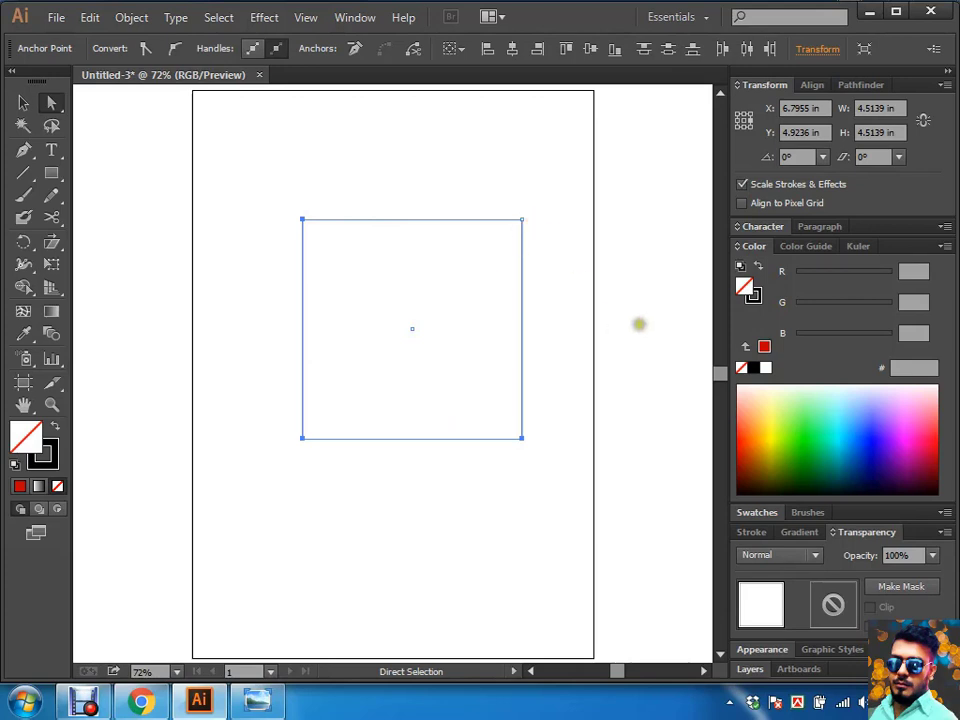
{"action": "key", "text": "Delete"}
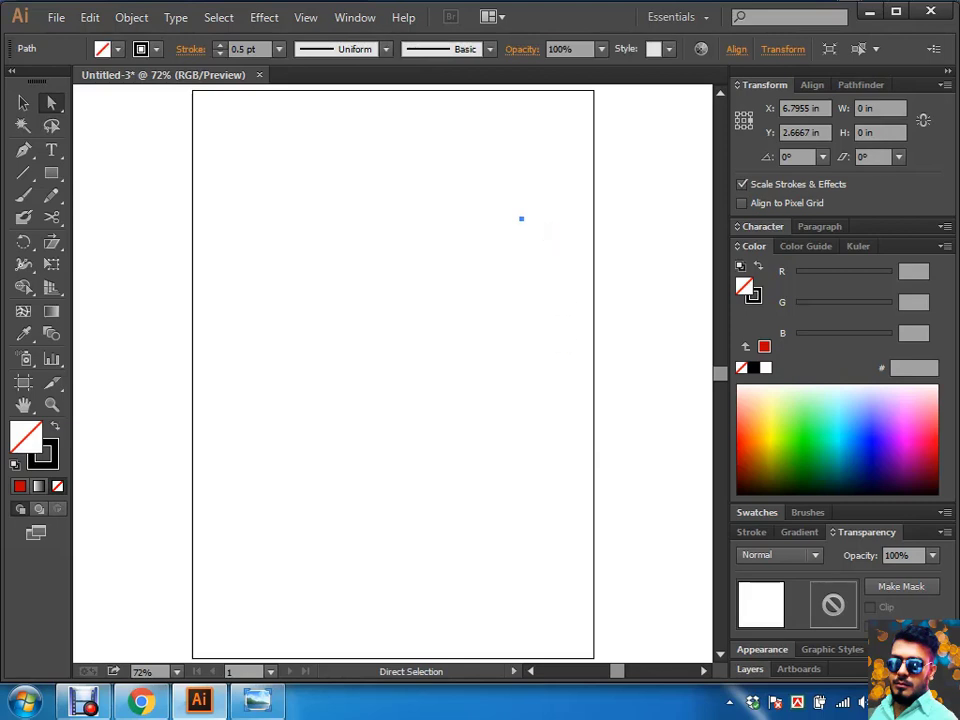
{"action": "left_click", "coordinate": [544, 240]}
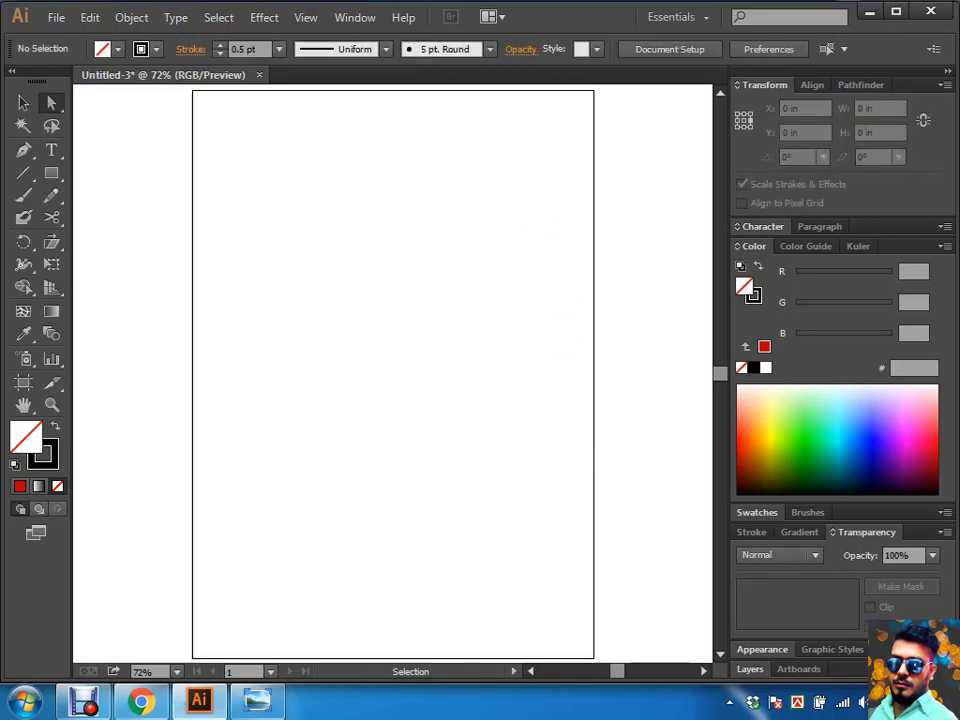
{"action": "key", "text": "ctrl+z"}
Step: Select individual corner anchors of the square, ending with the whole square selected
{"action": "left_click", "coordinate": [552, 279]}
{"action": "left_click", "coordinate": [305, 220]}
{"action": "left_click", "coordinate": [349, 222]}
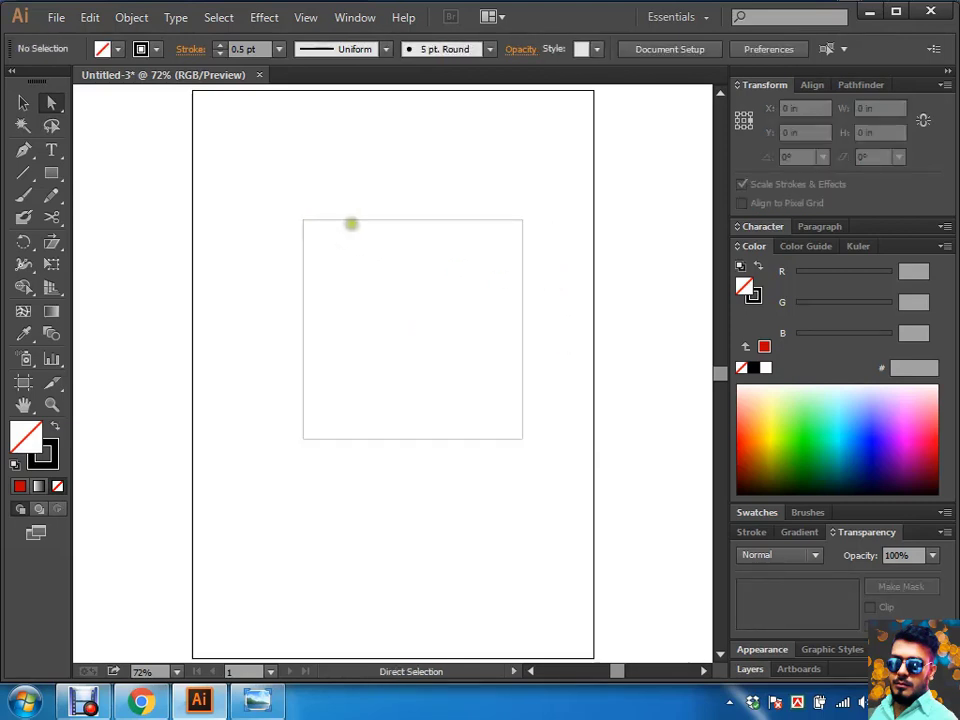
{"action": "left_click", "coordinate": [530, 218]}
{"action": "left_click", "coordinate": [319, 212]}
{"action": "left_click", "coordinate": [519, 218]}
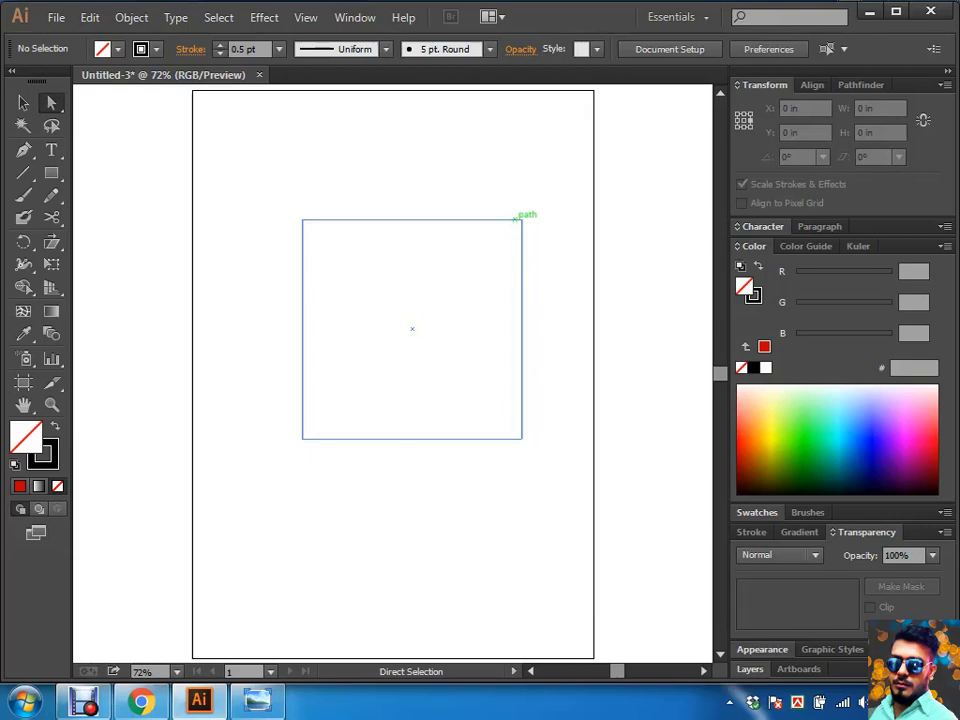
{"action": "left_click", "coordinate": [411, 328]}
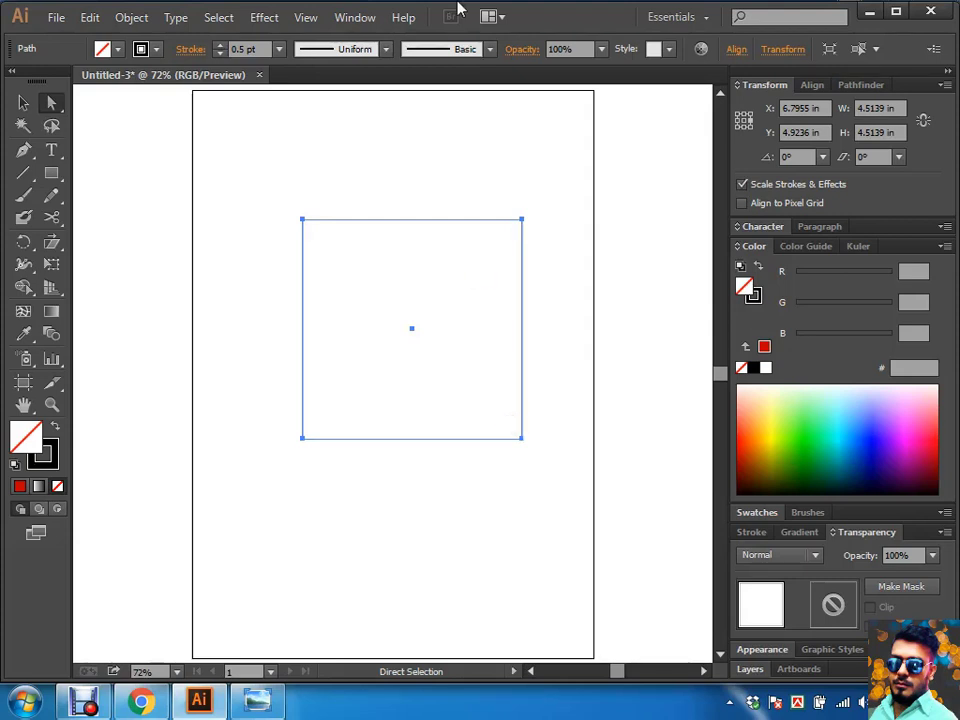
{"action": "left_click_drag", "start_coordinate": [343, 212], "coordinate": [251, 279]}
{"action": "left_click_drag", "start_coordinate": [471, 484], "coordinate": [528, 432]}
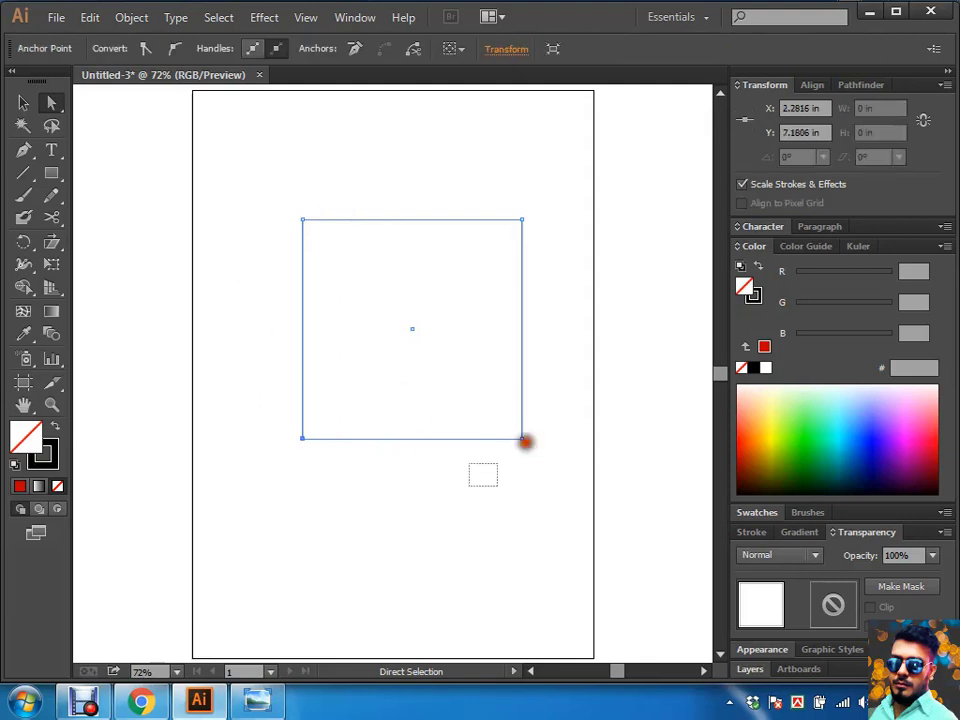
{"action": "left_click", "coordinate": [482, 280]}
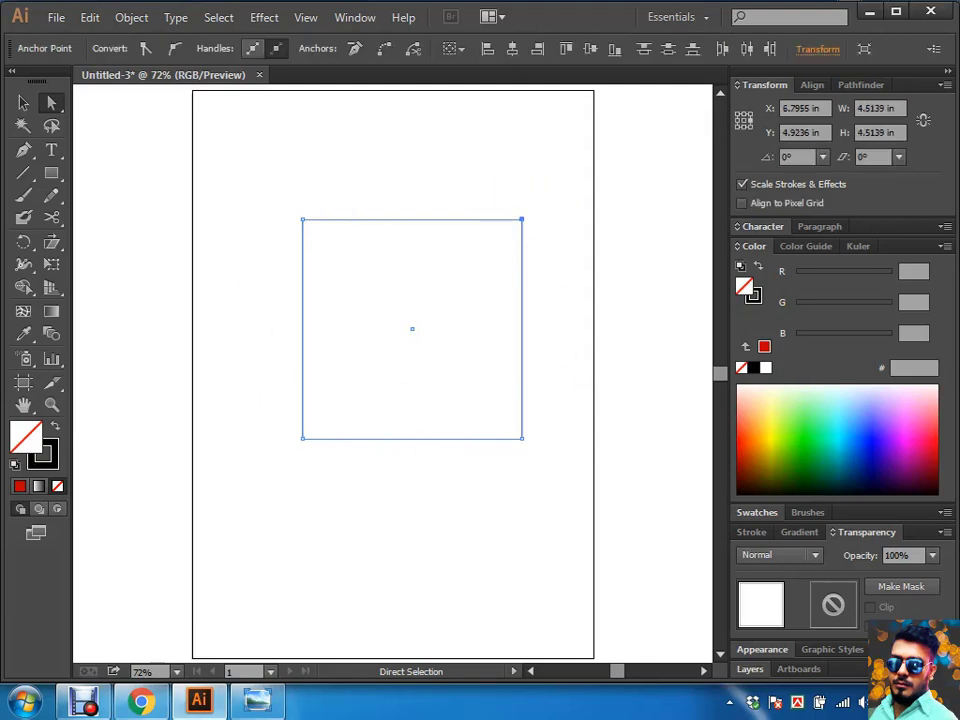
Step: Apply Round Corners to the square and expand the rounding into real path points
{"action": "left_click", "coordinate": [264, 18]}
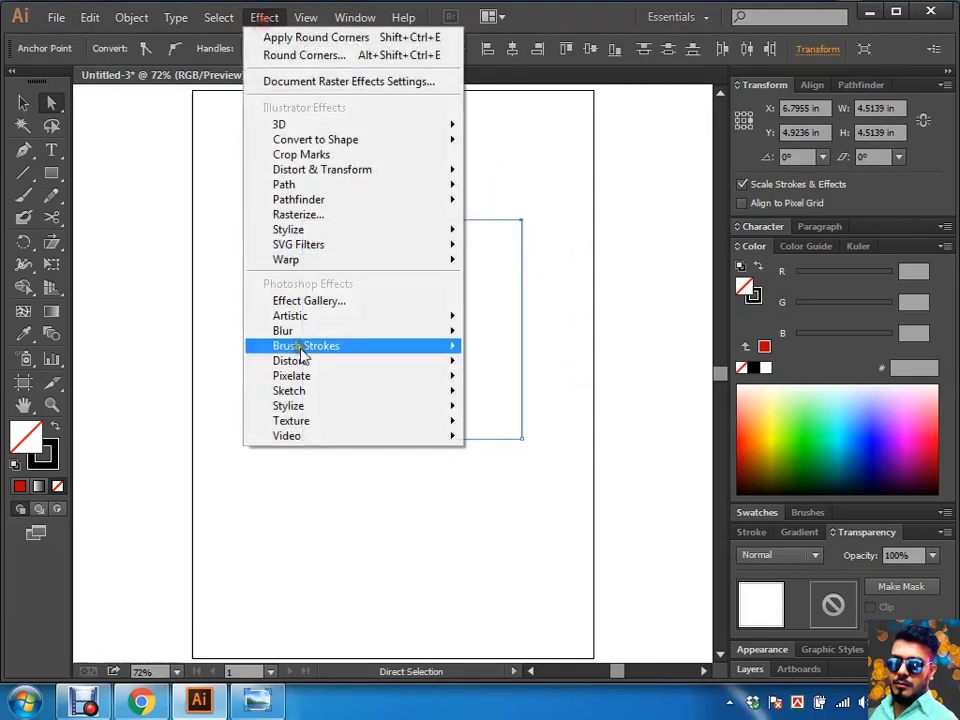
{"action": "left_click", "coordinate": [328, 37]}
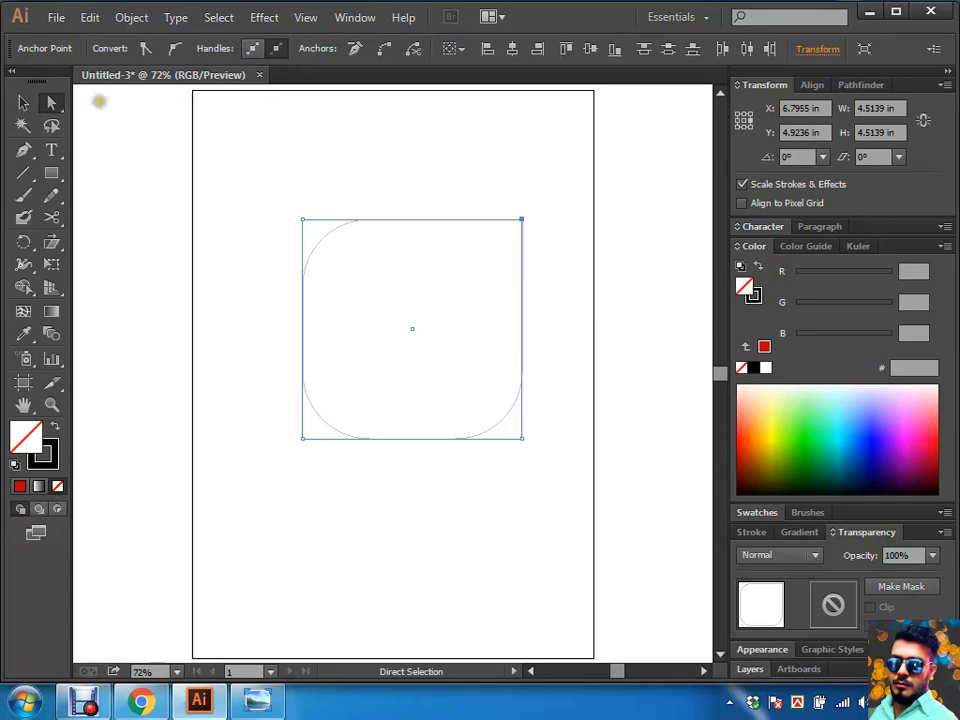
{"action": "left_click", "coordinate": [129, 19]}
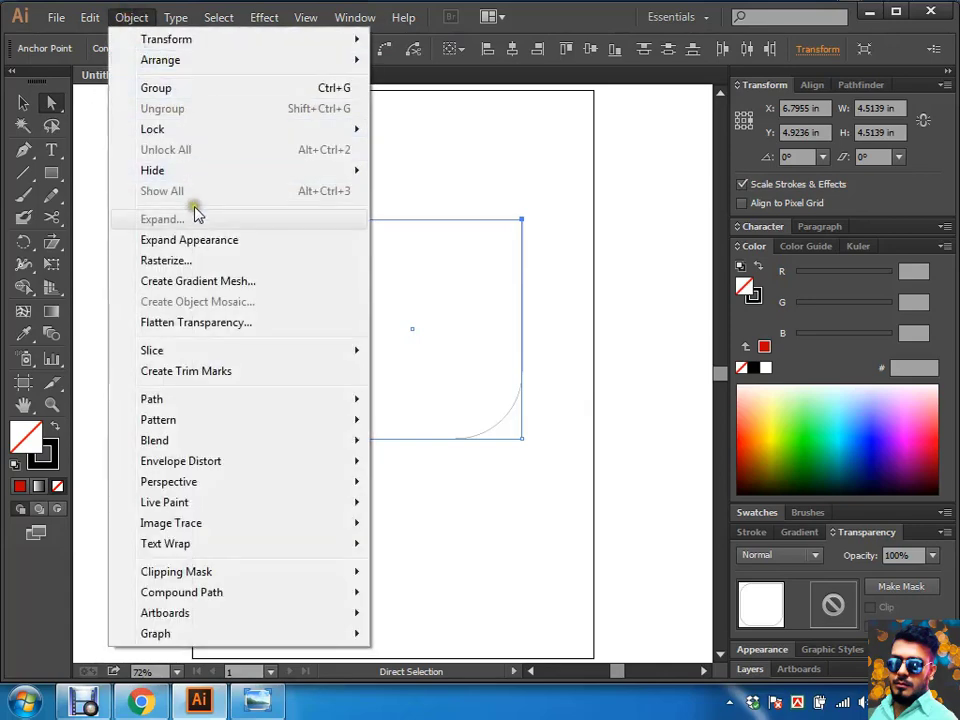
{"action": "left_click", "coordinate": [193, 240]}
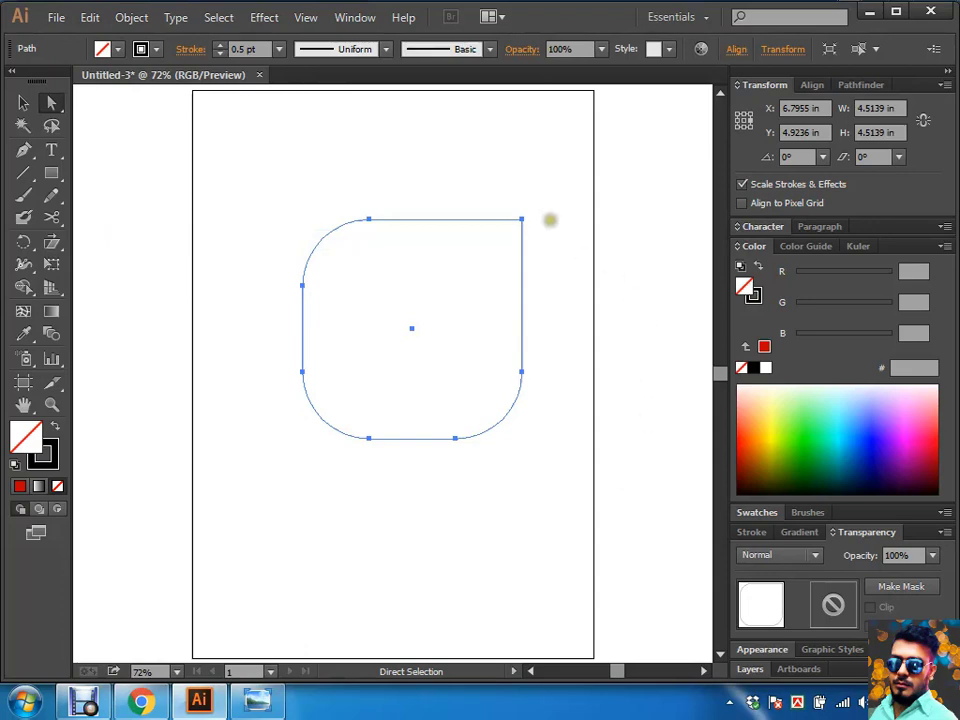
Step: Try dragging the top-right corner point and deleting the rounded path, undoing both
{"action": "left_click_drag", "start_coordinate": [548, 210], "coordinate": [492, 250]}
{"action": "key", "text": "ctrl"}
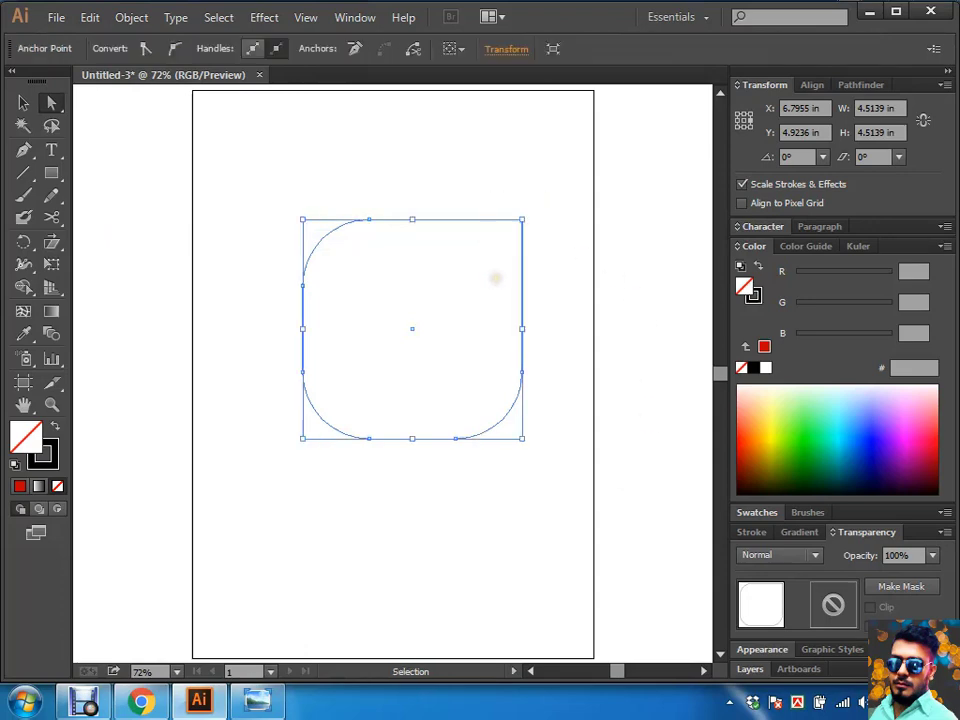
{"action": "left_click", "coordinate": [557, 275]}
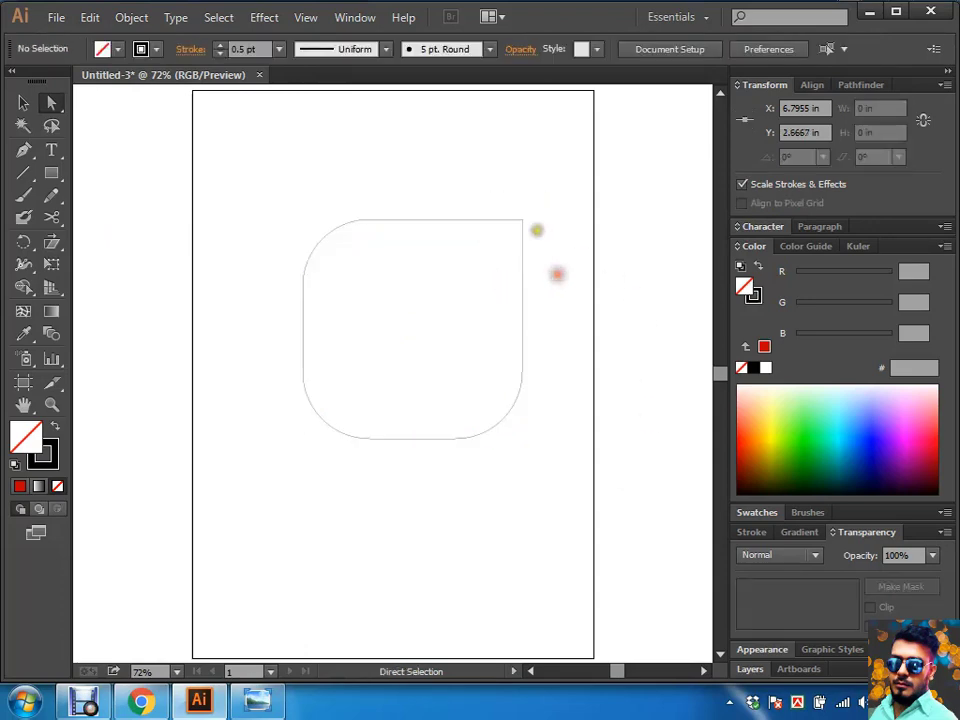
{"action": "left_click_drag", "start_coordinate": [521, 218], "coordinate": [531, 148]}
{"action": "key", "text": "ctrl+z"}
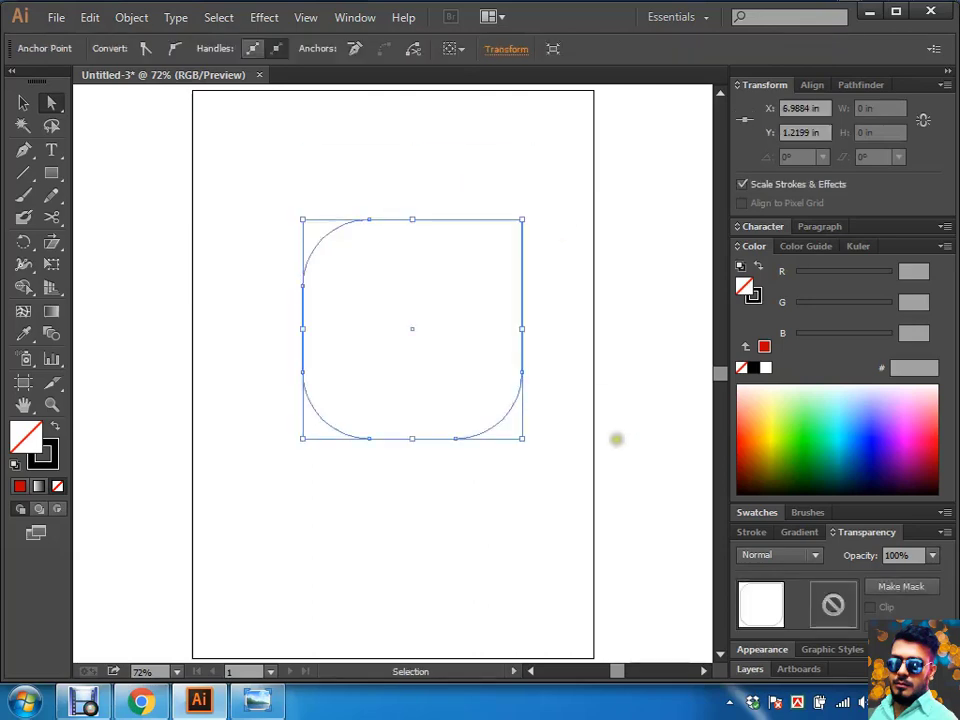
{"action": "left_click", "coordinate": [512, 328]}
{"action": "key", "text": "ctrl+a"}
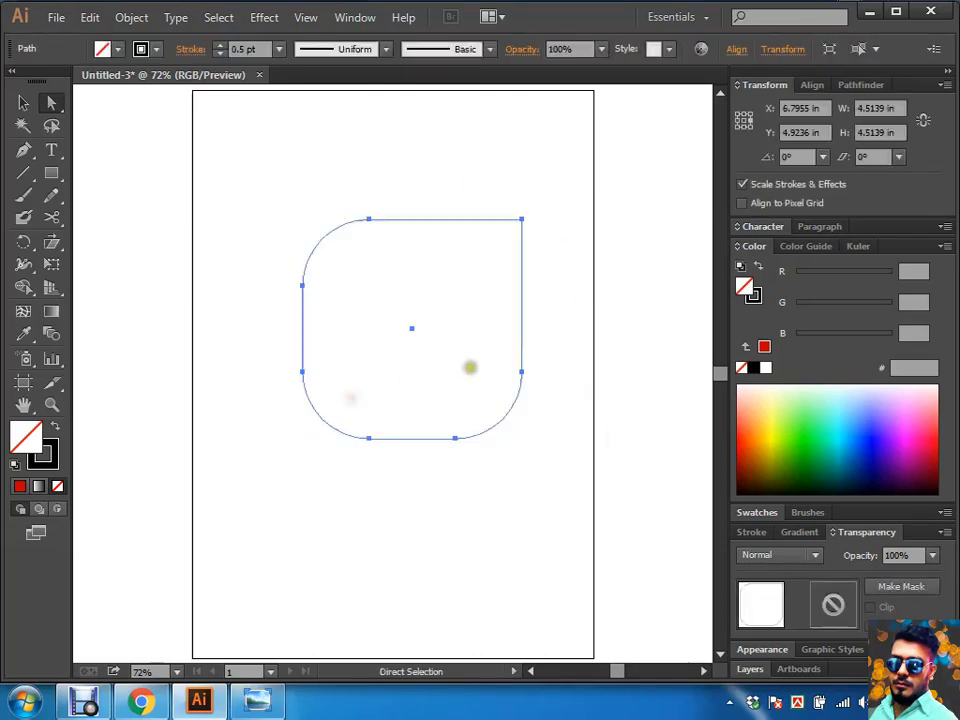
{"action": "key", "text": "Delete"}
{"action": "key", "text": "ctrl+z"}
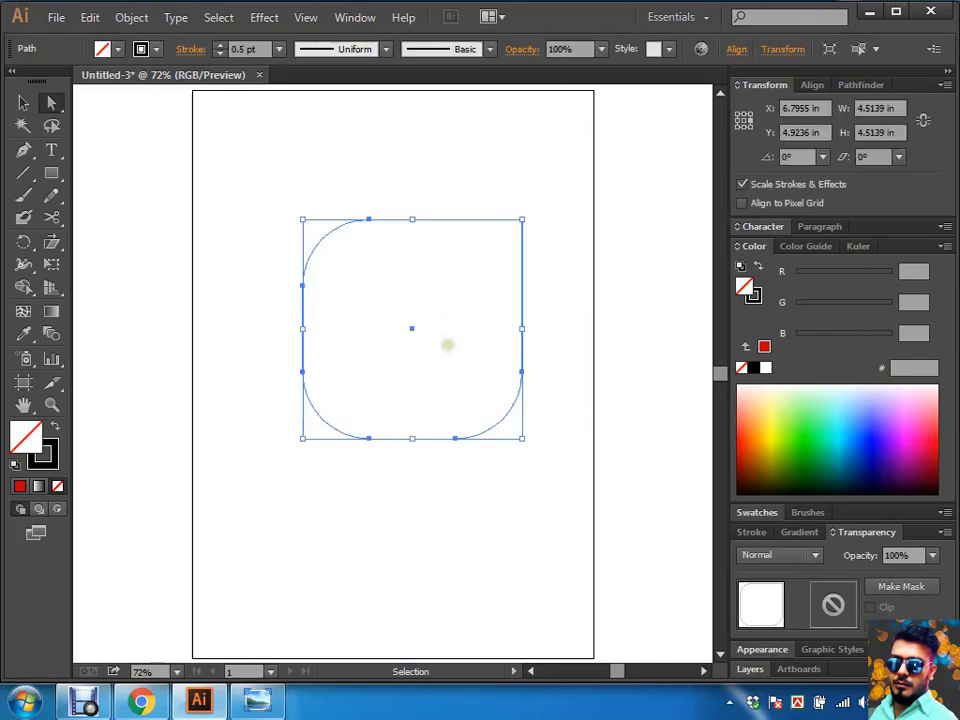
Step: Undo the rounding back to a plain square, testing and undoing a corner drag
{"action": "left_click", "coordinate": [570, 301]}
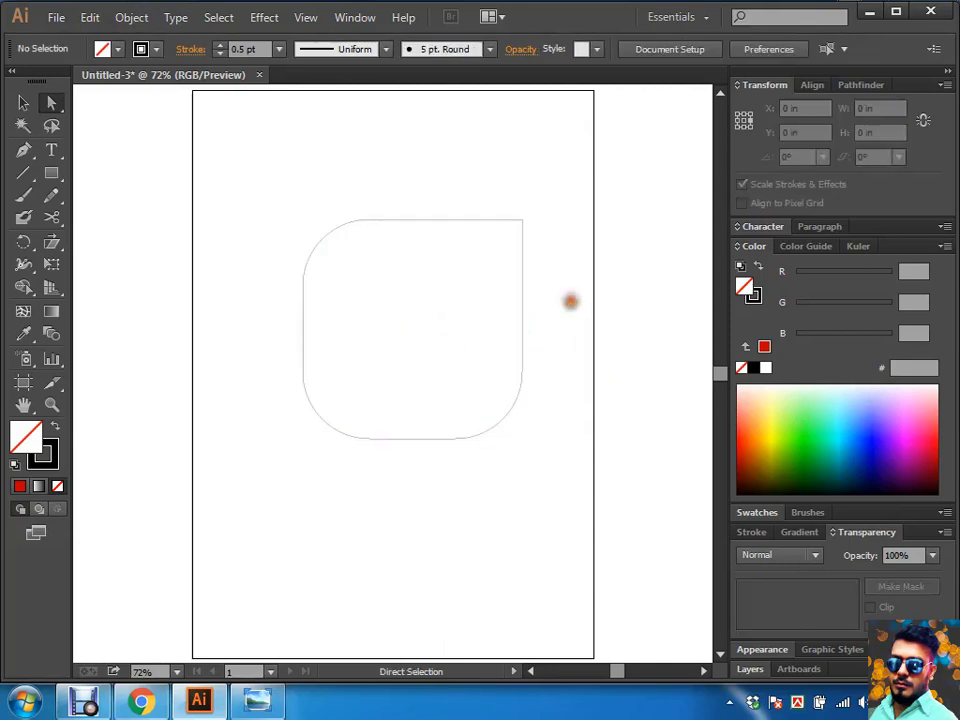
{"action": "left_click", "coordinate": [469, 242]}
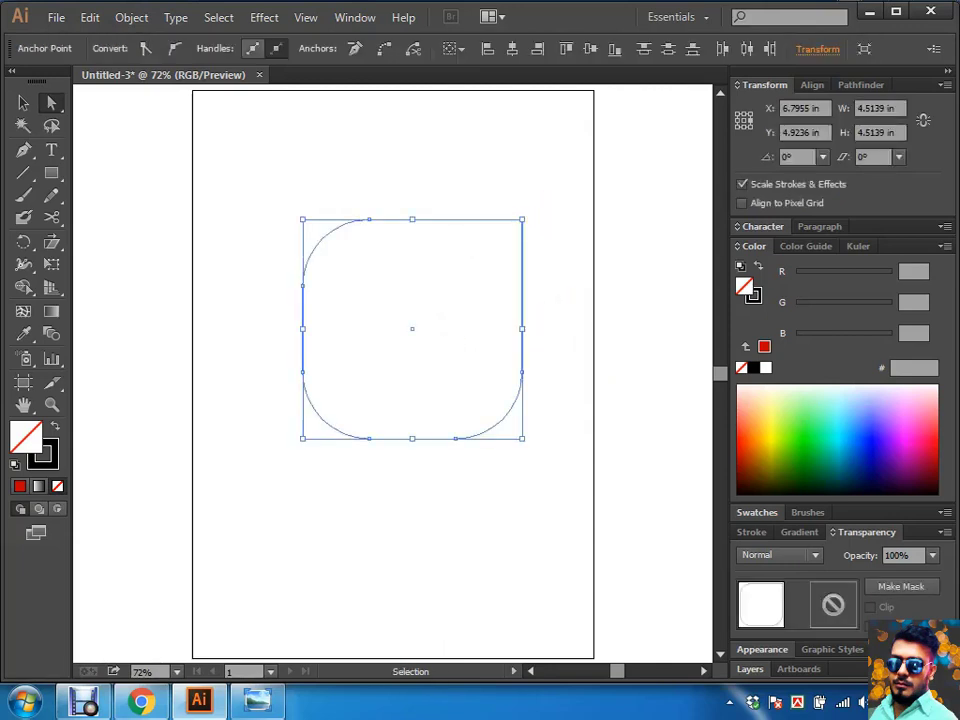
{"action": "left_click", "coordinate": [583, 240]}
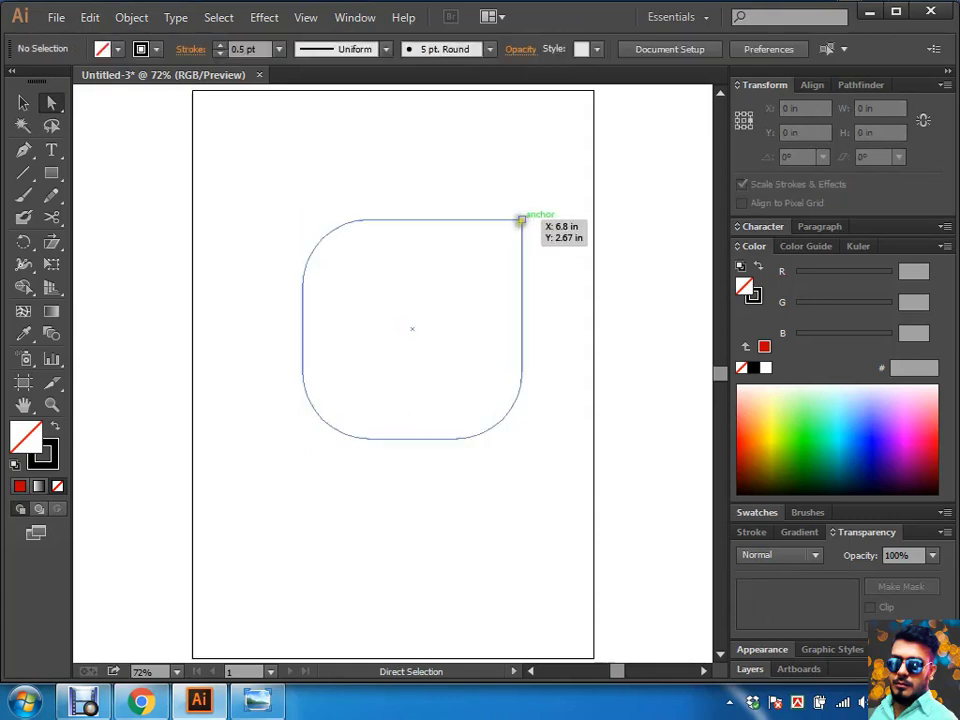
{"action": "left_click", "coordinate": [521, 218]}
{"action": "left_click", "coordinate": [570, 274]}
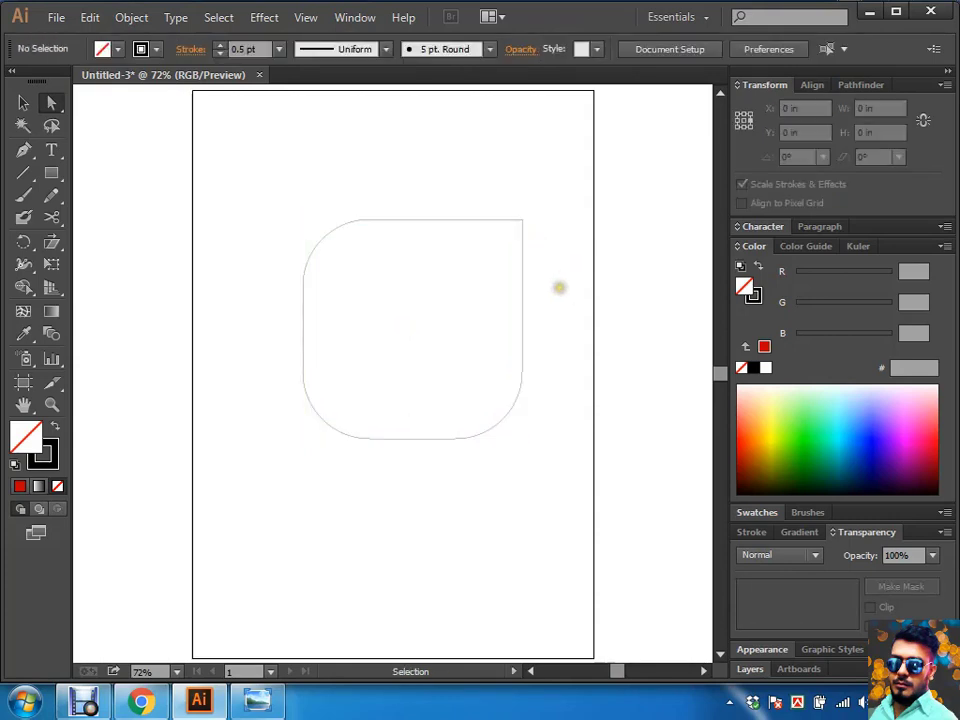
{"action": "key", "text": "ctrl+z"}
{"action": "left_click", "coordinate": [554, 287]}
{"action": "left_click_drag", "start_coordinate": [521, 218], "coordinate": [476, 124]}
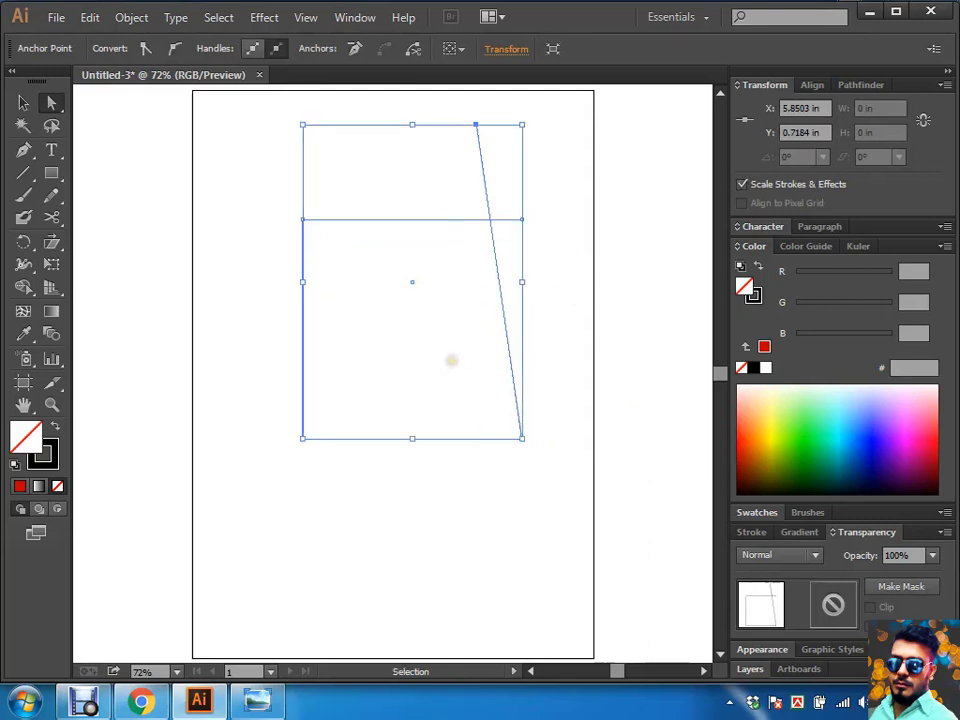
{"action": "key", "text": "ctrl+z"}
Step: Reapply the Round Corners effect to the whole square and check it in Outline view
{"action": "left_click", "coordinate": [572, 396]}
{"action": "key", "text": "ctrl+a"}
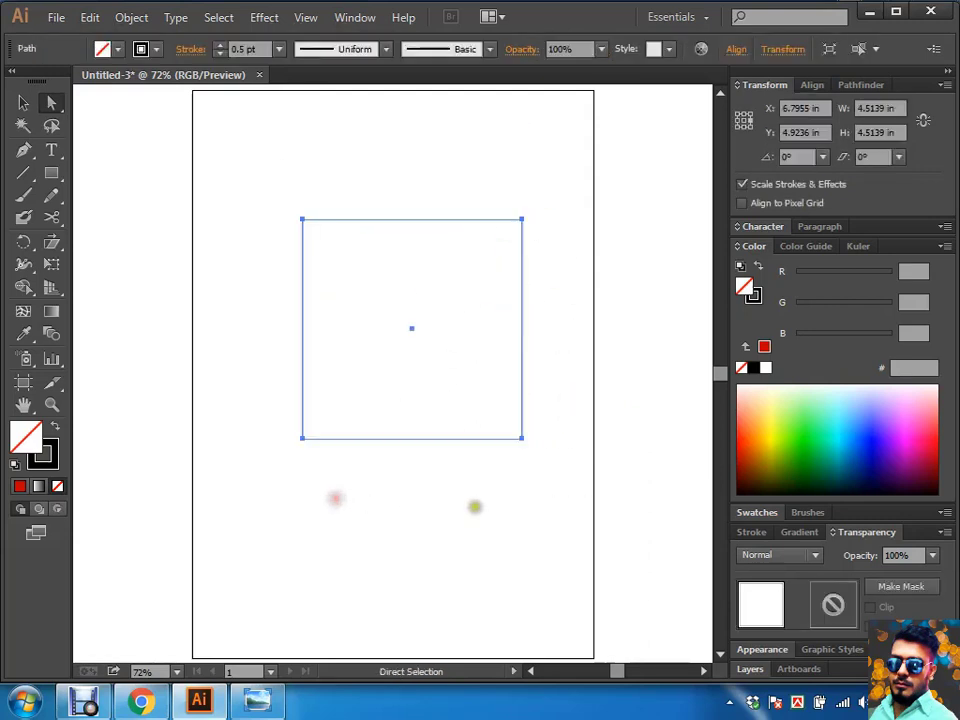
{"action": "left_click", "coordinate": [264, 17]}
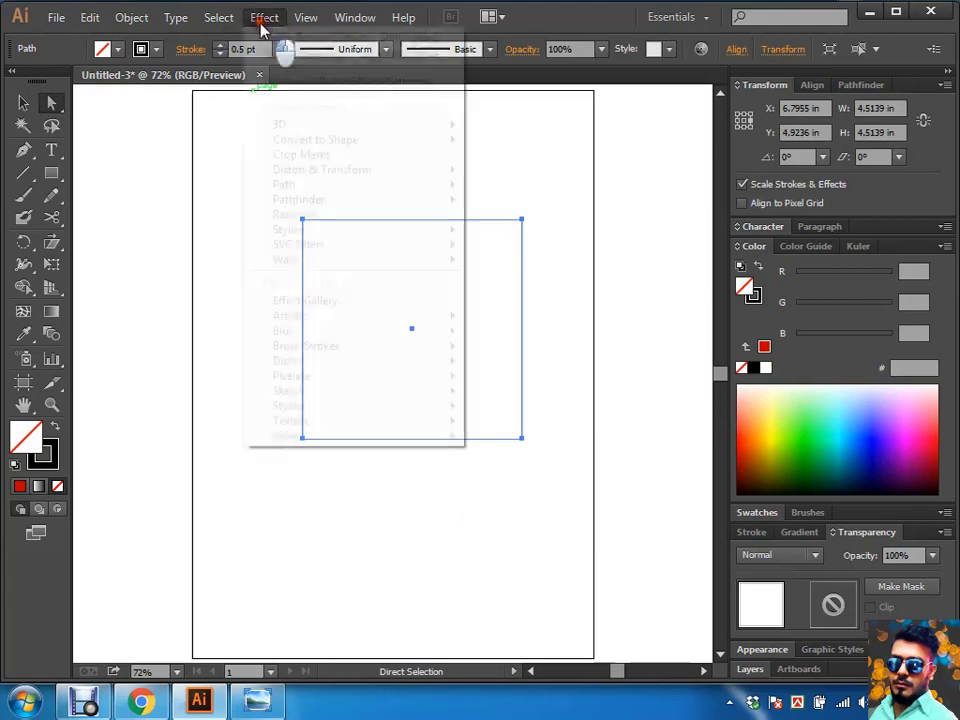
{"action": "left_click", "coordinate": [299, 38]}
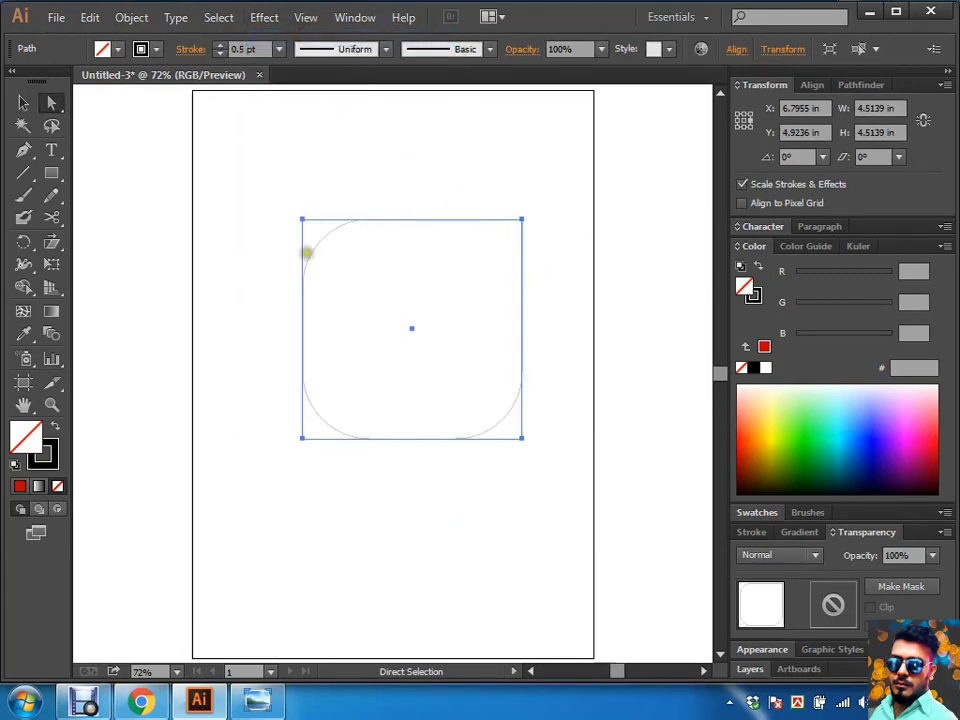
{"action": "key", "text": "ctrl"}
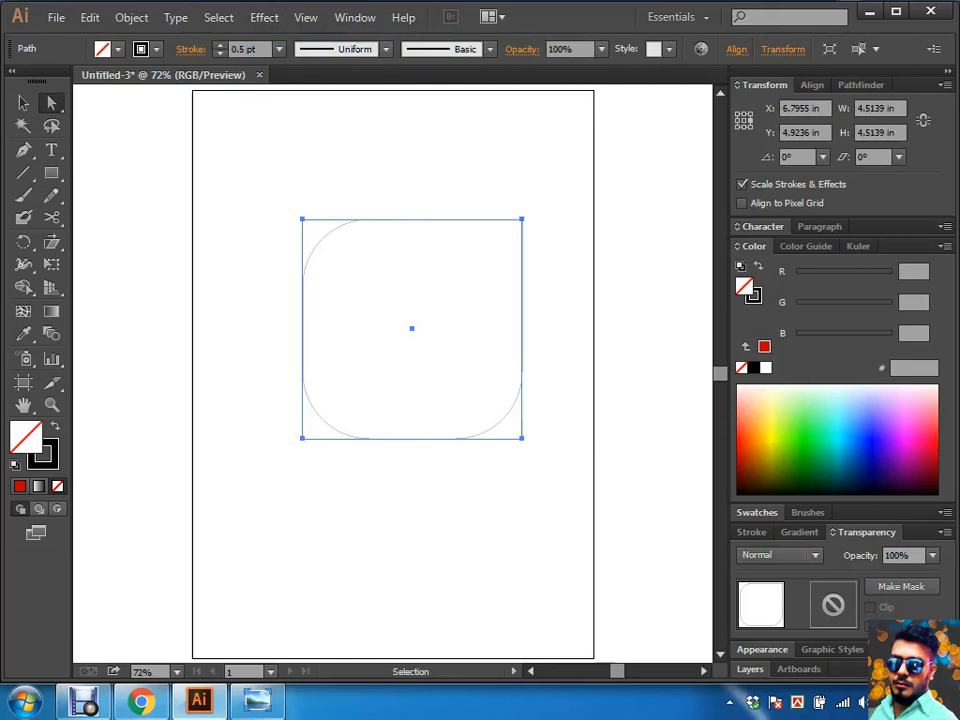
{"action": "key", "text": "ctrl+y"}
{"action": "key", "text": "ctrl+y"}
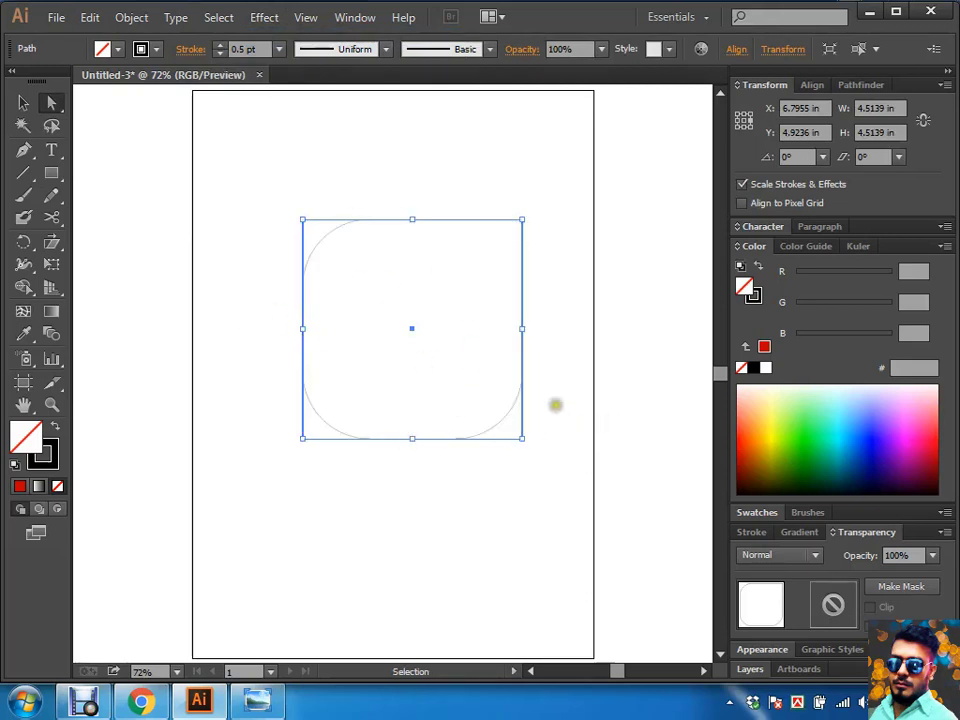
{"action": "left_click", "coordinate": [625, 317]}
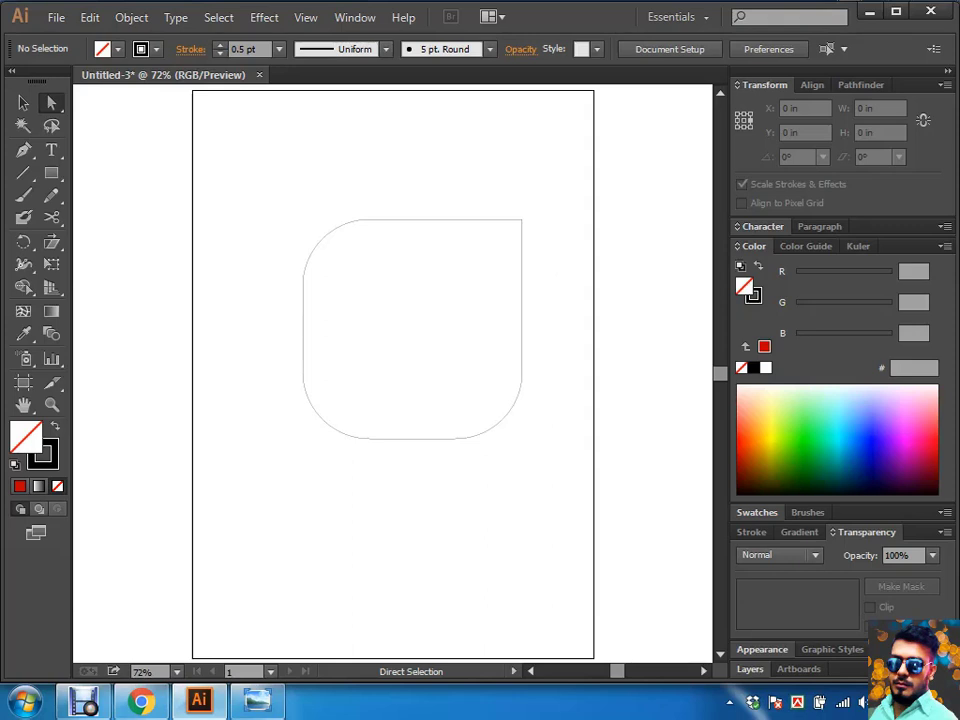
Step: Marquee-select only the top-right anchor and make that one corner sharp again
{"action": "left_click", "coordinate": [513, 240]}
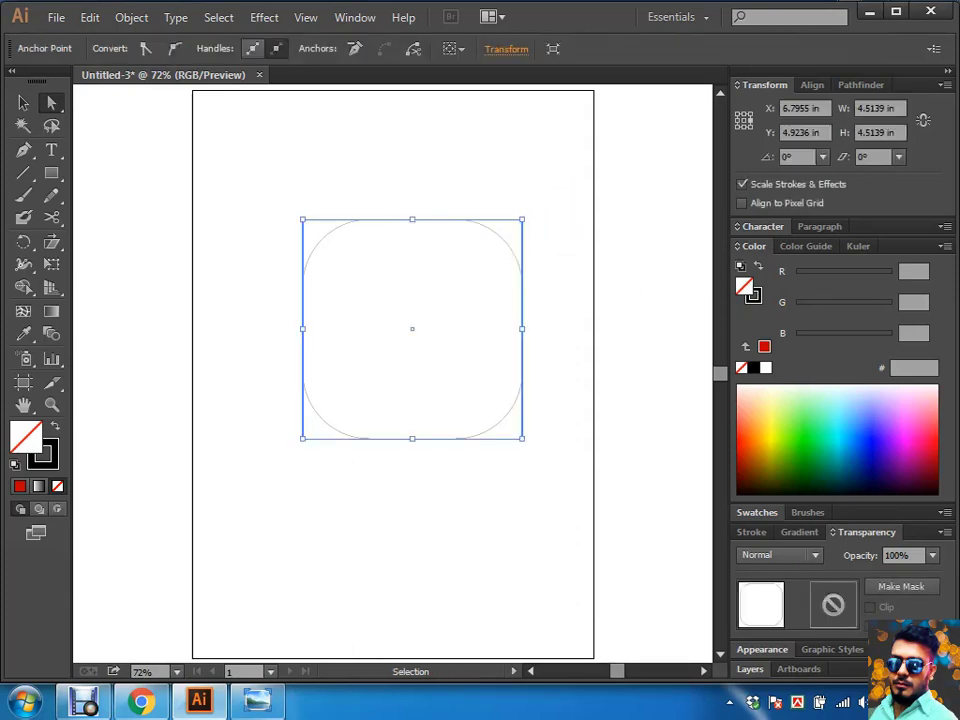
{"action": "left_click", "coordinate": [521, 218]}
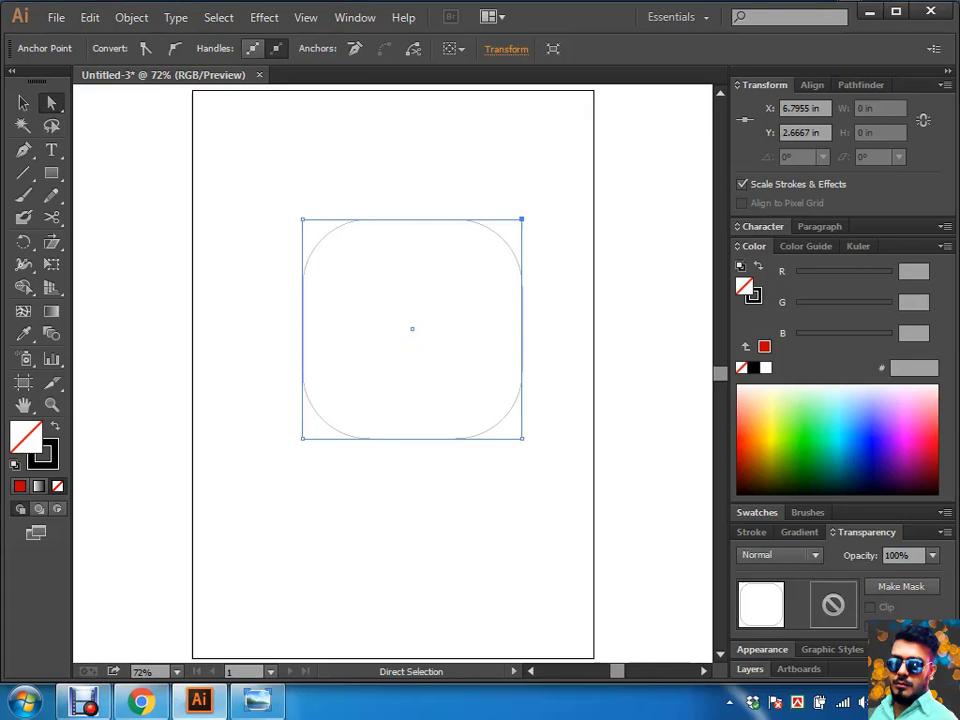
{"action": "left_click_drag", "start_coordinate": [557, 178], "coordinate": [487, 259]}
{"action": "left_click", "coordinate": [574, 294]}
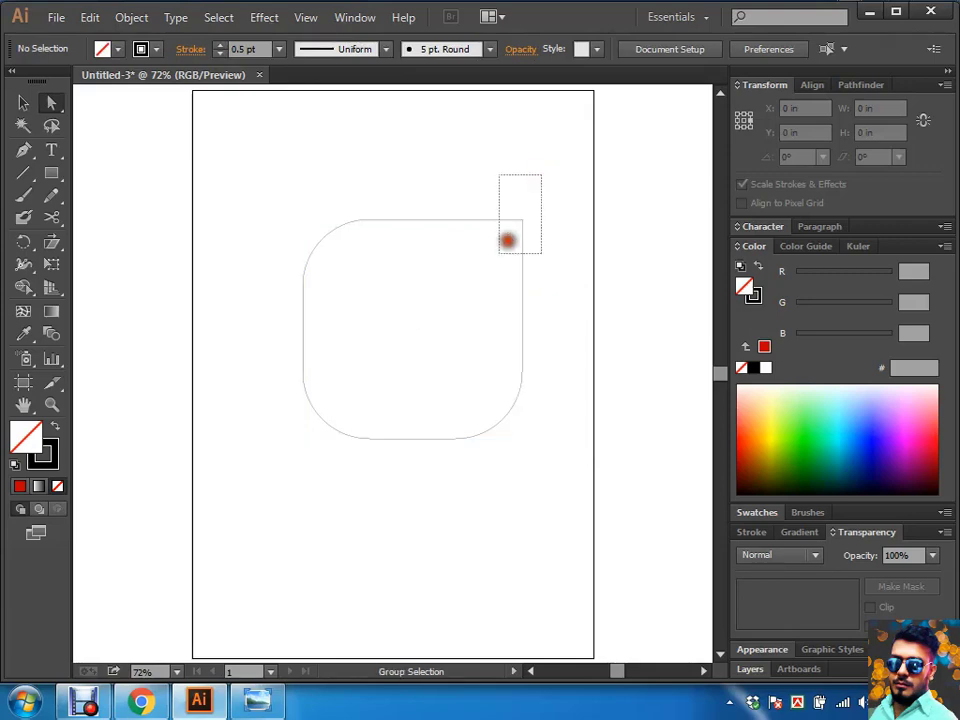
Step: Expand the rounded shape's appearance into an editable path
{"action": "left_click_drag", "start_coordinate": [540, 176], "coordinate": [500, 252]}
{"action": "left_click", "coordinate": [131, 18]}
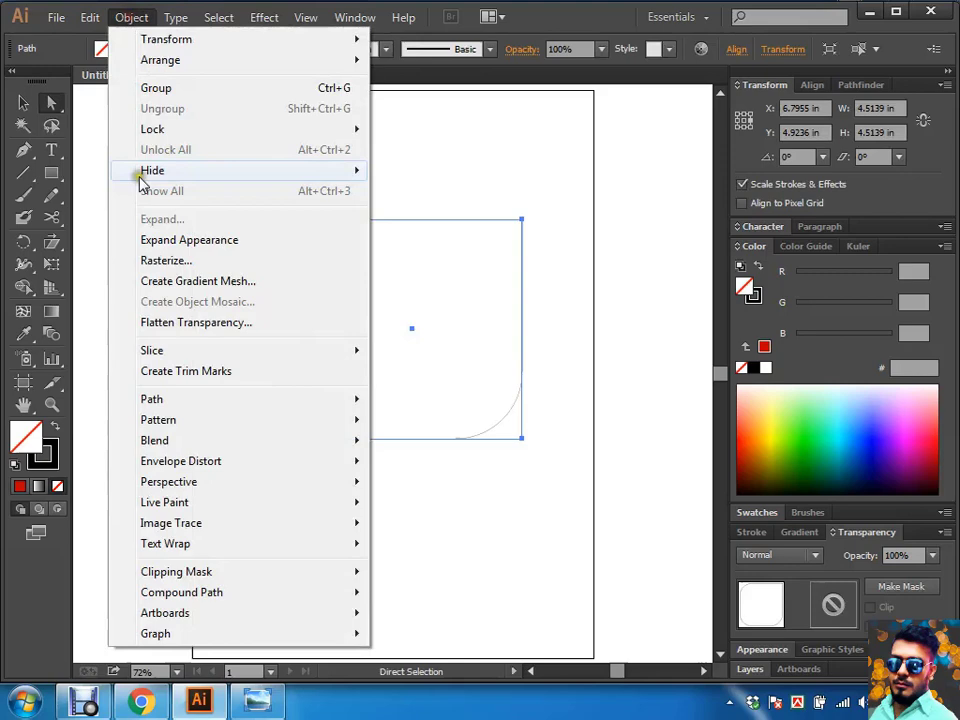
{"action": "left_click", "coordinate": [168, 238]}
Step: Select everything and delete the shape, leaving the artboard empty
{"action": "left_click_drag", "start_coordinate": [573, 160], "coordinate": [484, 266]}
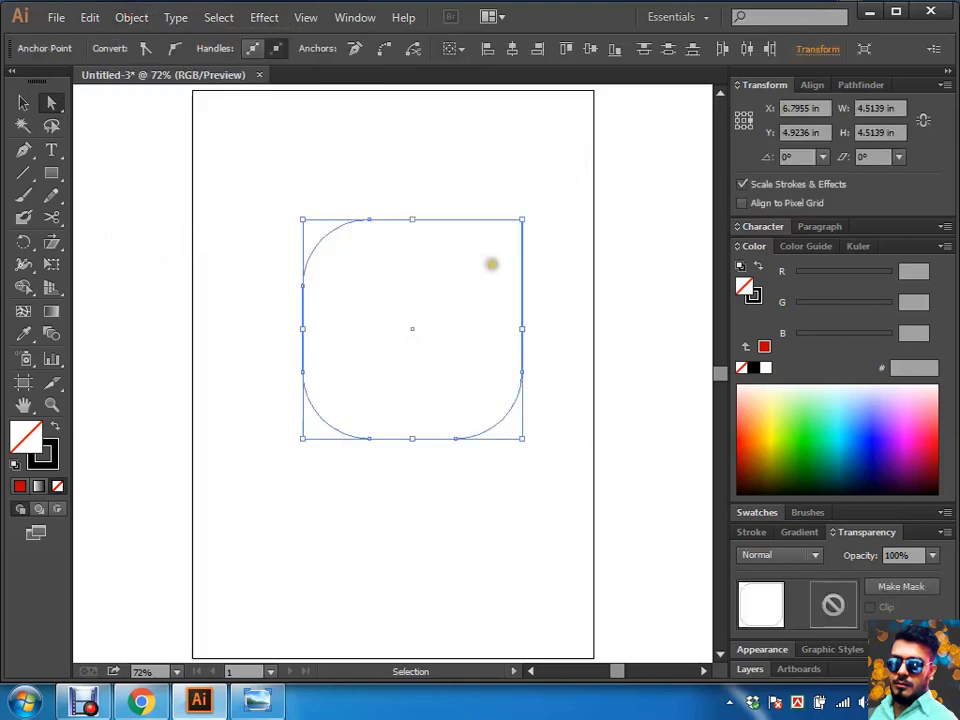
{"action": "left_click", "coordinate": [489, 253]}
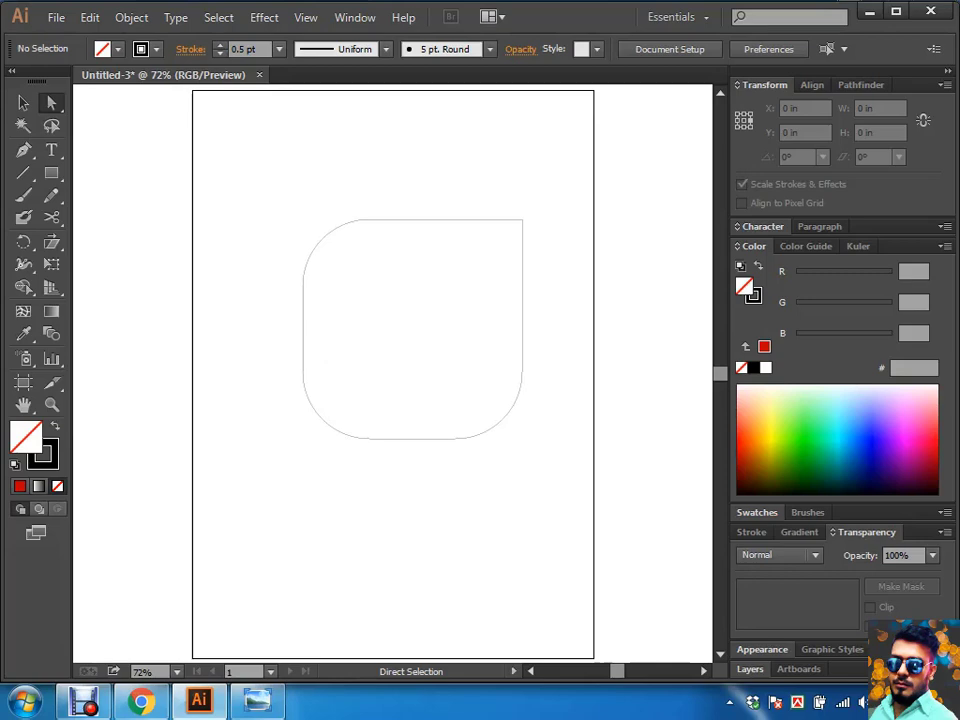
{"action": "key", "text": "ctrl+a"}
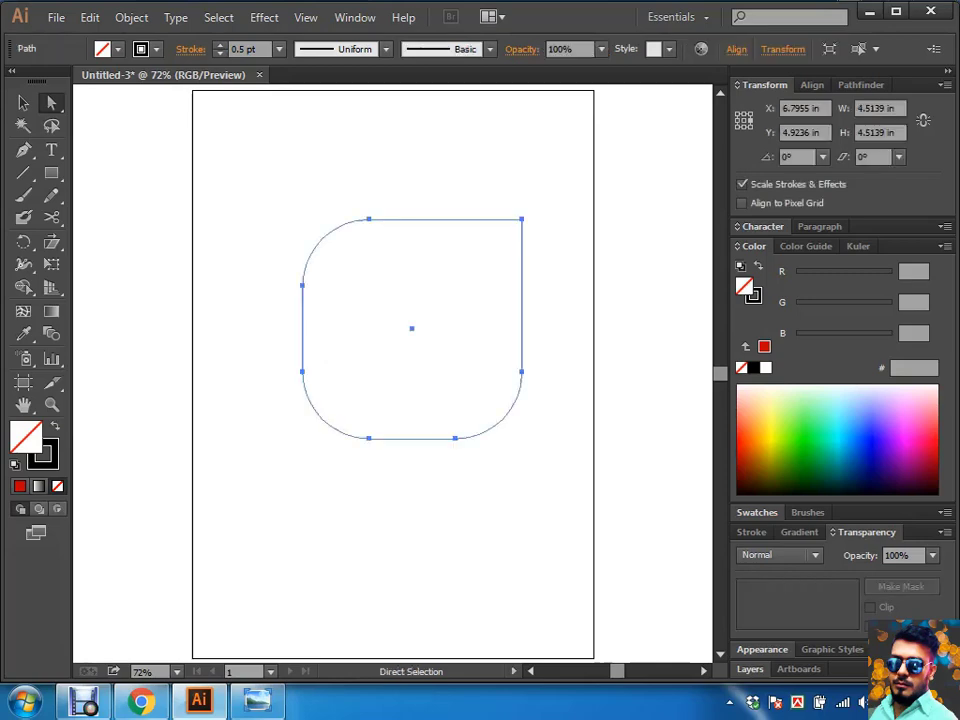
{"action": "key", "text": "Delete"}
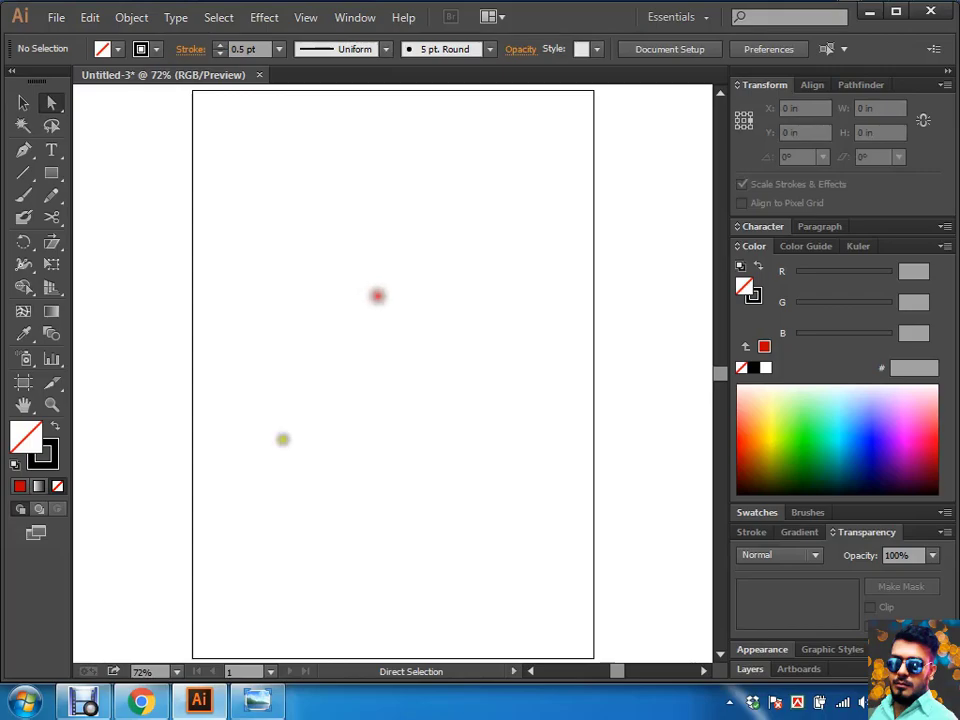
Step: Return to Google Images and change the search to 'business card design'
{"action": "key", "text": "super"}
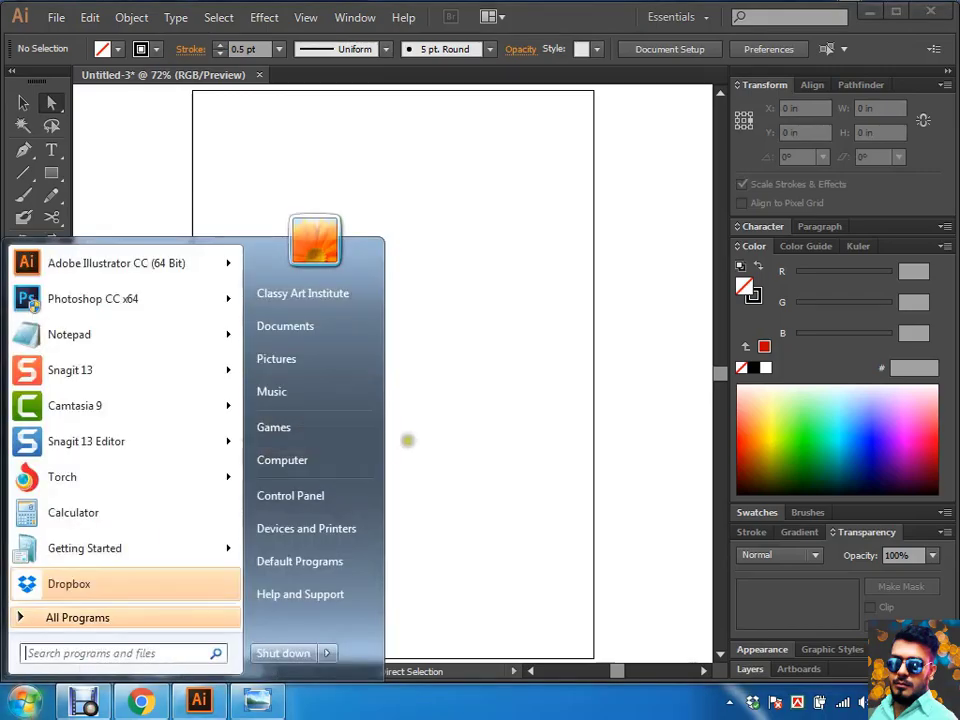
{"action": "left_click", "coordinate": [138, 703]}
{"action": "scroll", "coordinate": [392, 188], "scroll_direction": "up", "scroll_amount": 3}
{"action": "scroll", "coordinate": [375, 188], "scroll_direction": "up", "scroll_amount": 5}
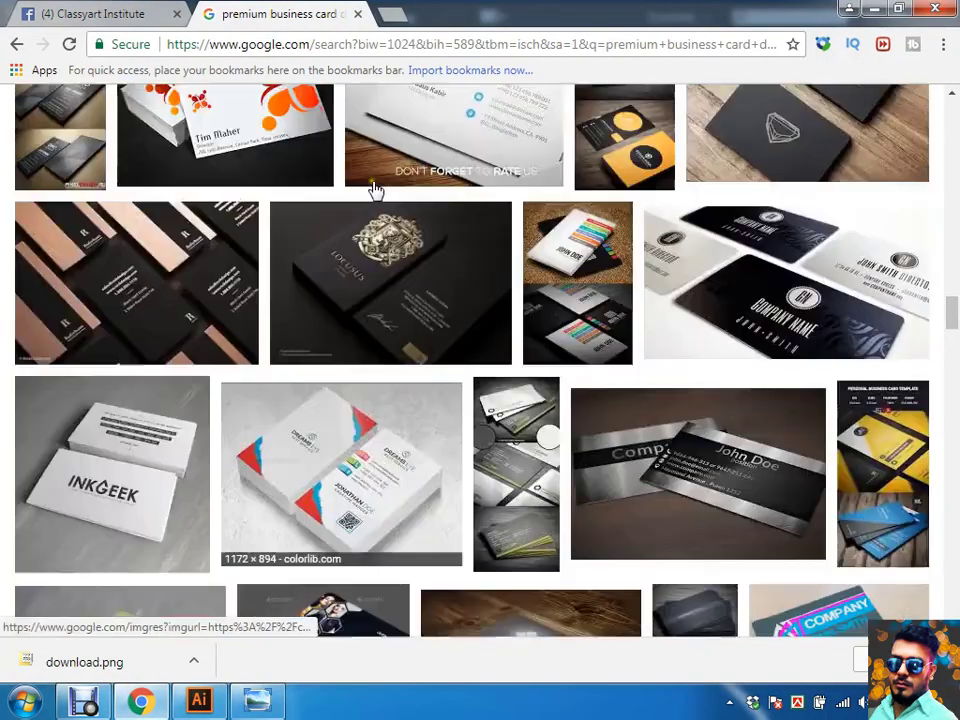
{"action": "scroll", "coordinate": [375, 185], "scroll_direction": "up", "scroll_amount": 5}
{"action": "scroll", "coordinate": [372, 160], "scroll_direction": "up", "scroll_amount": 5}
{"action": "scroll", "coordinate": [373, 158], "scroll_direction": "up", "scroll_amount": 5}
{"action": "scroll", "coordinate": [362, 165], "scroll_direction": "up", "scroll_amount": 3}
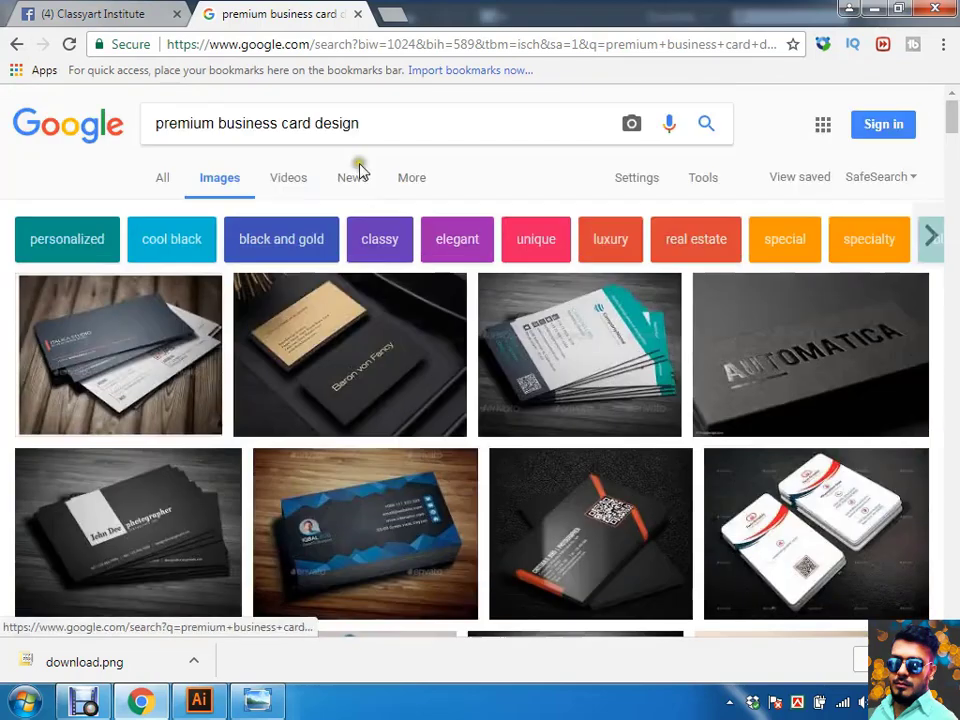
{"action": "double_click", "coordinate": [218, 122]}
{"action": "key", "text": "BackSpace"}
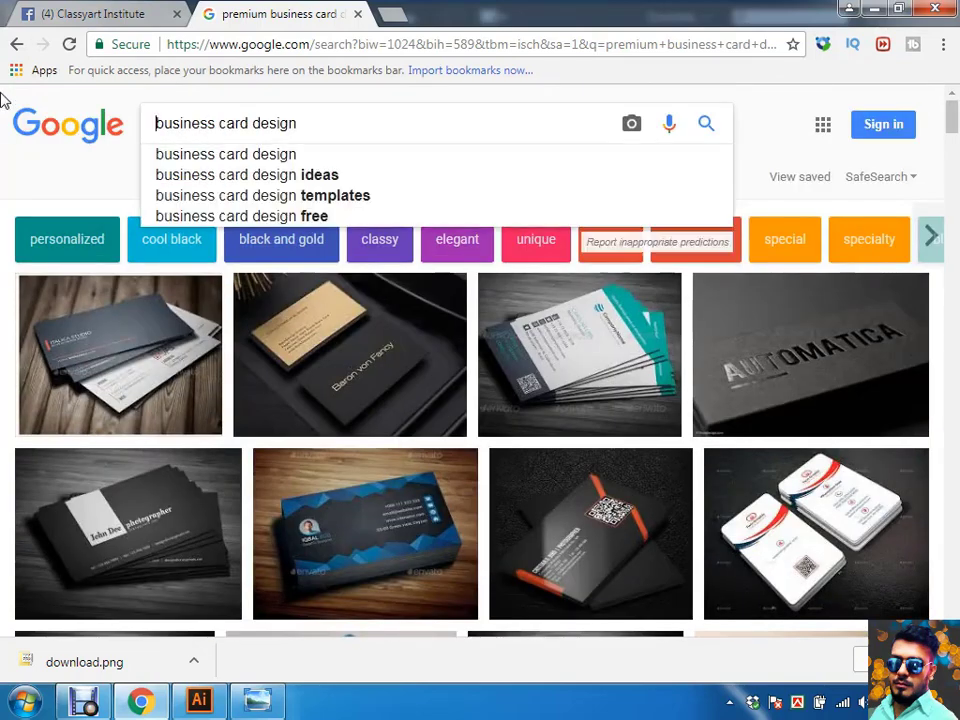
{"action": "key", "text": "Return"}
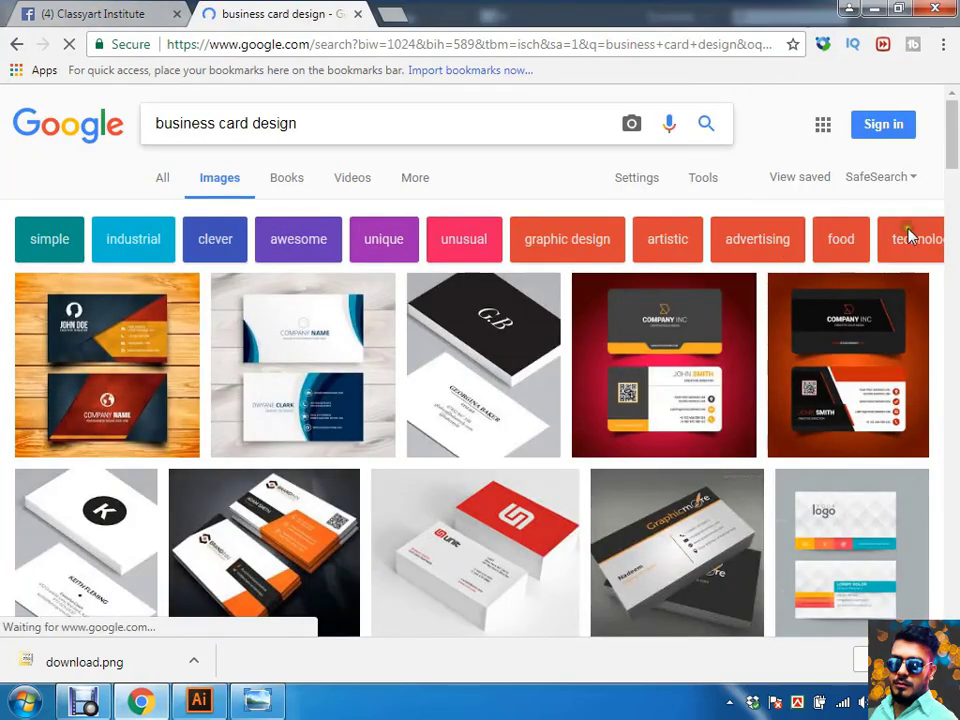
Step: Scroll down through the business card design image results
{"action": "scroll", "coordinate": [767, 418], "scroll_direction": "down", "scroll_amount": 1}
{"action": "scroll", "coordinate": [790, 420], "scroll_direction": "down", "scroll_amount": 5}
{"action": "scroll", "coordinate": [868, 396], "scroll_direction": "down", "scroll_amount": 5}
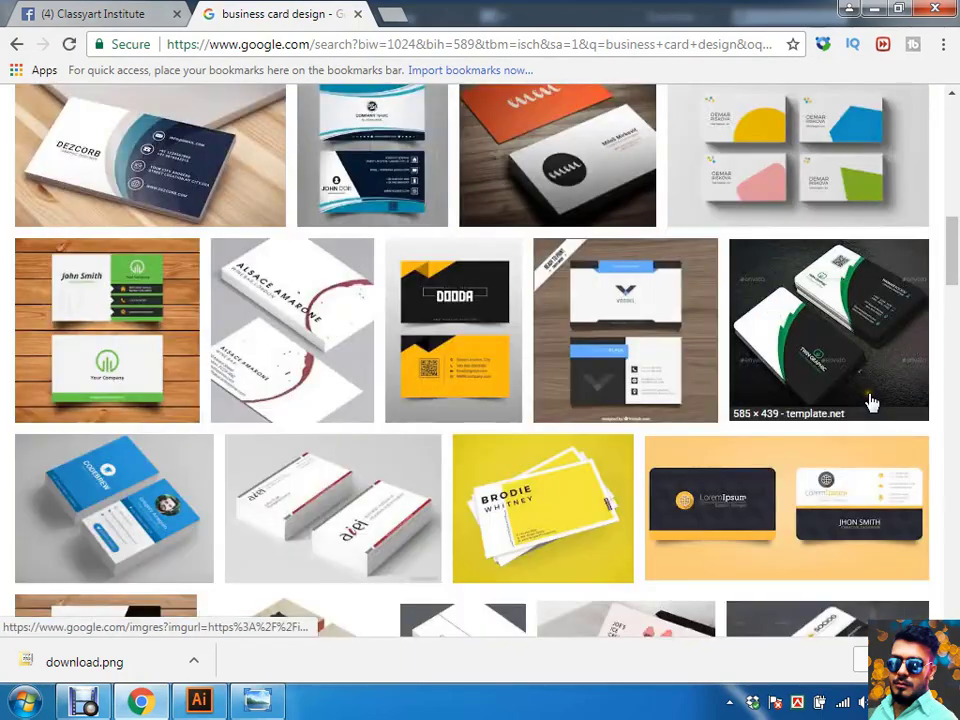
{"action": "scroll", "coordinate": [868, 400], "scroll_direction": "down", "scroll_amount": 3}
{"action": "scroll", "coordinate": [868, 400], "scroll_direction": "down", "scroll_amount": 1}
{"action": "scroll", "coordinate": [868, 400], "scroll_direction": "down", "scroll_amount": 4}
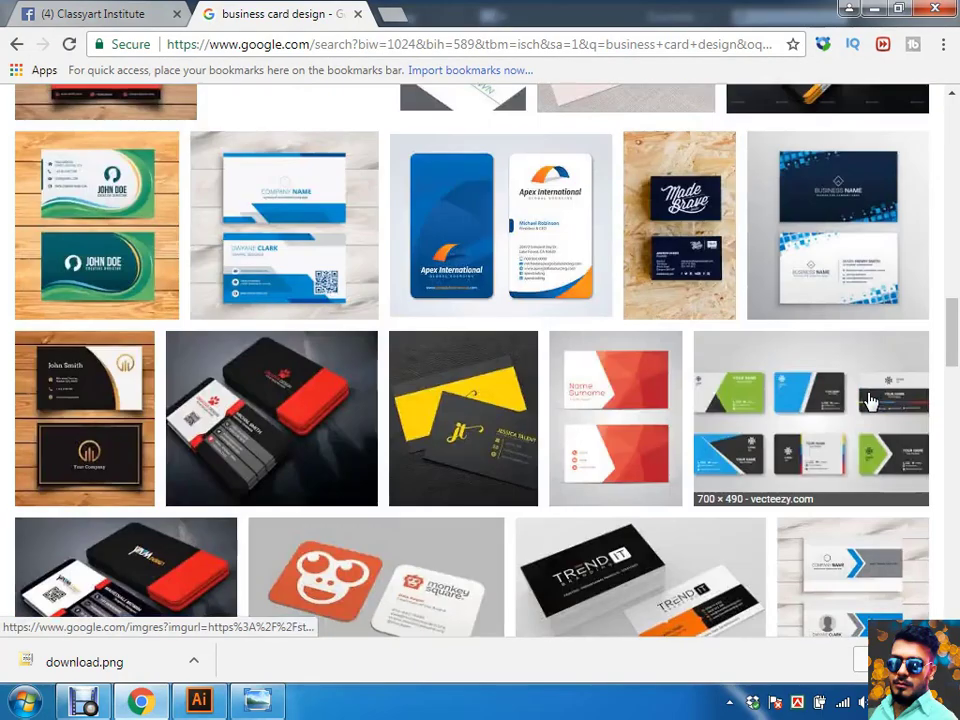
{"action": "scroll", "coordinate": [868, 400], "scroll_direction": "down", "scroll_amount": 4}
{"action": "scroll", "coordinate": [868, 400], "scroll_direction": "down", "scroll_amount": 3}
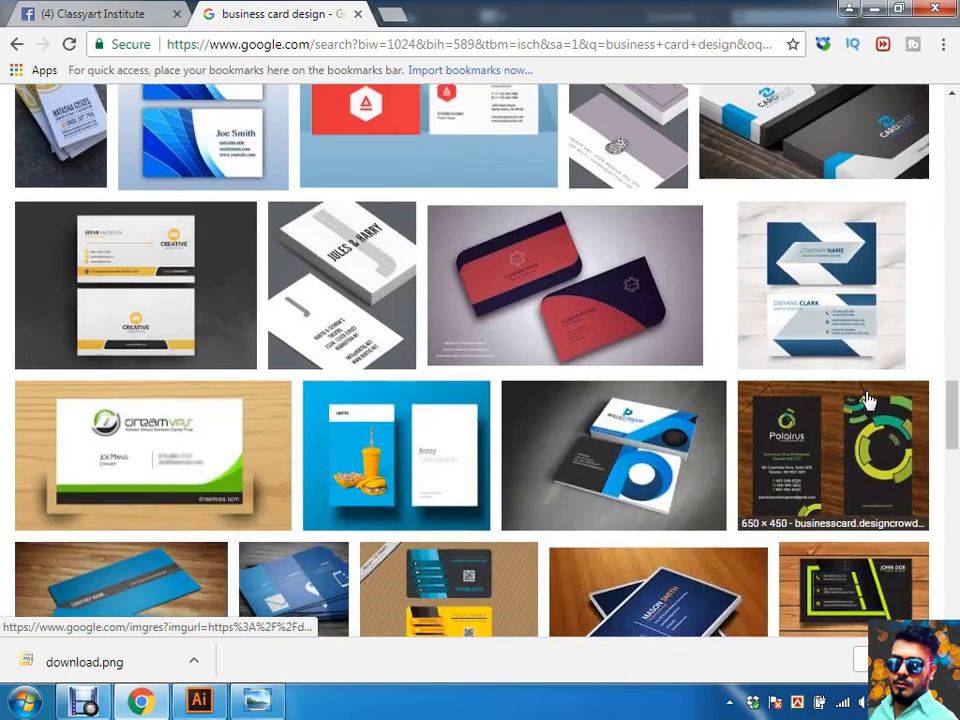
{"action": "scroll", "coordinate": [868, 400], "scroll_direction": "down", "scroll_amount": 4}
{"action": "scroll", "coordinate": [862, 402], "scroll_direction": "down", "scroll_amount": 4}
{"action": "scroll", "coordinate": [860, 402], "scroll_direction": "down", "scroll_amount": 3}
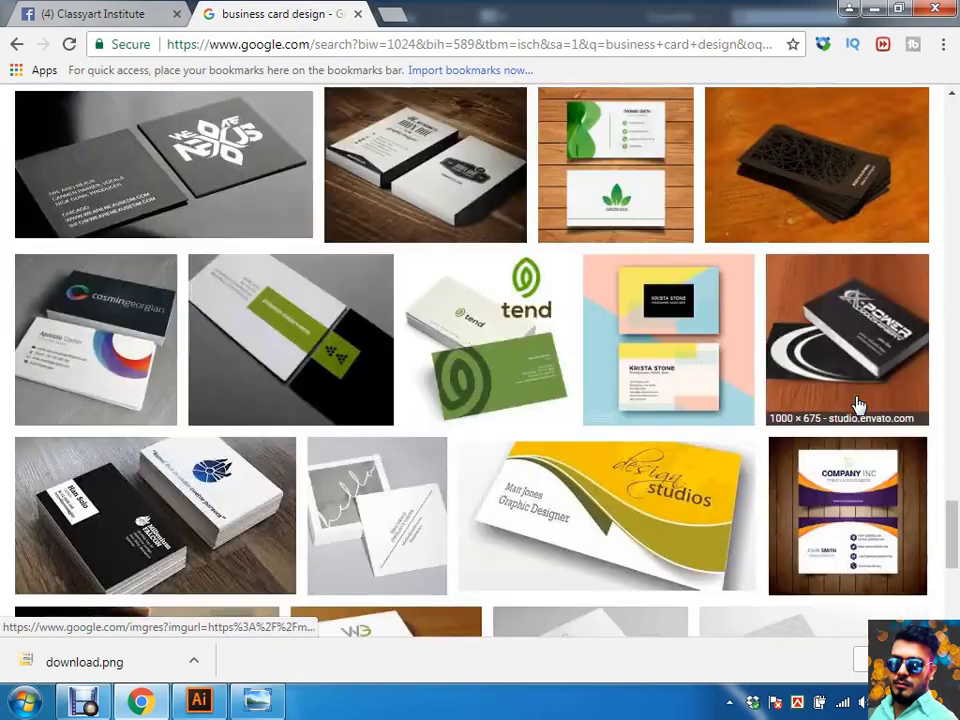
{"action": "scroll", "coordinate": [858, 404], "scroll_direction": "down", "scroll_amount": 3}
{"action": "scroll", "coordinate": [826, 406], "scroll_direction": "down", "scroll_amount": 3}
{"action": "scroll", "coordinate": [826, 406], "scroll_direction": "down", "scroll_amount": 2}
{"action": "scroll", "coordinate": [826, 407], "scroll_direction": "down", "scroll_amount": 2}
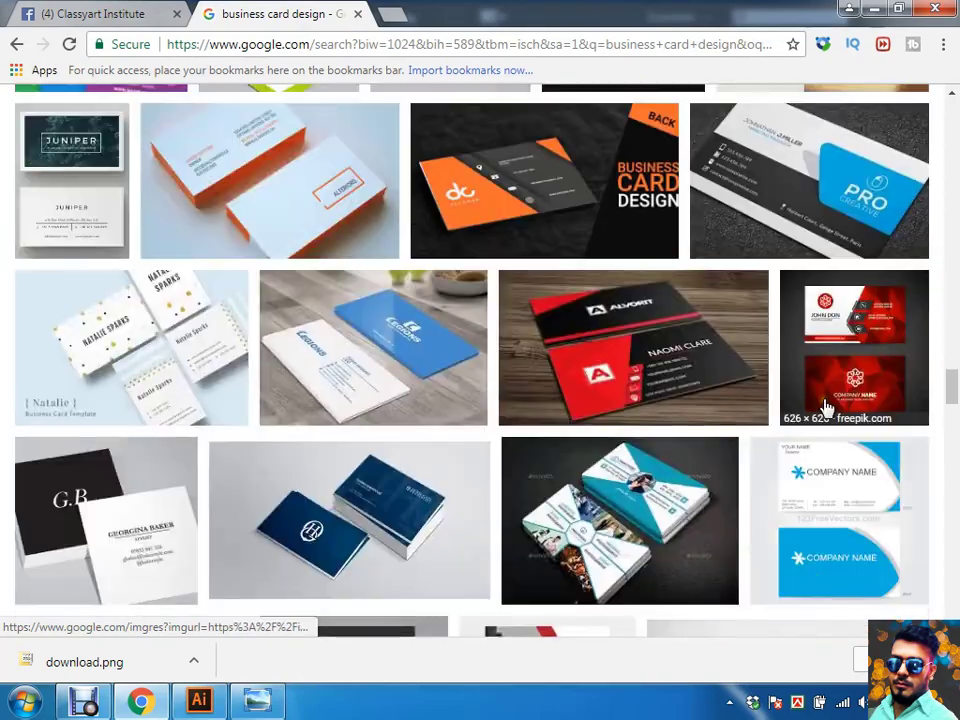
{"action": "scroll", "coordinate": [826, 407], "scroll_direction": "down", "scroll_amount": 3}
{"action": "scroll", "coordinate": [826, 407], "scroll_direction": "down", "scroll_amount": 3}
{"action": "scroll", "coordinate": [826, 406], "scroll_direction": "down", "scroll_amount": 3}
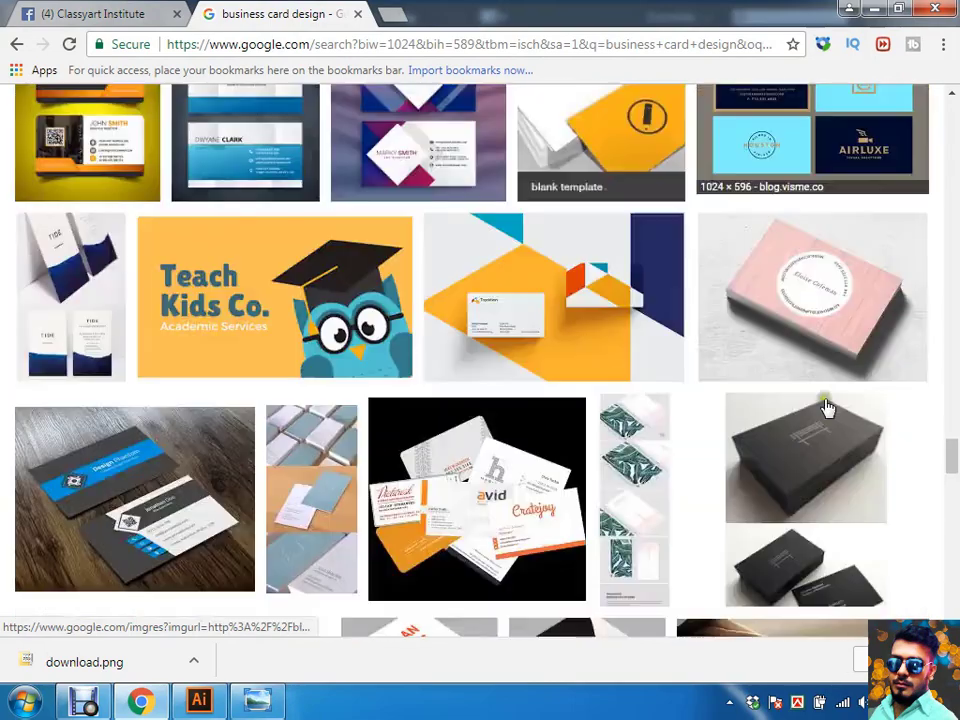
{"action": "scroll", "coordinate": [828, 405], "scroll_direction": "down", "scroll_amount": 2}
{"action": "scroll", "coordinate": [830, 404], "scroll_direction": "down", "scroll_amount": 2}
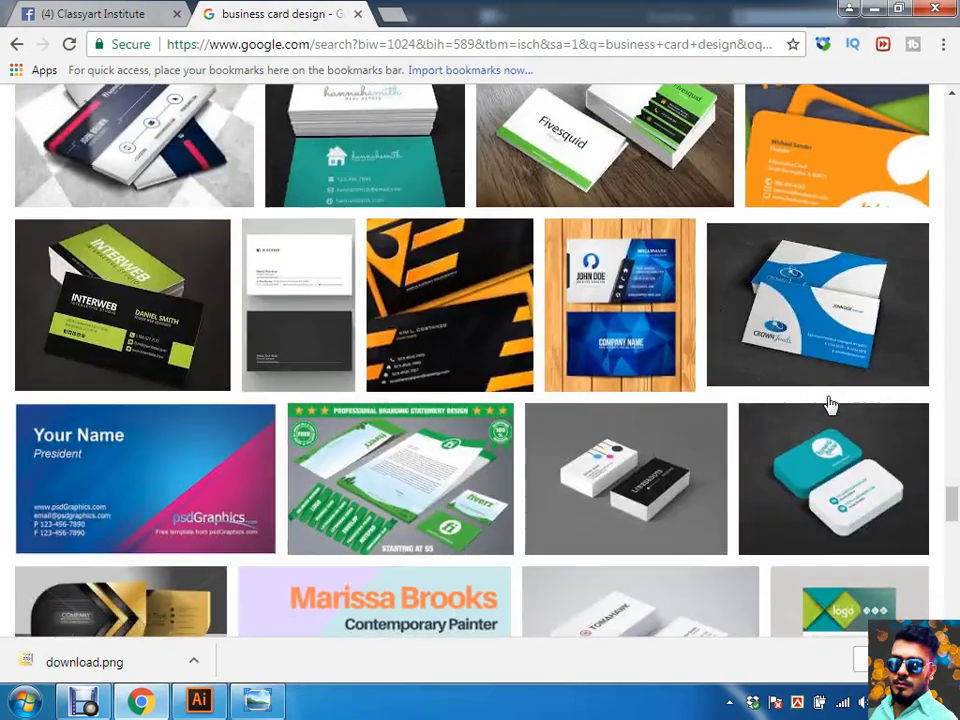
{"action": "scroll", "coordinate": [829, 404], "scroll_direction": "down", "scroll_amount": 3}
{"action": "scroll", "coordinate": [829, 404], "scroll_direction": "down", "scroll_amount": 2}
{"action": "scroll", "coordinate": [829, 399], "scroll_direction": "down", "scroll_amount": 4}
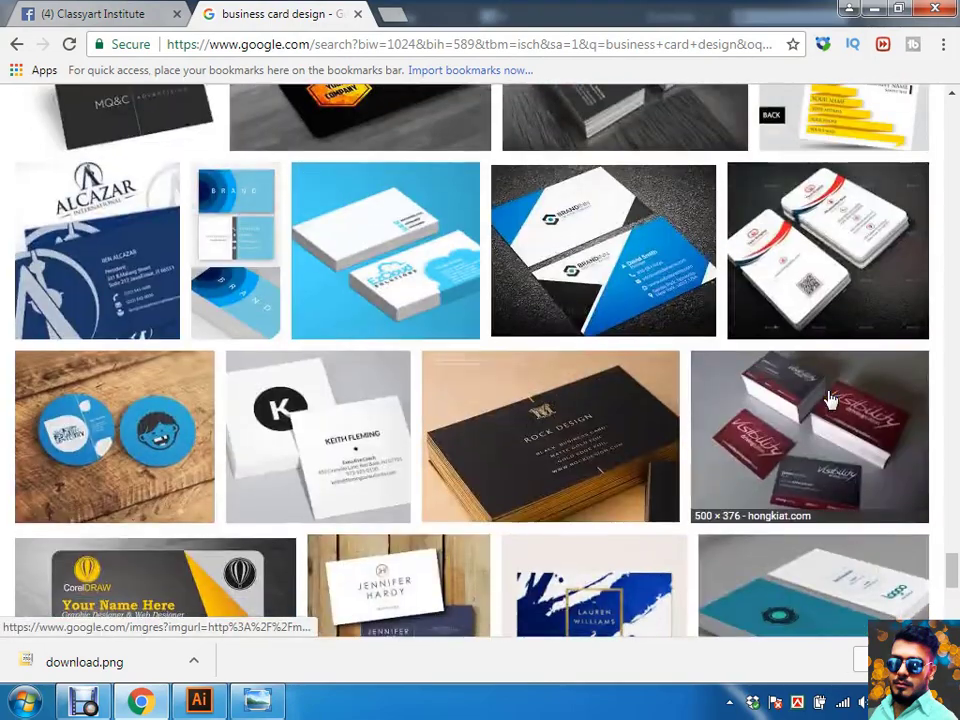
{"action": "scroll", "coordinate": [829, 399], "scroll_direction": "down", "scroll_amount": 4}
{"action": "scroll", "coordinate": [829, 399], "scroll_direction": "down", "scroll_amount": 4}
{"action": "scroll", "coordinate": [829, 399], "scroll_direction": "down", "scroll_amount": 4}
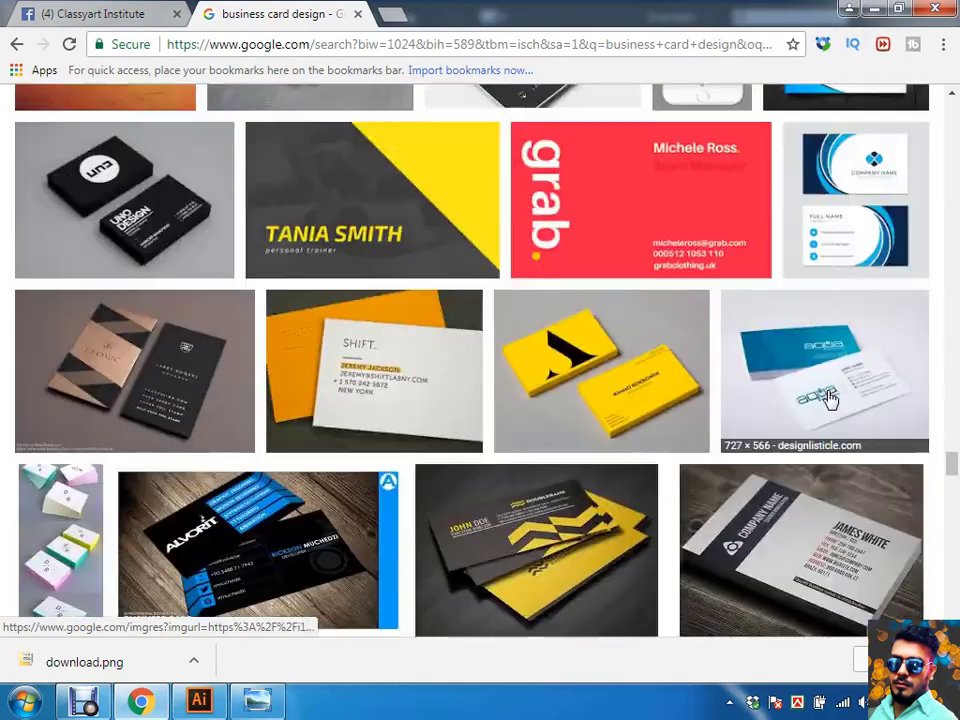
{"action": "scroll", "coordinate": [829, 399], "scroll_direction": "down", "scroll_amount": 4}
{"action": "scroll", "coordinate": [829, 399], "scroll_direction": "down", "scroll_amount": 4}
{"action": "scroll", "coordinate": [829, 399], "scroll_direction": "down", "scroll_amount": 2}
{"action": "scroll", "coordinate": [829, 399], "scroll_direction": "down", "scroll_amount": 3}
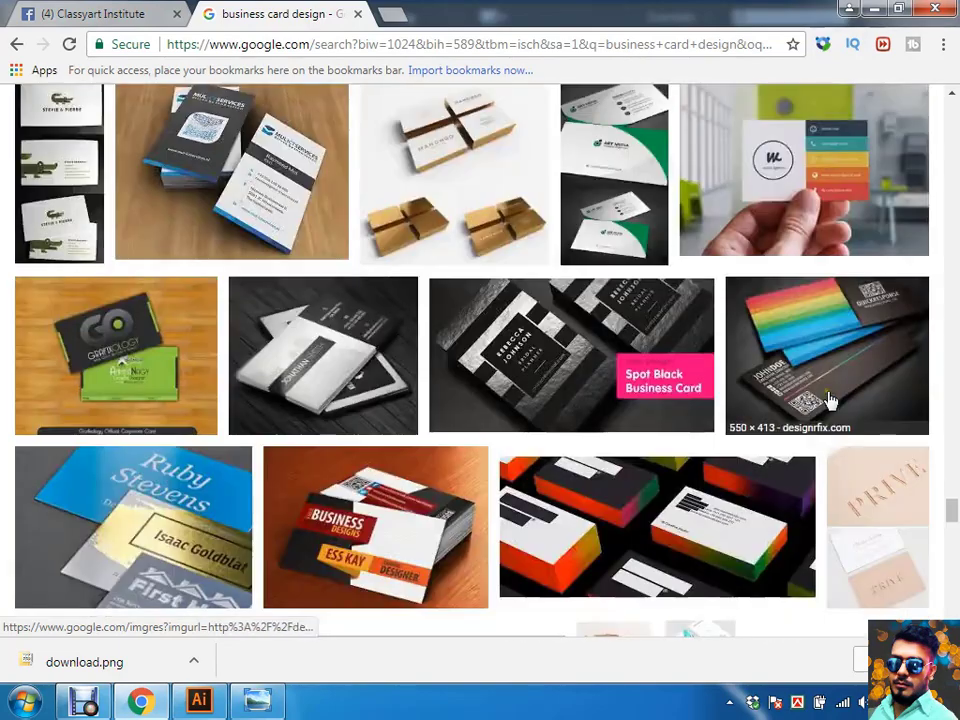
{"action": "scroll", "coordinate": [829, 399], "scroll_direction": "down", "scroll_amount": 4}
{"action": "scroll", "coordinate": [829, 399], "scroll_direction": "down", "scroll_amount": 4}
{"action": "scroll", "coordinate": [829, 399], "scroll_direction": "down", "scroll_amount": 4}
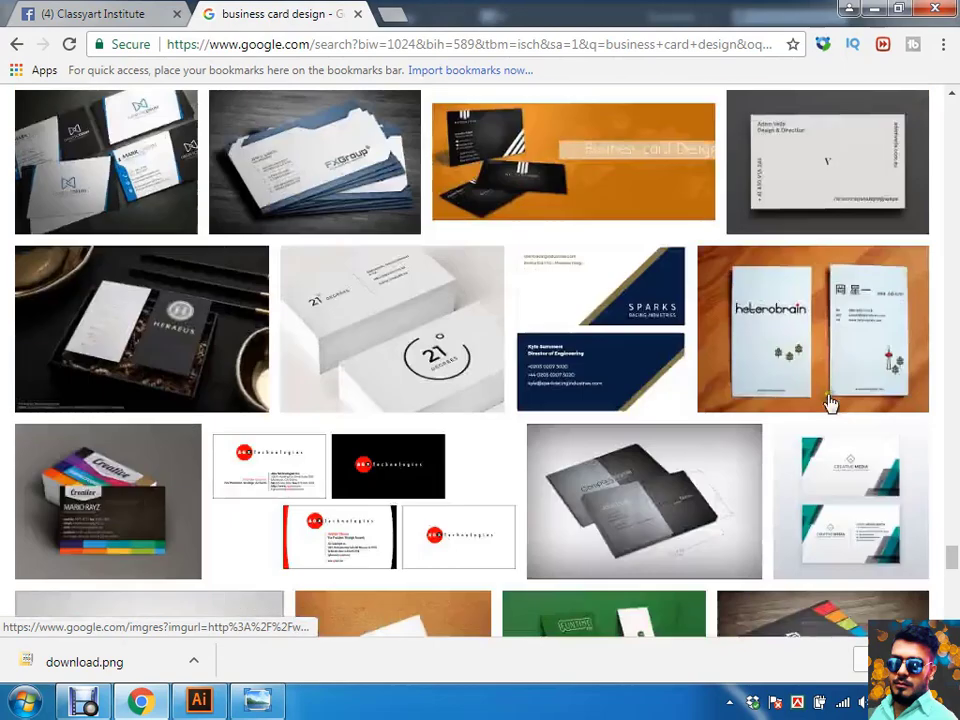
{"action": "scroll", "coordinate": [829, 402], "scroll_direction": "down", "scroll_amount": 4}
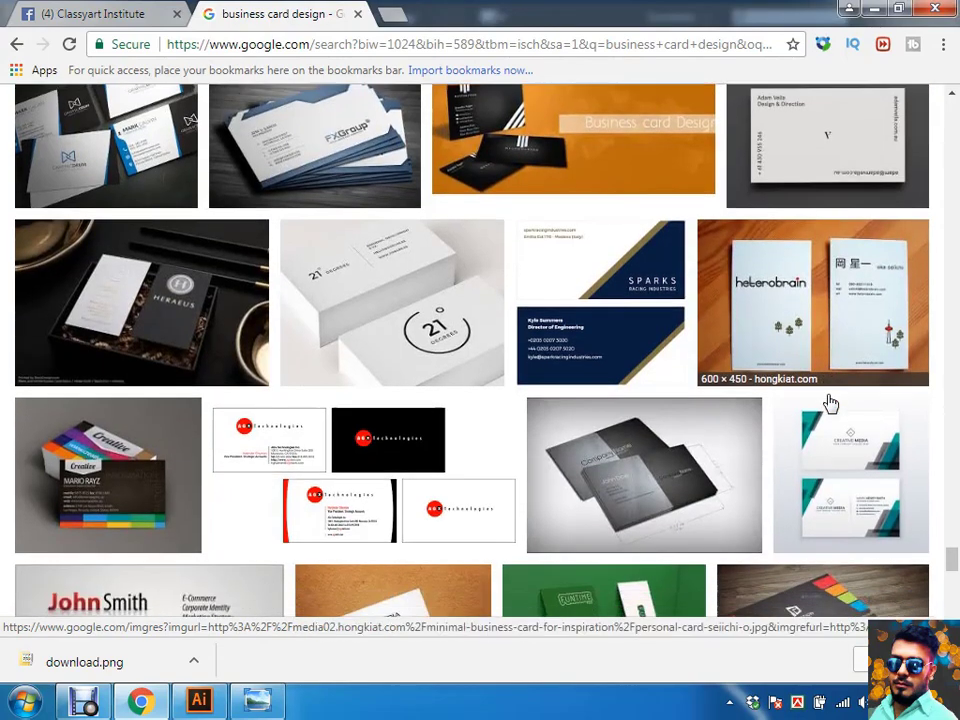
{"action": "scroll", "coordinate": [829, 402], "scroll_direction": "down", "scroll_amount": 4}
{"action": "scroll", "coordinate": [829, 402], "scroll_direction": "down", "scroll_amount": 1}
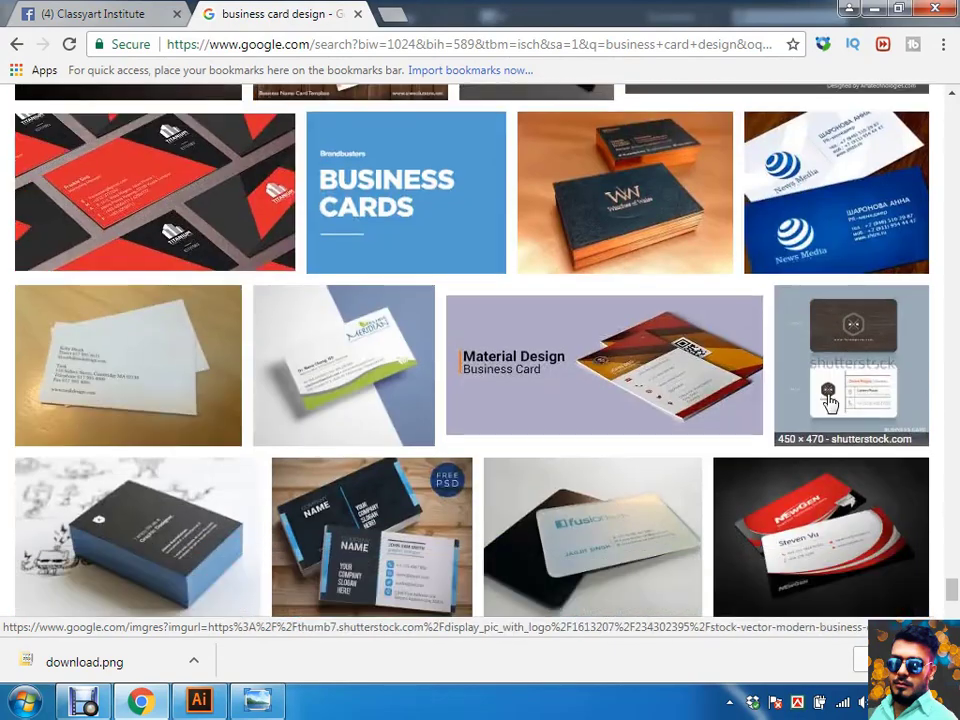
{"action": "scroll", "coordinate": [829, 402], "scroll_direction": "down", "scroll_amount": 1}
{"action": "scroll", "coordinate": [829, 402], "scroll_direction": "down", "scroll_amount": 4}
{"action": "scroll", "coordinate": [827, 399], "scroll_direction": "down", "scroll_amount": 3}
{"action": "scroll", "coordinate": [827, 399], "scroll_direction": "down", "scroll_amount": 4}
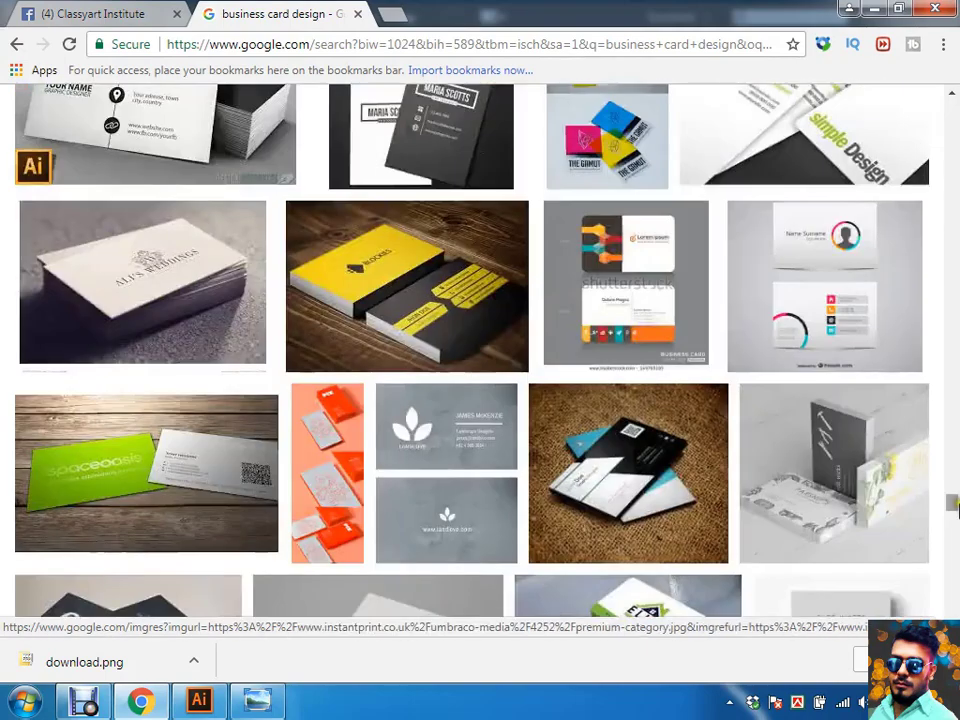
{"action": "mouse_move", "coordinate": [949, 506]}
{"action": "left_mouse_down"}
{"action": "mouse_move", "coordinate": [953, 555]}
{"action": "mouse_move", "coordinate": [927, 110]}
{"action": "left_mouse_up"}
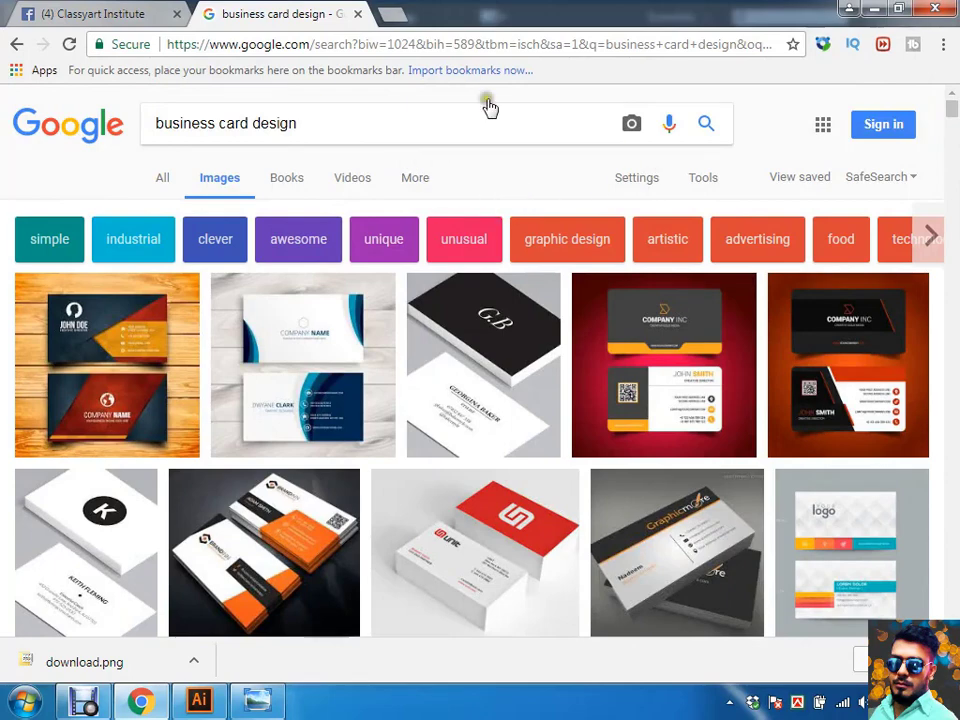
Step: Glance at the Classyart Institute tab, then minimize Chrome to get back to Illustrator
{"action": "left_click", "coordinate": [62, 12]}
{"action": "left_click", "coordinate": [306, 12]}
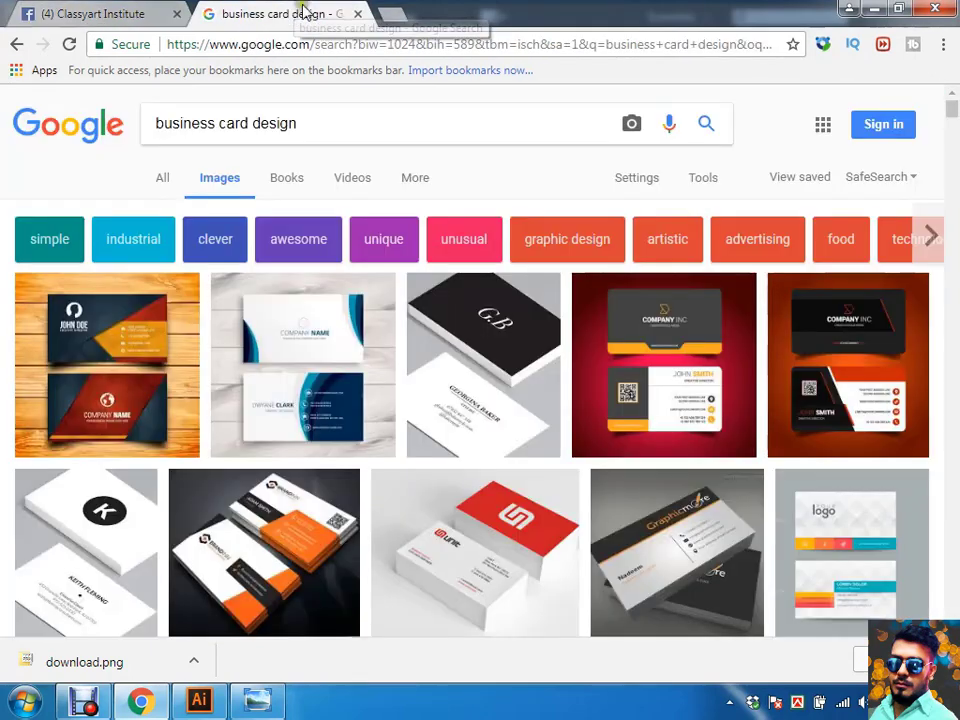
{"action": "left_click", "coordinate": [874, 8]}
{"action": "left_click", "coordinate": [398, 365]}
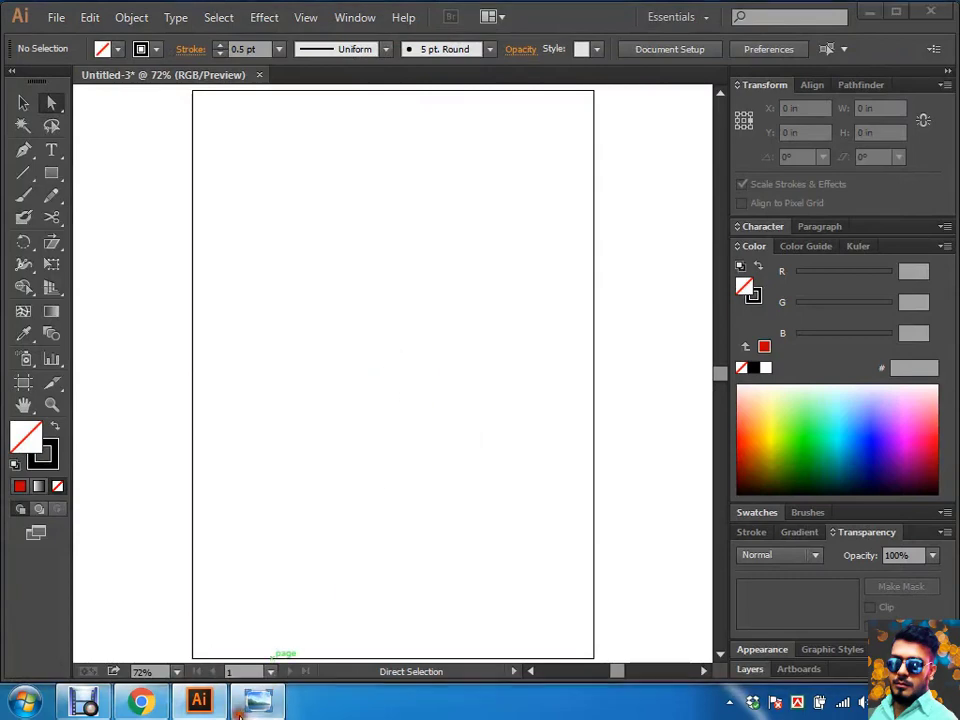
Step: Open and close the photo viewer, then close the blank Untitled-3 document
{"action": "left_click", "coordinate": [257, 700]}
{"action": "left_click", "coordinate": [935, 8]}
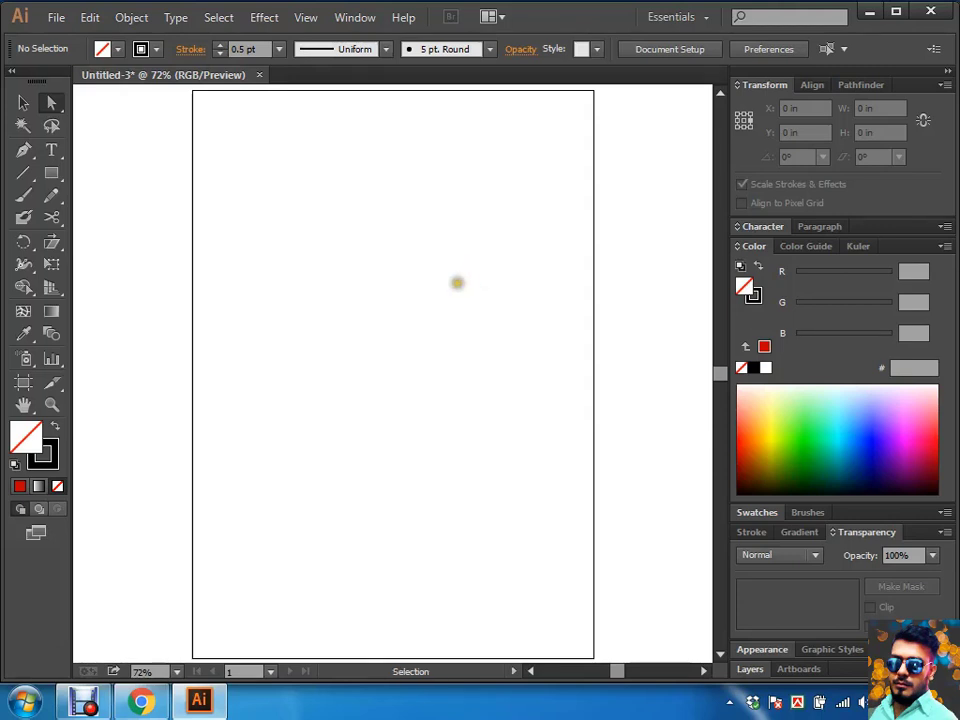
{"action": "key", "text": "ctrl+w"}
Step: Discard the document without saving, minimize Illustrator, and stop the Debut recording
{"action": "left_click", "coordinate": [583, 379]}
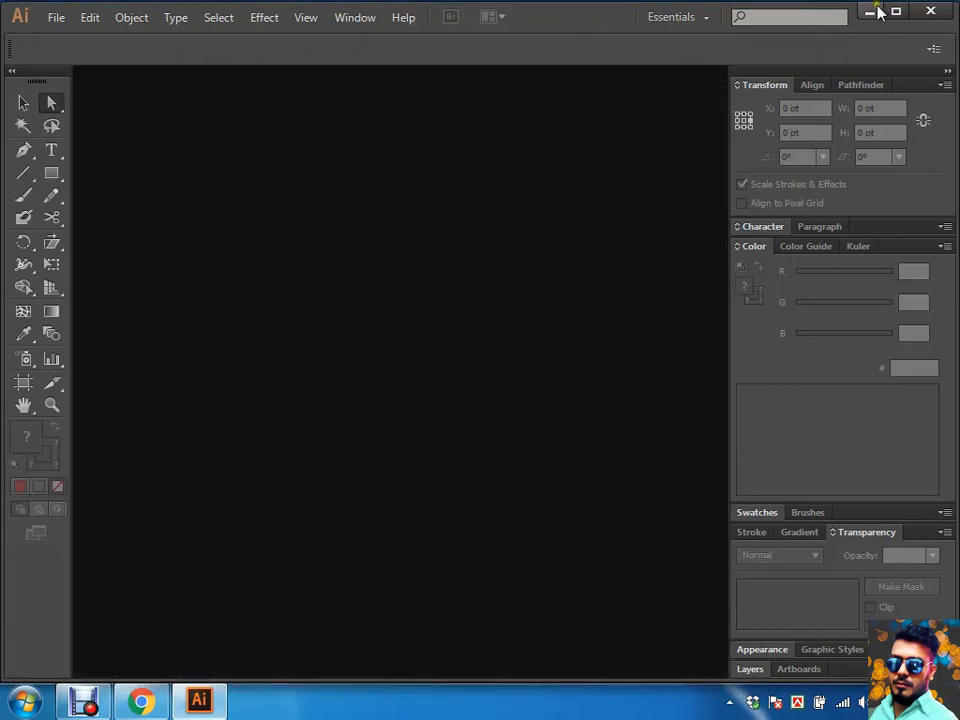
{"action": "left_click", "coordinate": [871, 12]}
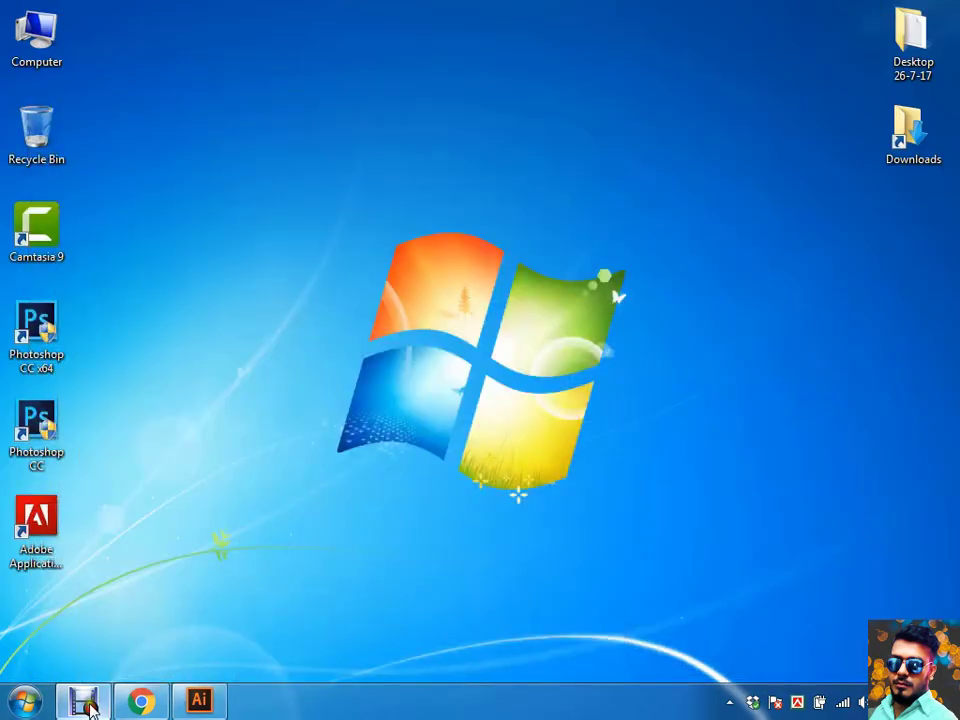
{"action": "left_click", "coordinate": [86, 706]}
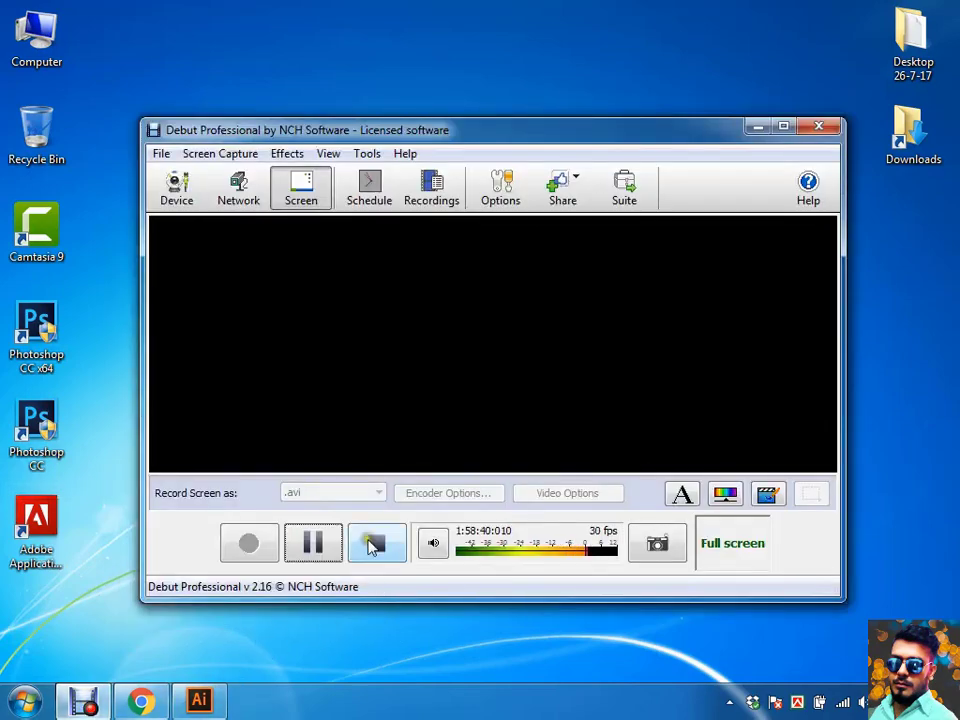
{"action": "left_click", "coordinate": [390, 556]}
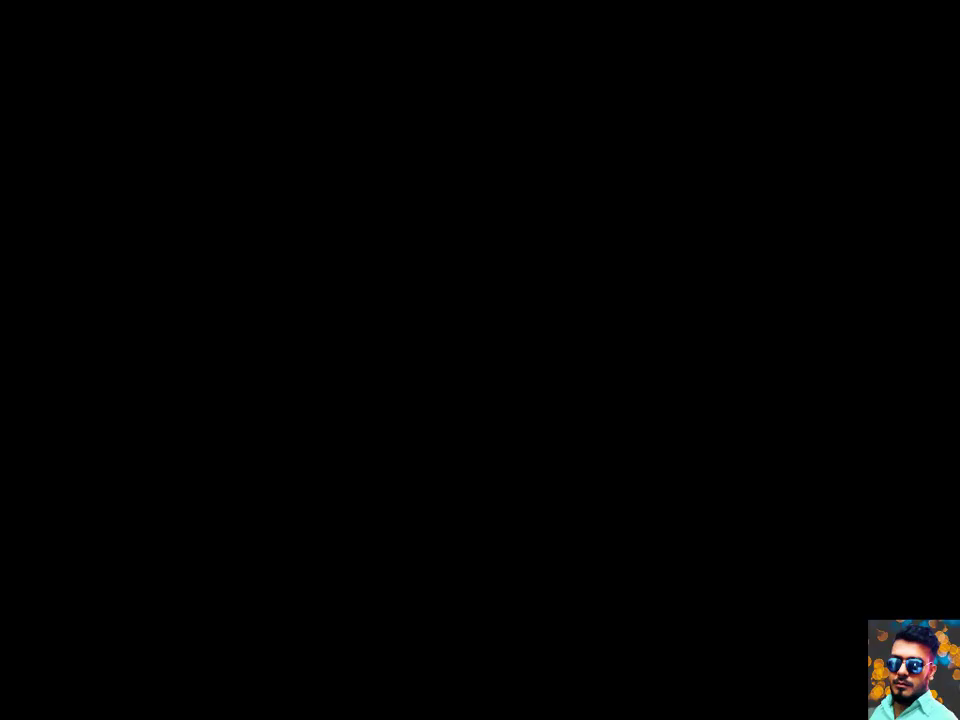